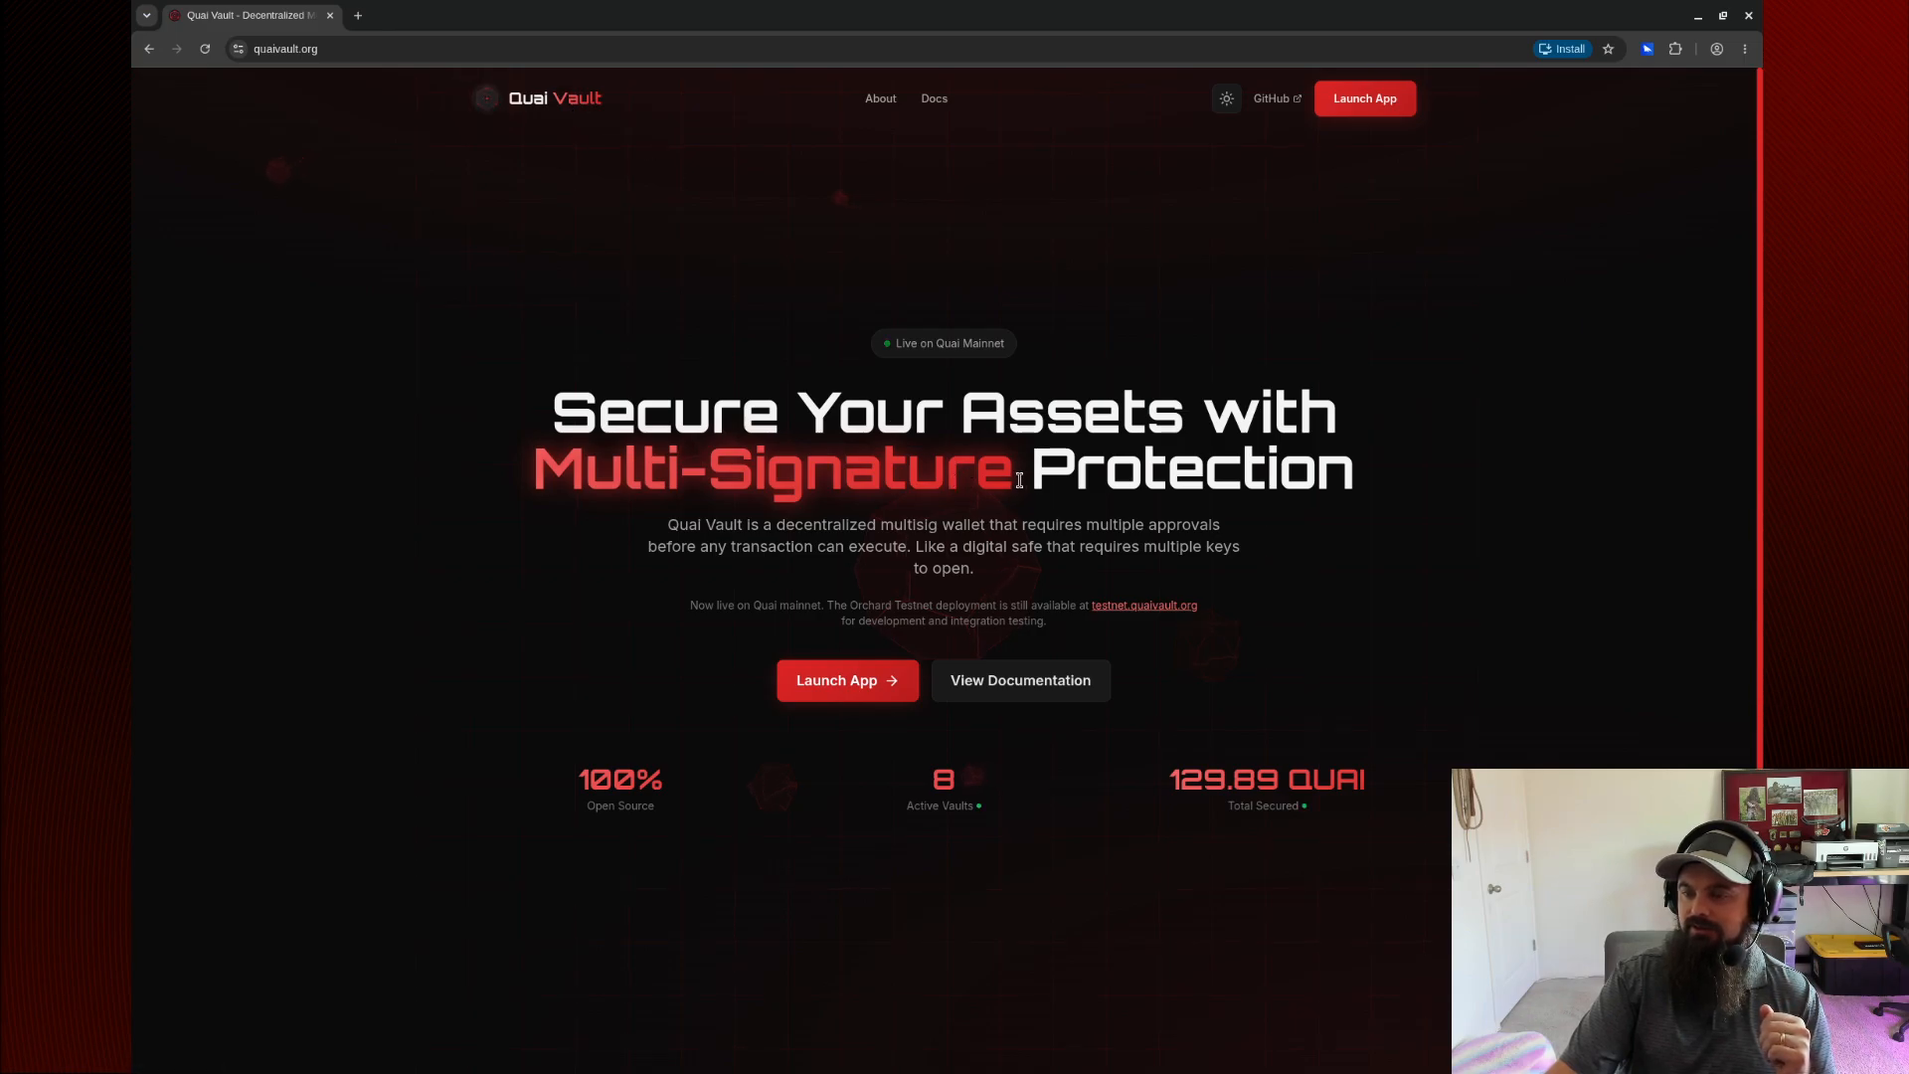
Open the Quai Vault documentation and look over its list of topics and additional resources.
mouse_move(1017, 480)
left_mouse_down()
mouse_move(707, 480)
mouse_move(567, 418)
left_mouse_up()
left_click(663, 446)
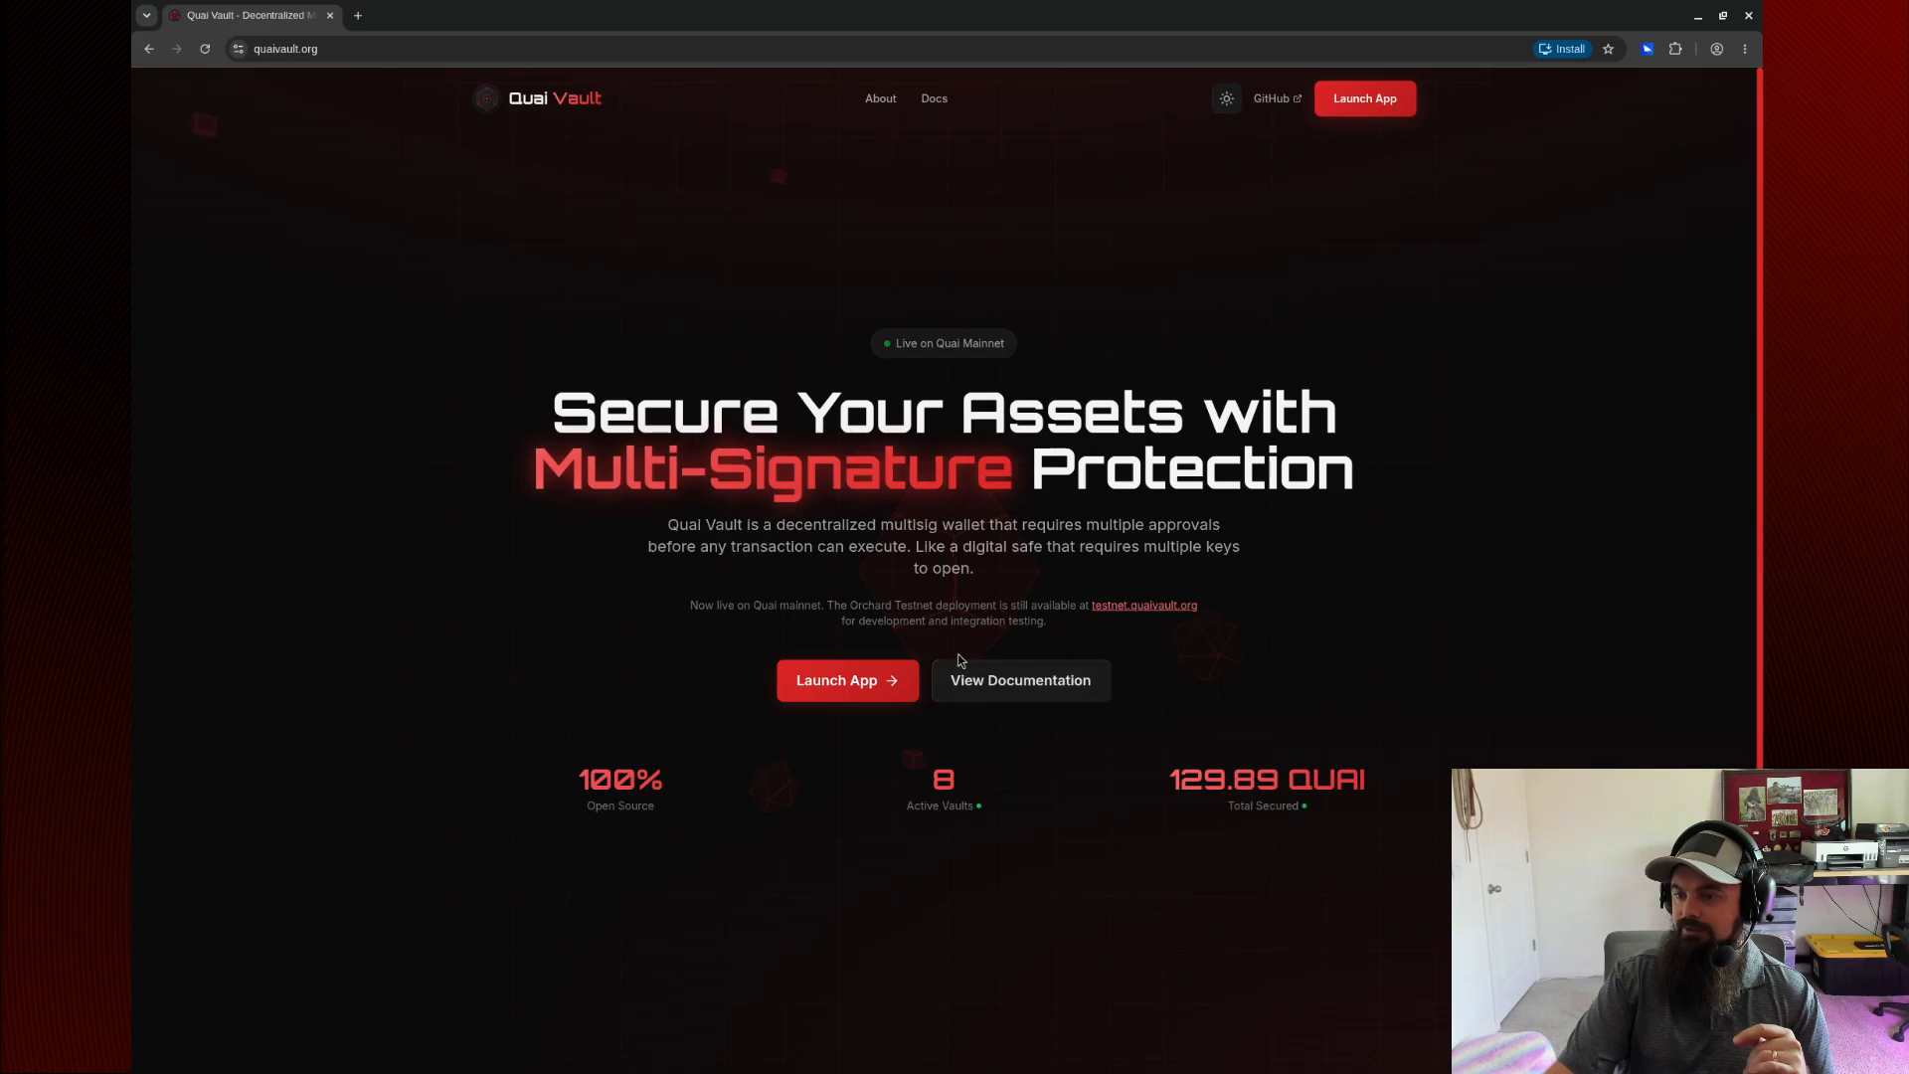
left_click(1016, 702)
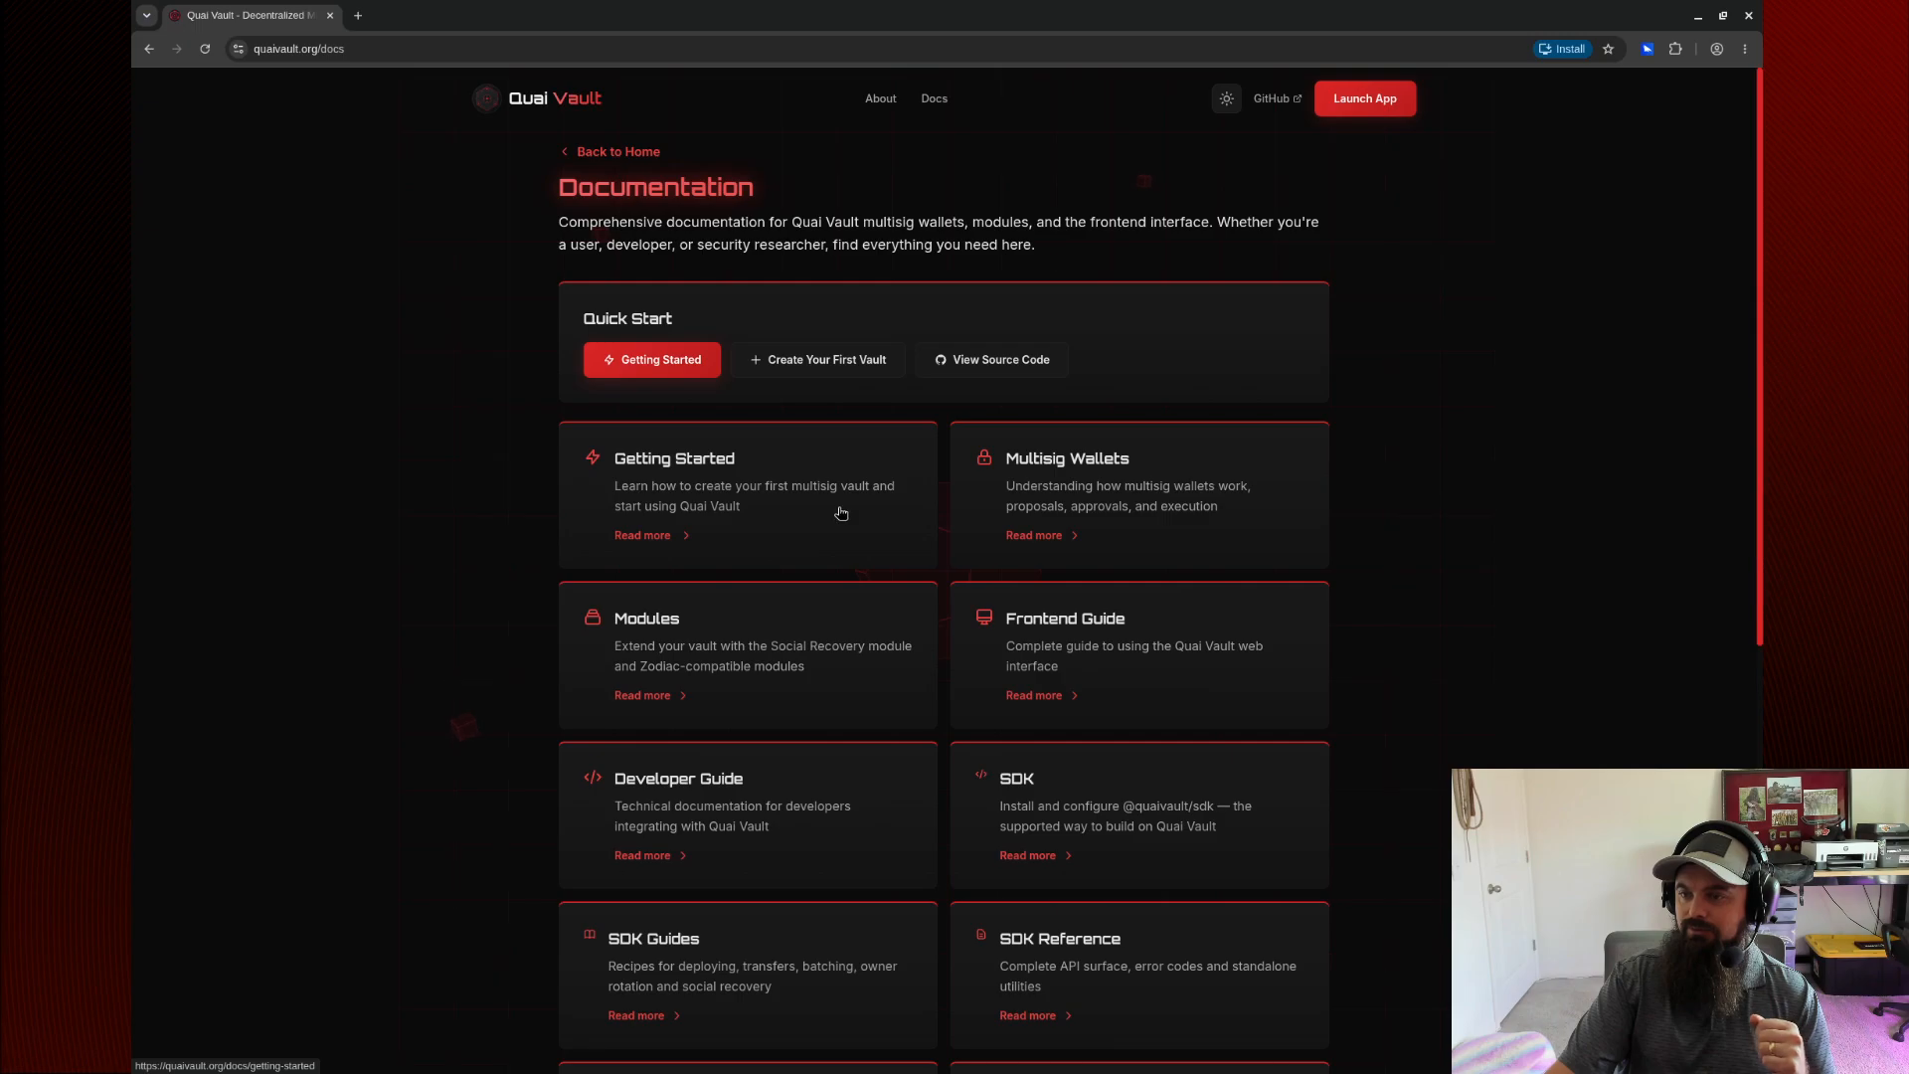
scroll(832, 515, "down", 3)
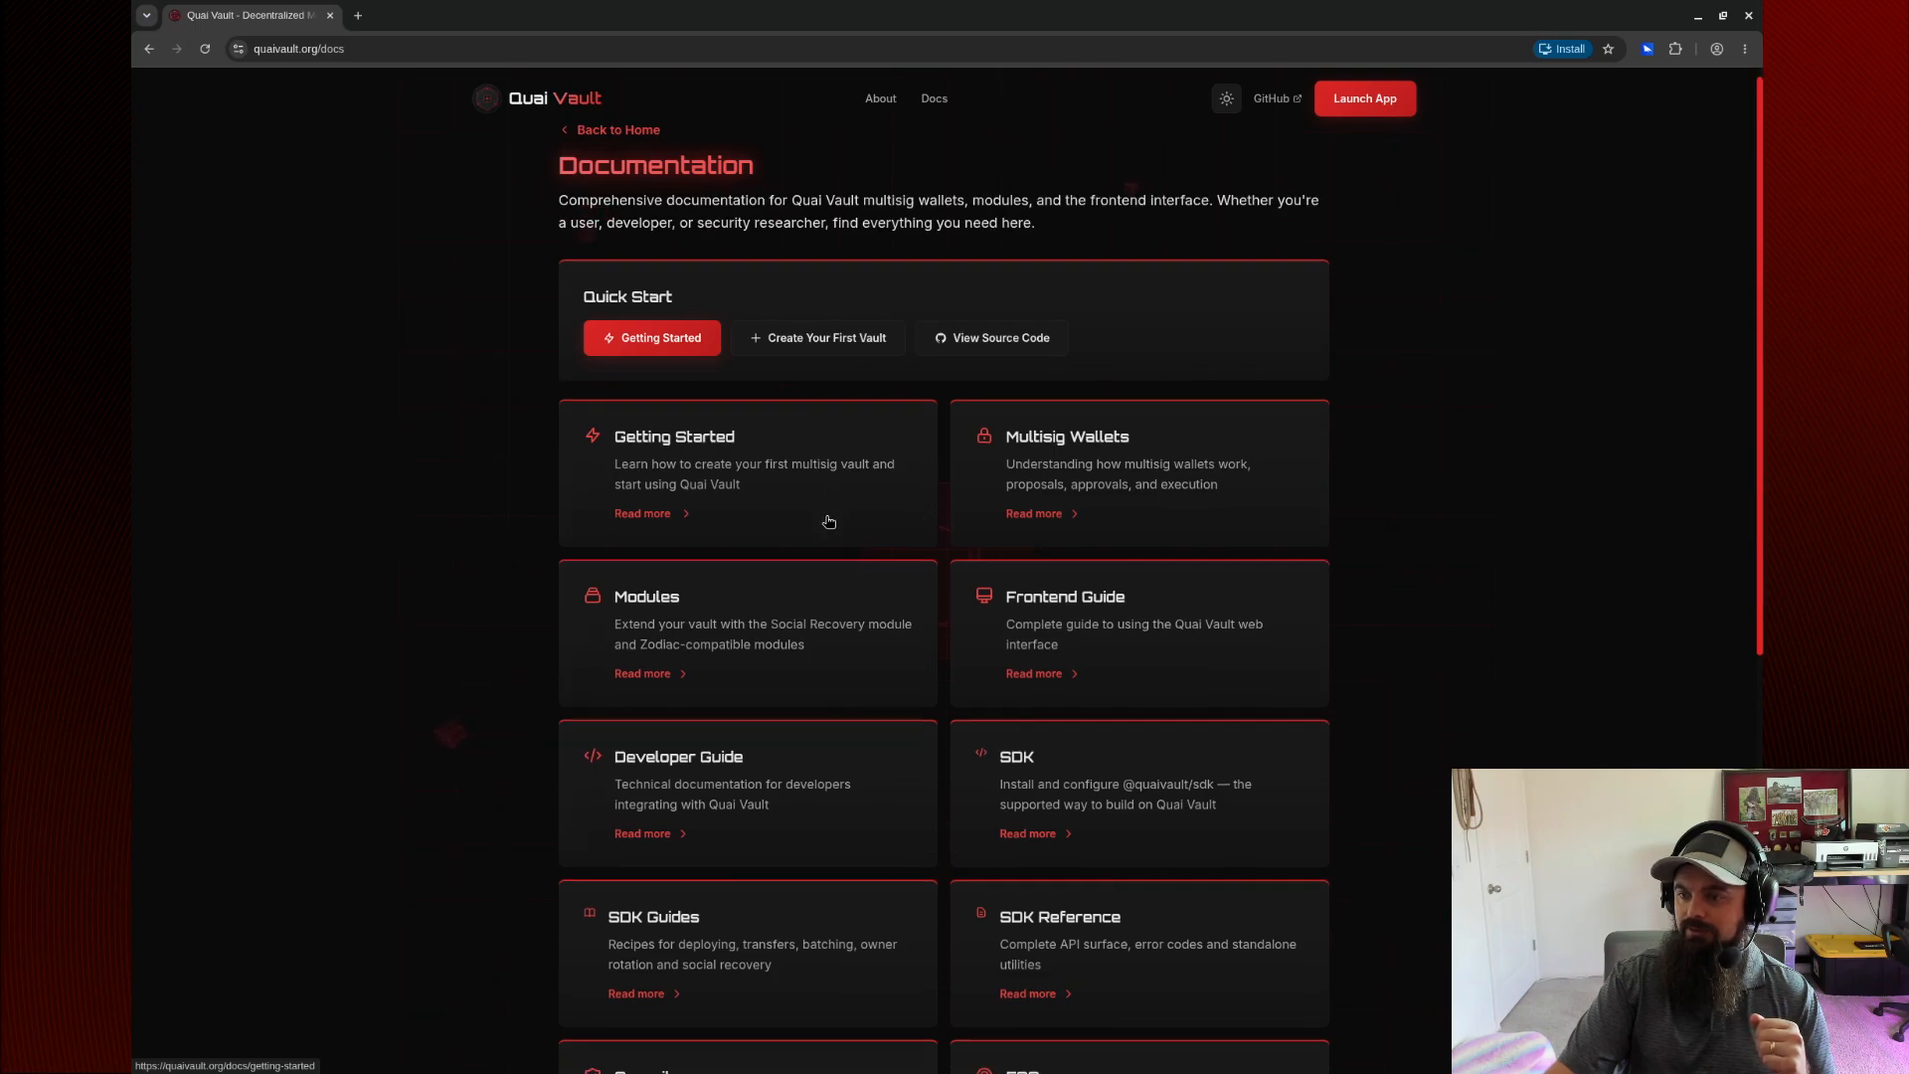
scroll(831, 524, "down", 1)
scroll(864, 636, "down", 2)
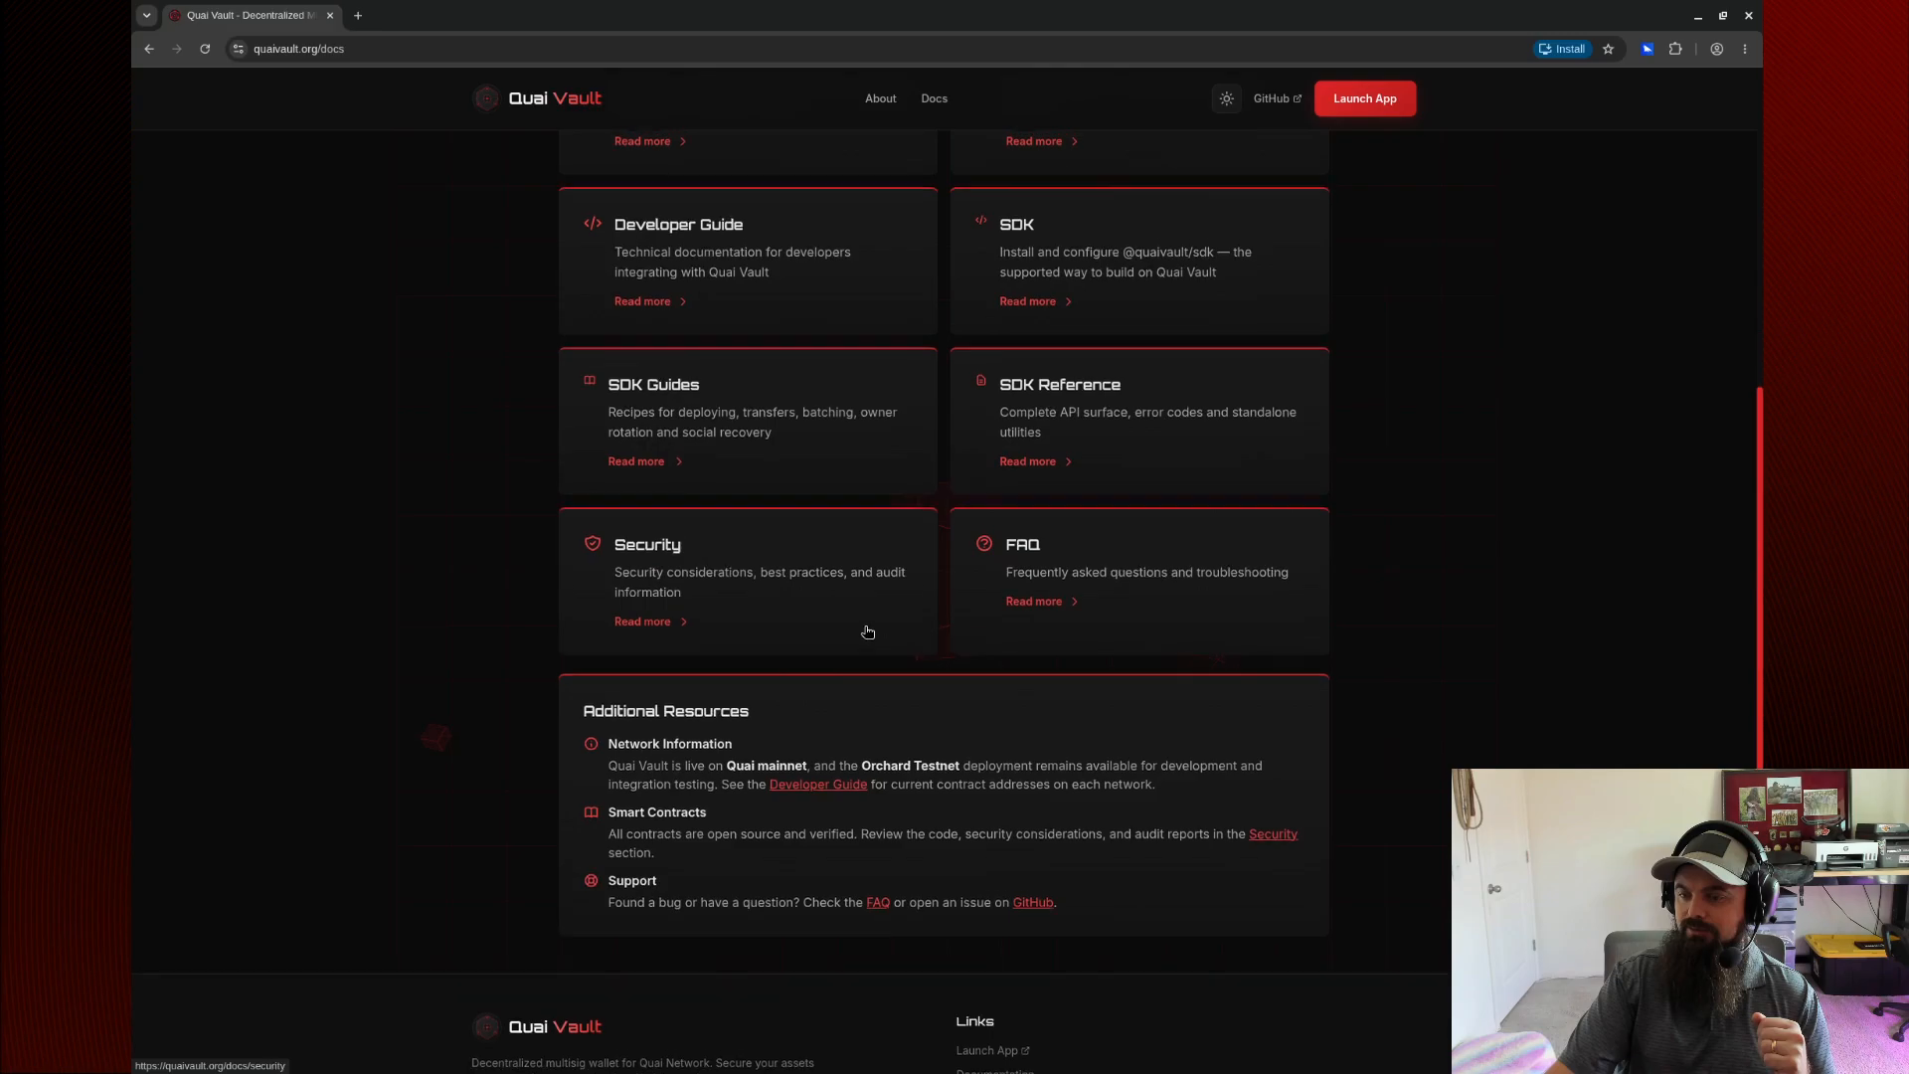
scroll(865, 636, "up", 4)
scroll(867, 631, "up", 1)
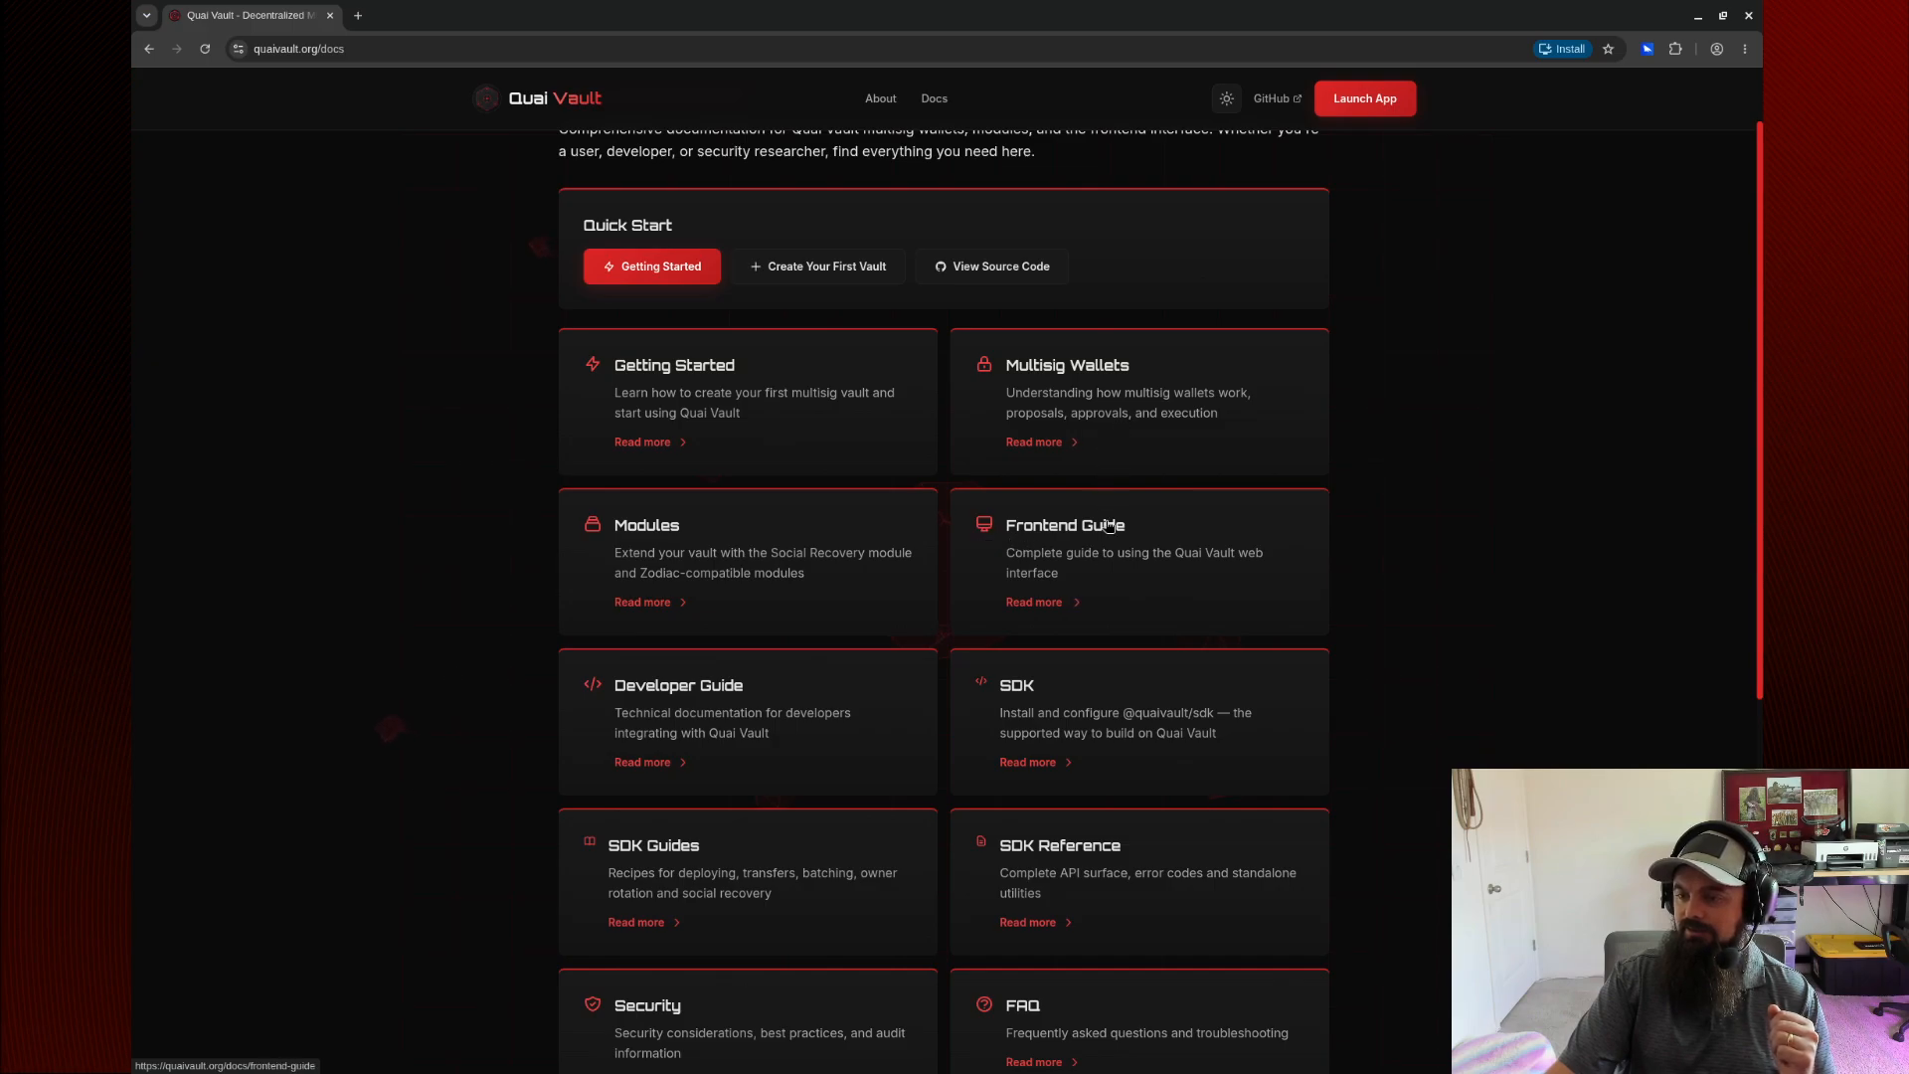
scroll(1090, 795, "down", 1)
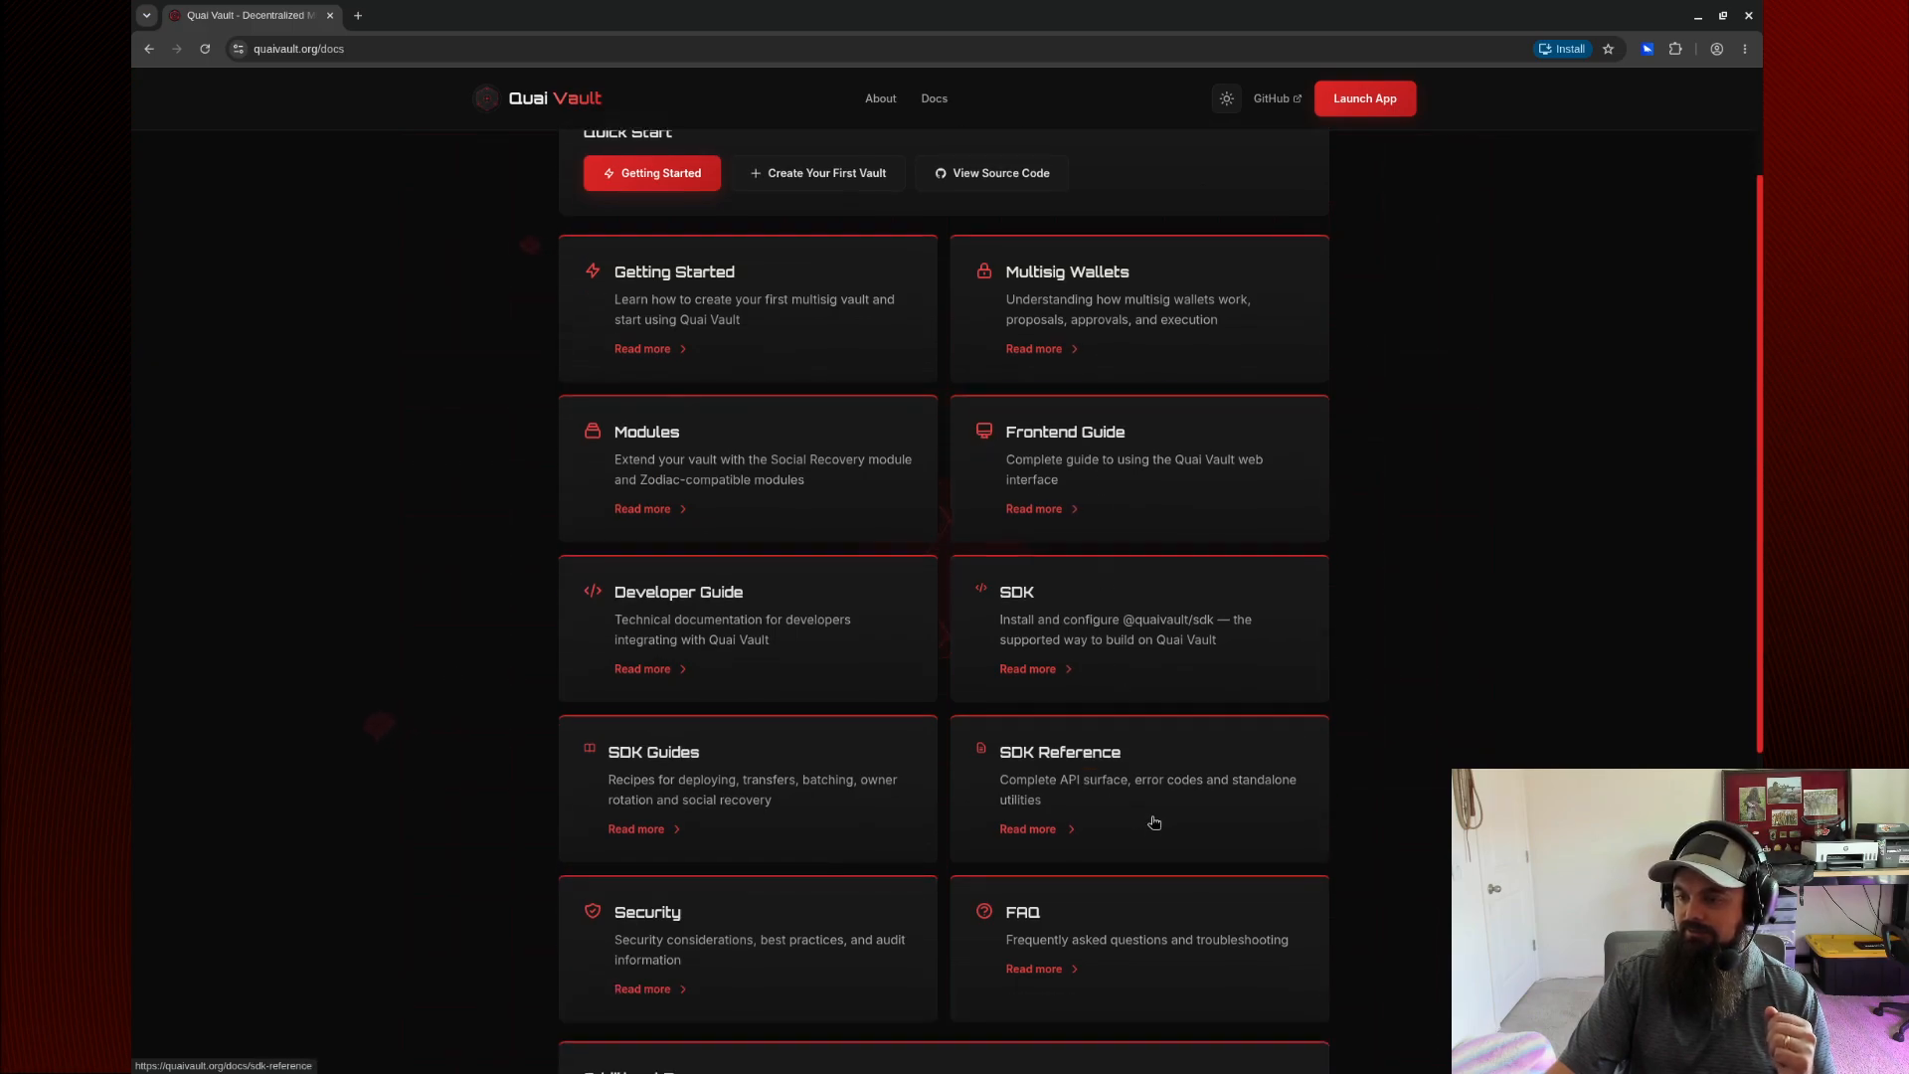
left_click(1050, 842)
scroll(813, 682, "up", 2)
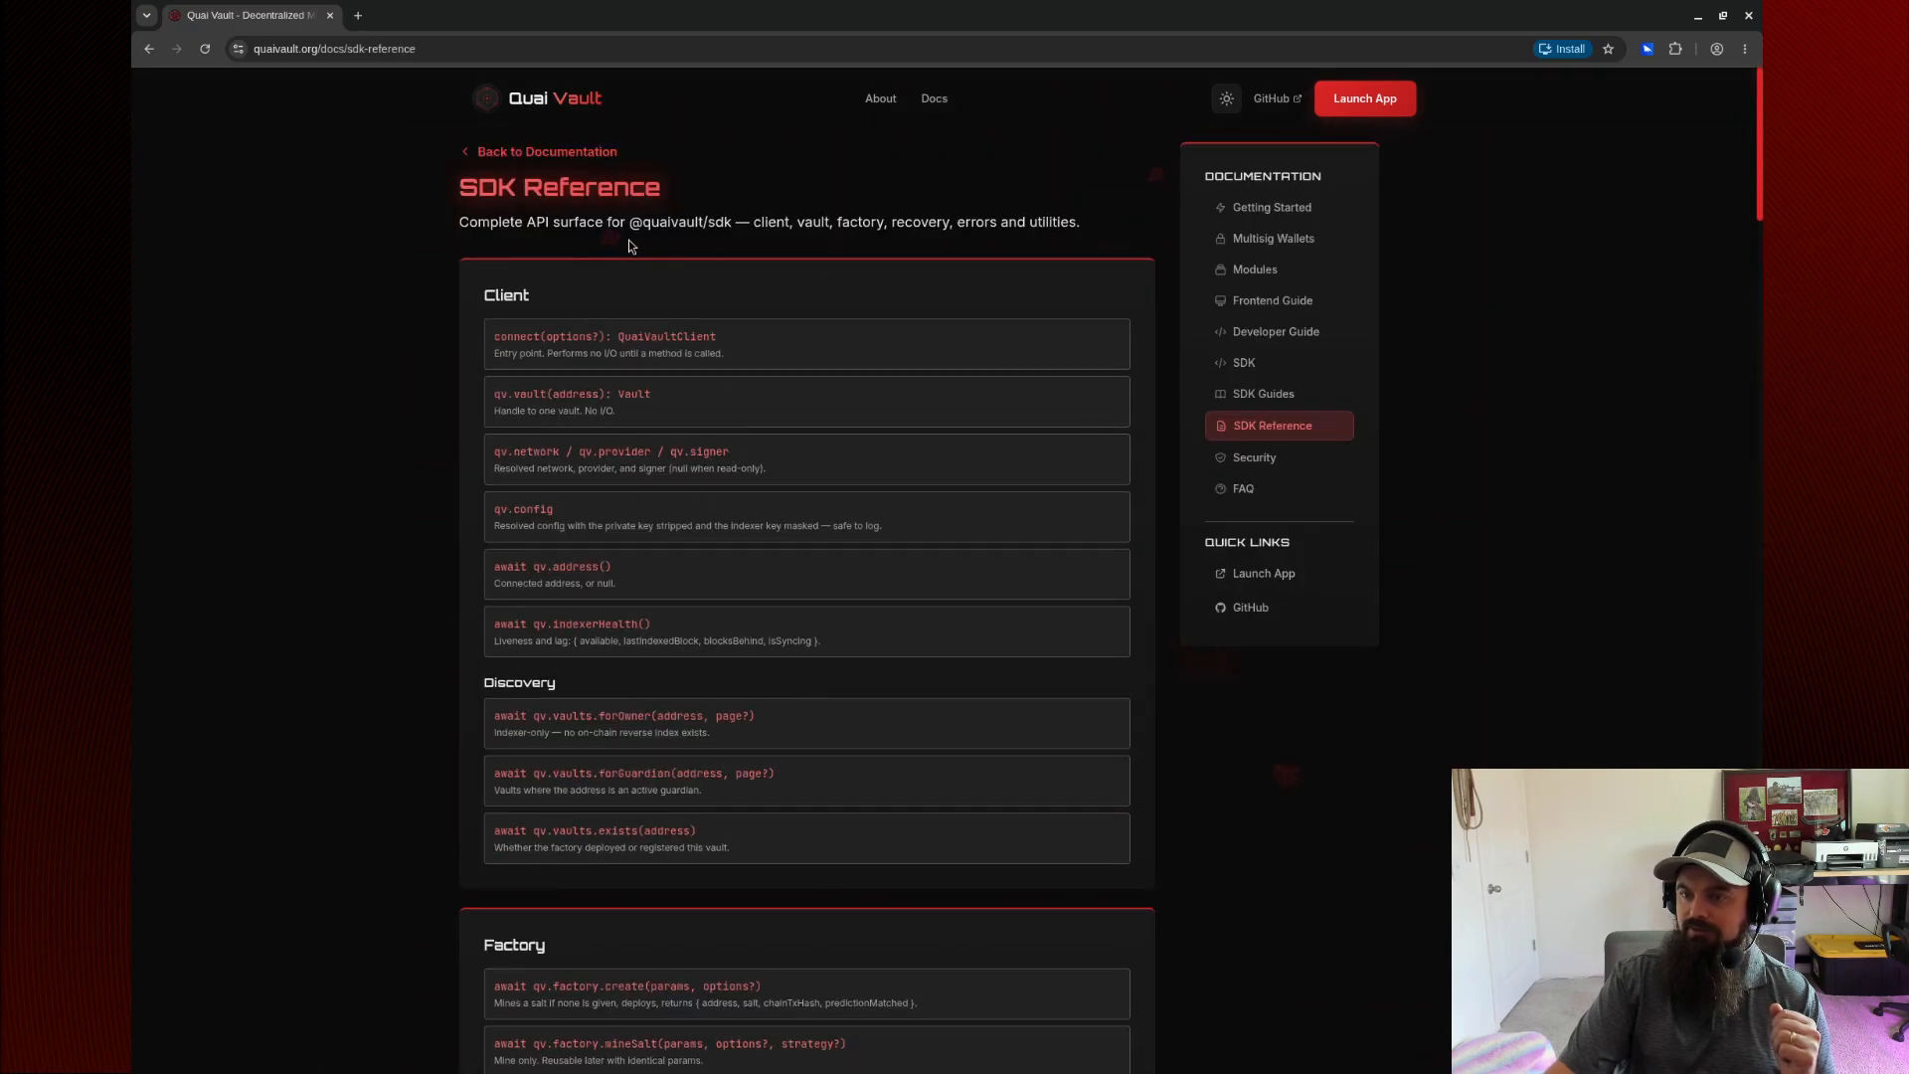
left_click_drag(632, 227, 734, 224)
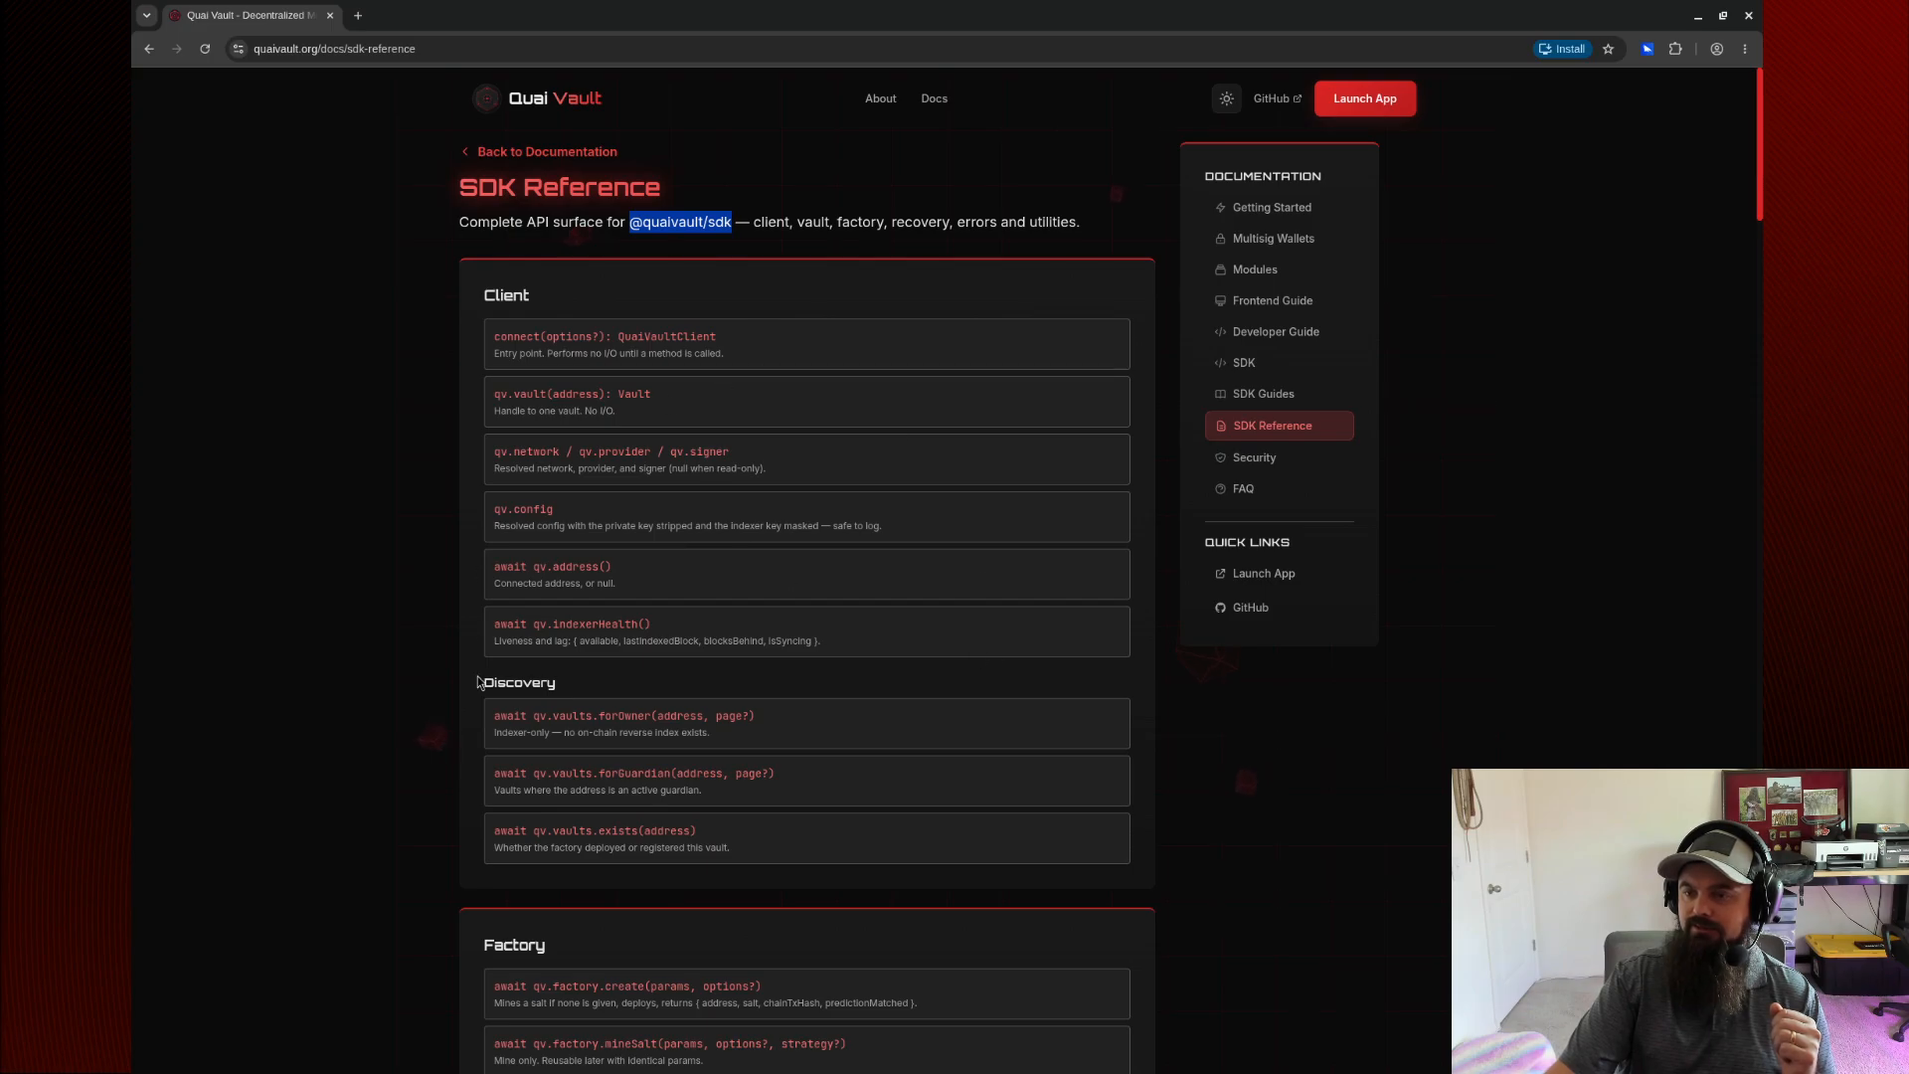
Return to the documentation overview, skim its topics, and go back to the home page.
left_click(534, 152)
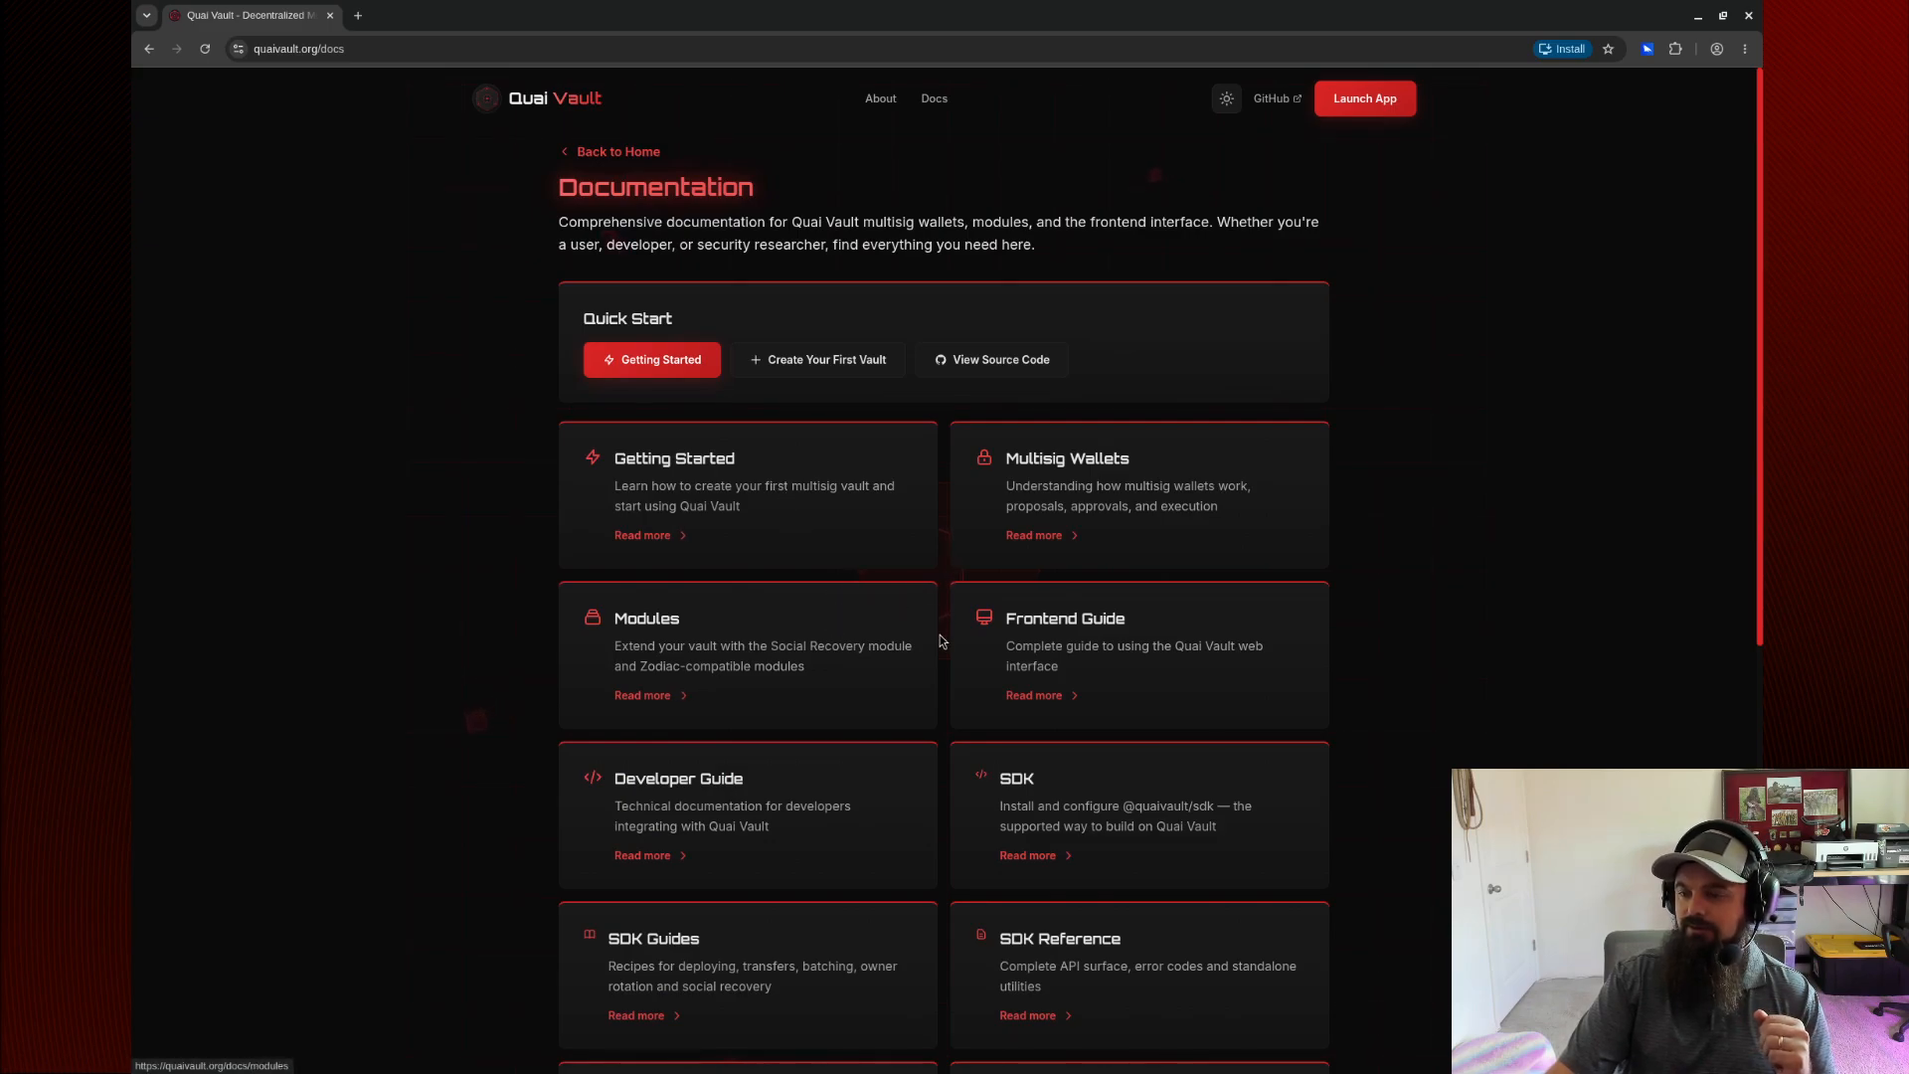
scroll(933, 632, "down", 5)
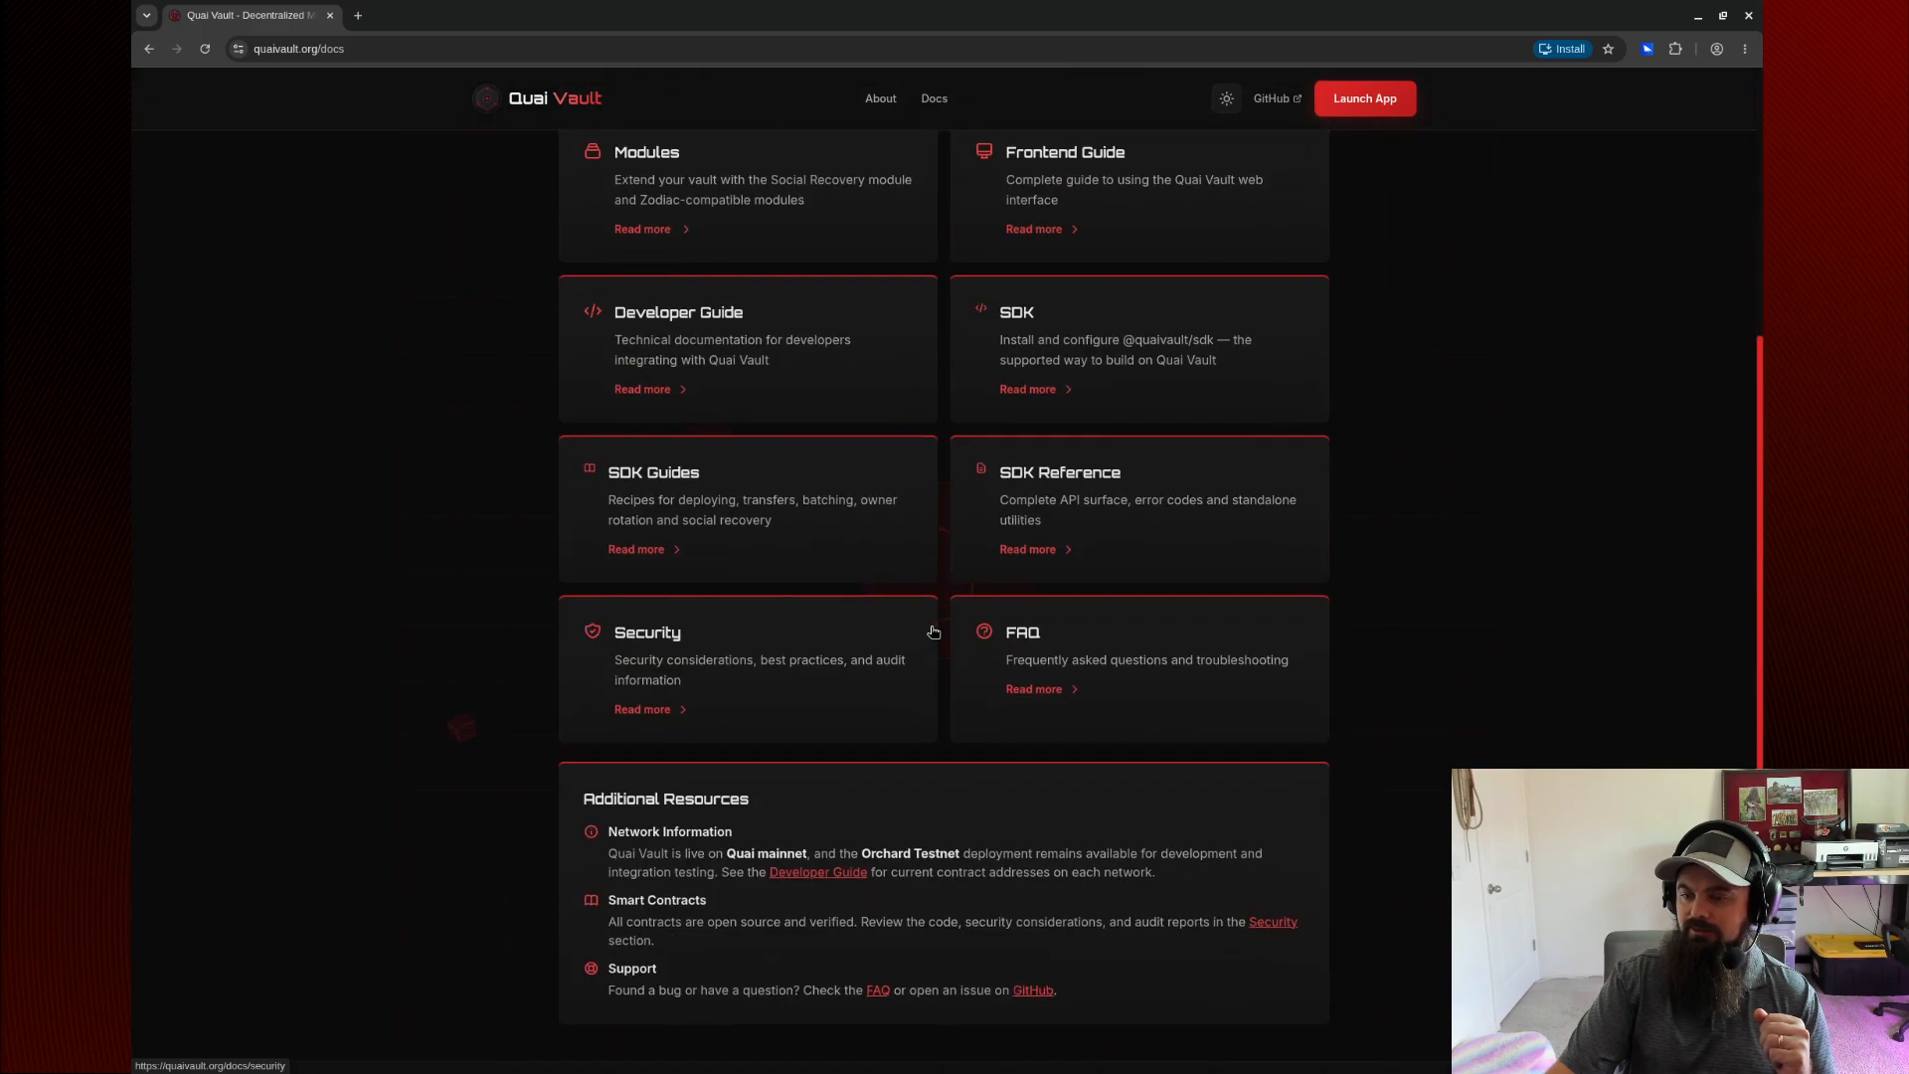
scroll(934, 632, "up", 5)
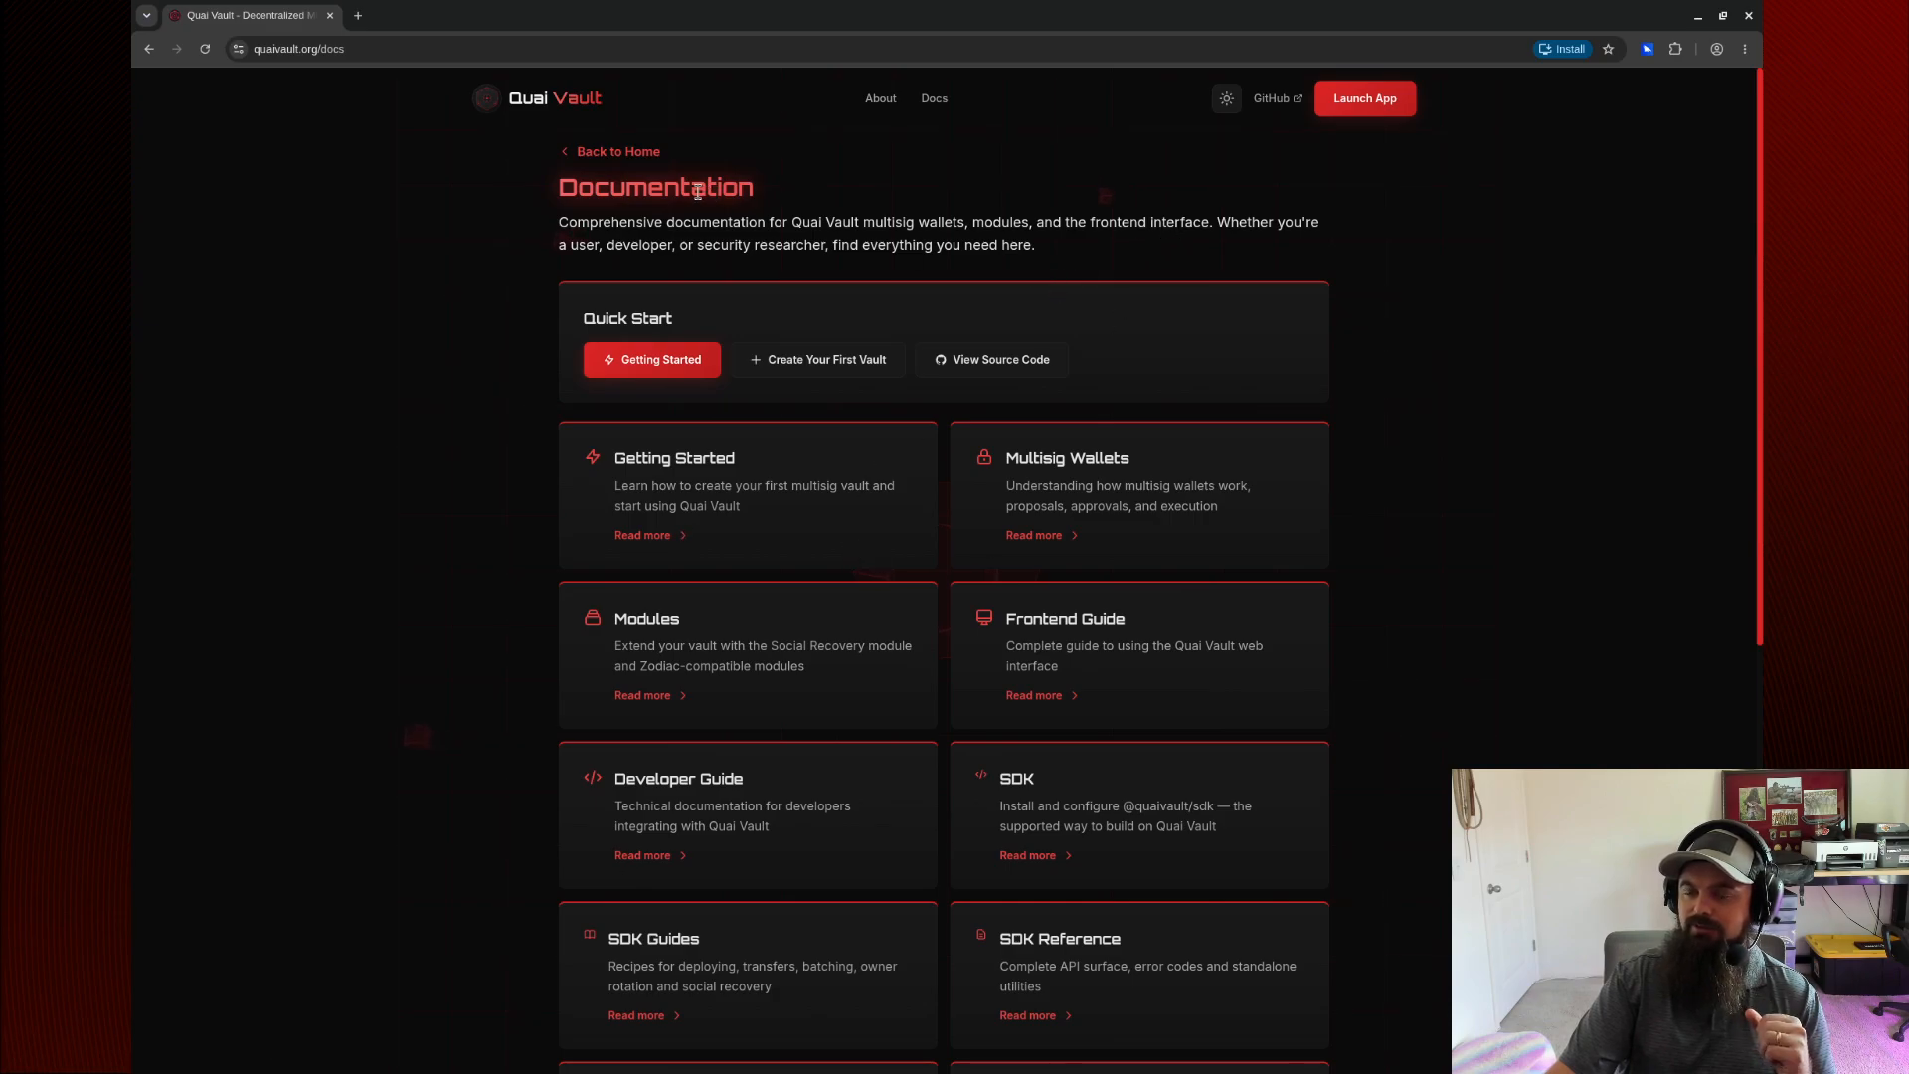
left_click(627, 159)
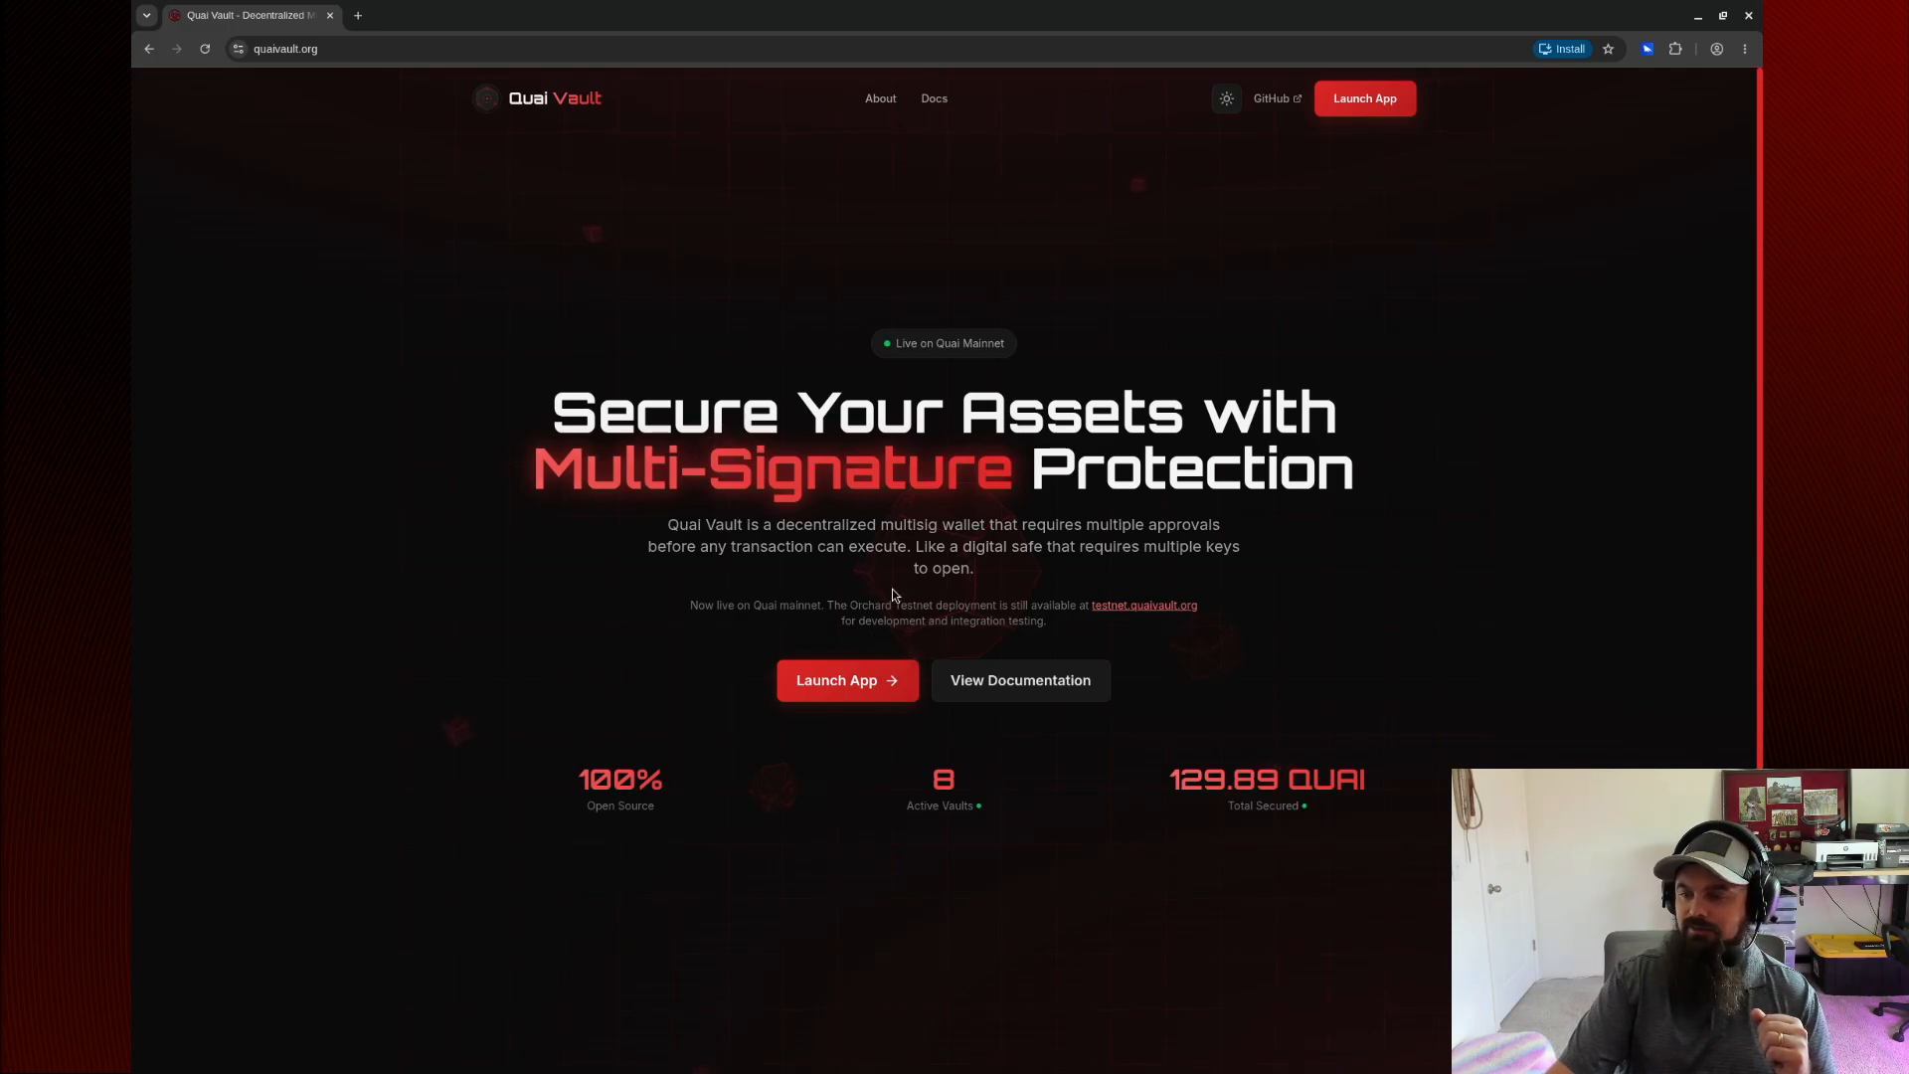
Launch the Quai Vault app and unlock the Pelagus wallet extension with its password.
left_click(829, 696)
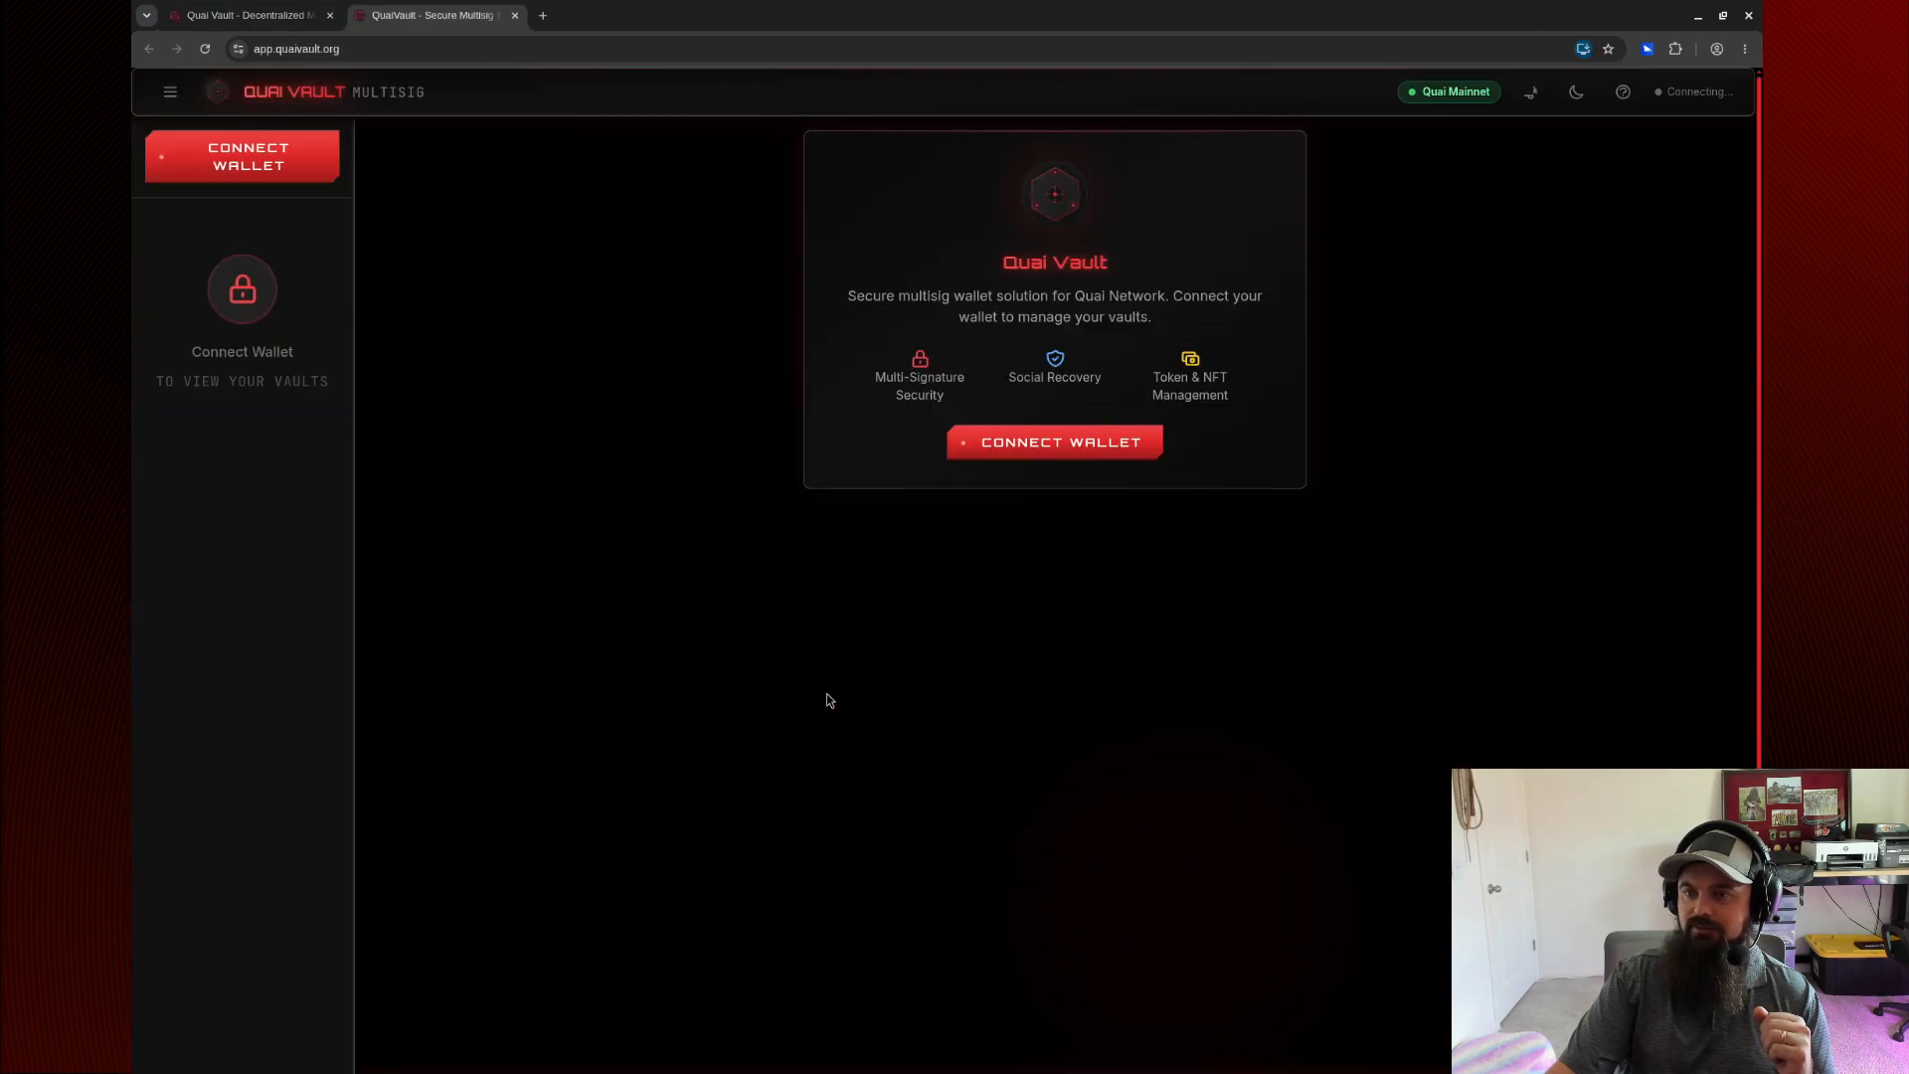
left_click(1642, 51)
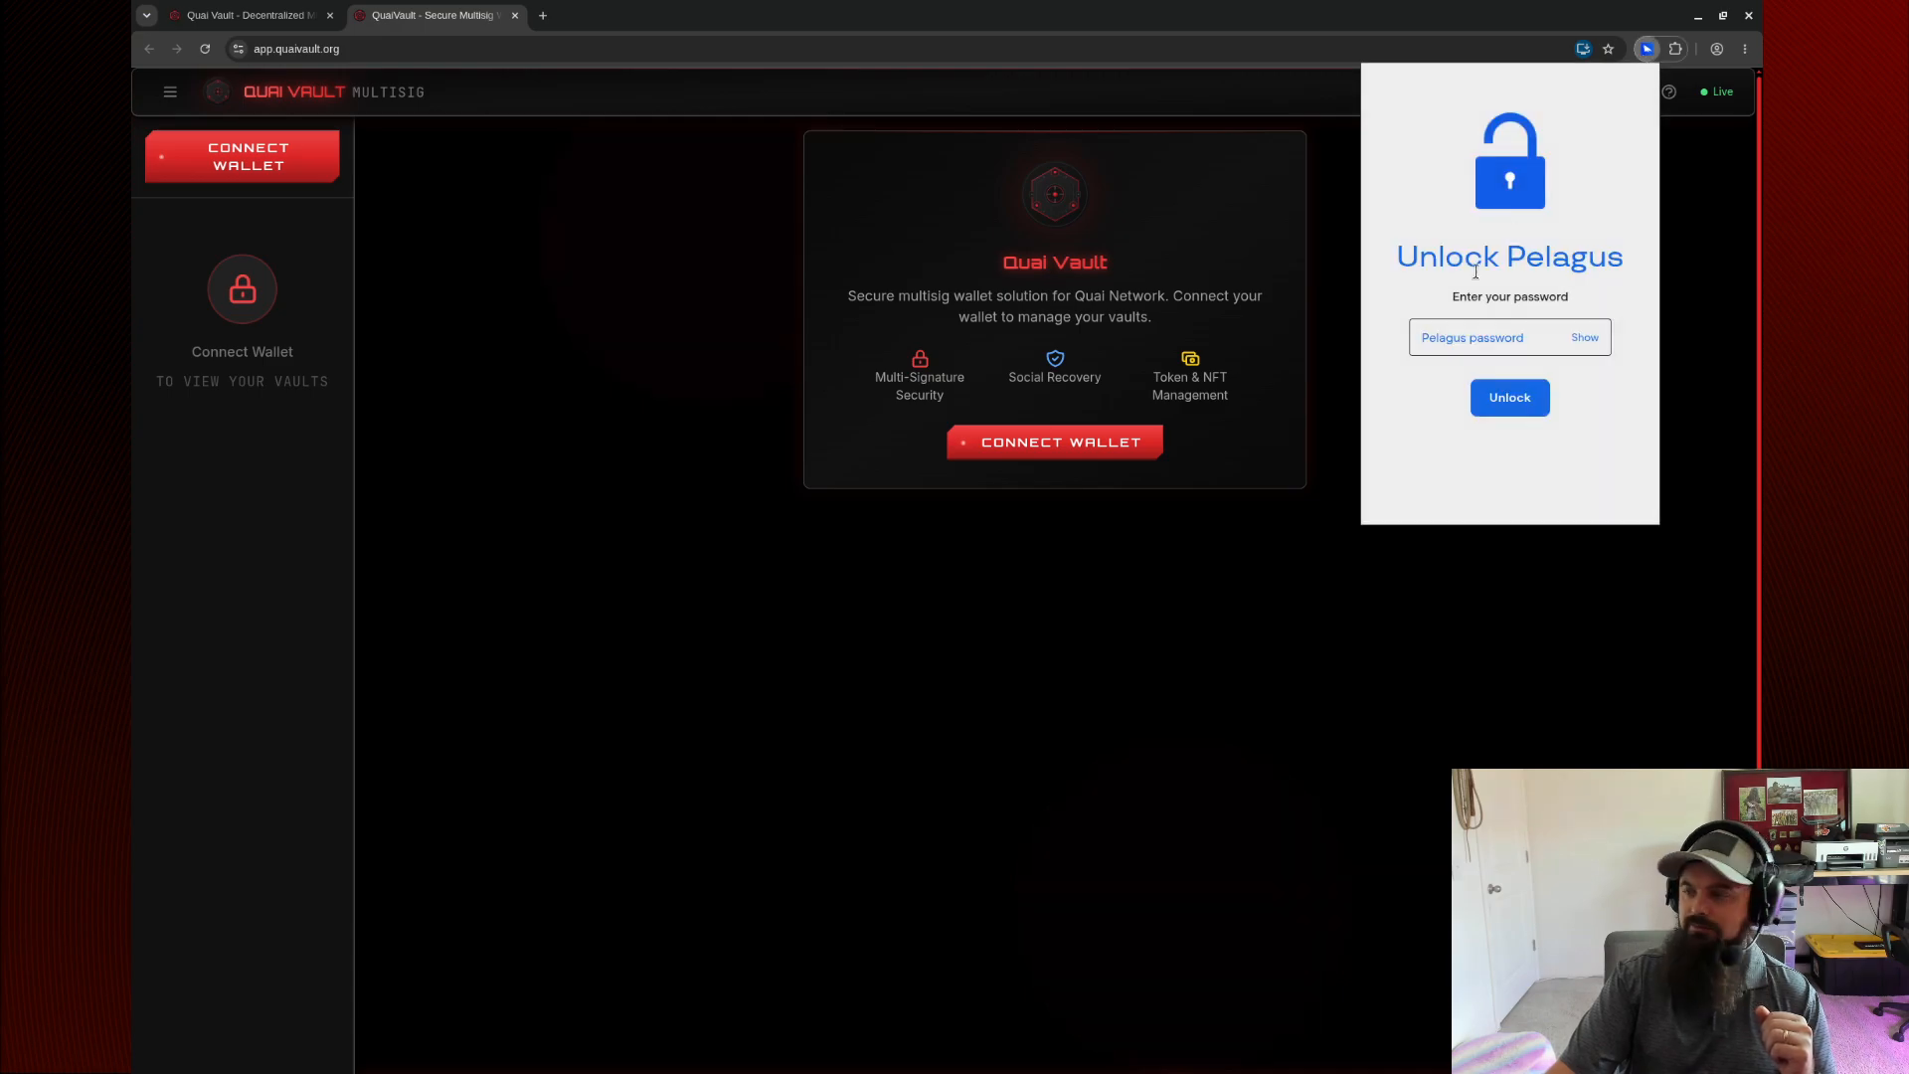
left_click(1469, 342)
type("••")
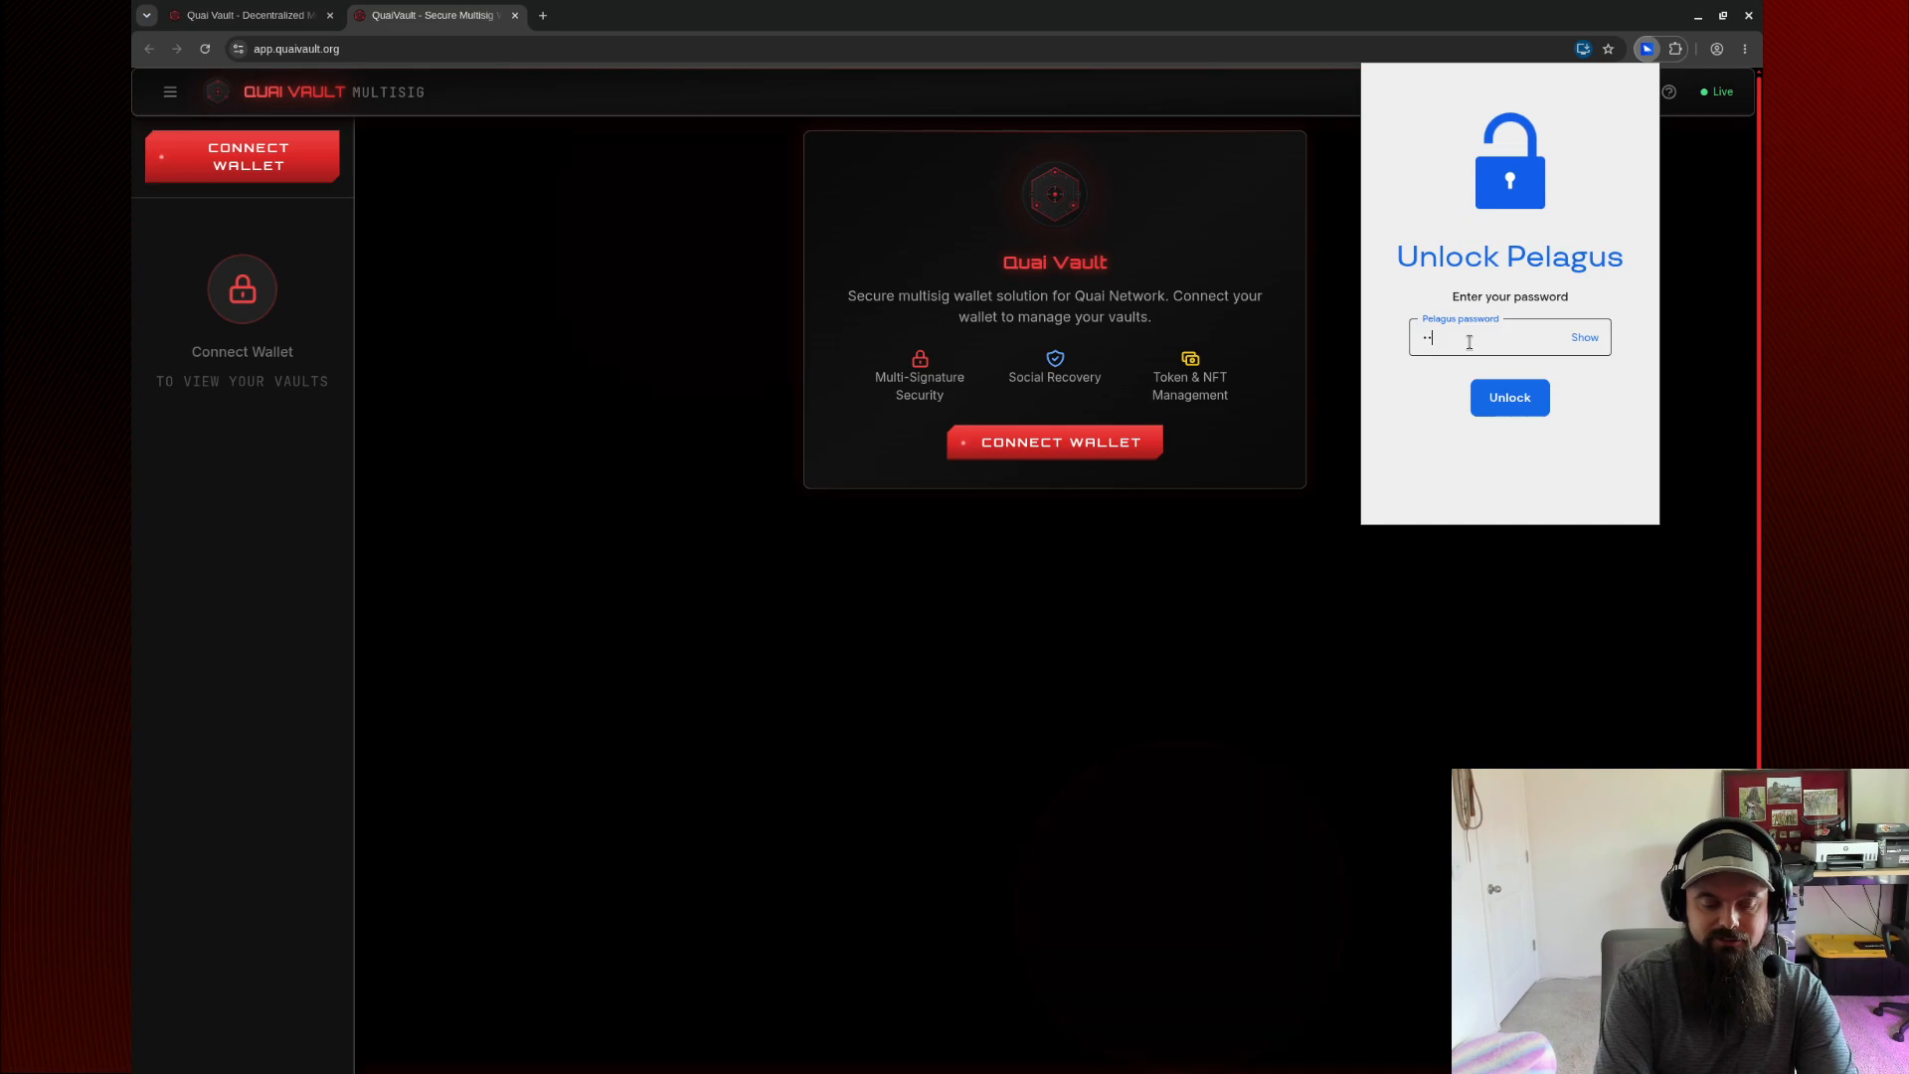
type("••••••••••••")
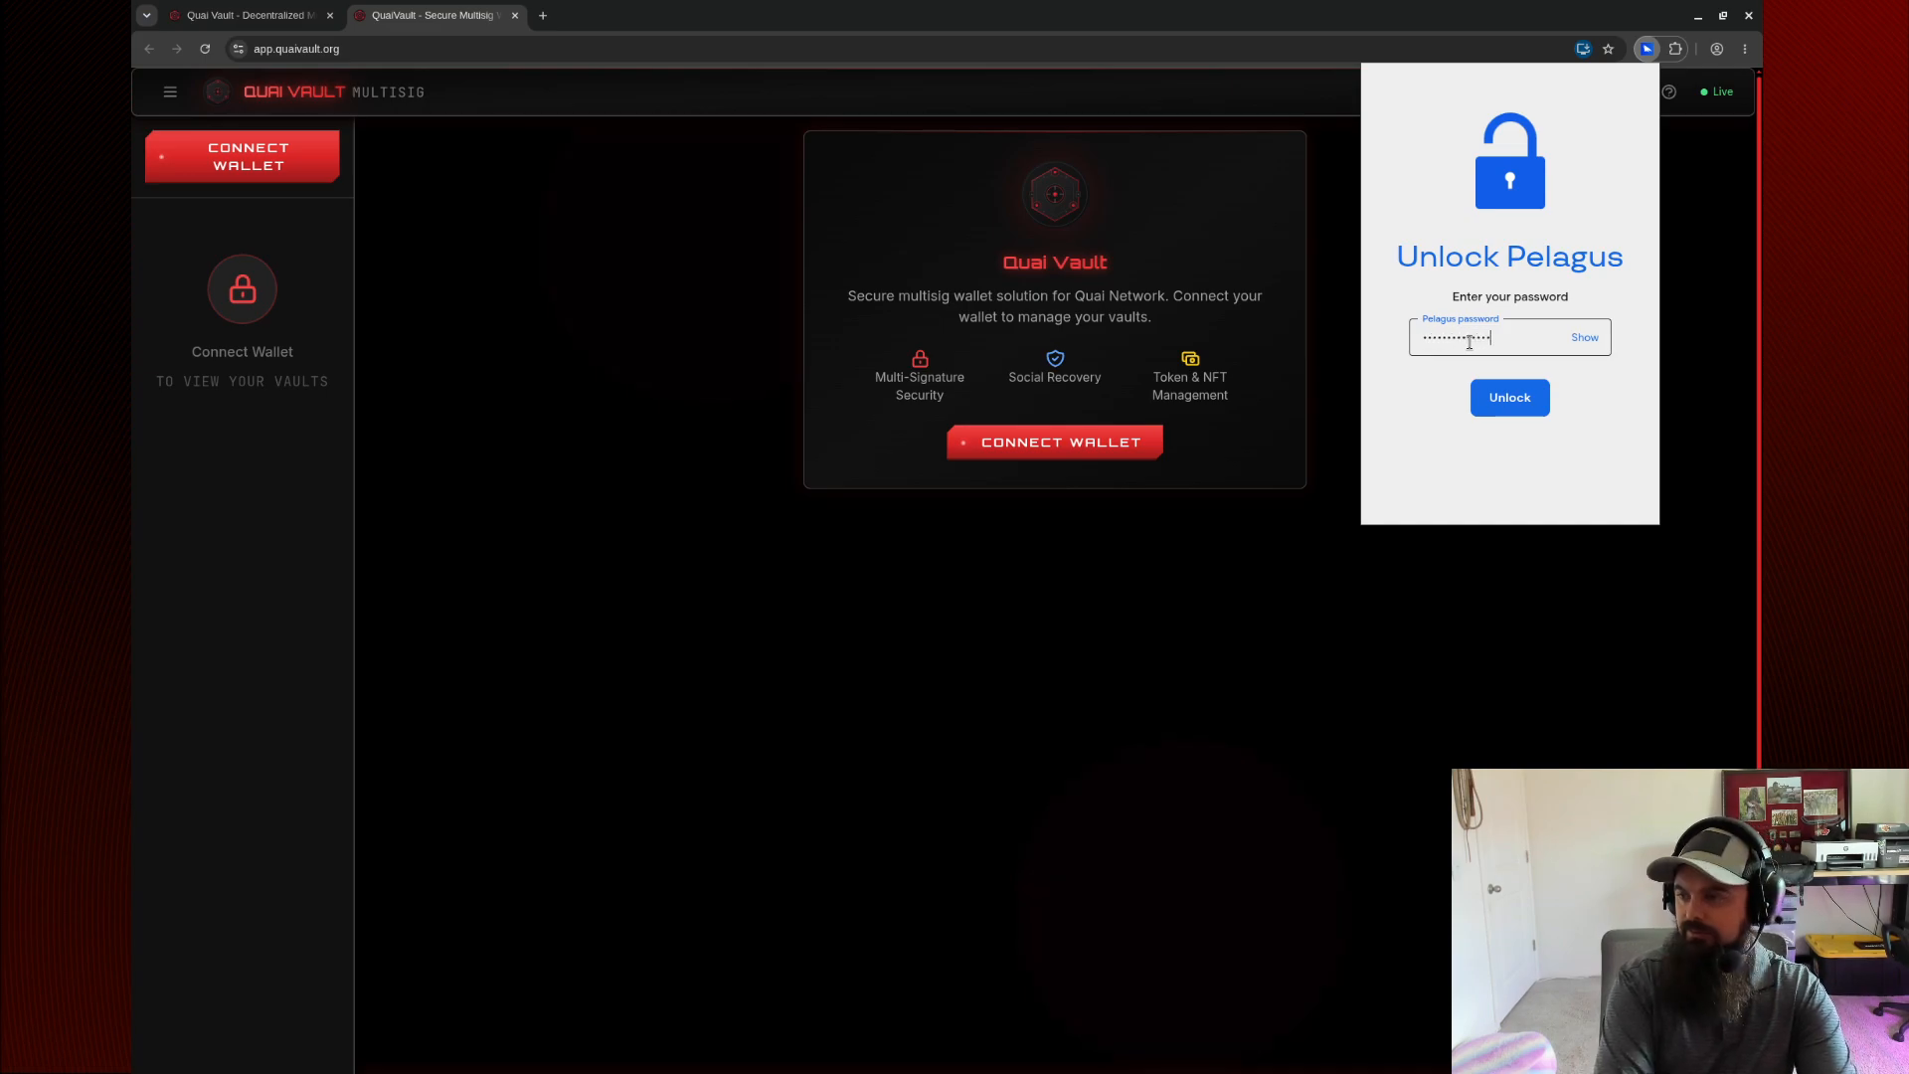
key("Return")
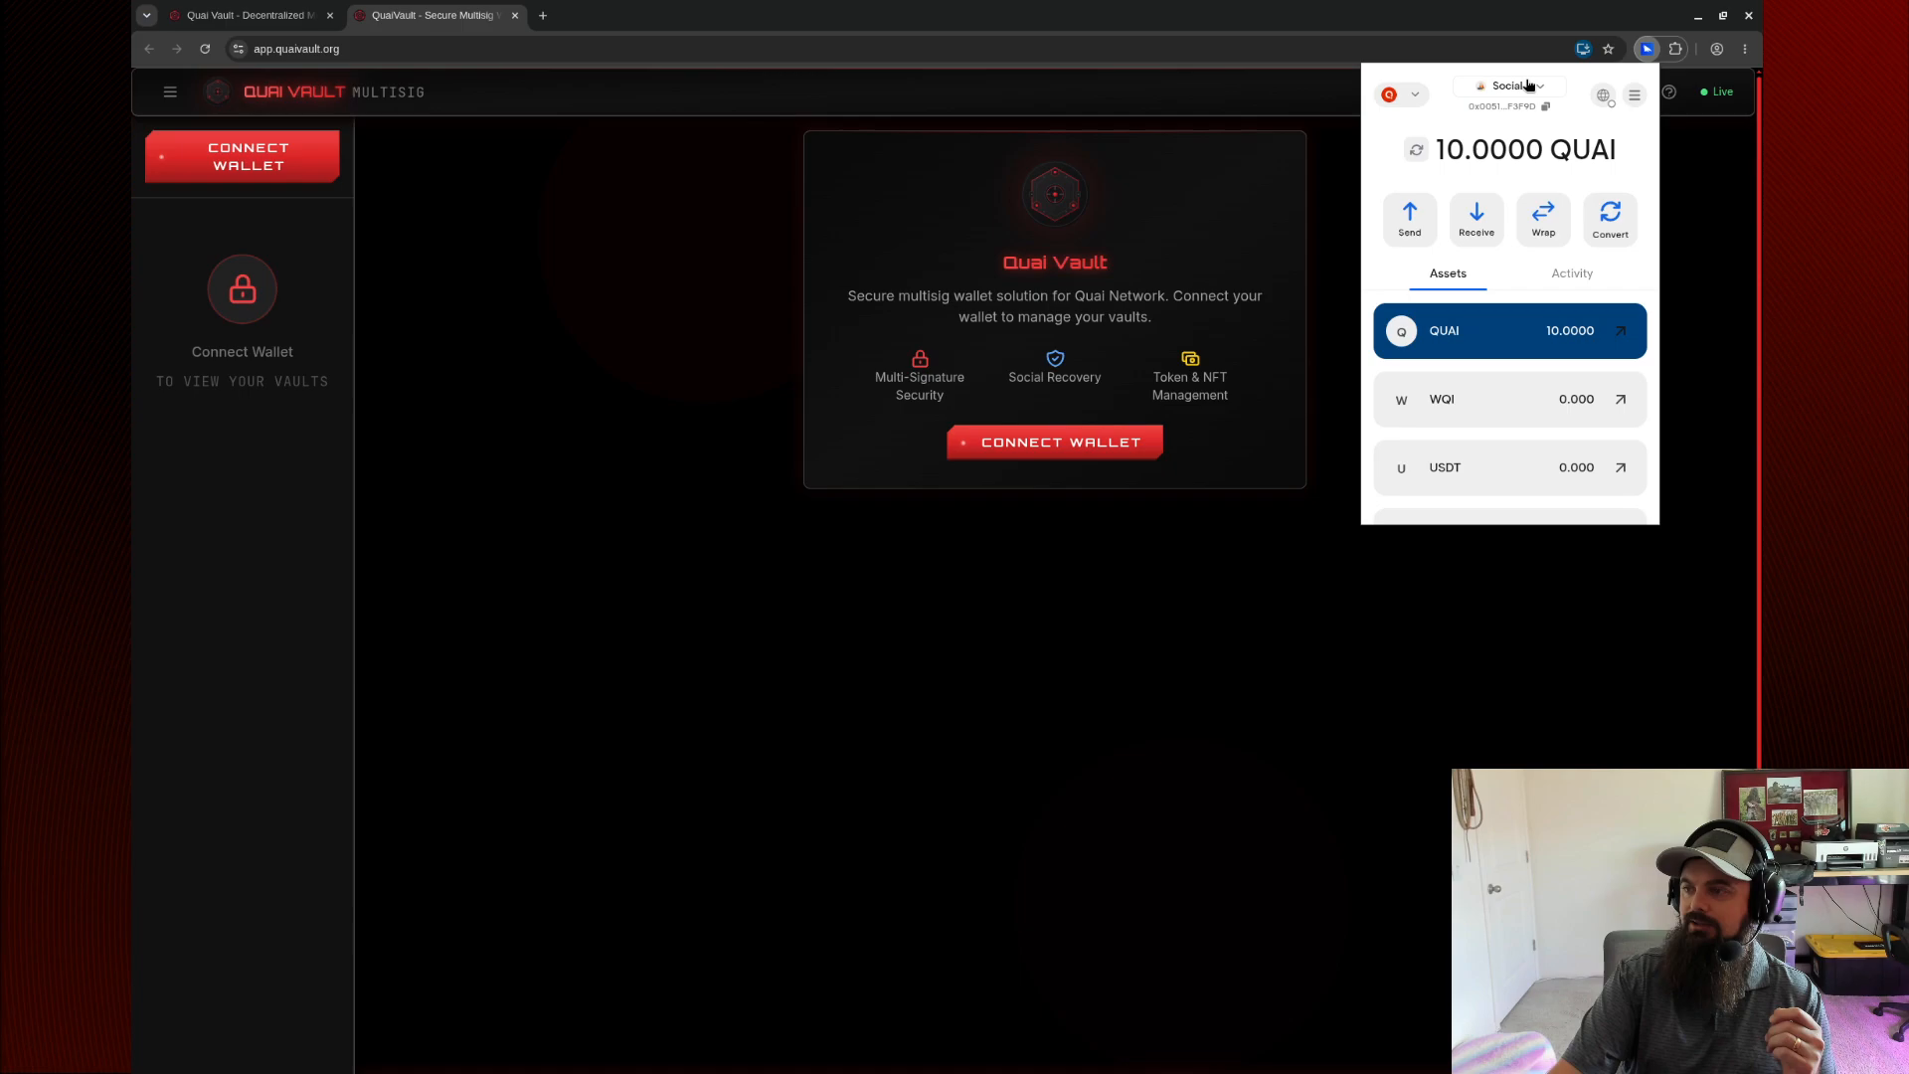
Switch the Pelagus wallet to the Deployer account and highlight its QUAI balance.
left_click(1524, 92)
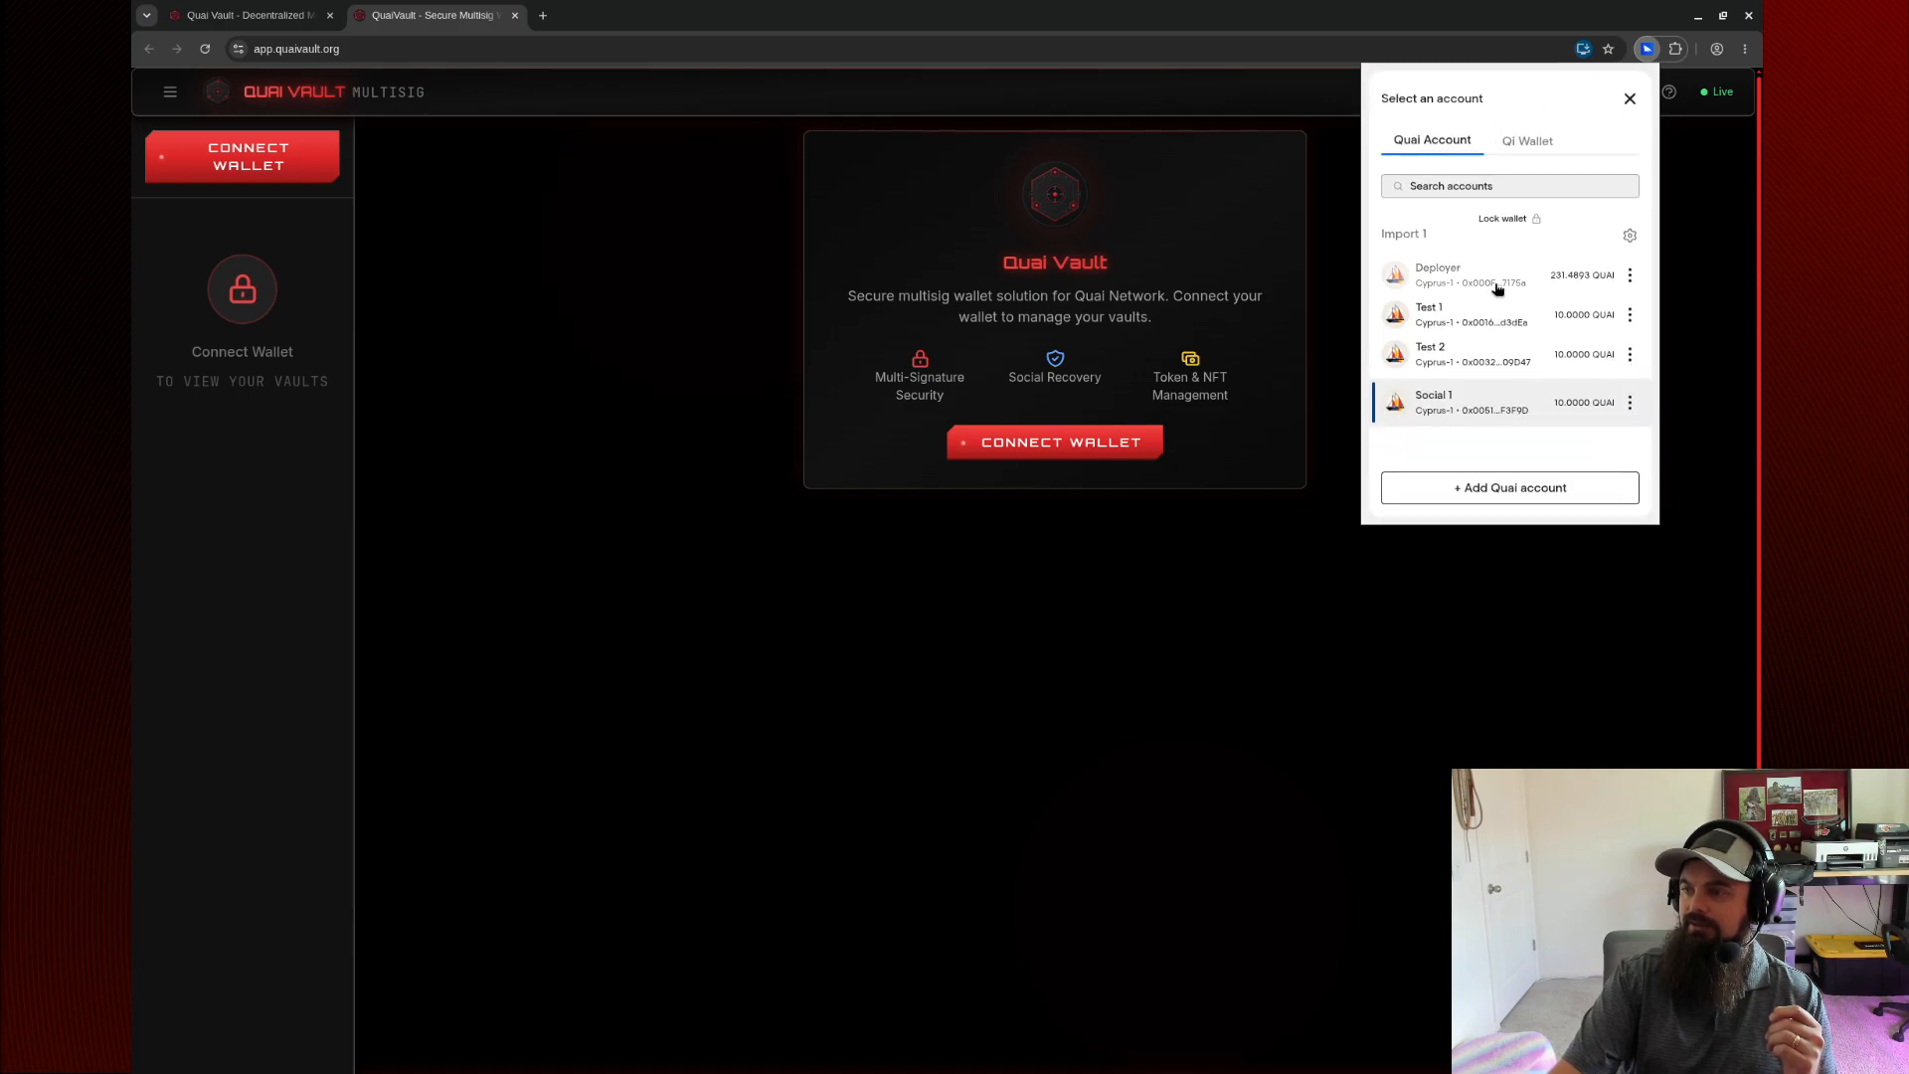
left_click(1482, 281)
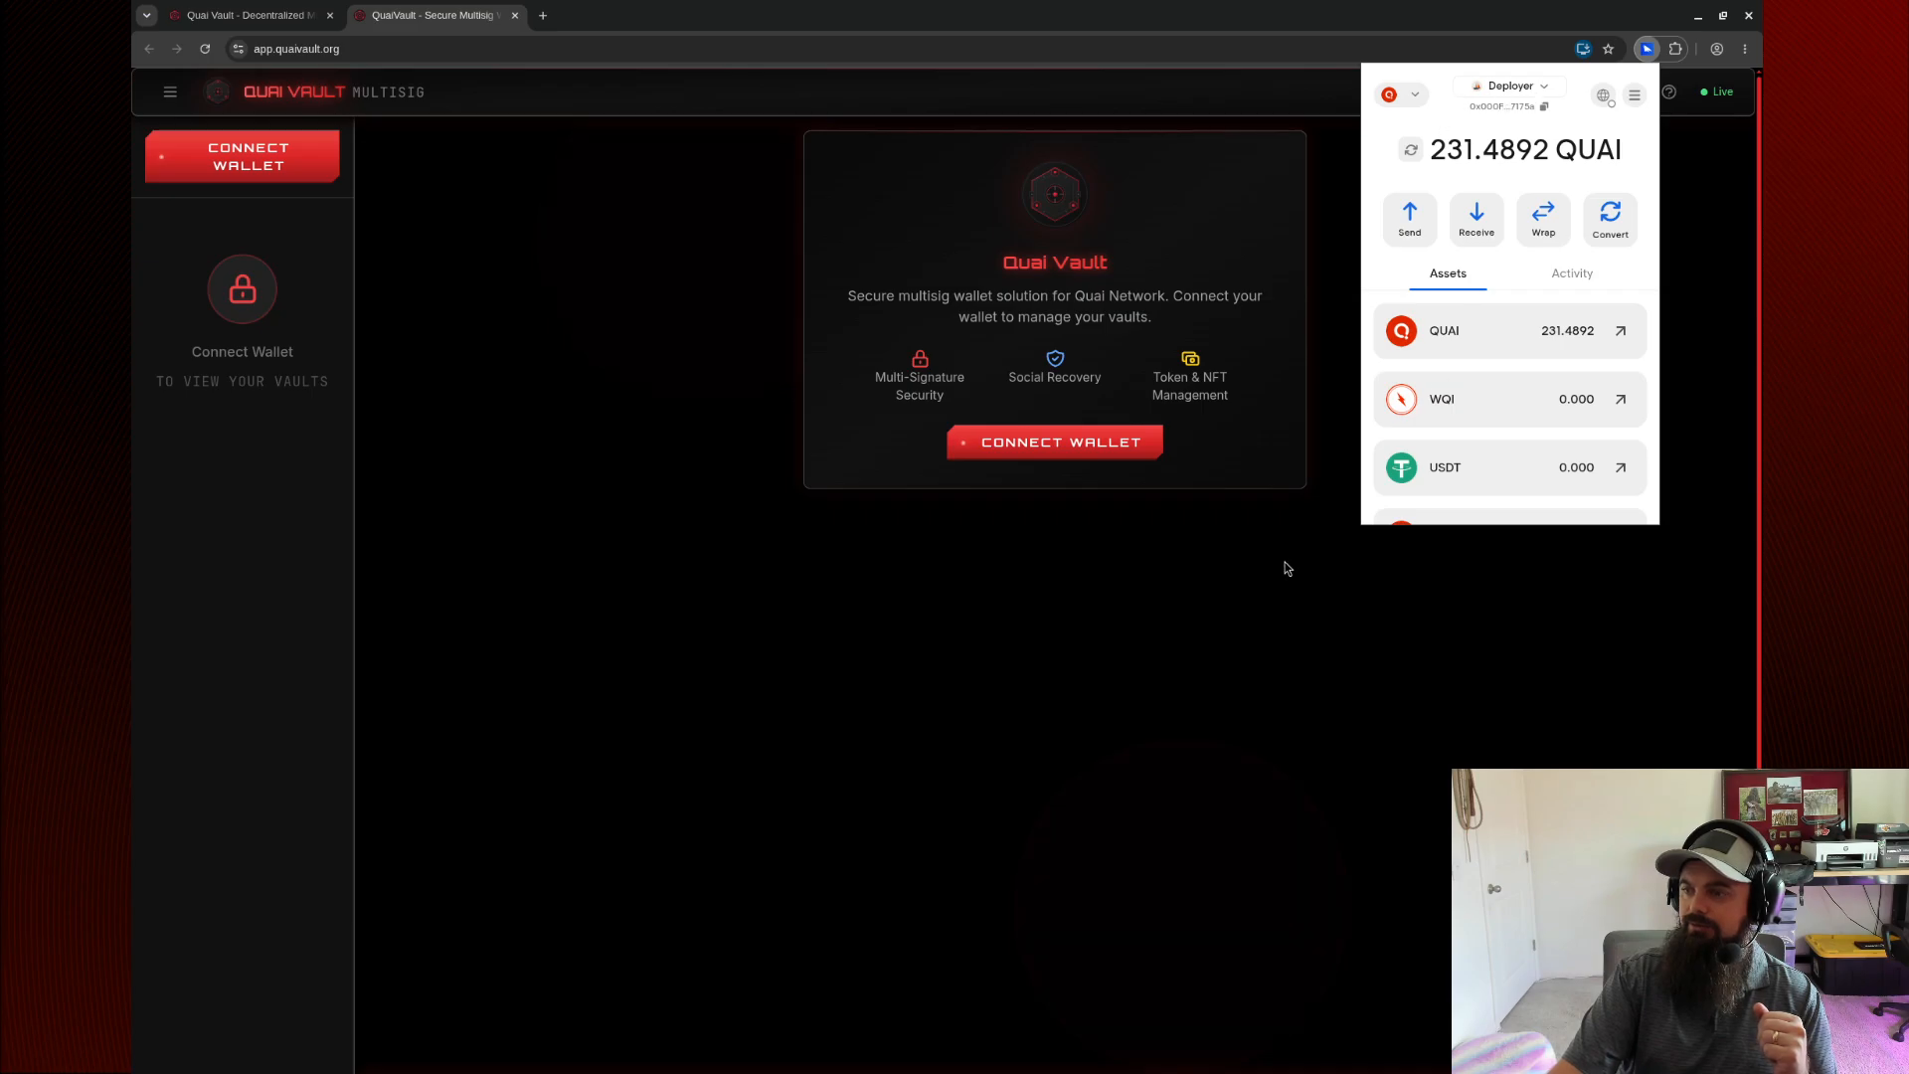
double_click(1455, 156)
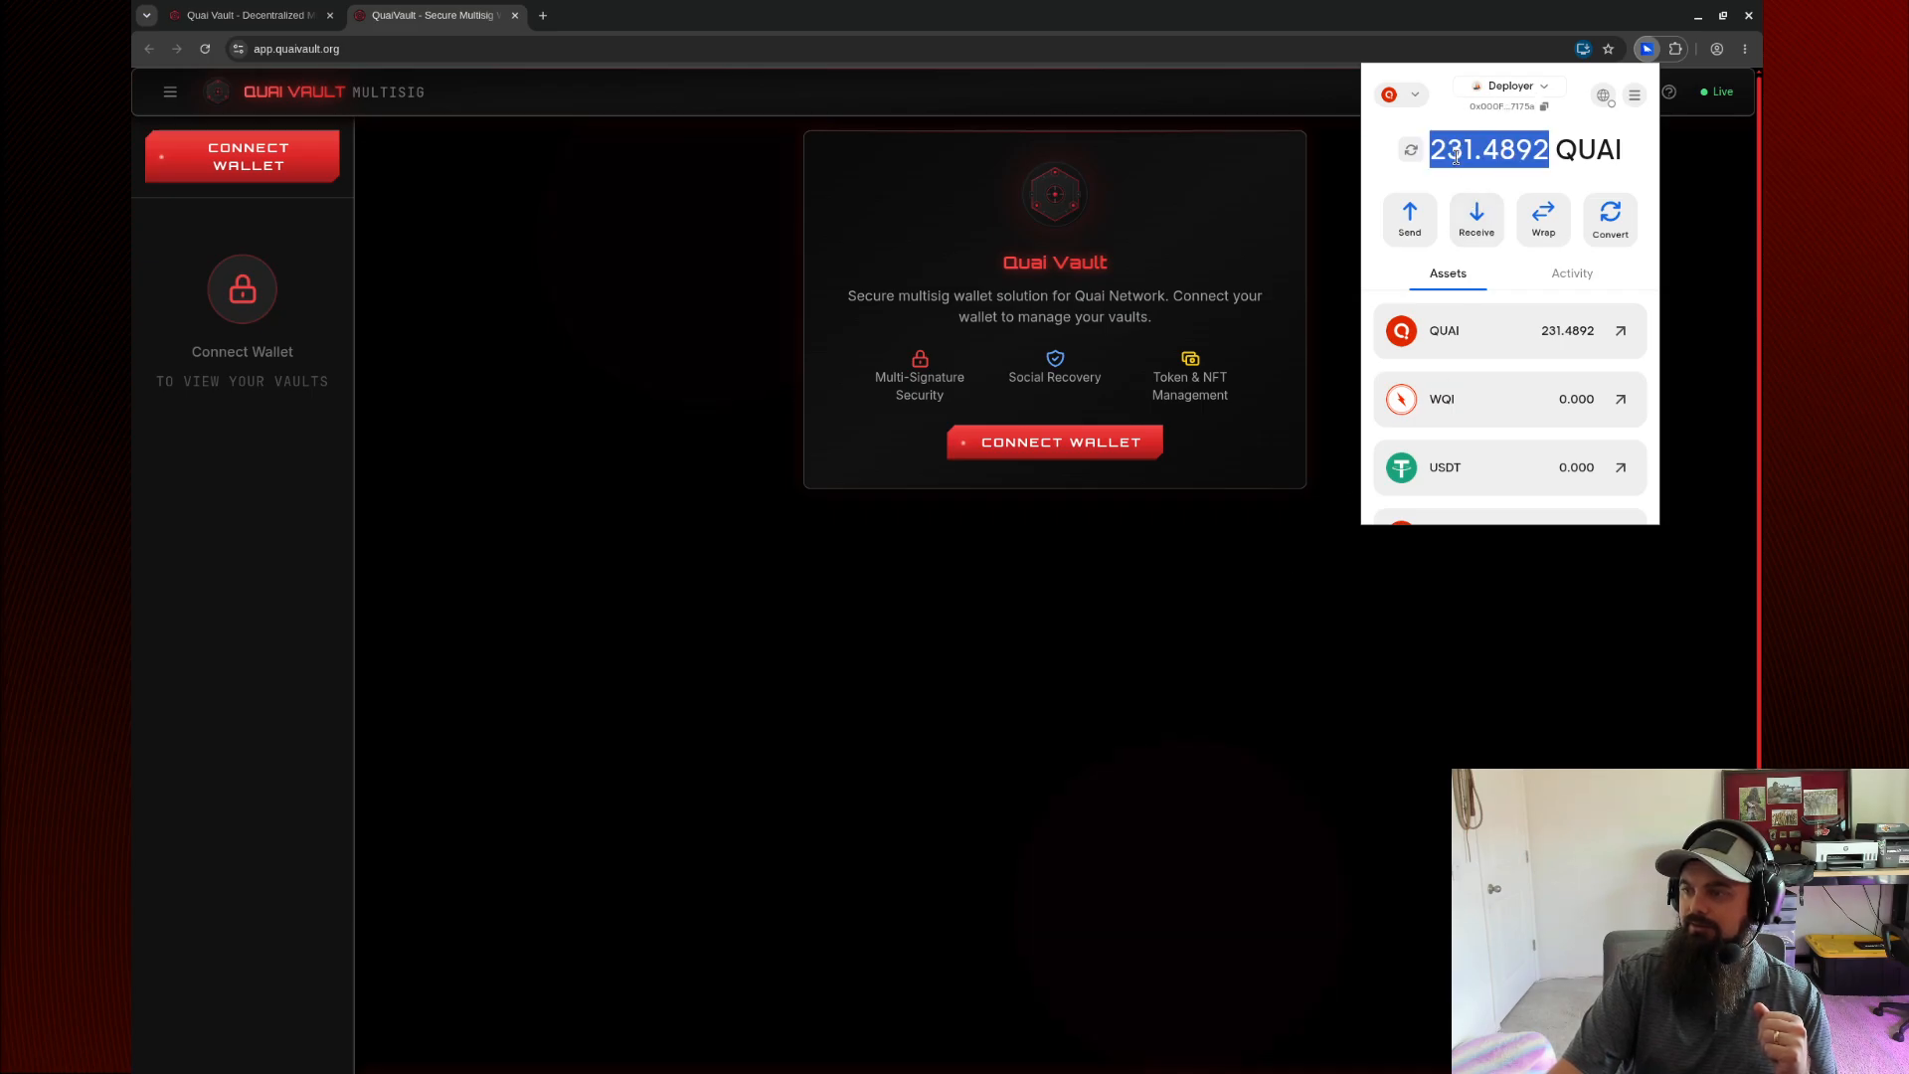
left_click(1286, 571)
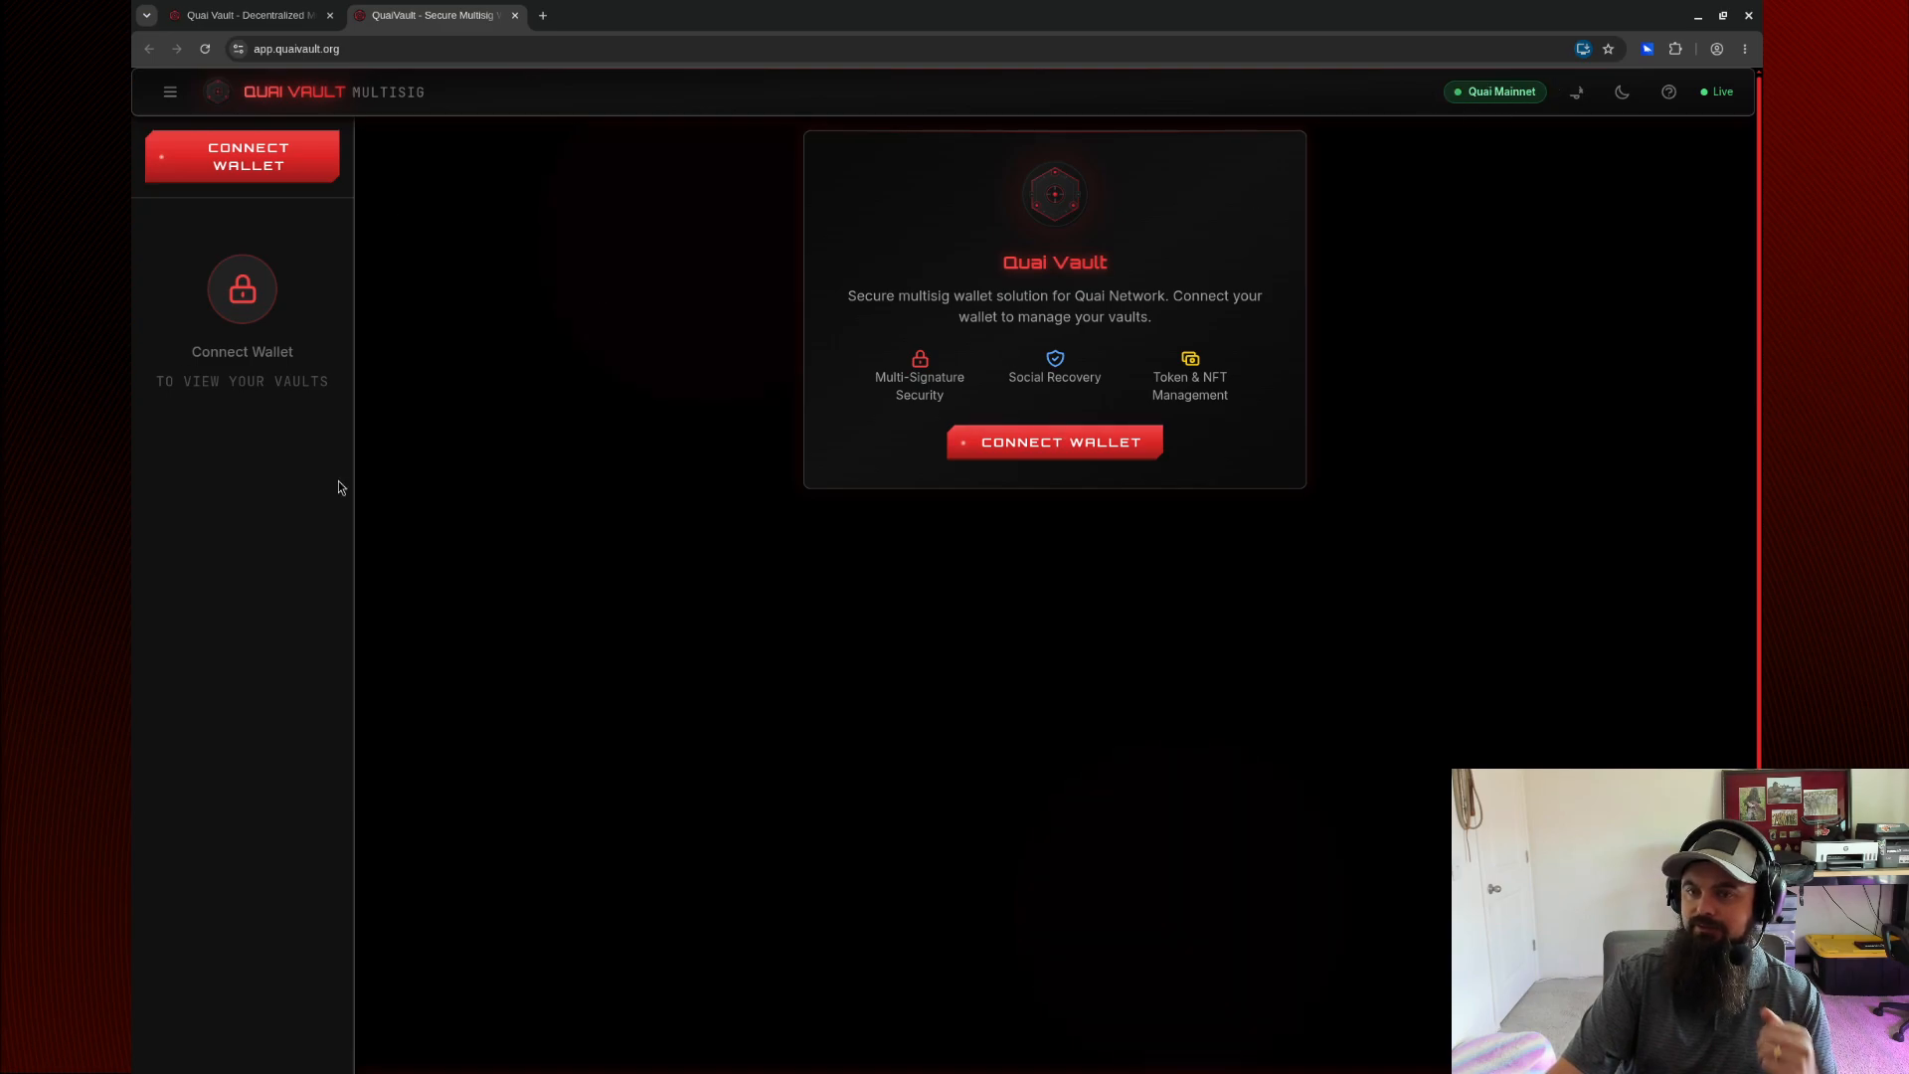
Connect the Deployer account to the vault app through Pelagus or Blip Pay and open the existing vault's details.
left_click(1649, 52)
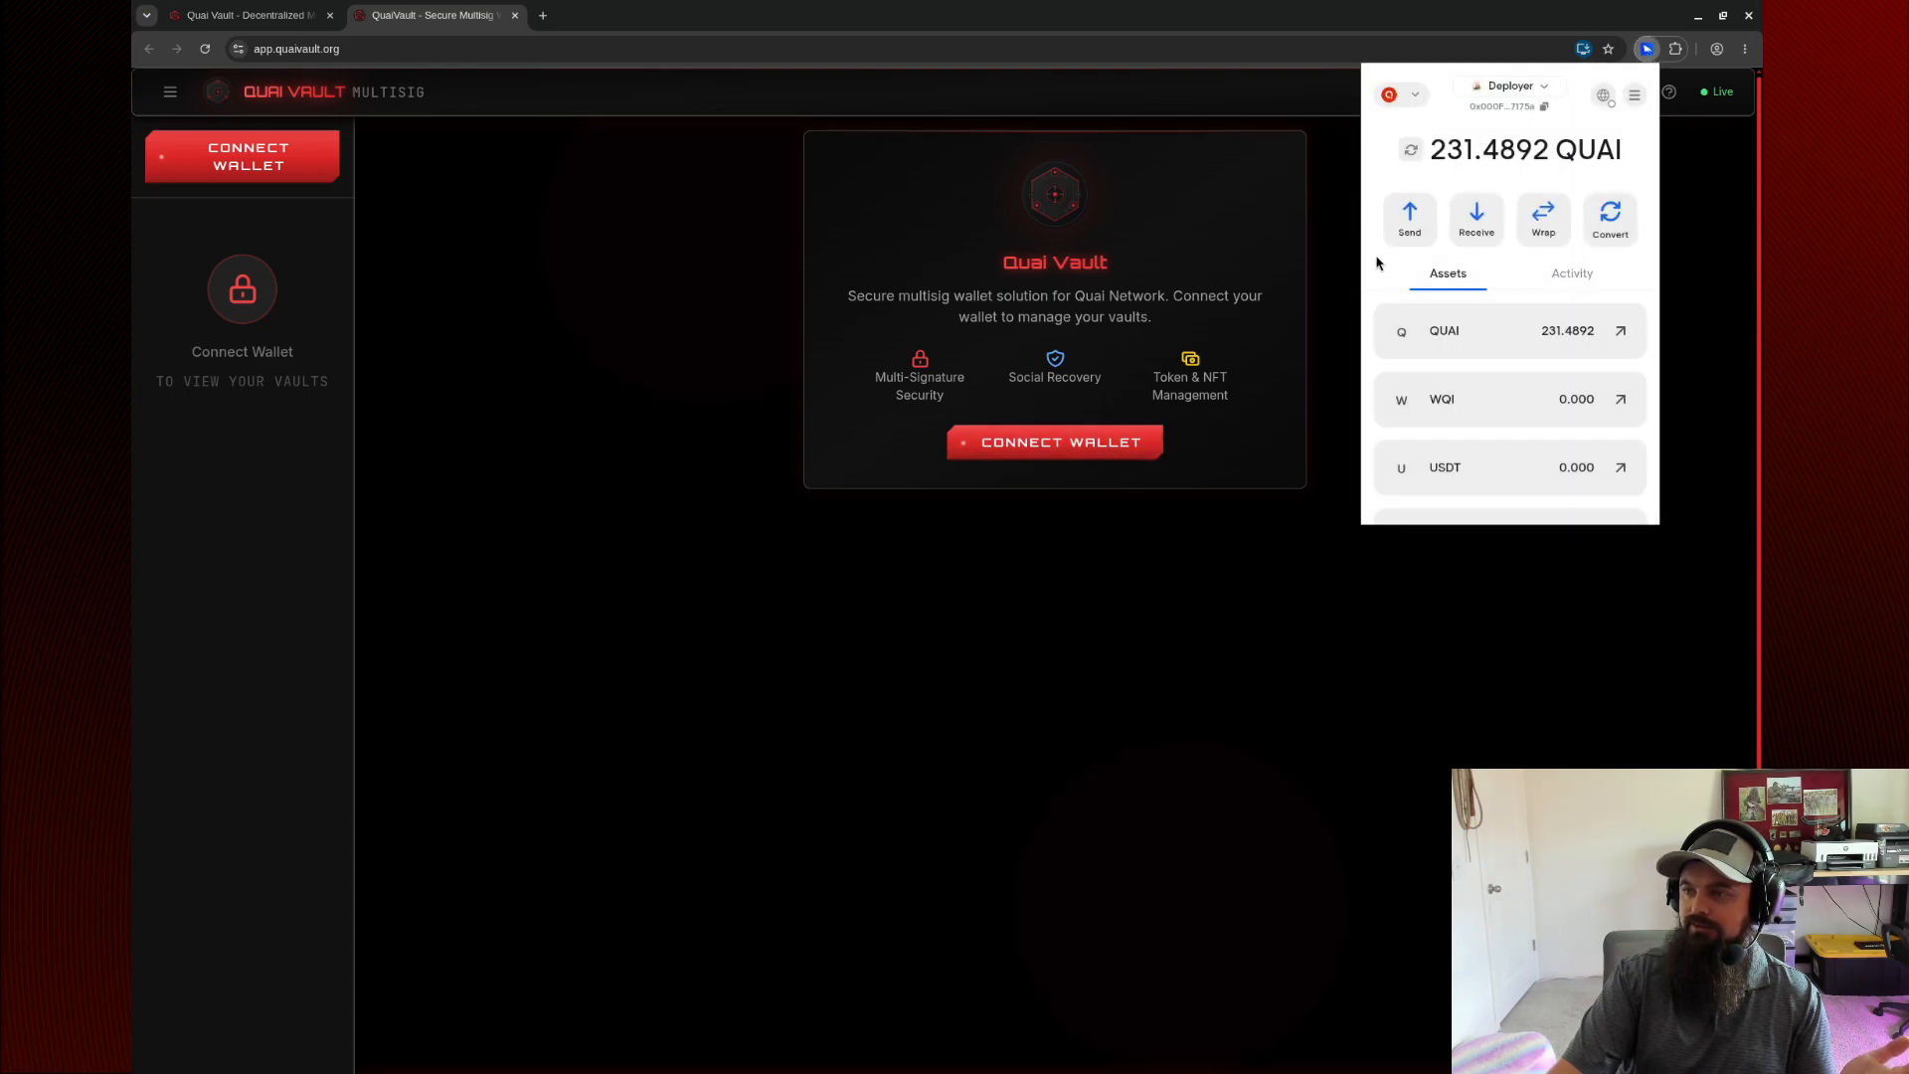
left_click(1273, 495)
left_click(1049, 443)
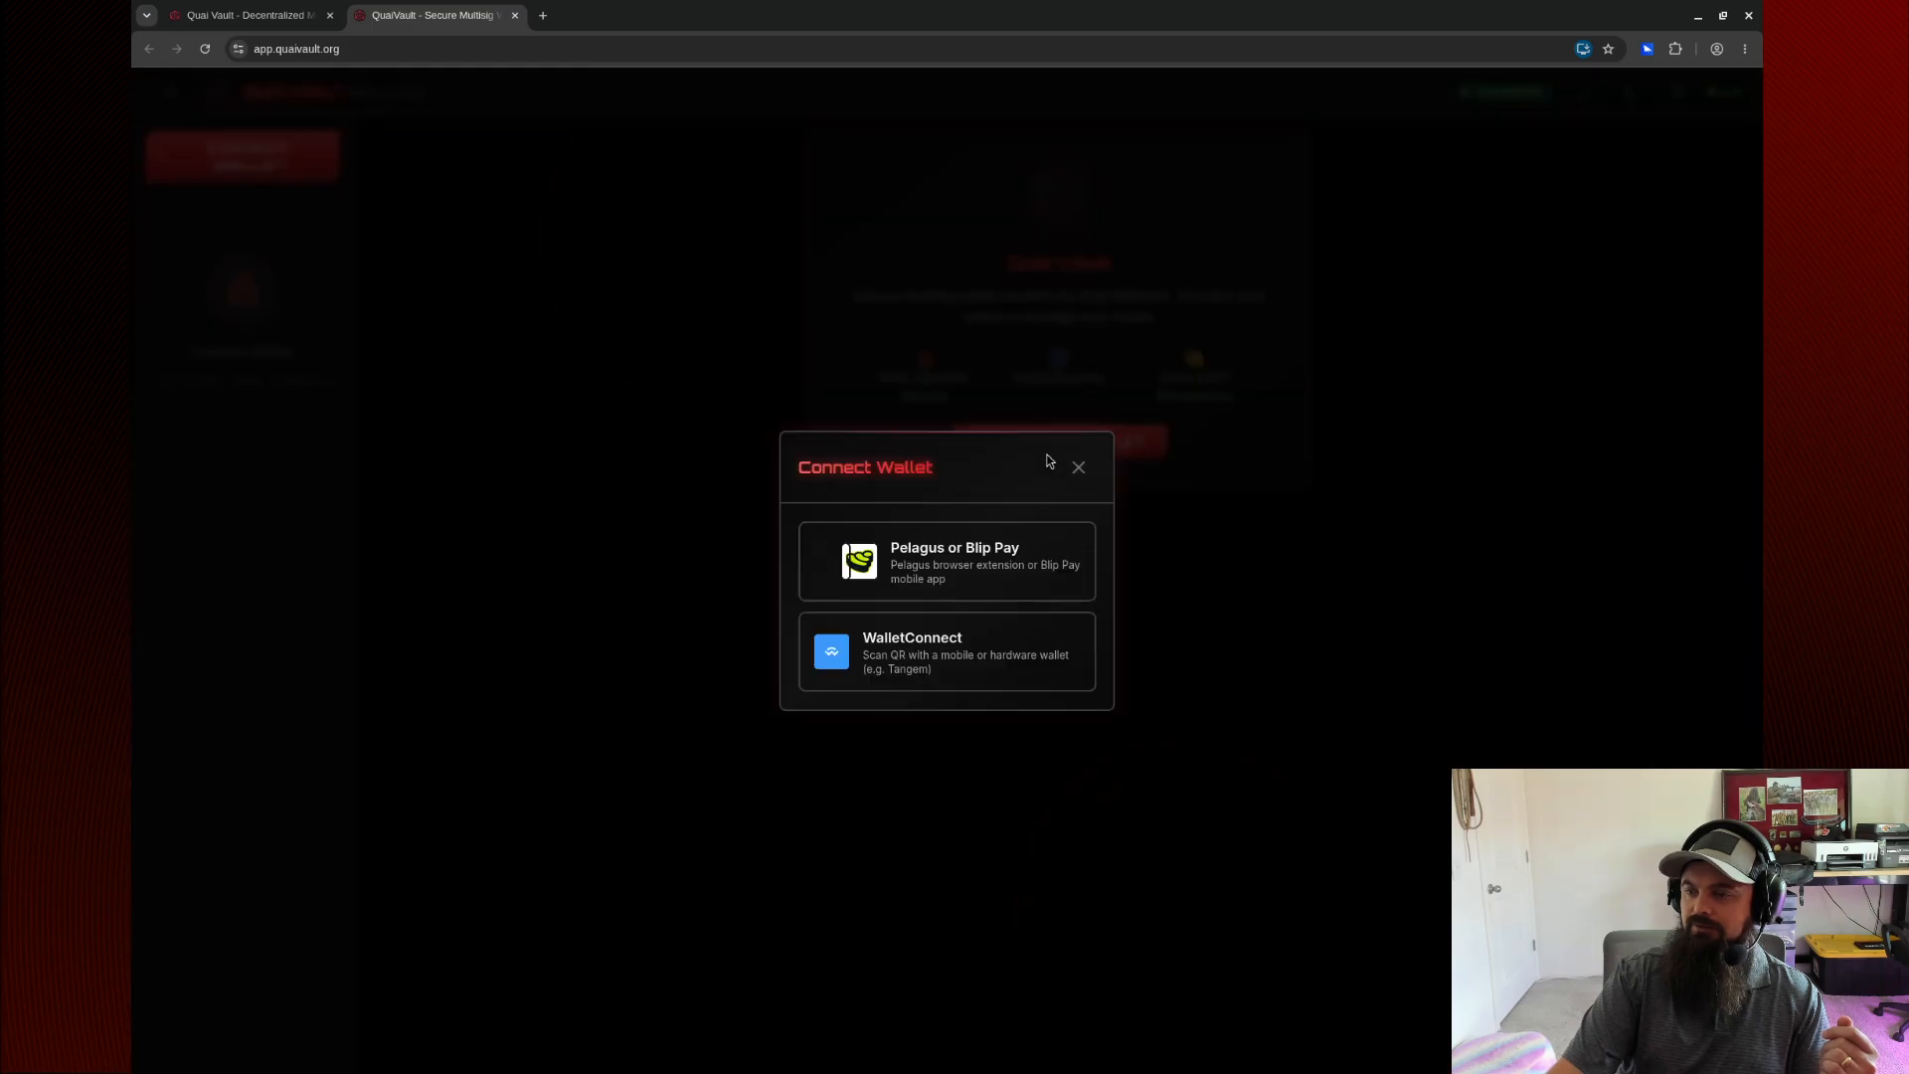
left_click(941, 585)
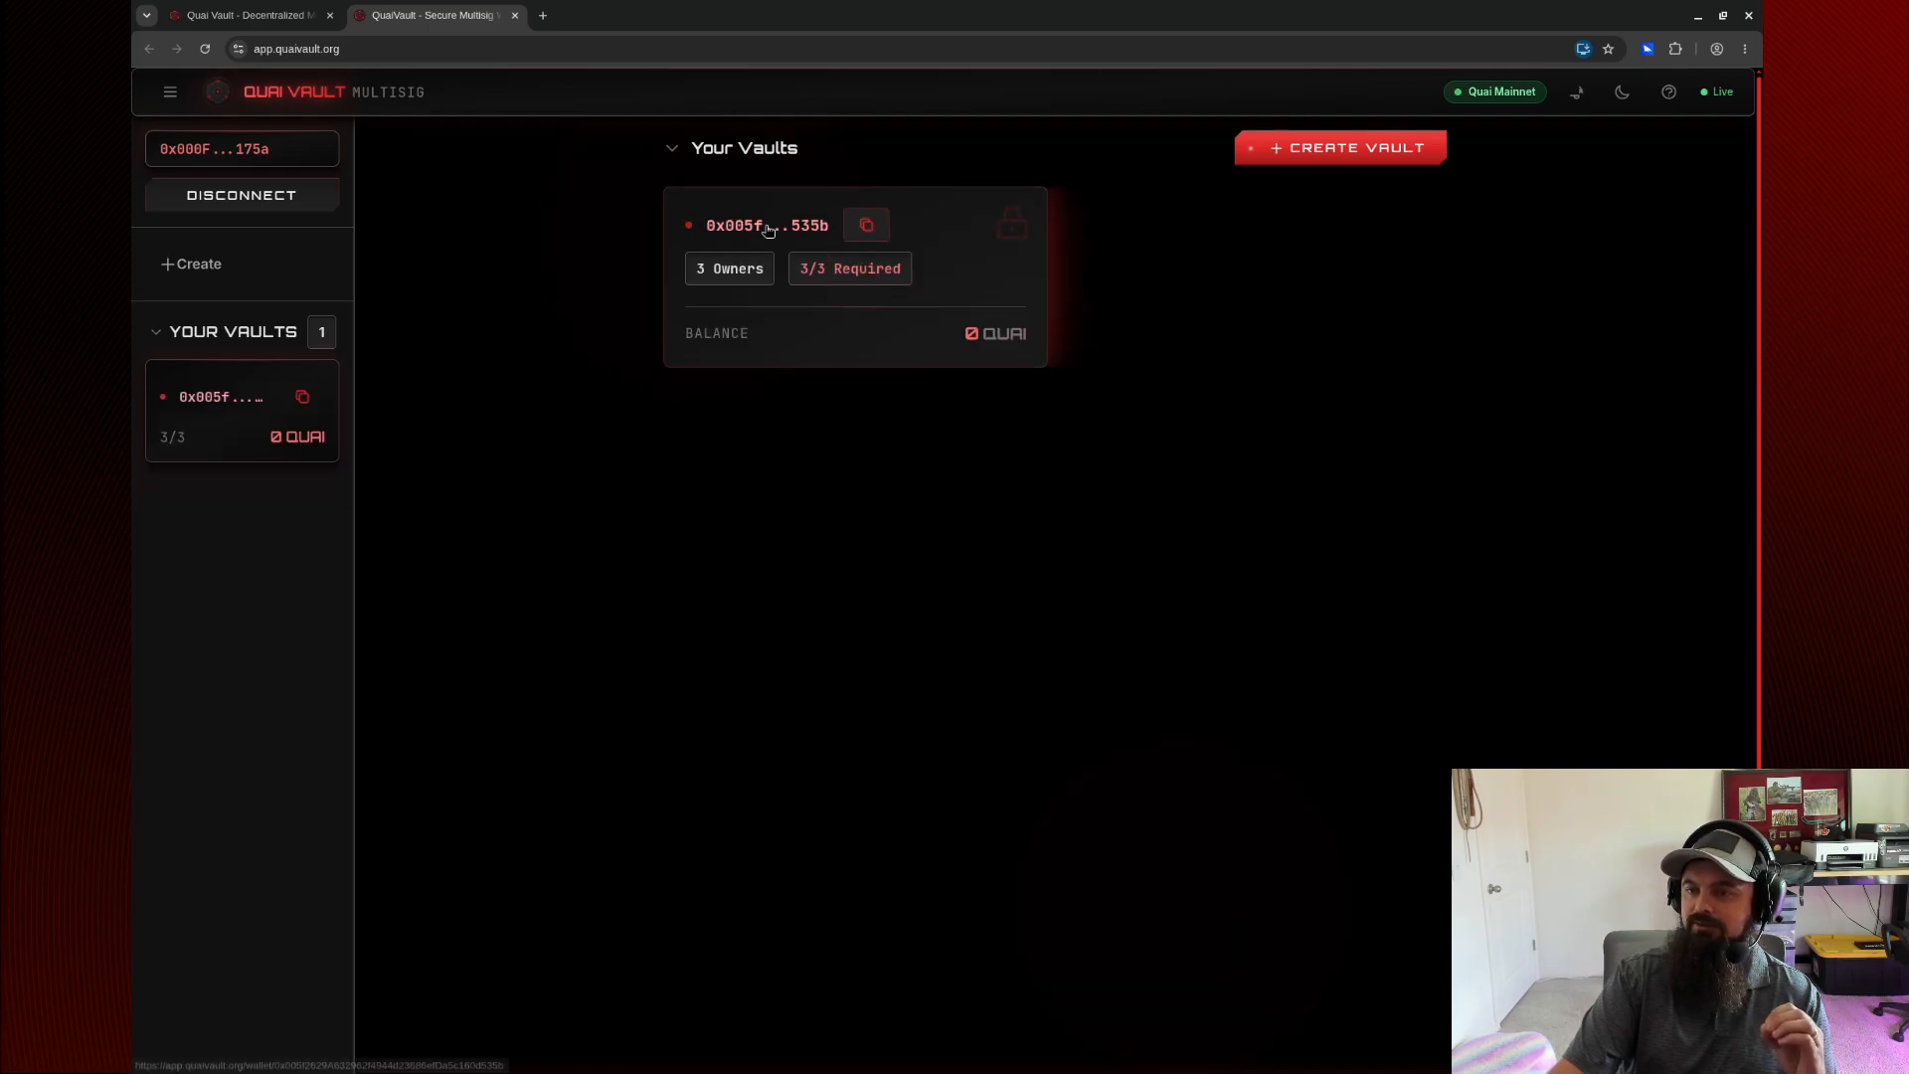
left_click(797, 347)
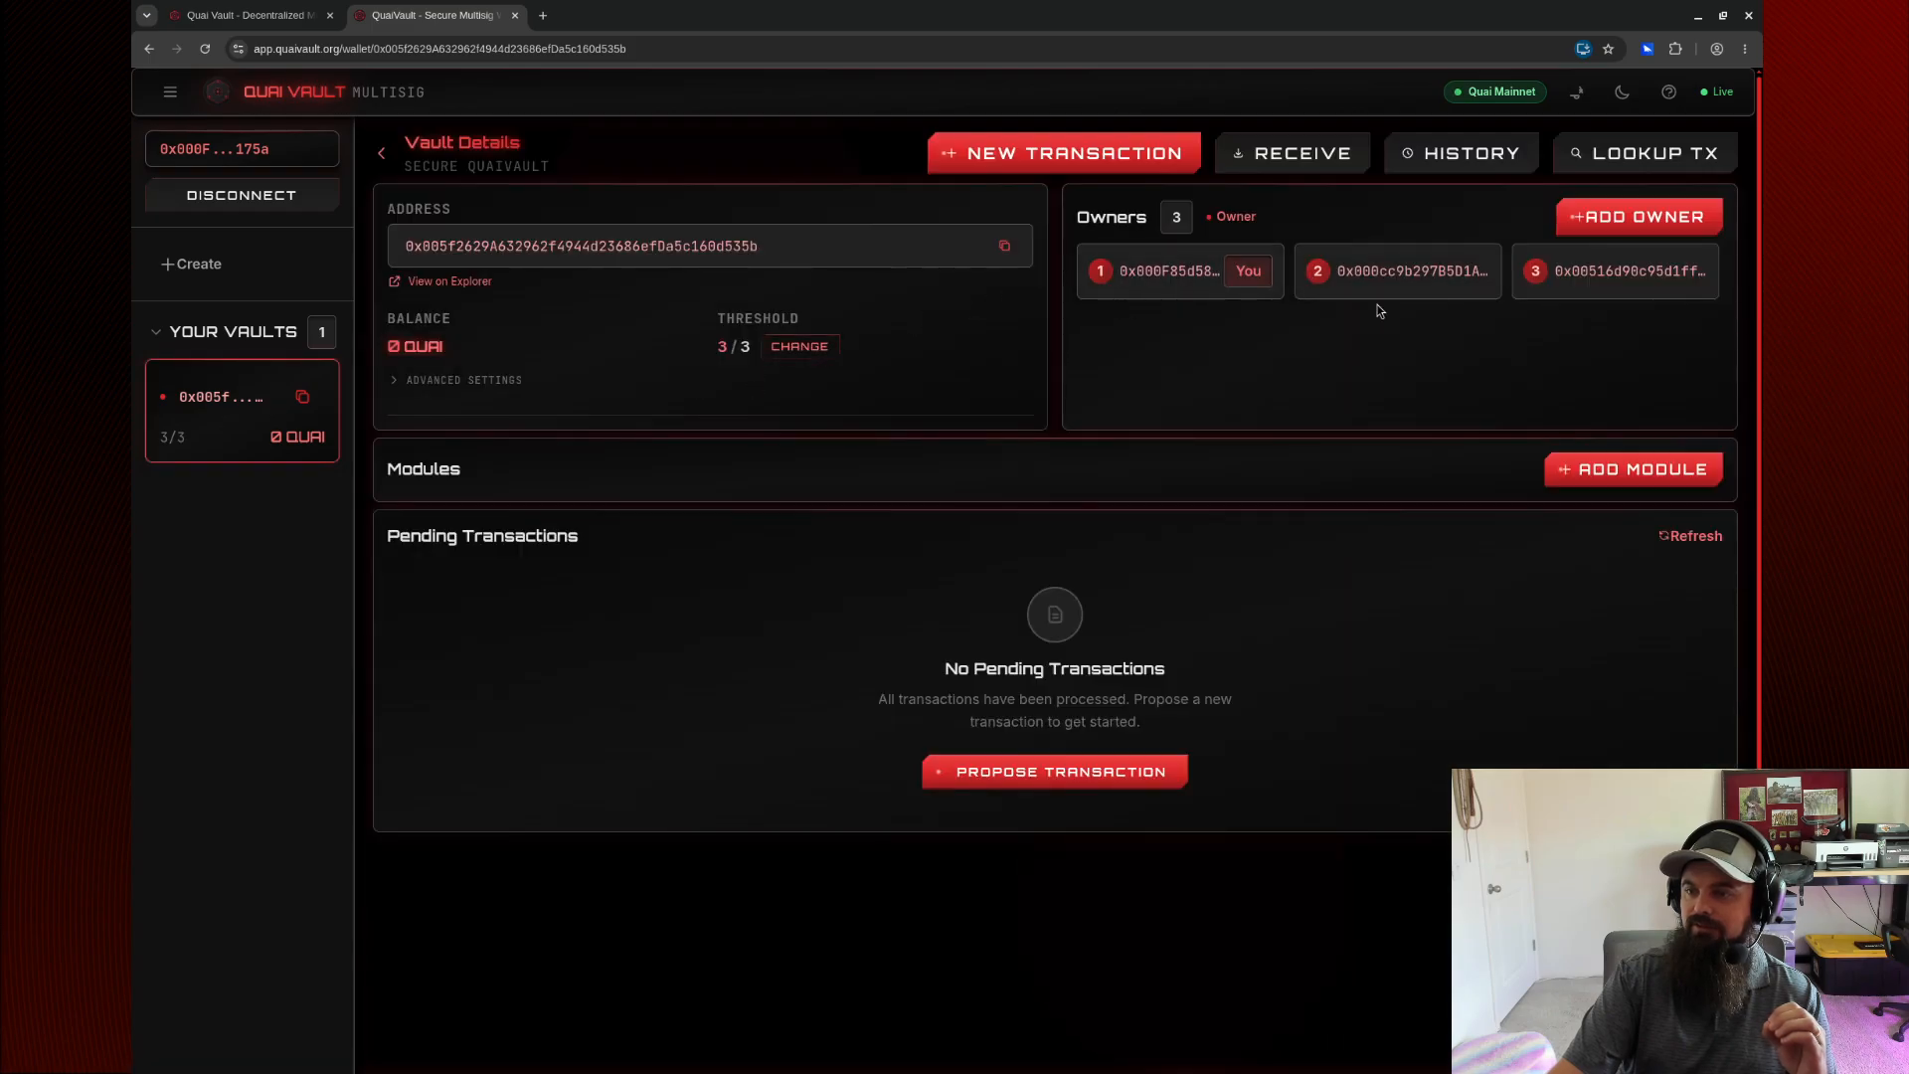
Start creating a new vault and set the connected wallet's own address as the first owner.
left_click(182, 276)
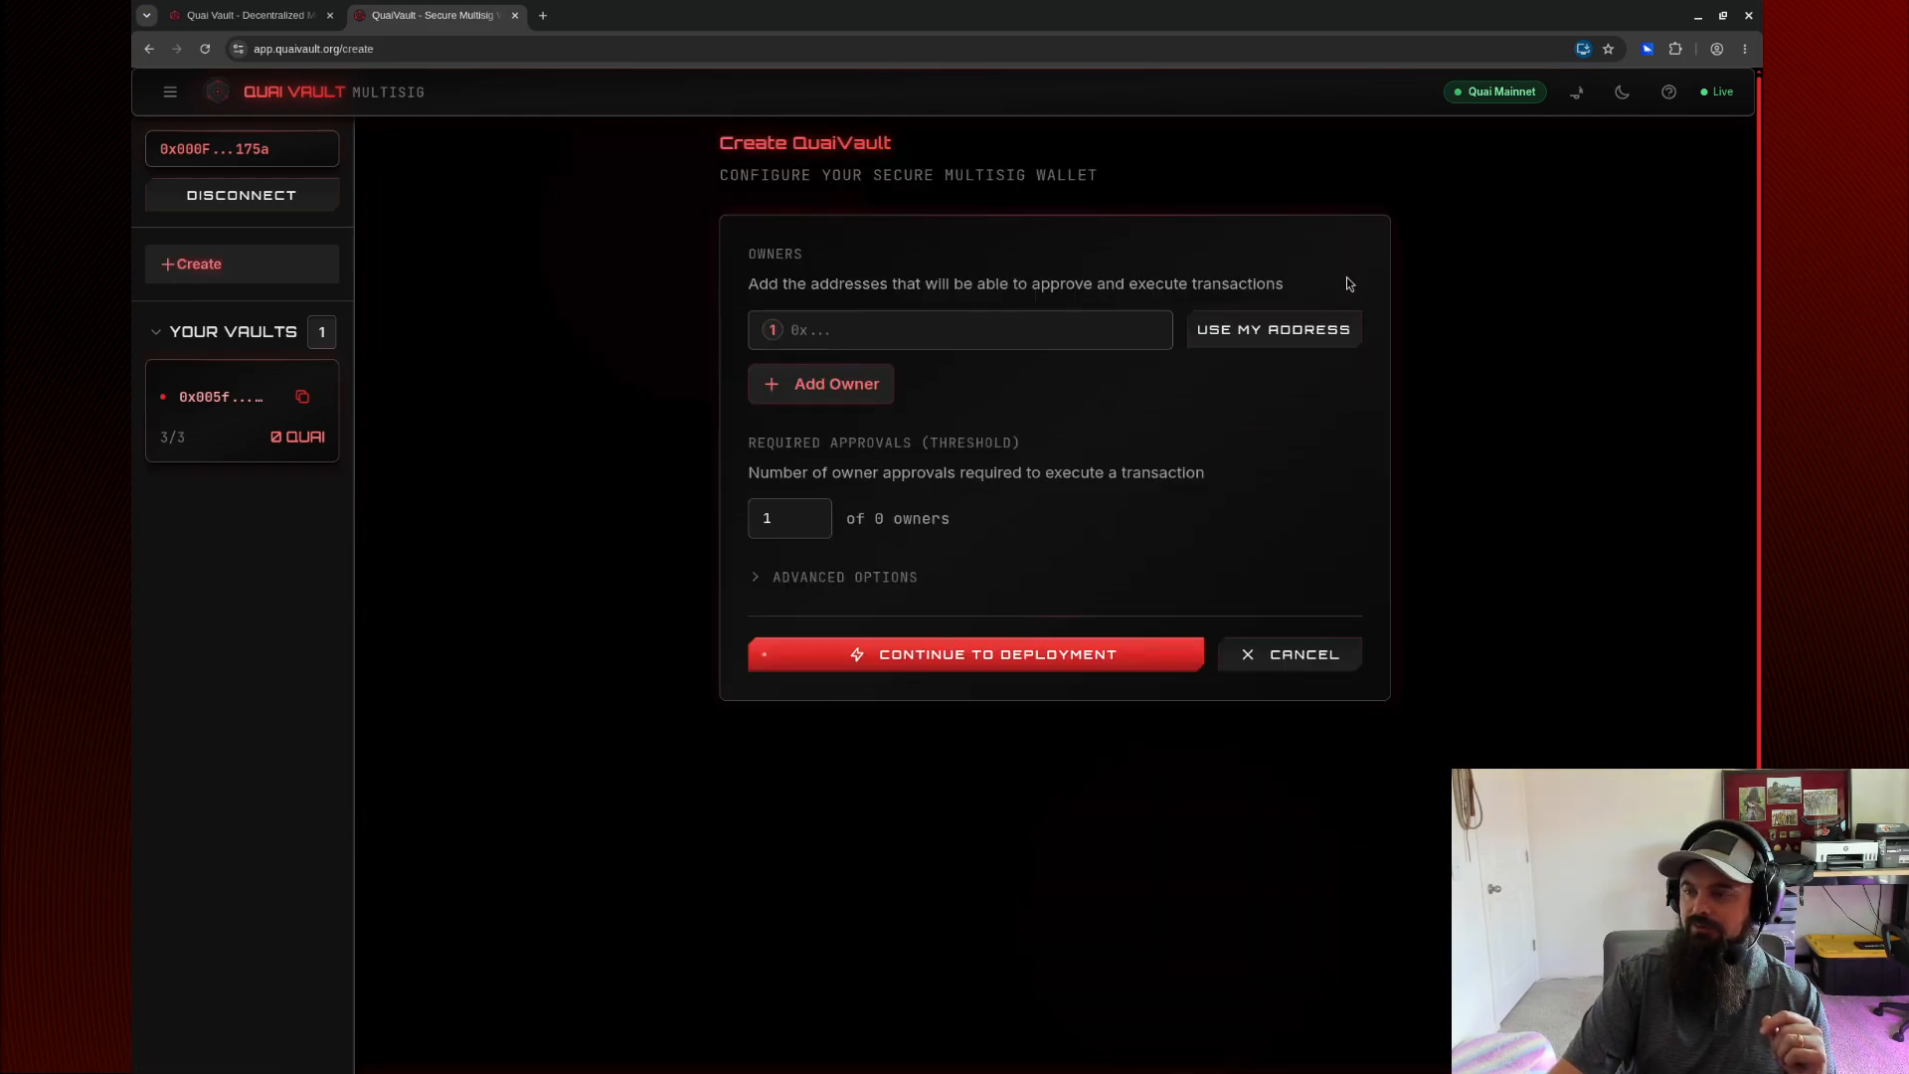
left_click(1646, 52)
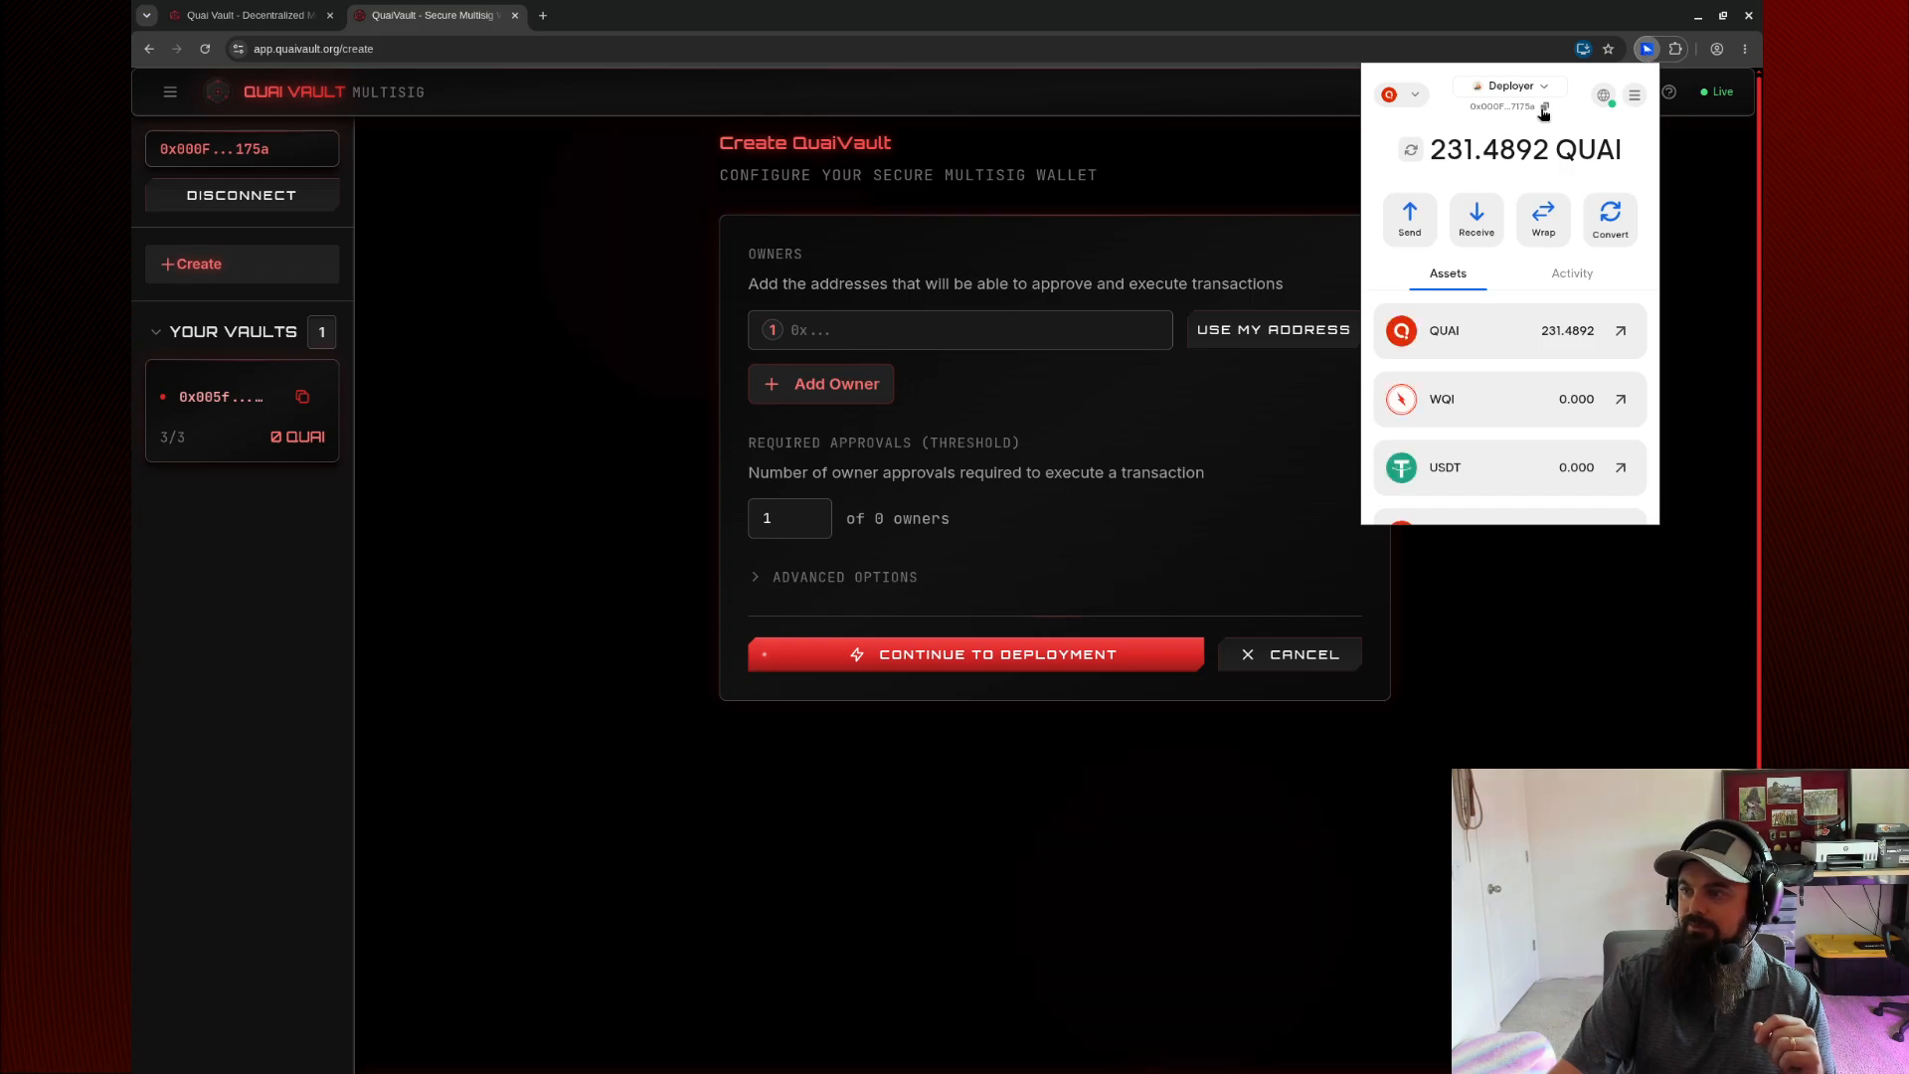
left_click(1544, 109)
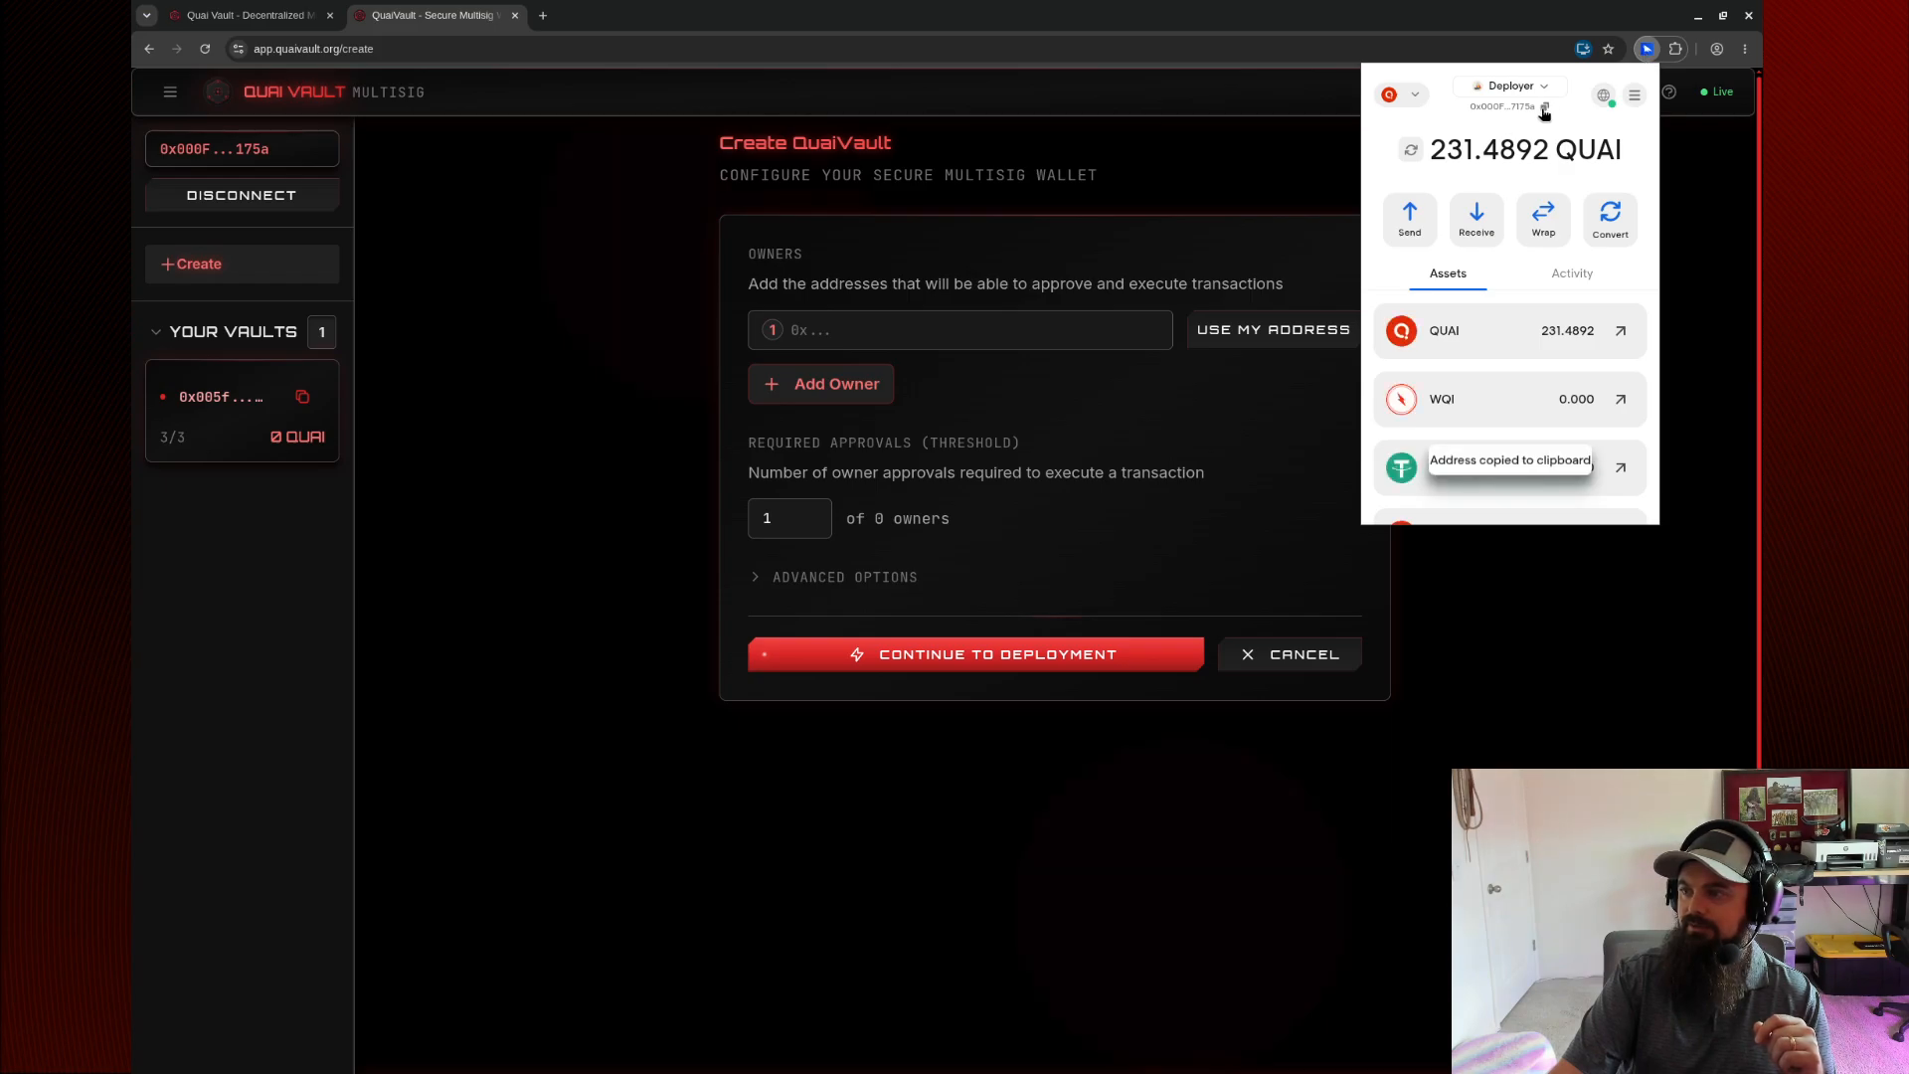
left_click(1460, 631)
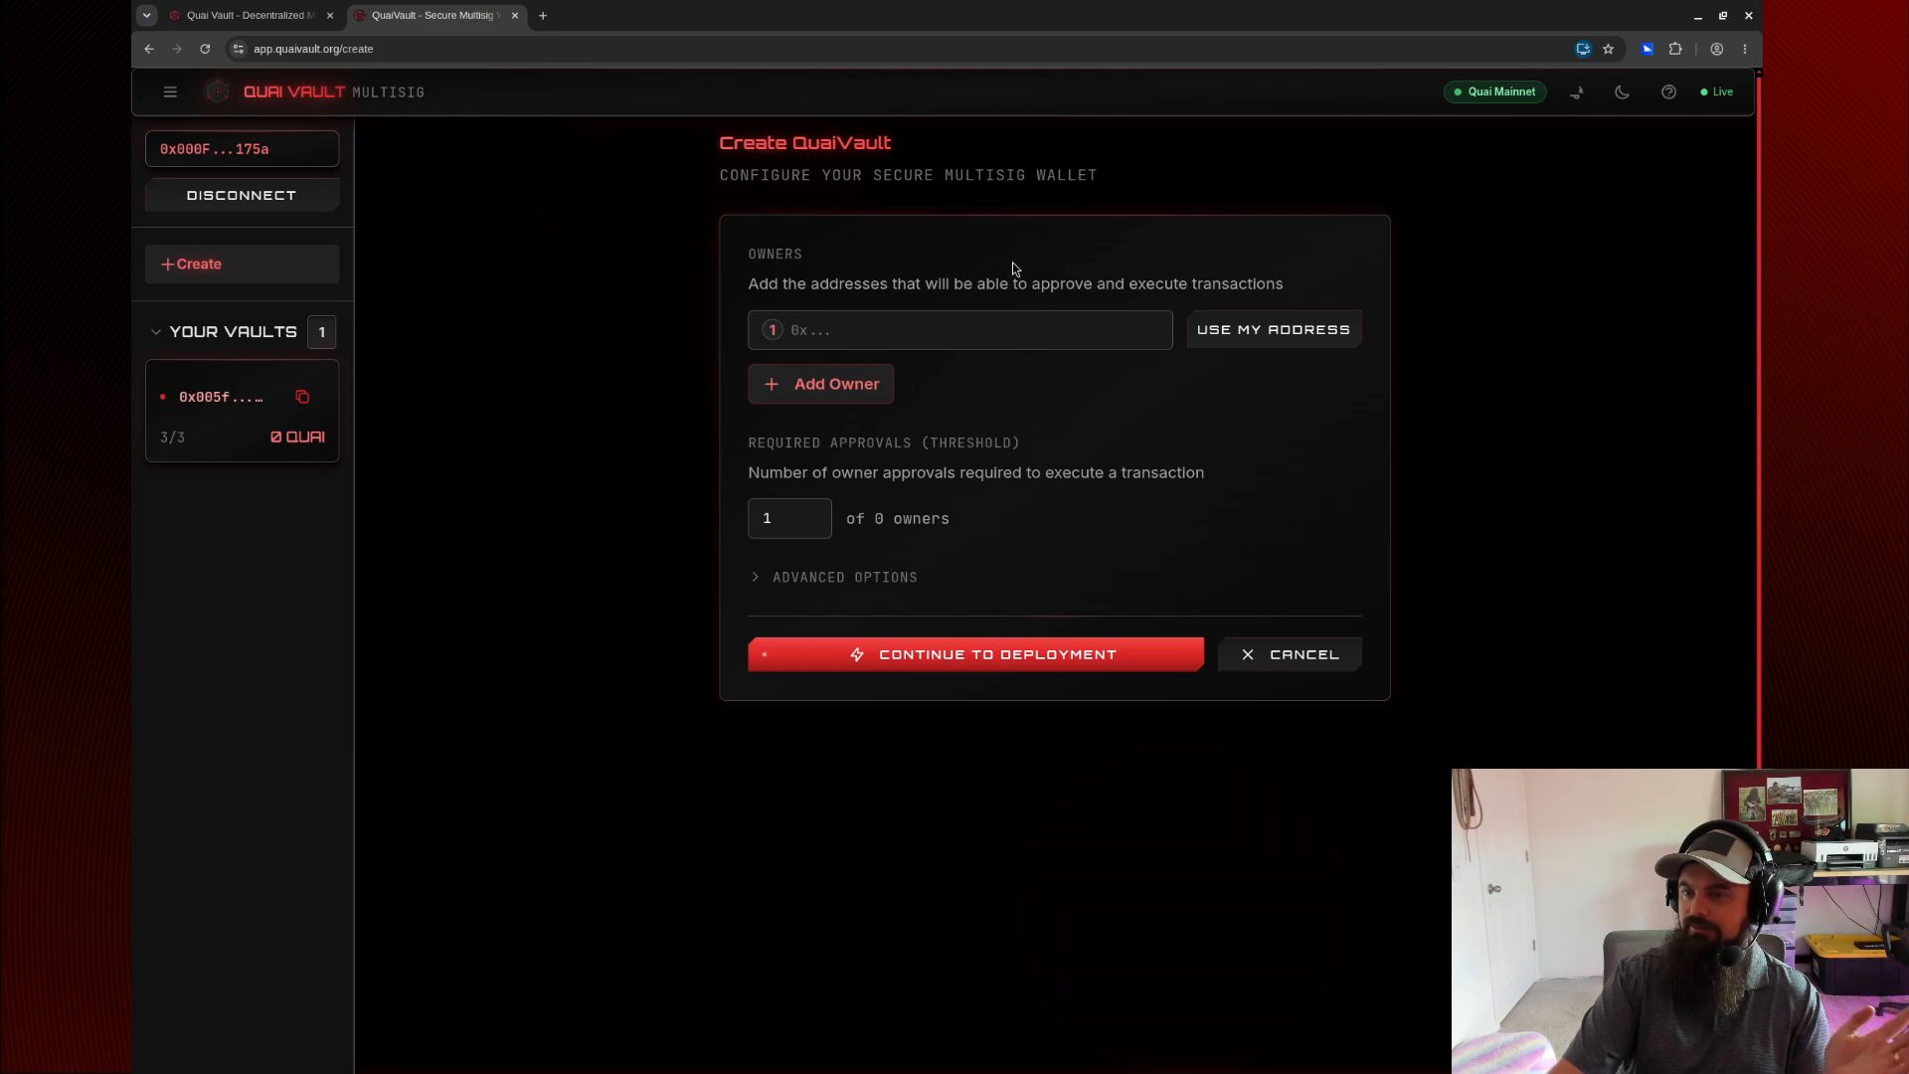
left_click(1252, 345)
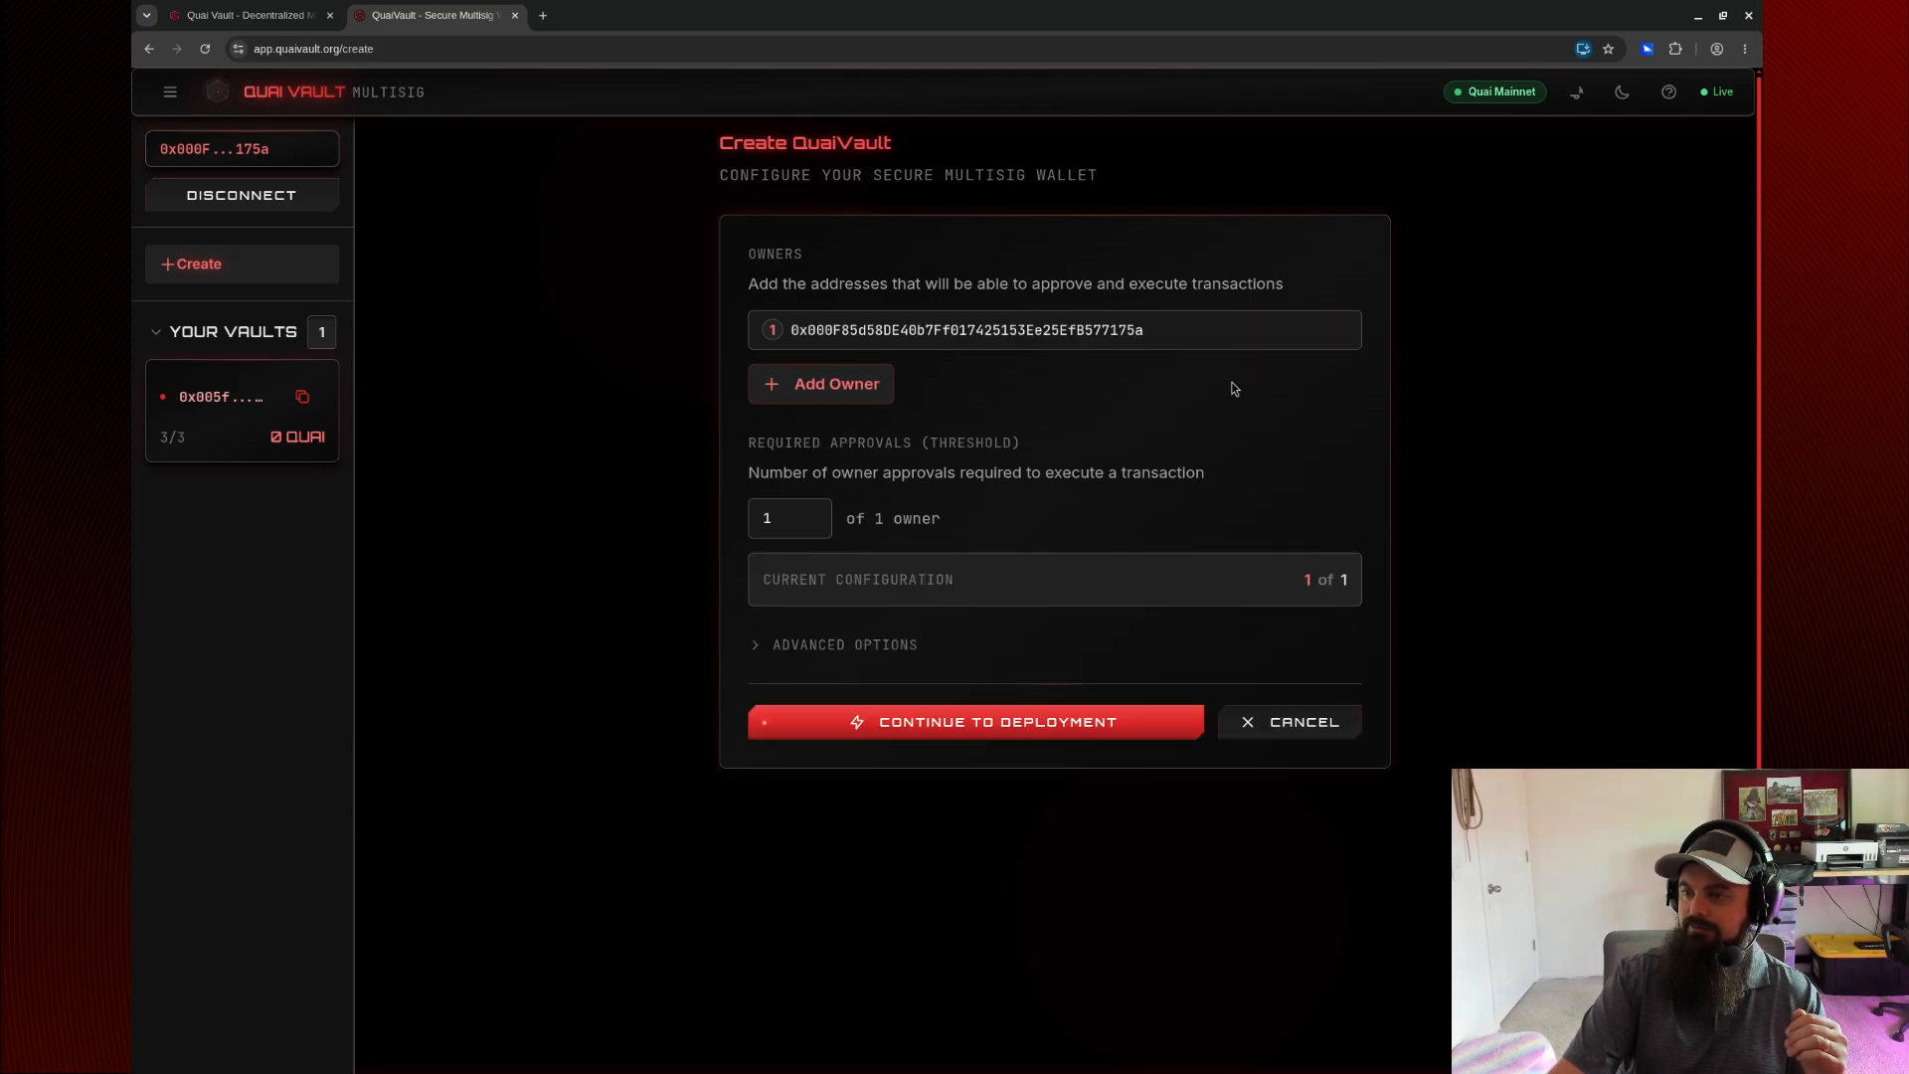
Add a second owner to the new vault using the address copied from the Test 1 wallet account.
left_click(1646, 49)
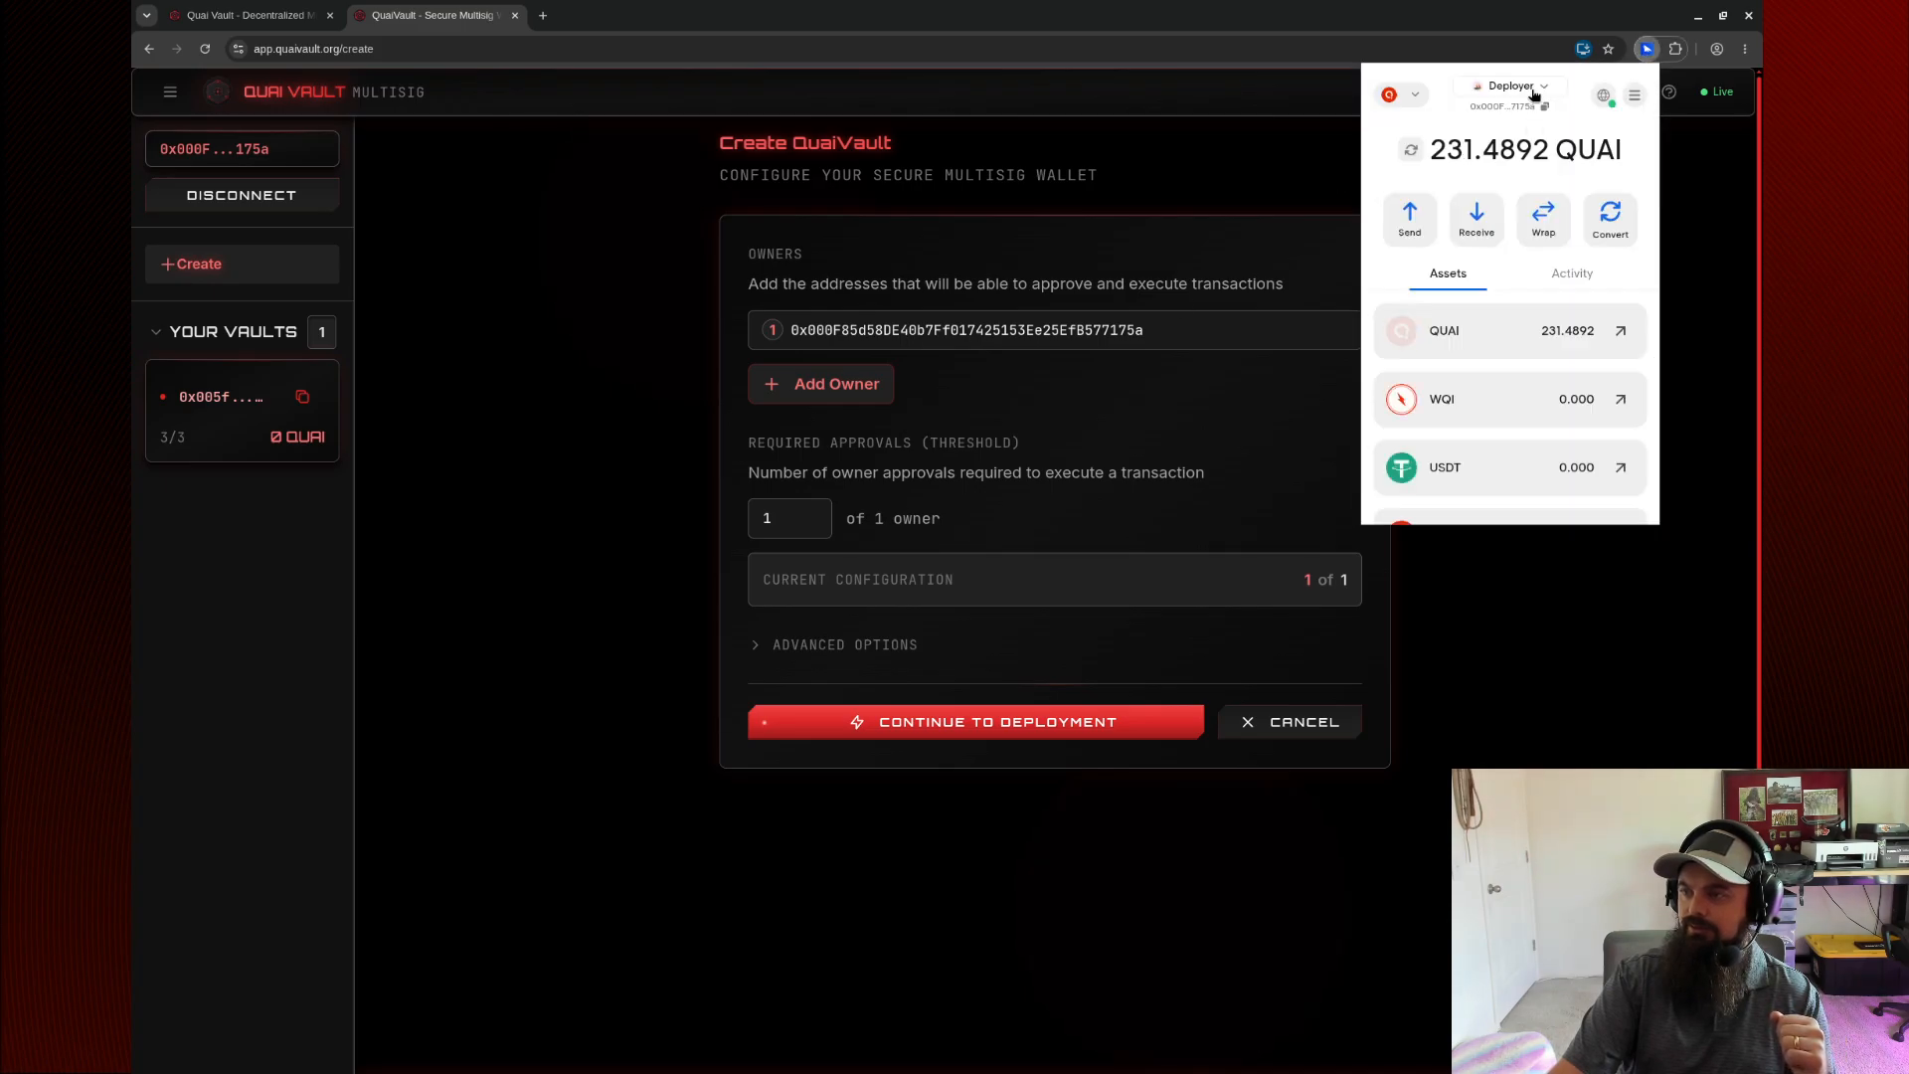
left_click(1531, 92)
left_click(1630, 323)
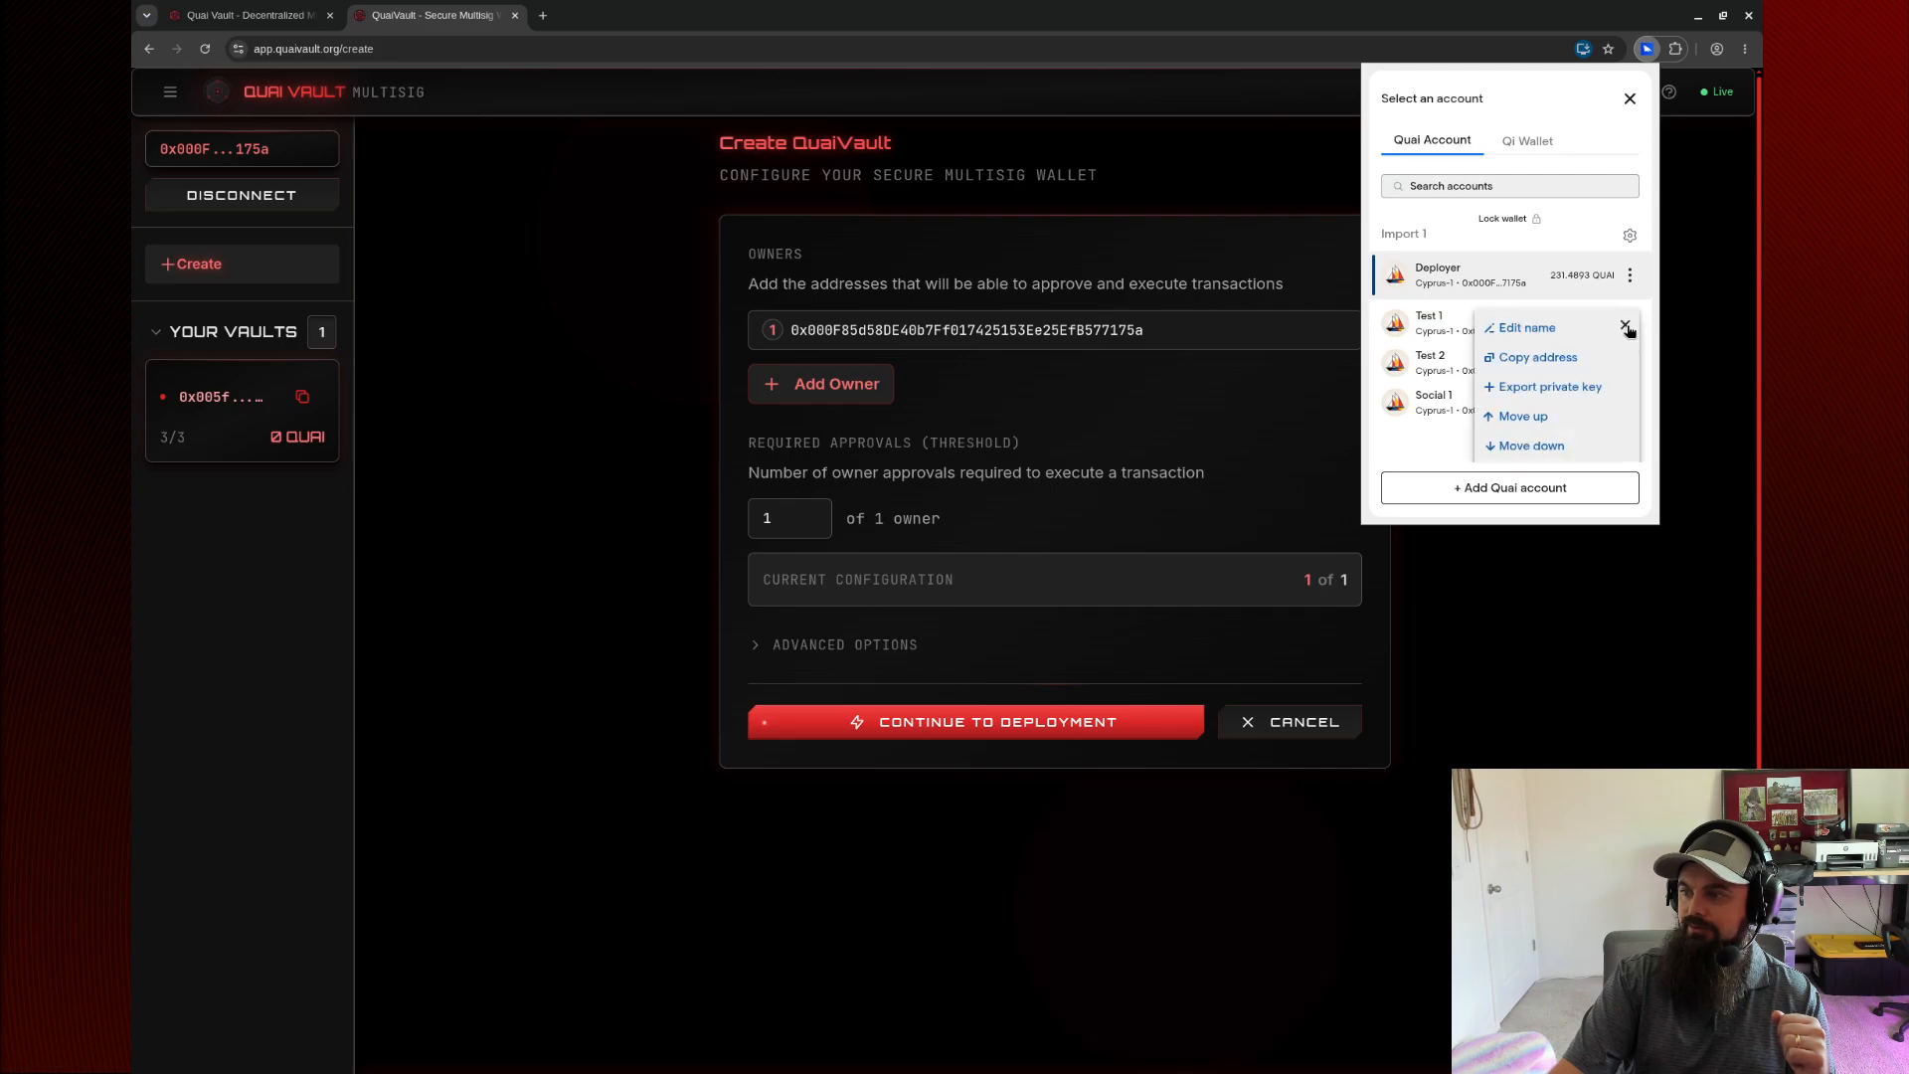
left_click(1556, 359)
left_click(863, 394)
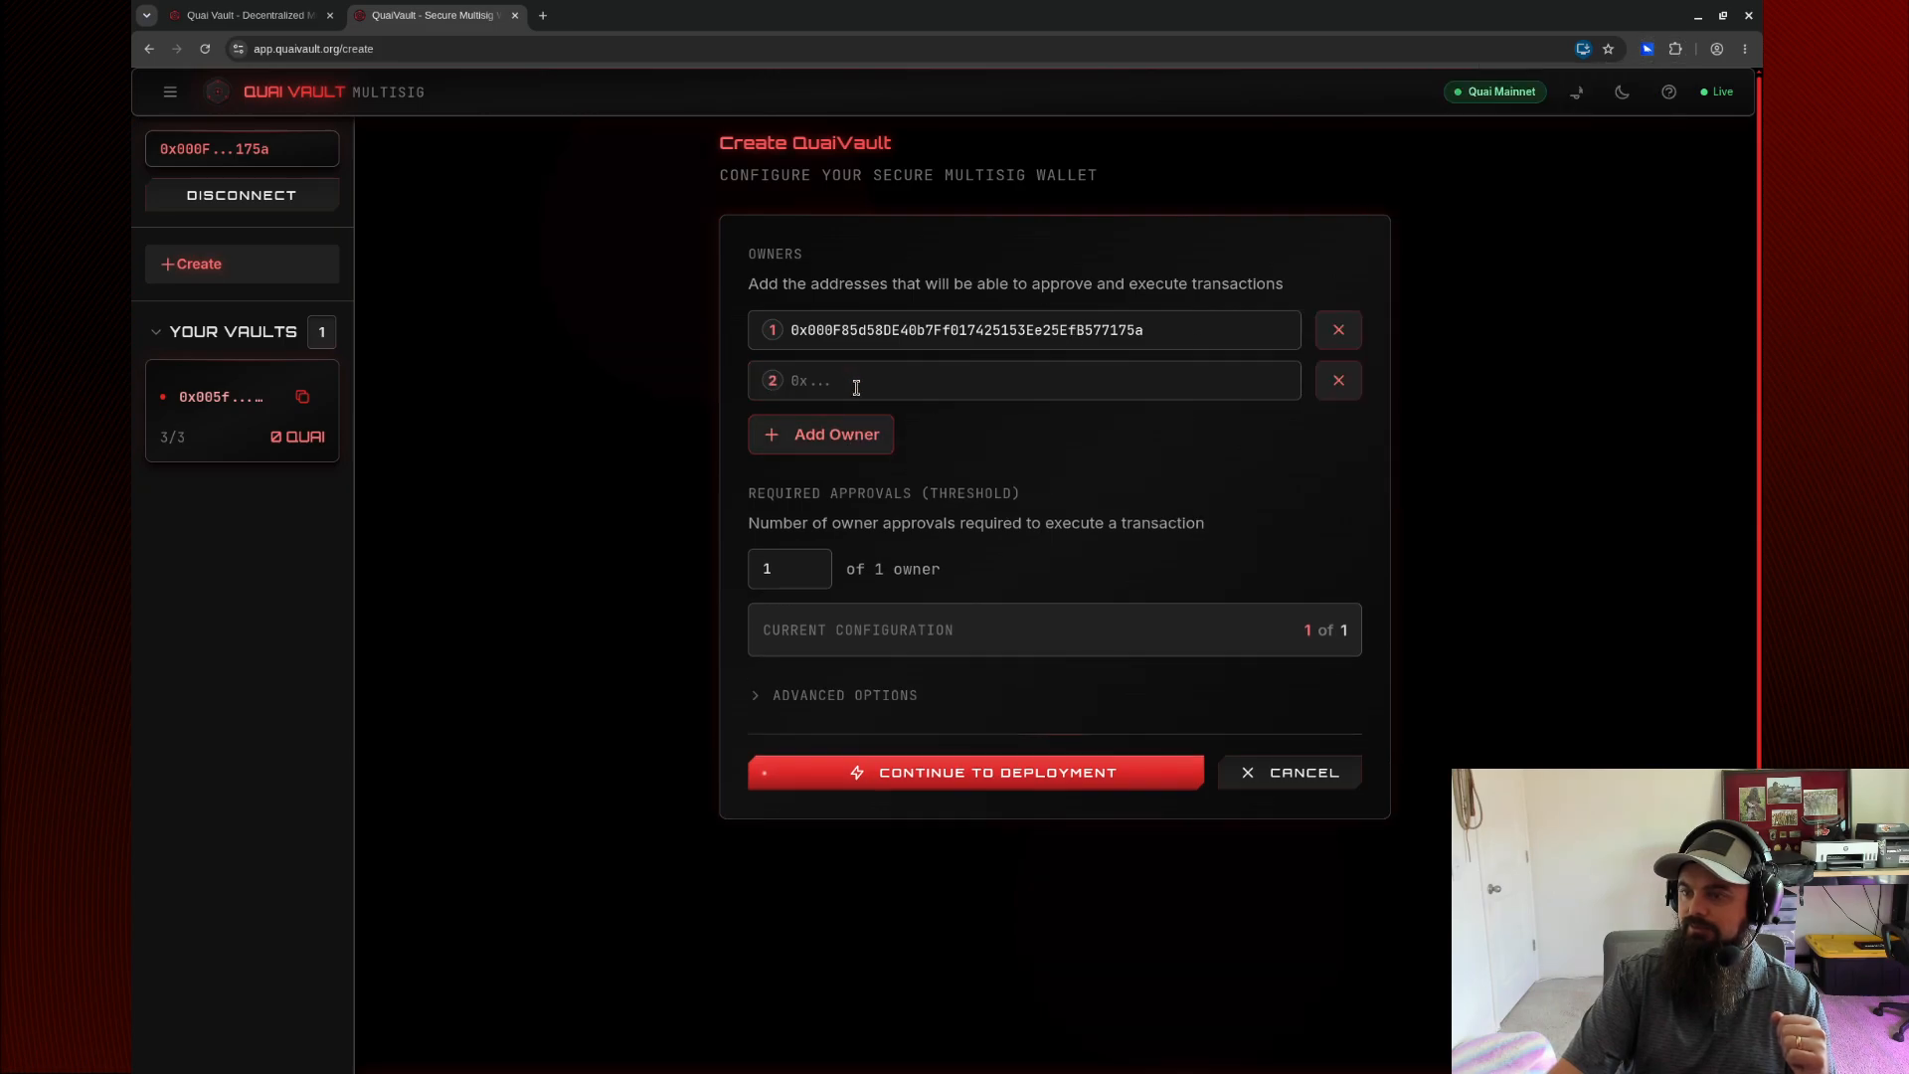
key("ctrl+v")
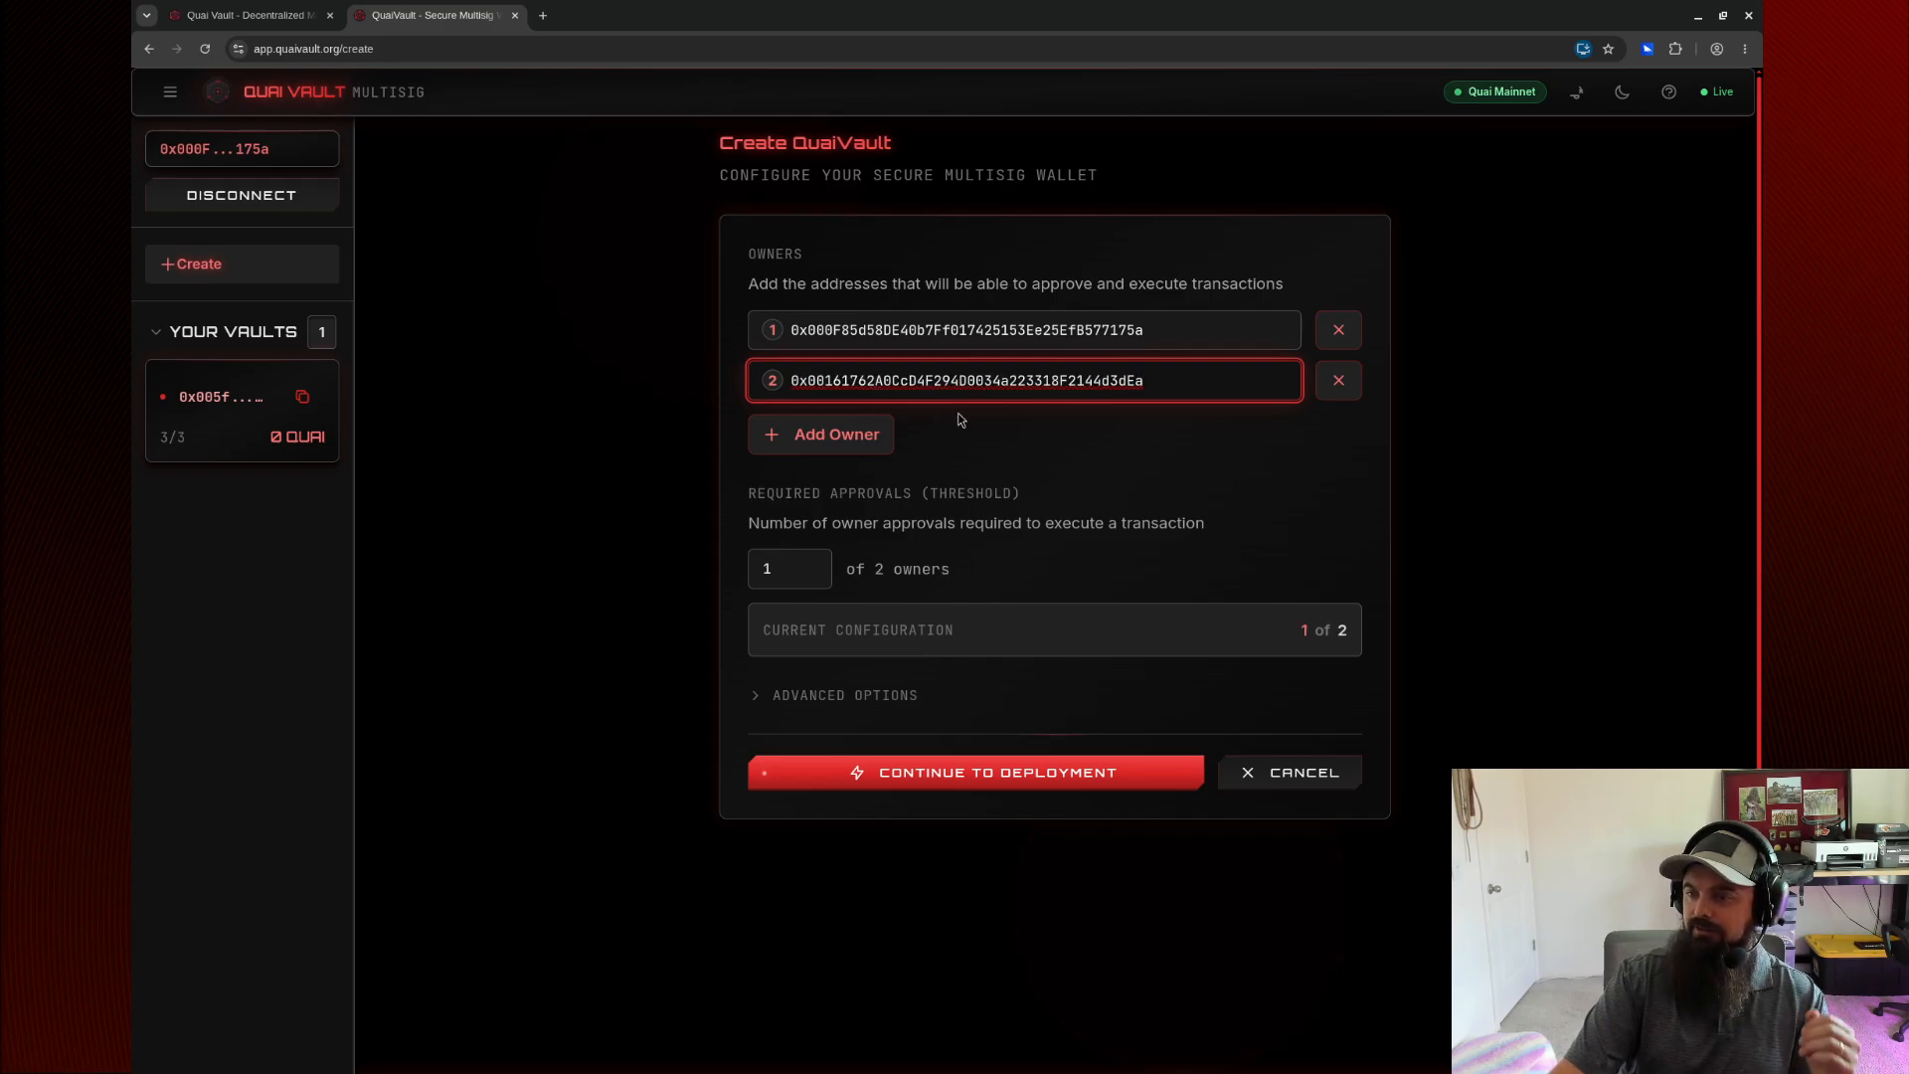
Add a third owner to the new vault using the address copied from the Test 2 wallet account.
left_click(867, 438)
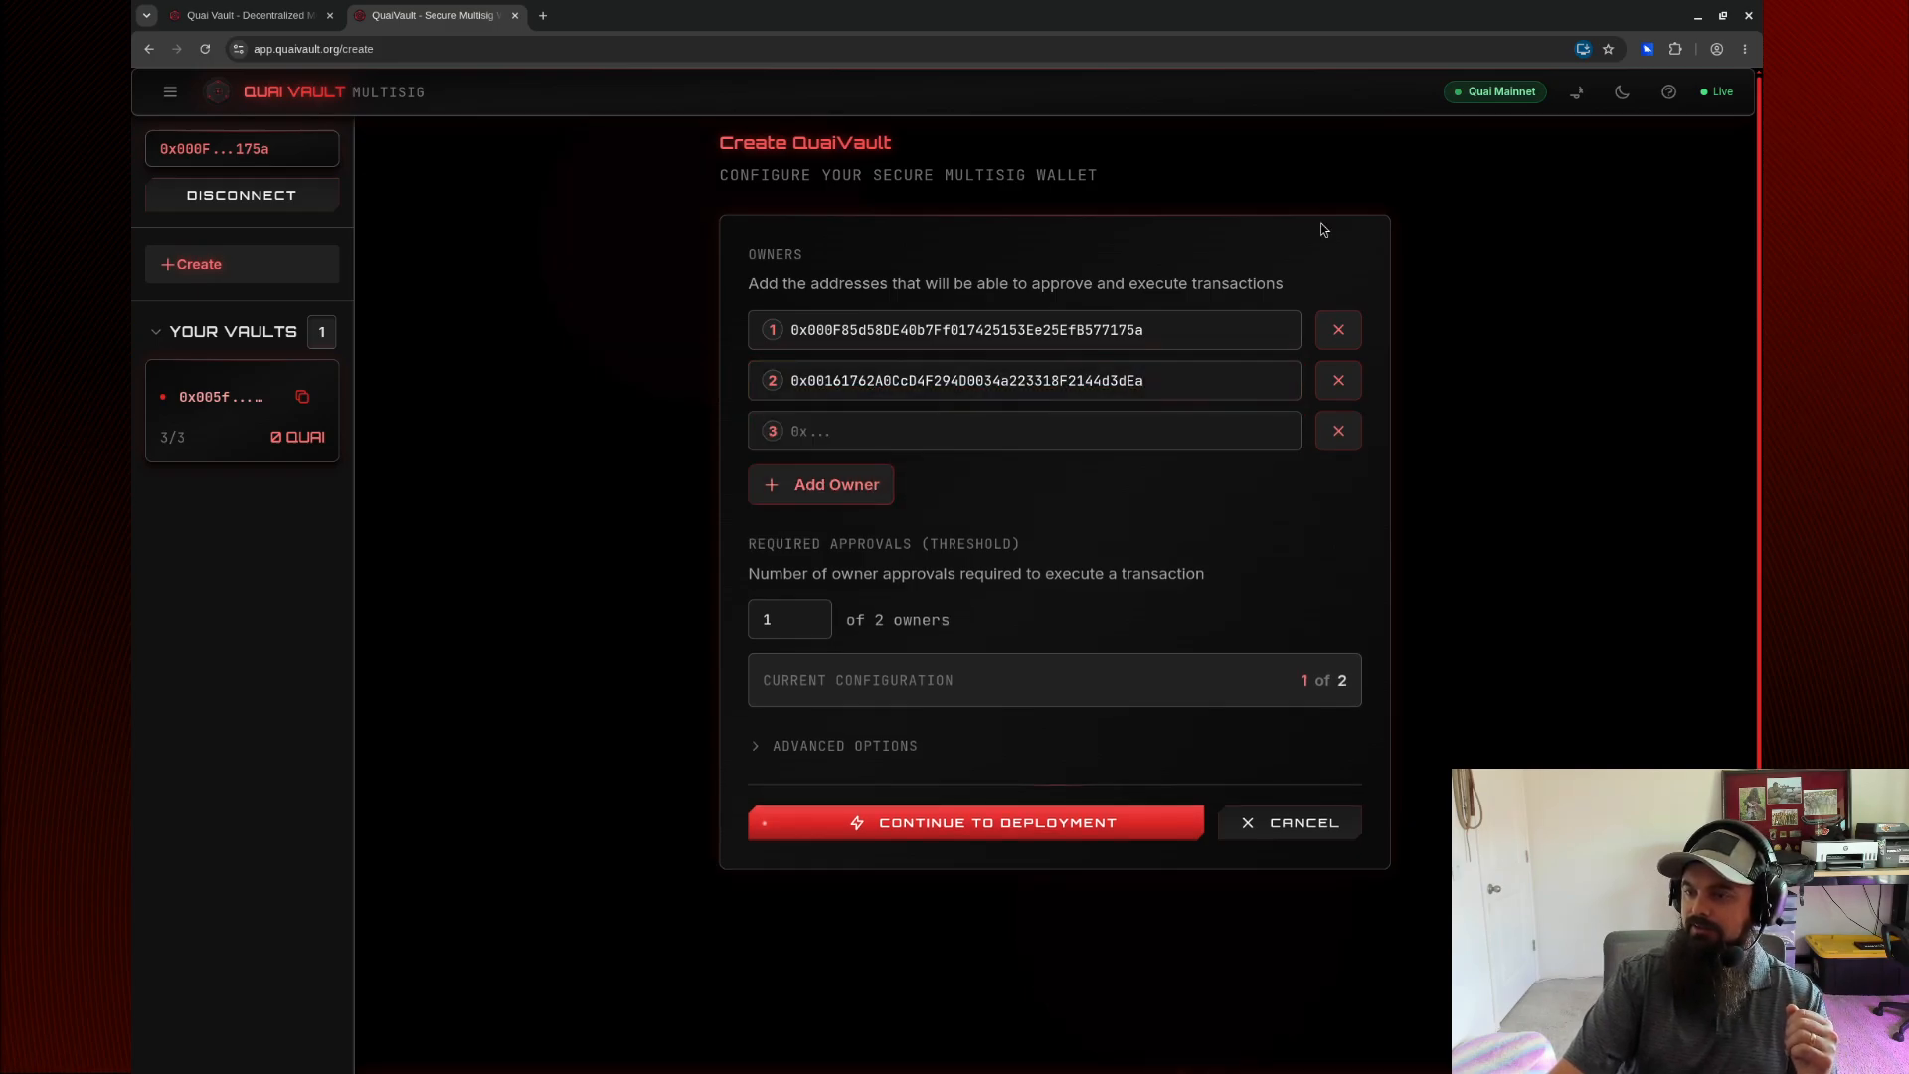
left_click(1645, 50)
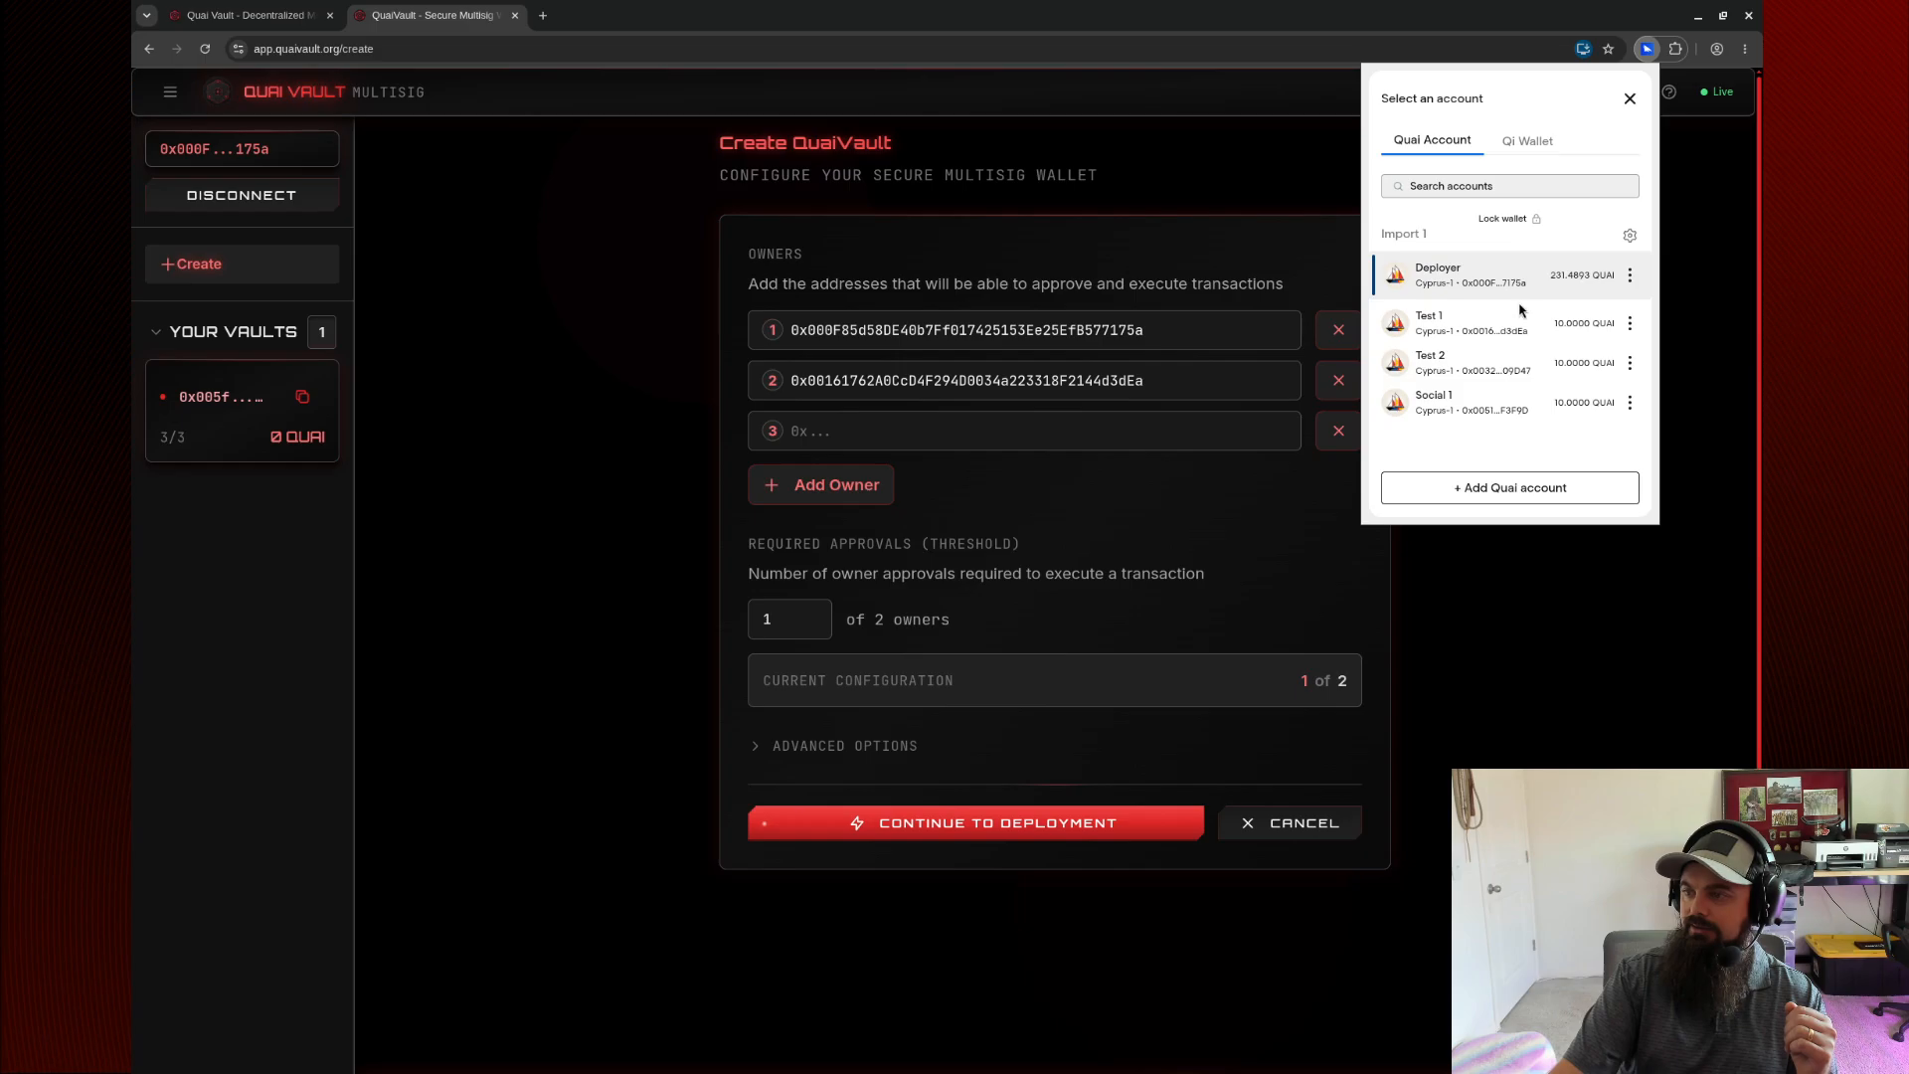
left_click(1629, 363)
left_click(1538, 398)
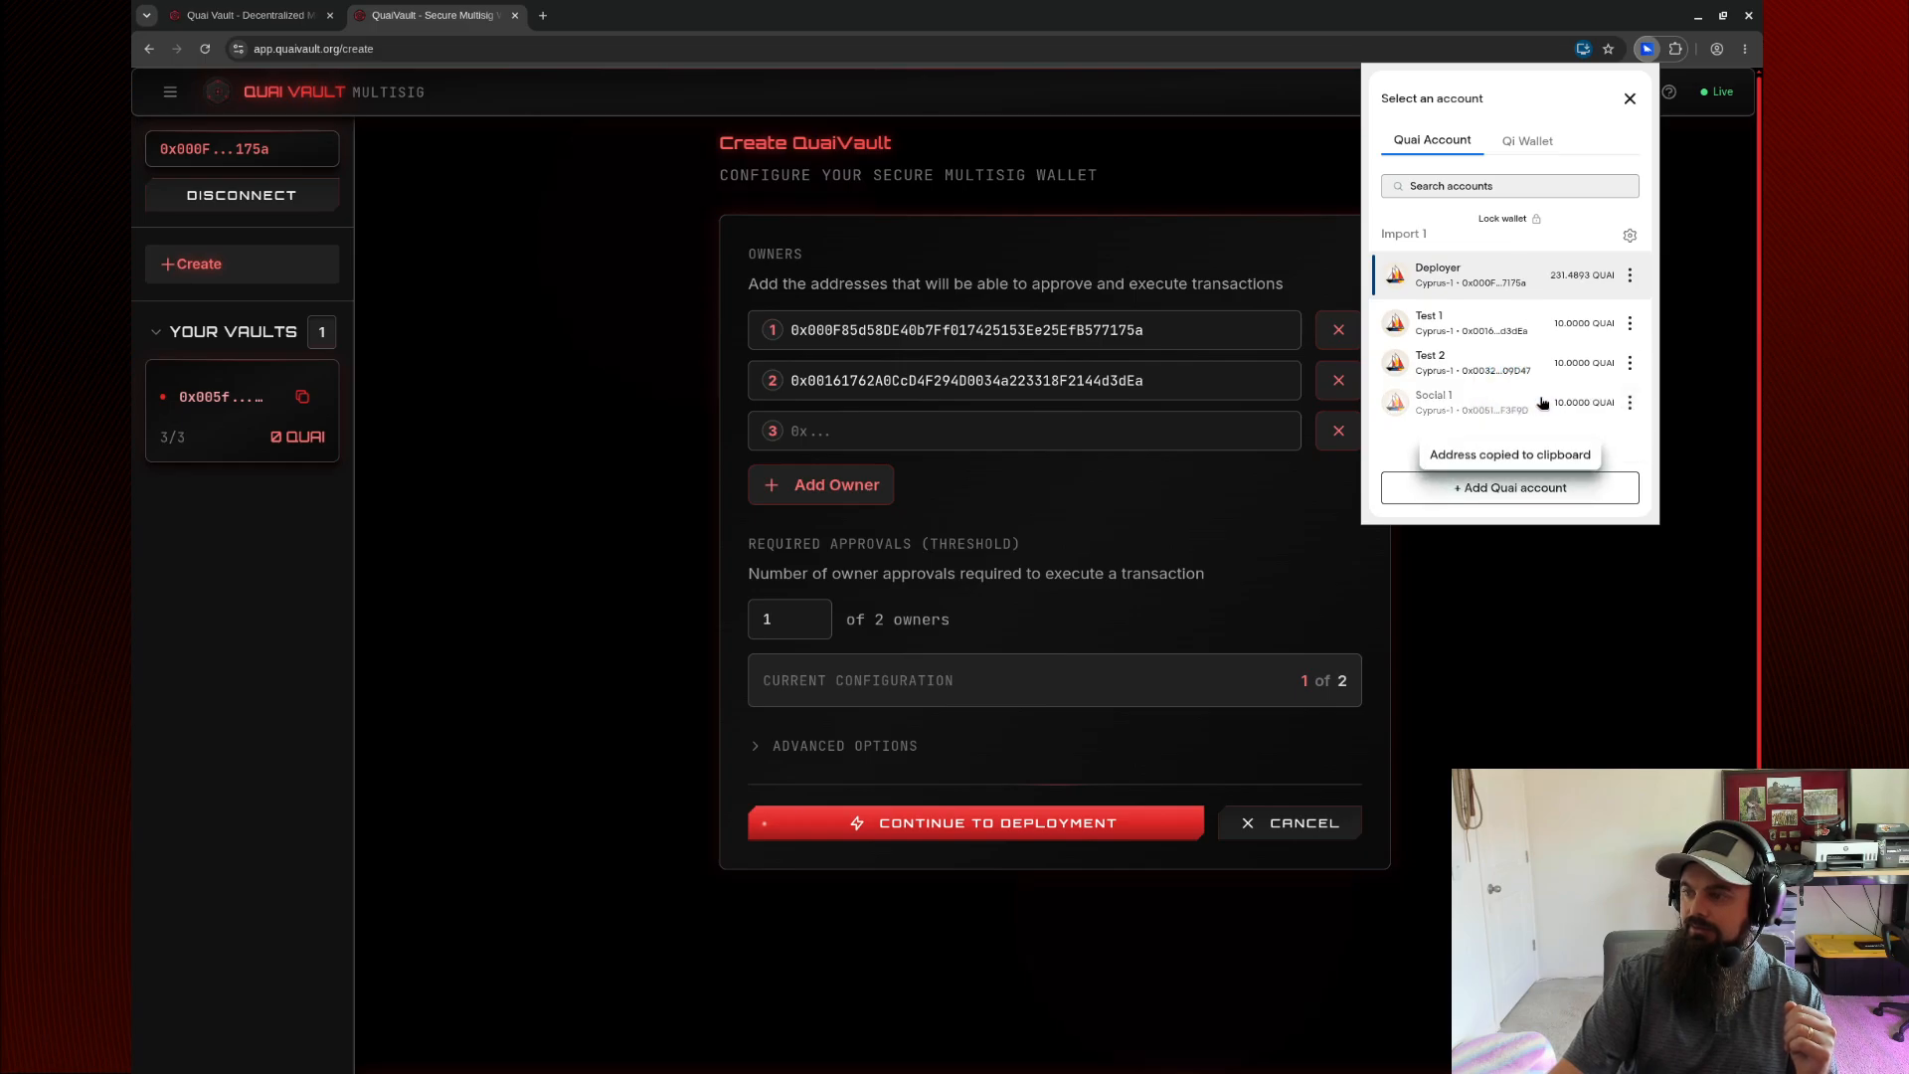
left_click(977, 445)
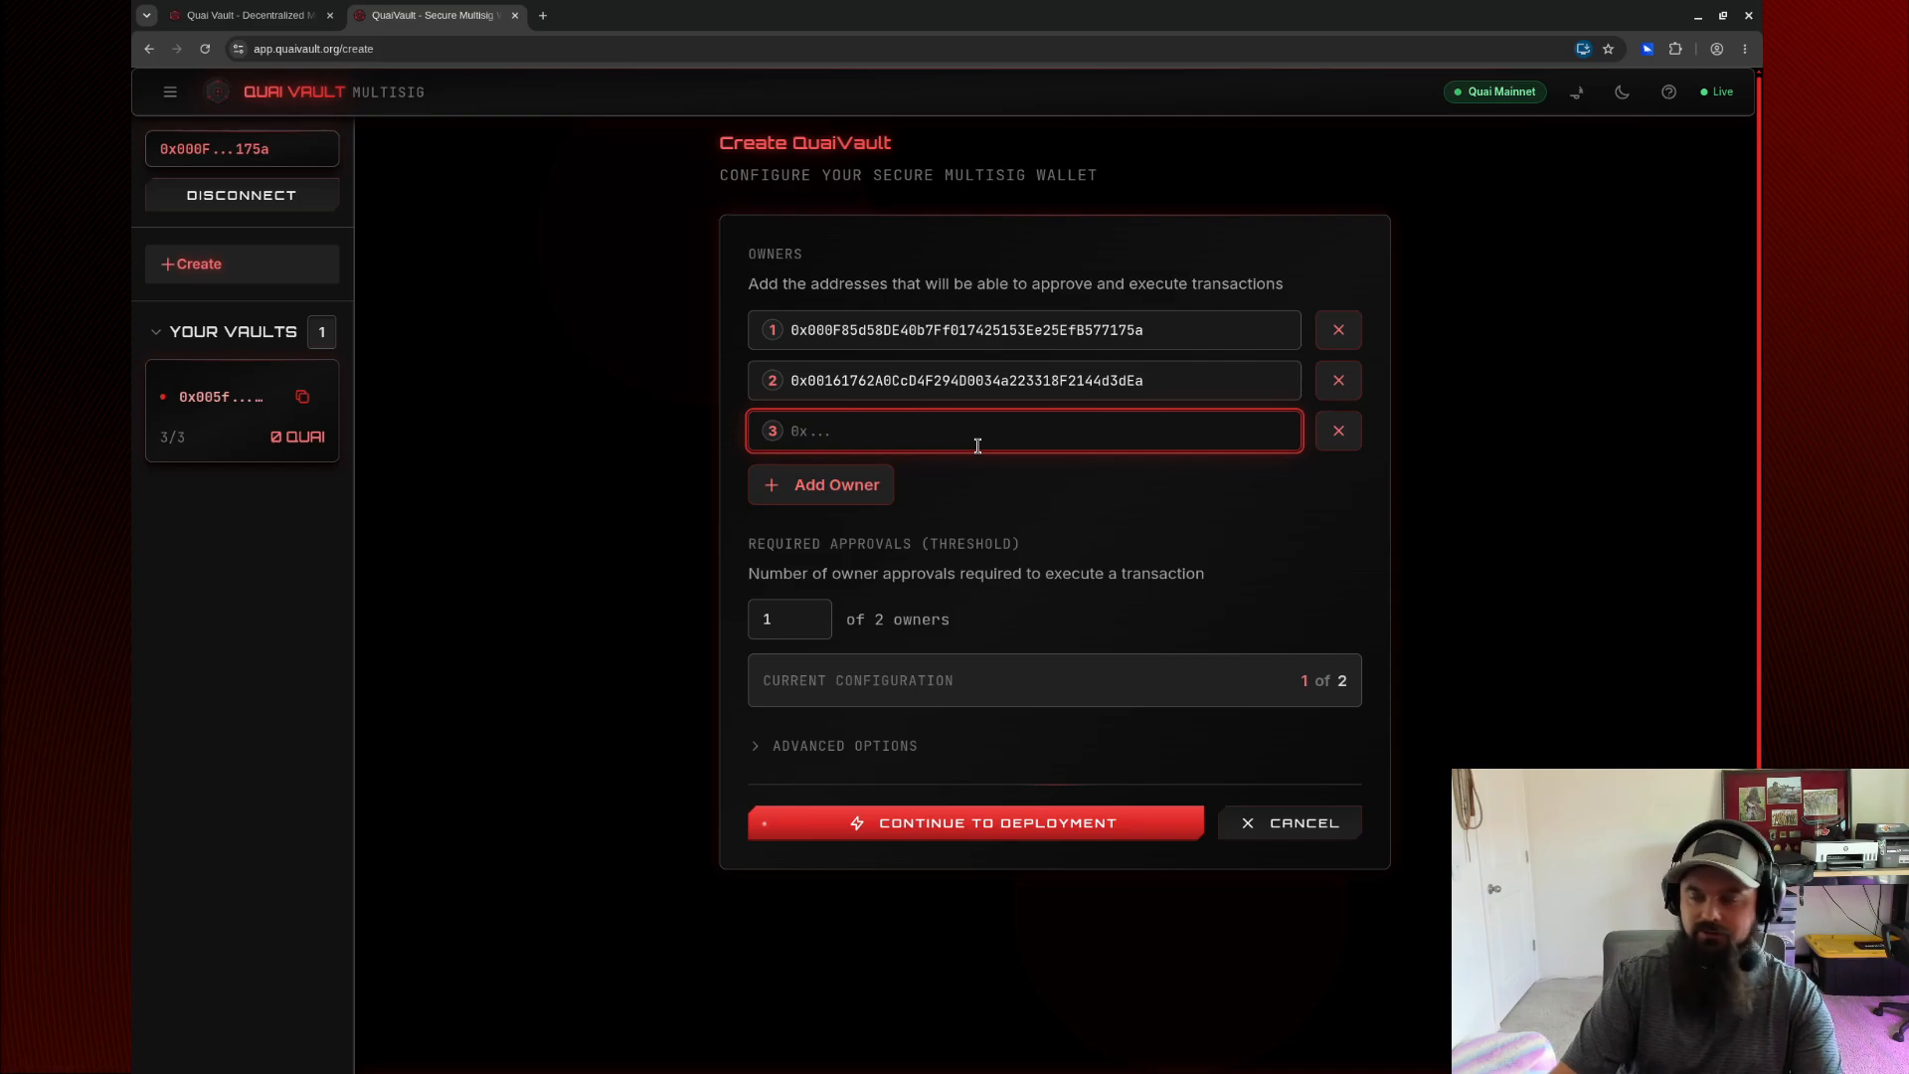
key("ctrl+v")
left_click(1088, 523)
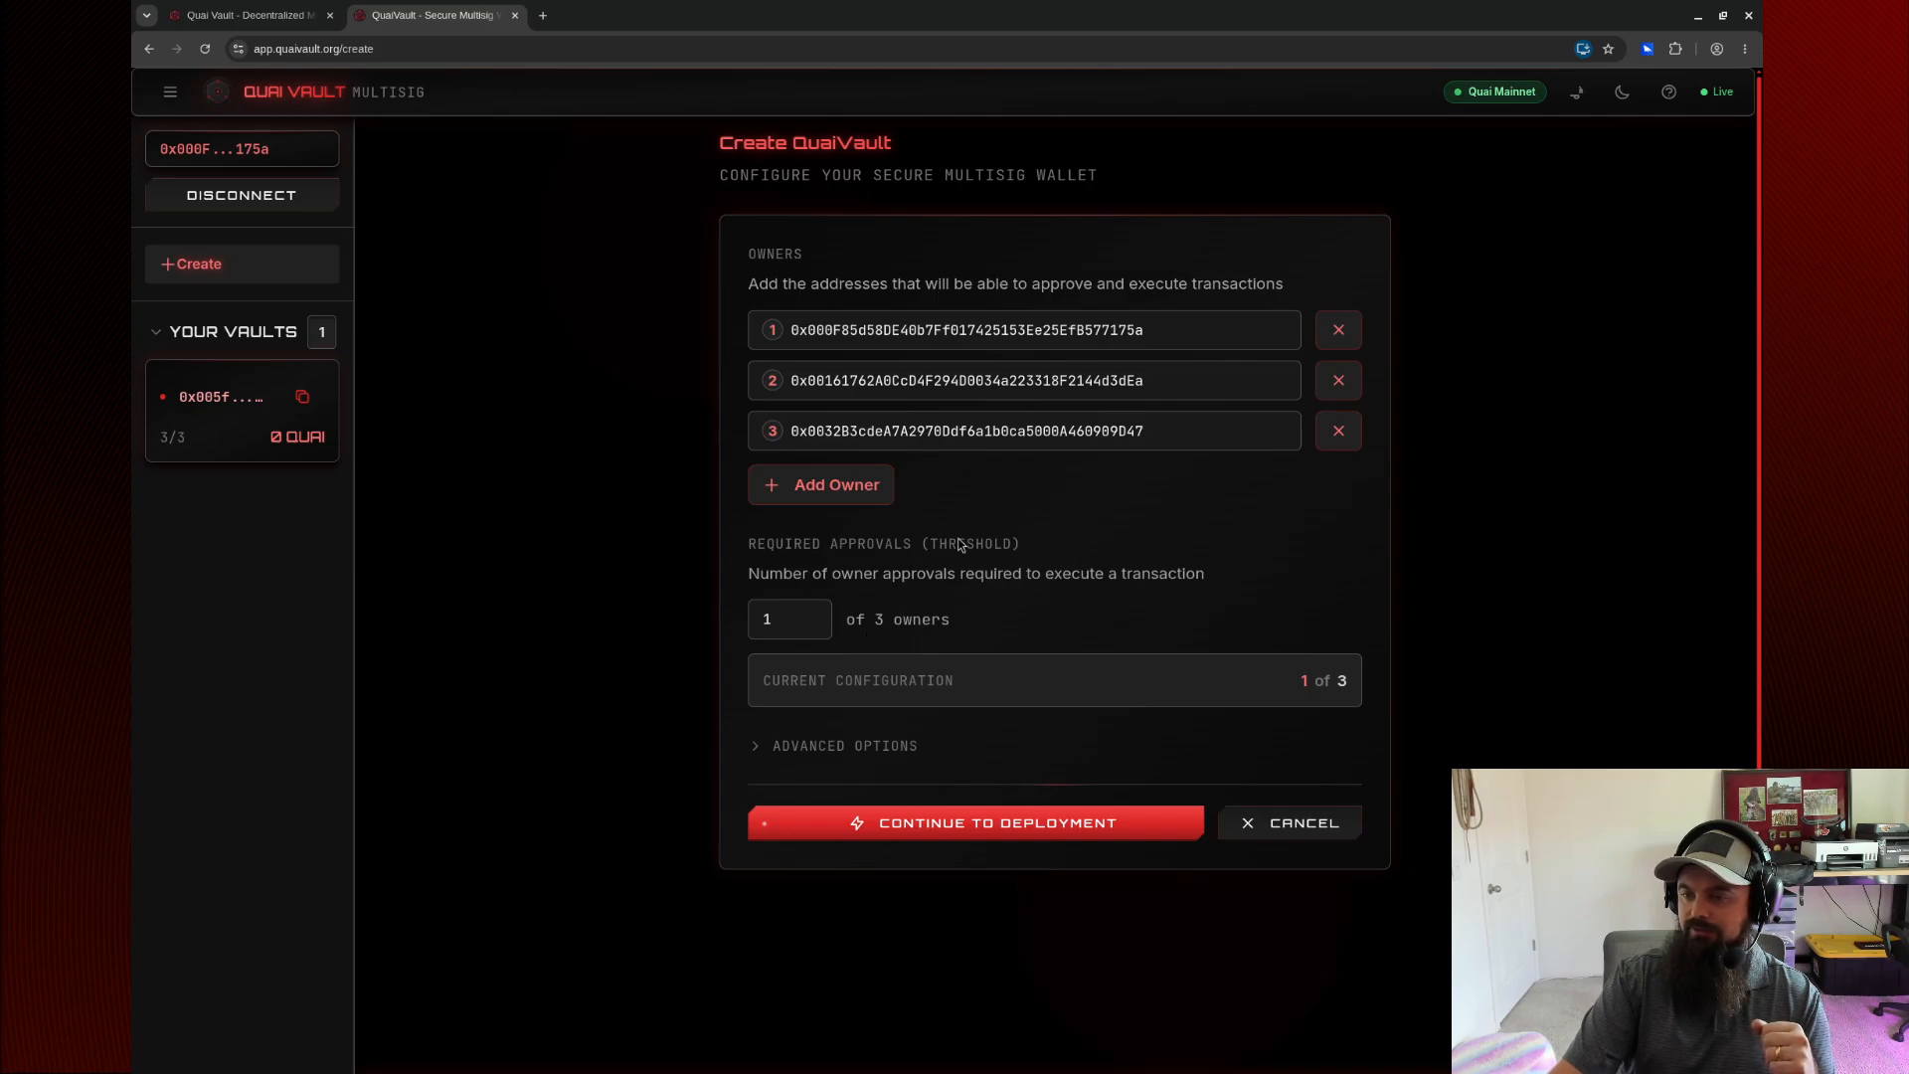
Set the required approvals threshold to 2 of the 3 owners.
mouse_move(815, 609)
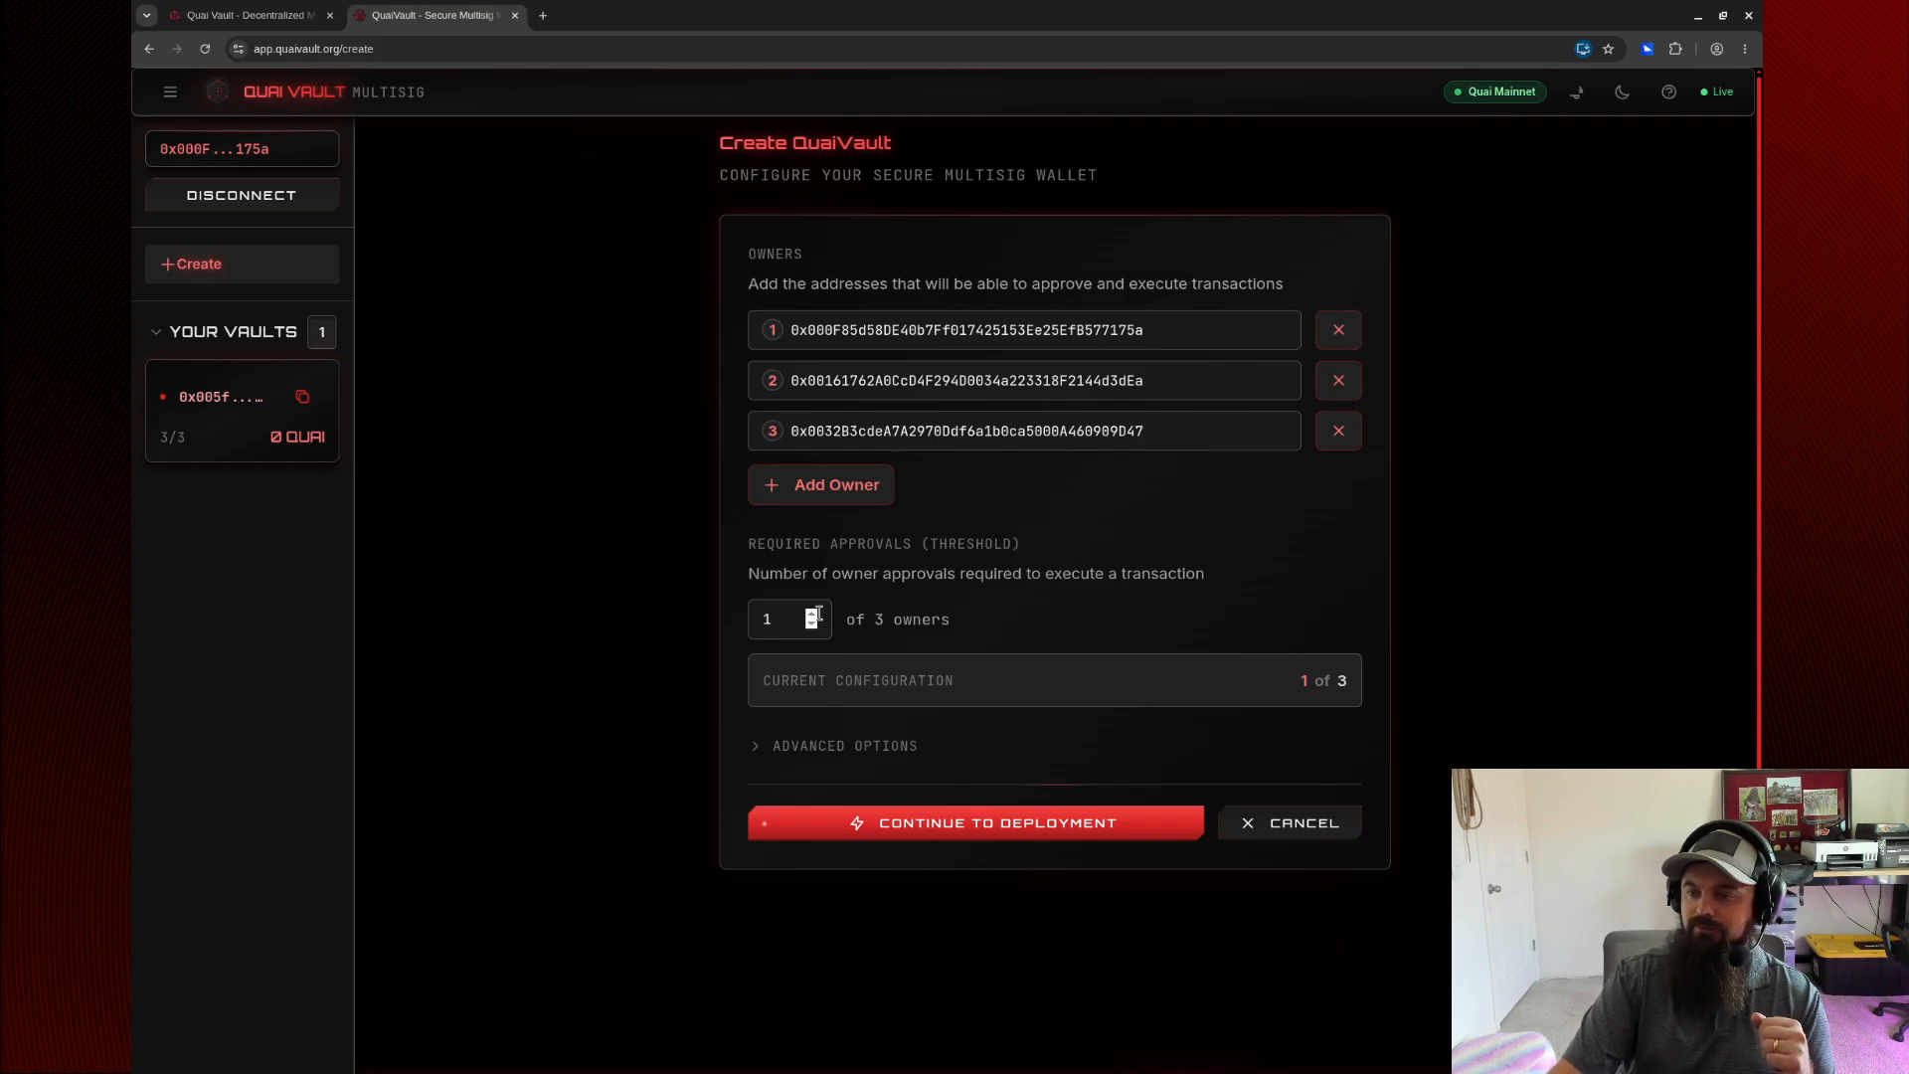
left_click(812, 614)
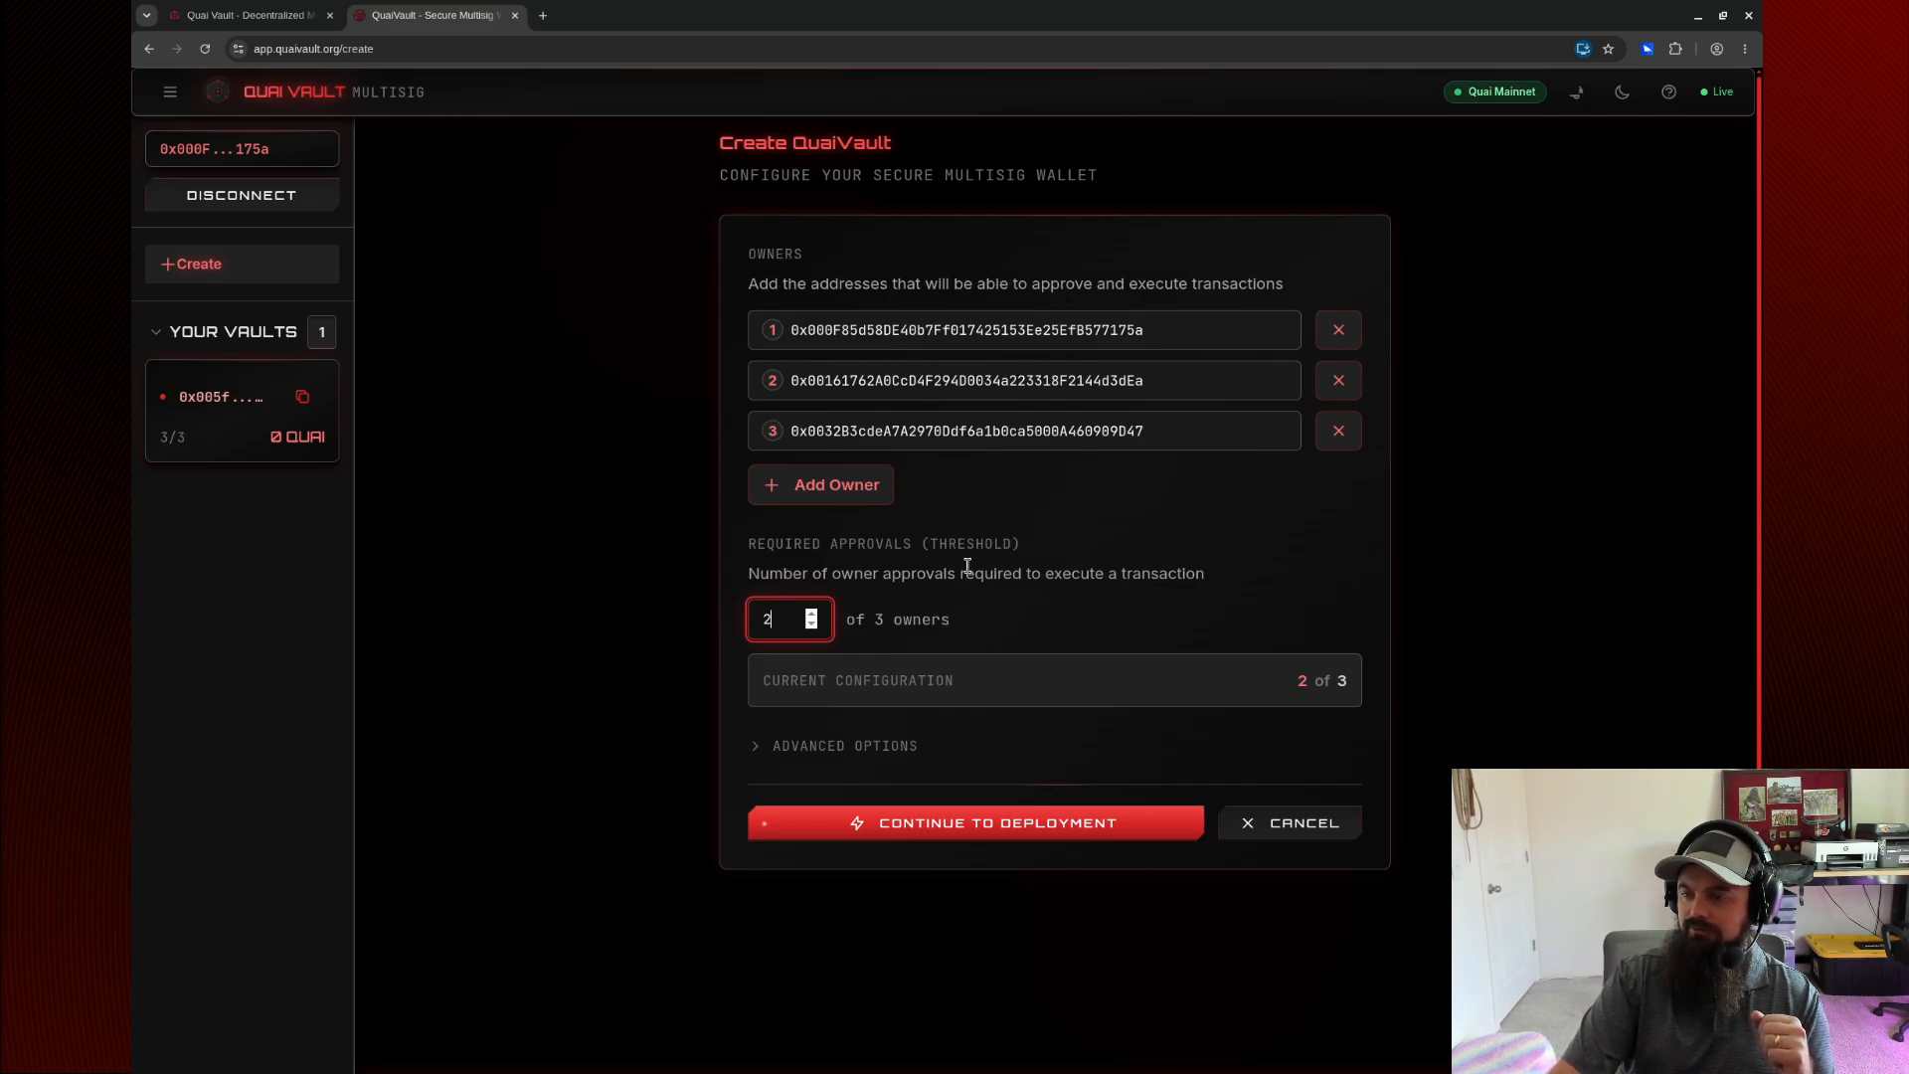
left_click(895, 684)
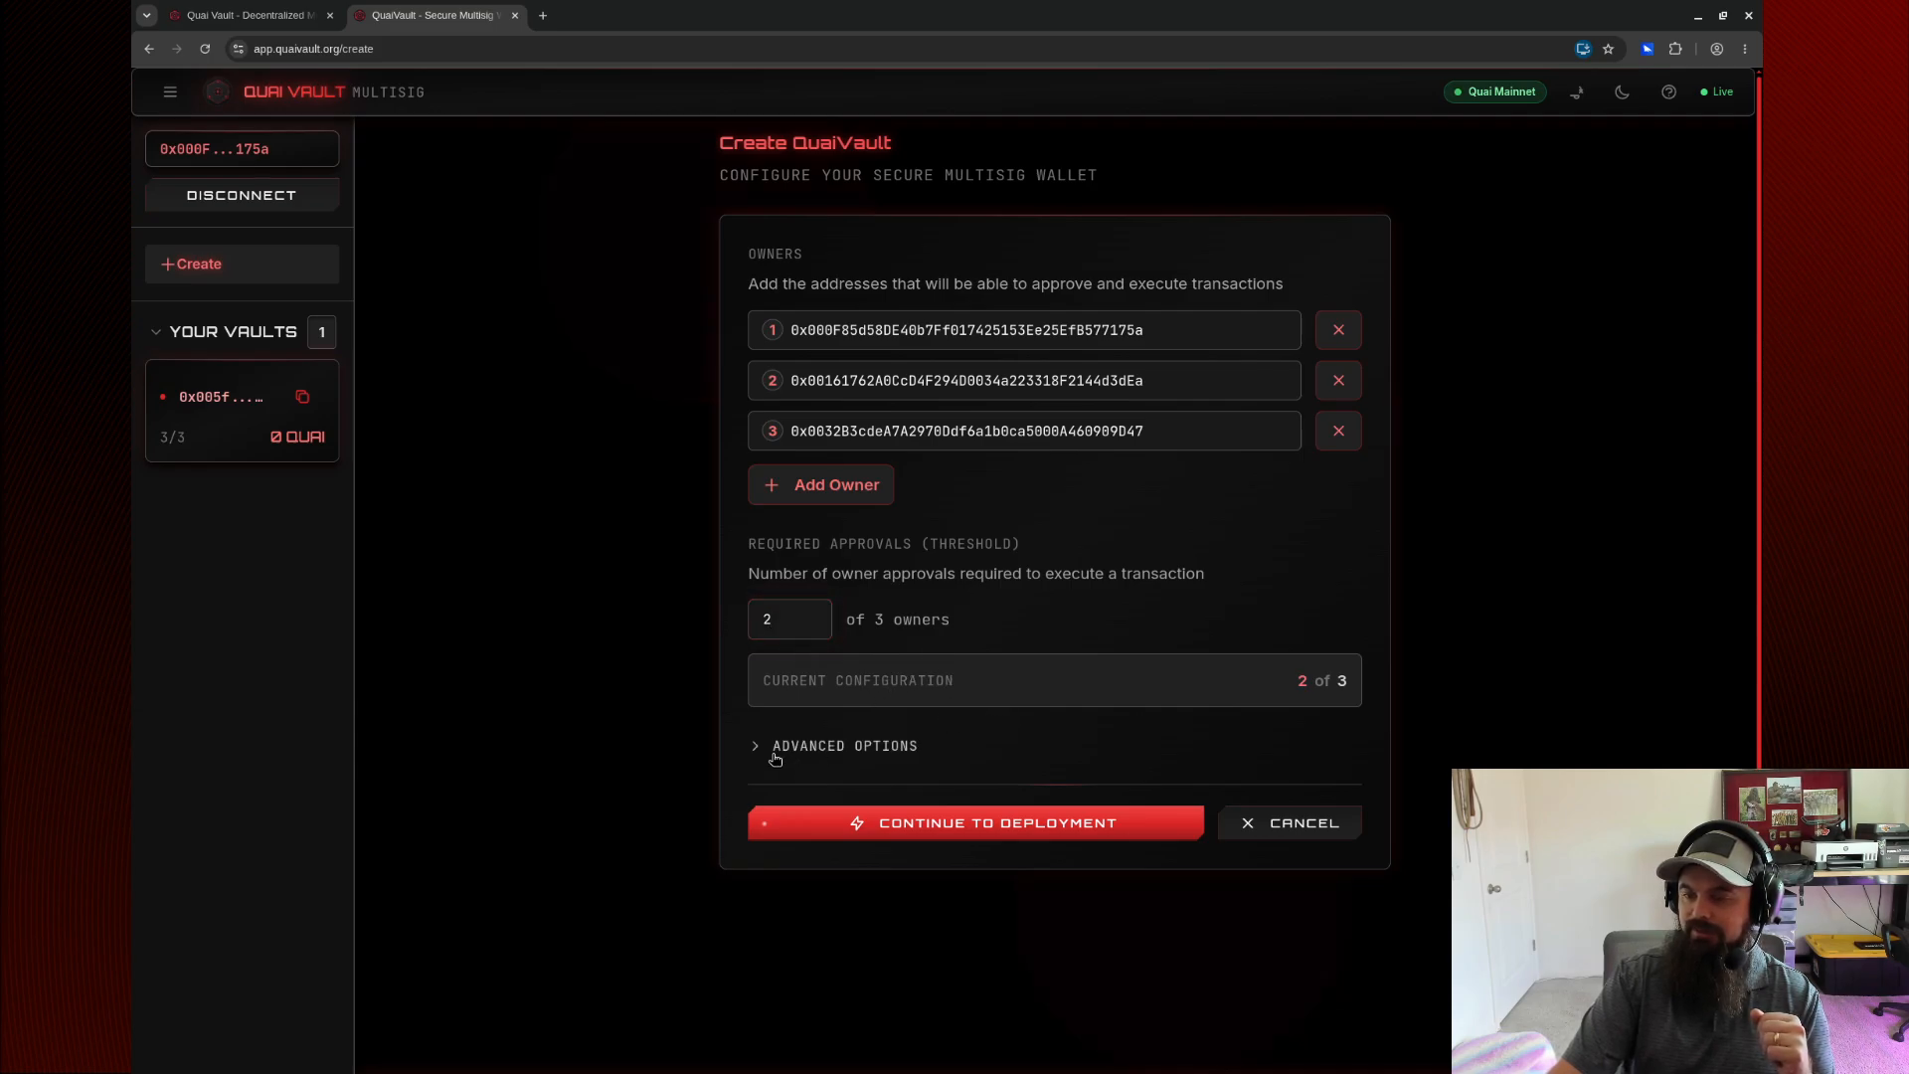
Reveal the advanced options and set the minimum execution delay to 0 minutes.
left_click(959, 748)
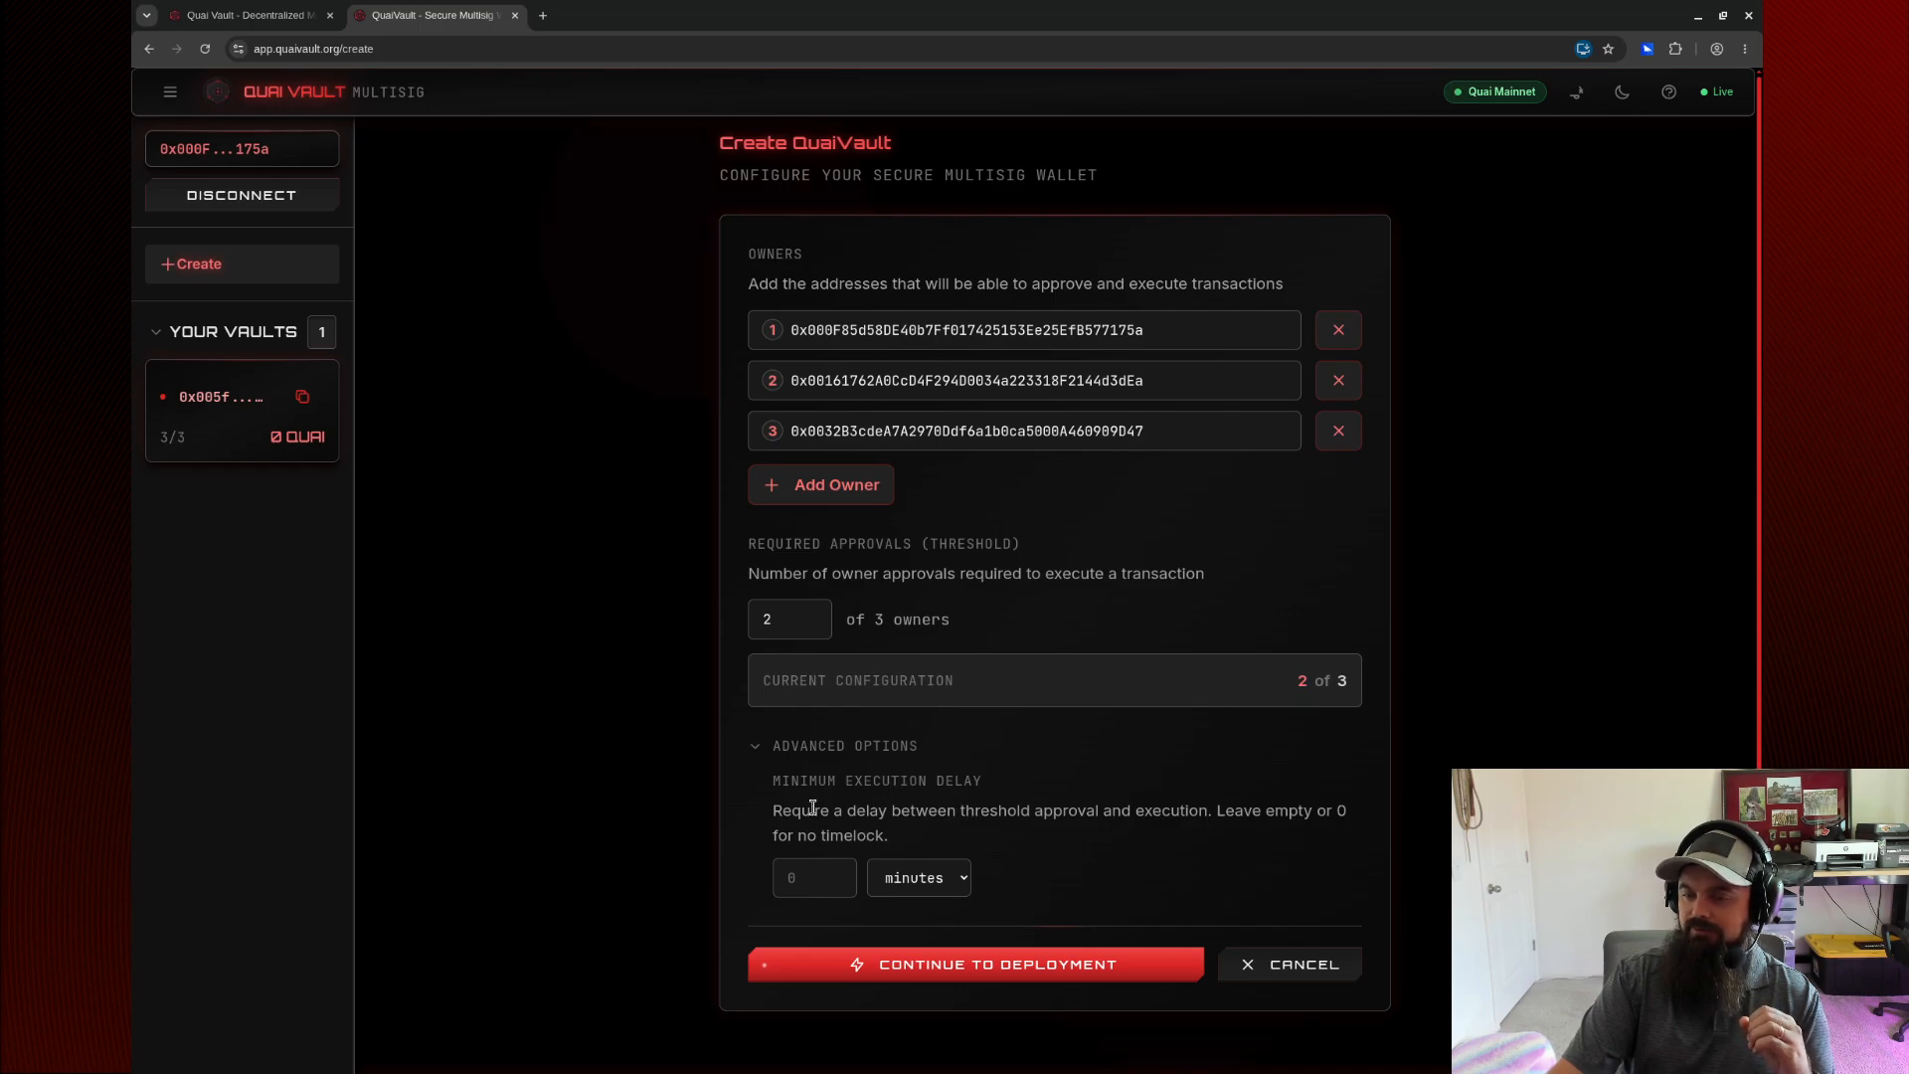
left_click_drag(774, 783, 982, 783)
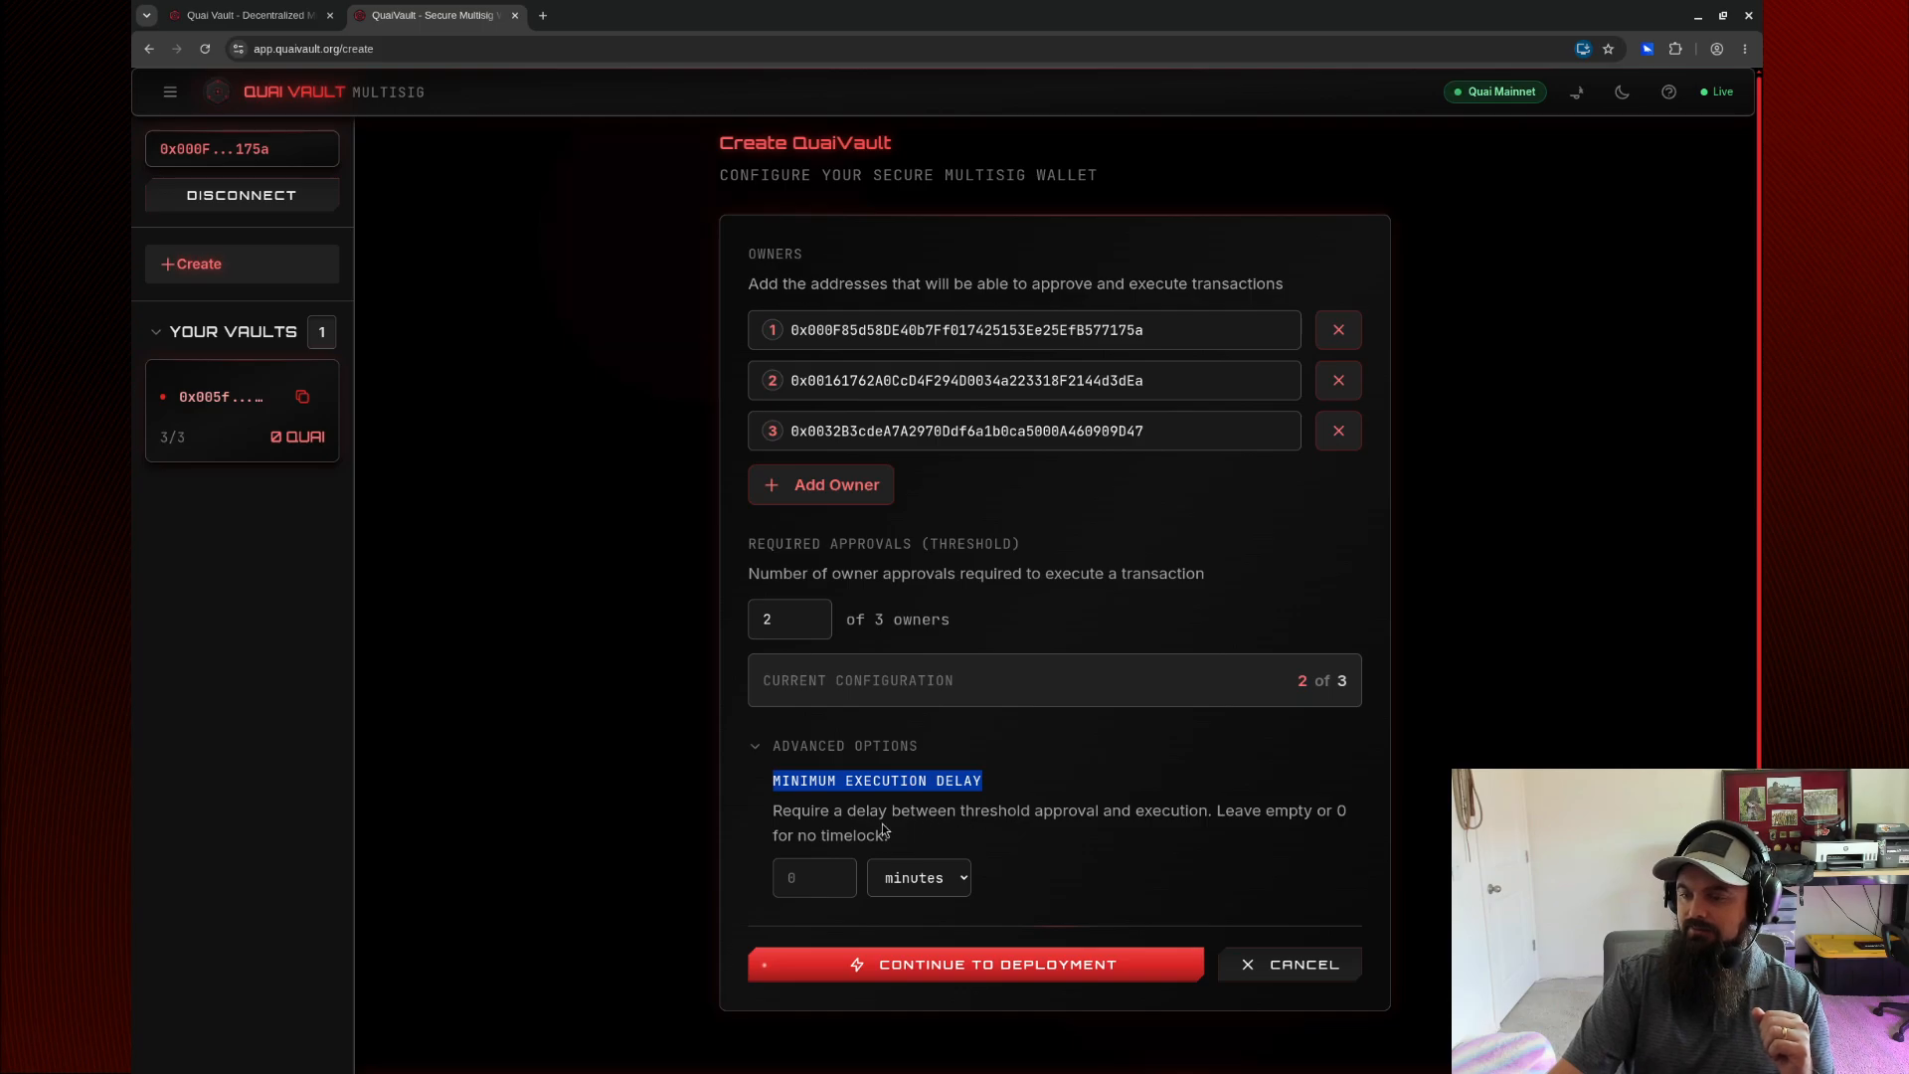
left_click(813, 876)
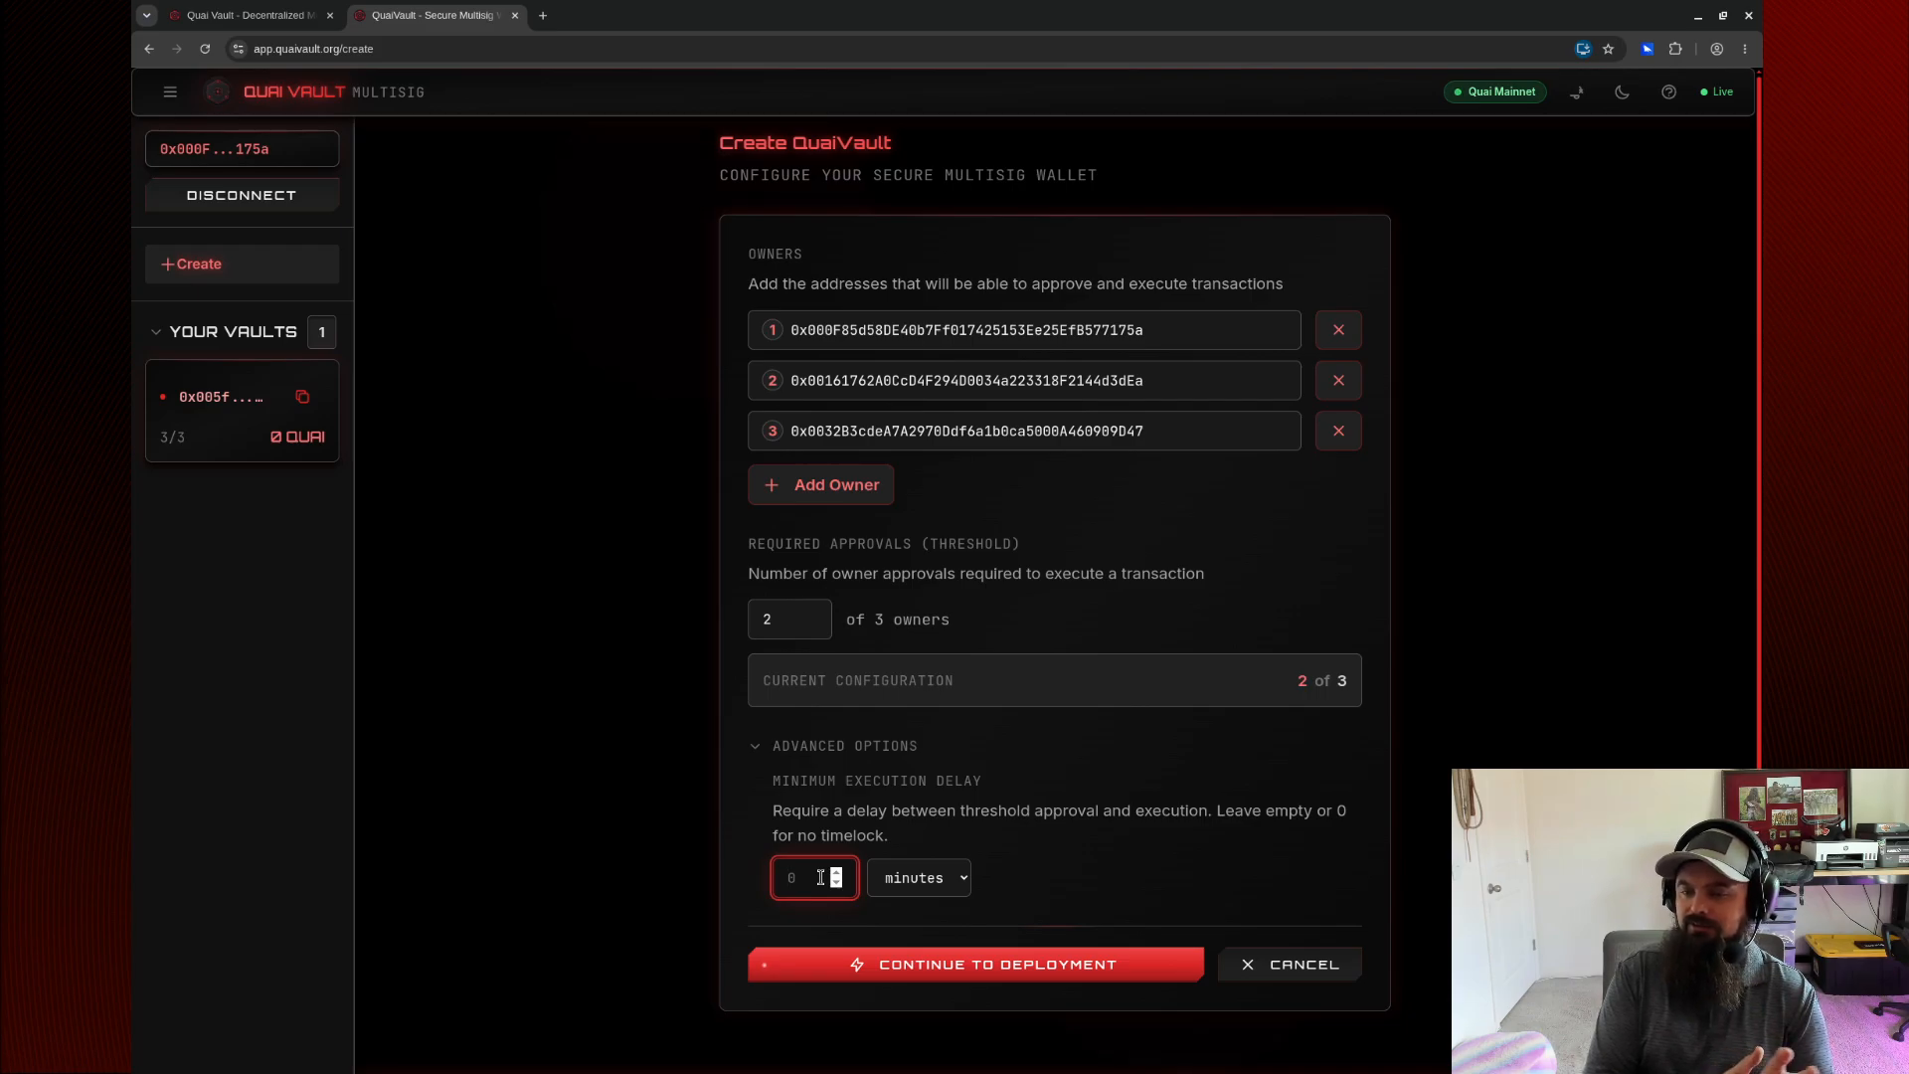
type("0")
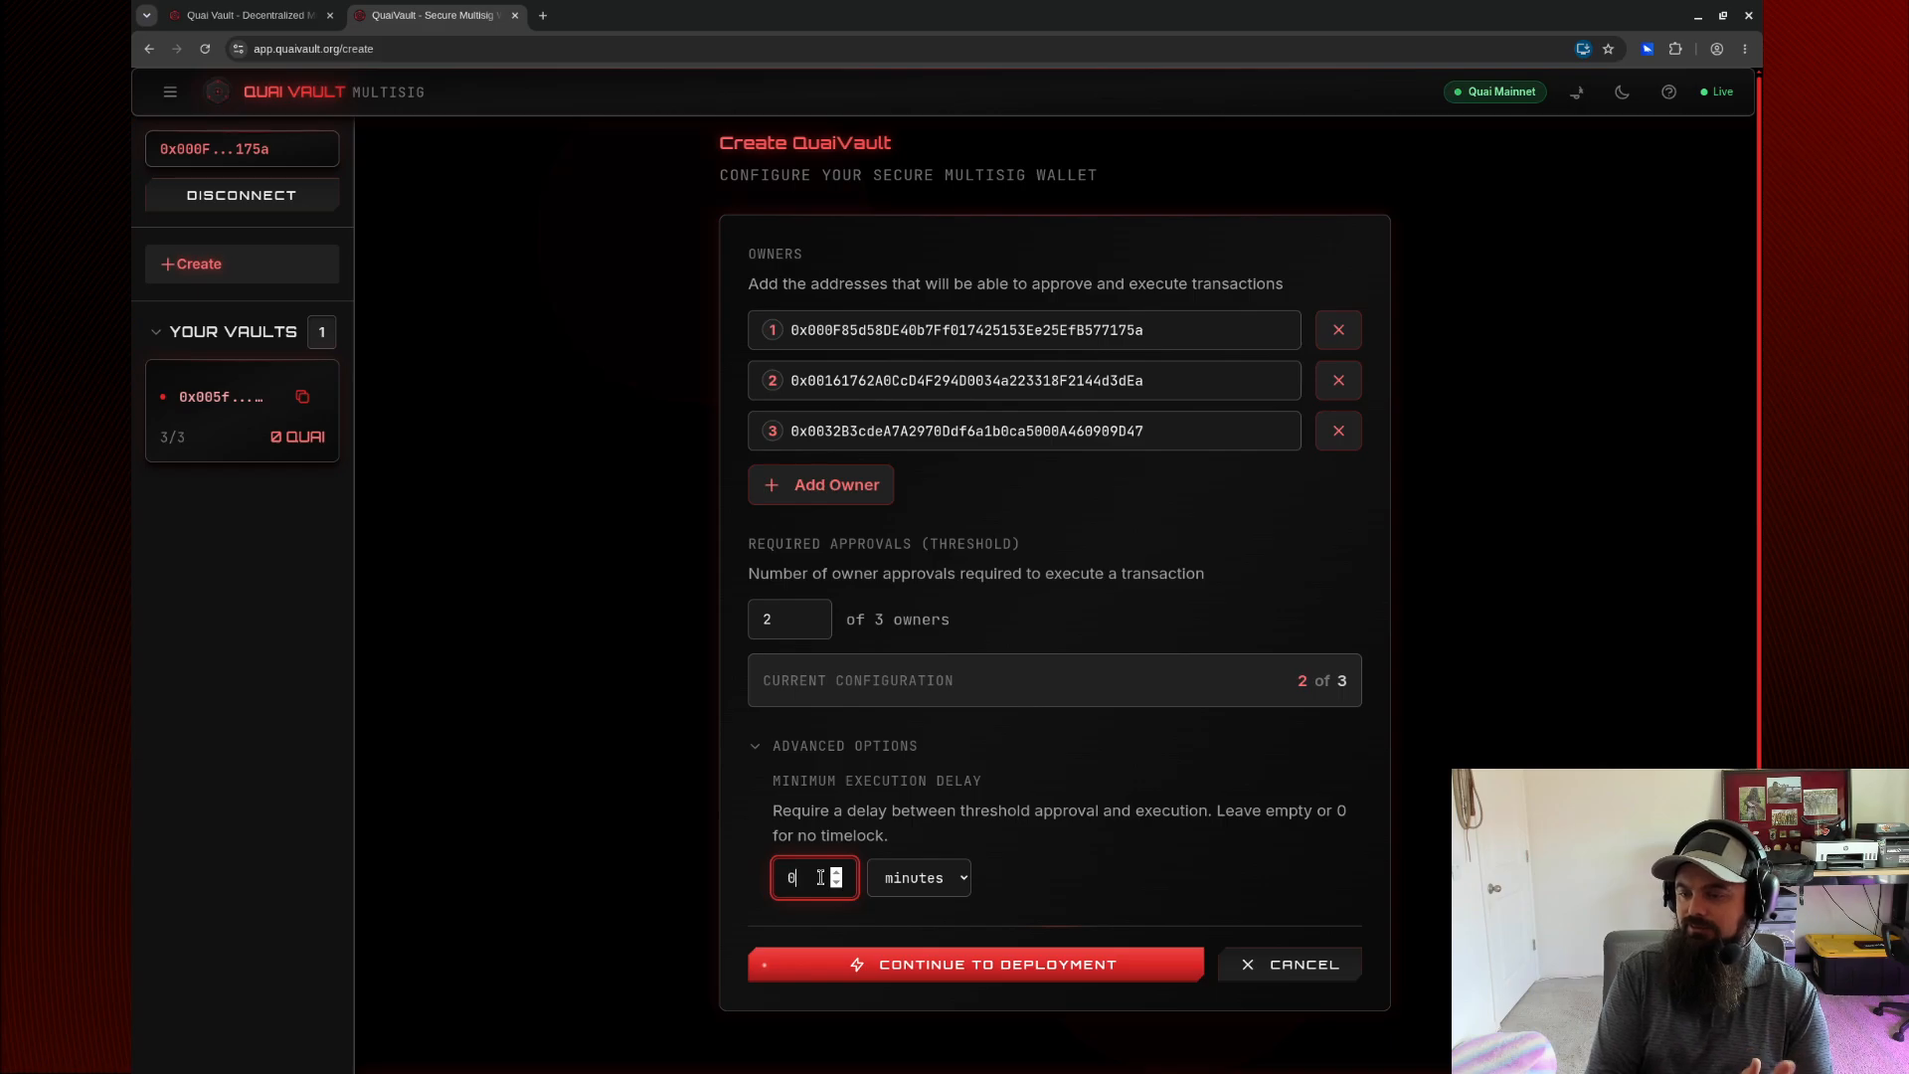
scroll(821, 877, "down", 1)
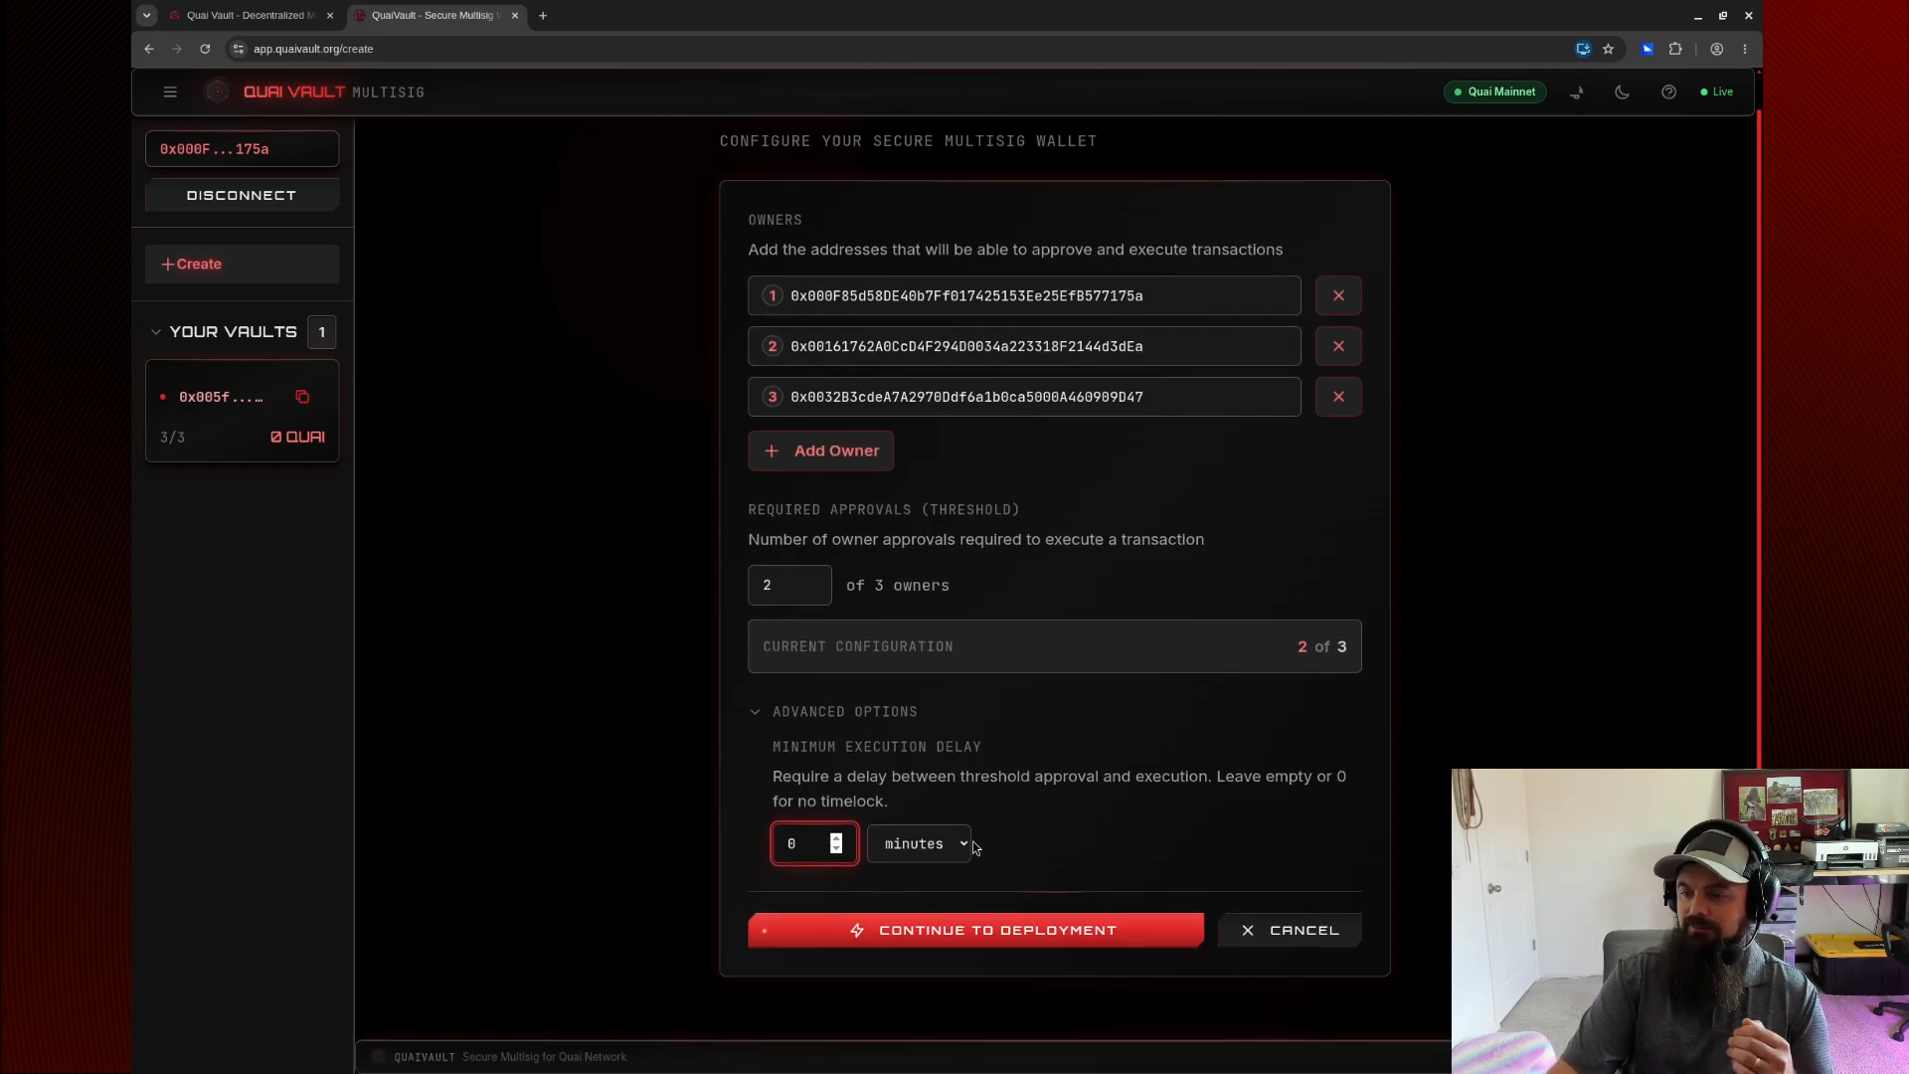
left_click(979, 789)
left_click(798, 848)
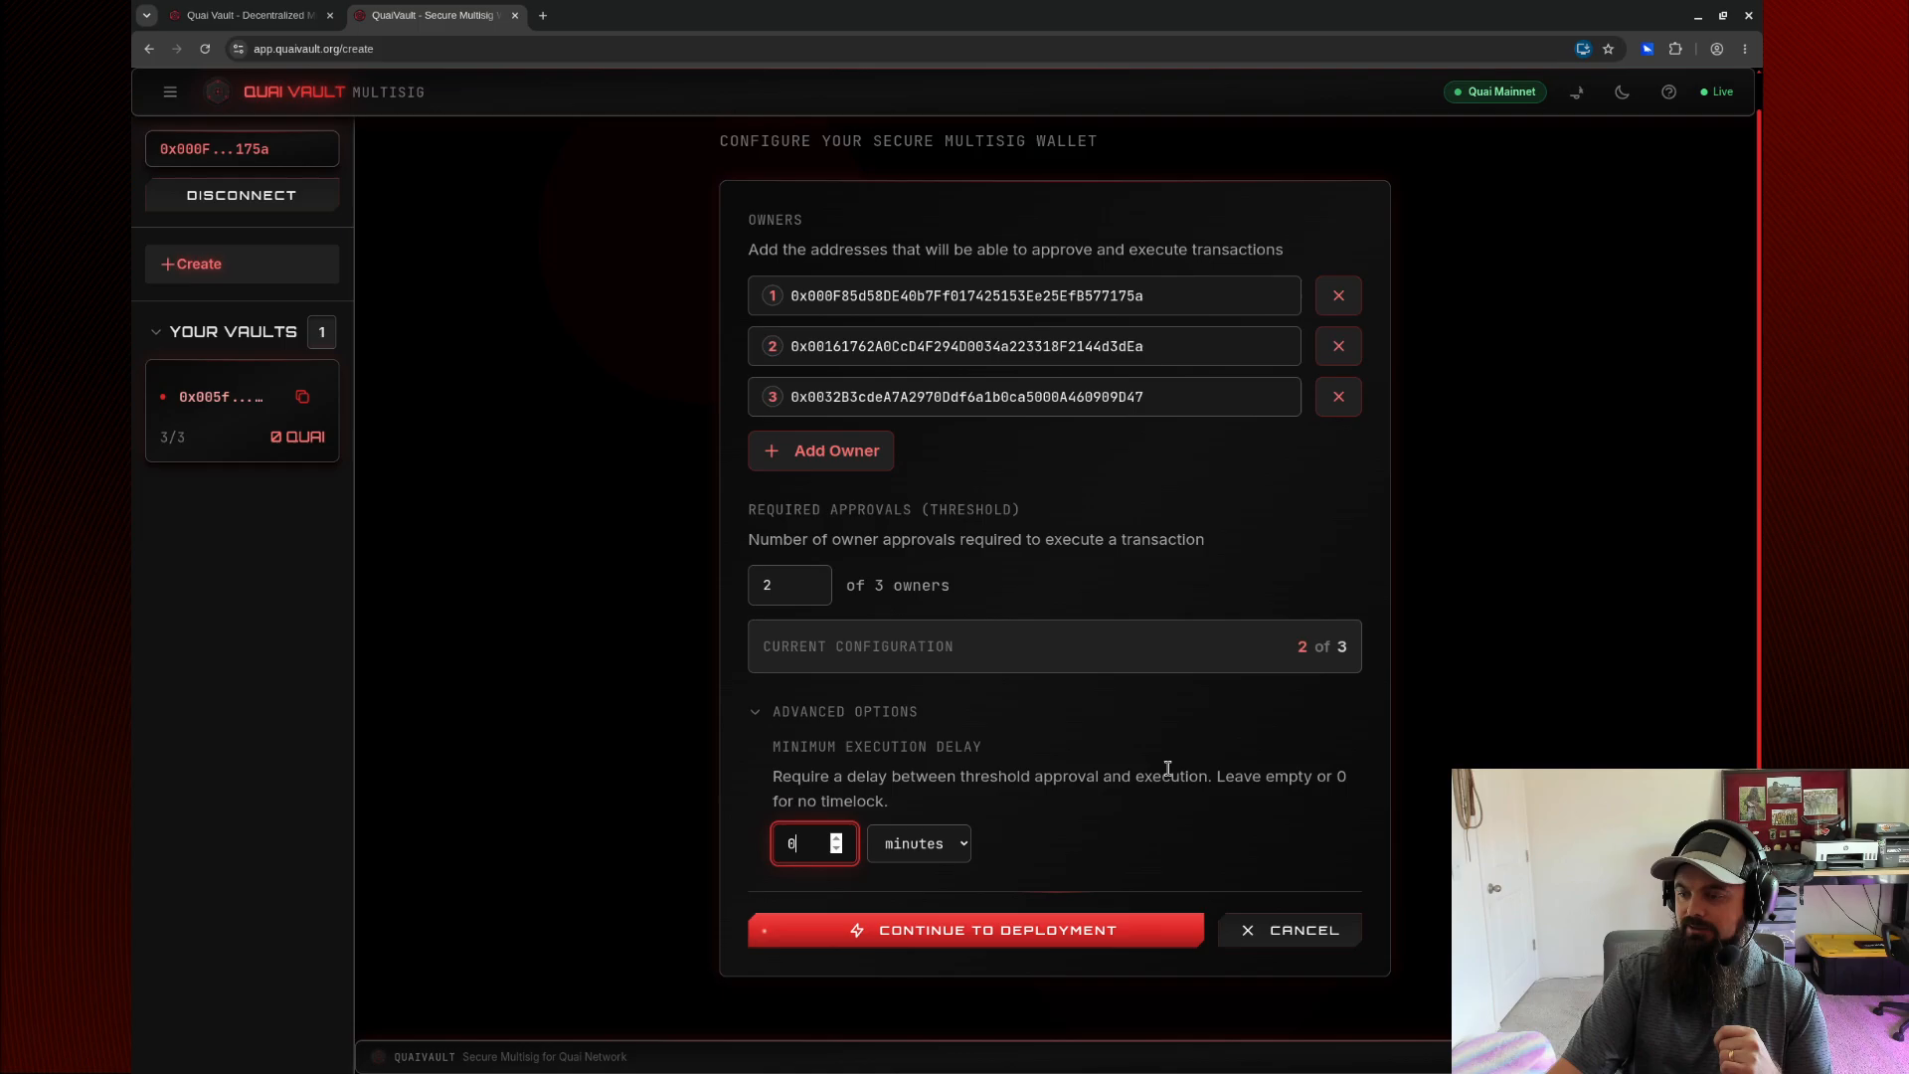
Continue to the configuration summary and deploy the vault, copying the address of the created vault.
left_click(1040, 942)
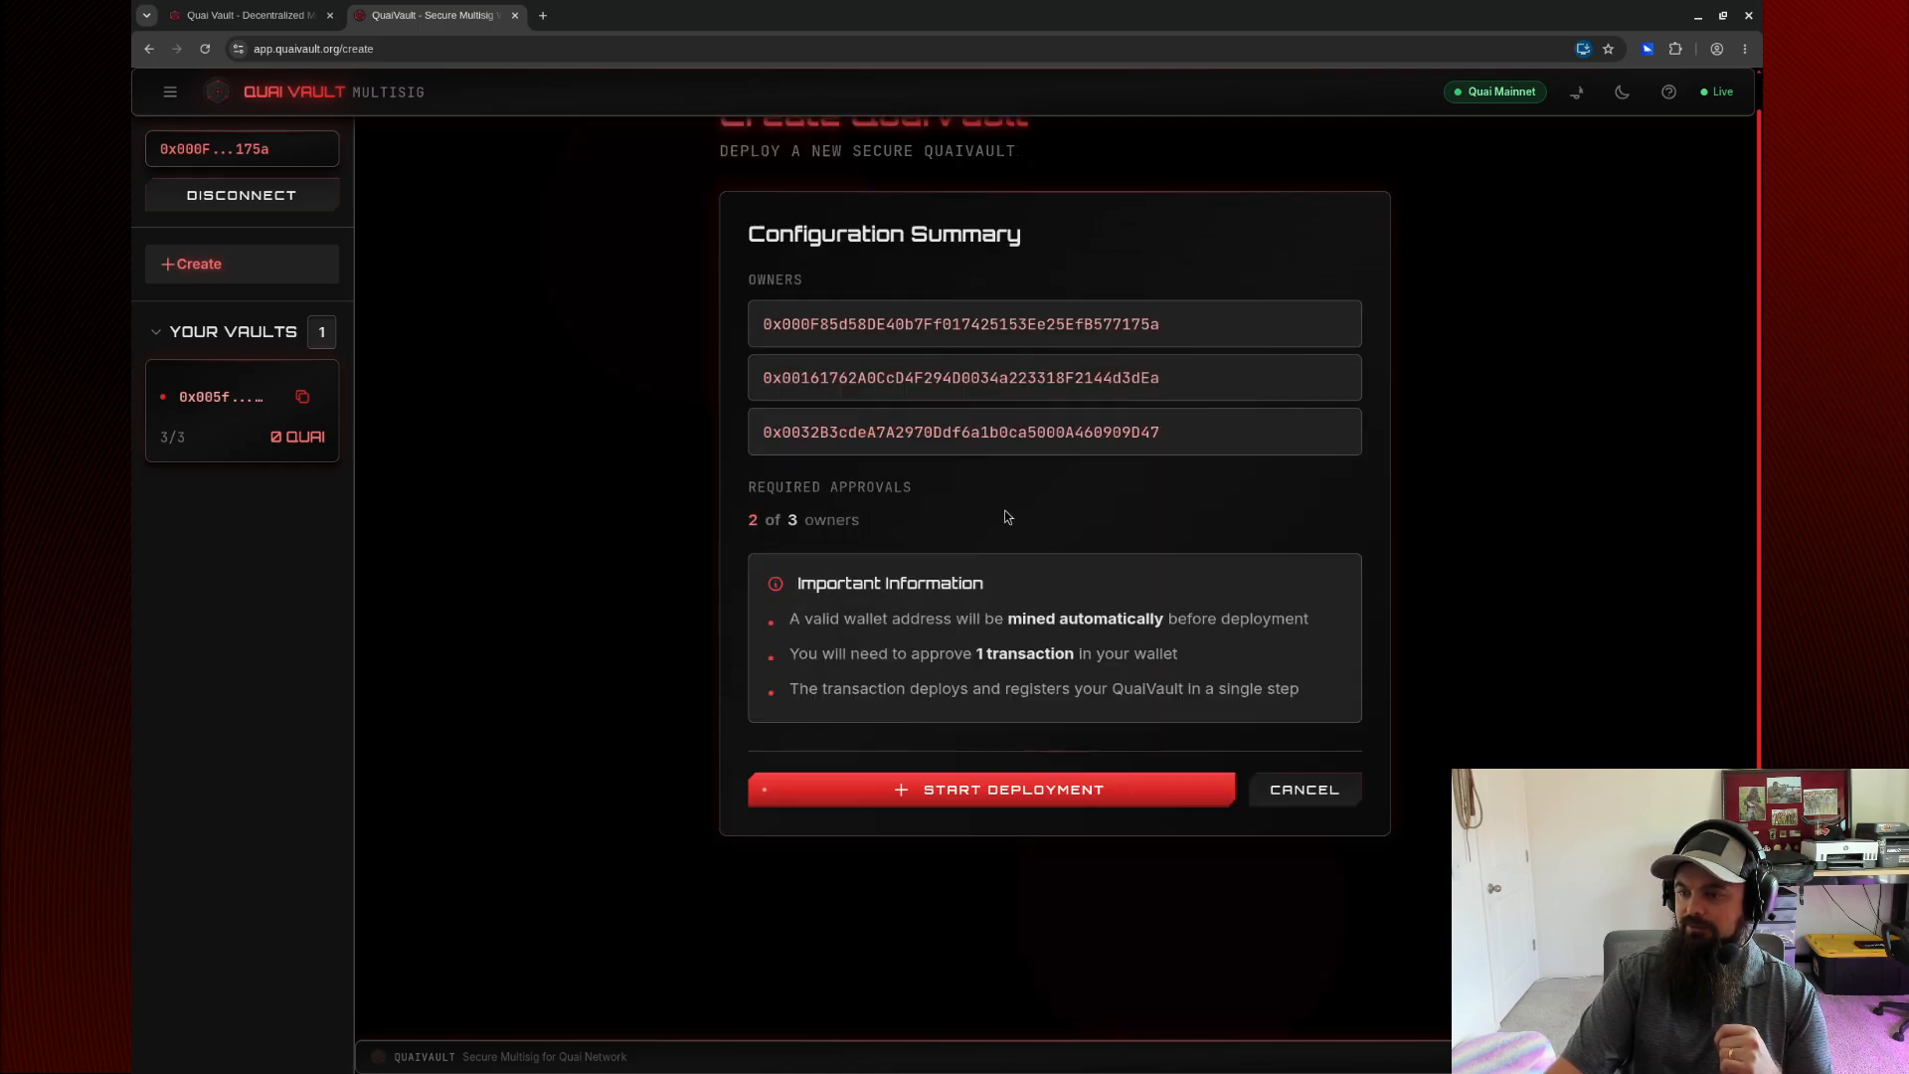
scroll(862, 468, "up", 1)
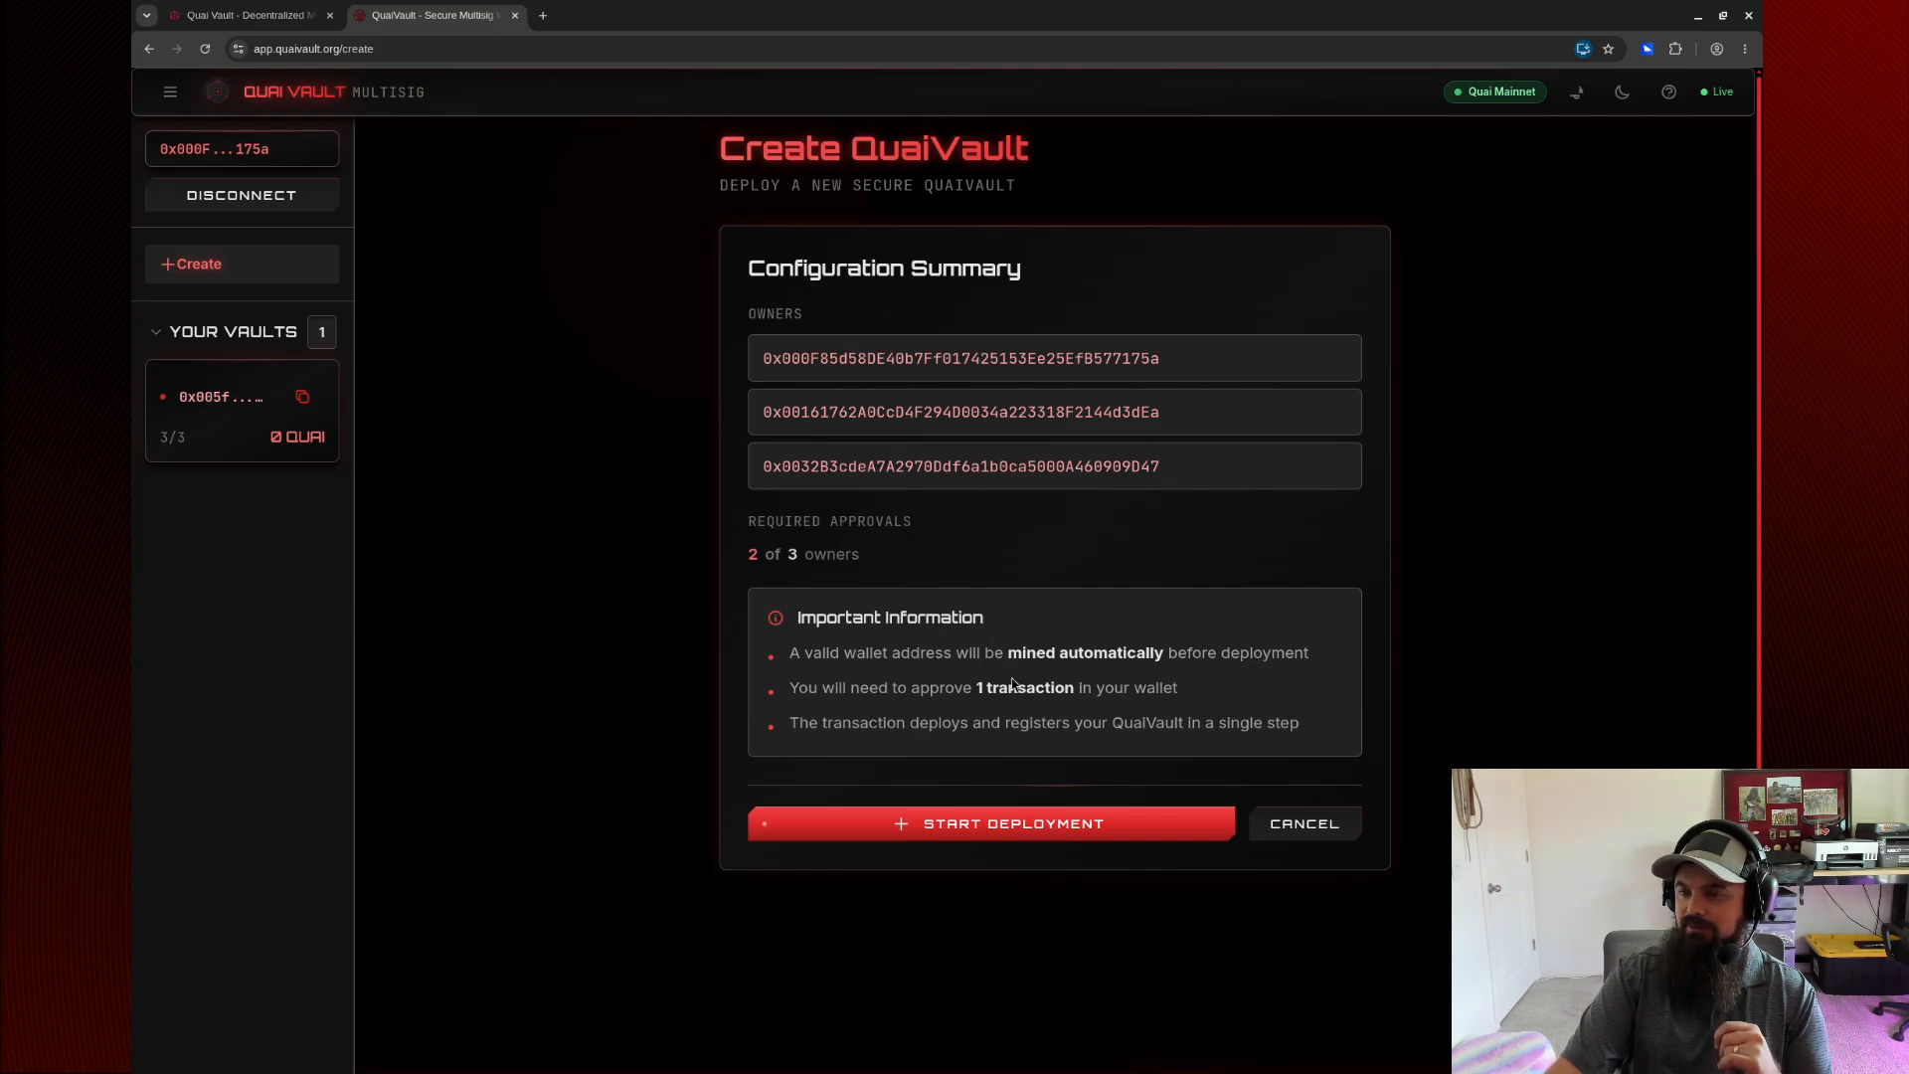
left_click(1104, 818)
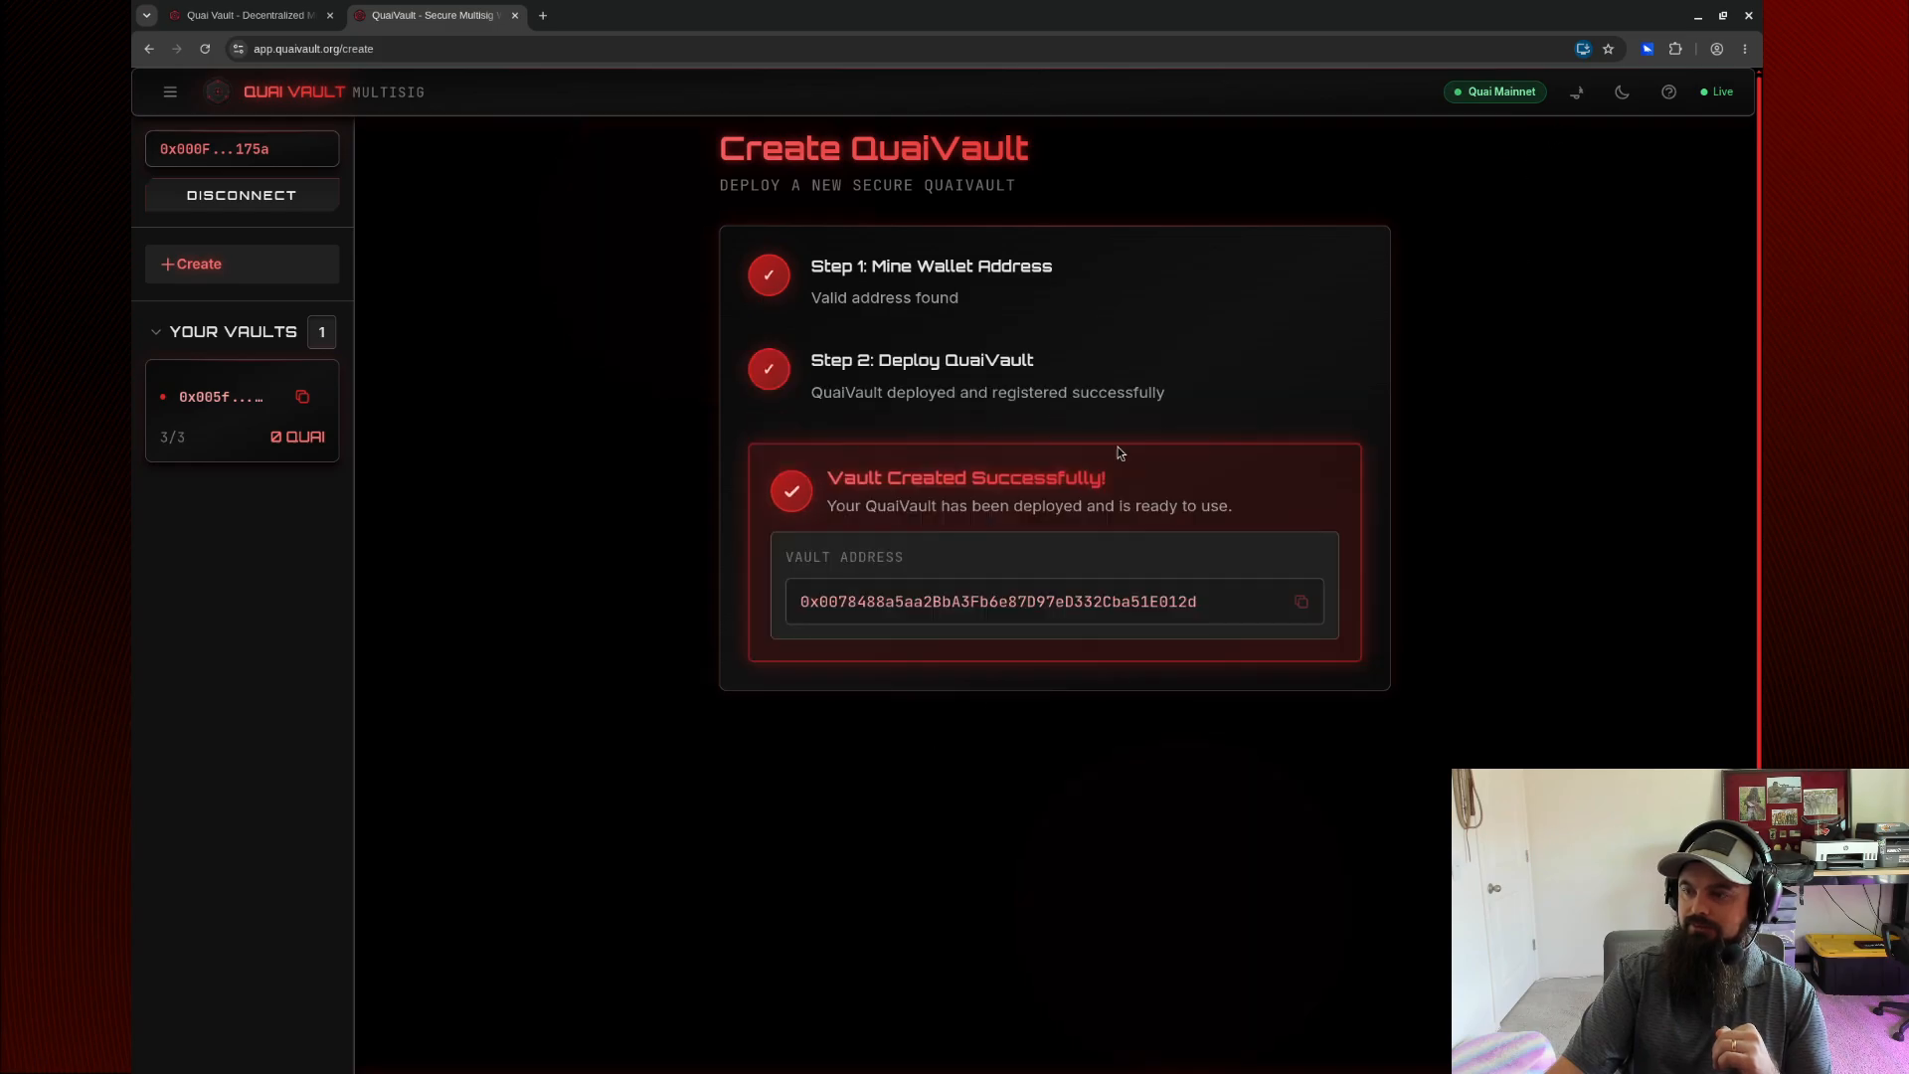
left_click(1301, 603)
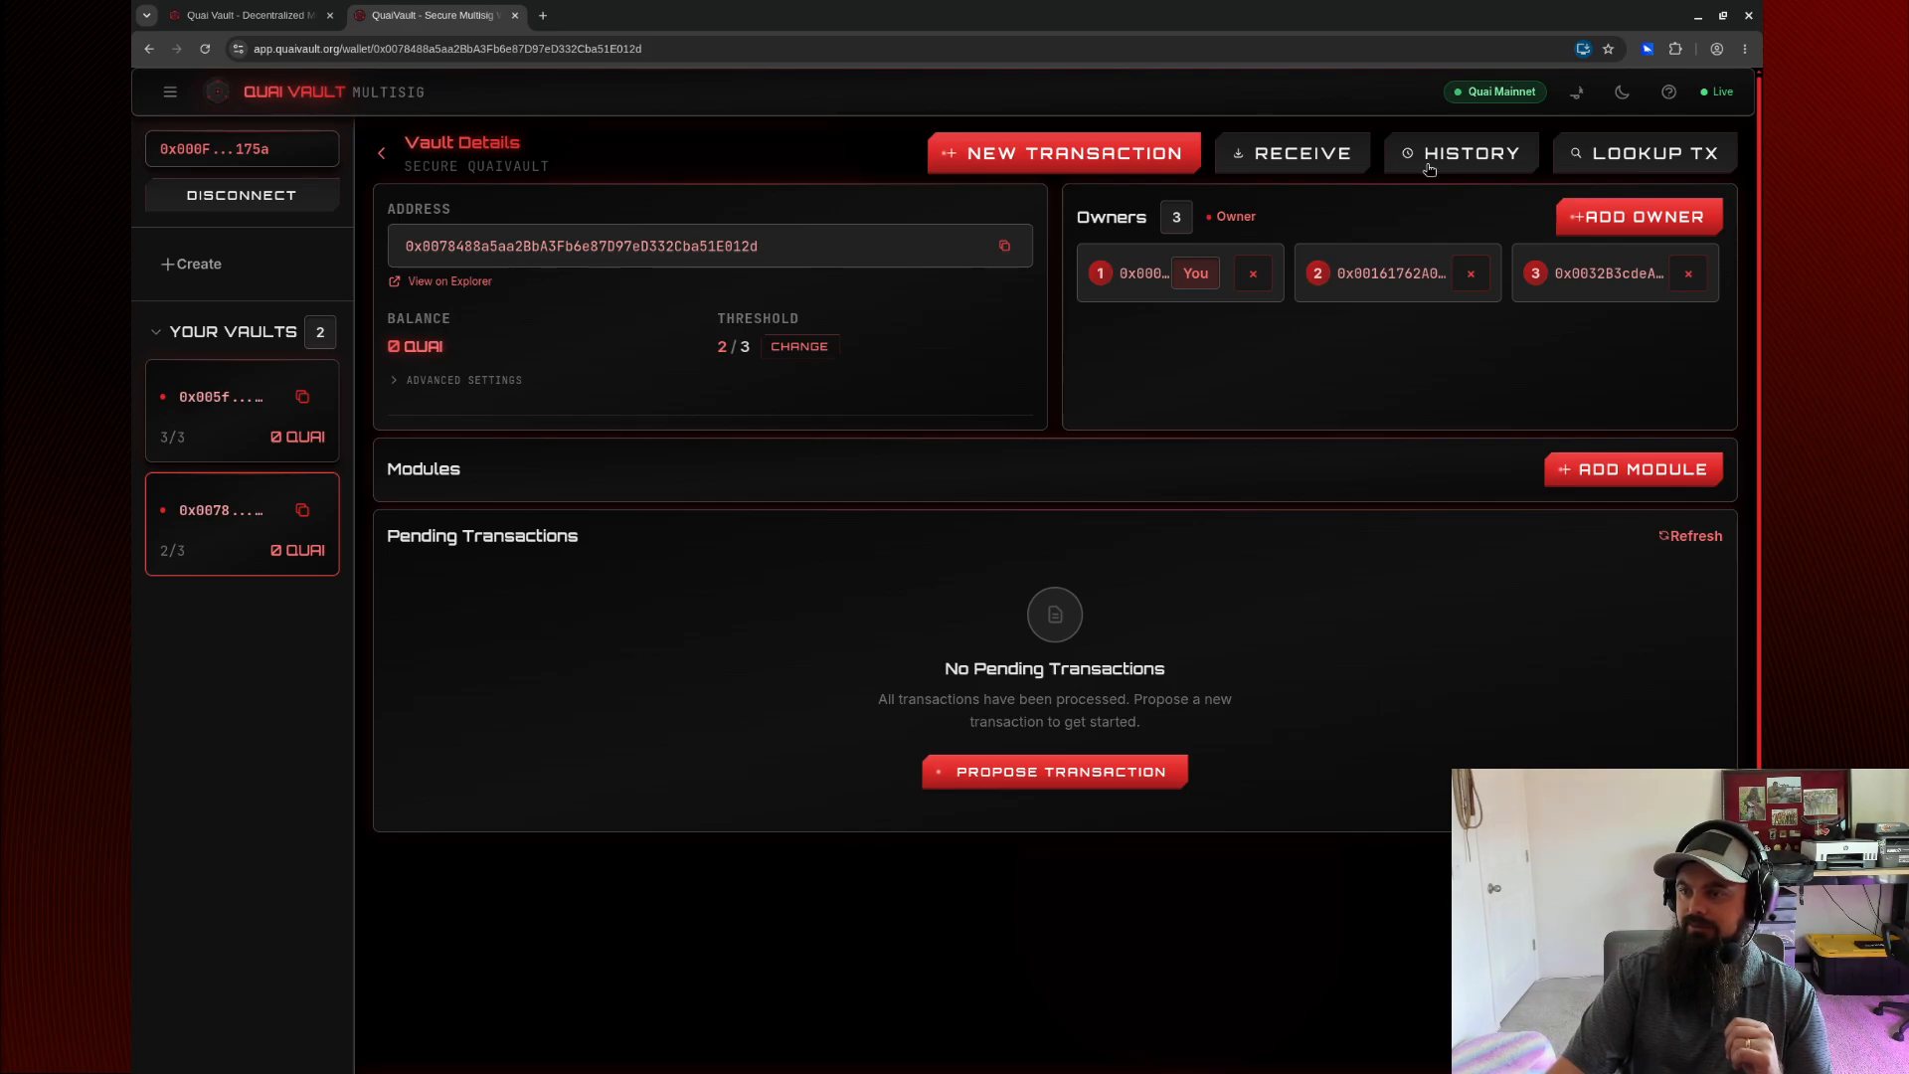
Start a QUAI transfer from the Deployer account in the Pelagus wallet, with the new vault's copied address as recipient.
left_click(1646, 52)
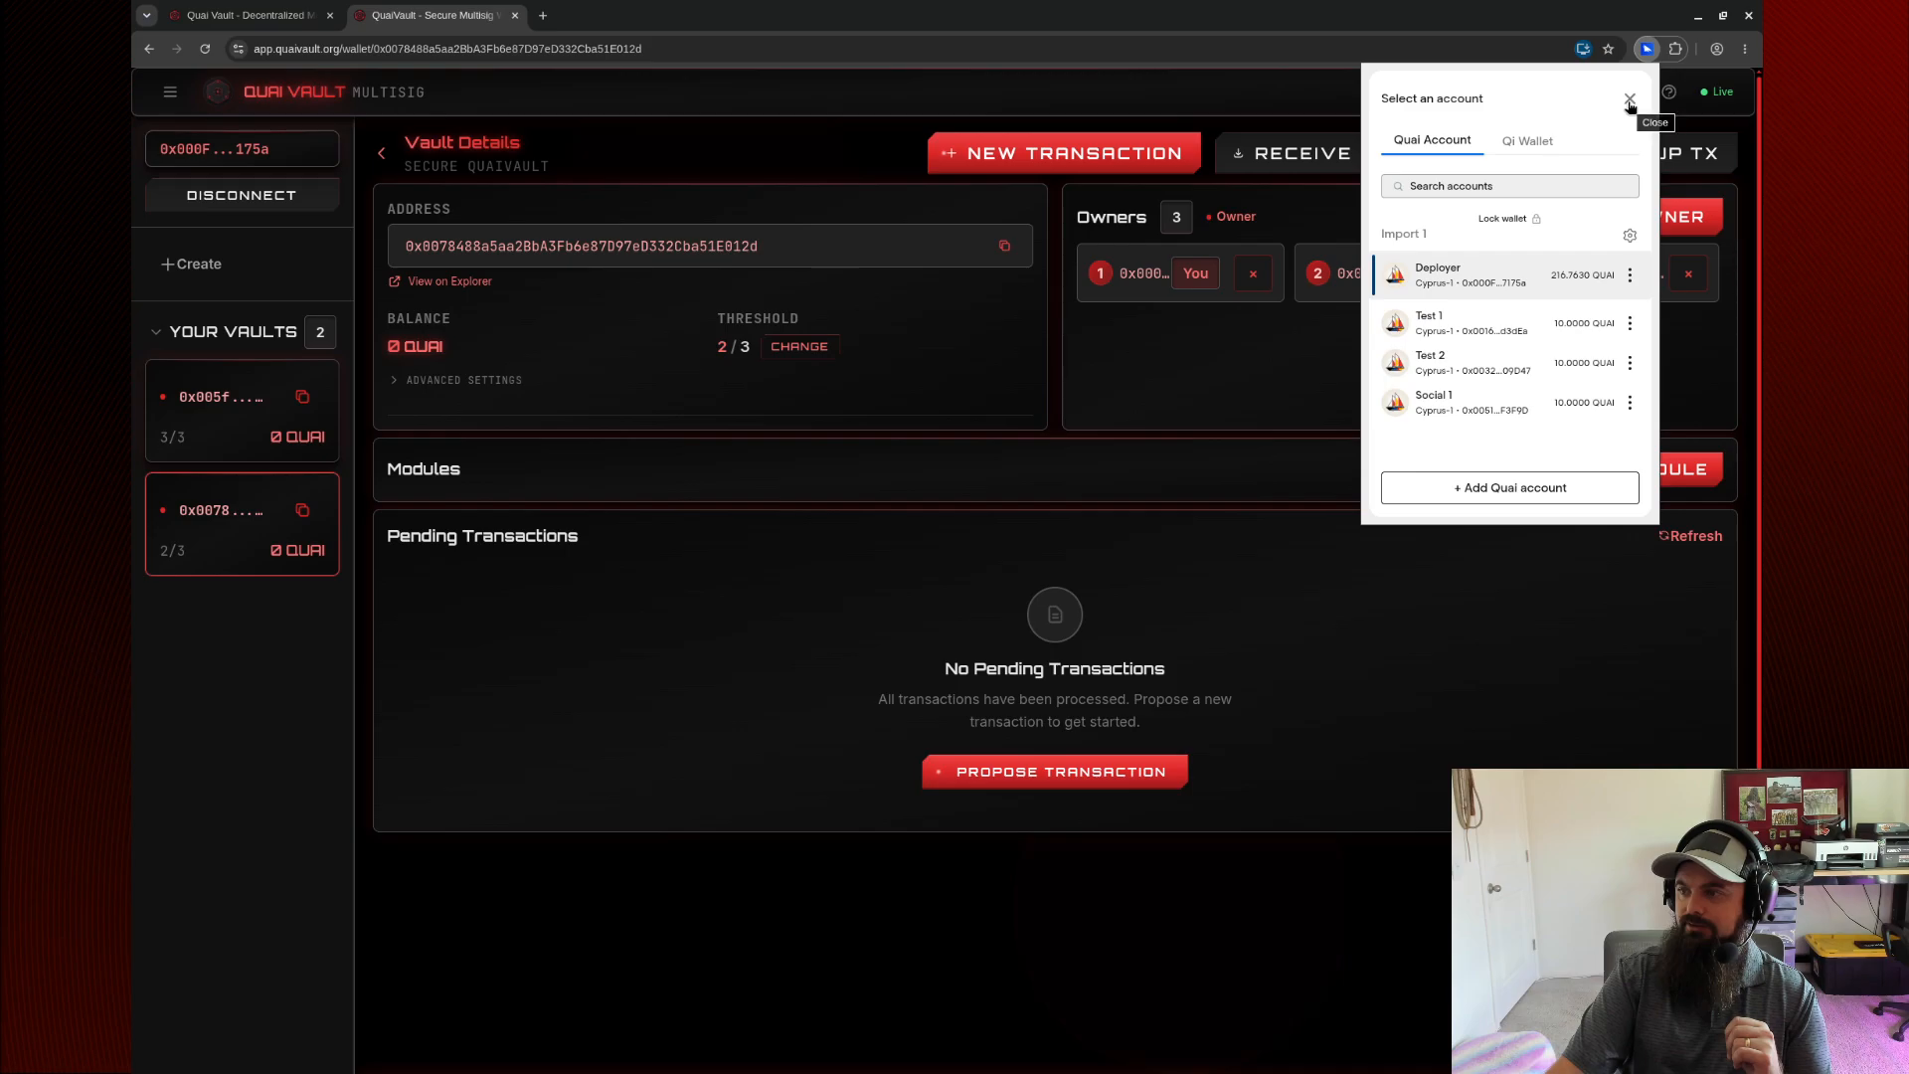
left_click(1183, 410)
left_click(1004, 246)
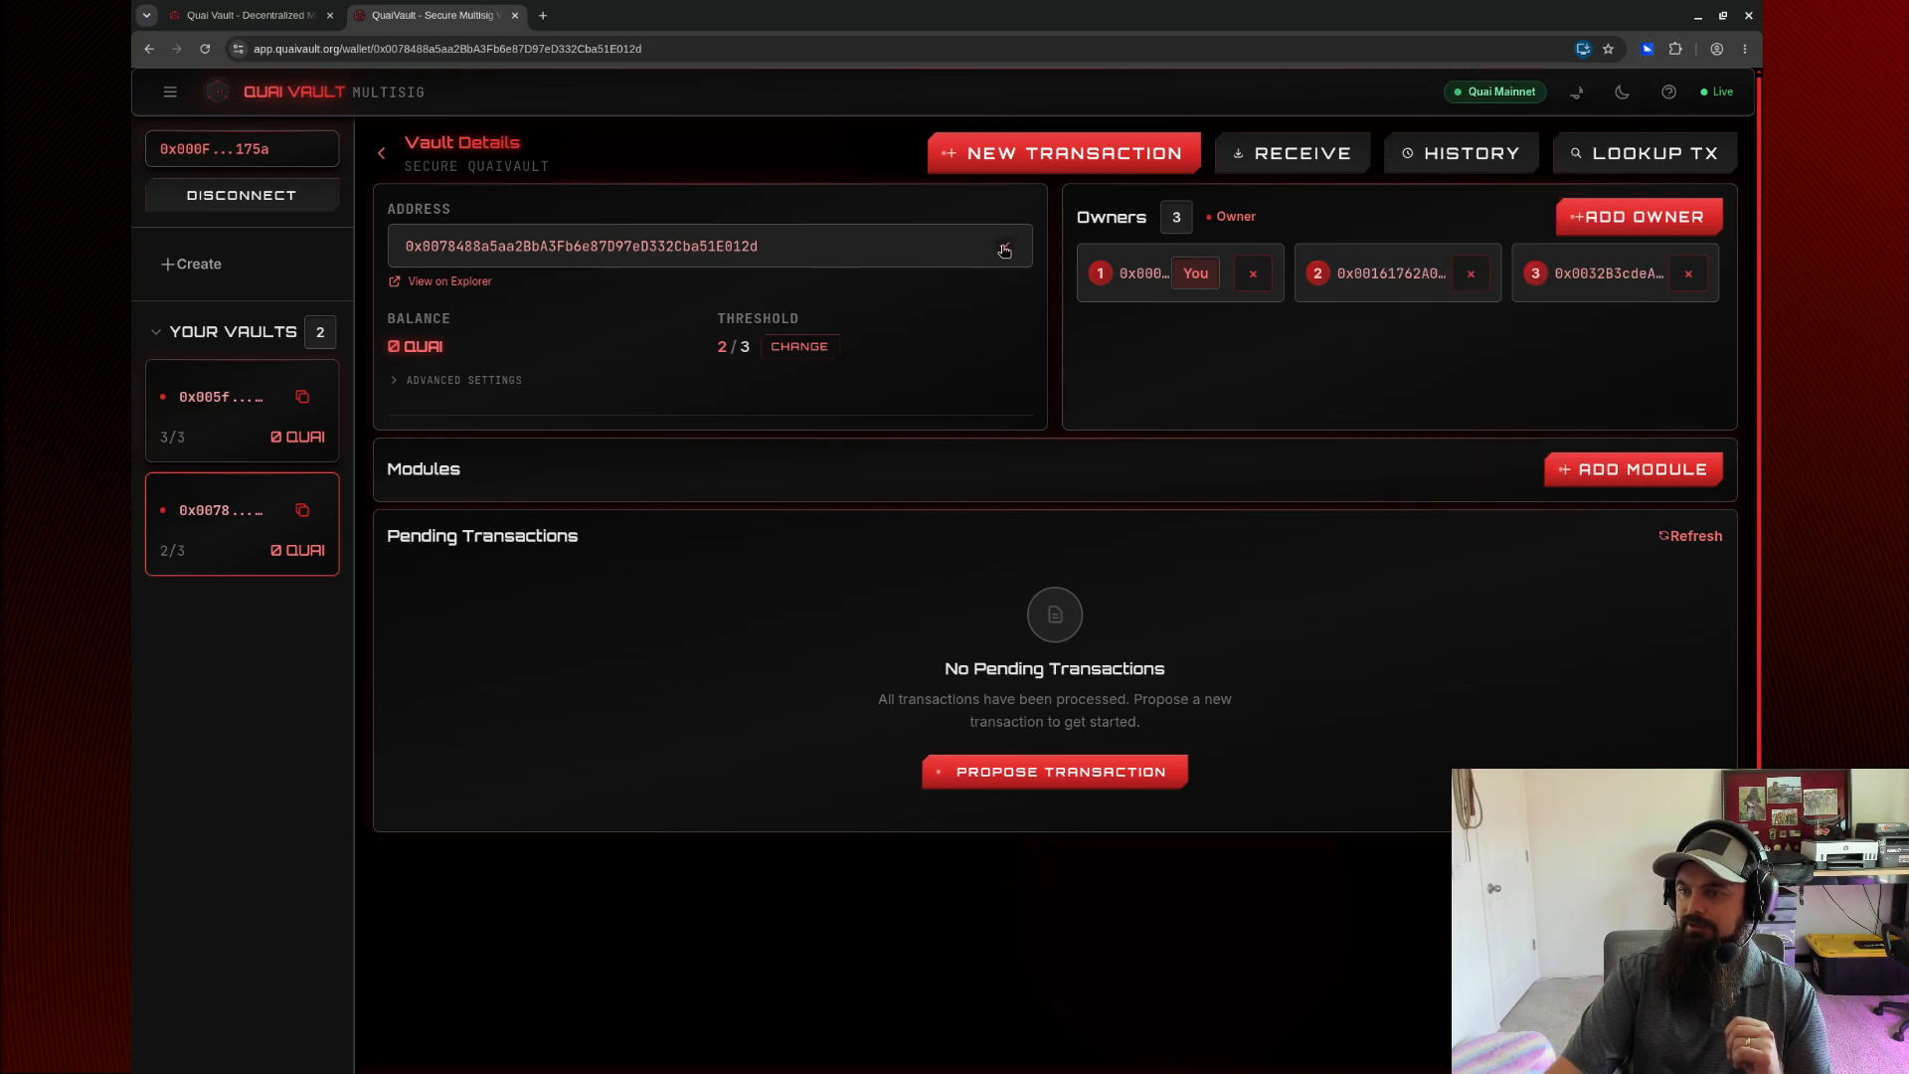
left_click(1646, 49)
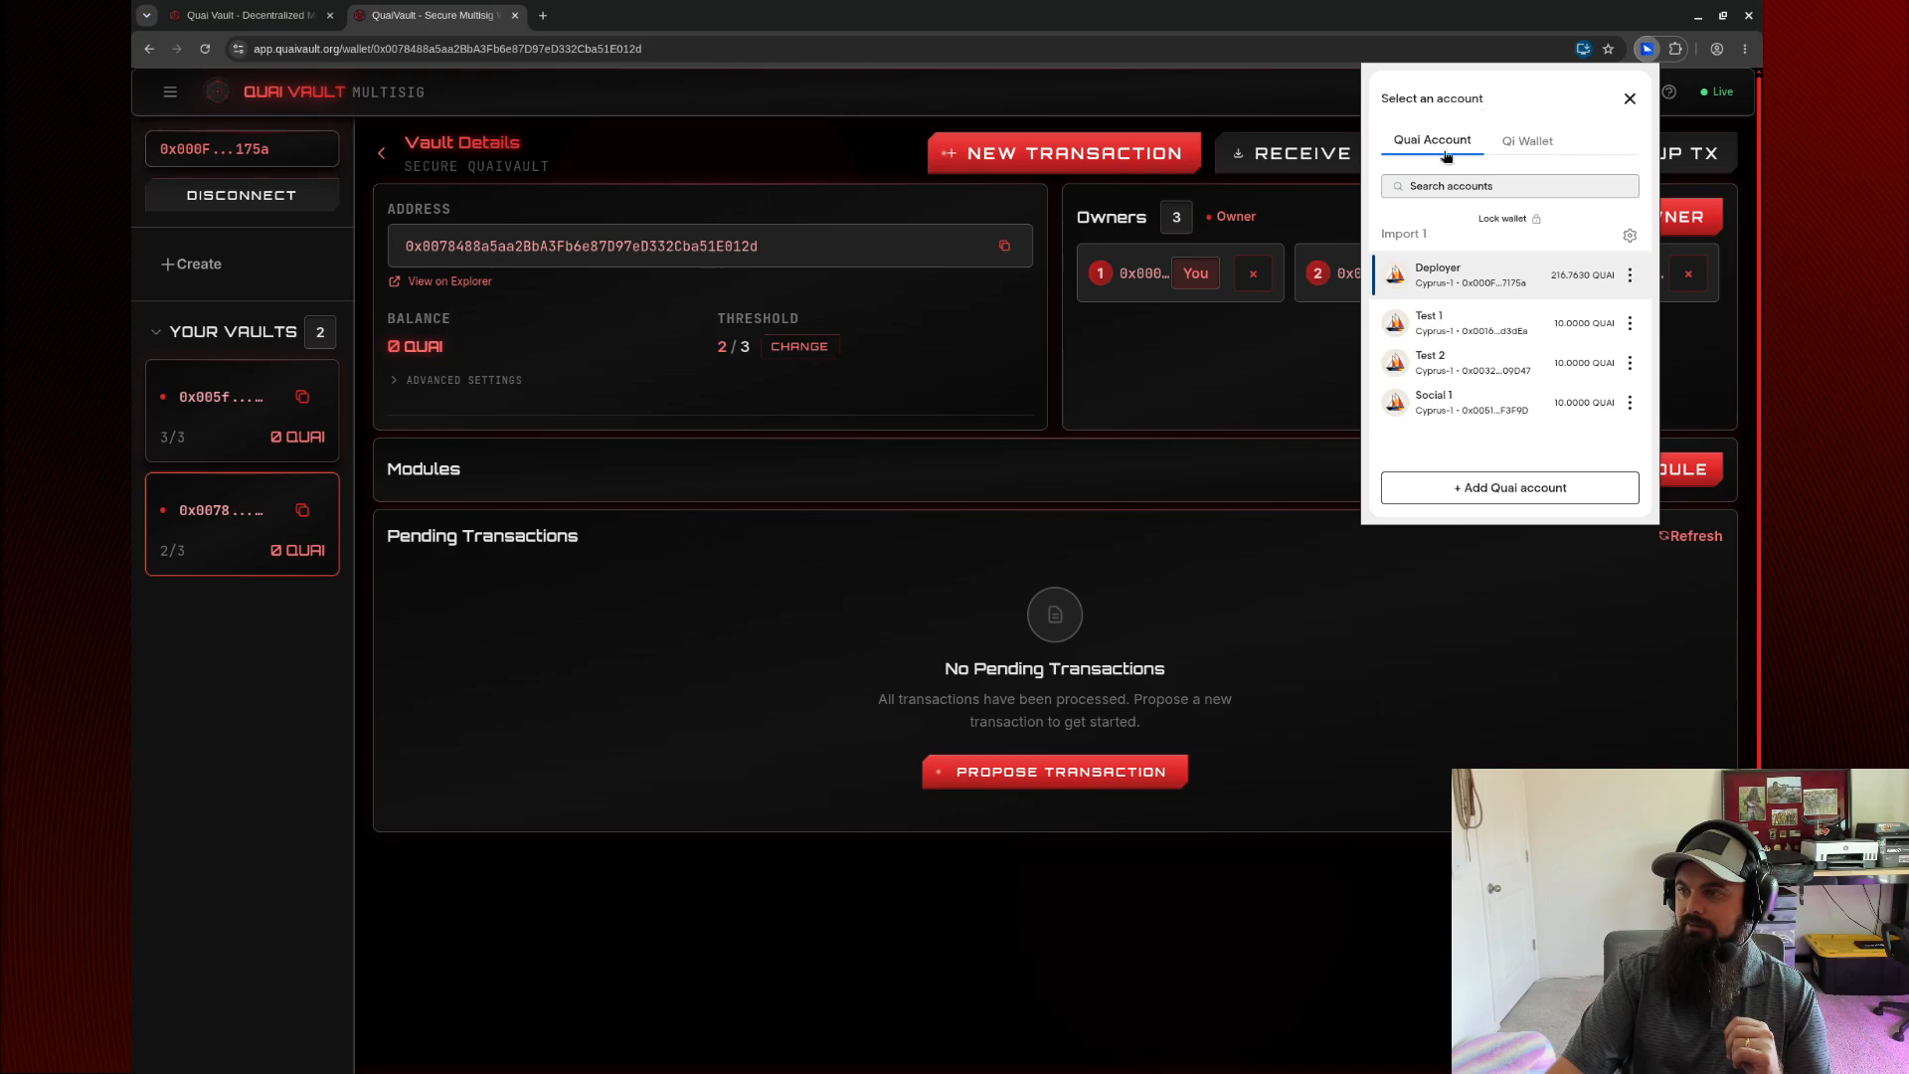
left_click(1631, 98)
left_click(1410, 219)
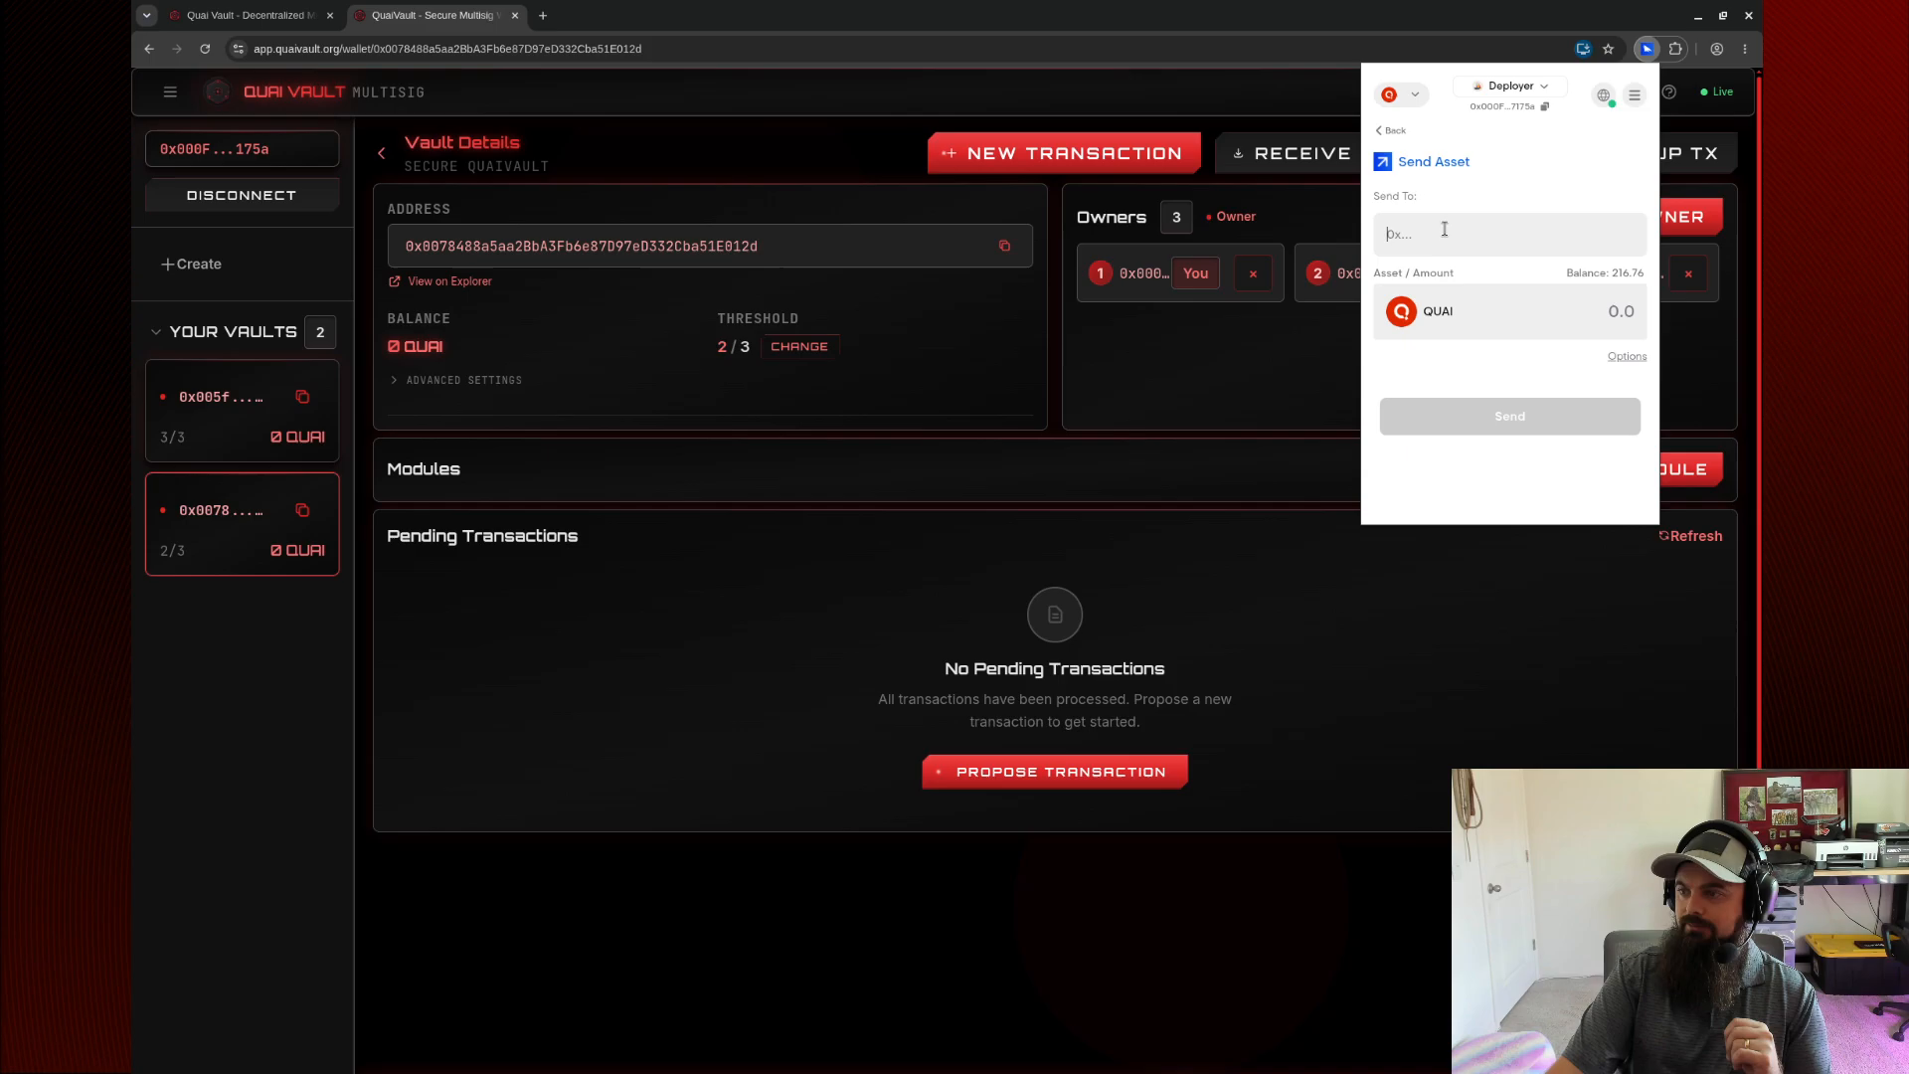
key("ctrl+v")
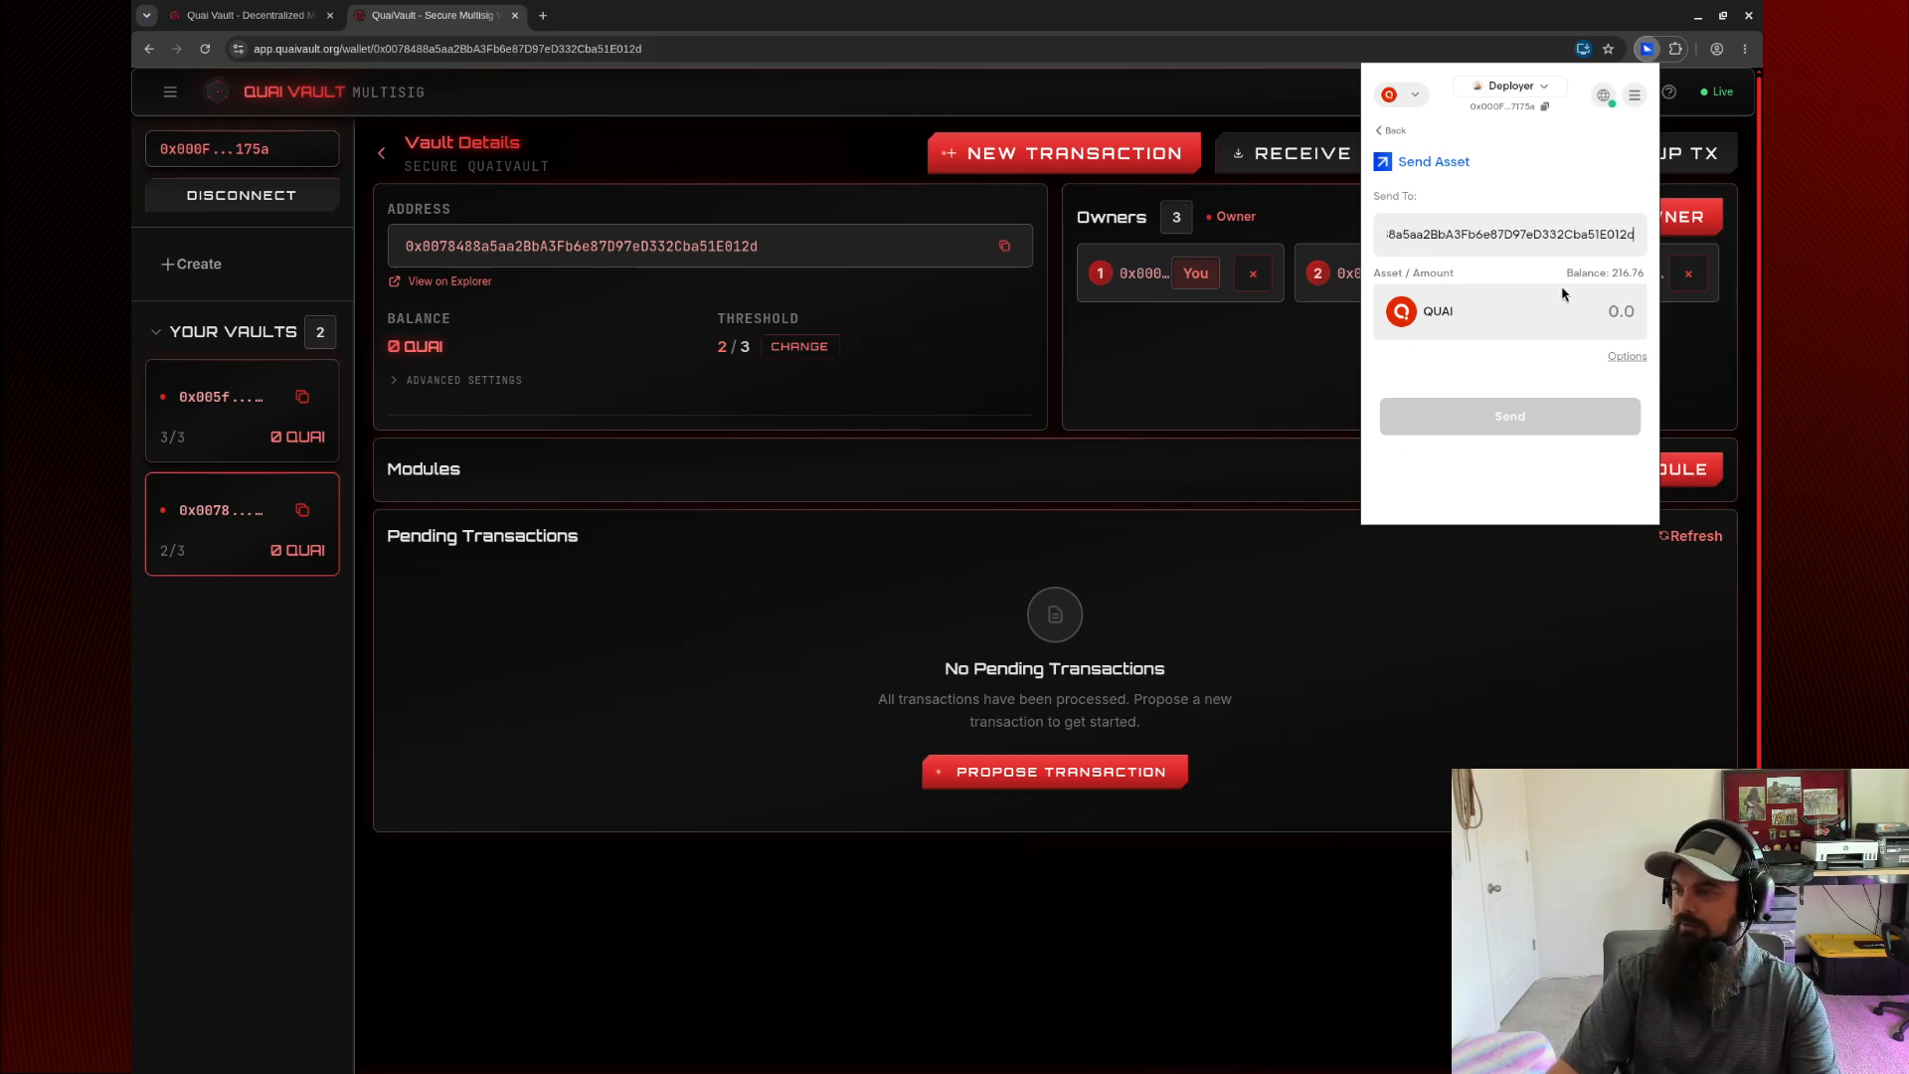
Send 10 QUAI to the vault and close the wallet.
left_click(1608, 316)
type("10")
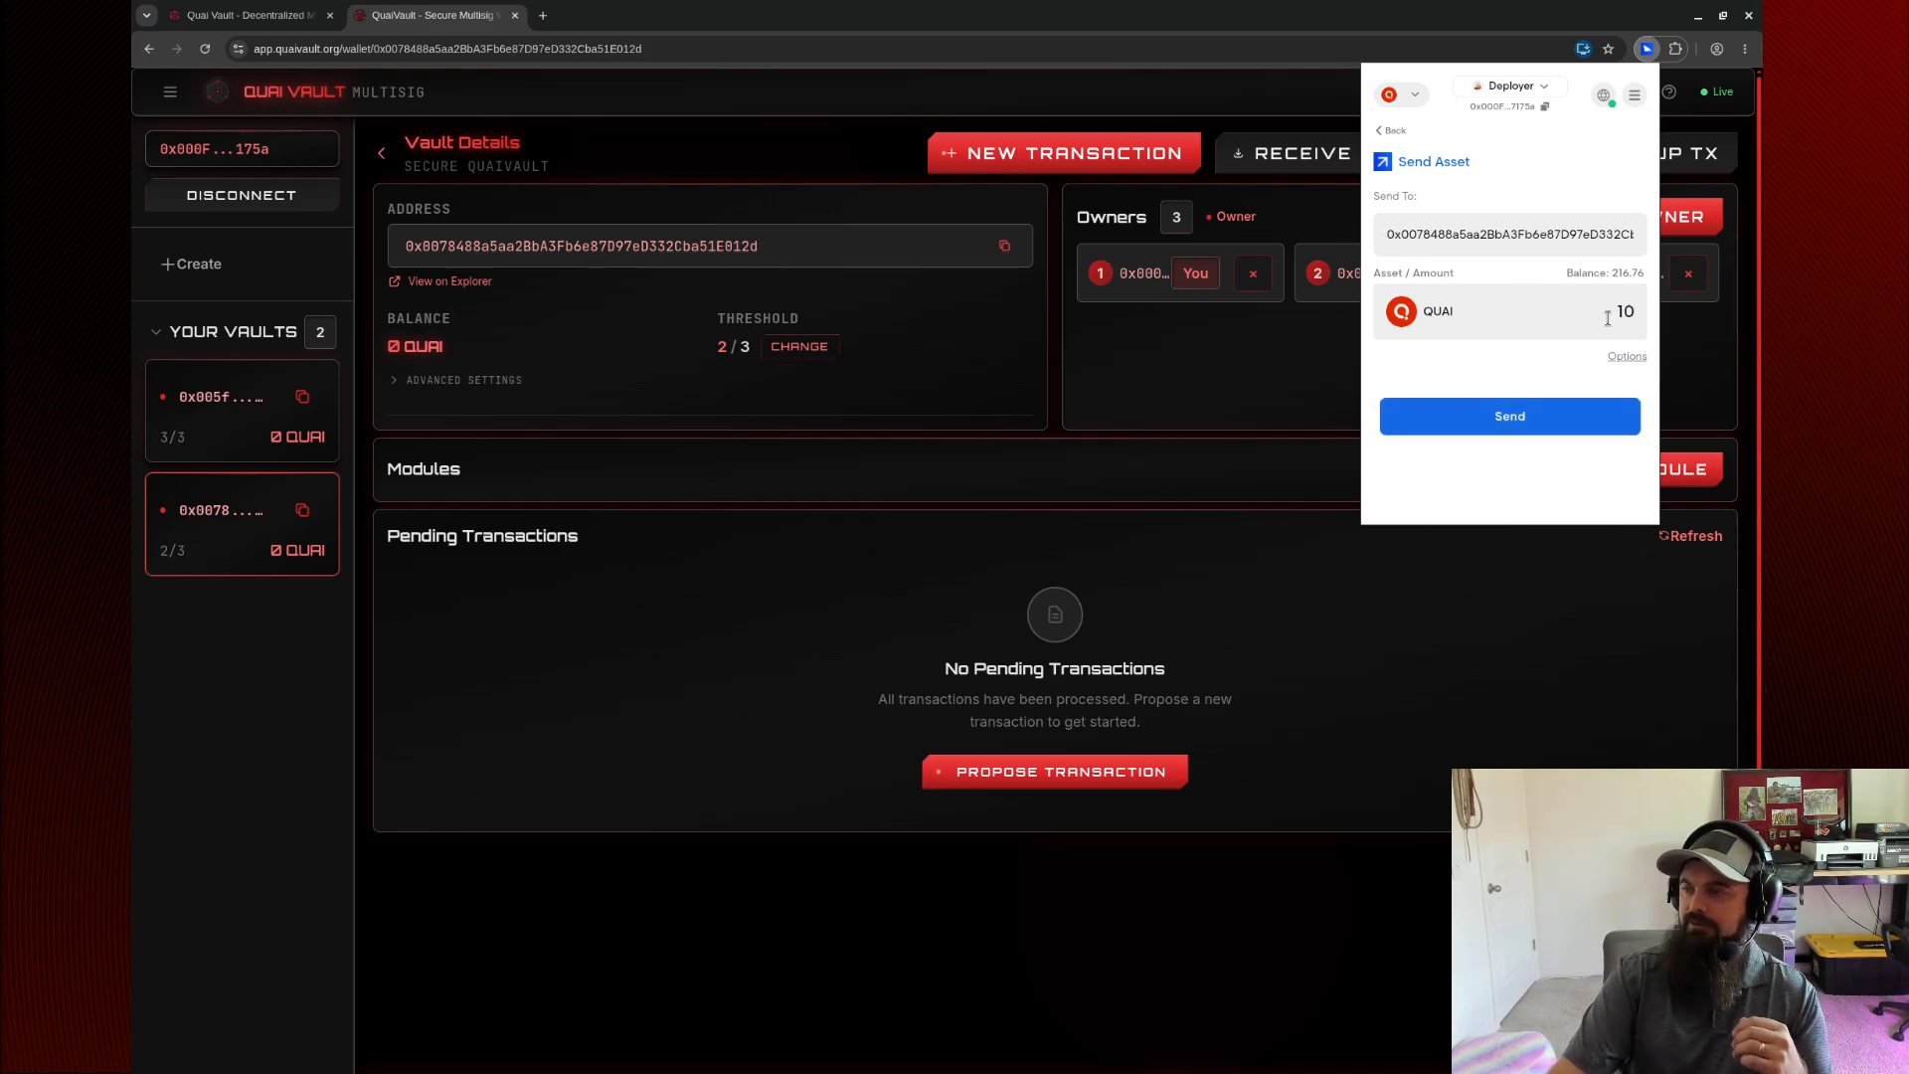
left_click(1516, 427)
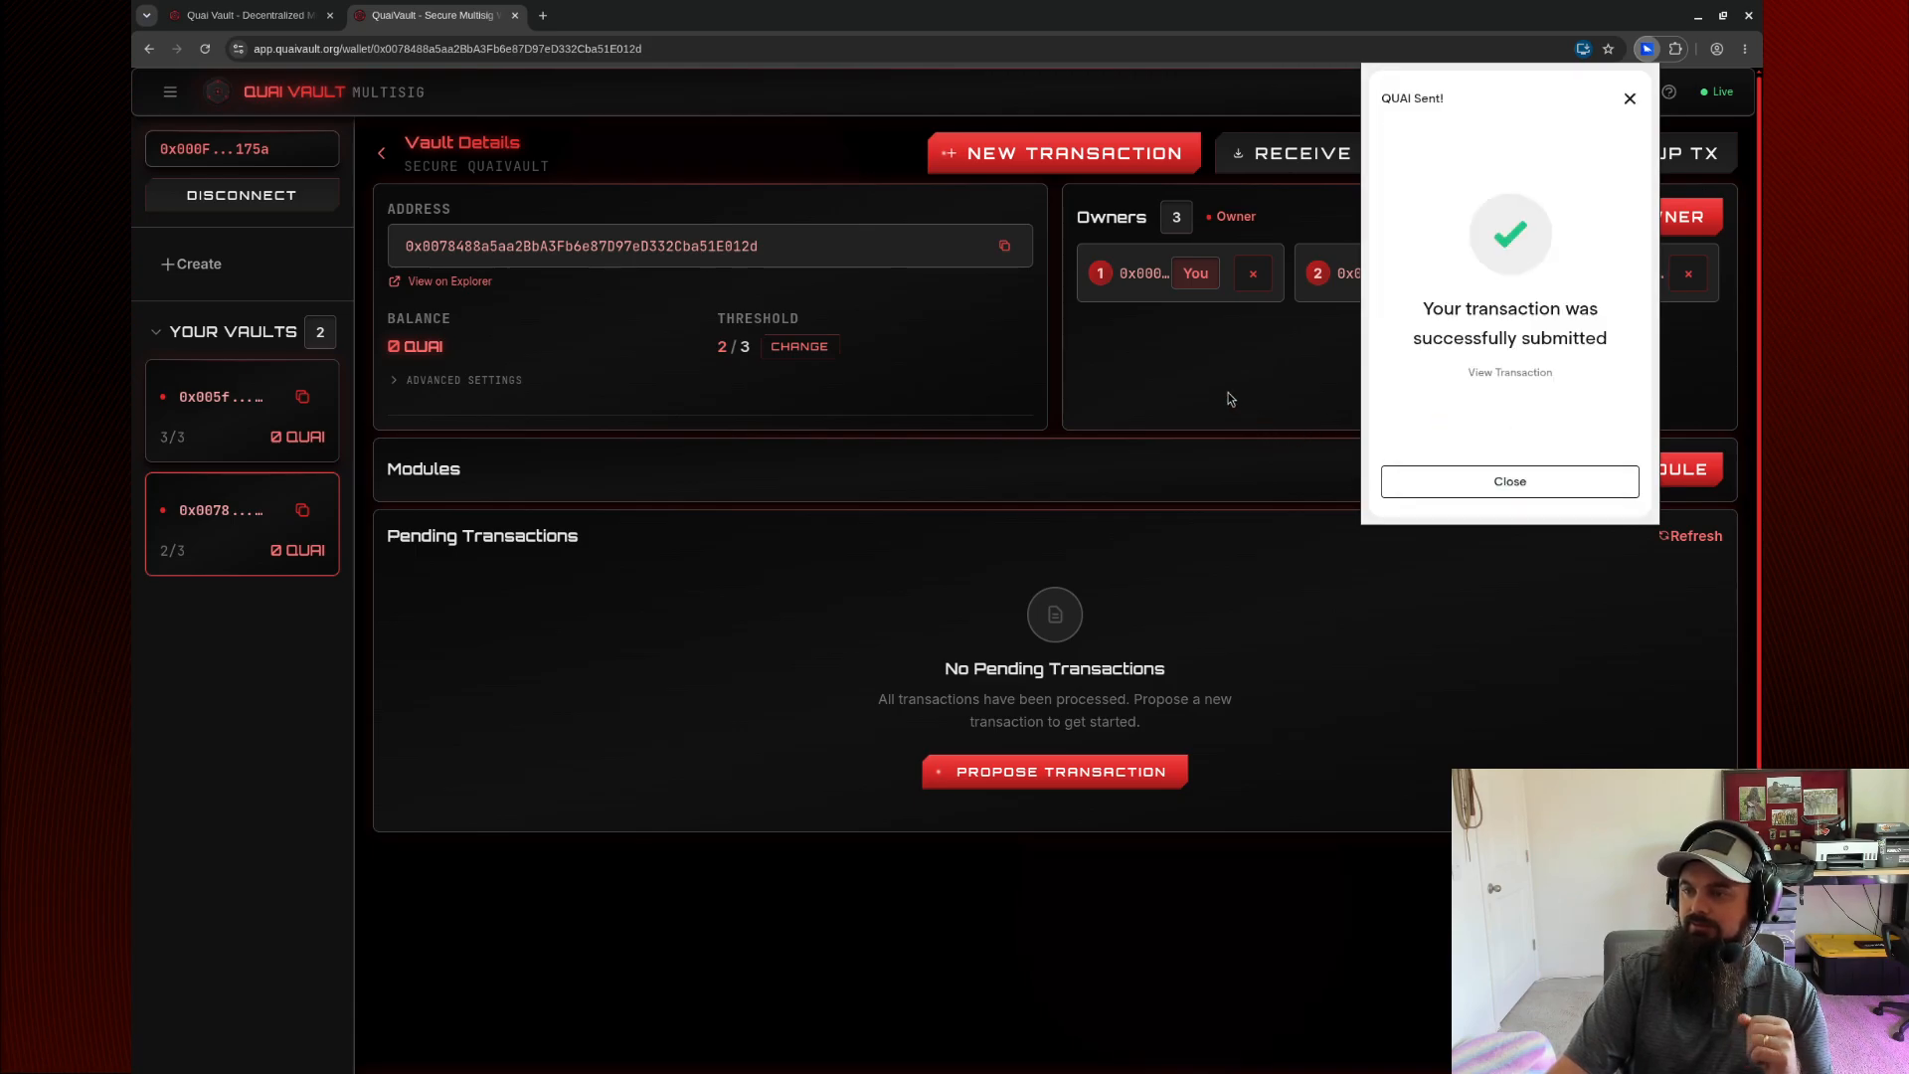
left_click(1630, 101)
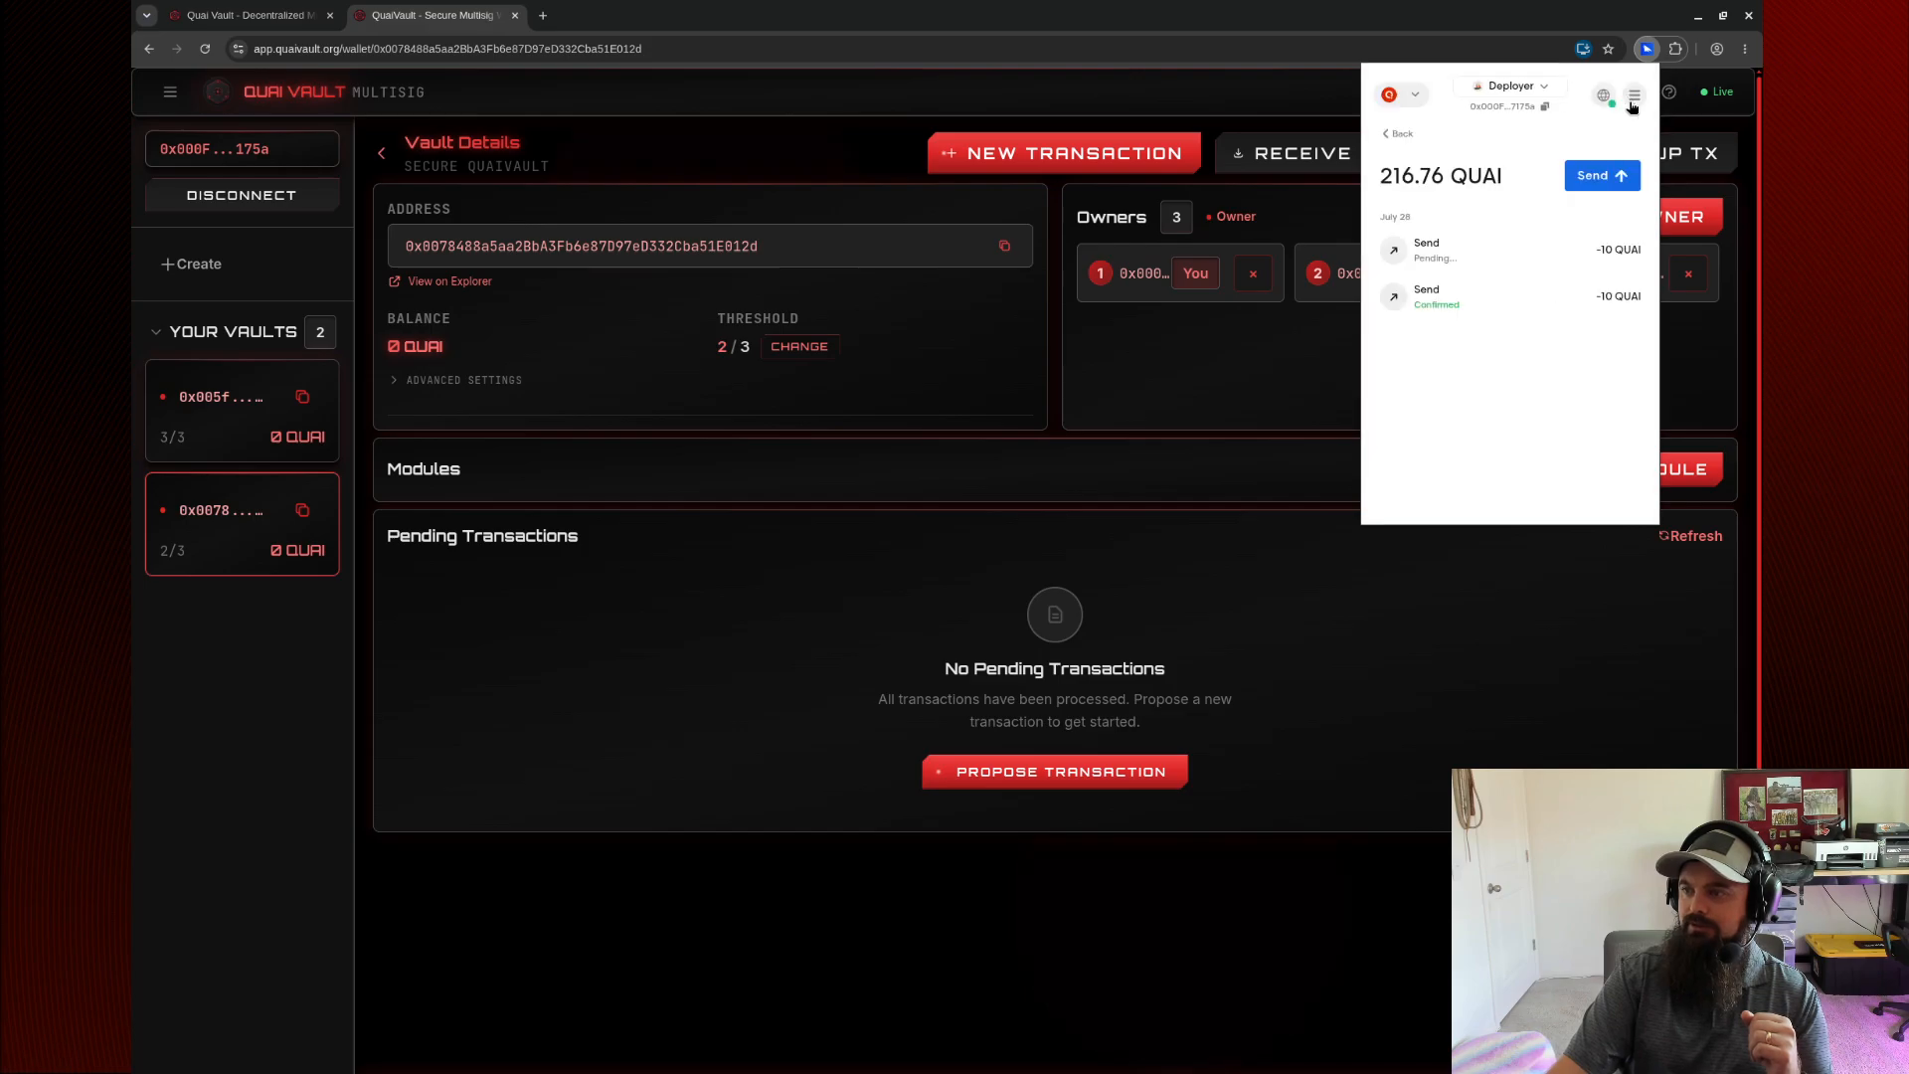
left_click(1646, 50)
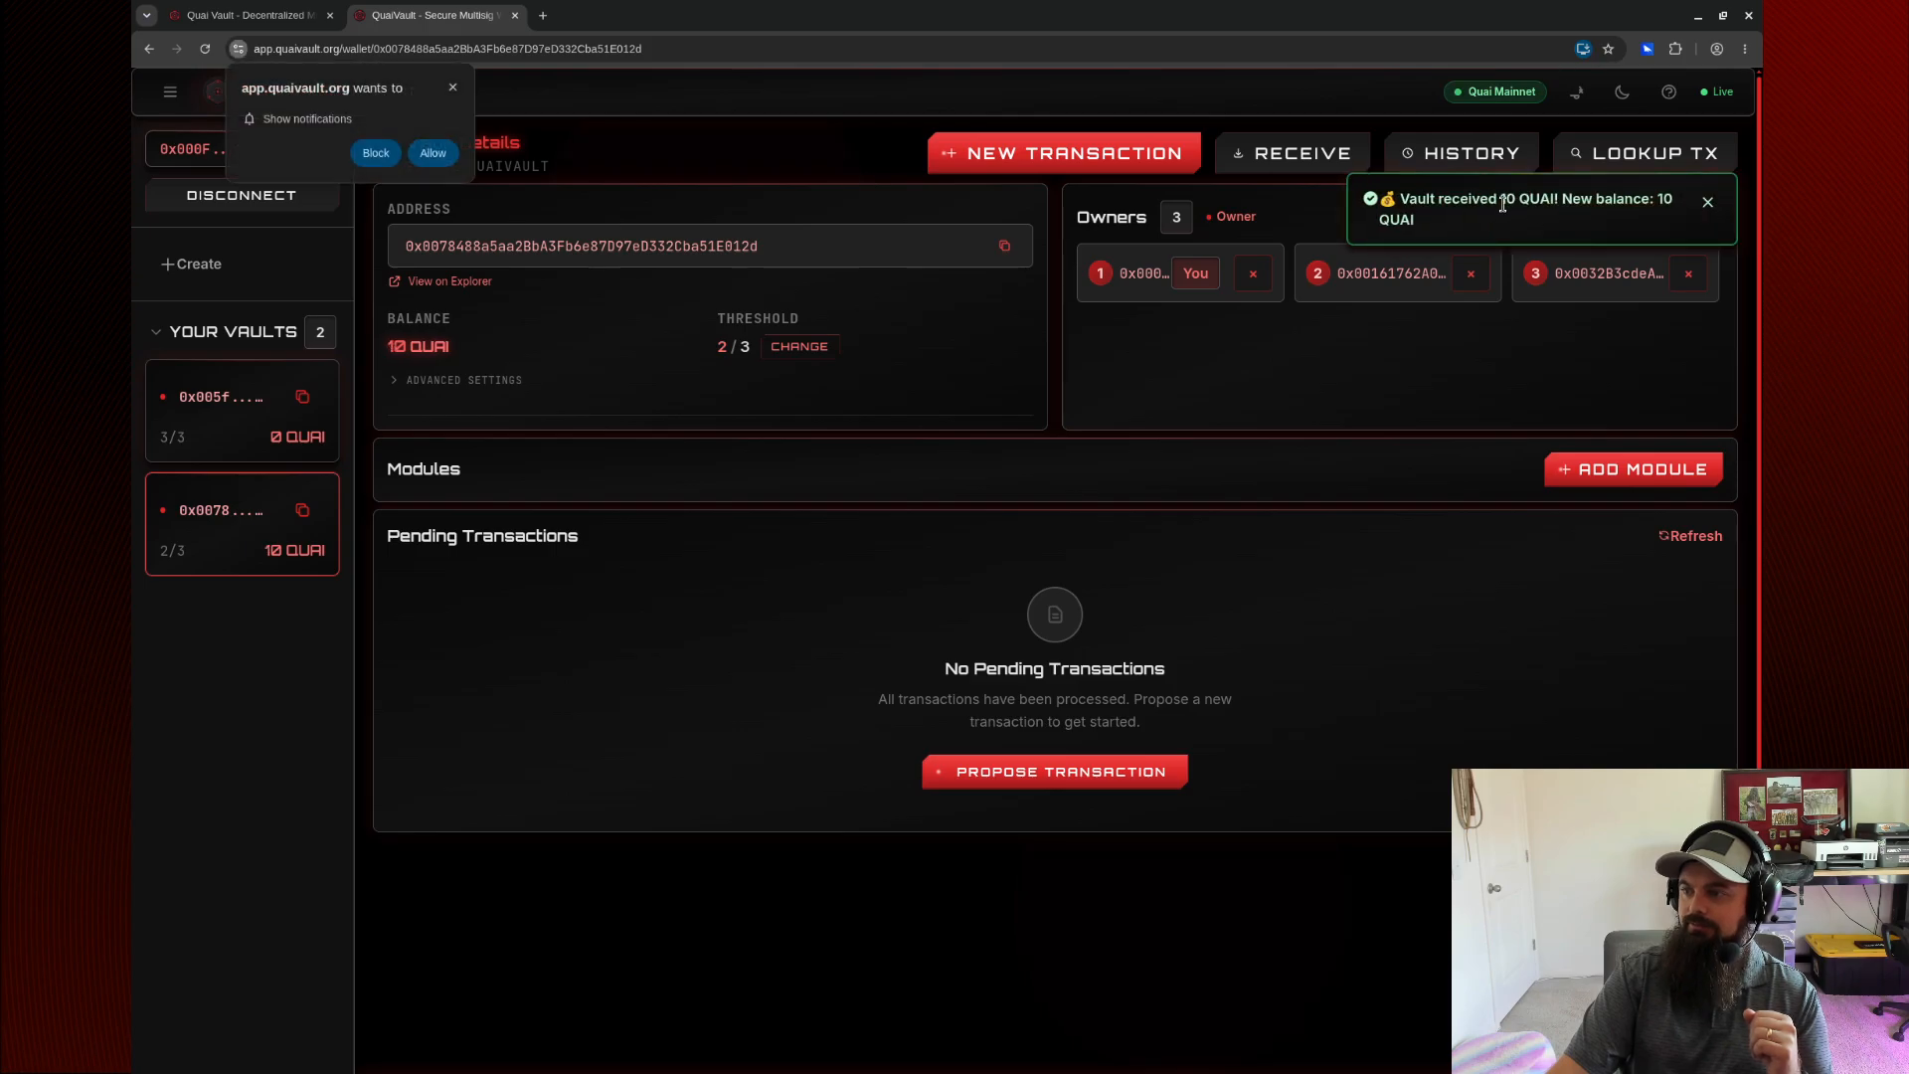
Allow the vault app to show notifications, and preview the light theme before returning to the dark one.
left_click(431, 153)
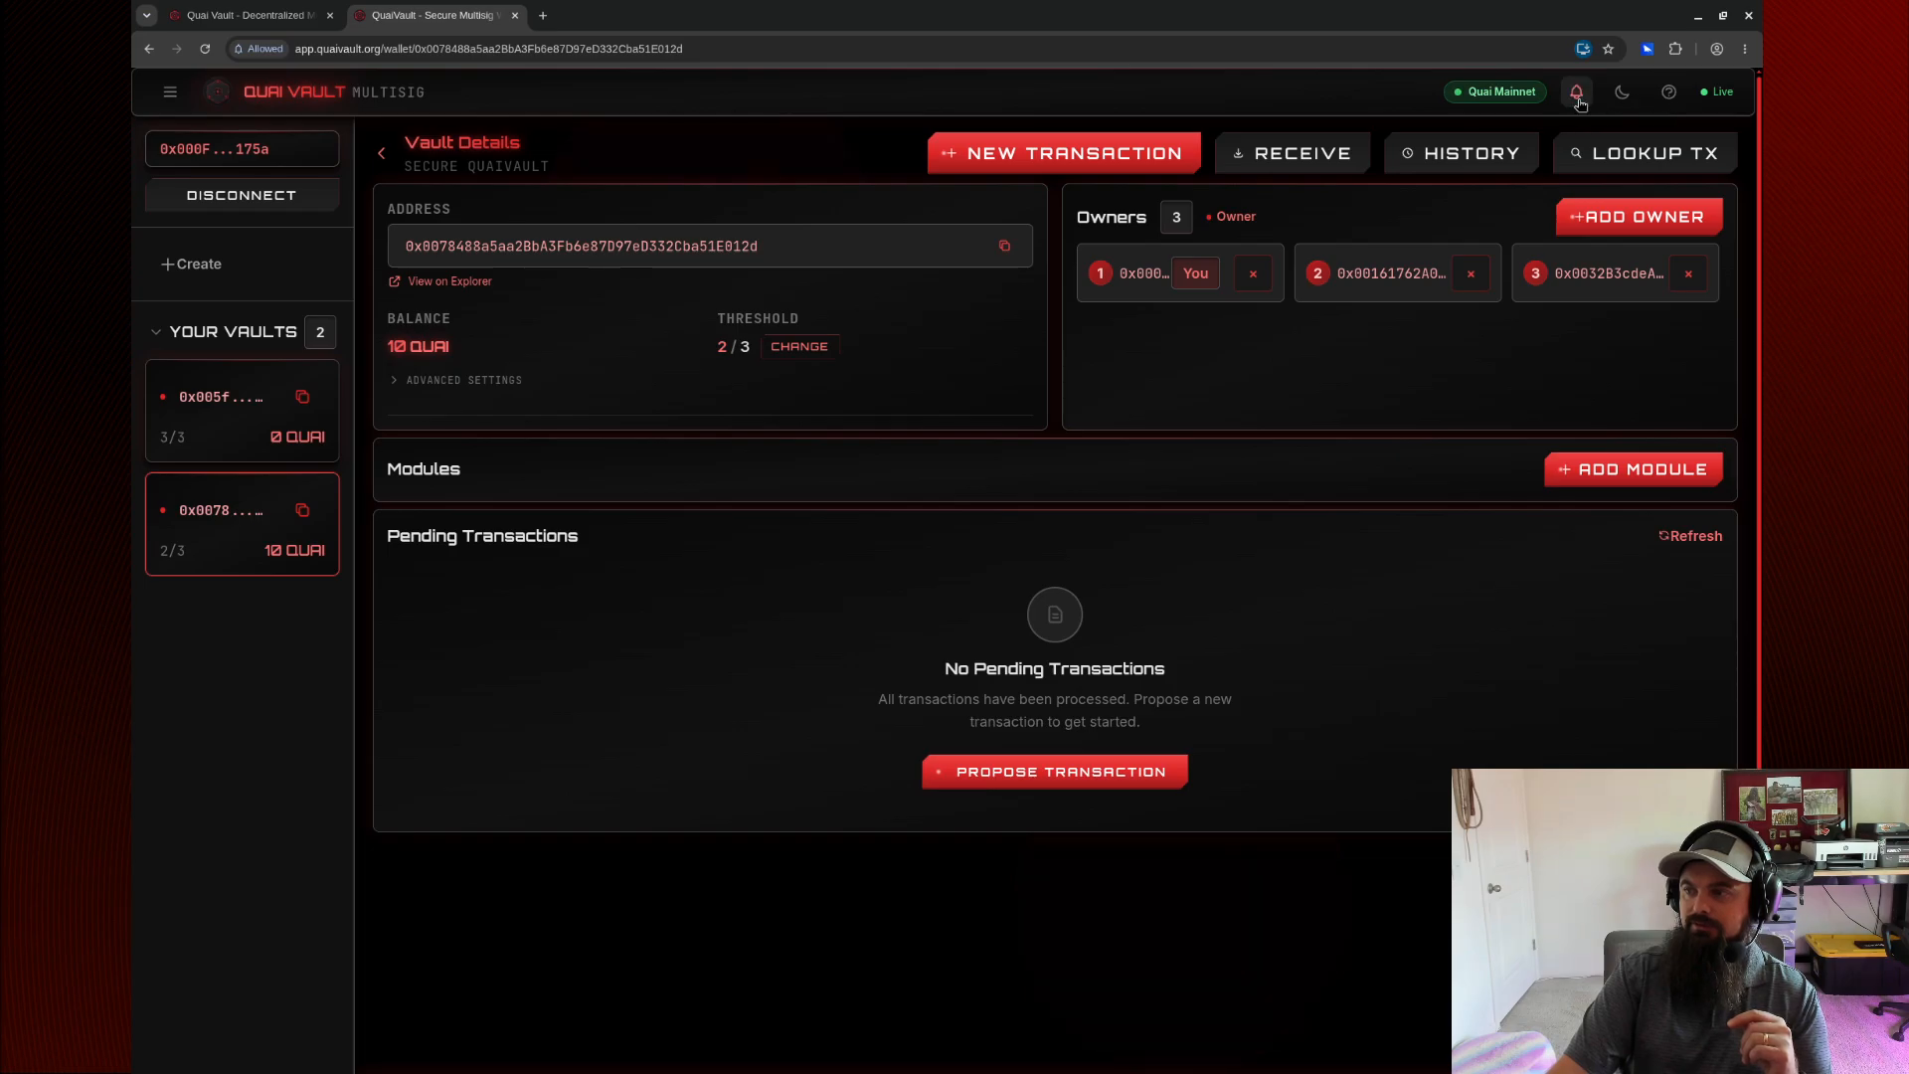
left_click(1622, 97)
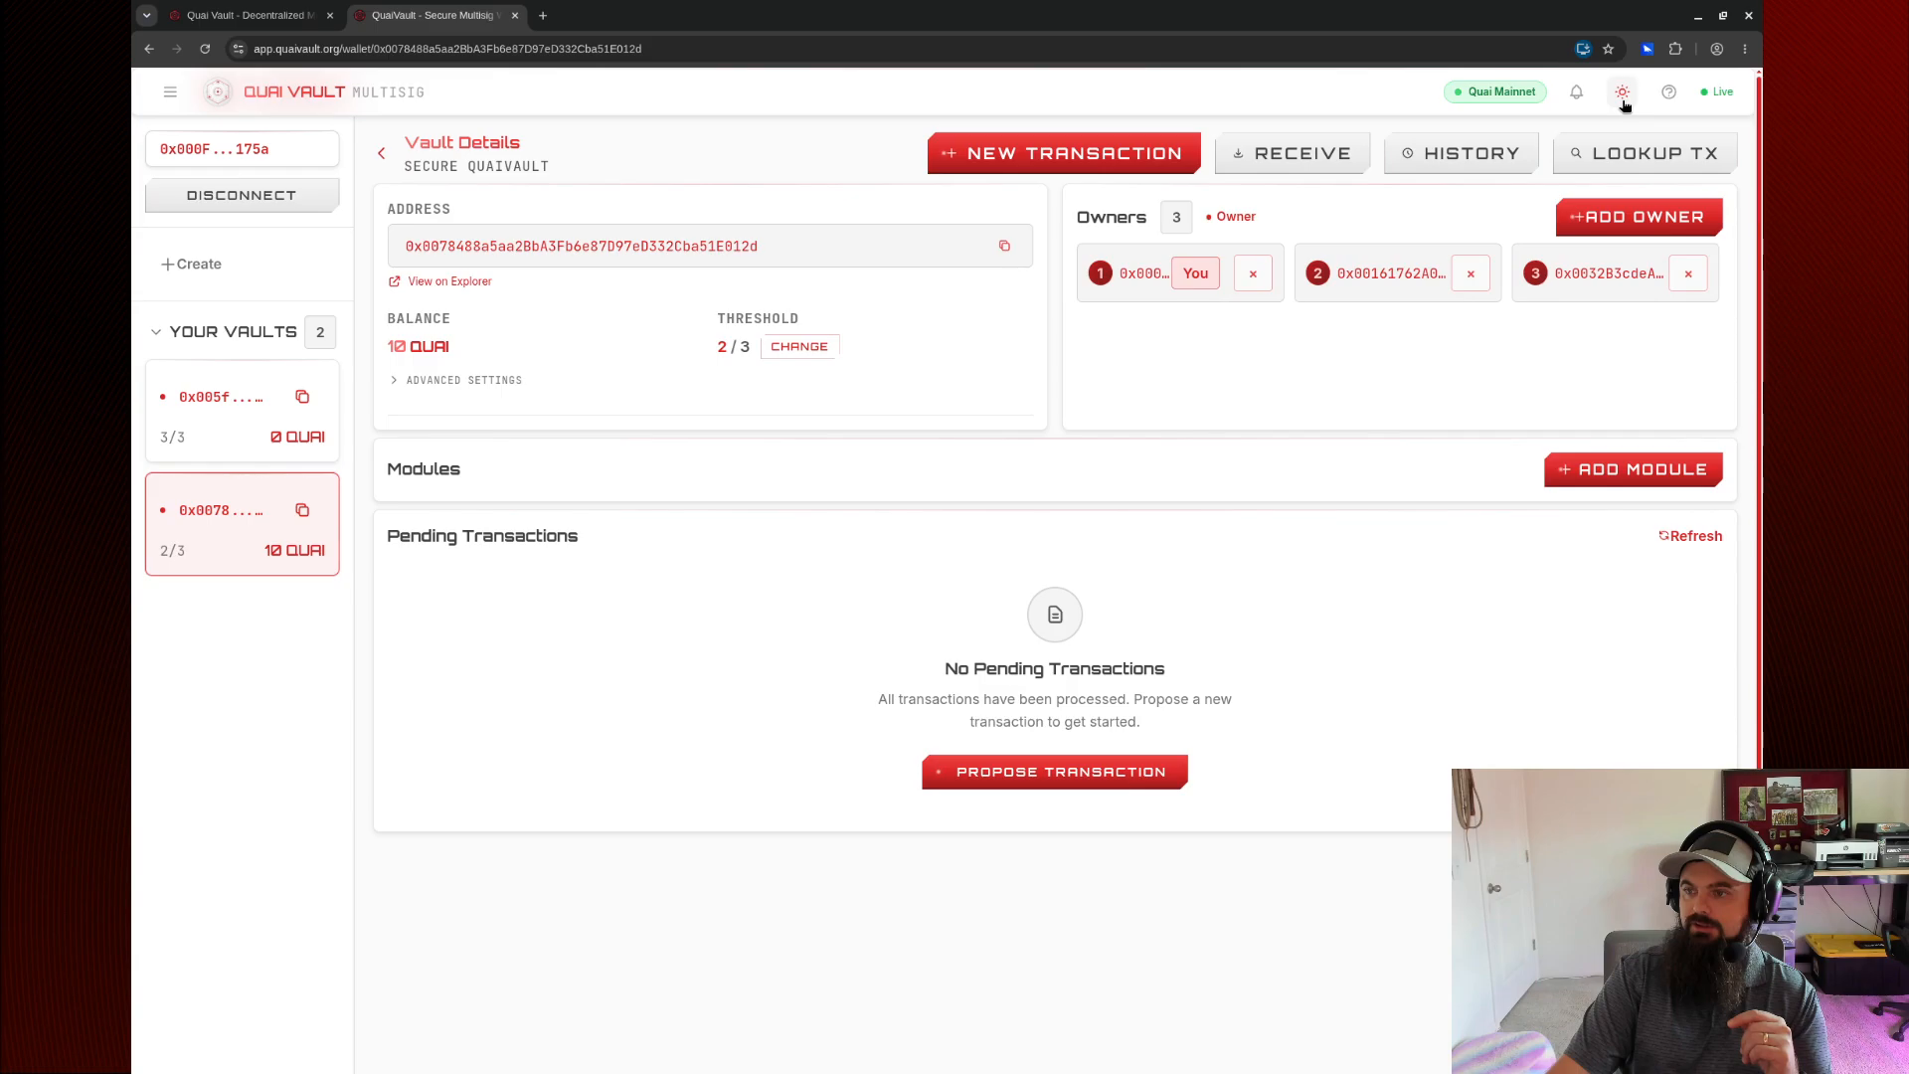
left_click(1622, 94)
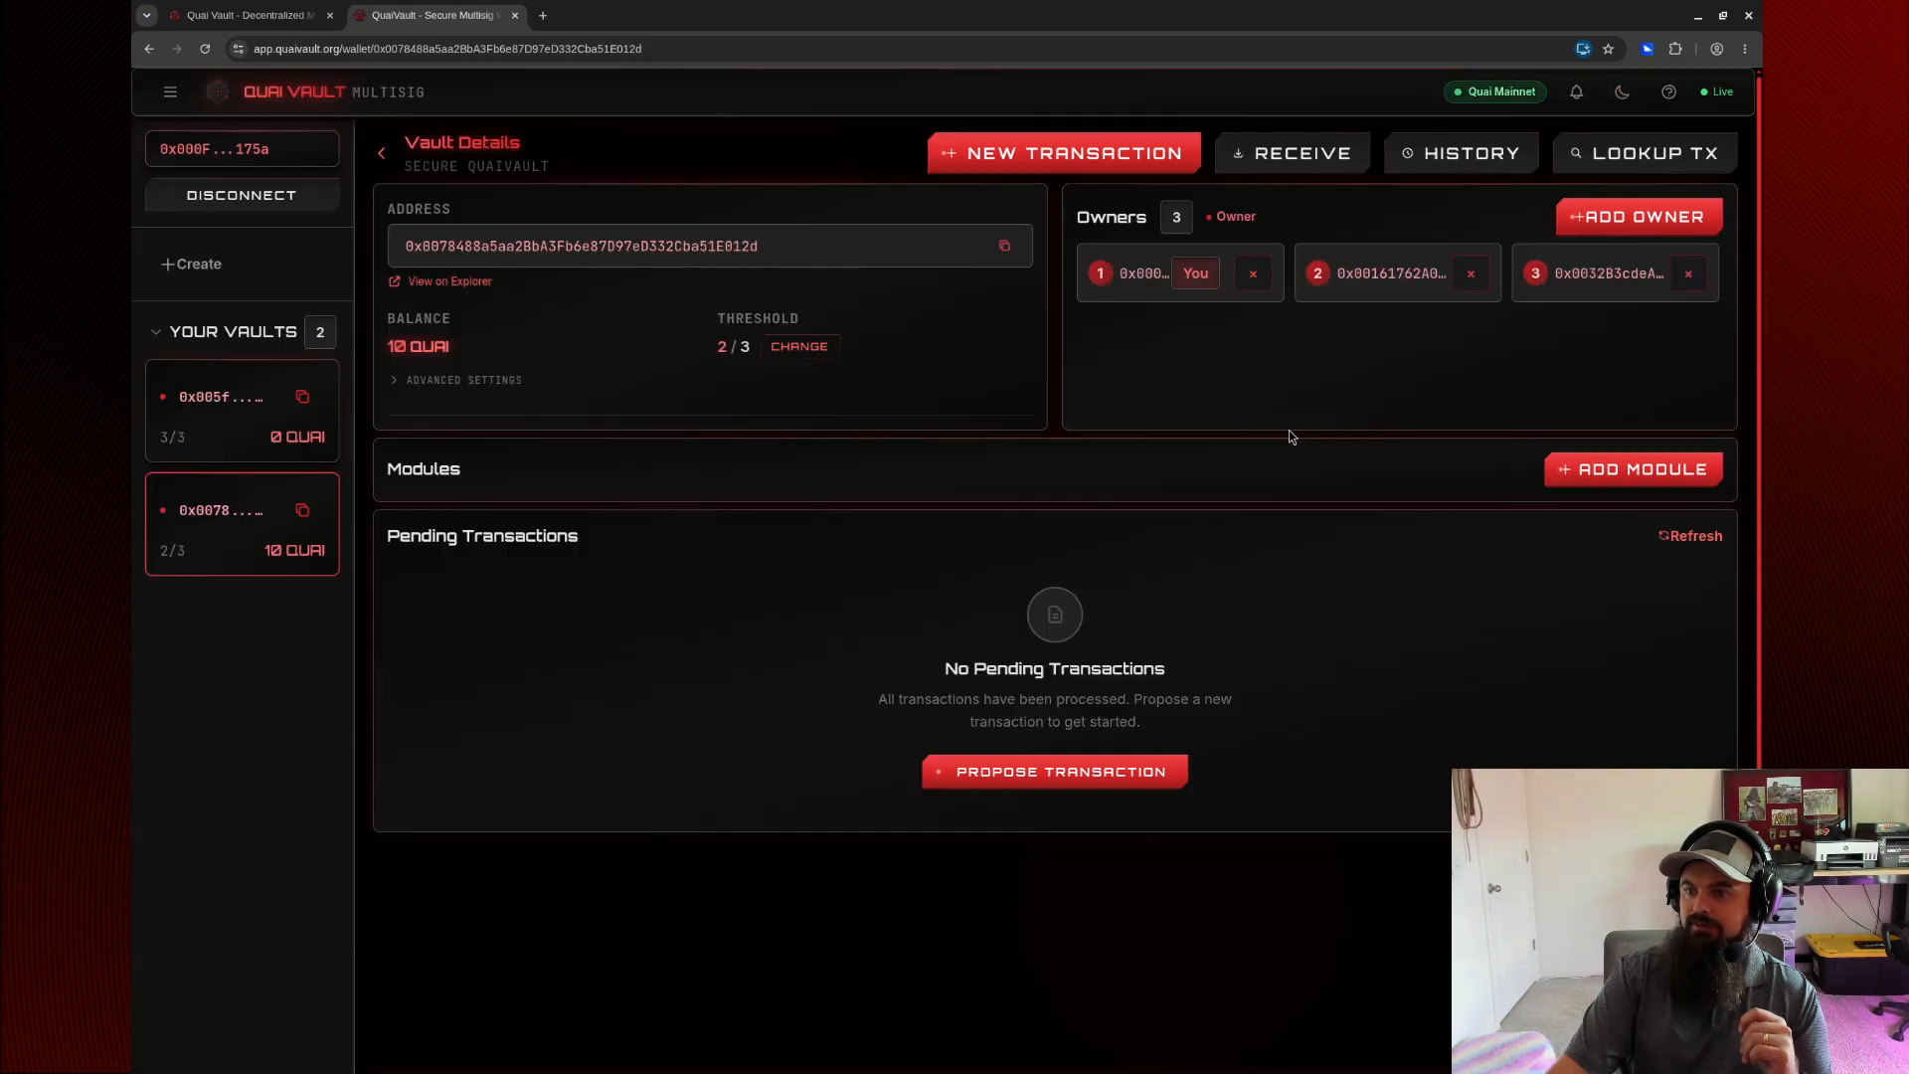
Highlight the new vault's balance, and reload the Quai Vault home page to check the Active Vaults and Total Secured figures.
triple_click(393, 344)
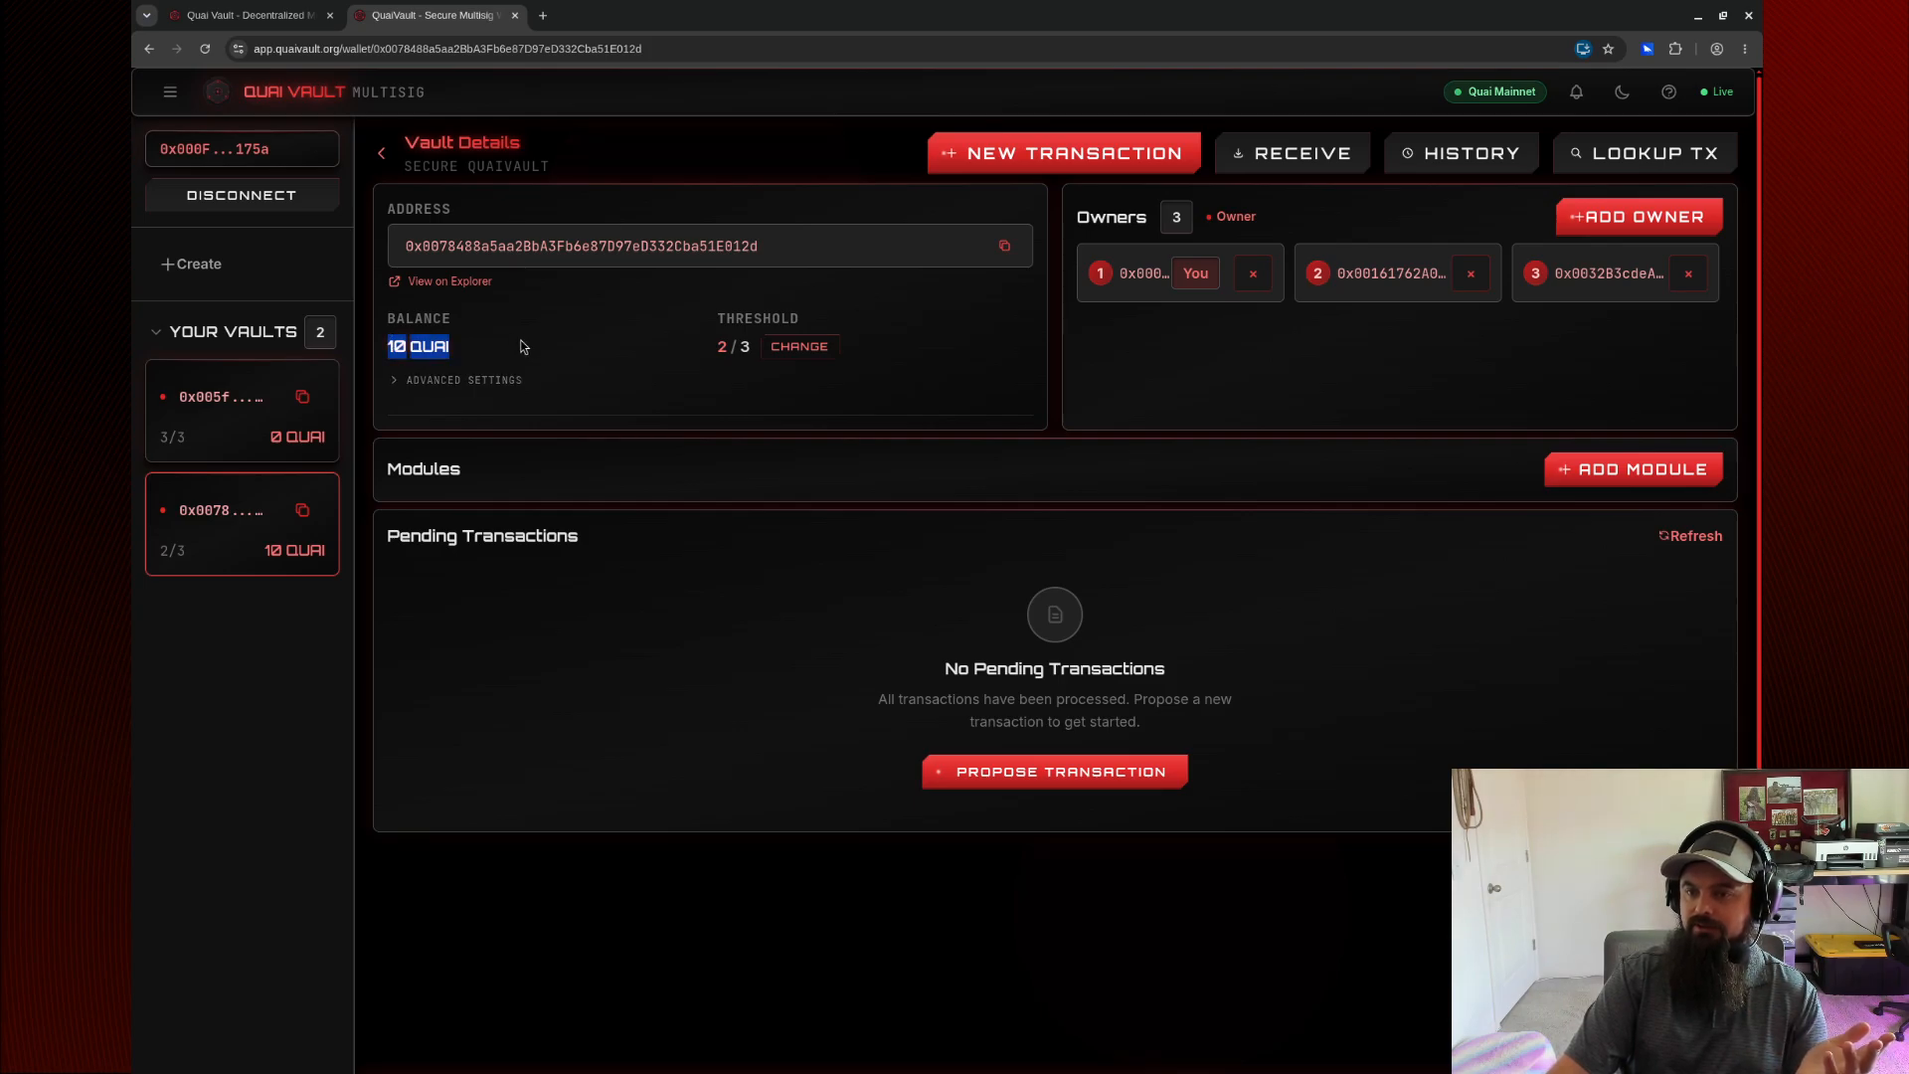
left_click(523, 344)
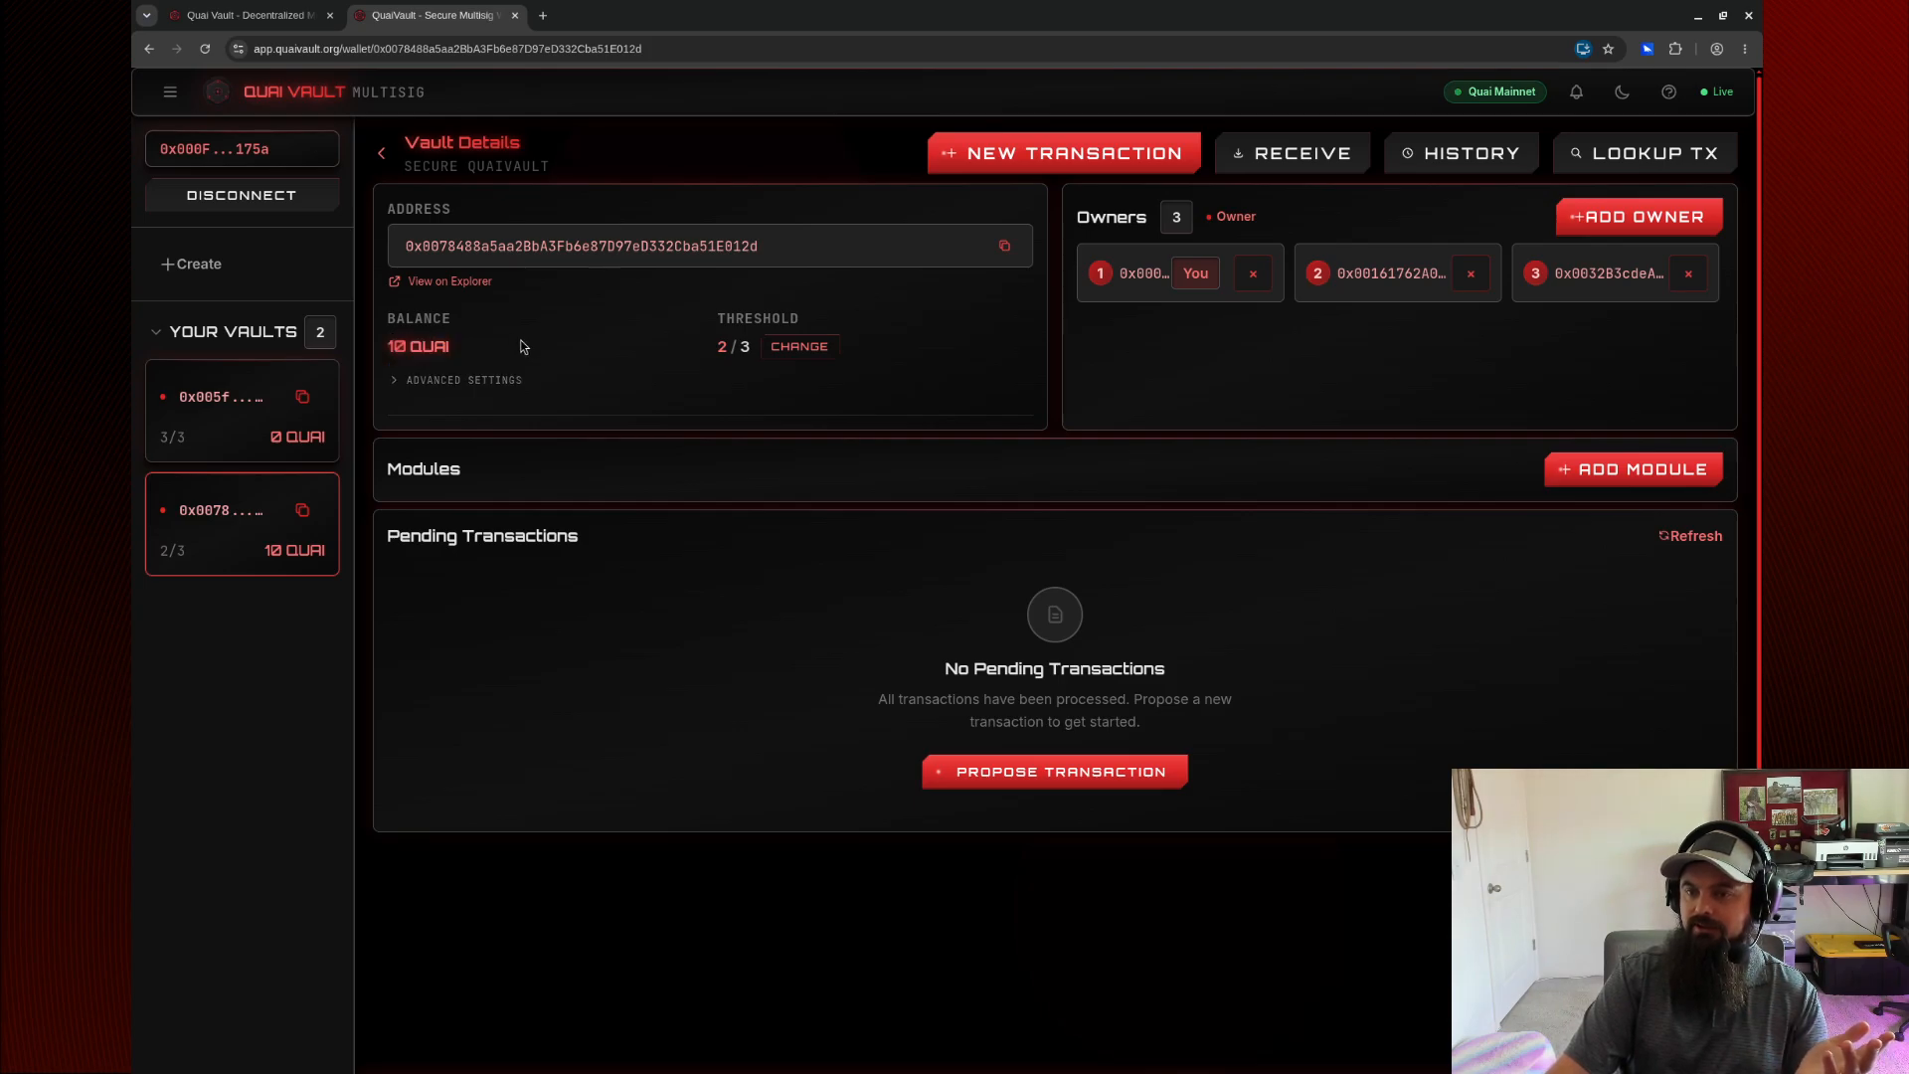
left_click(280, 22)
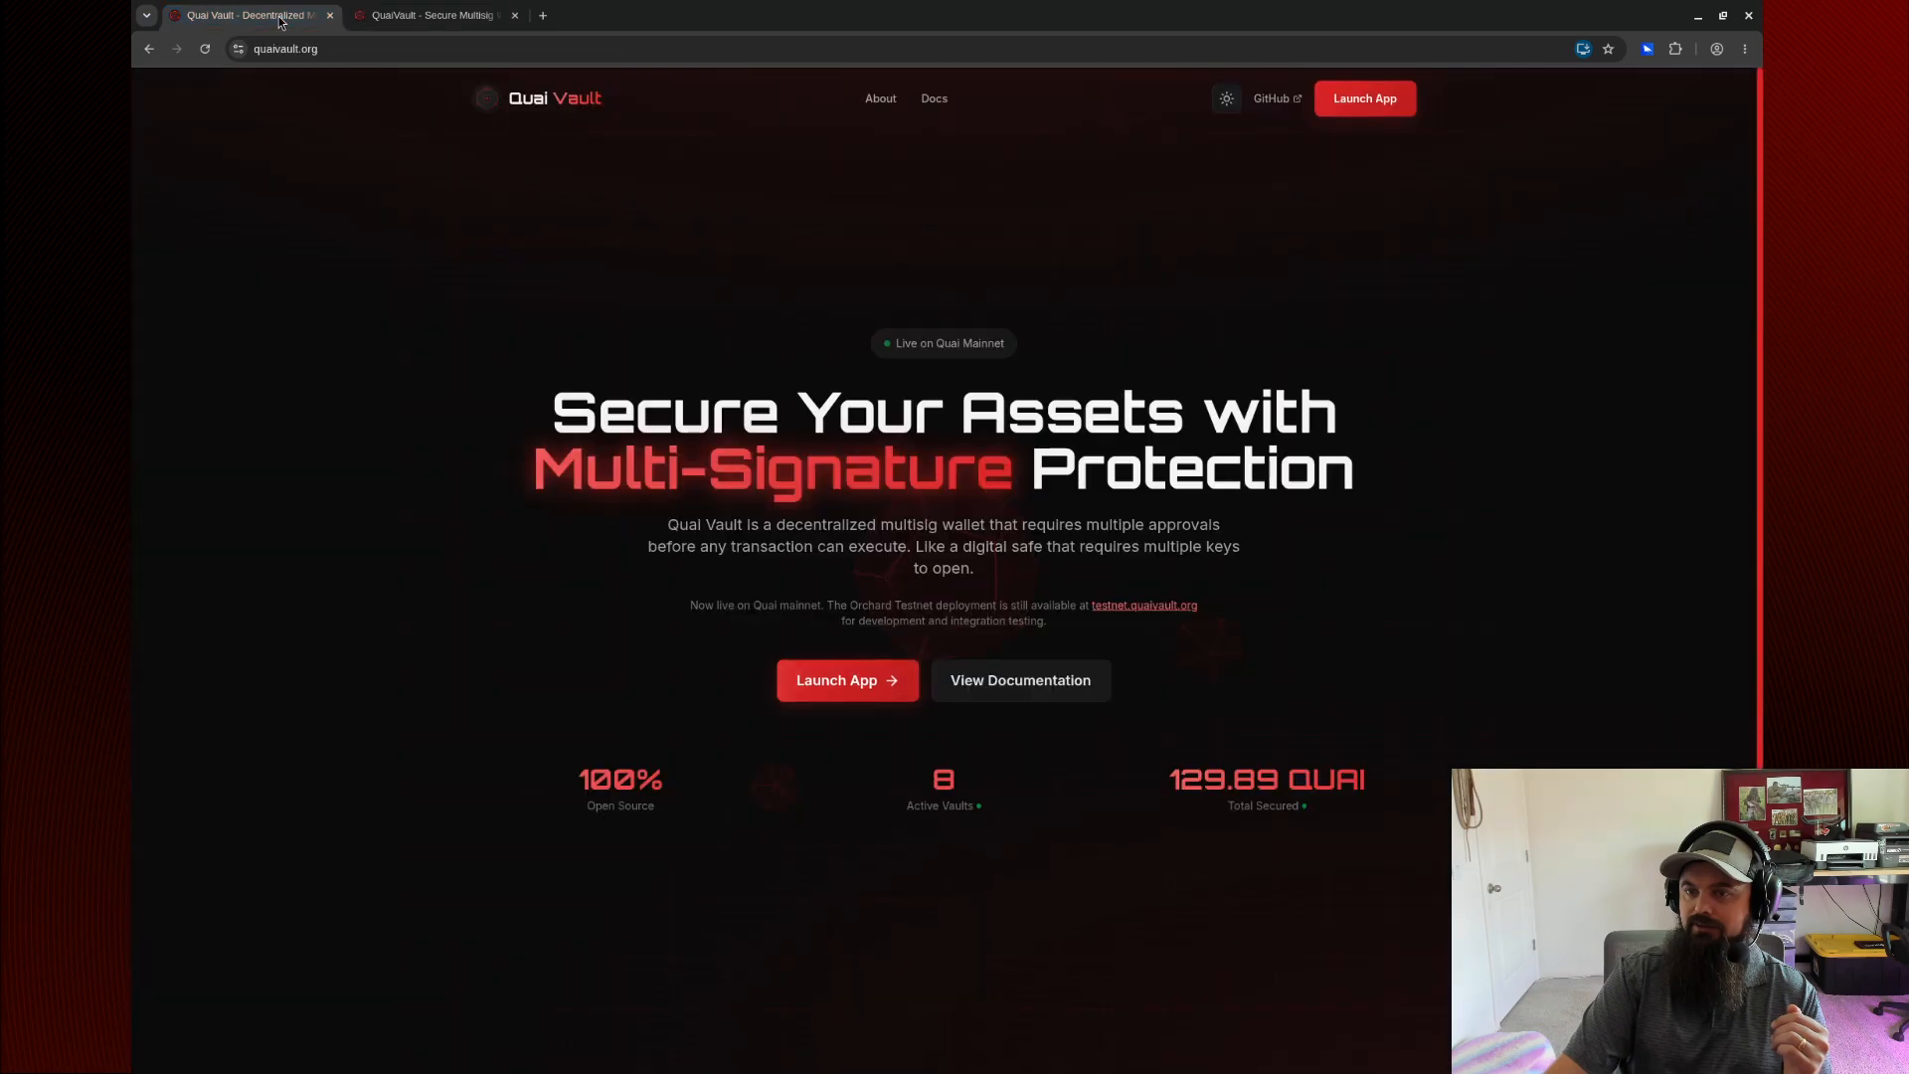
left_click(205, 55)
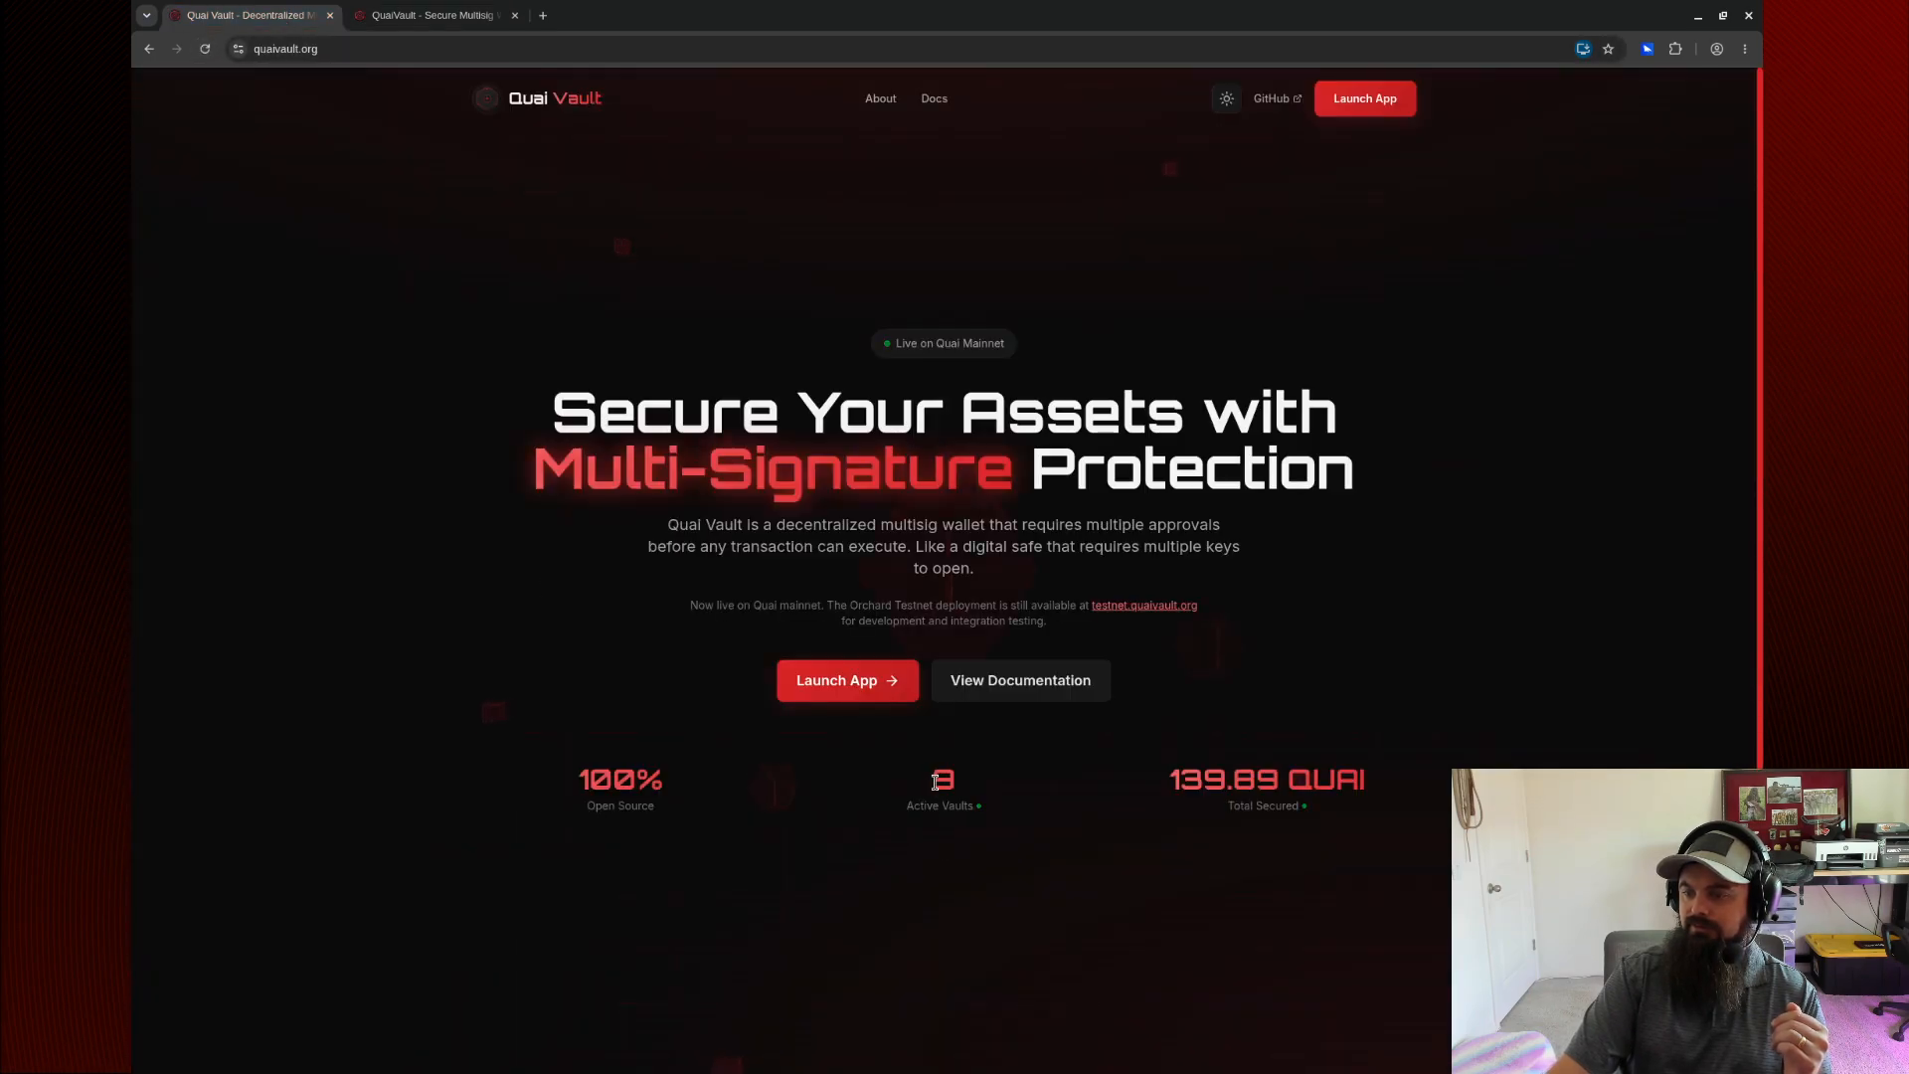
double_click(937, 788)
double_click(1175, 779)
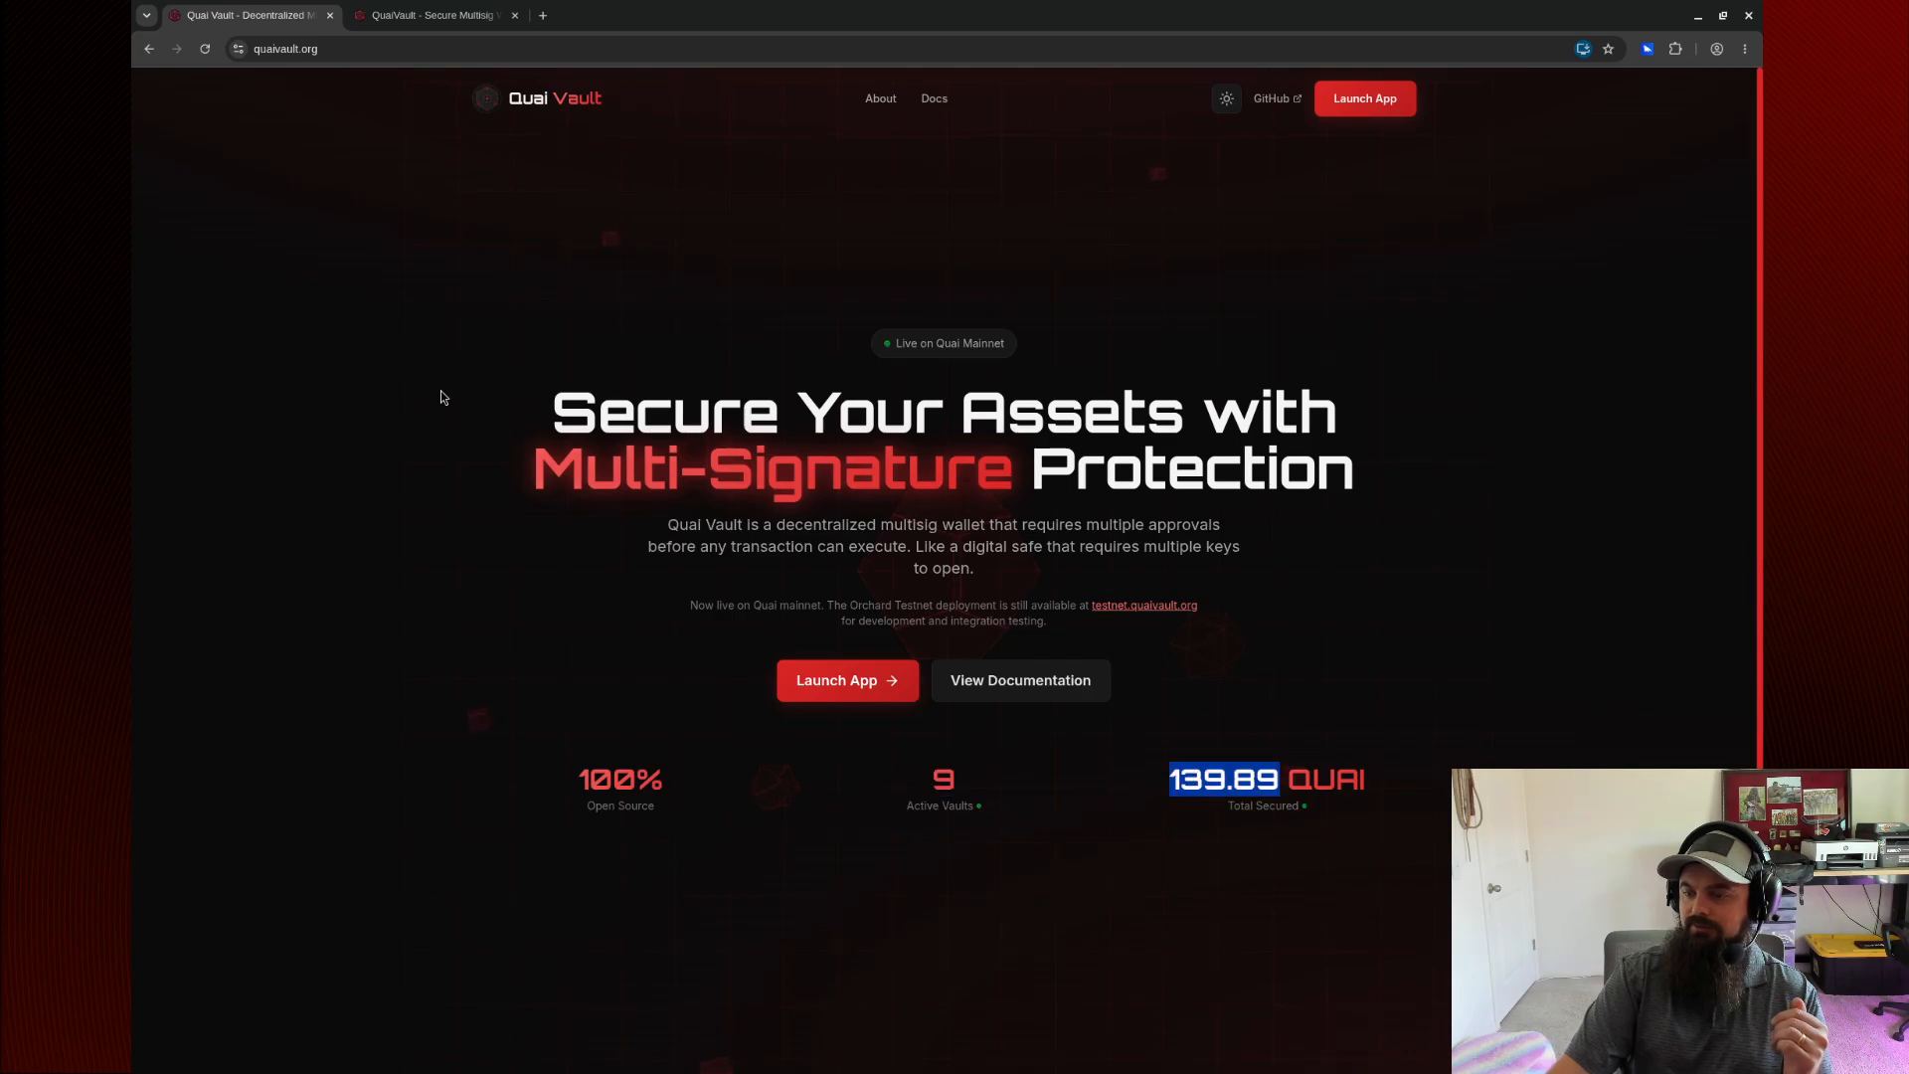
Return to the vault's details page, view its receive QR code, and briefly expand the advanced settings.
left_click(464, 10)
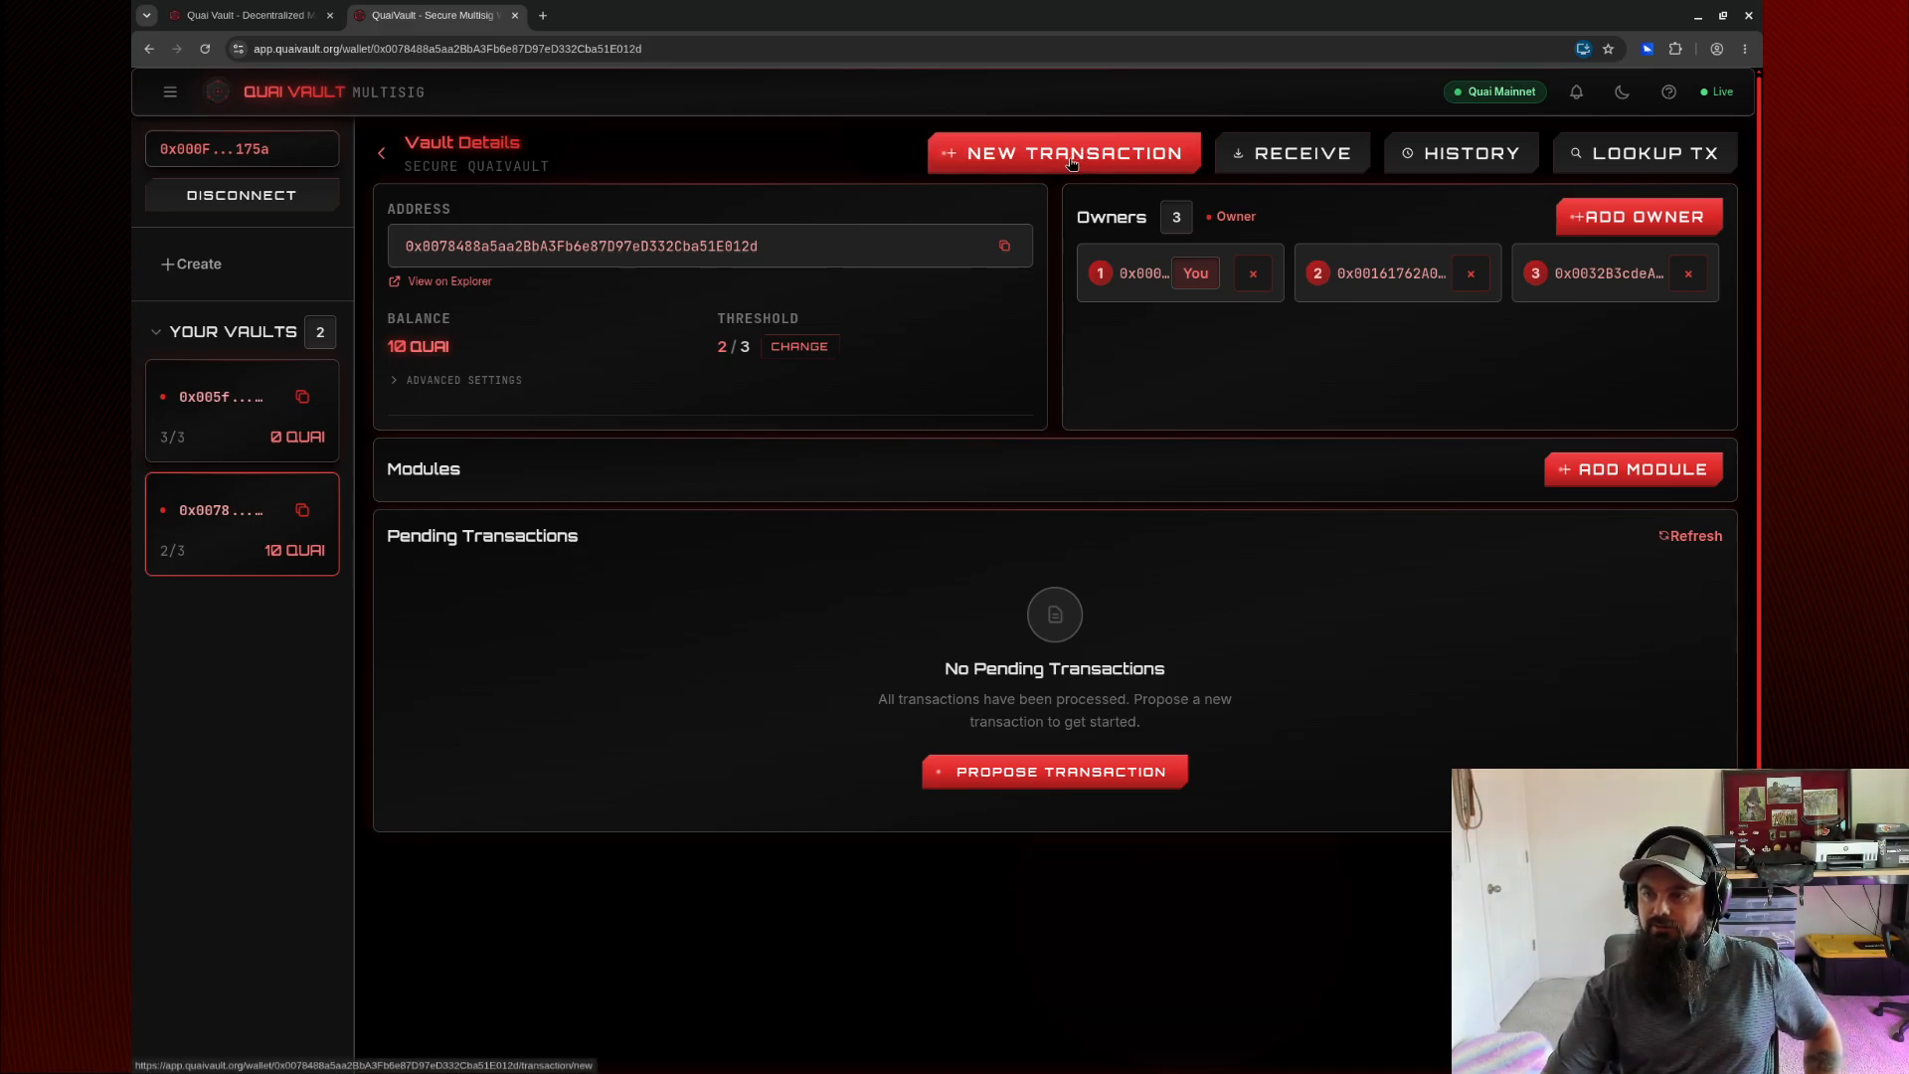
left_click(1294, 157)
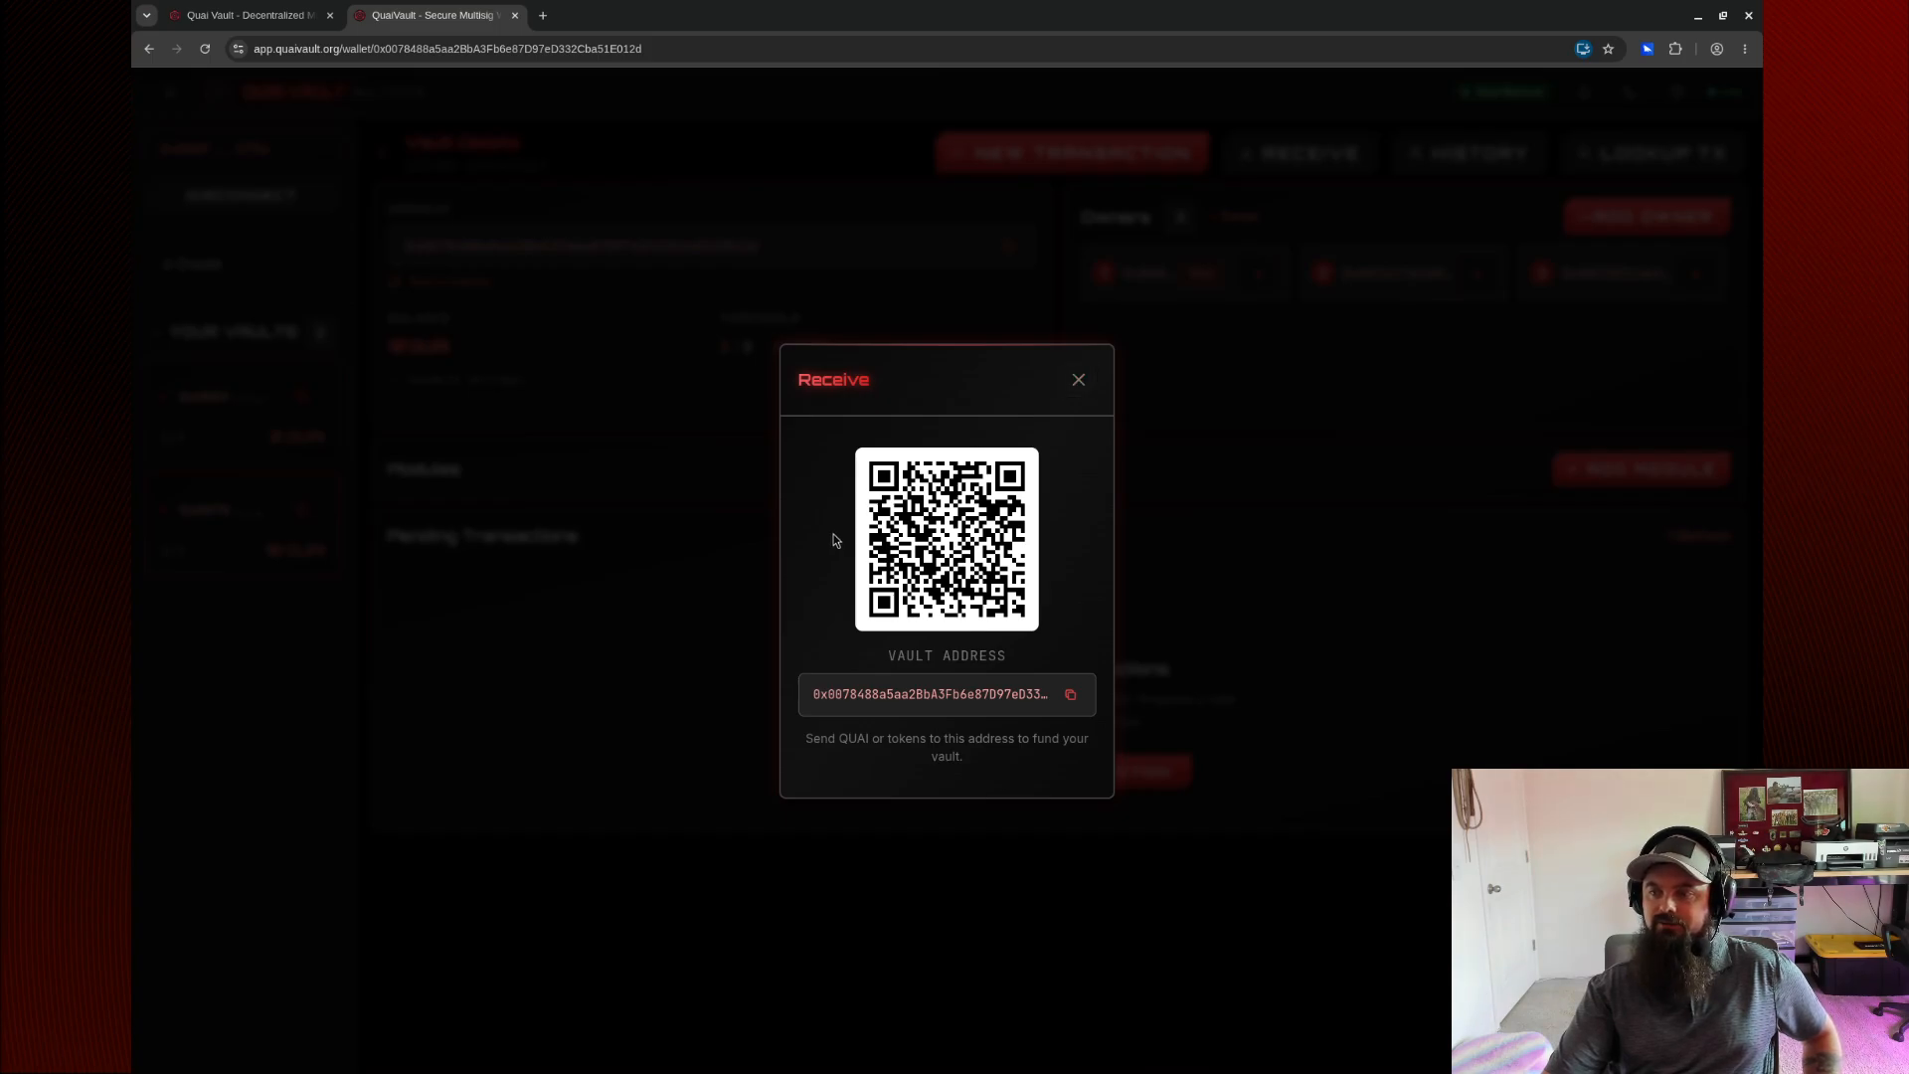
left_click(1077, 382)
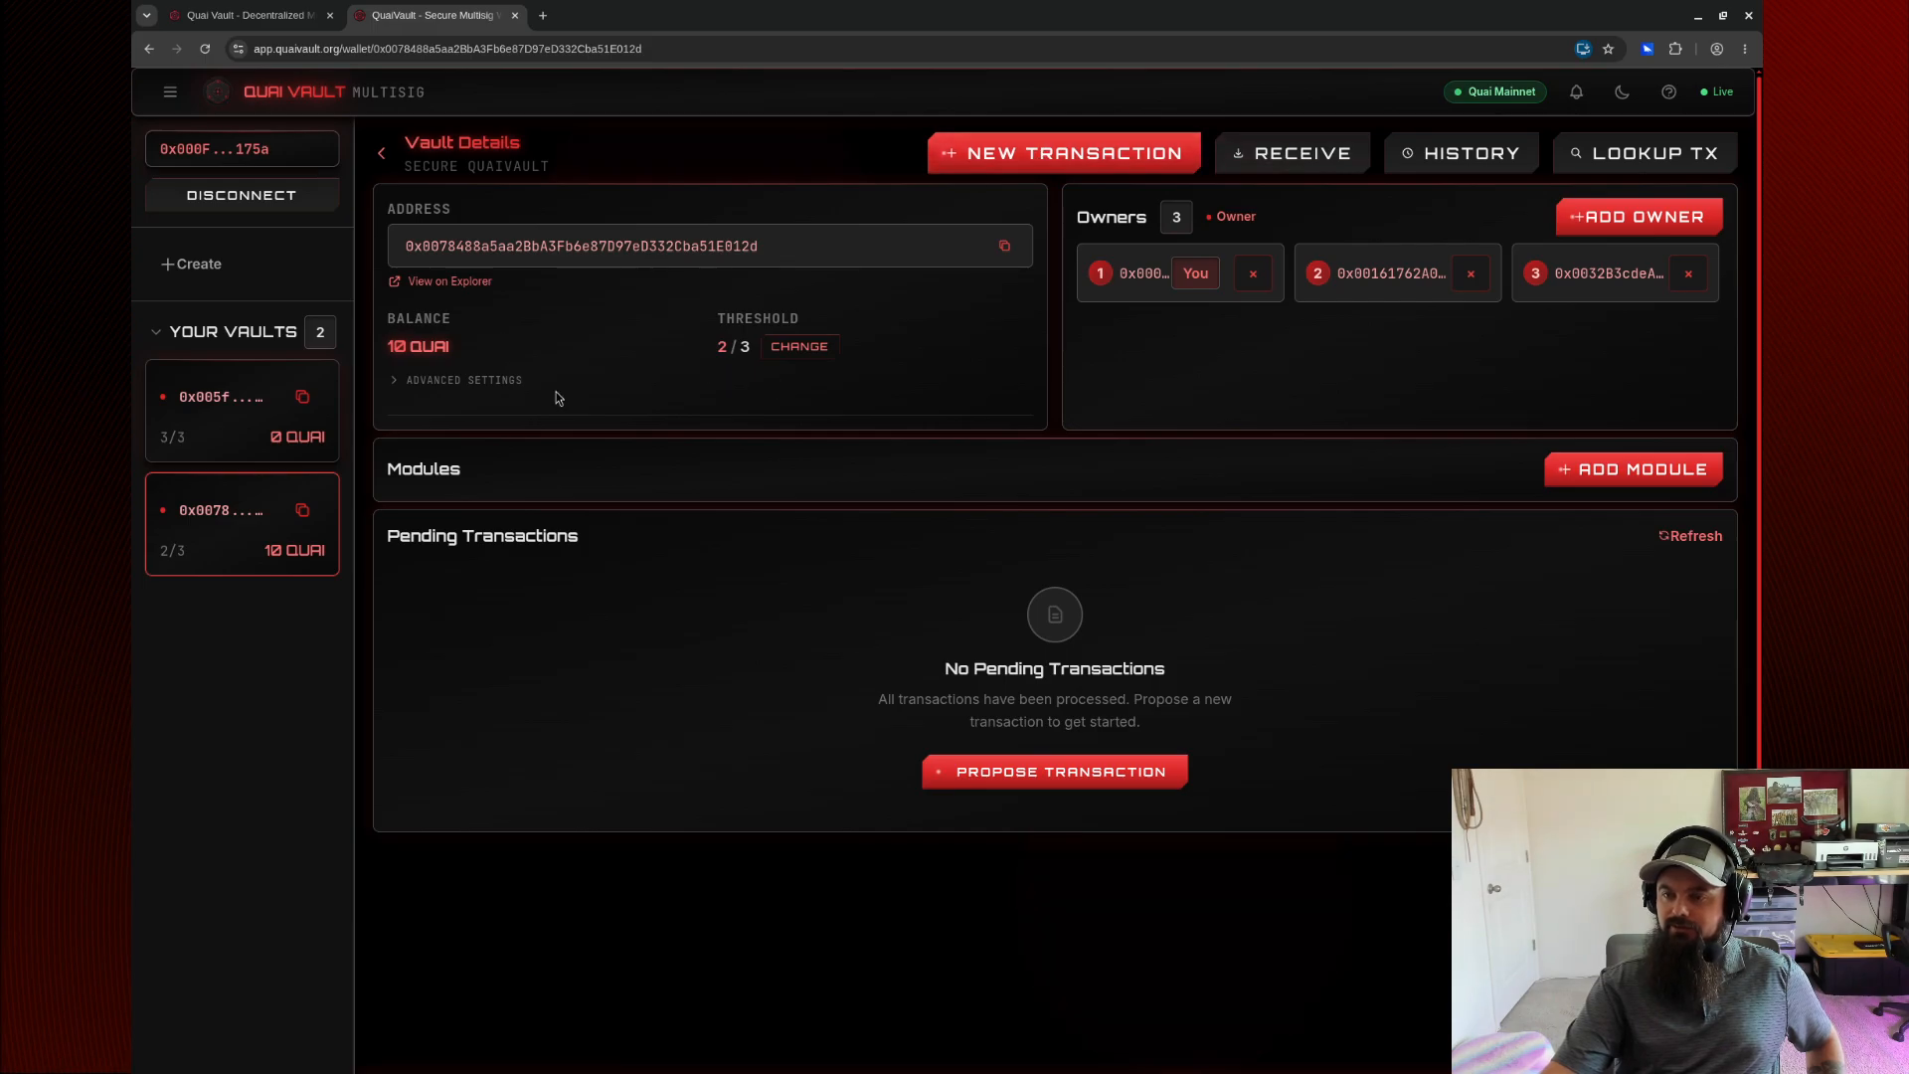
left_click(442, 381)
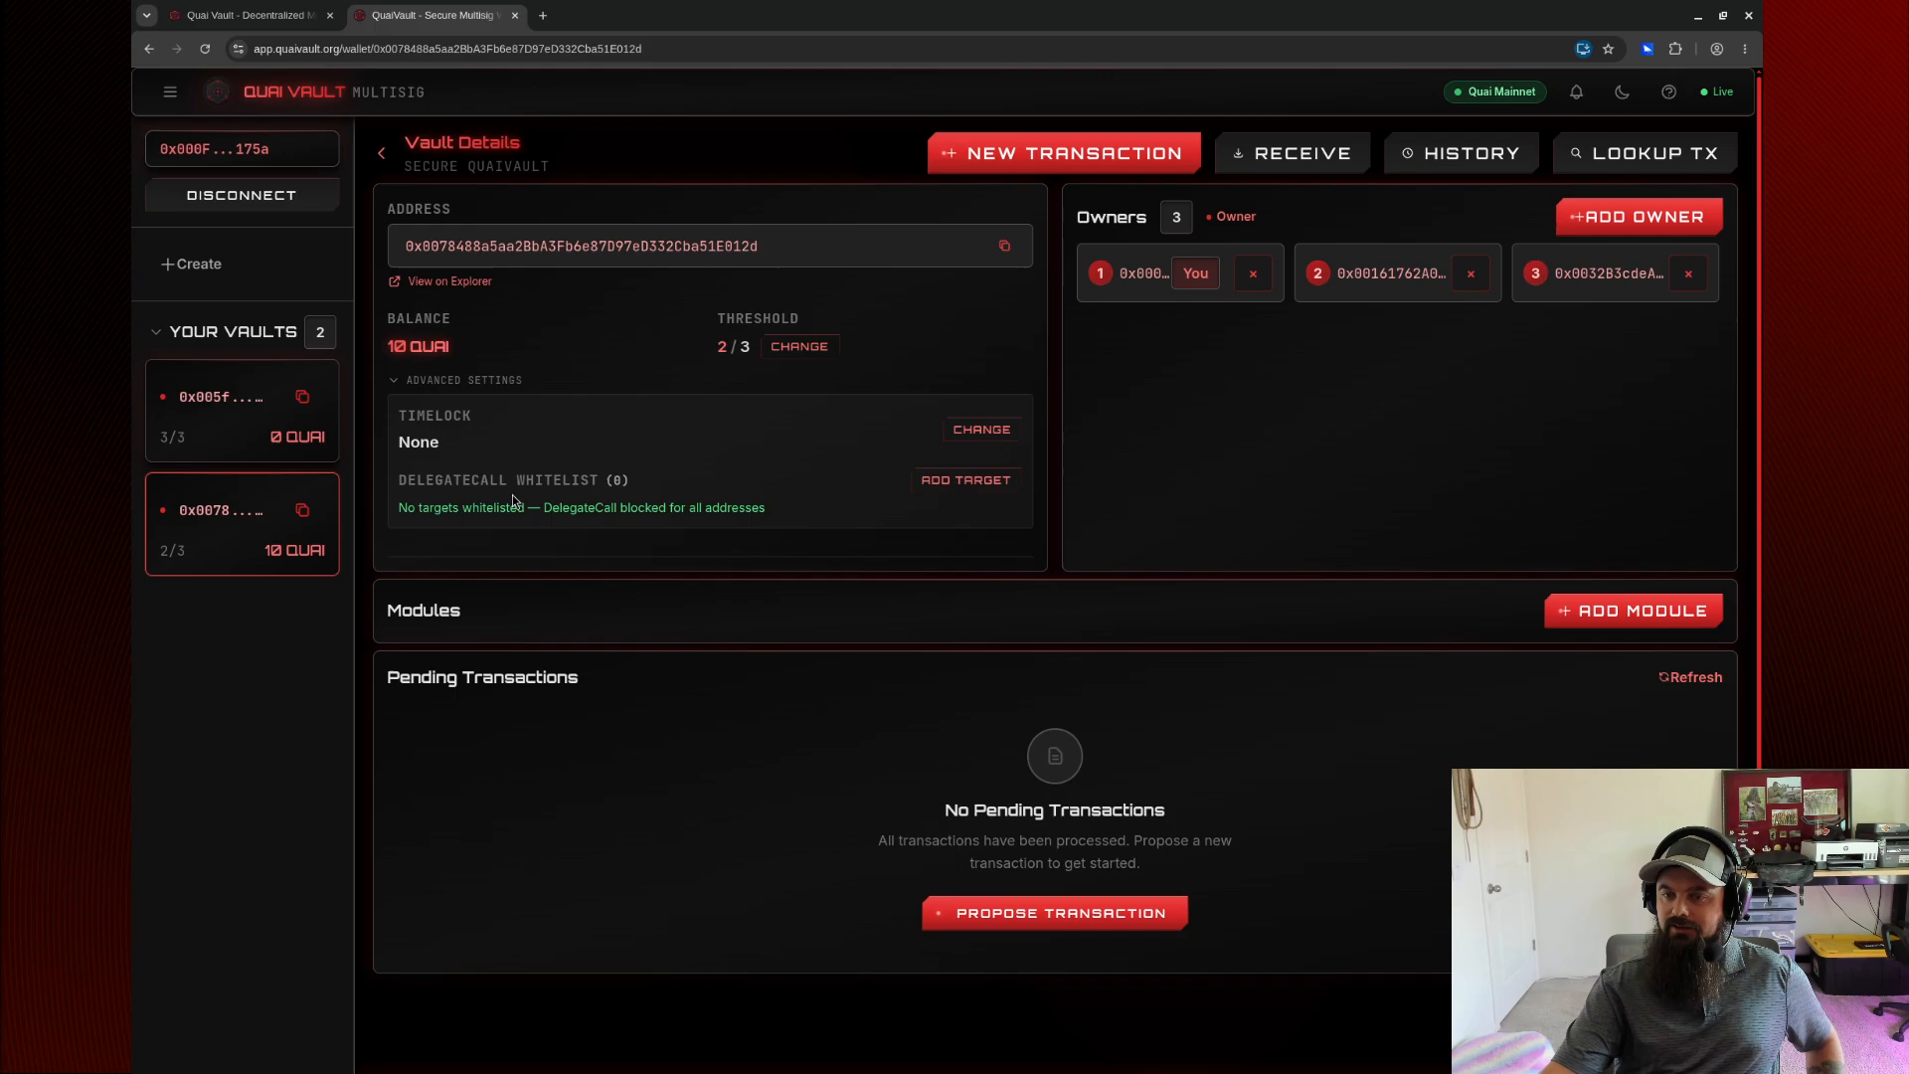
left_click(438, 381)
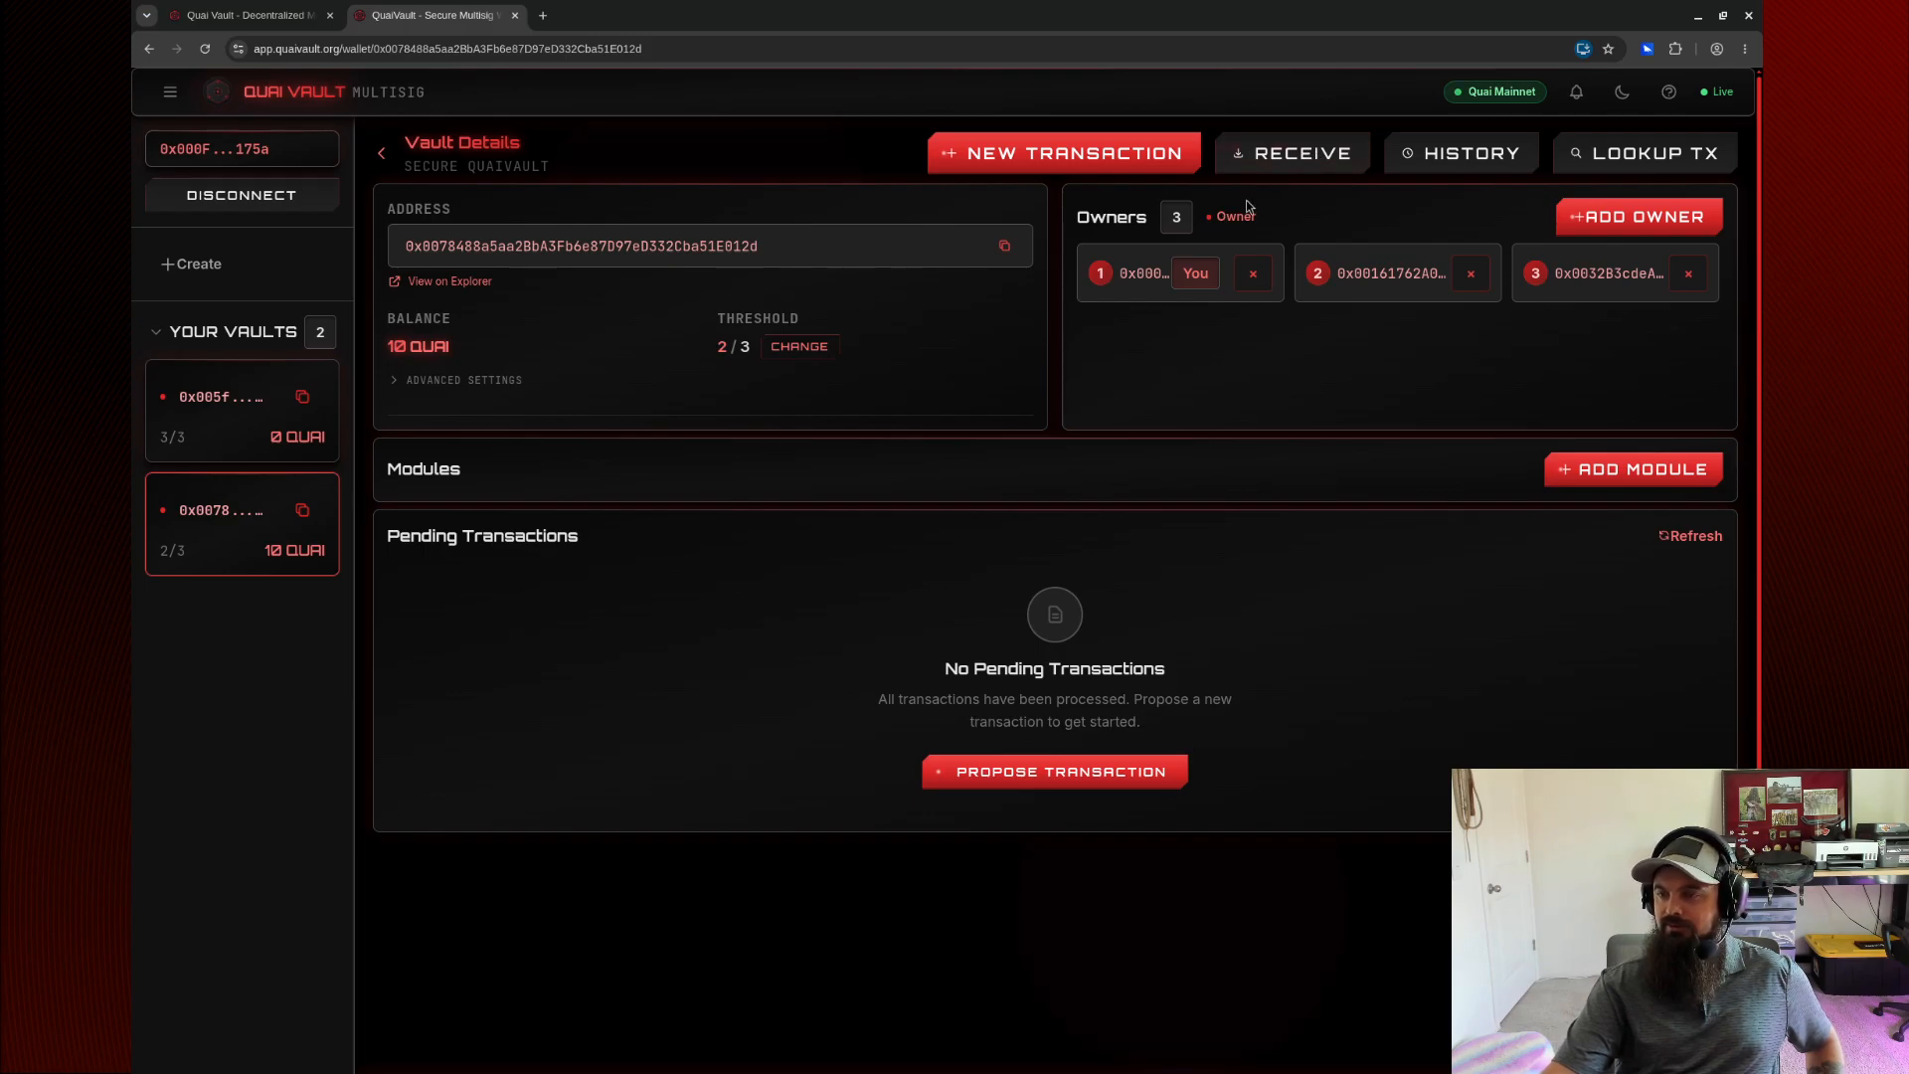
Look through every category of the vault's transaction history, from Cancelled to Token Transfers, and return to the vault details.
left_click(1466, 164)
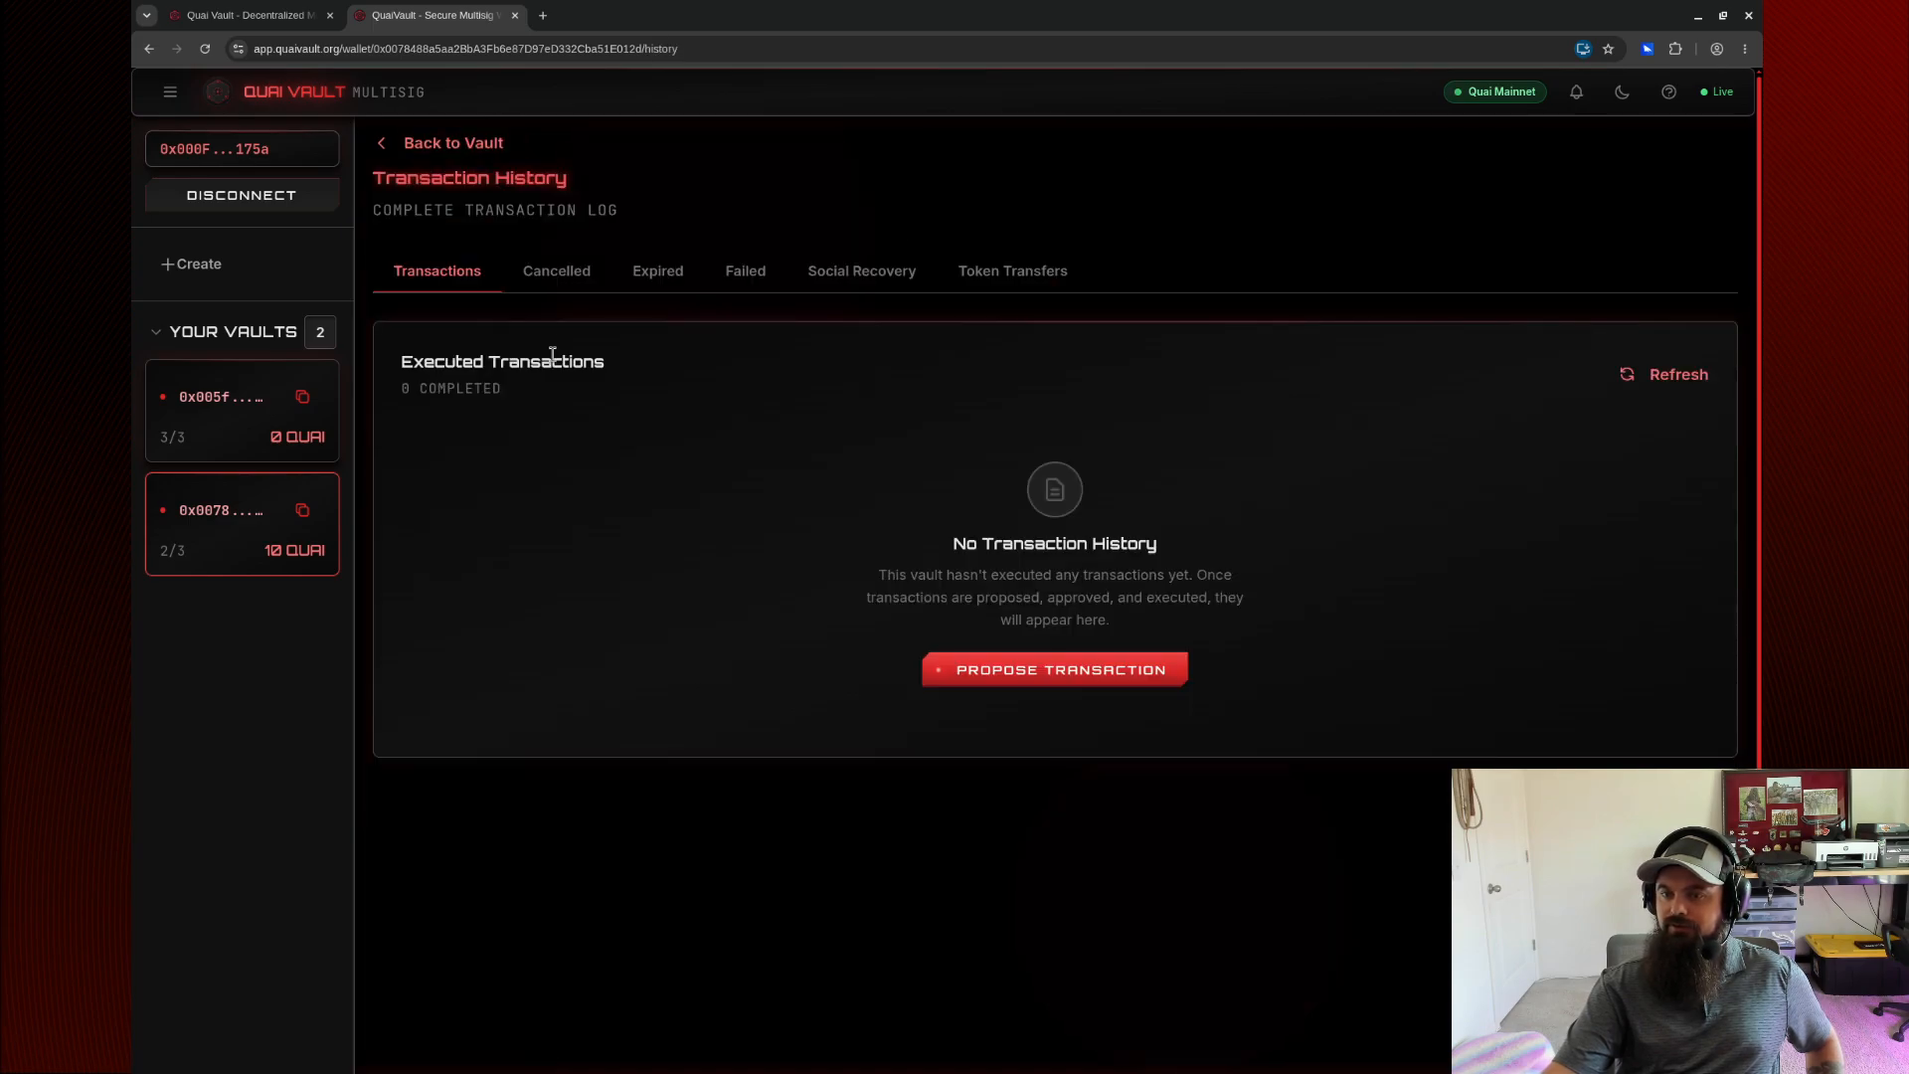
left_click(577, 279)
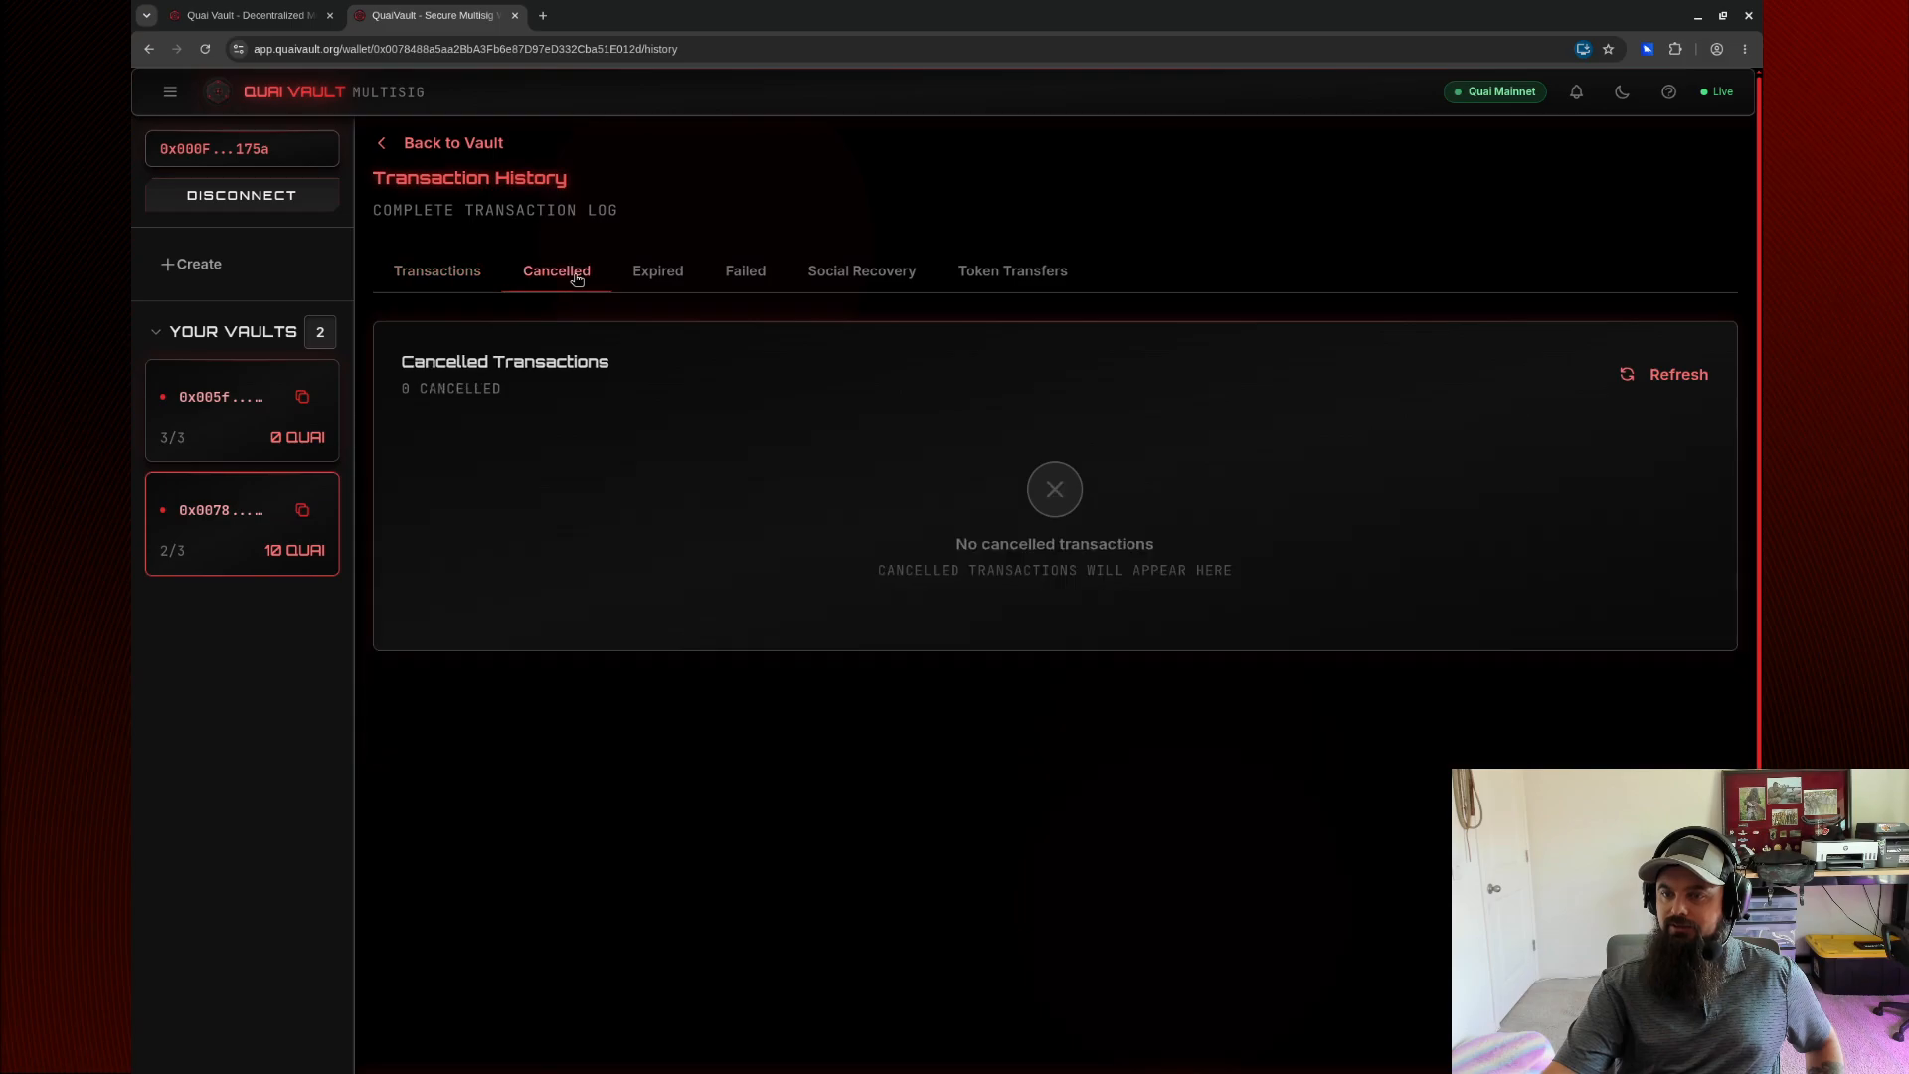
left_click(654, 274)
left_click(737, 281)
left_click(845, 274)
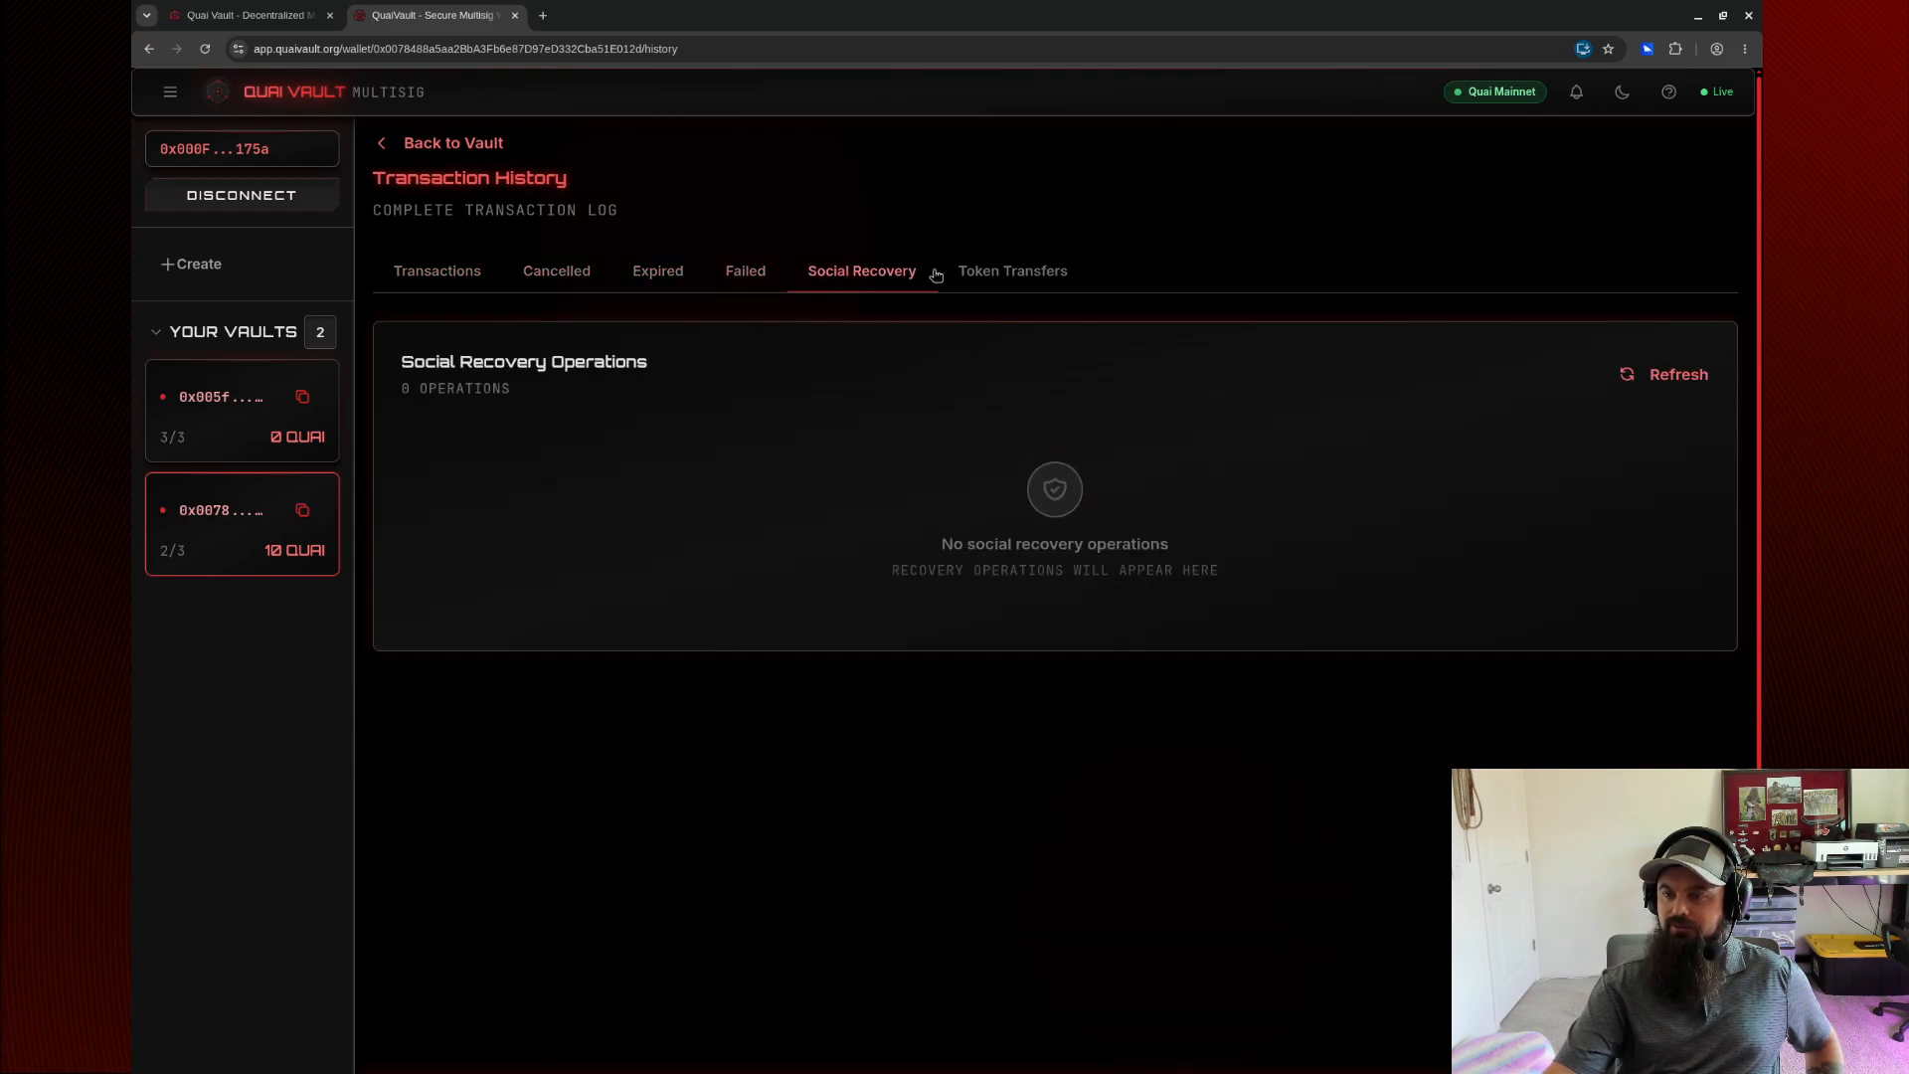
left_click(999, 275)
left_click(438, 273)
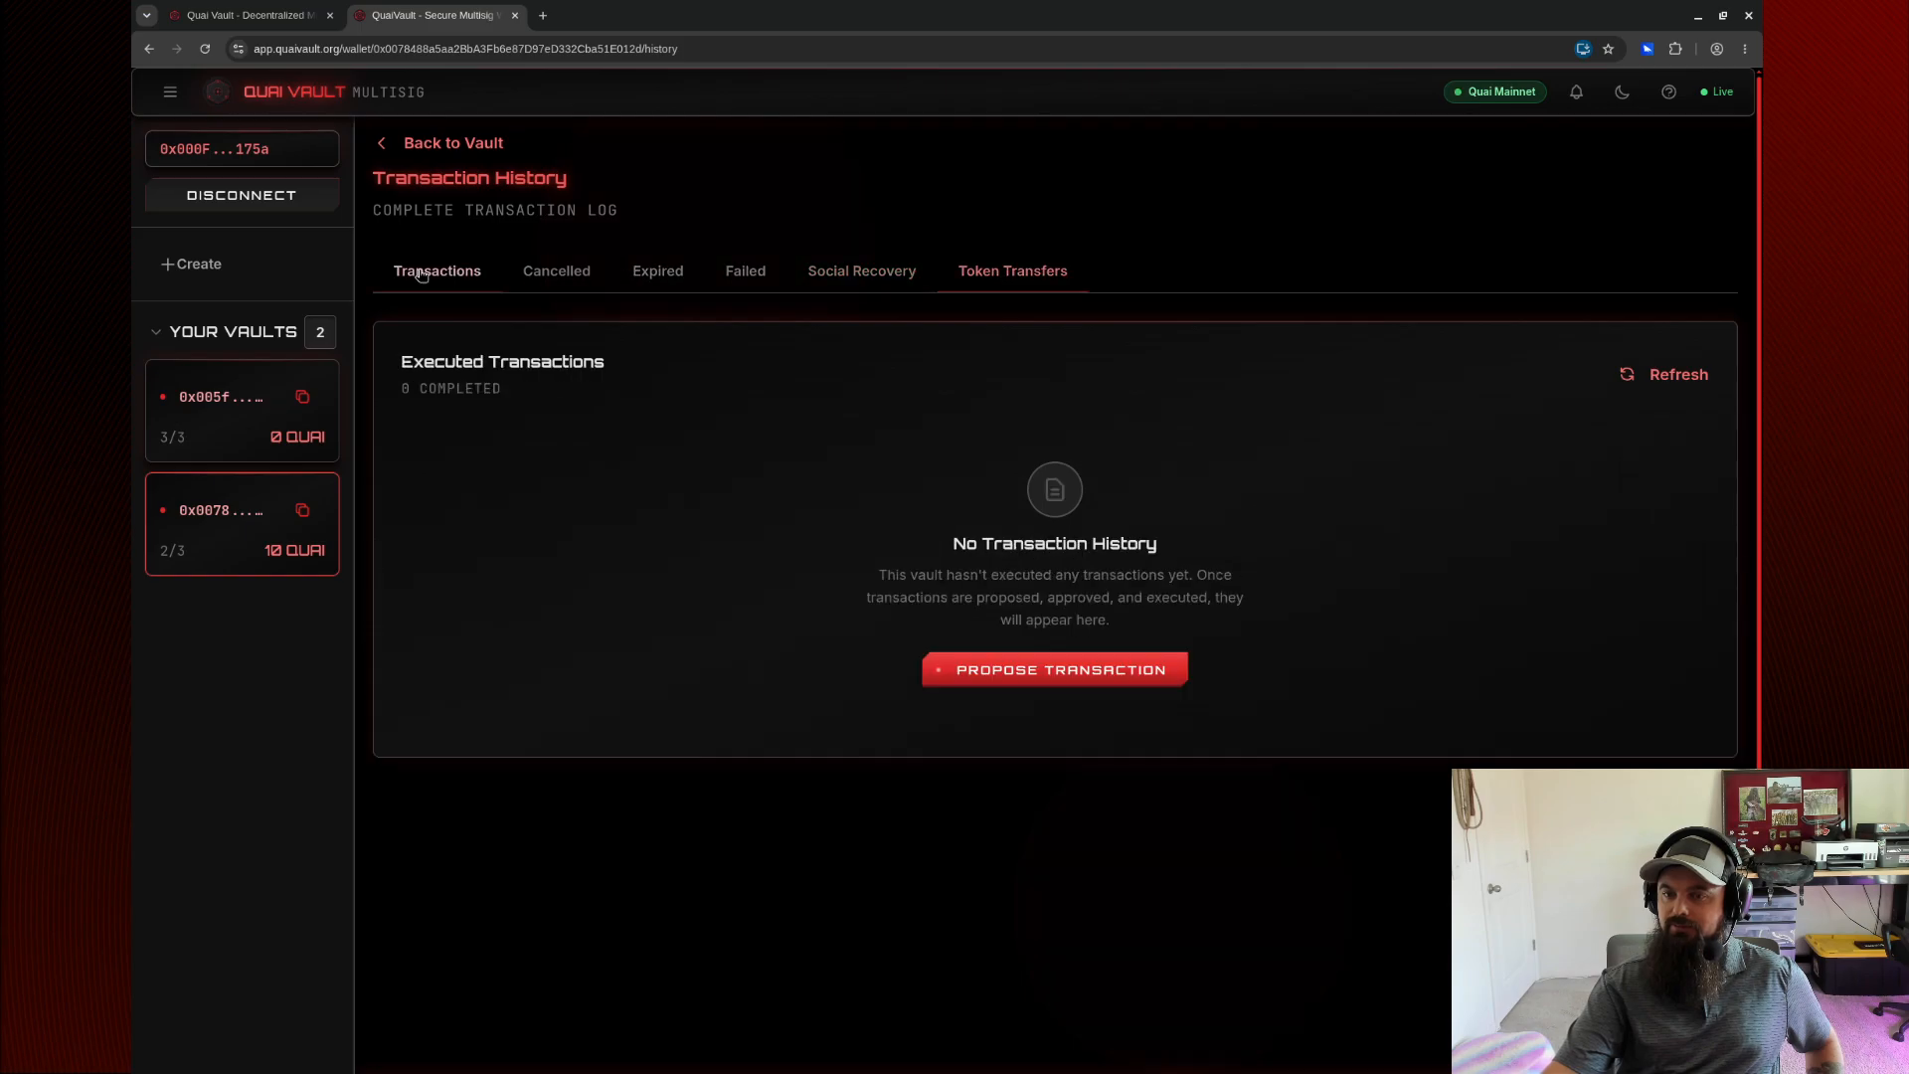
left_click(471, 142)
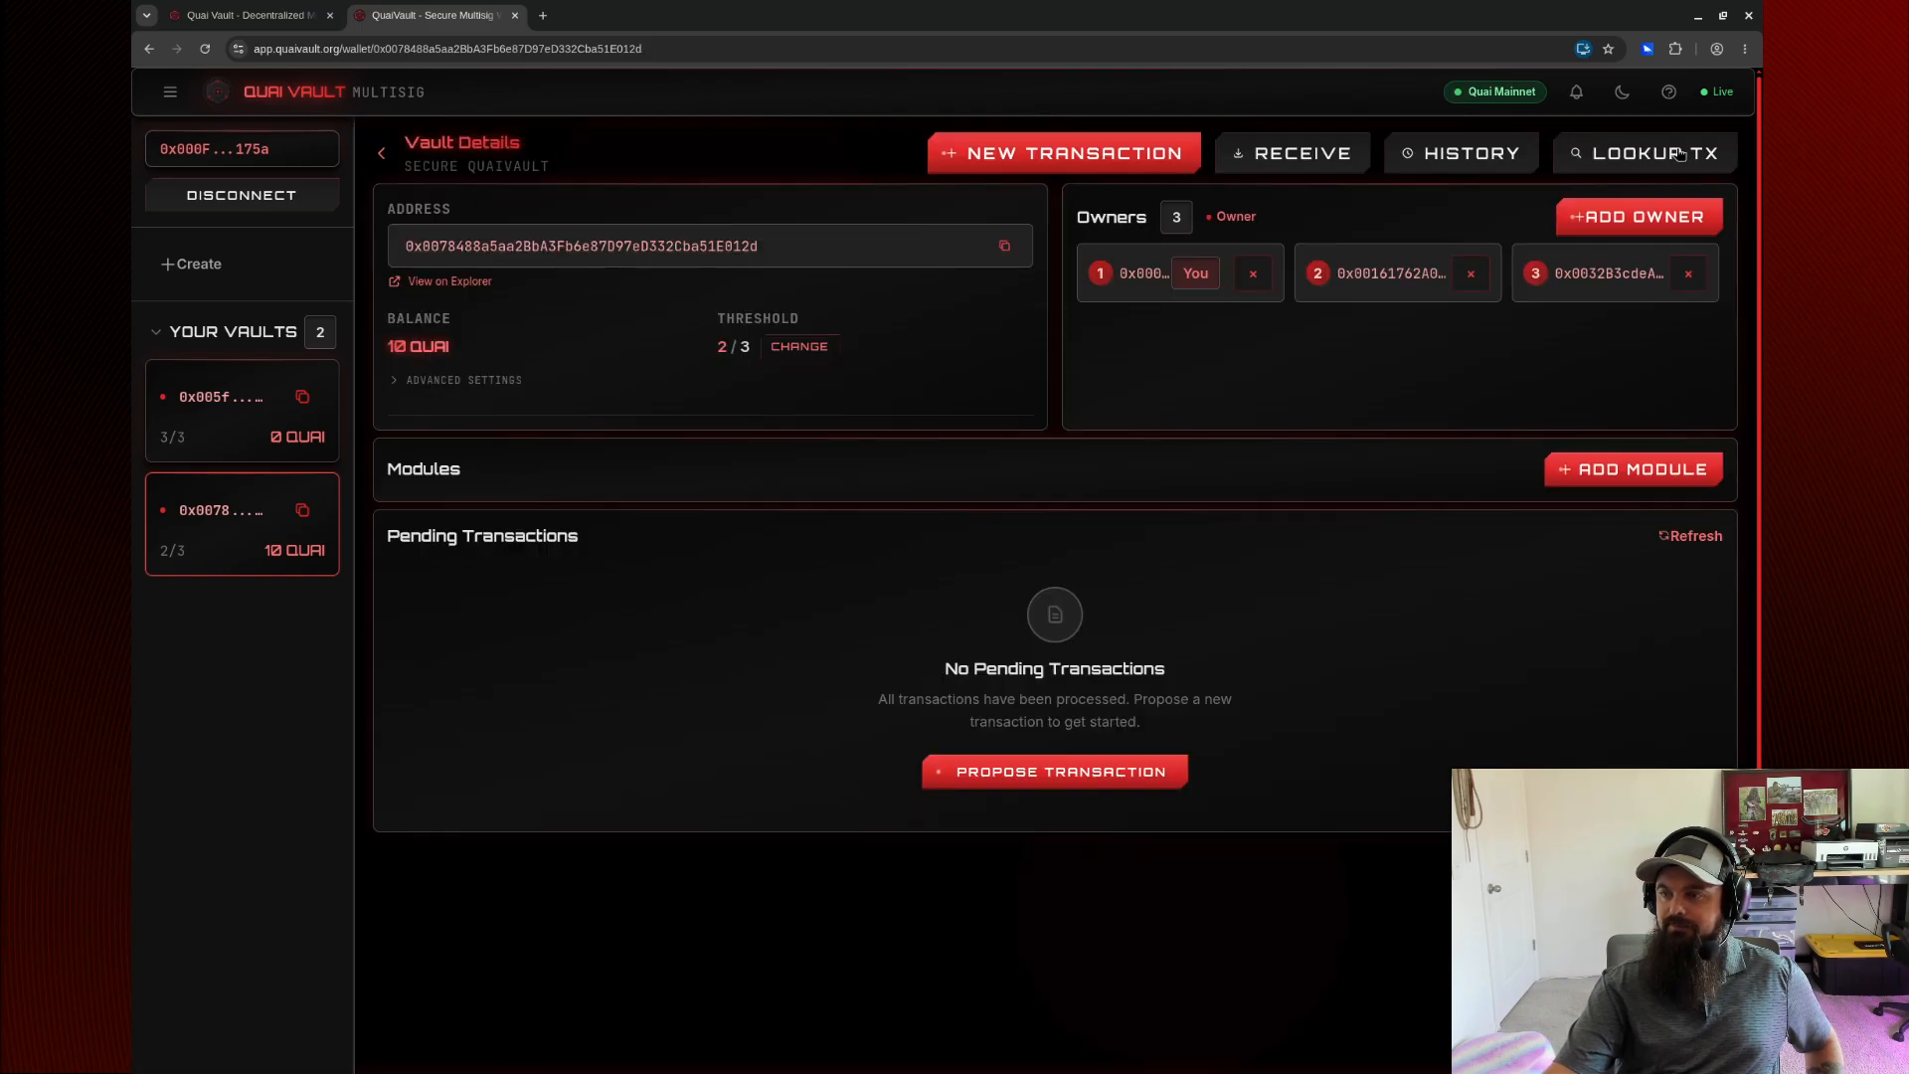
View the vault's transaction lookup page, return to the vault details and highlight the balance.
left_click(1614, 156)
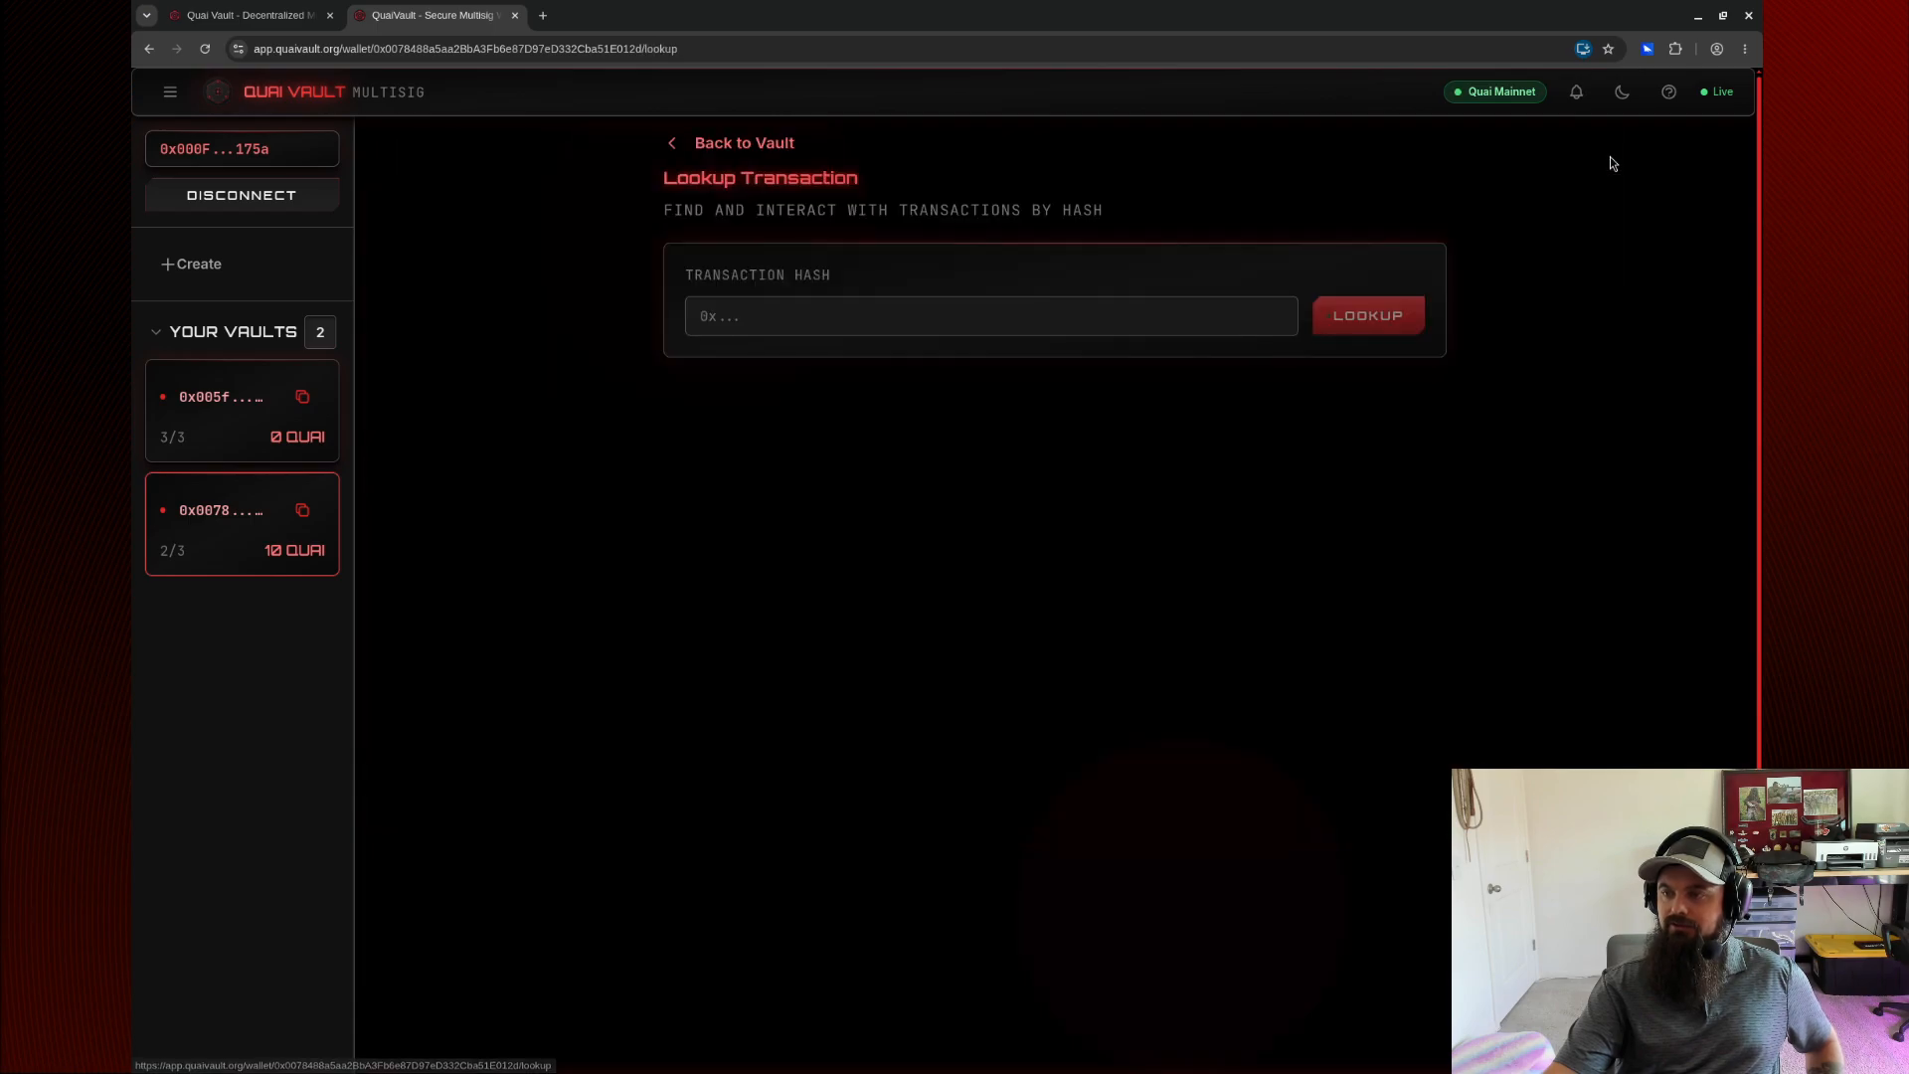
left_click(780, 318)
left_click(731, 151)
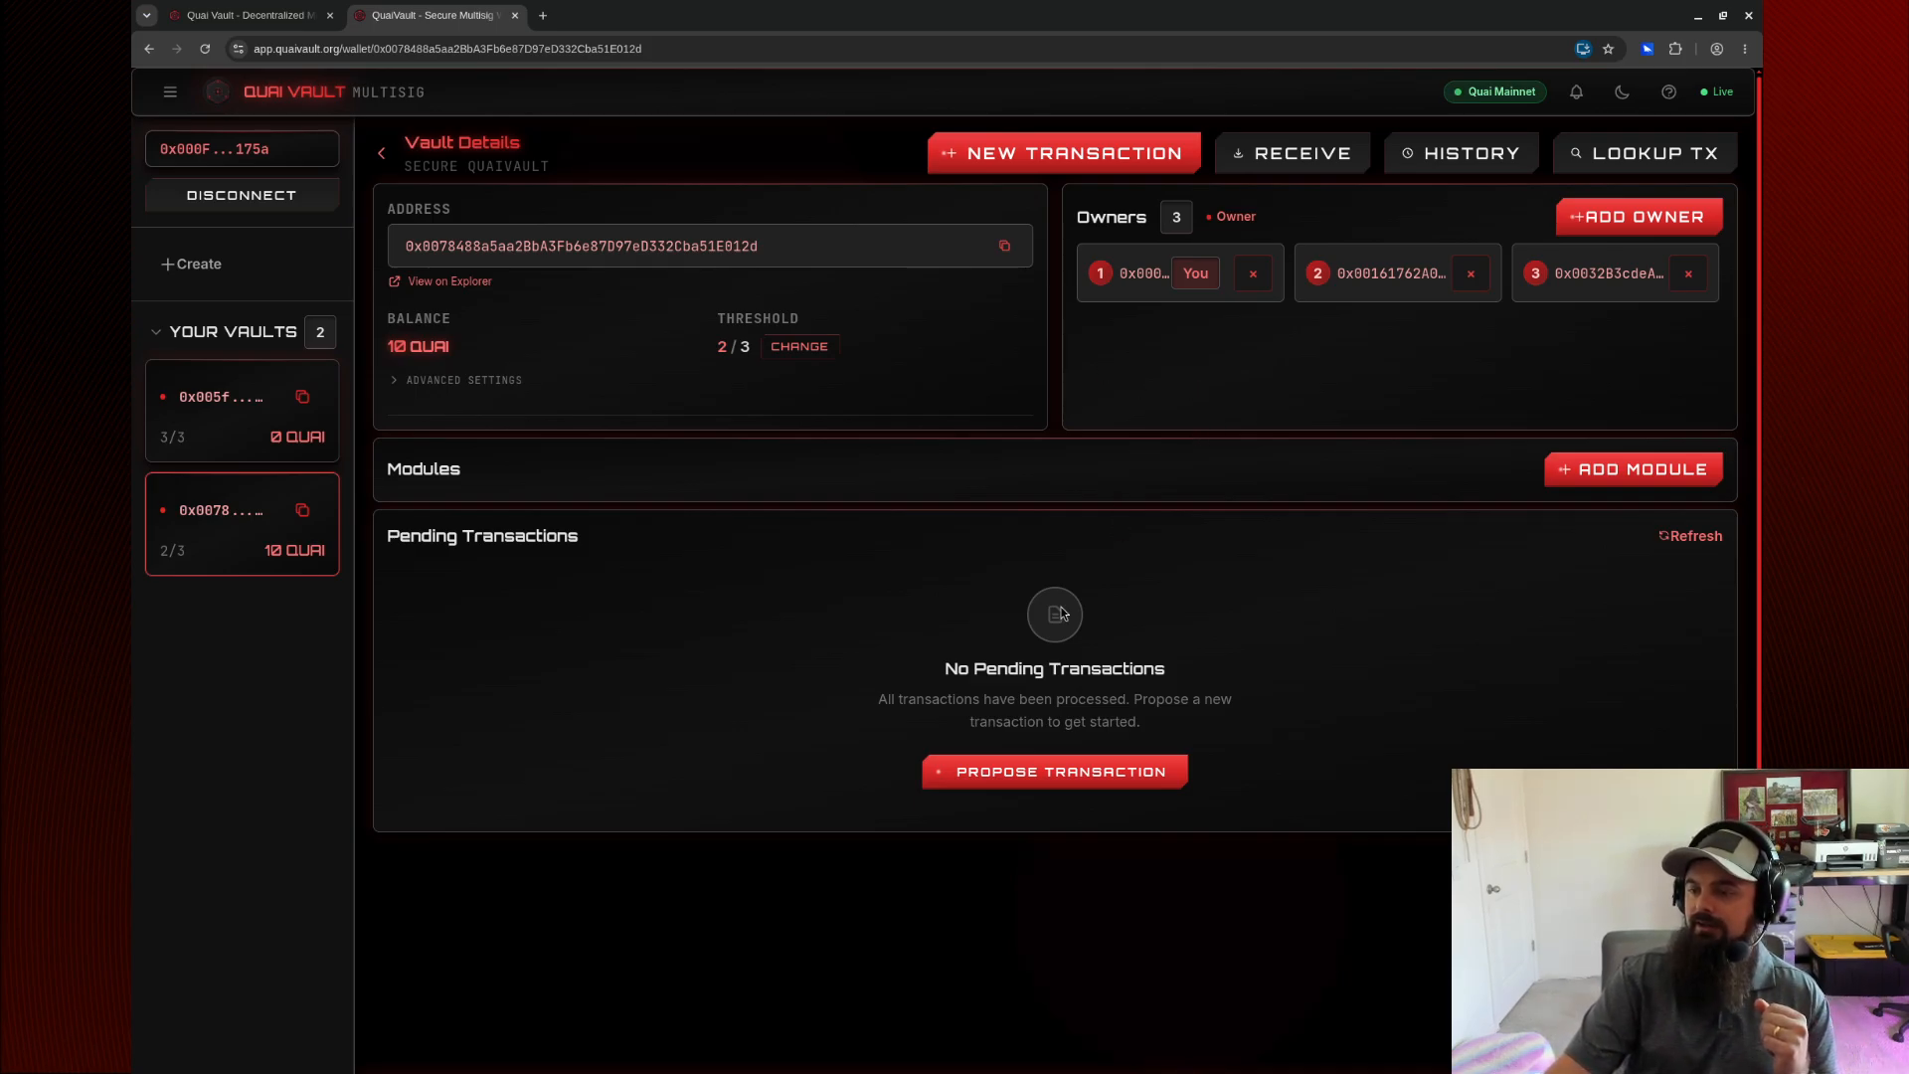
triple_click(395, 345)
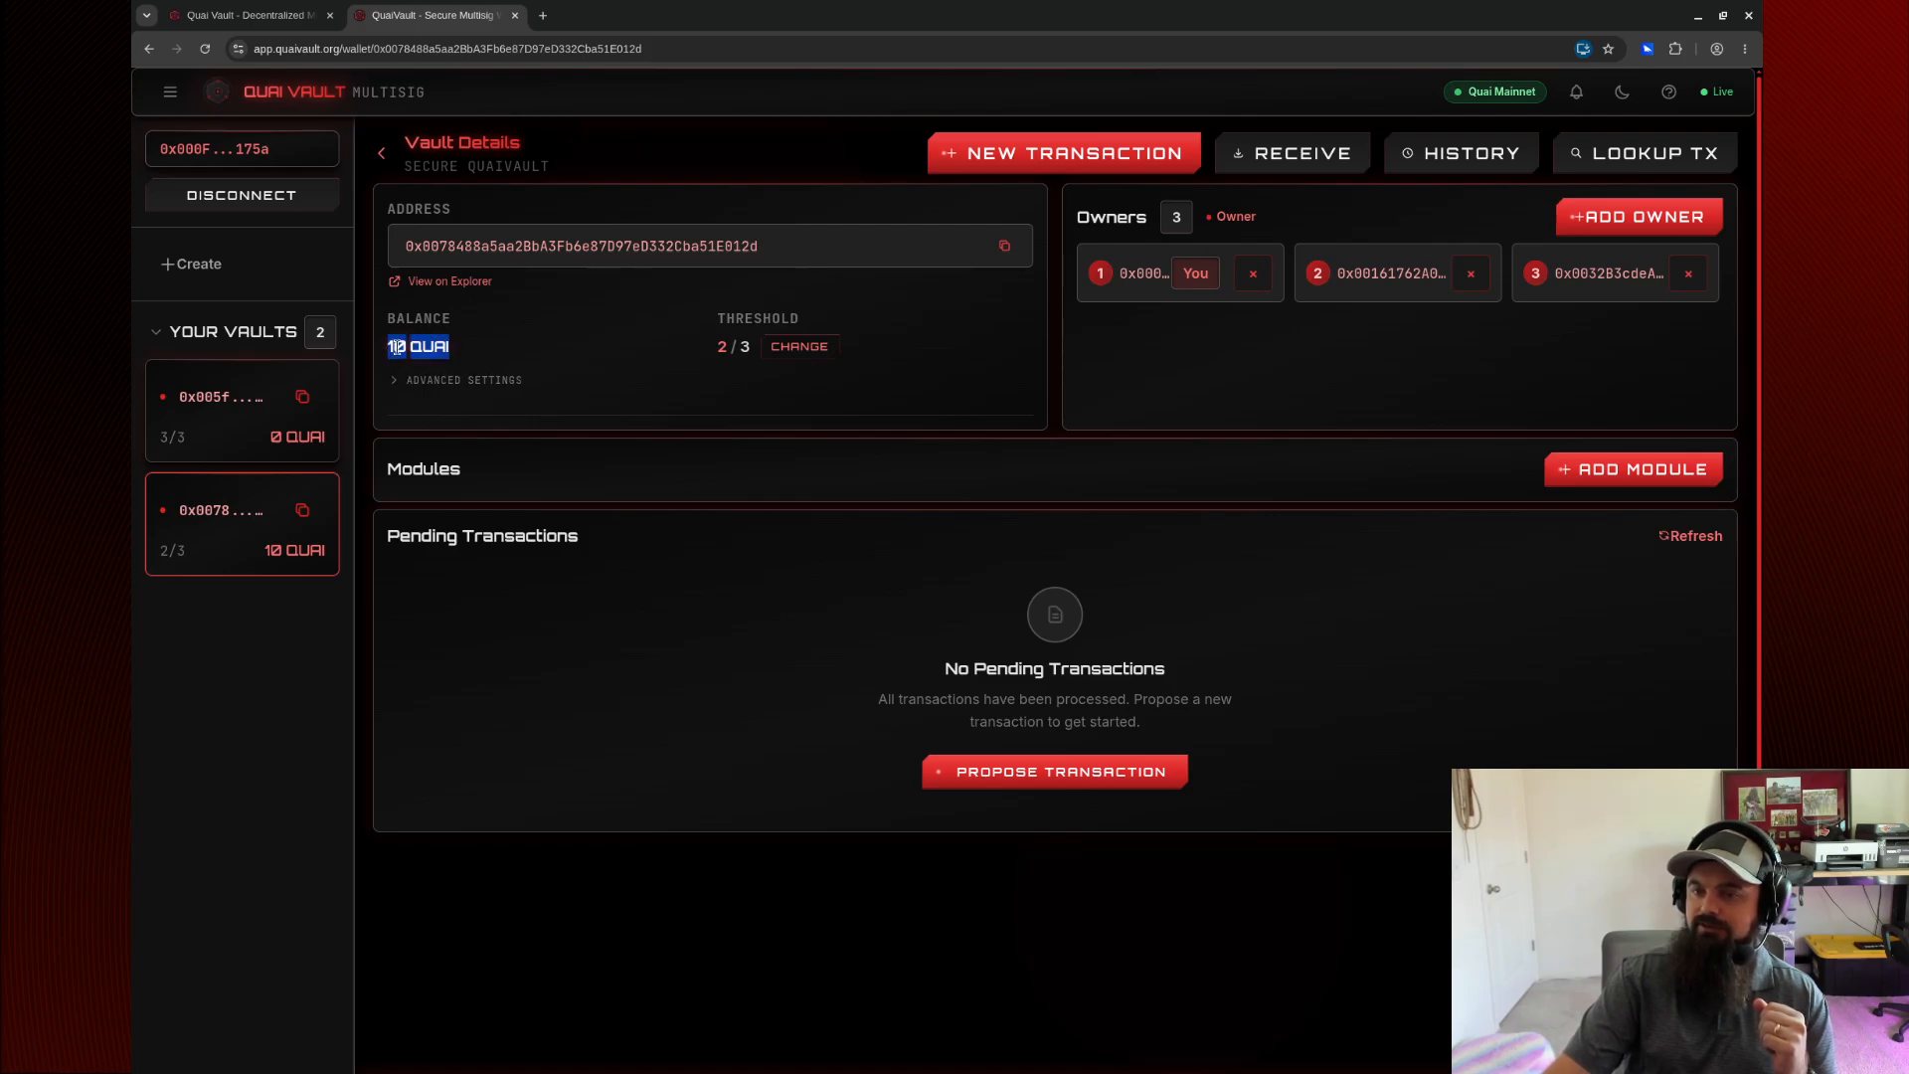
triple_click(415, 348)
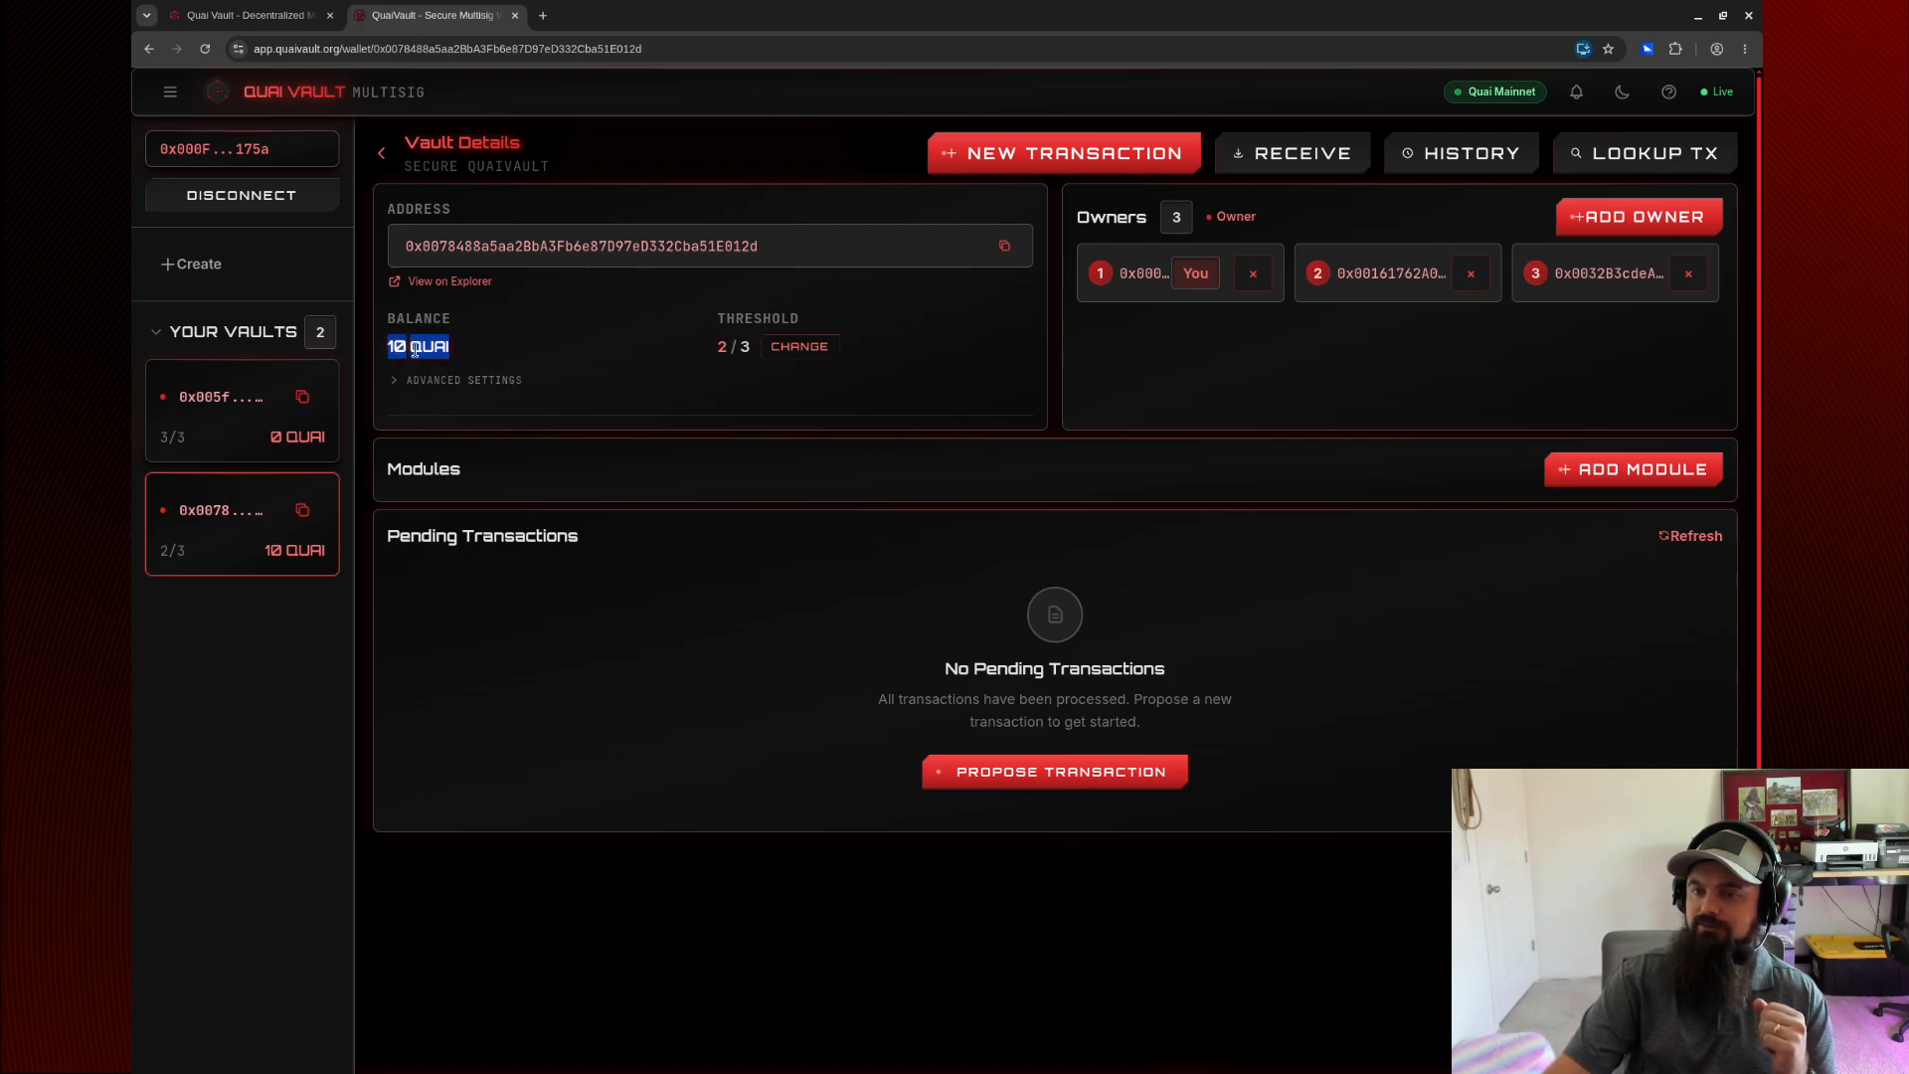
Copy the Test 1 account's address from the Pelagus wallet and close the wallet.
left_click(1648, 49)
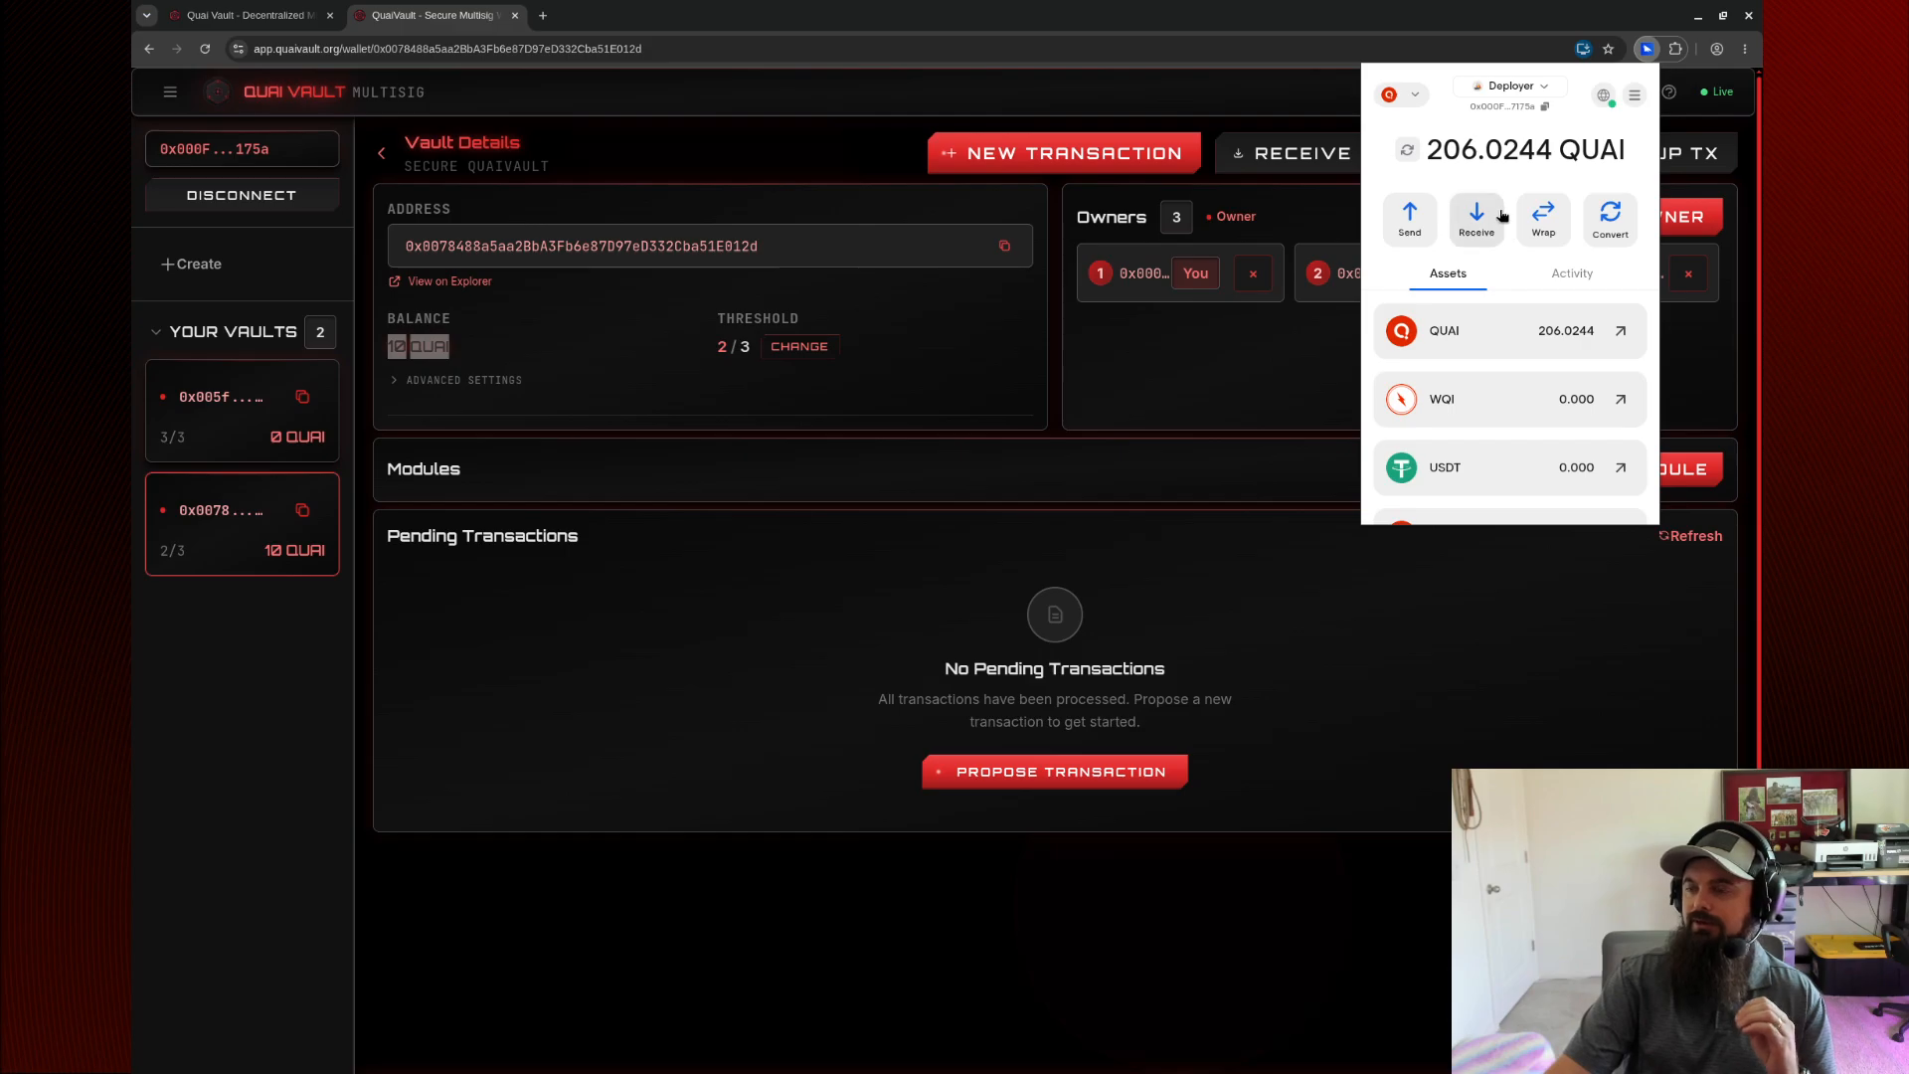
left_click(1520, 89)
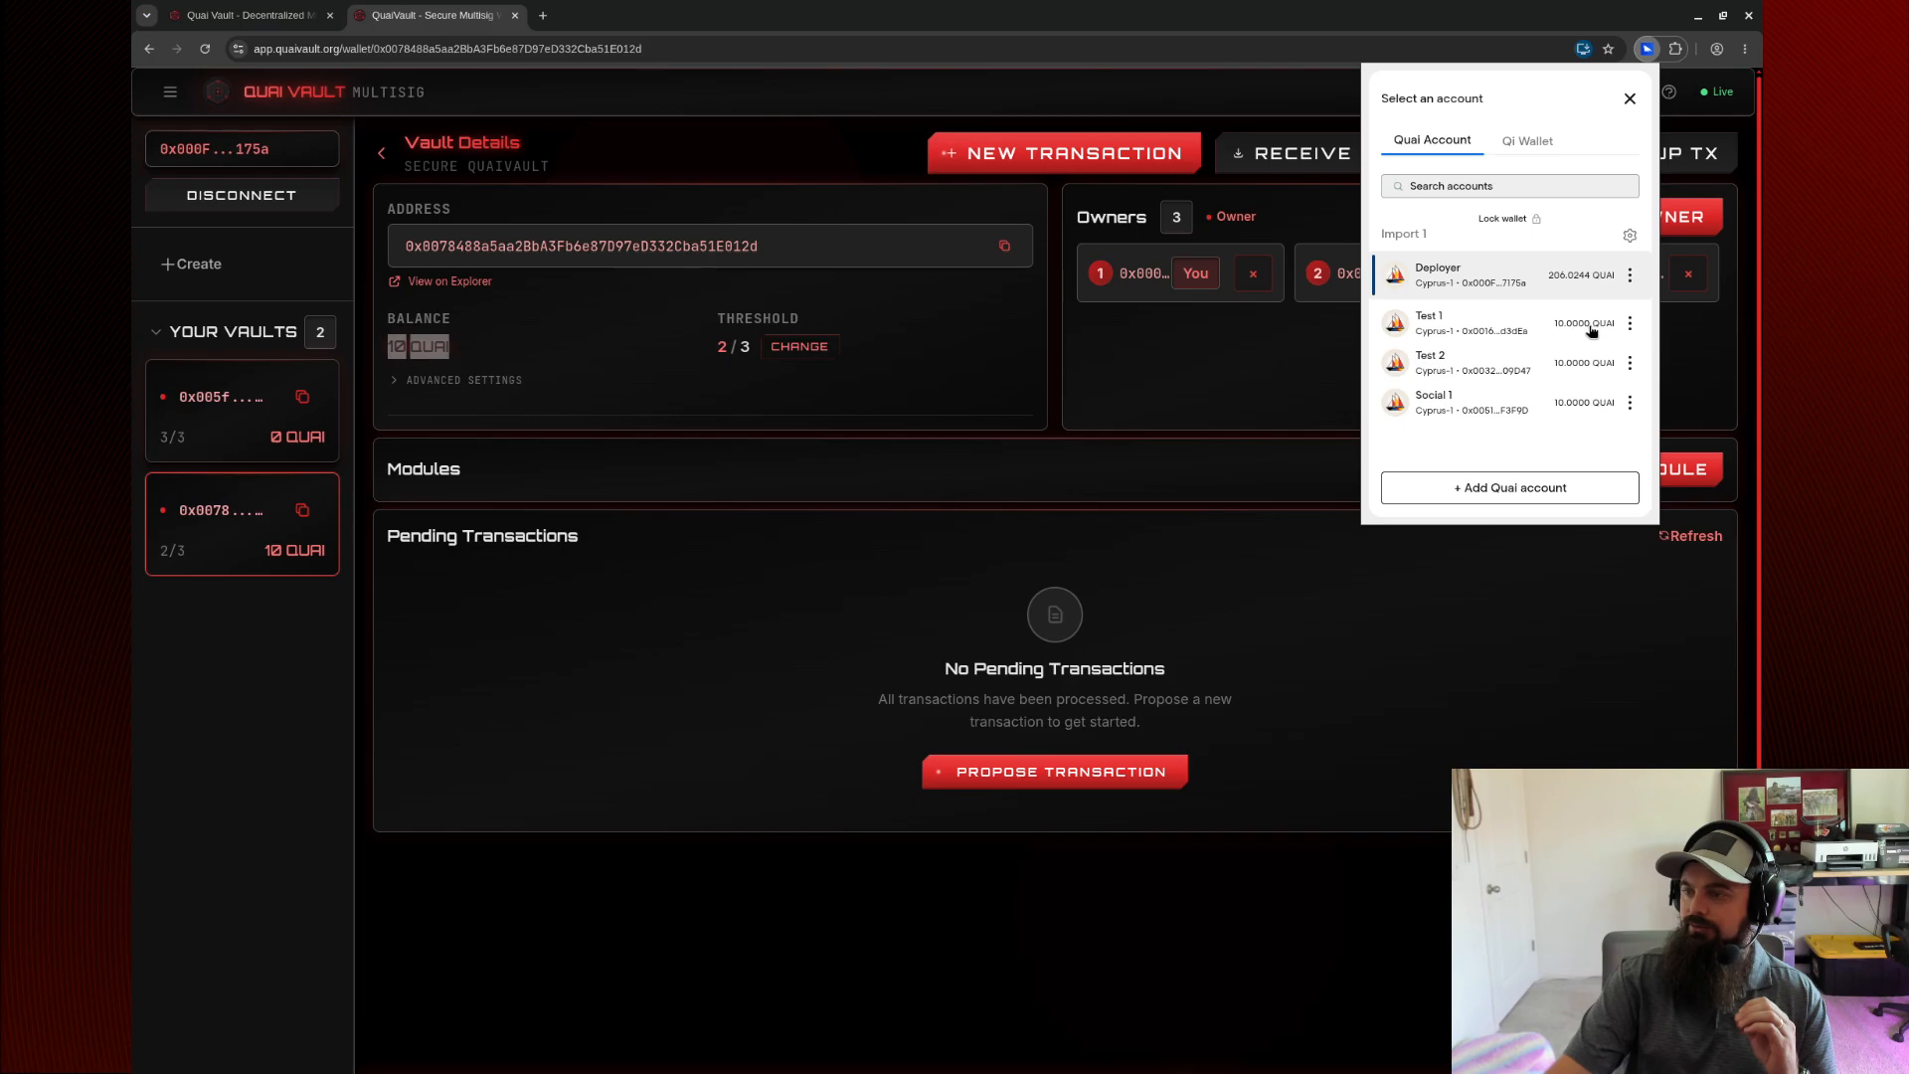
left_click(1630, 325)
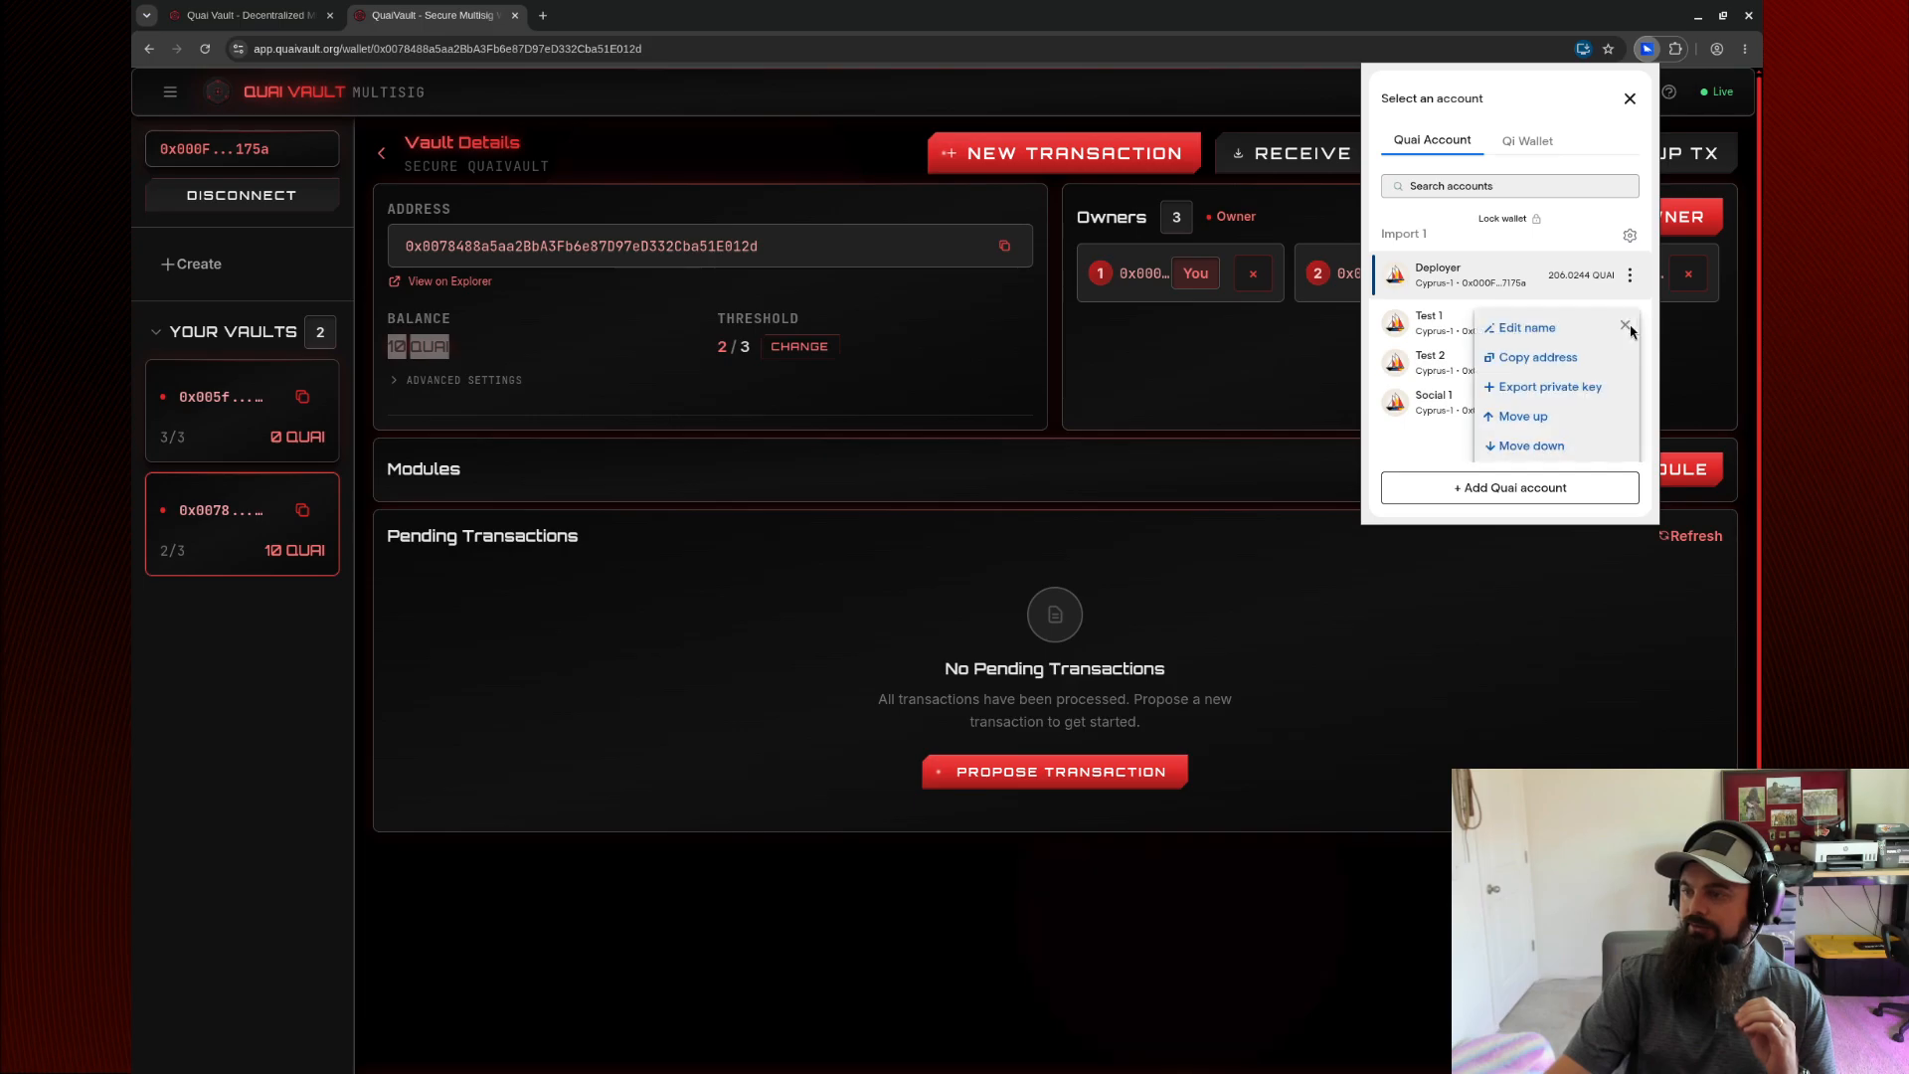
left_click(1566, 356)
left_click(1069, 430)
Start a new QUAI transfer from the vault with the copied Test 1 address as recipient and an amount of 3 QUAI.
left_click(1073, 155)
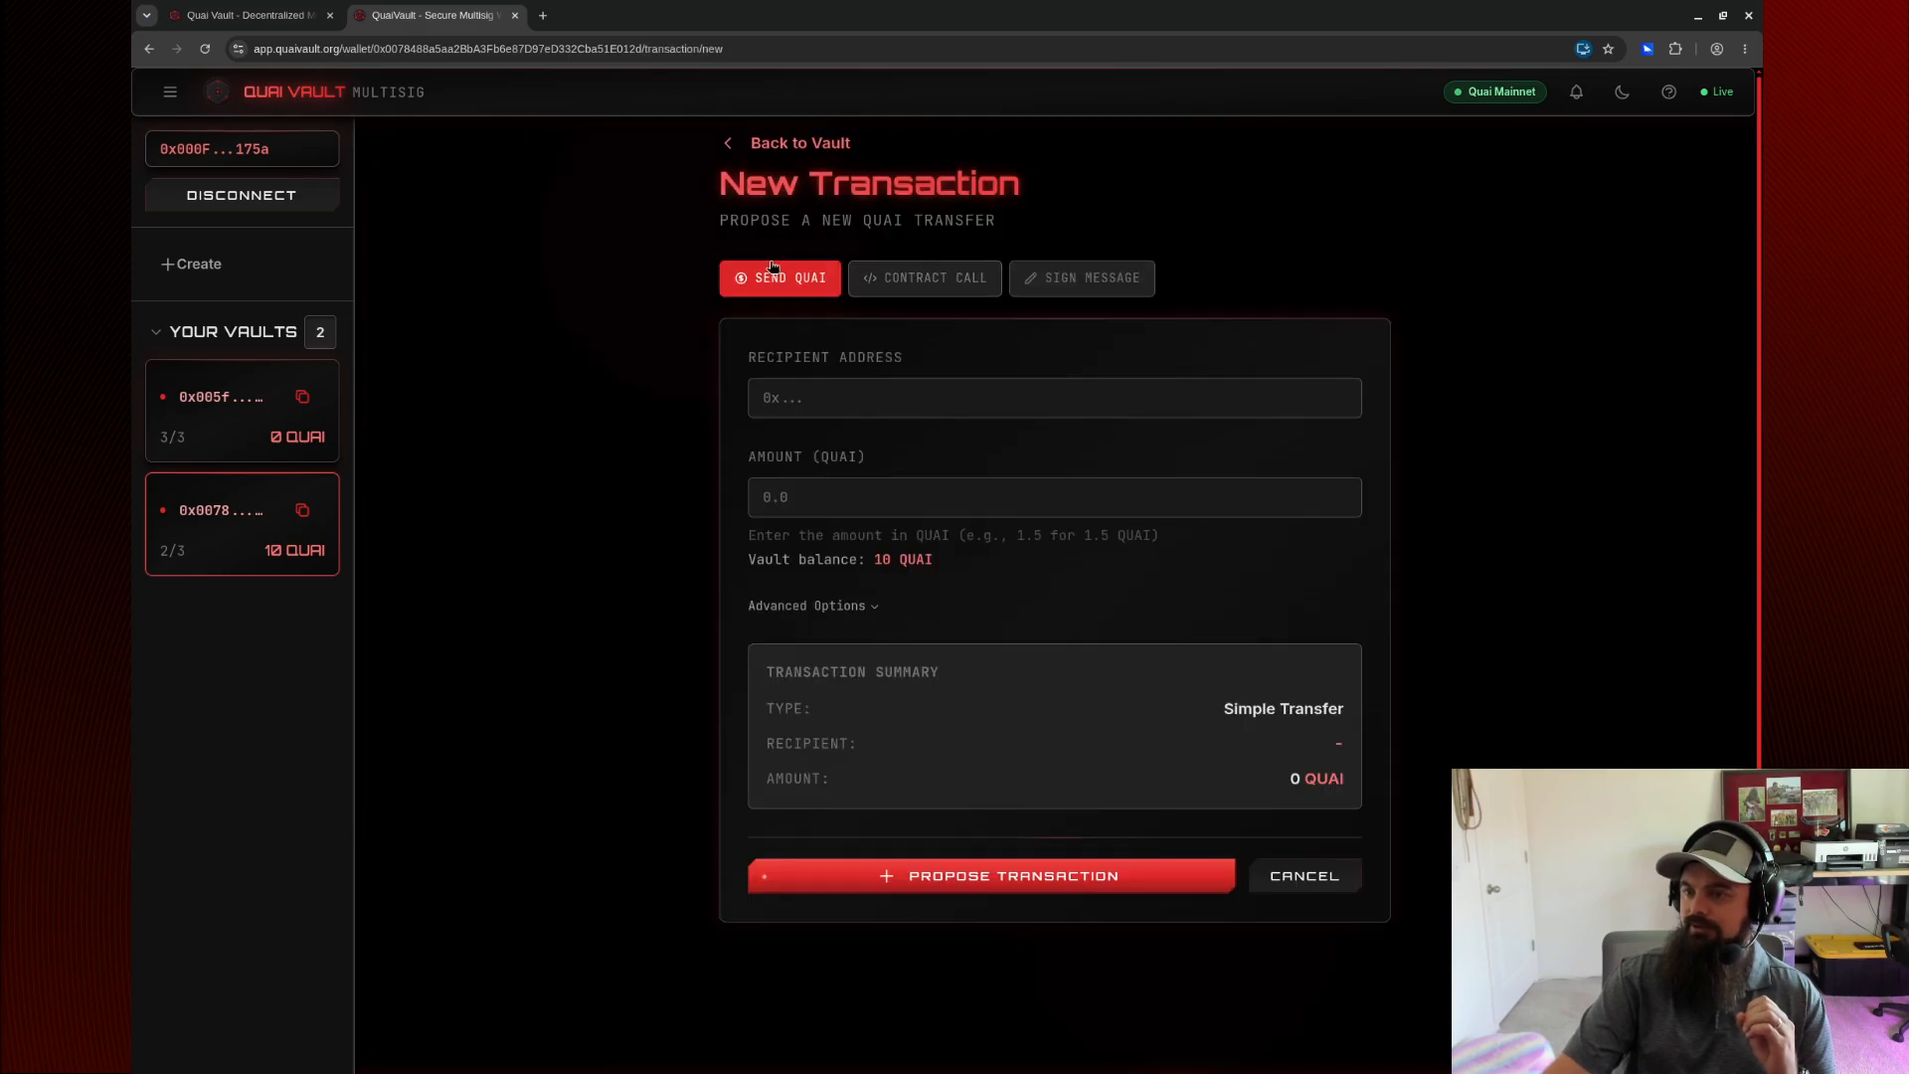
left_click(834, 409)
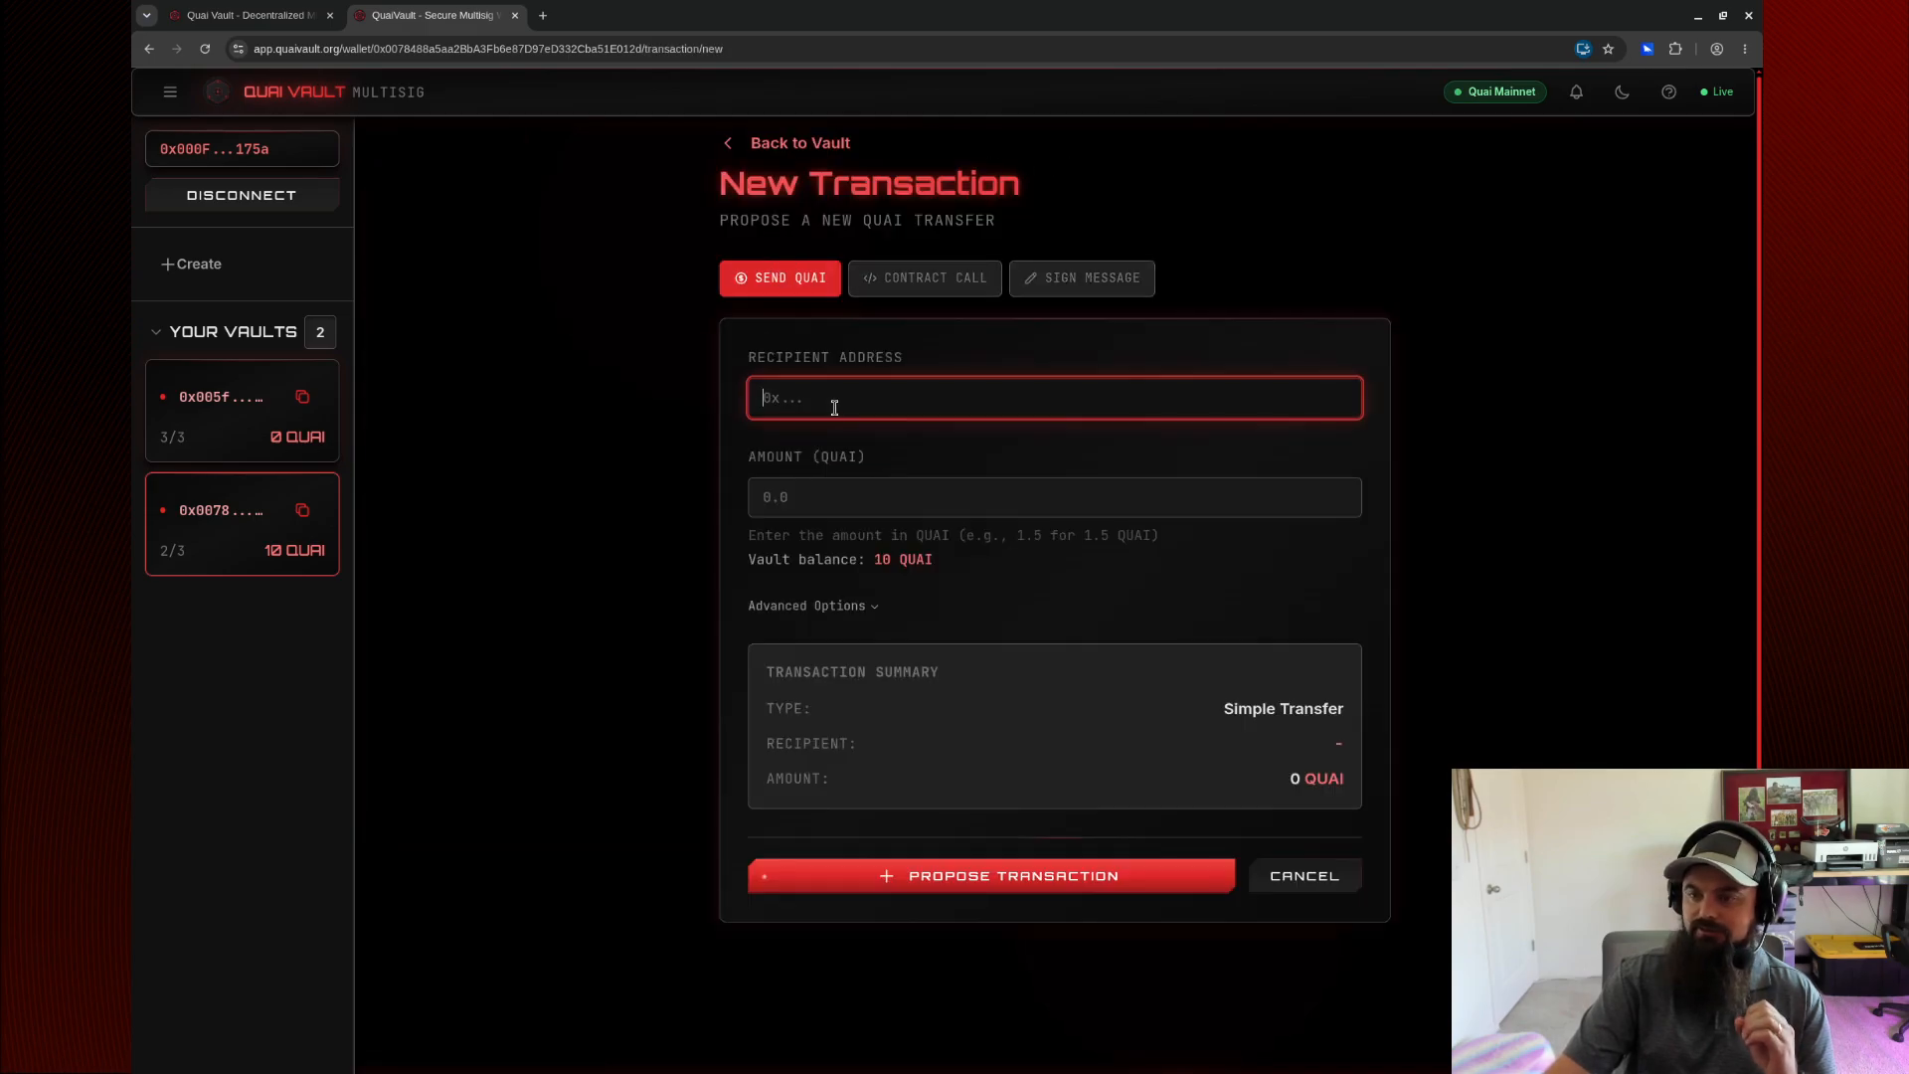
key("ctrl+v")
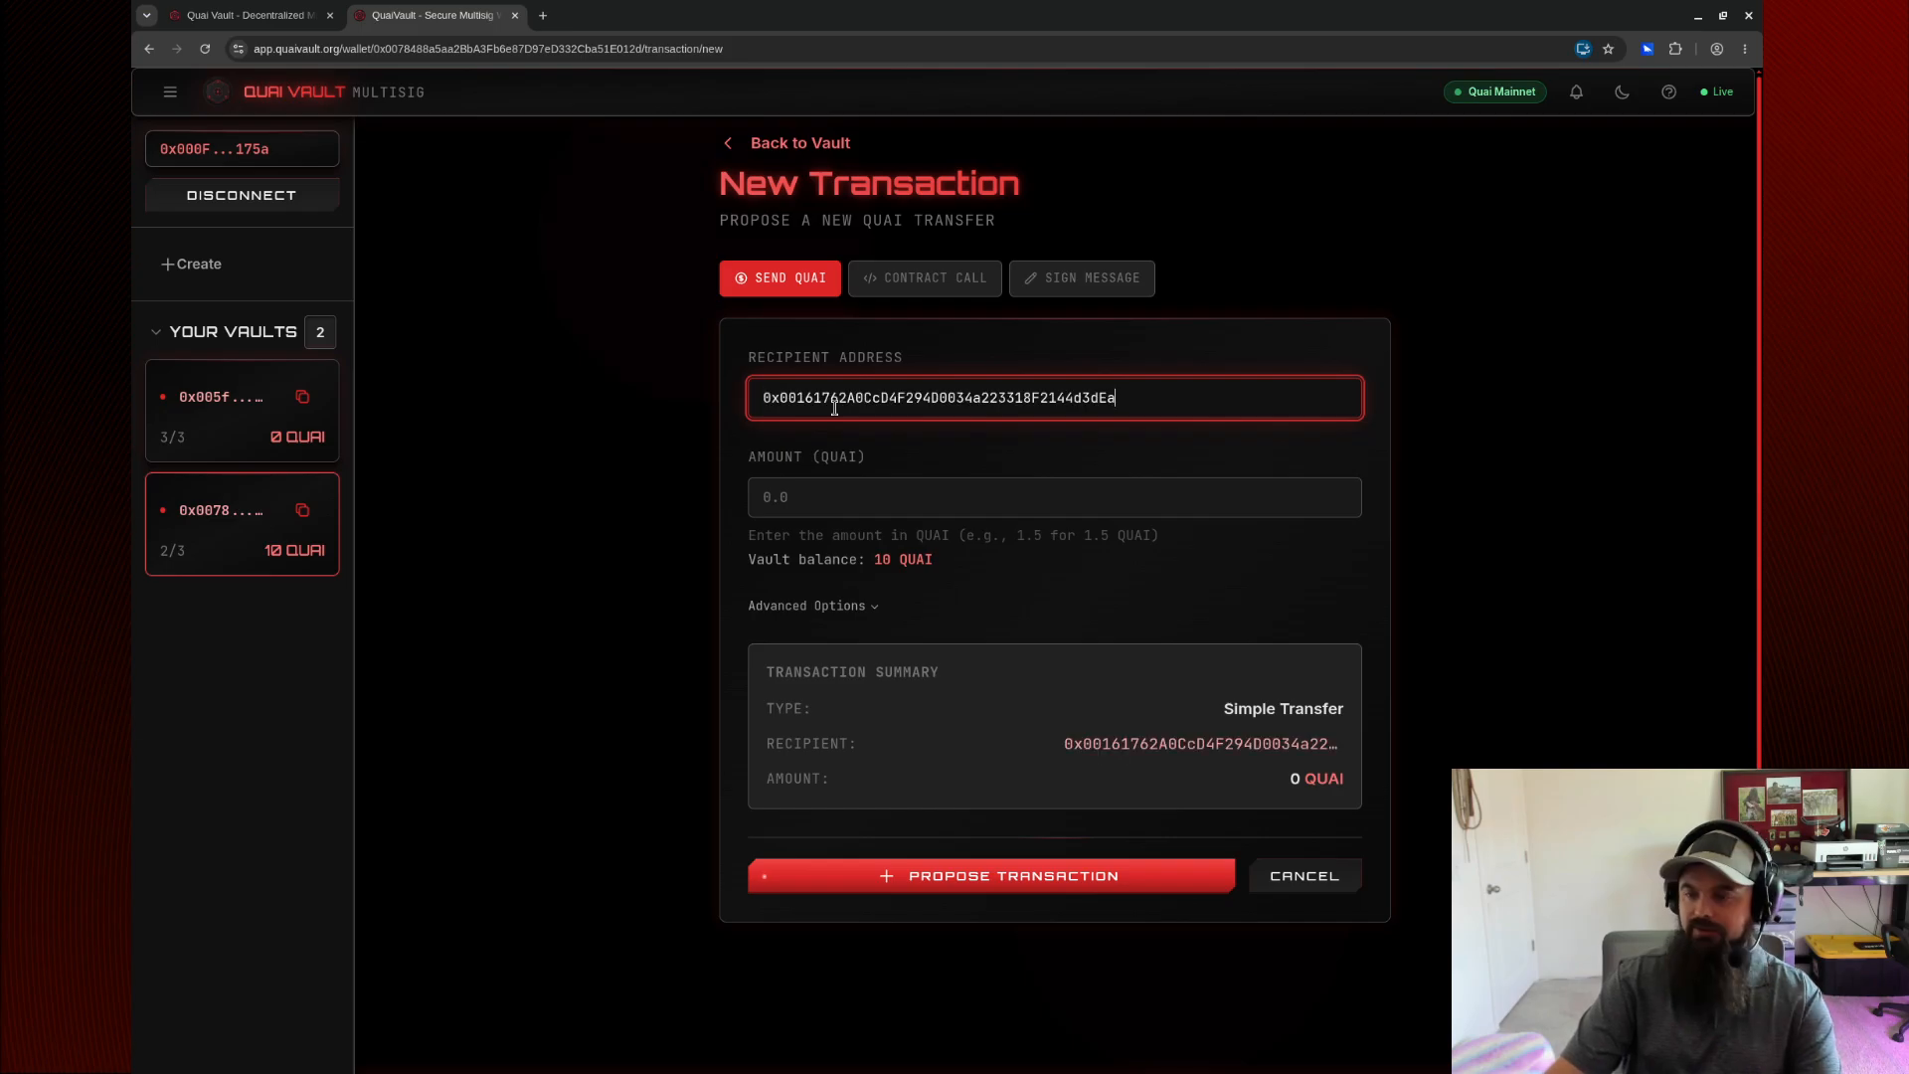
left_click(813, 500)
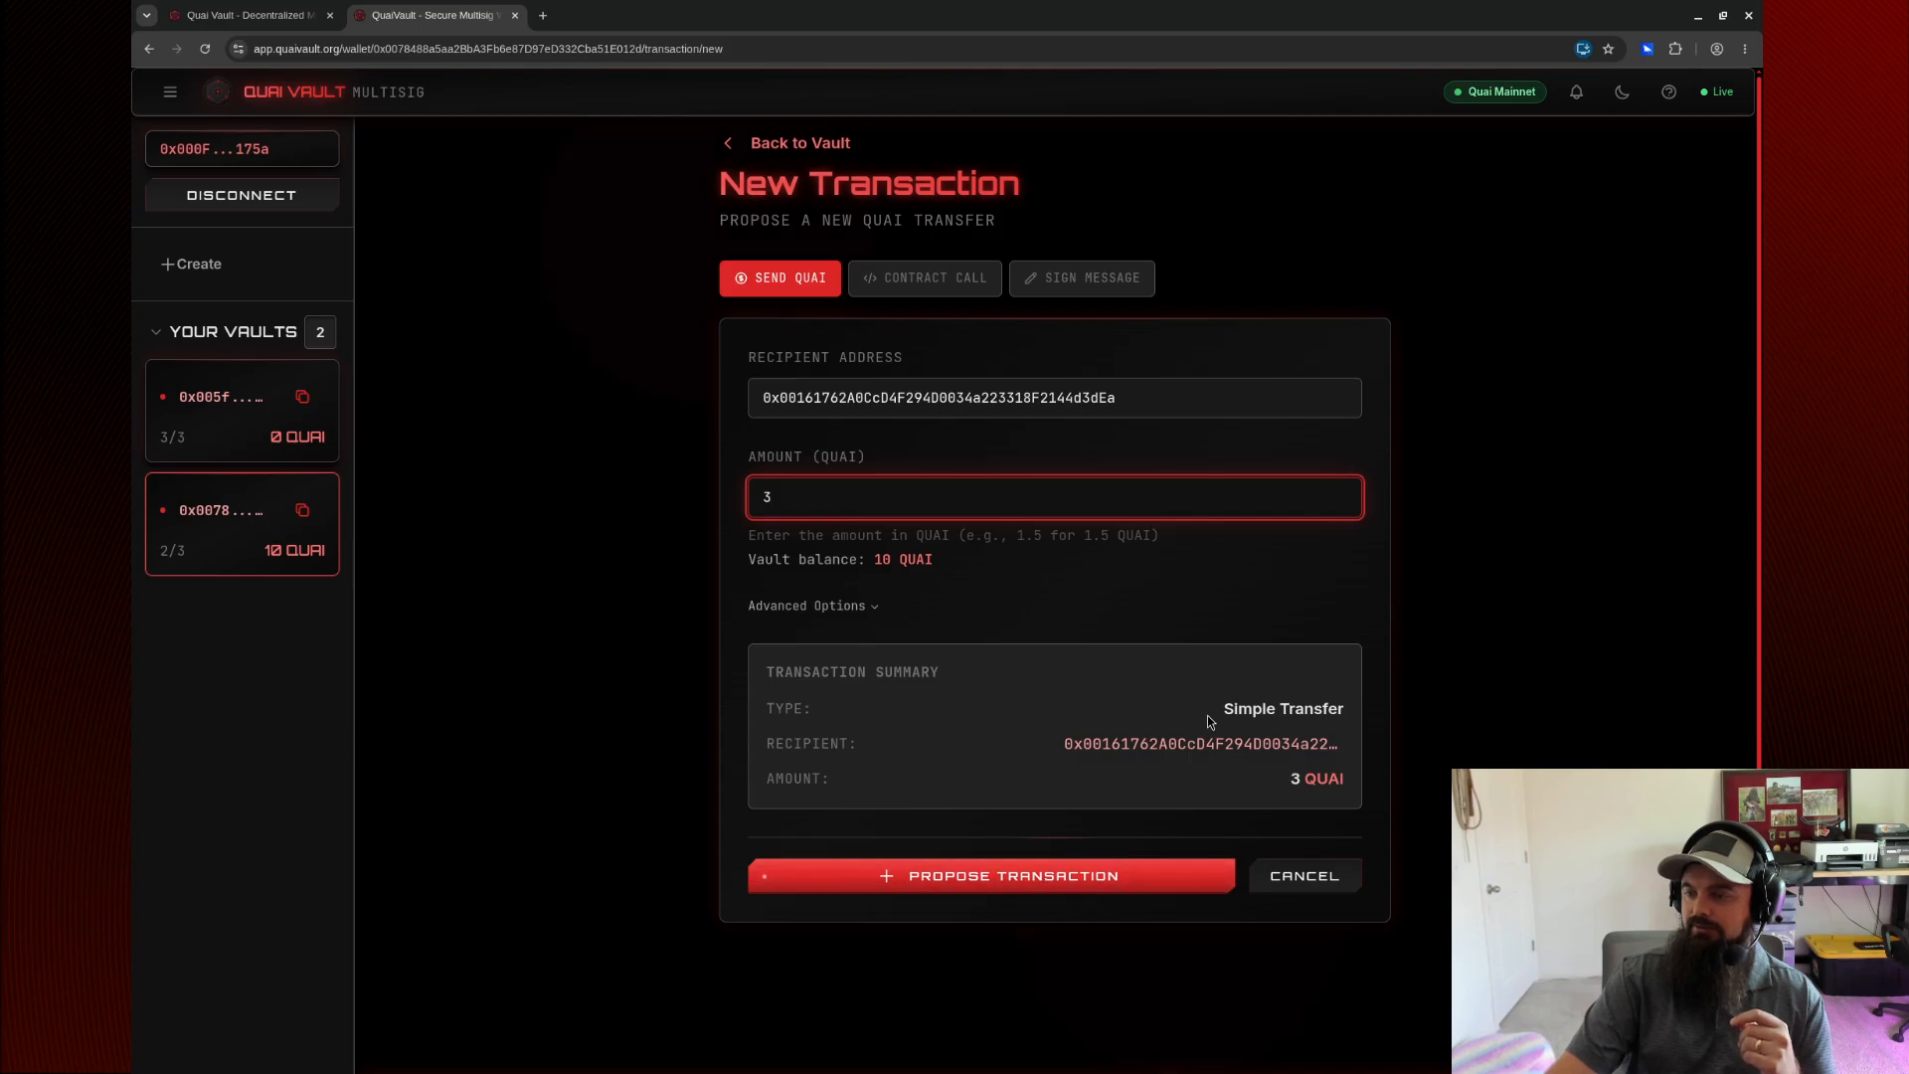
Review the transfer's optional data, expiration and execution delay settings, and propose the 3 QUAI transaction.
left_click(808, 606)
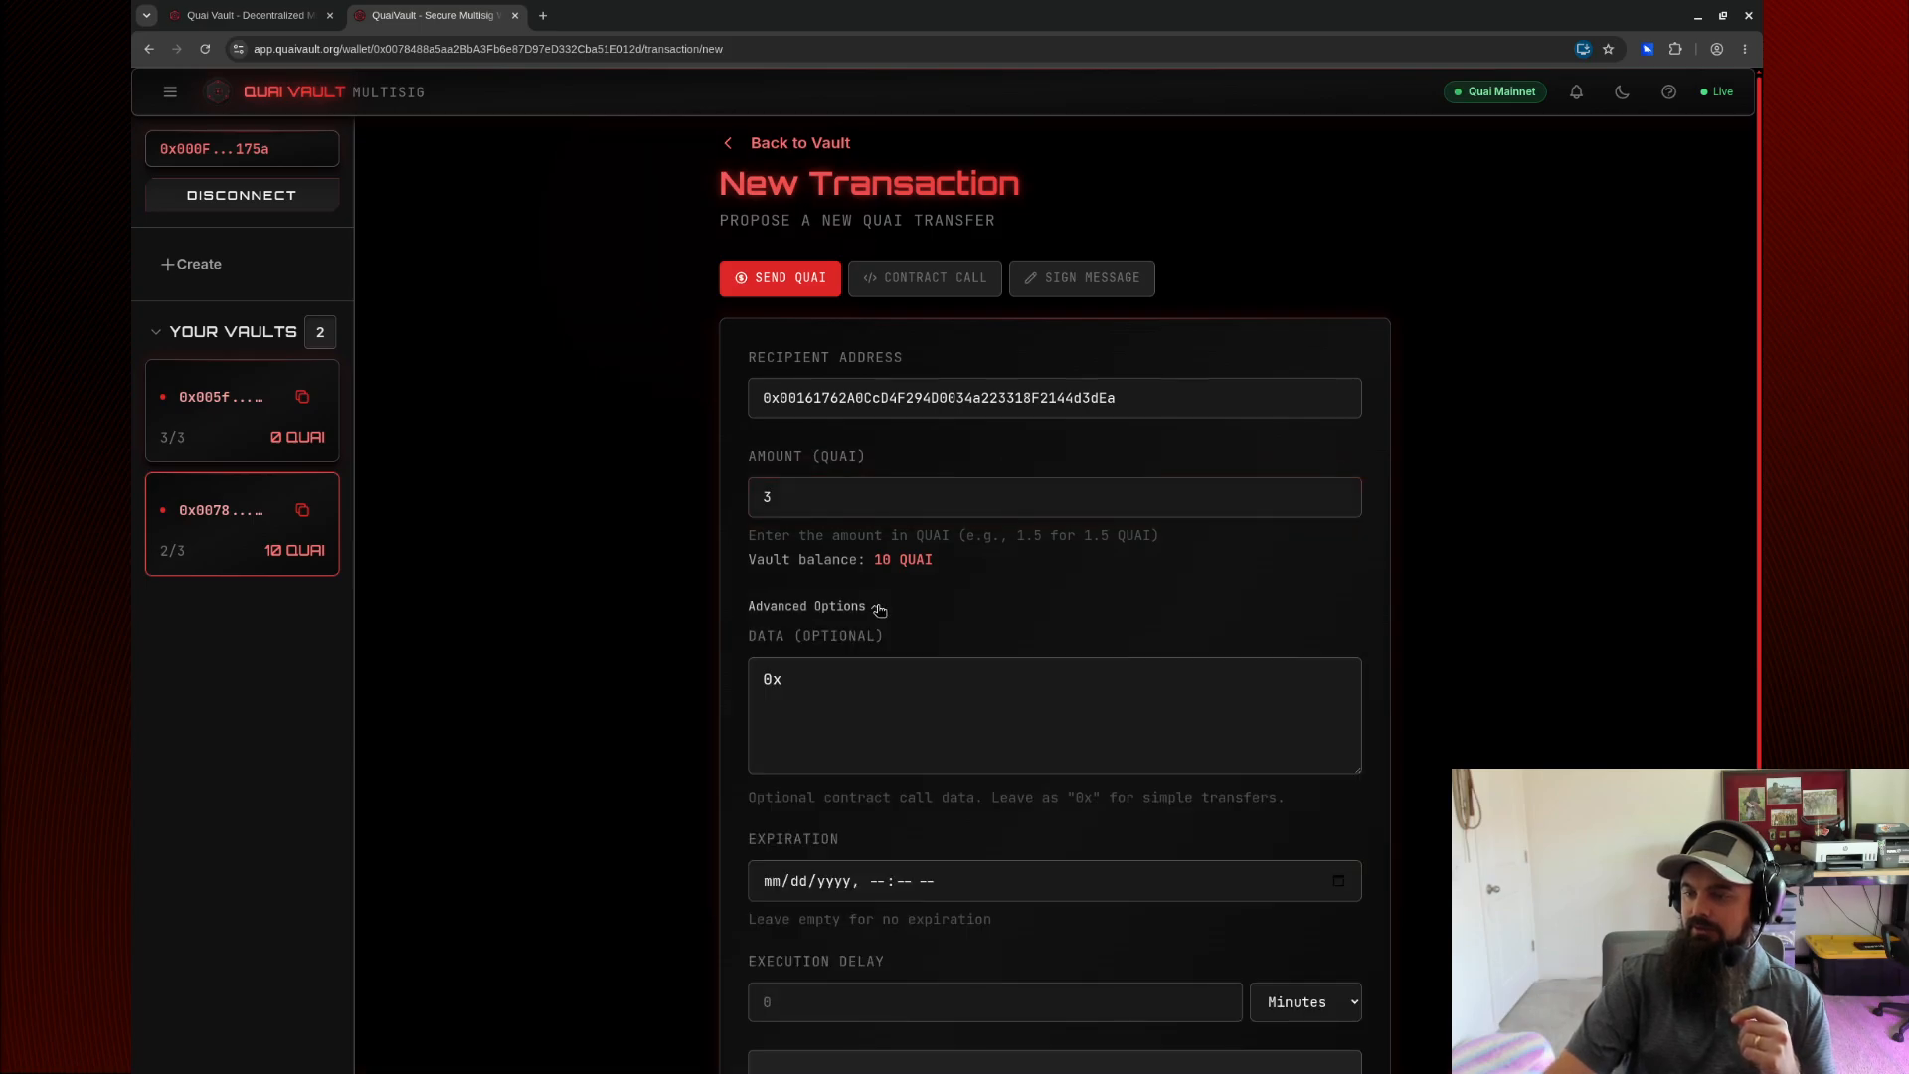
scroll(840, 706, "down", 2)
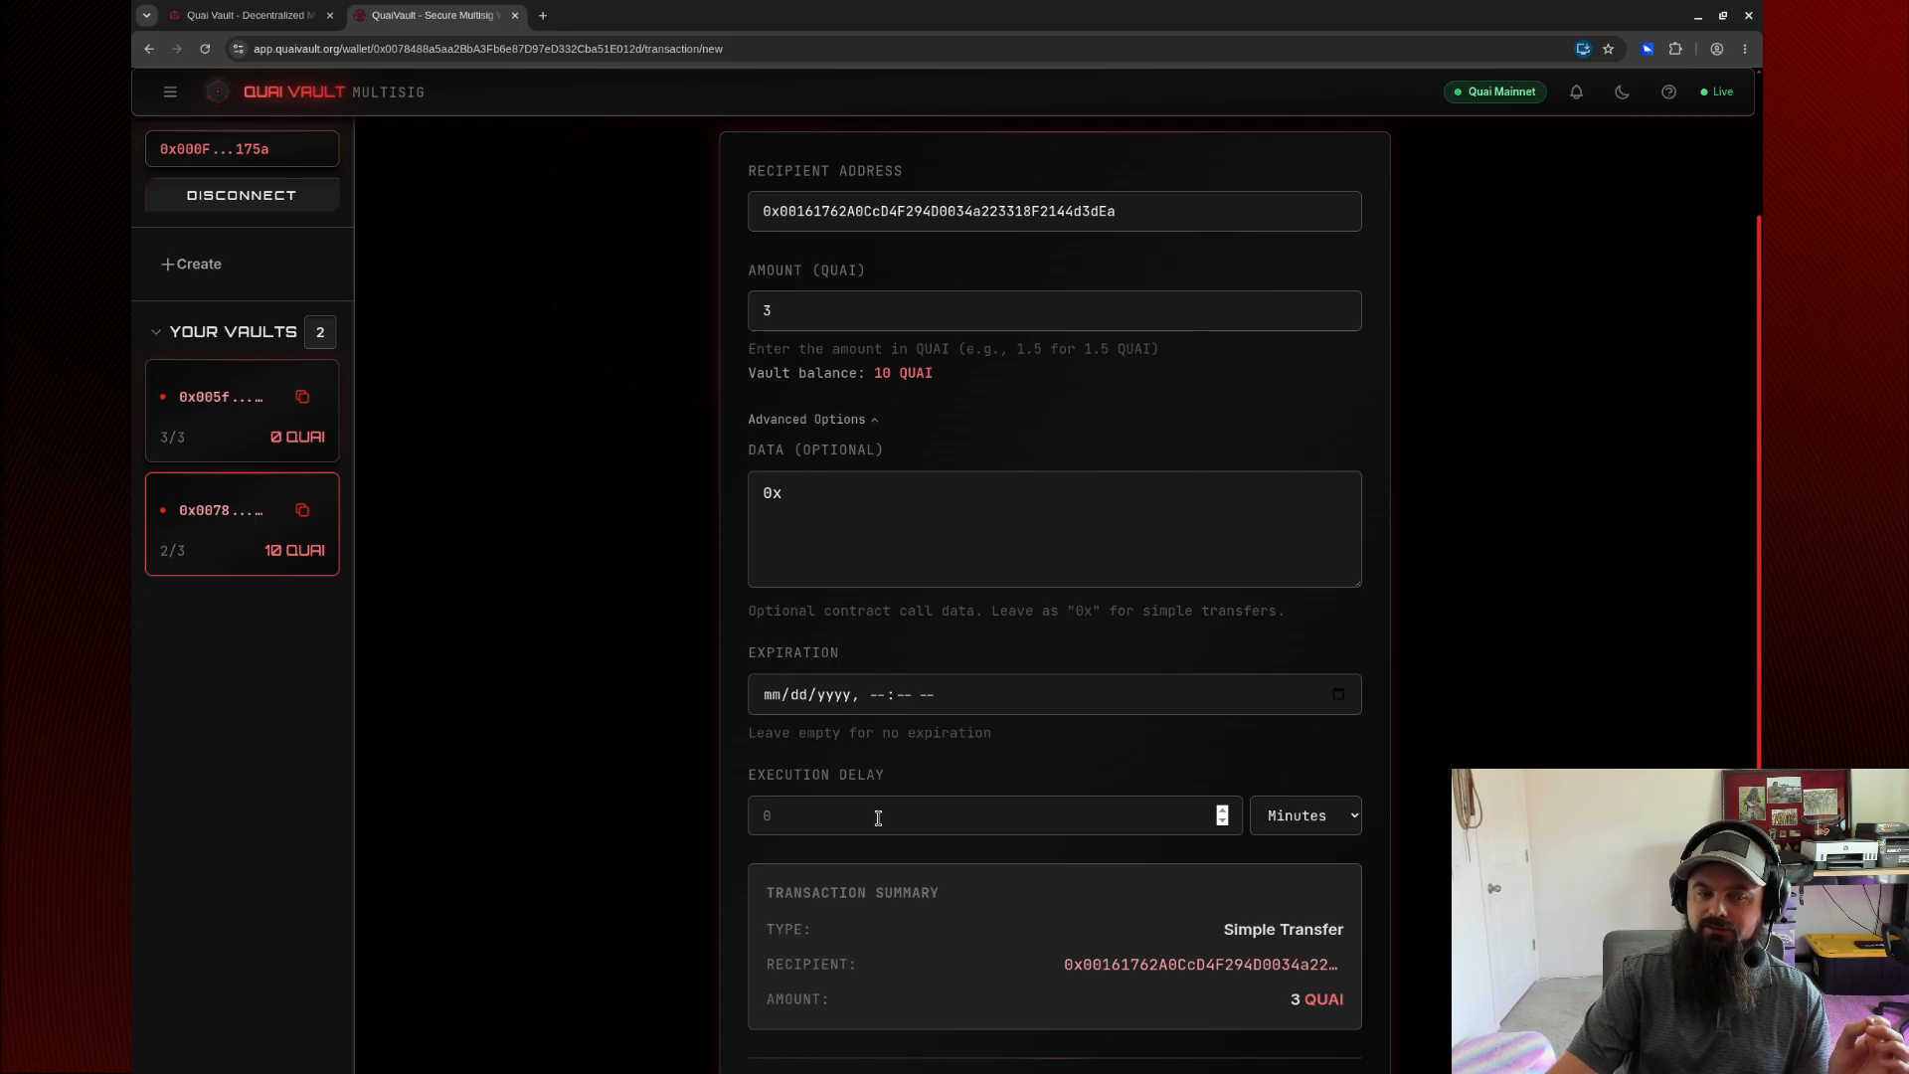
scroll(878, 817, "down", 2)
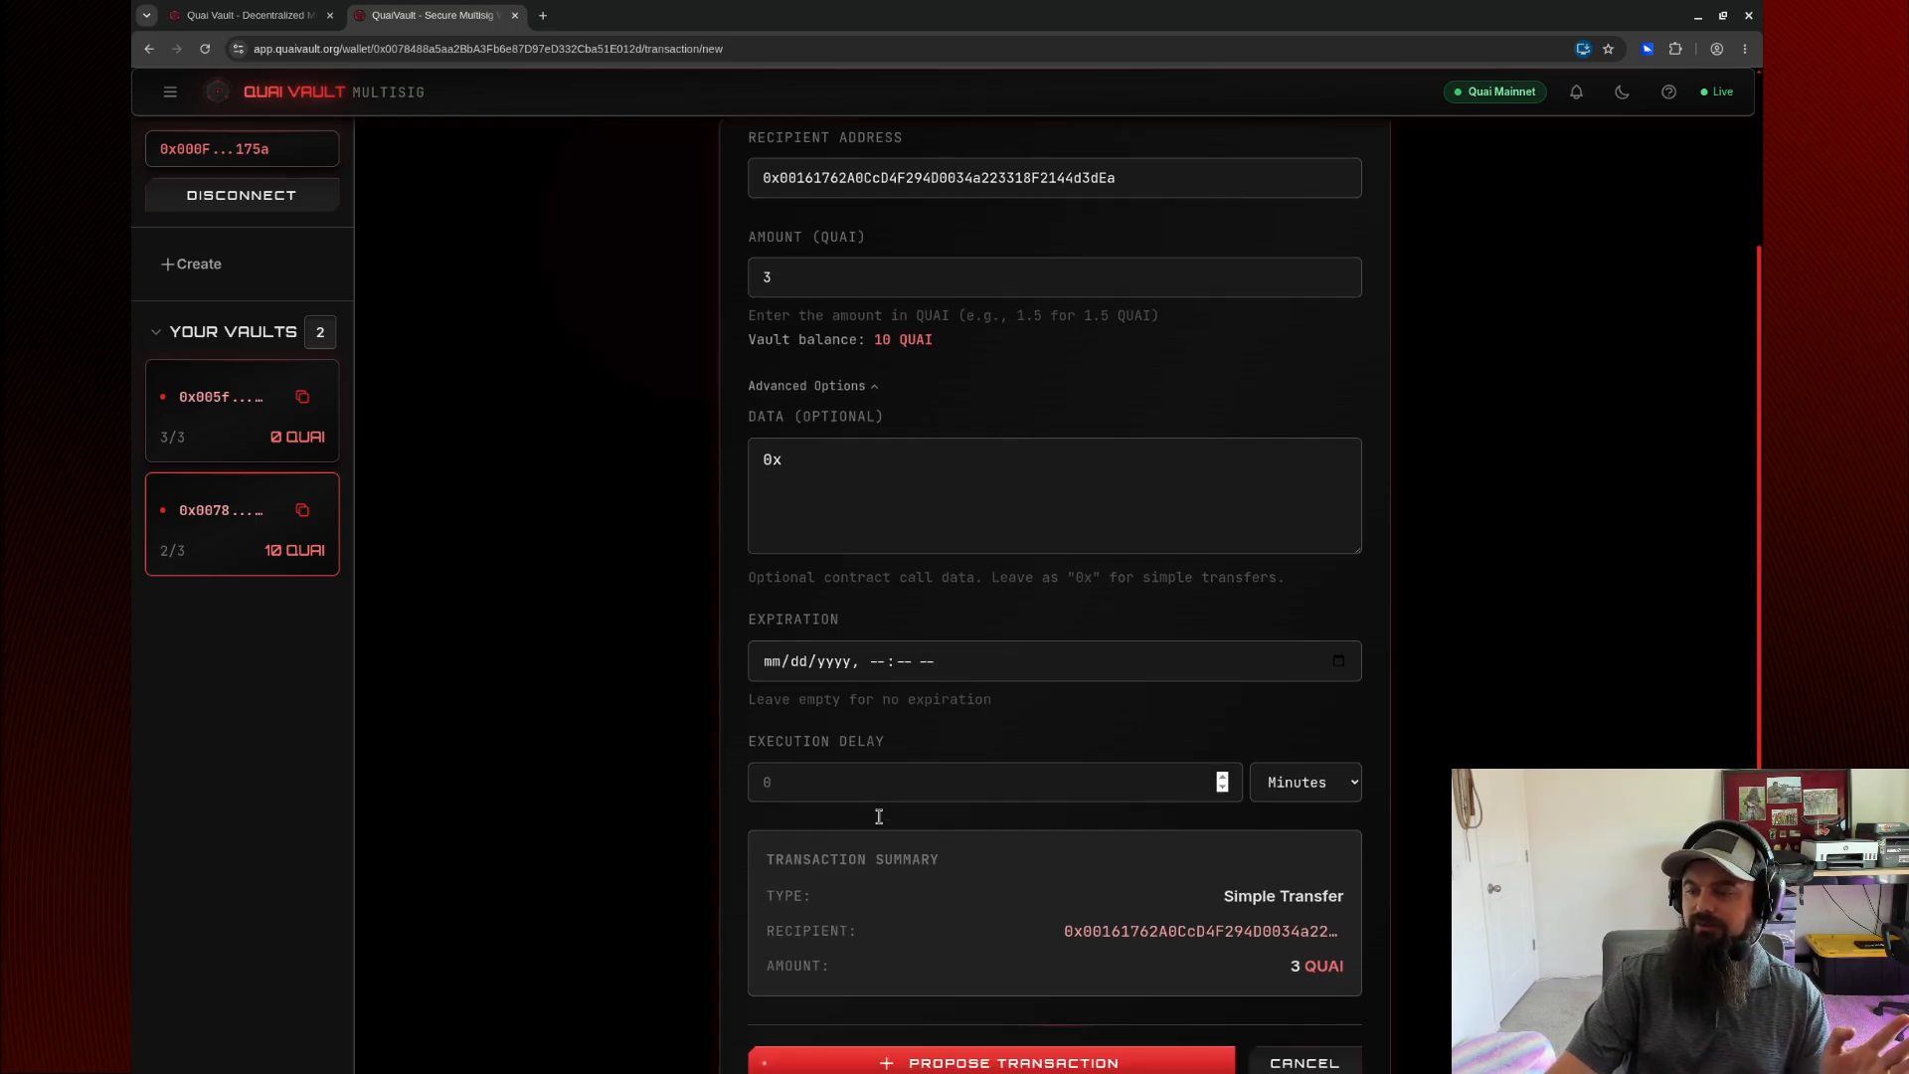
scroll(984, 746, "up", 2)
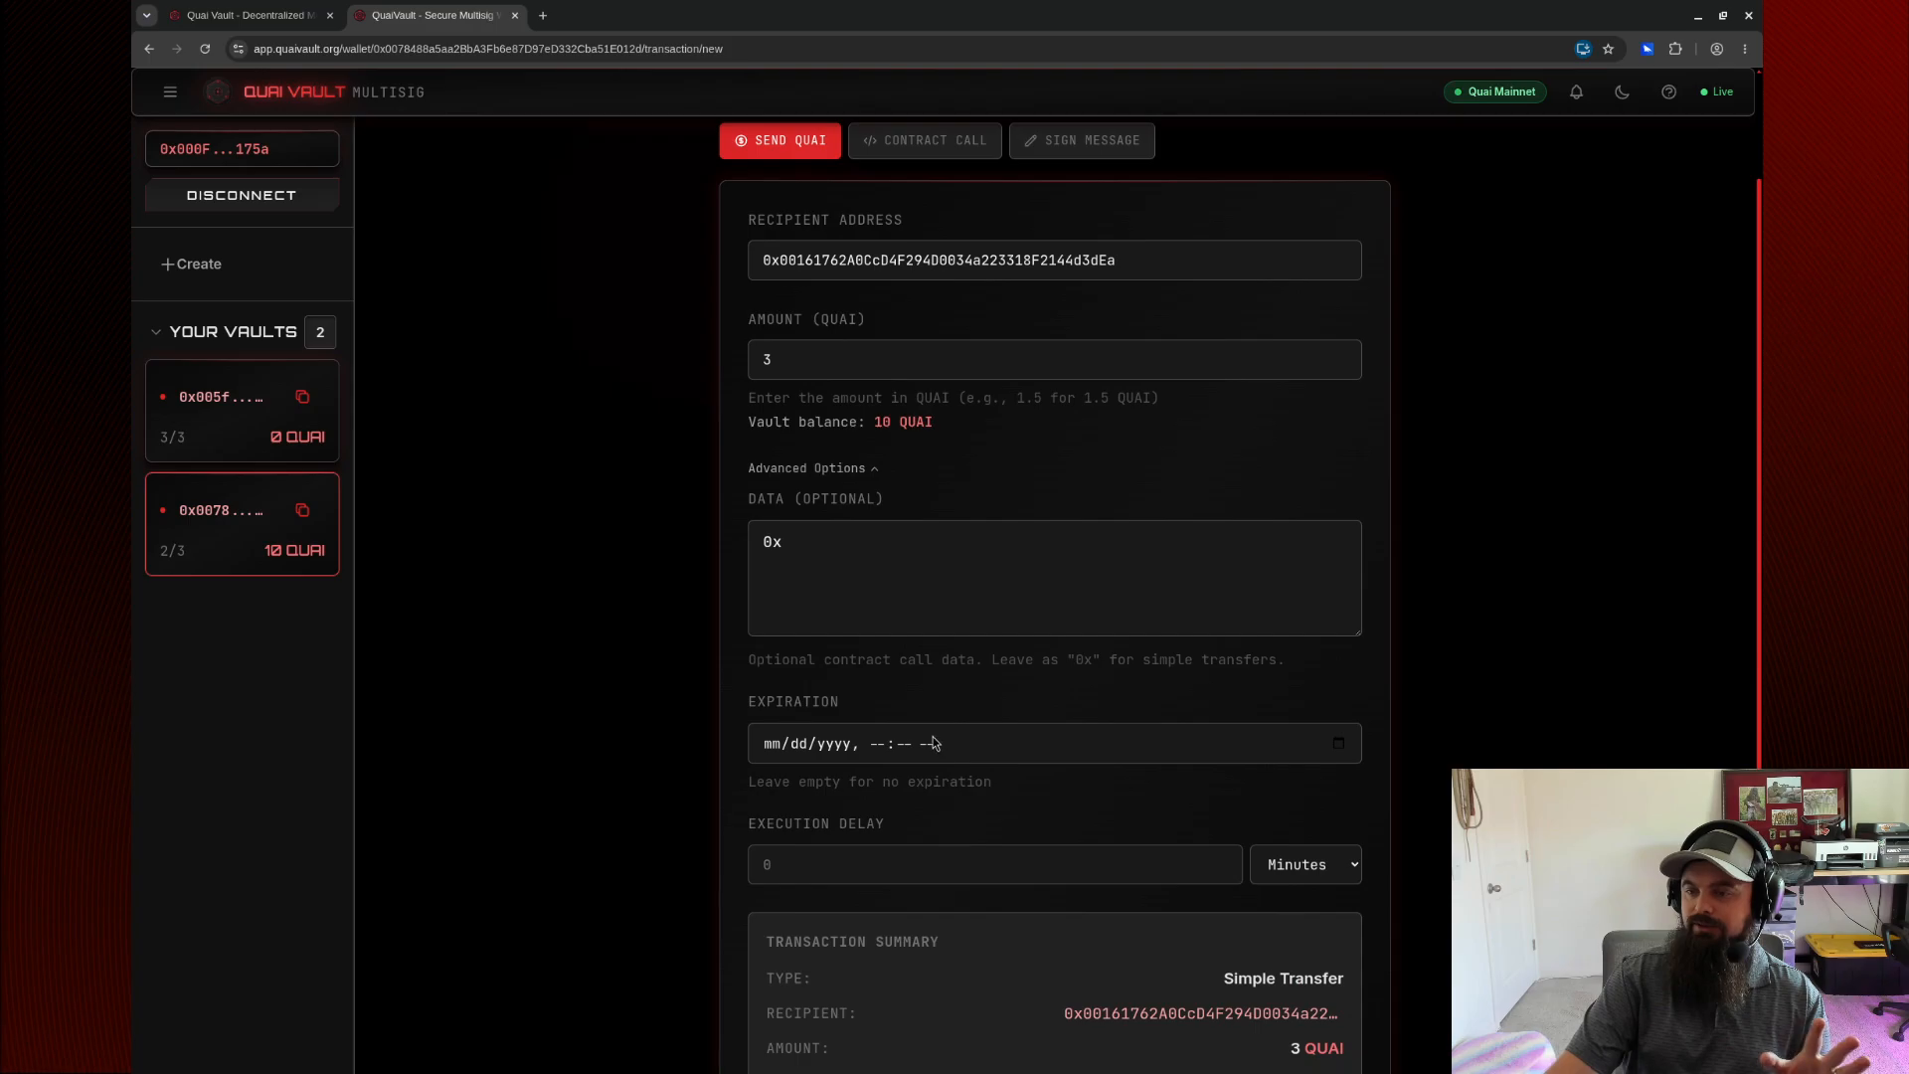
scroll(786, 689, "down", 2)
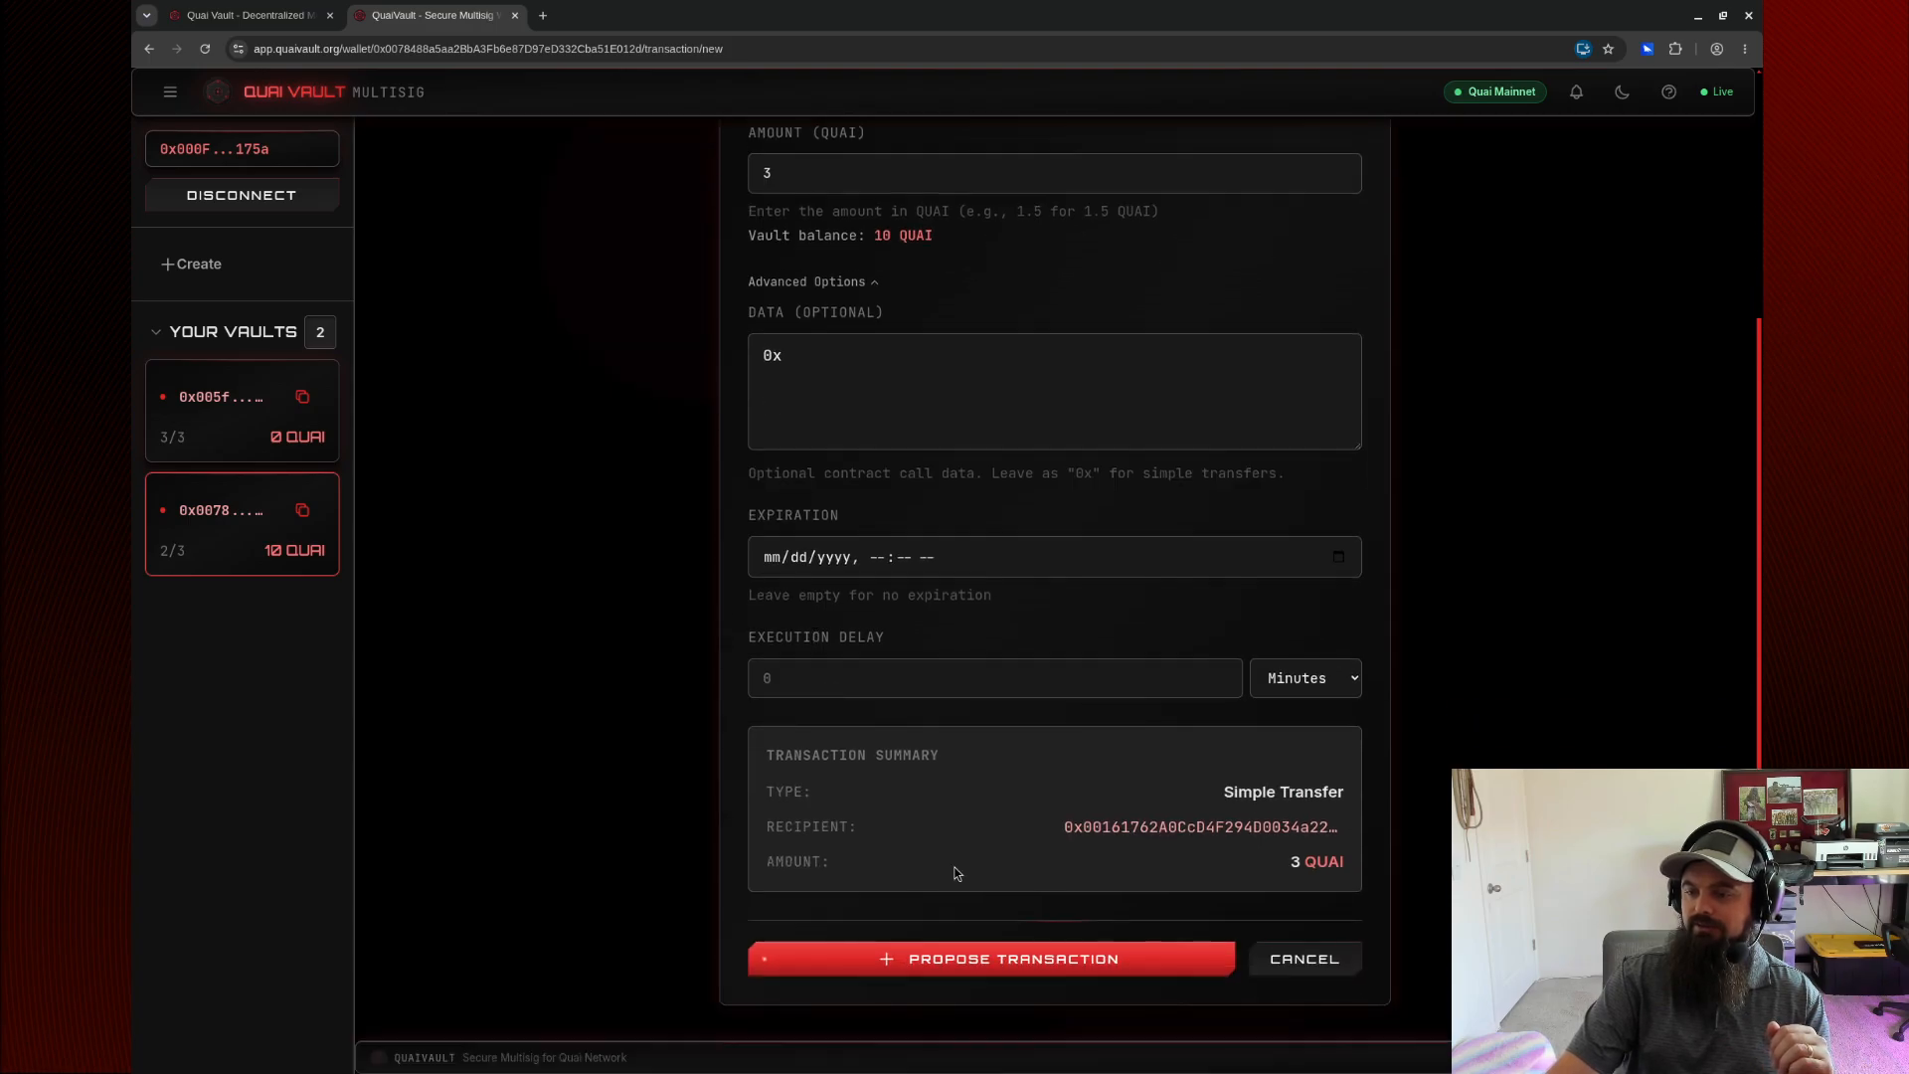
left_click(969, 959)
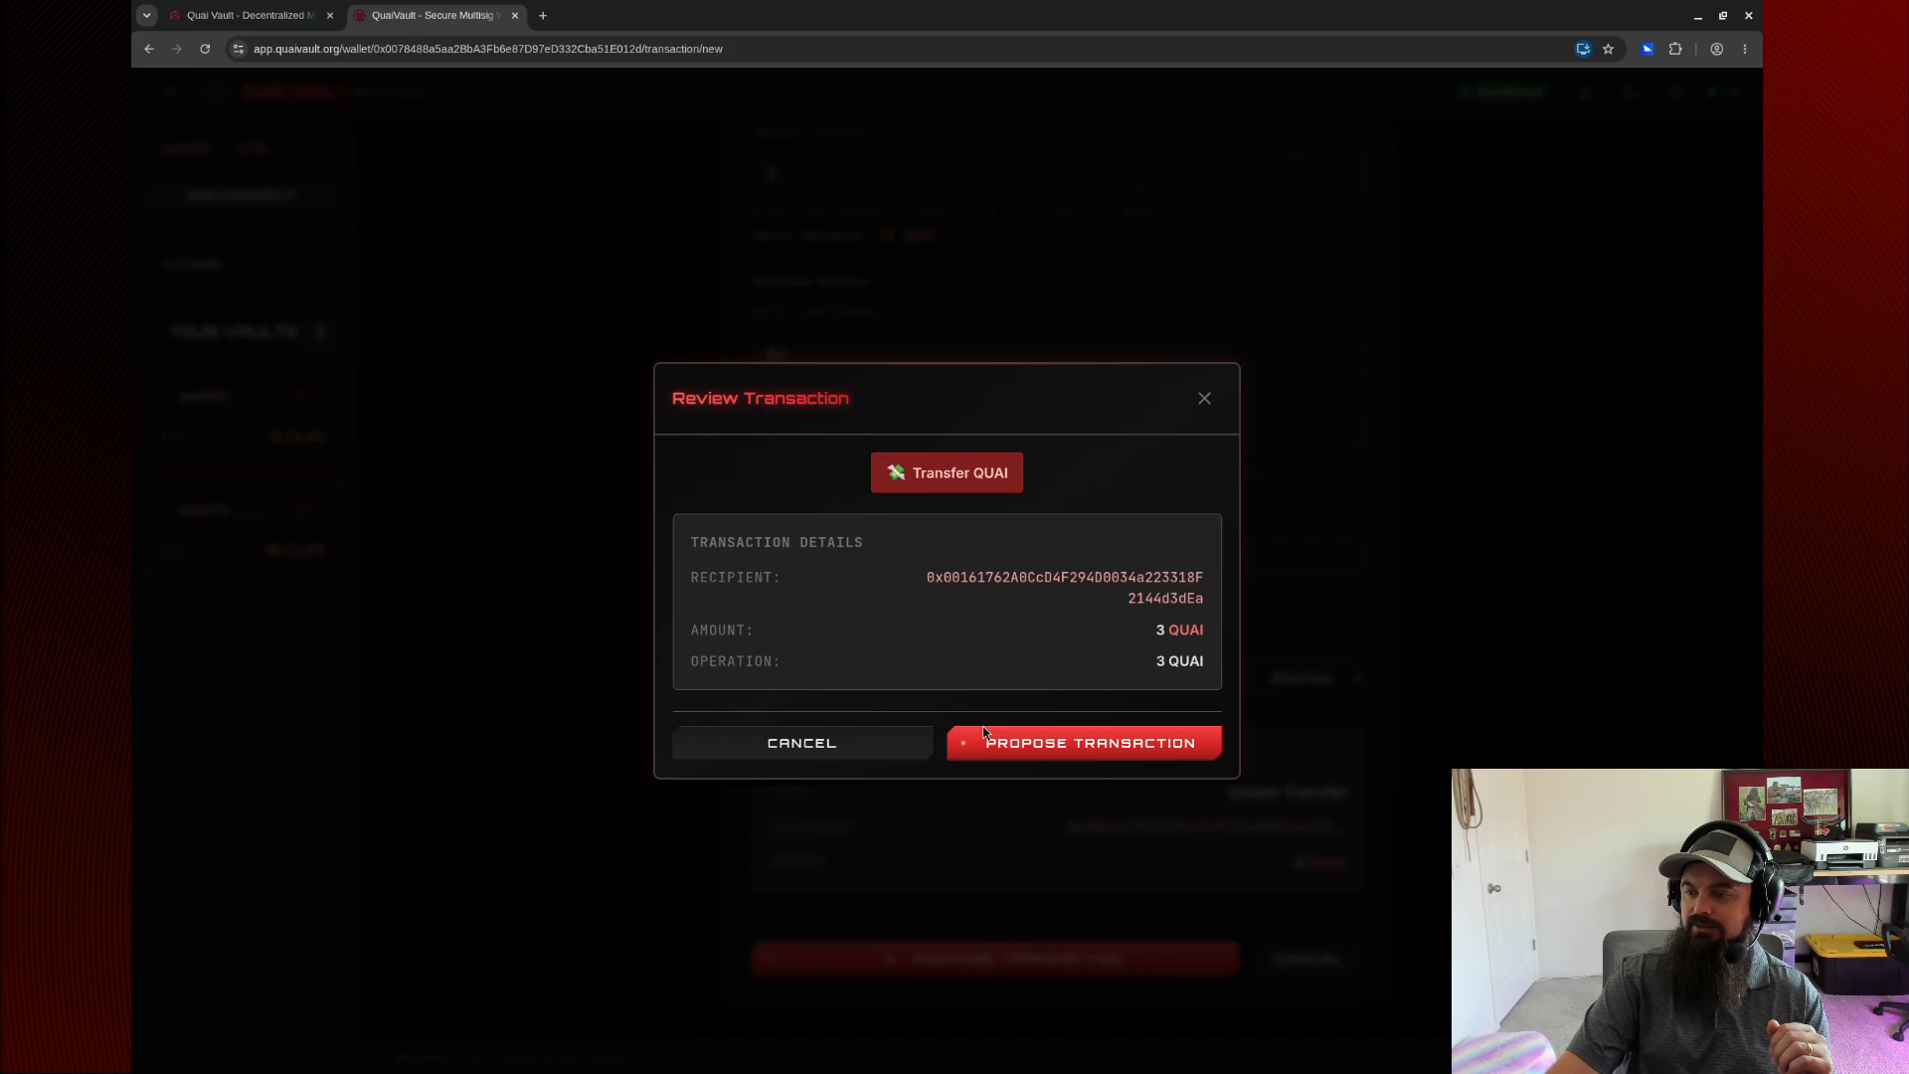
left_click(1046, 746)
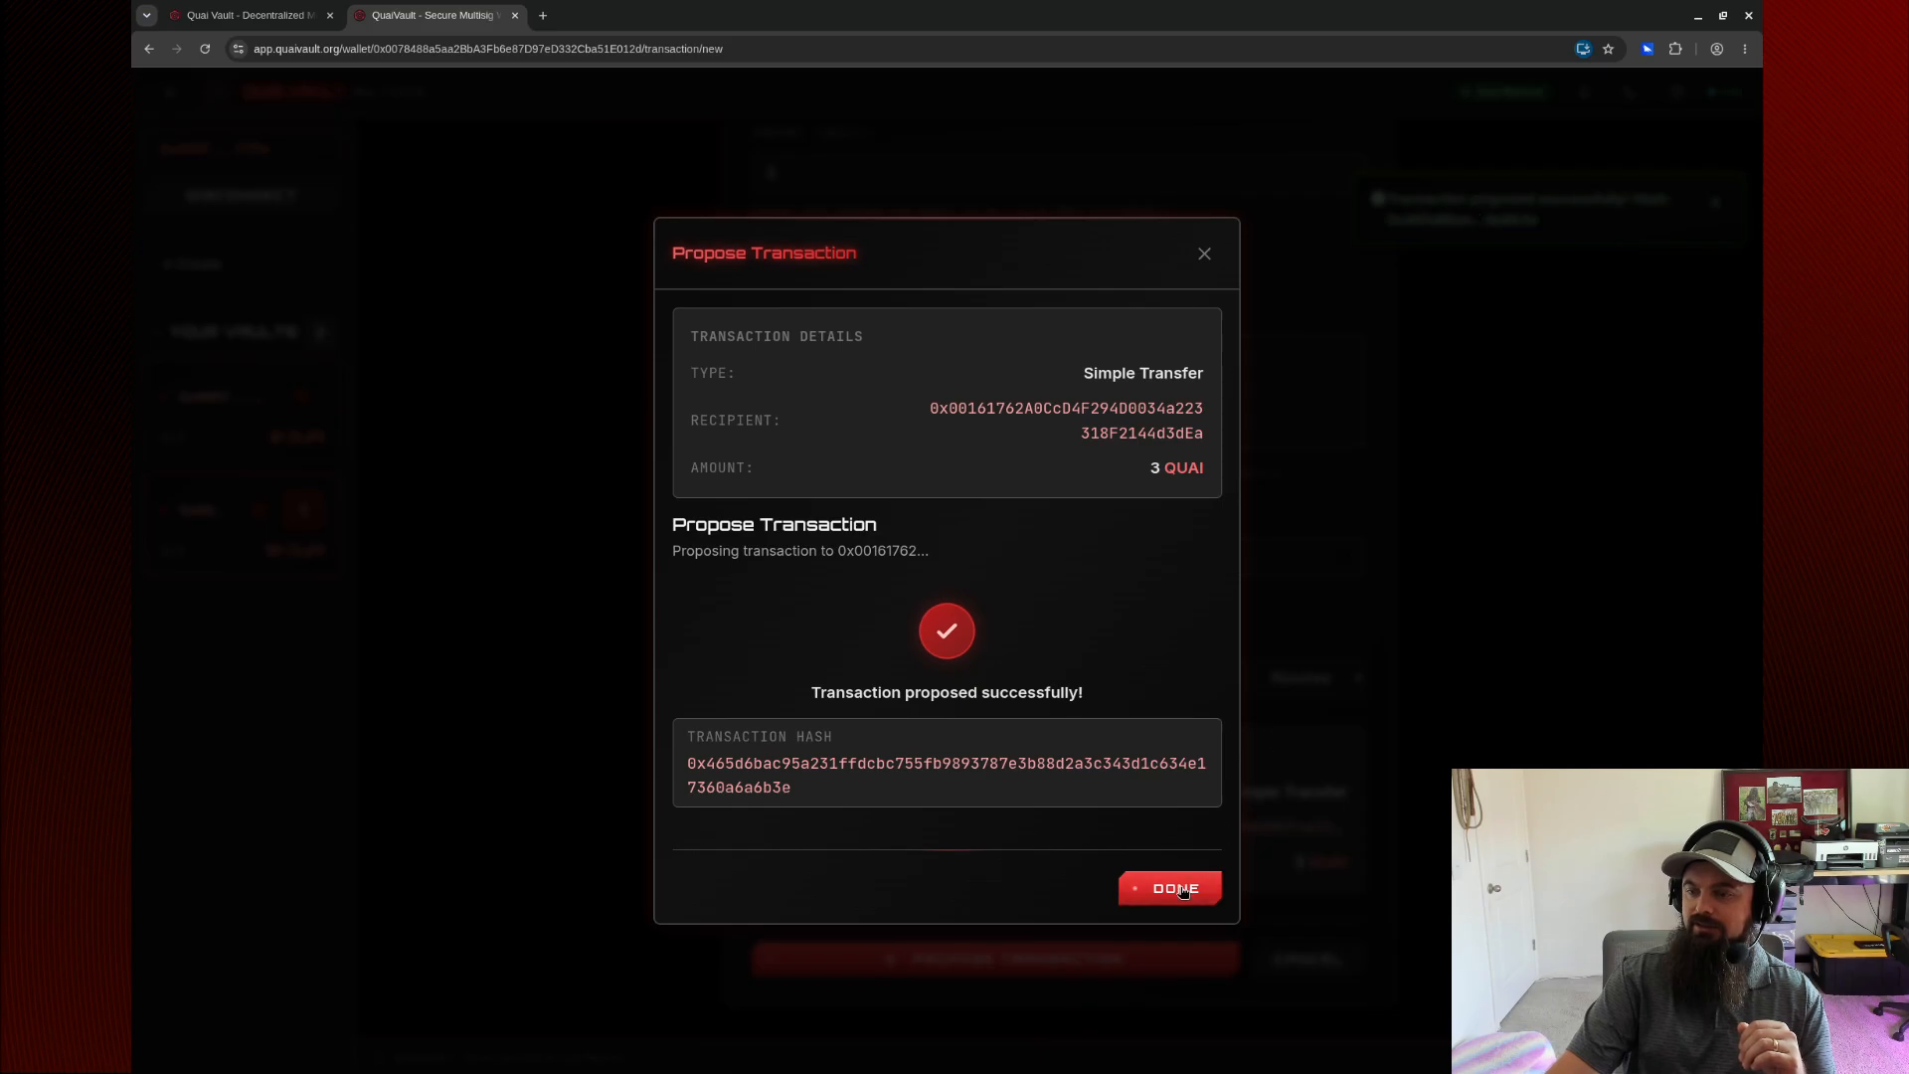
left_click(1178, 890)
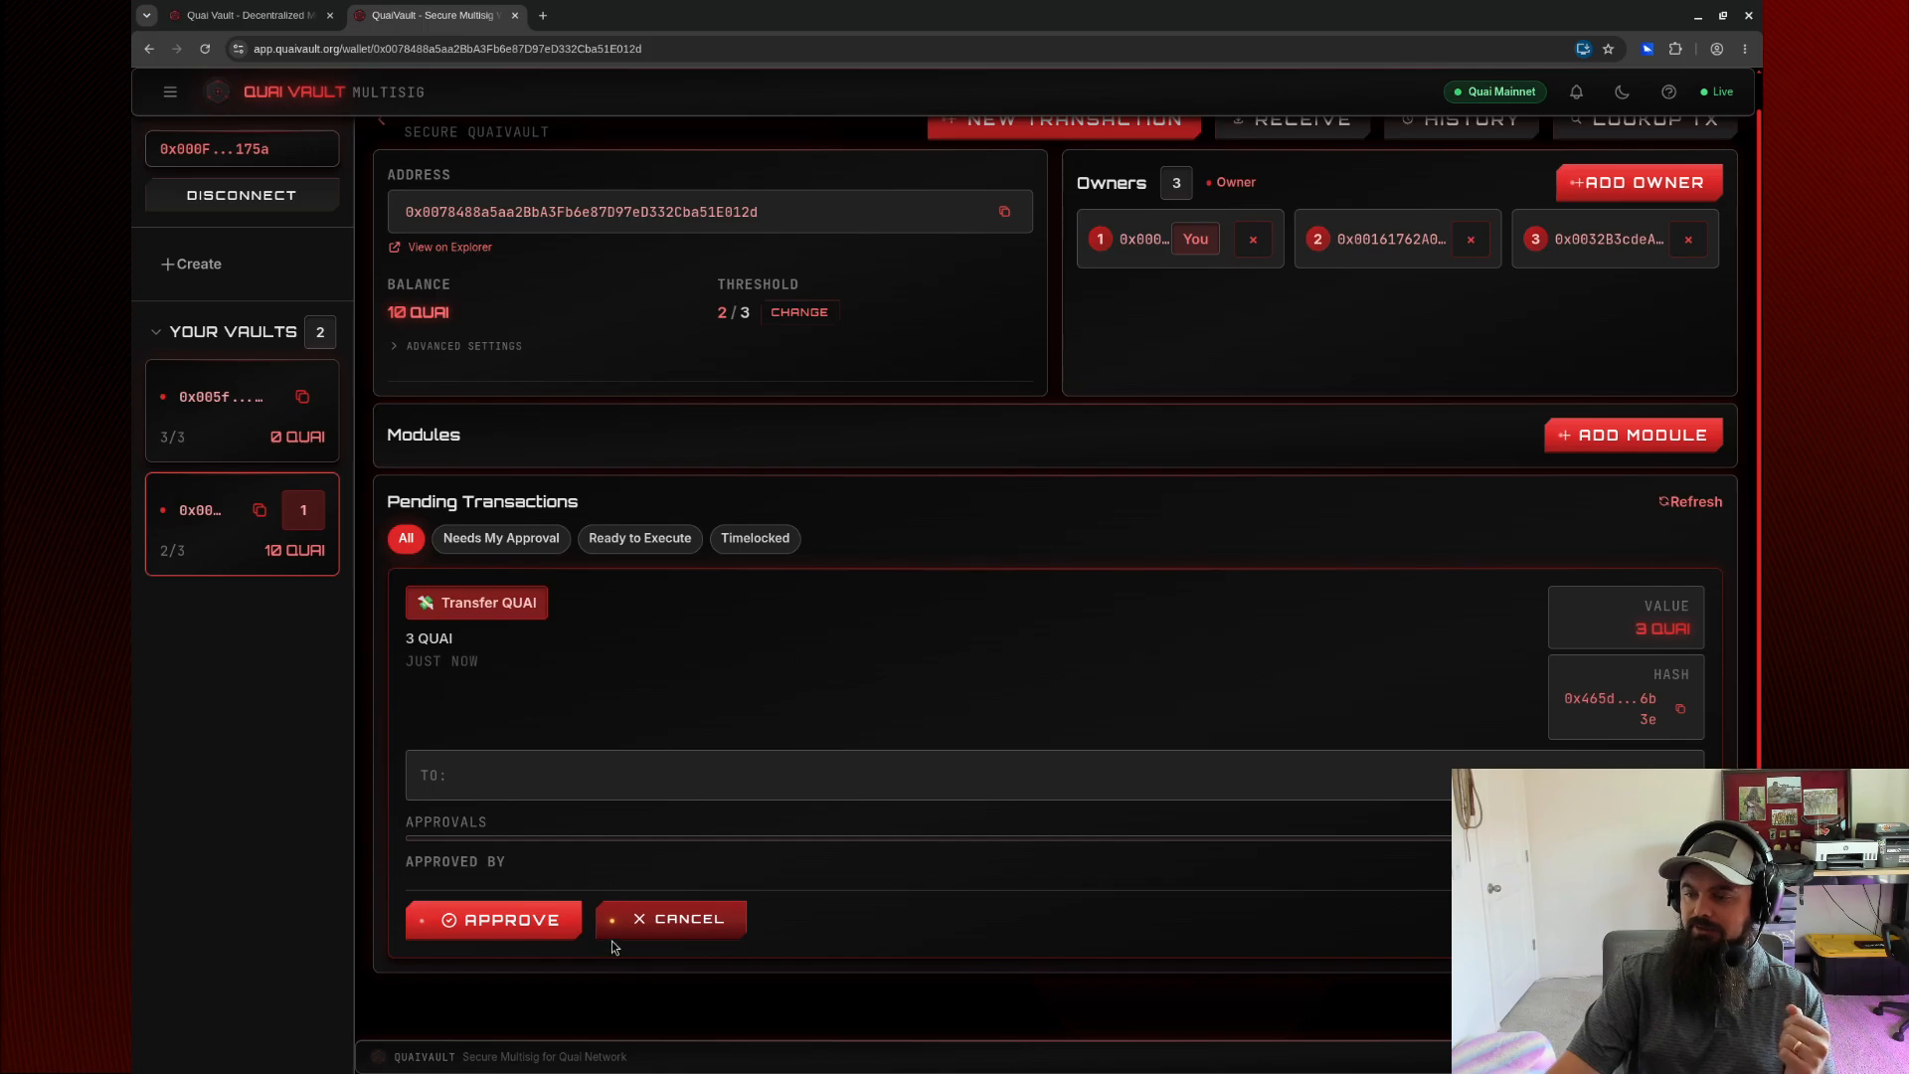
Filter the pending transactions by Needs My Approval, Ready to Execute and Timelocked, and return to showing all.
scroll(591, 711, "up", 1)
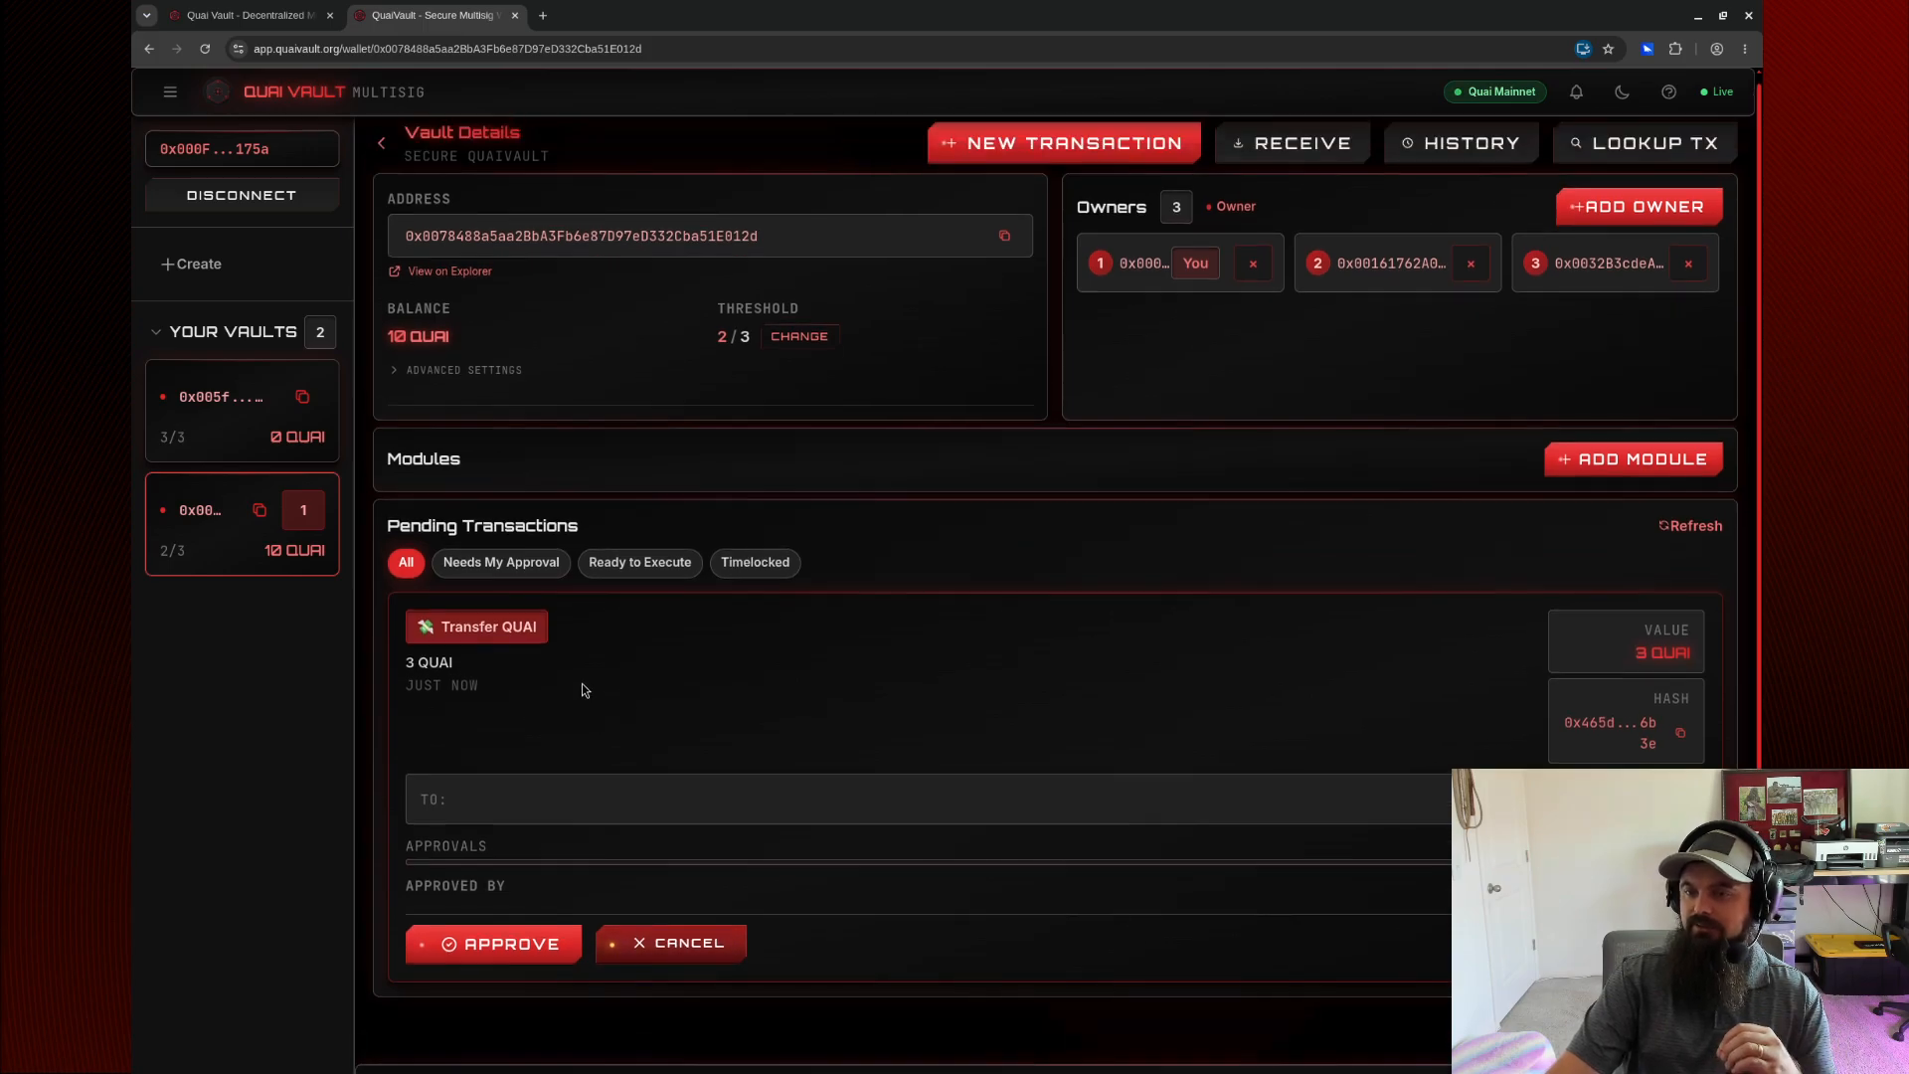
left_click(524, 585)
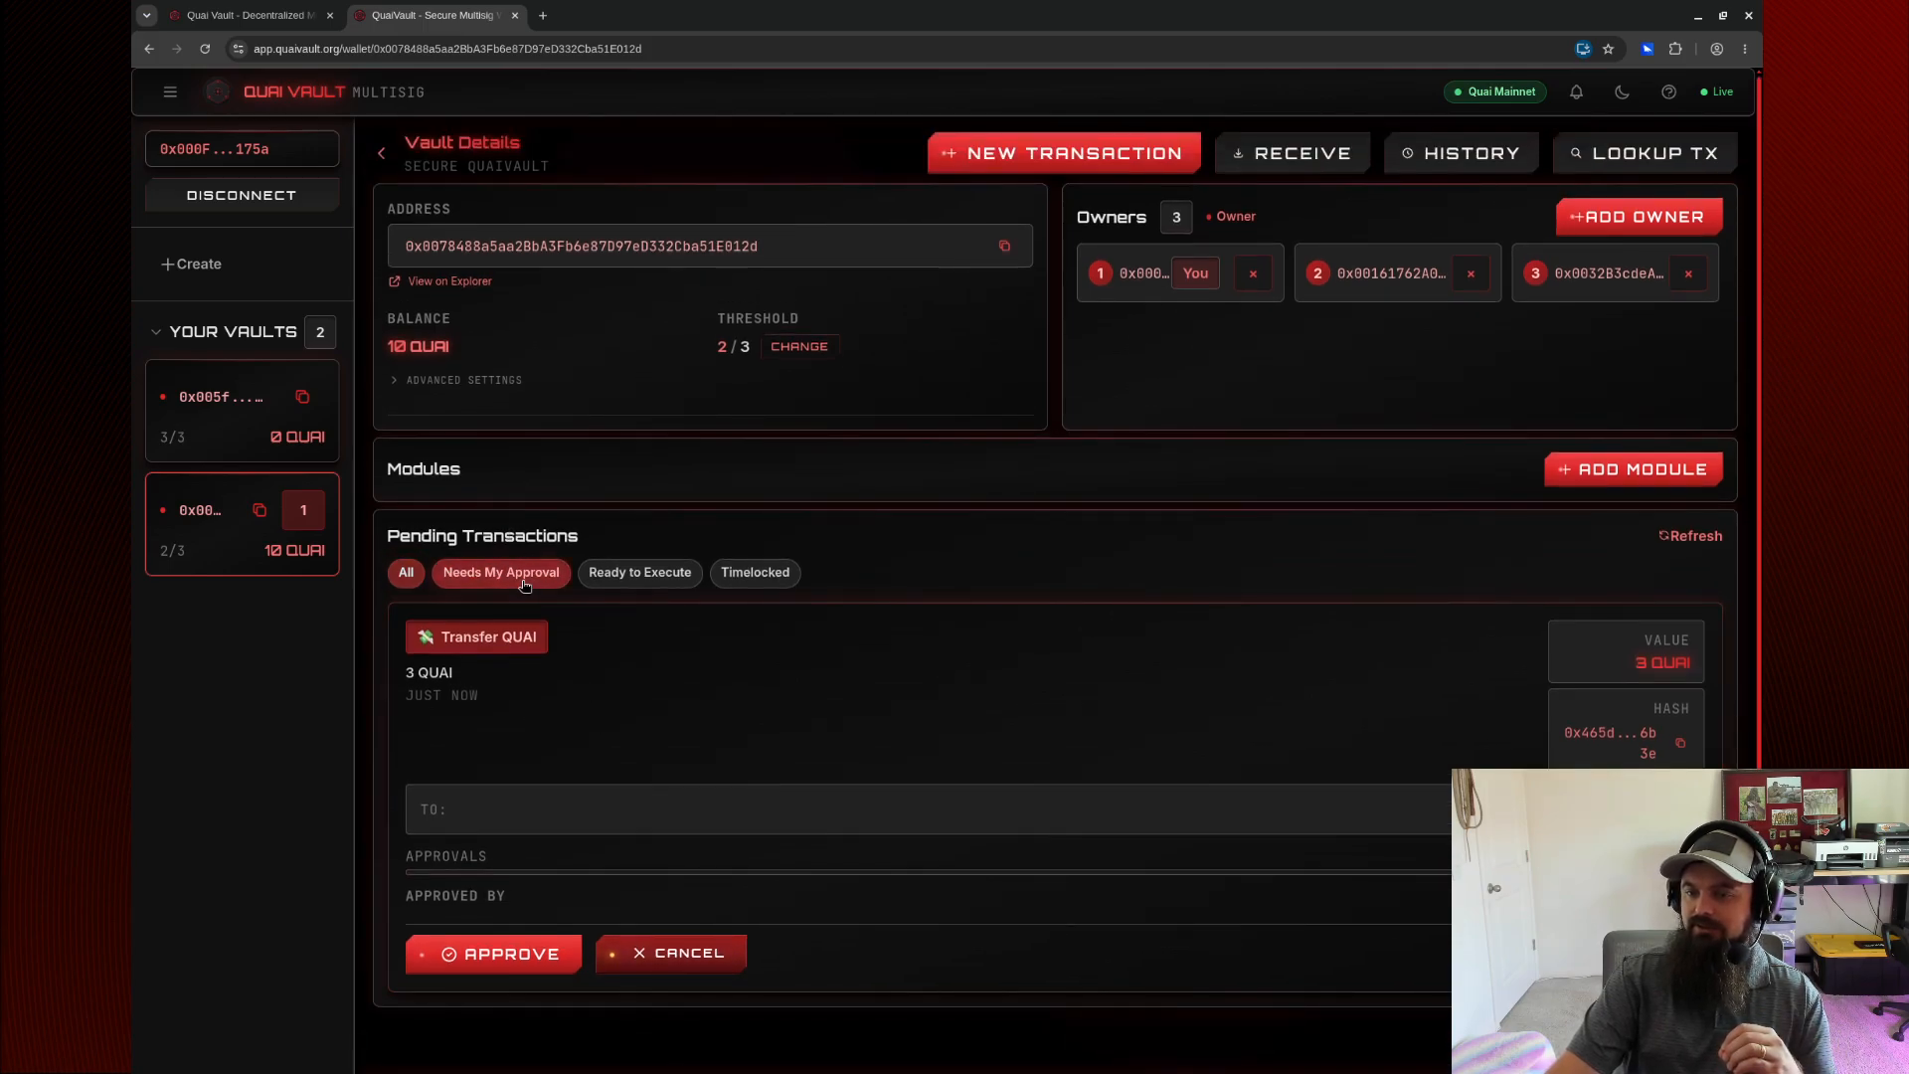
left_click(634, 582)
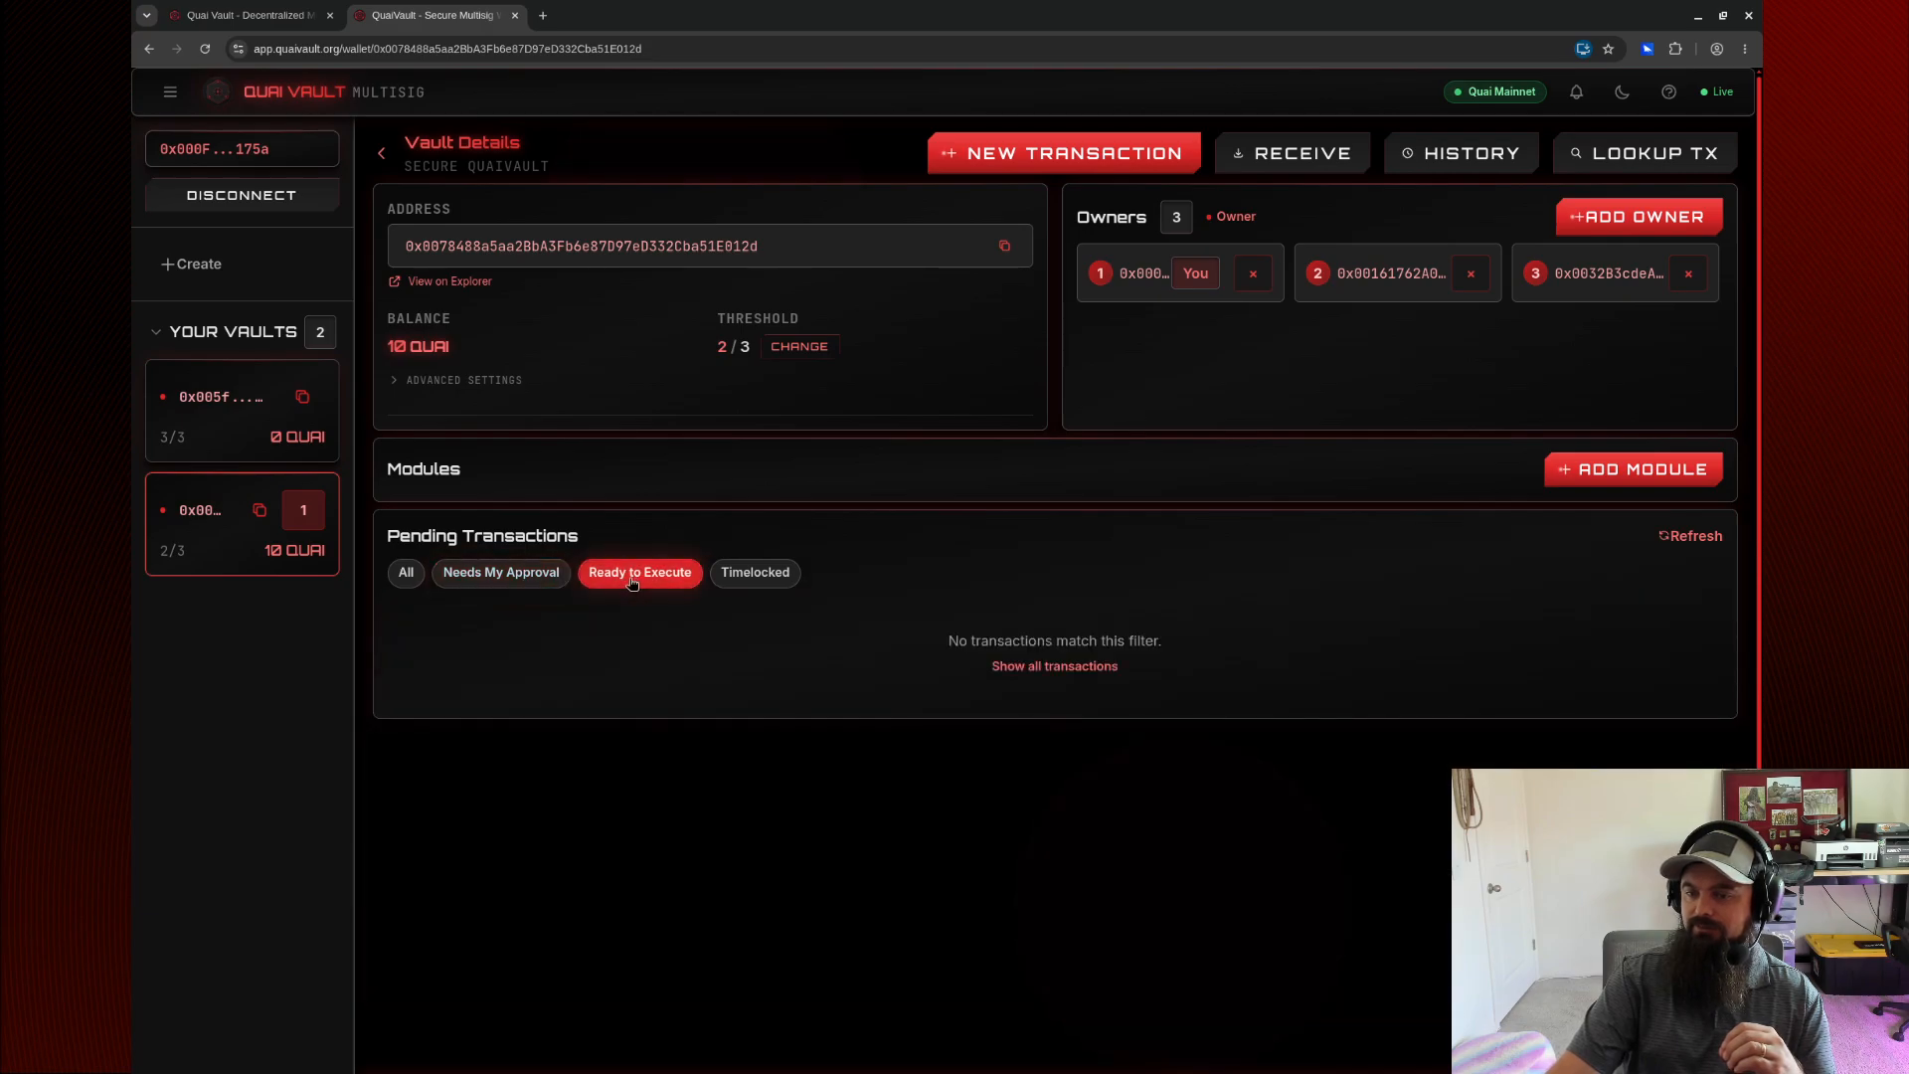
left_click(757, 579)
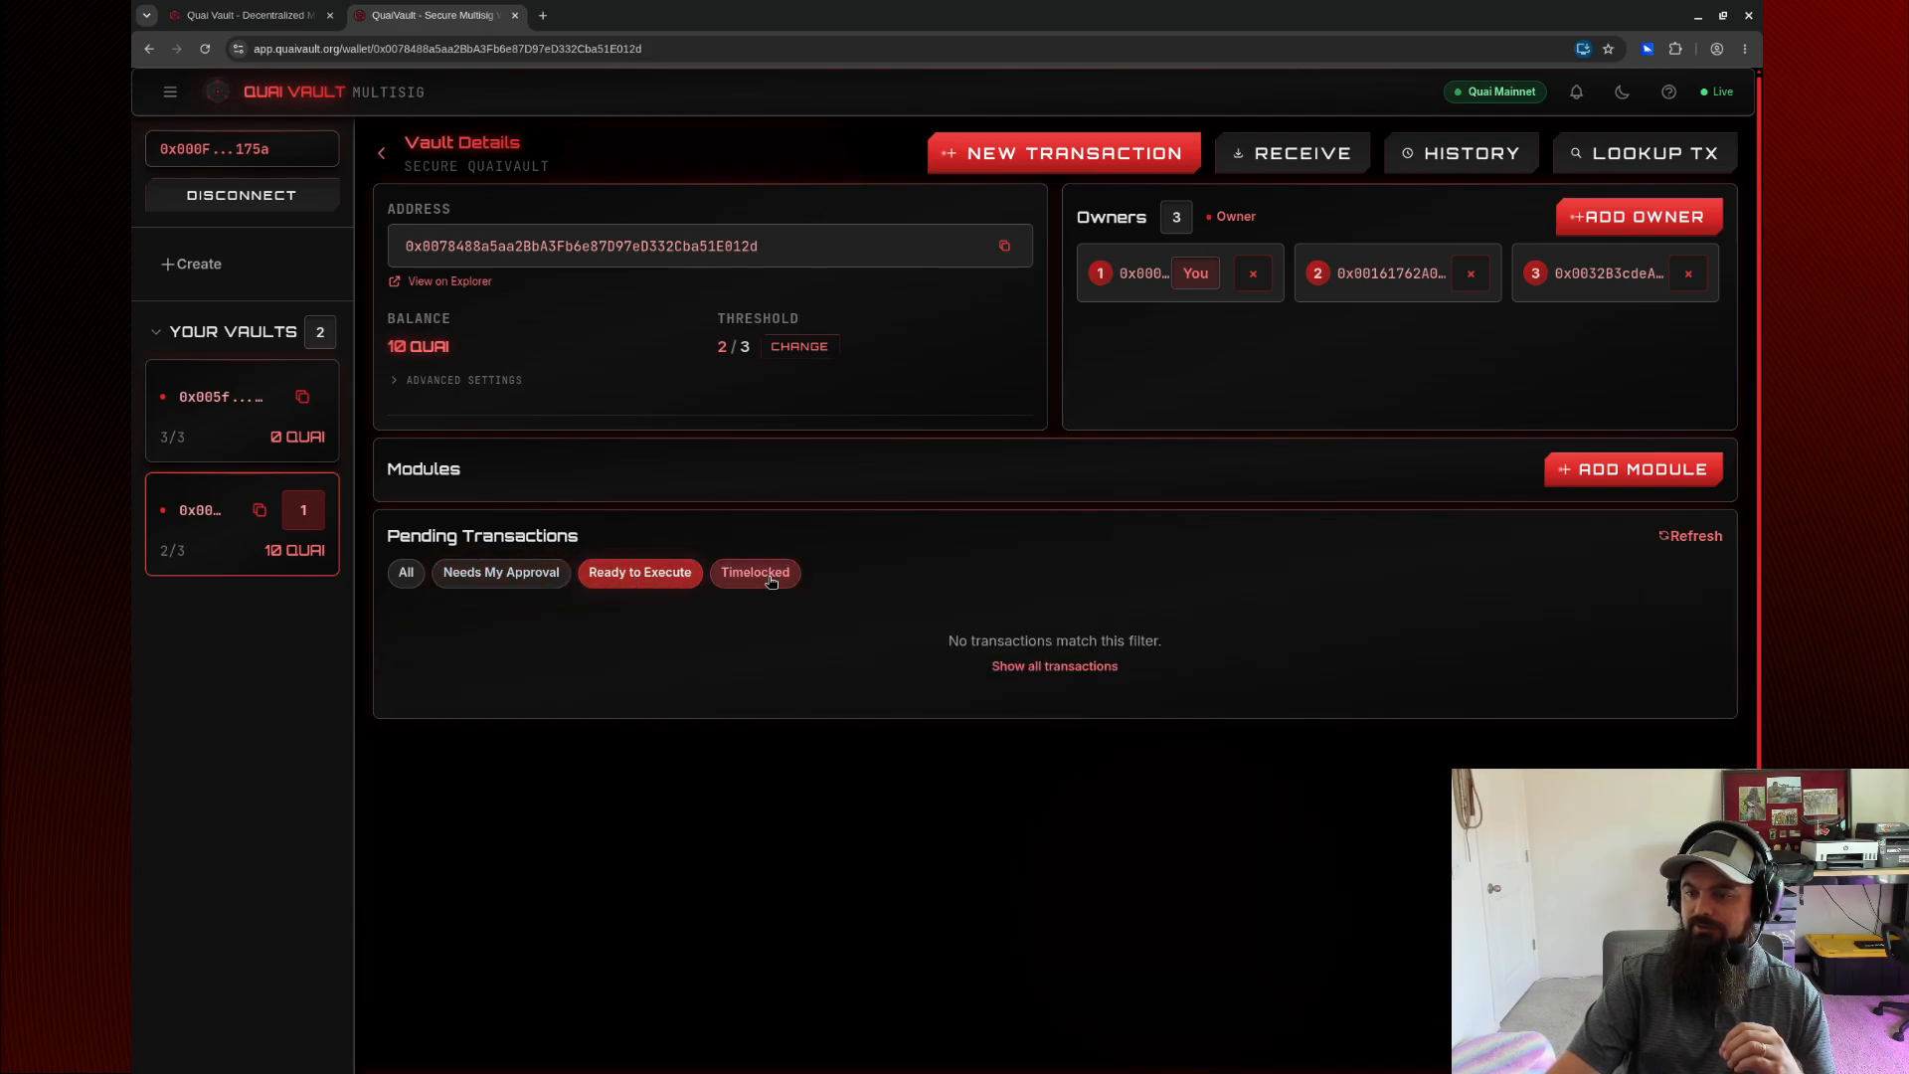
left_click(505, 574)
left_click(409, 574)
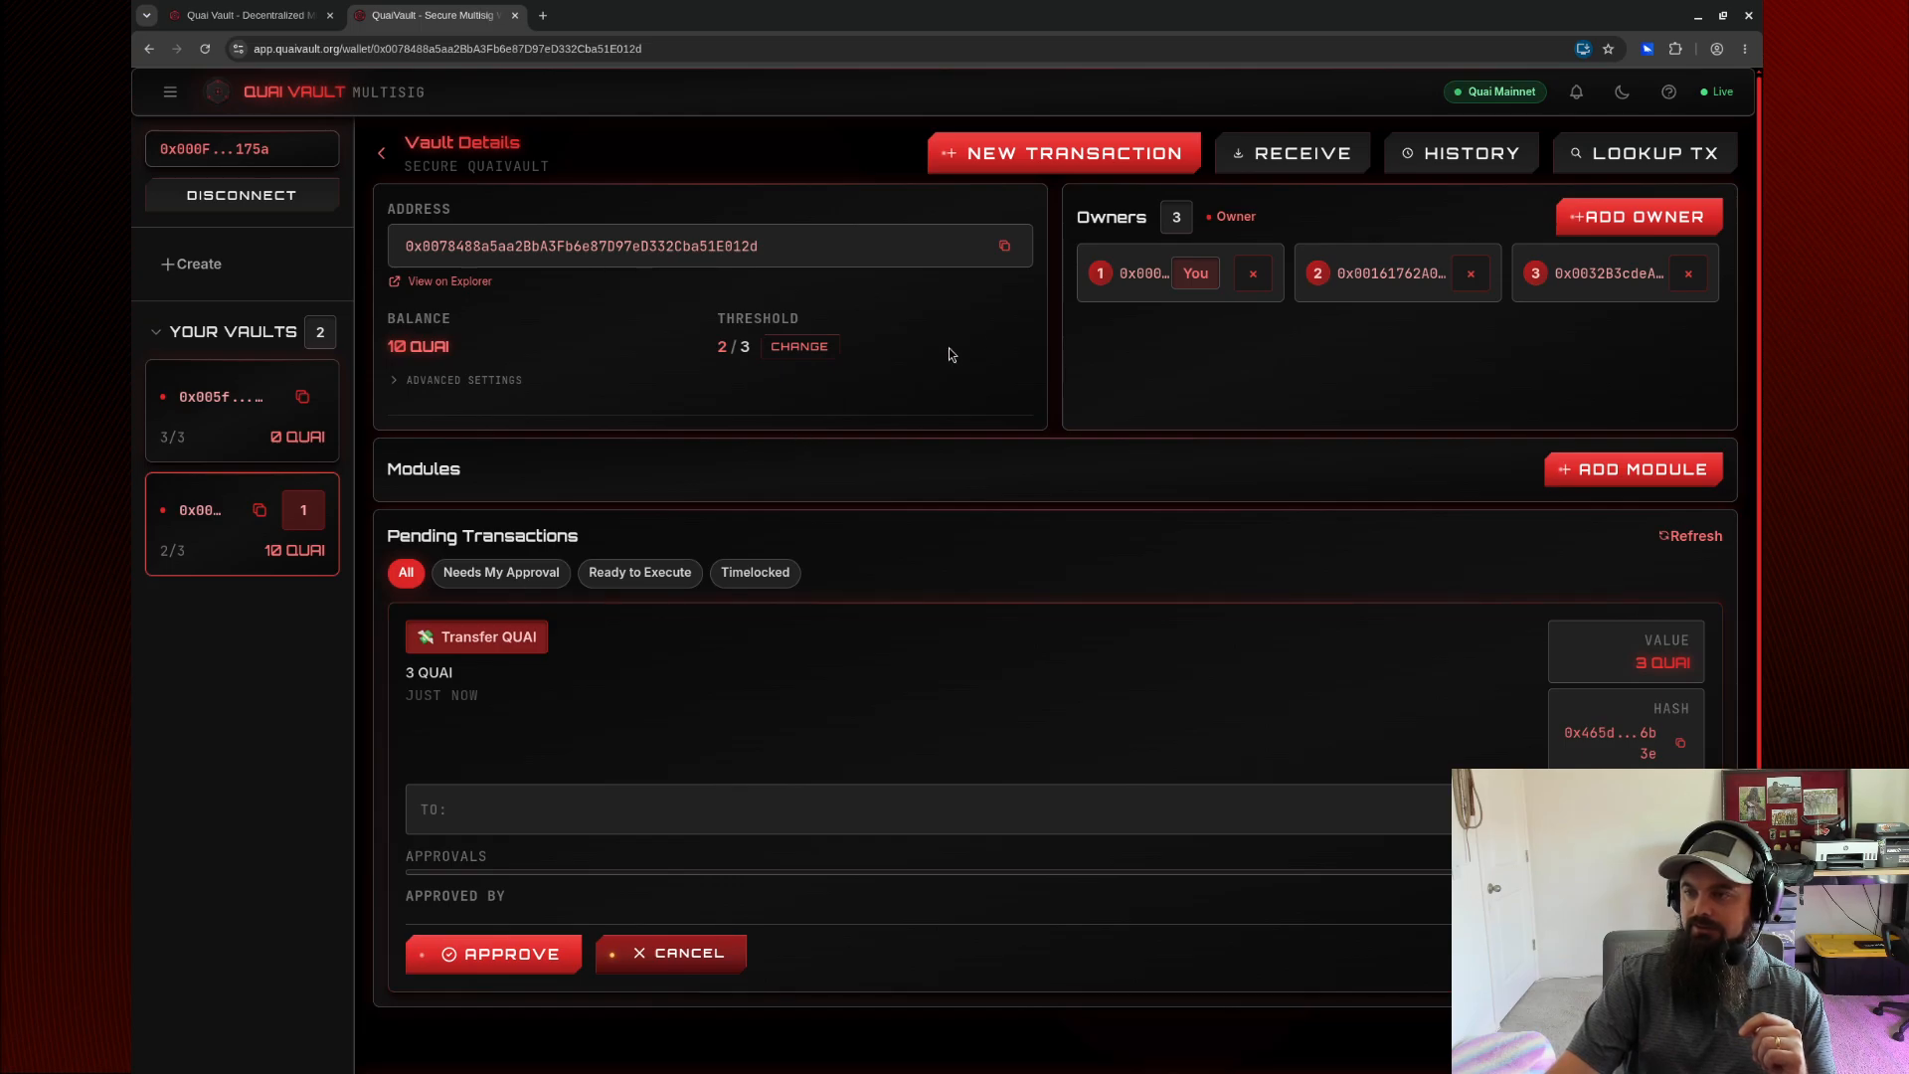
Switch the Pelagus wallet to the Test 1 account and reconnect it to the vault through Pelagus or Blip Pay.
left_click(1646, 49)
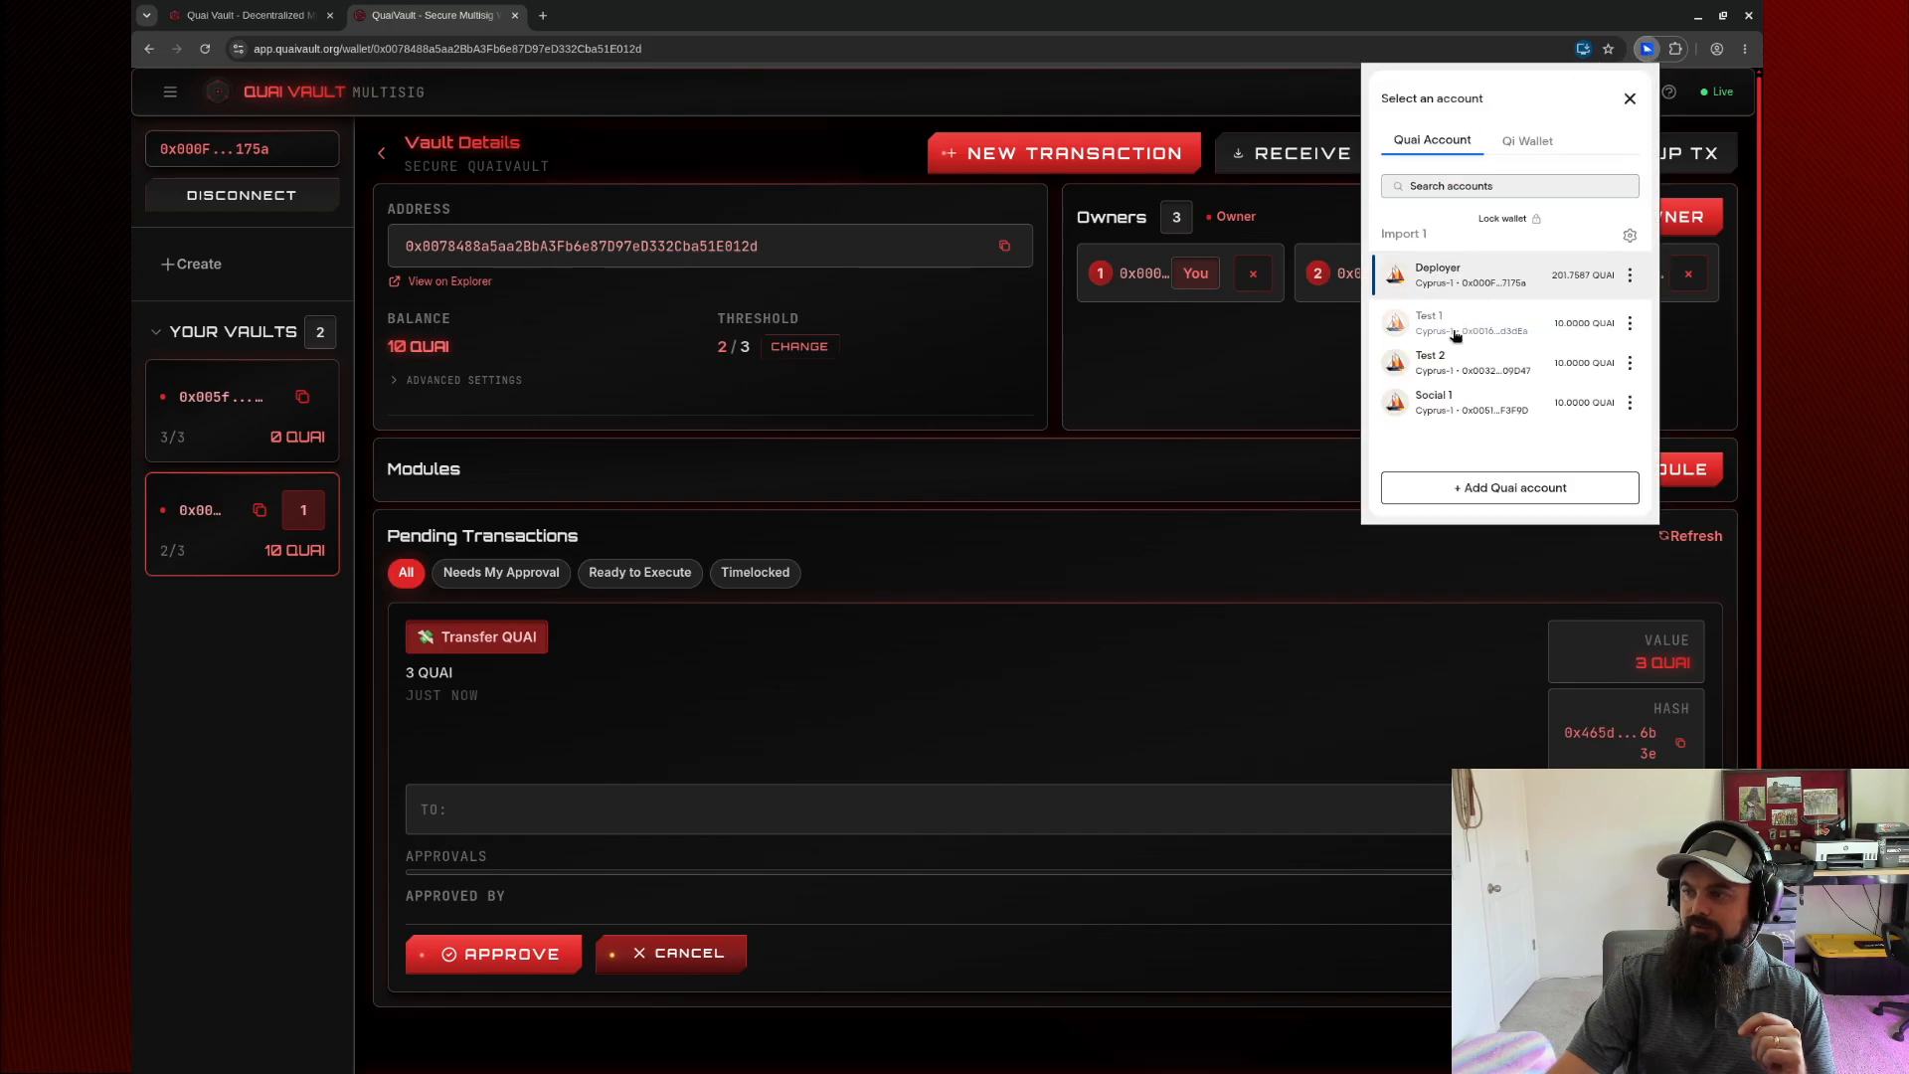
left_click(1497, 329)
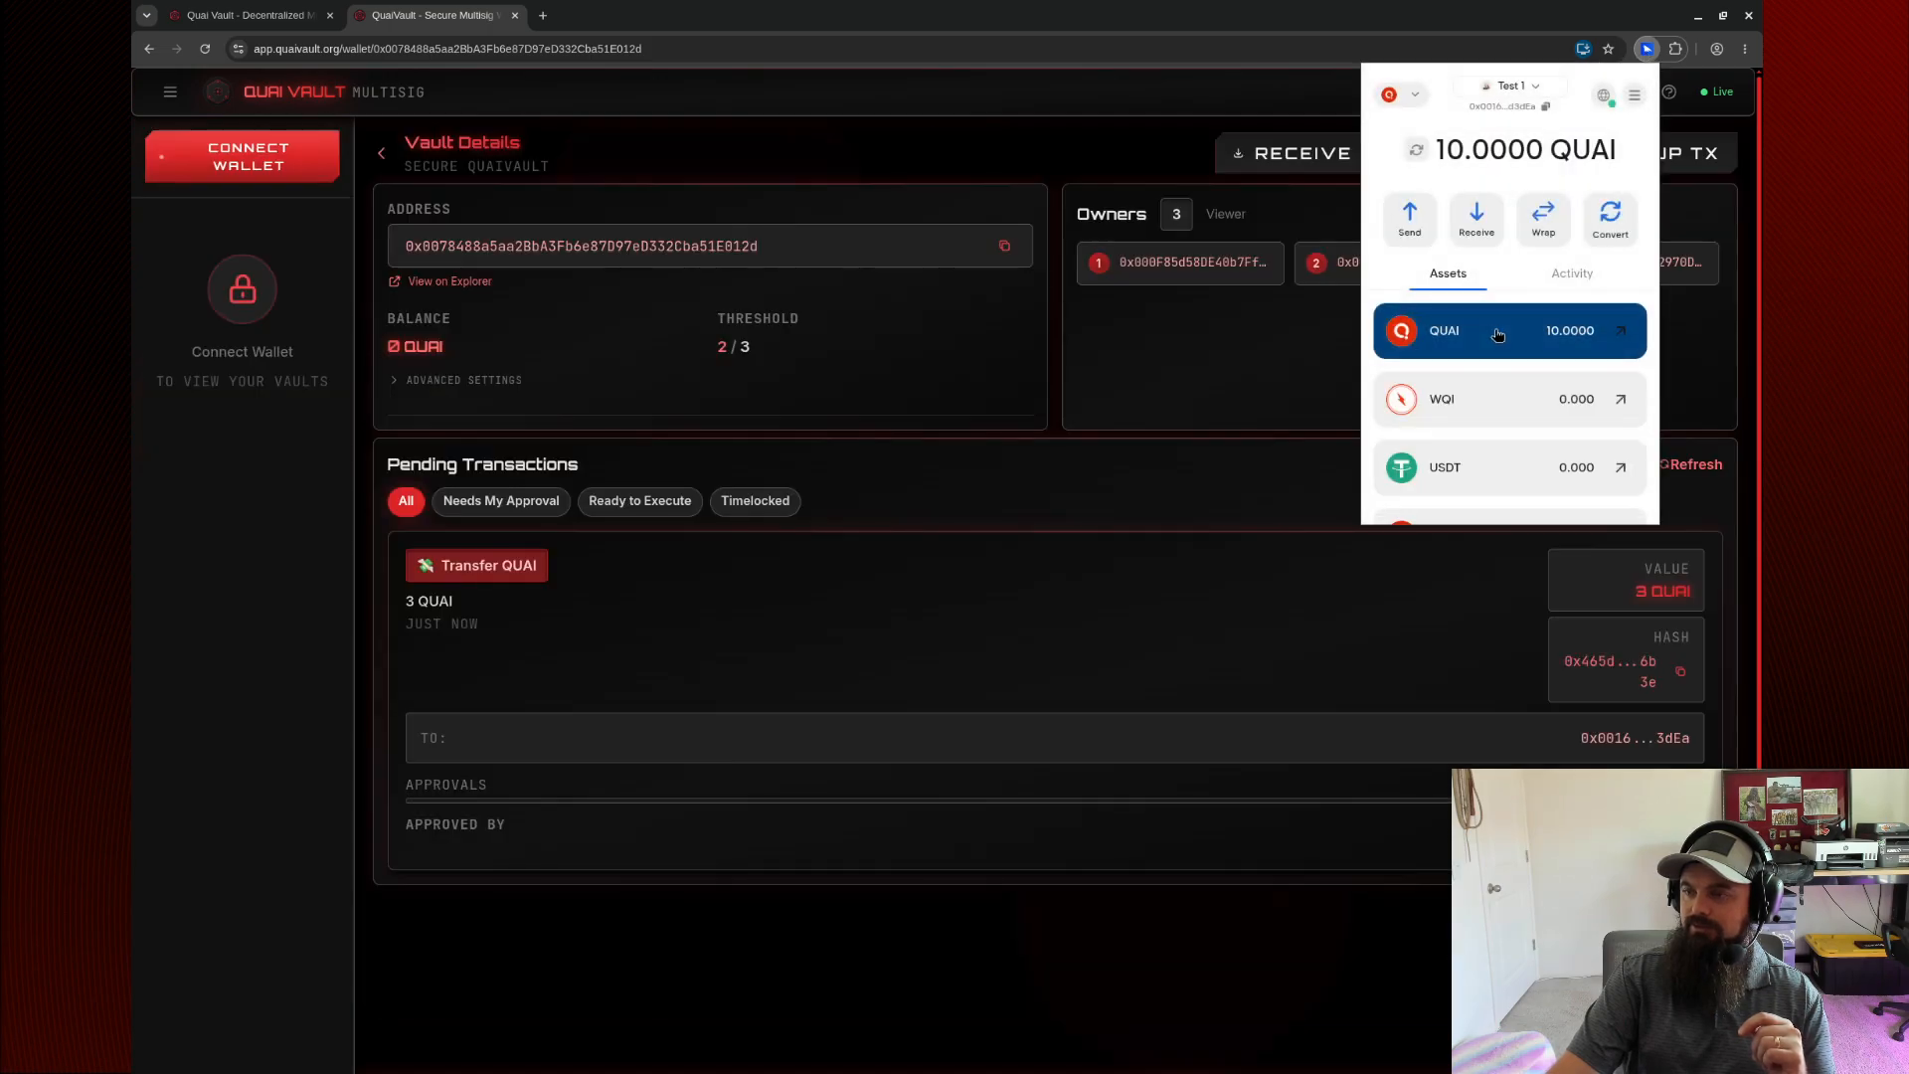
left_click(1245, 319)
left_click(192, 164)
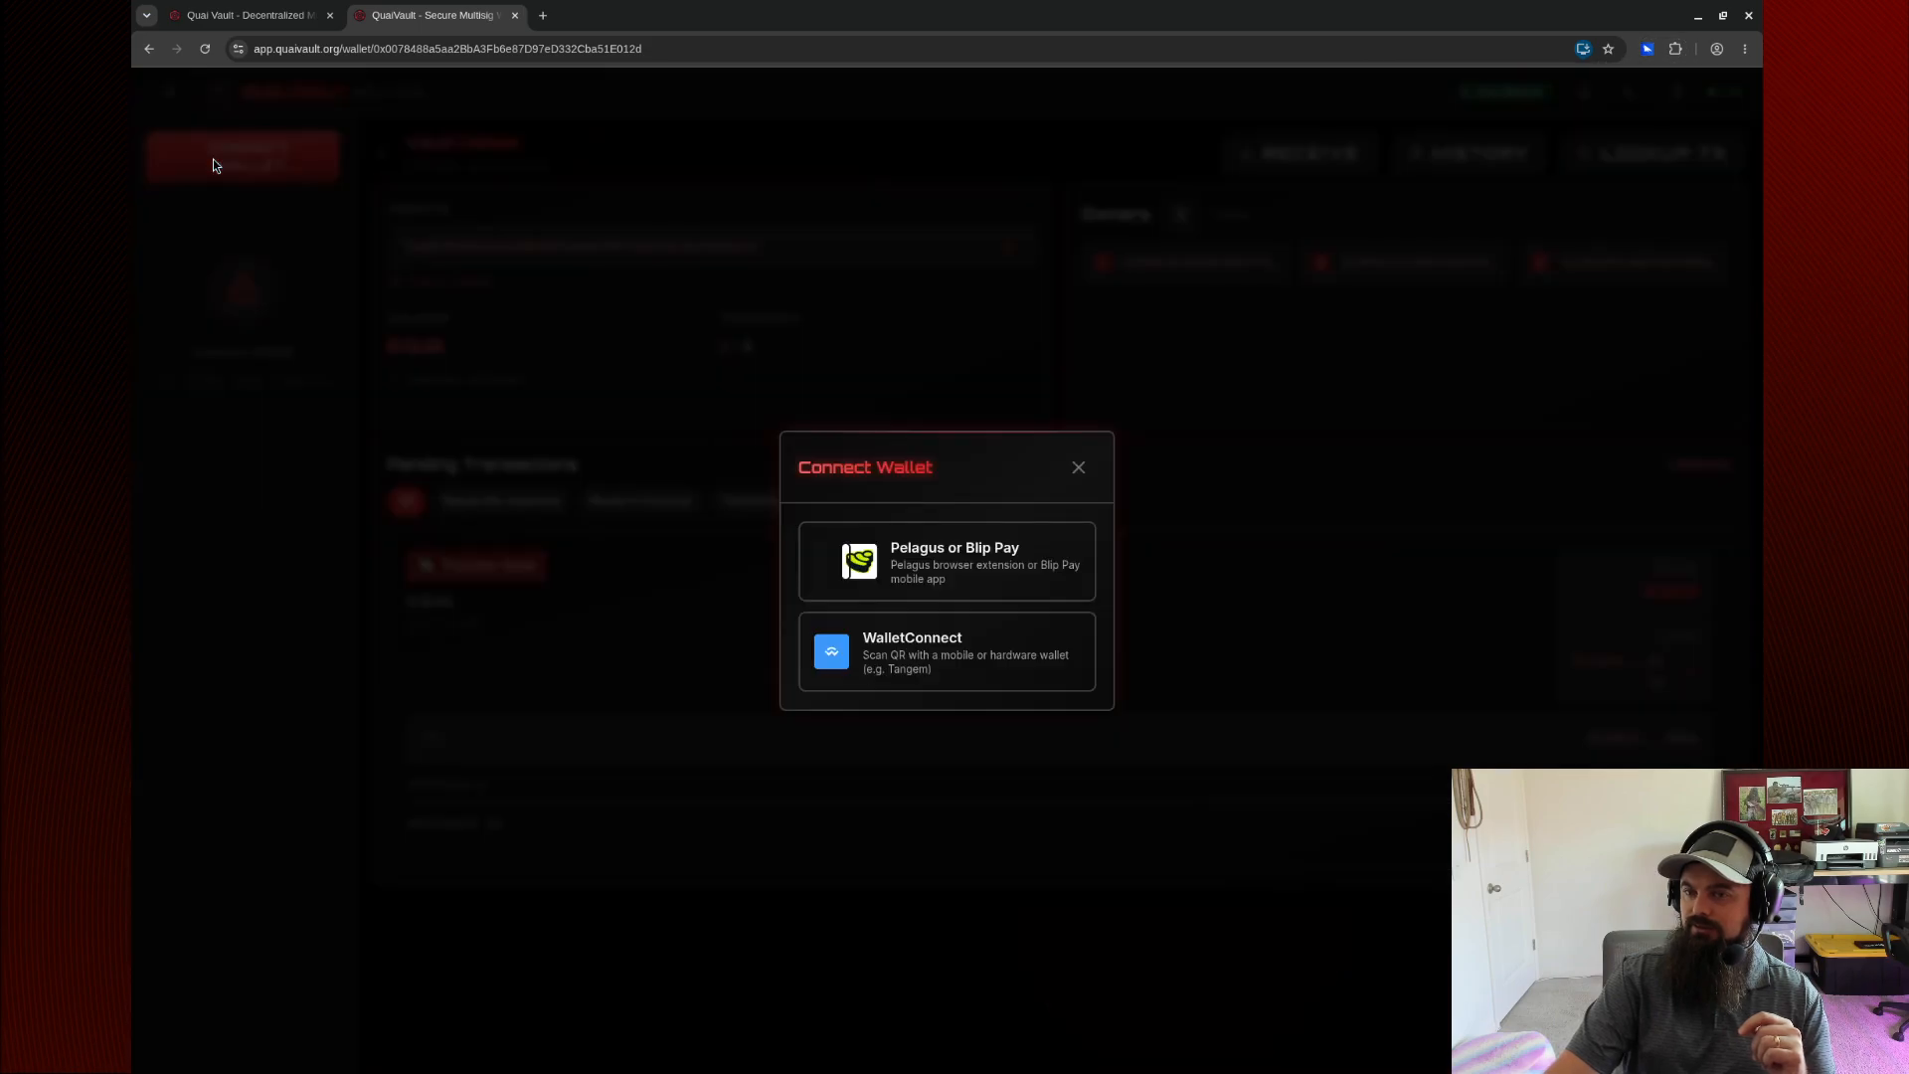
left_click(945, 558)
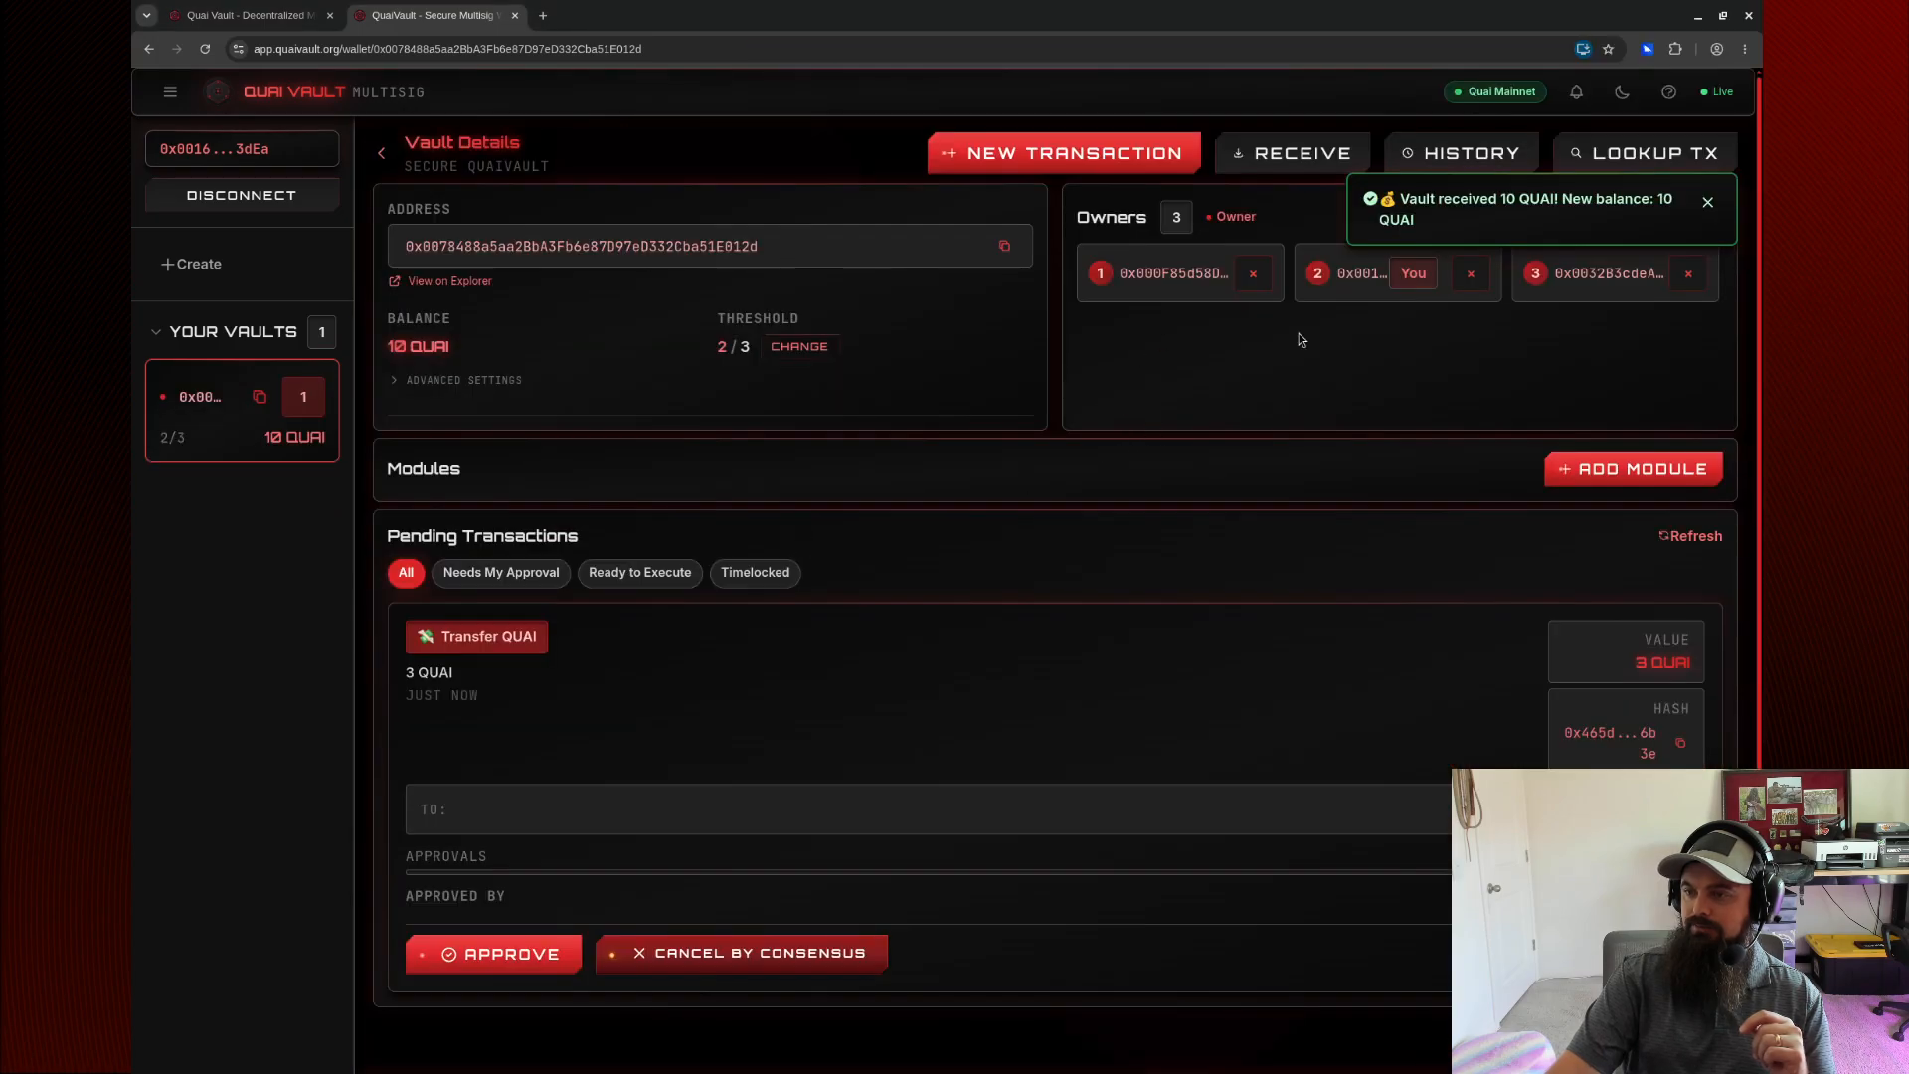
left_click(1707, 203)
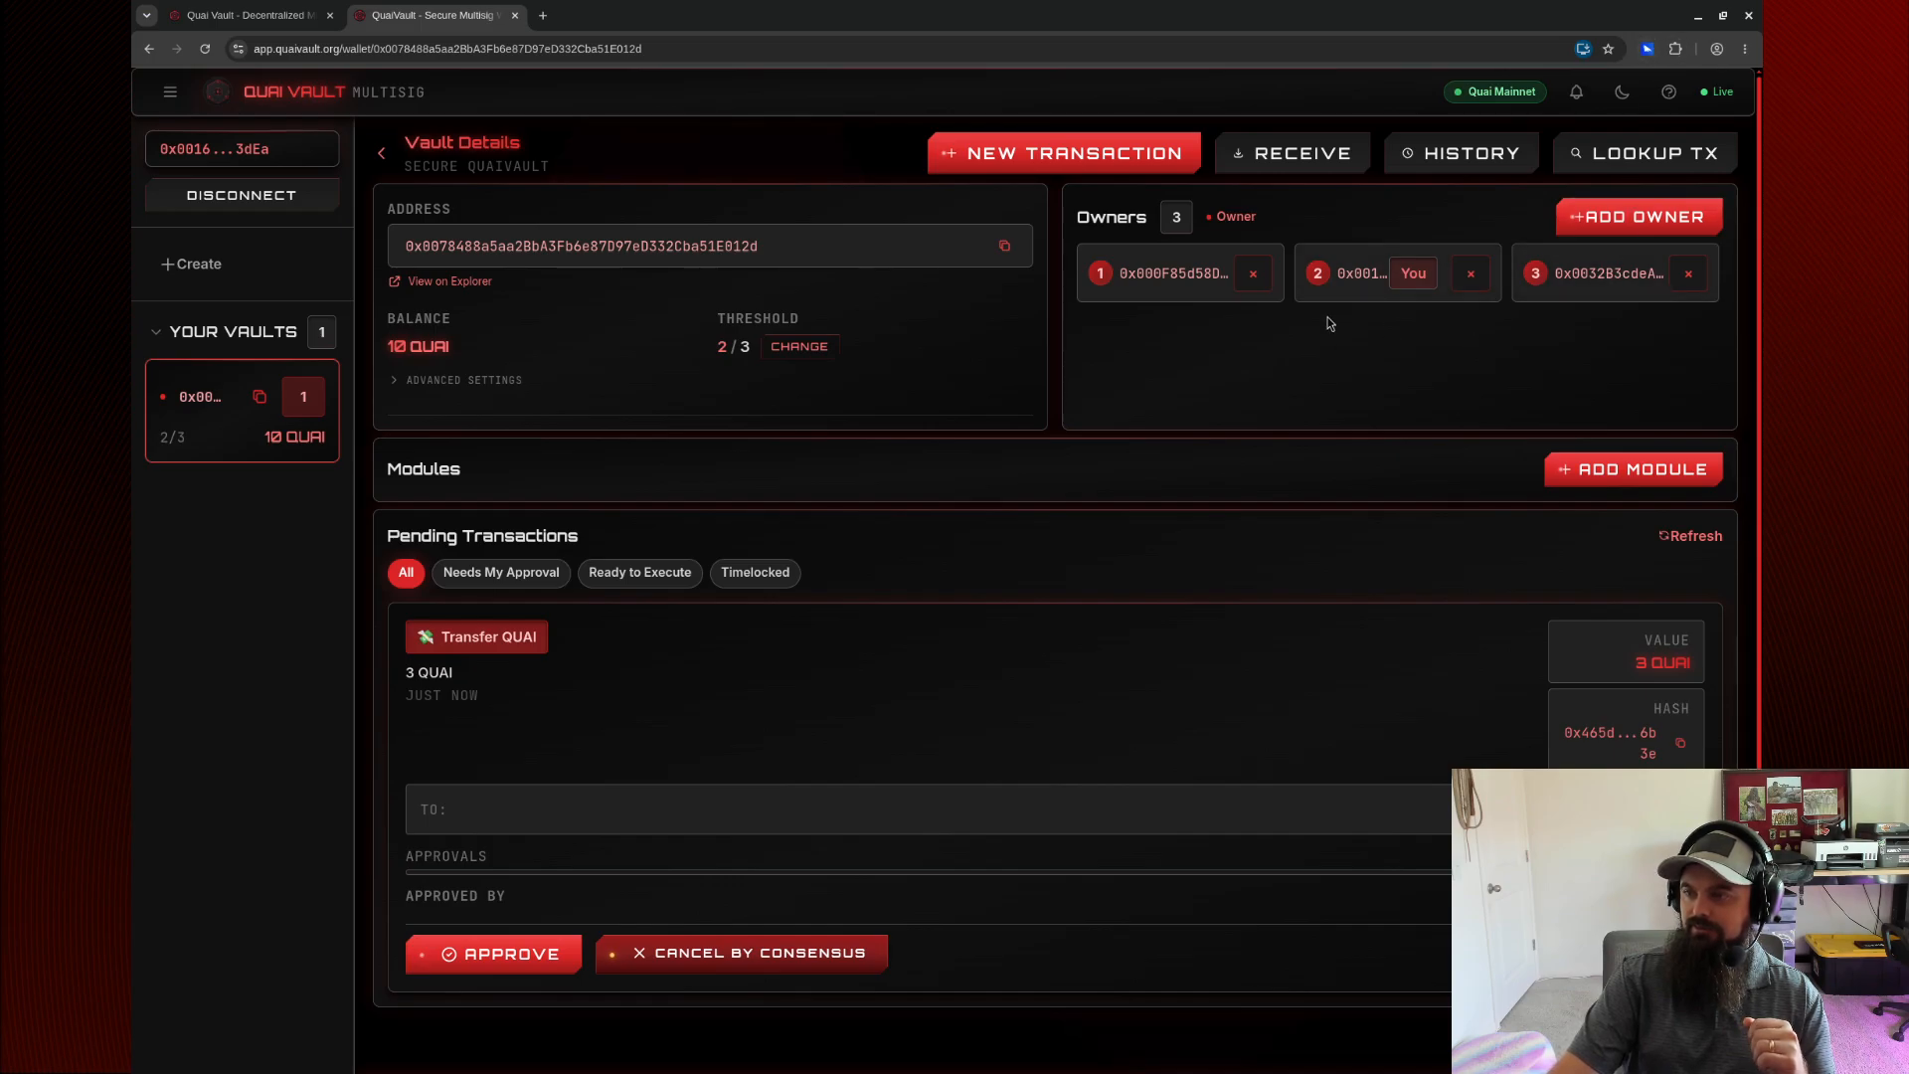
Look through the vault's transaction history by Cancelled, Expired, Failed, Social Recovery and Token Transfers, and return to the vault.
left_click(1495, 162)
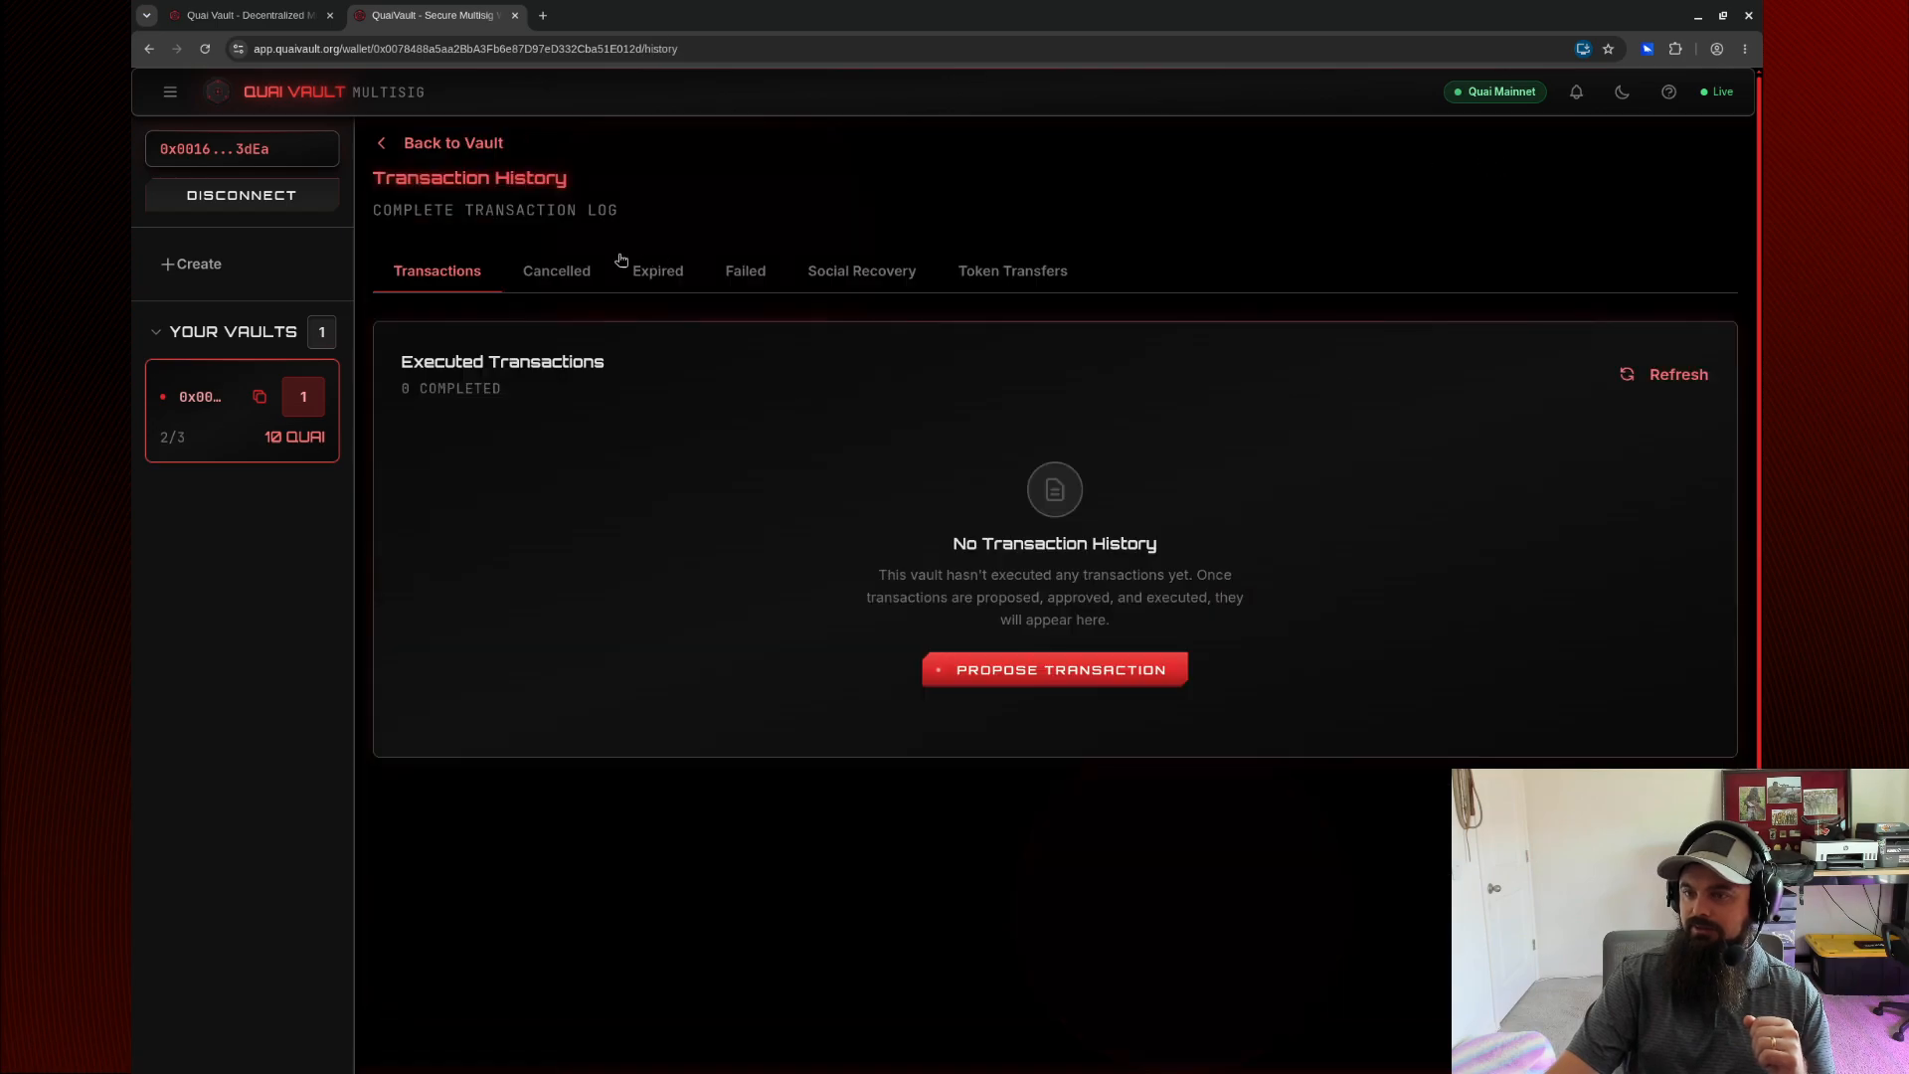
left_click(553, 276)
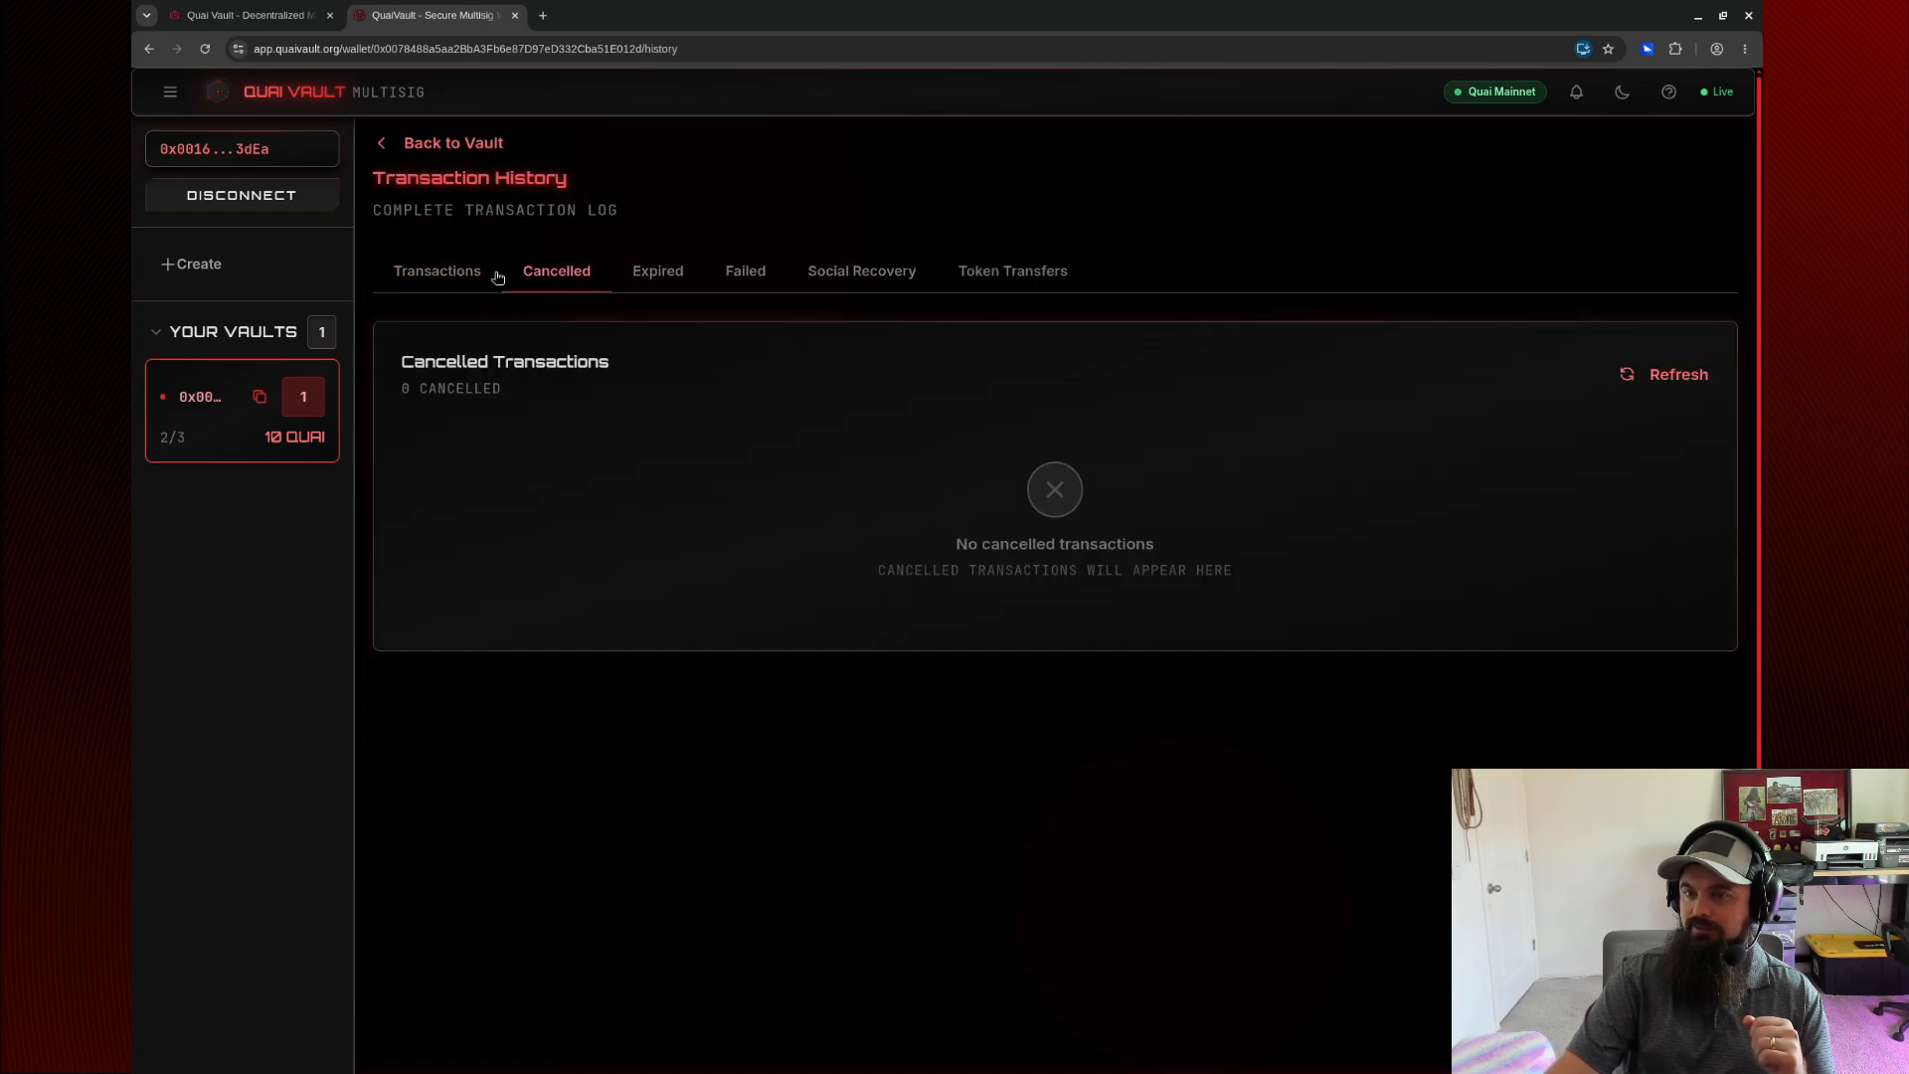
left_click(449, 277)
left_click(554, 282)
left_click(659, 276)
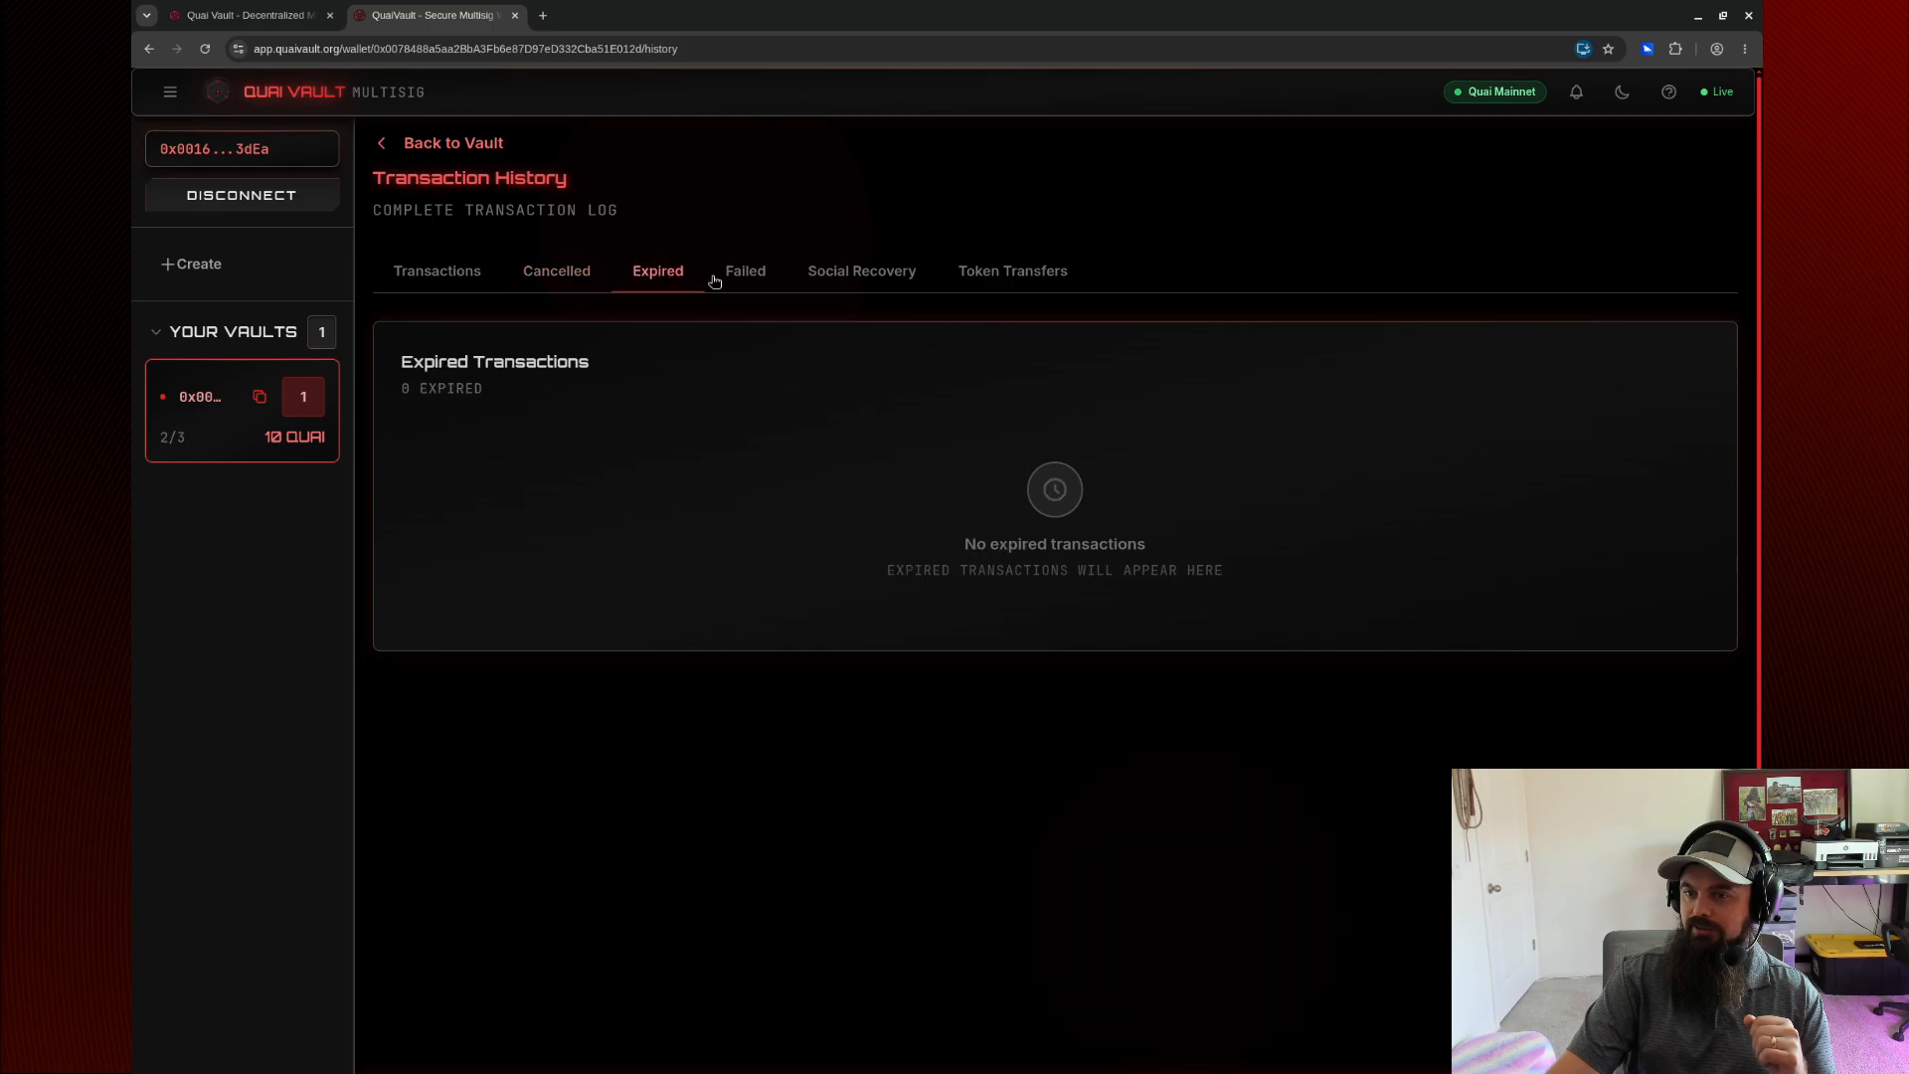
left_click(747, 277)
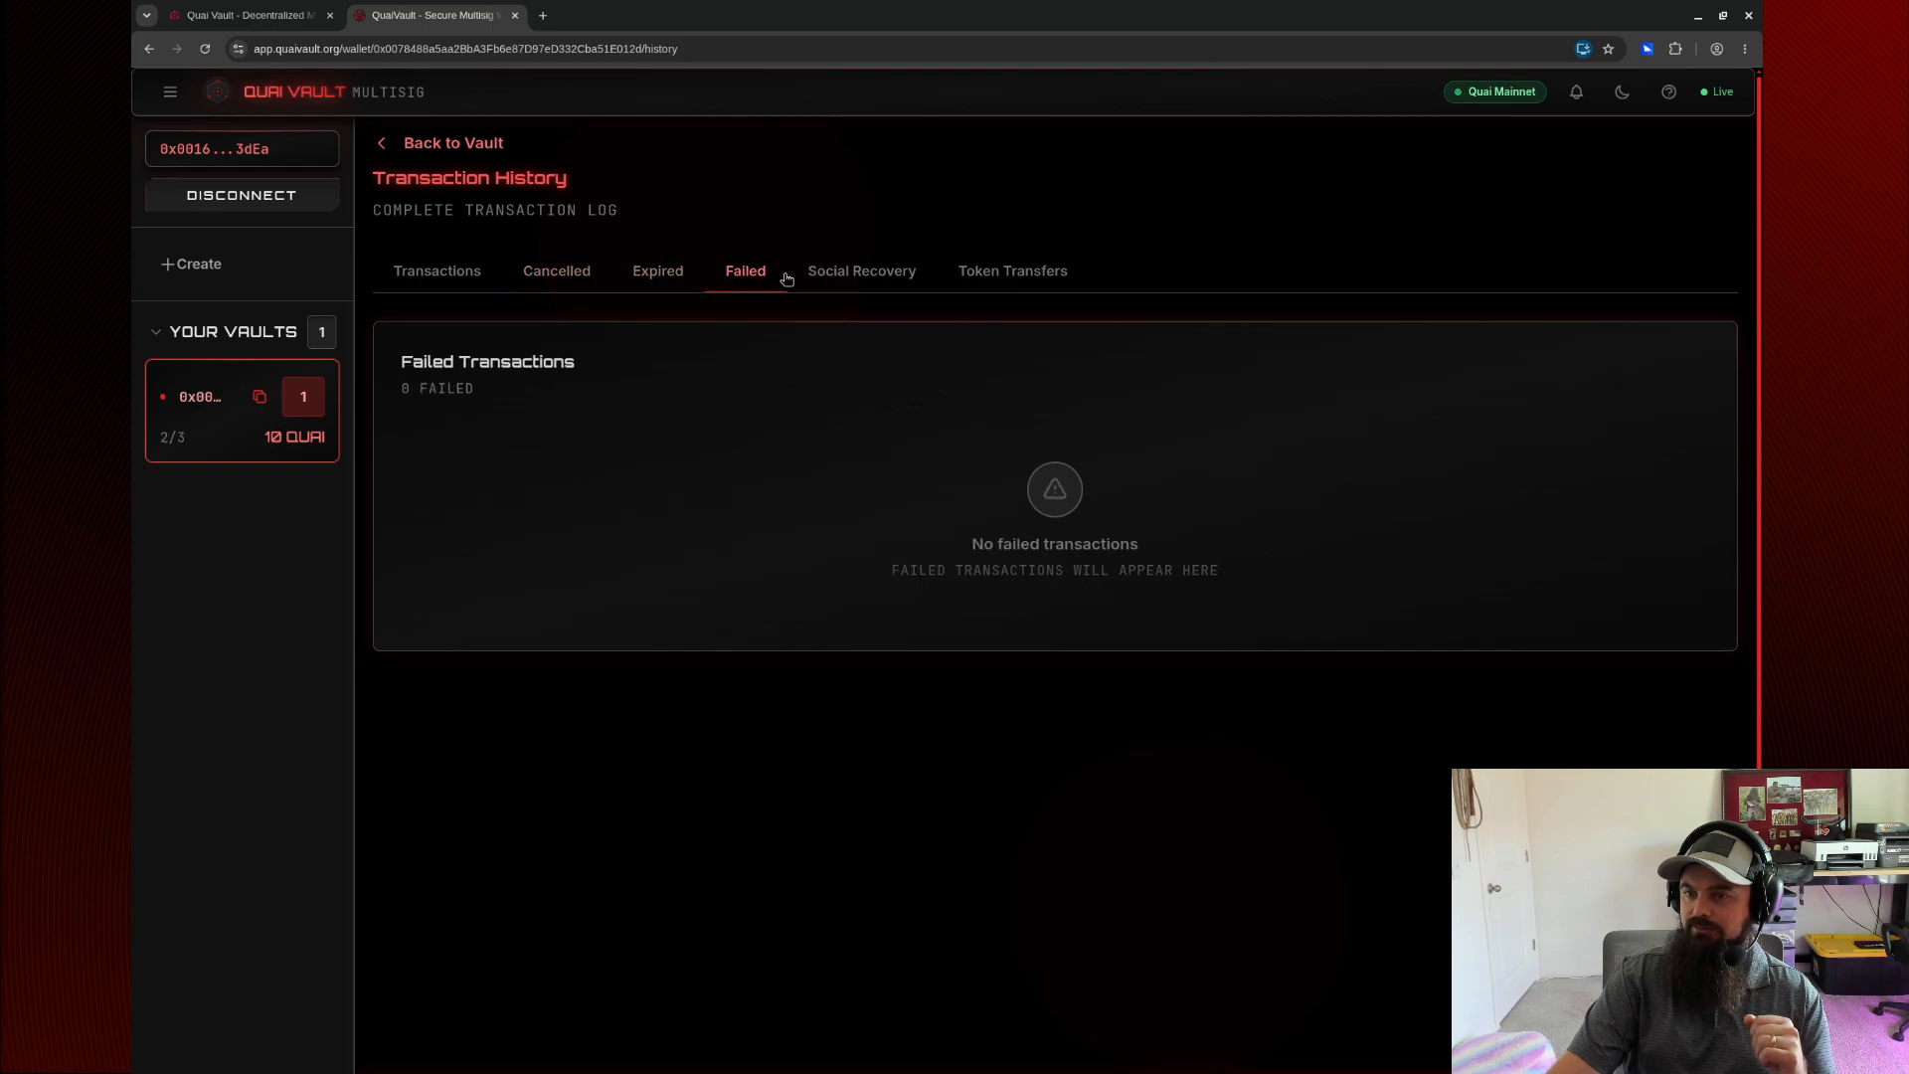
left_click(851, 272)
left_click(1000, 271)
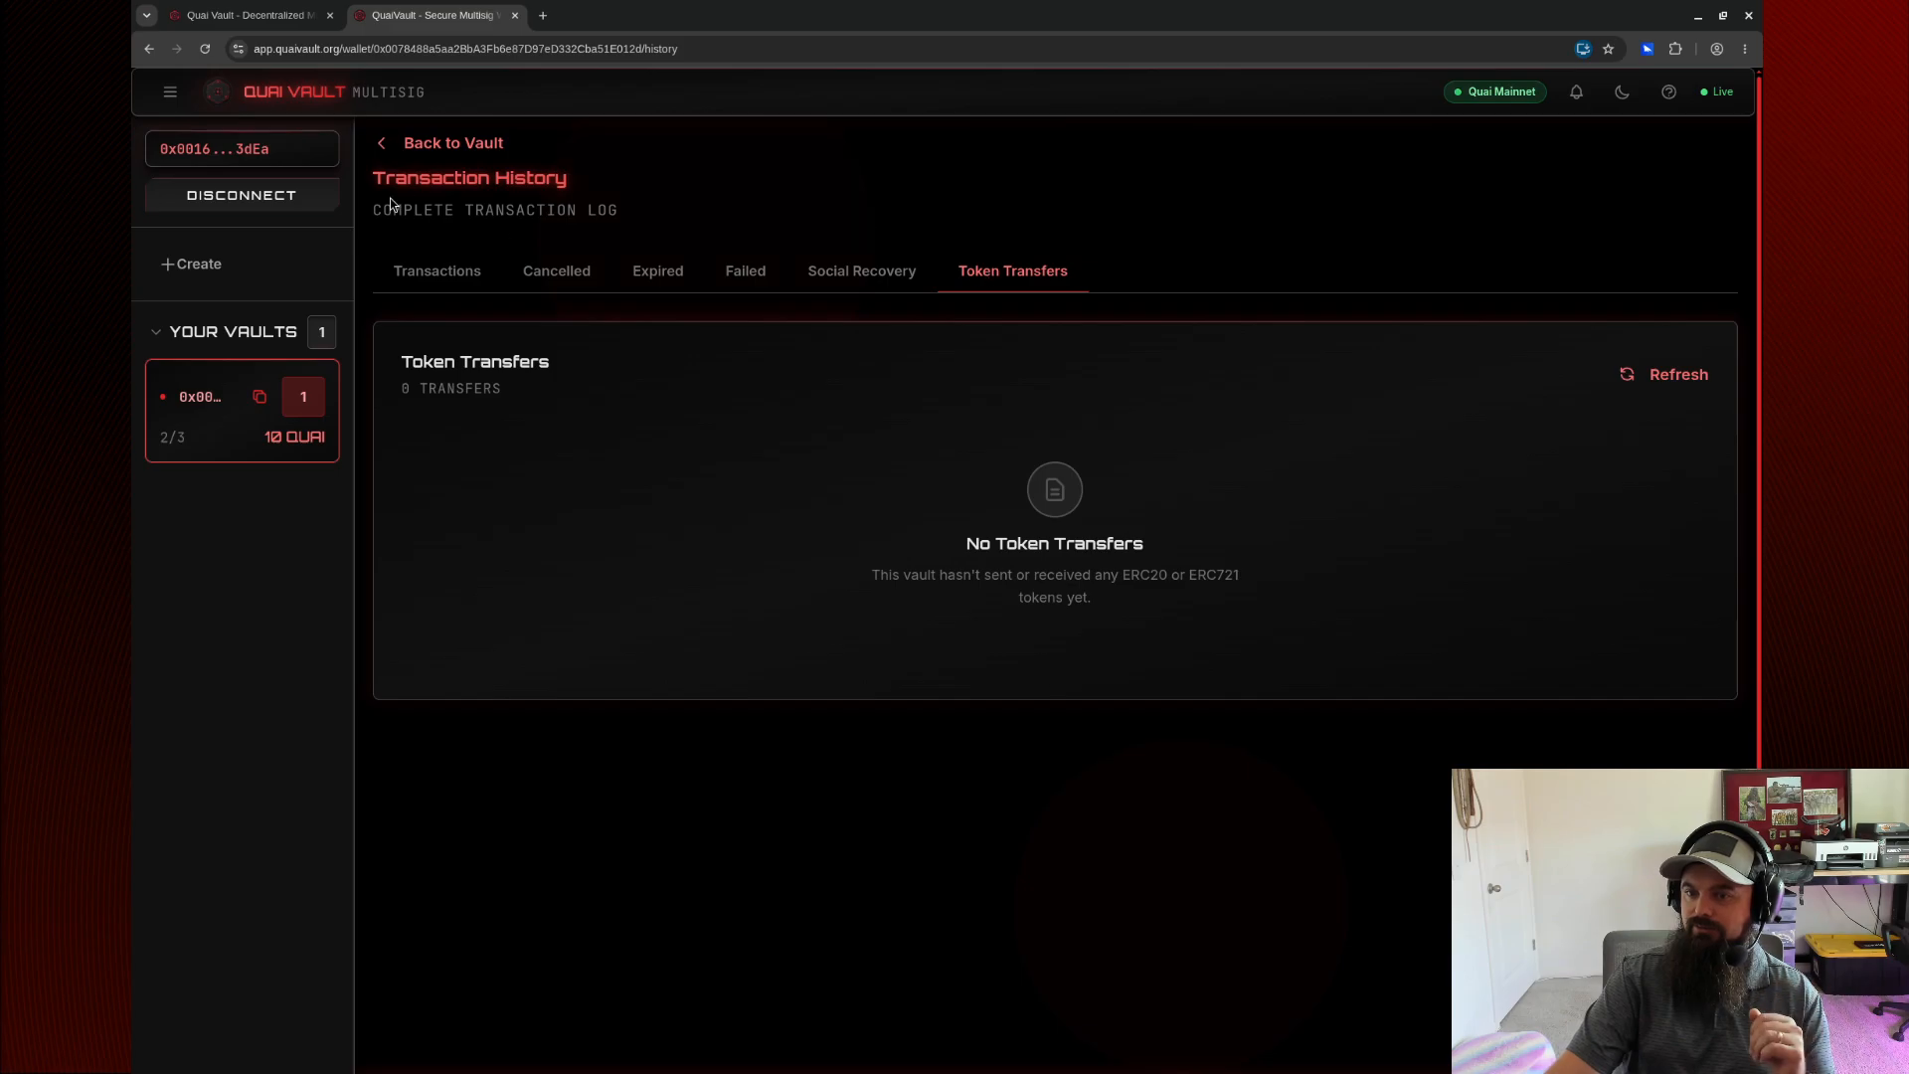
left_click(420, 145)
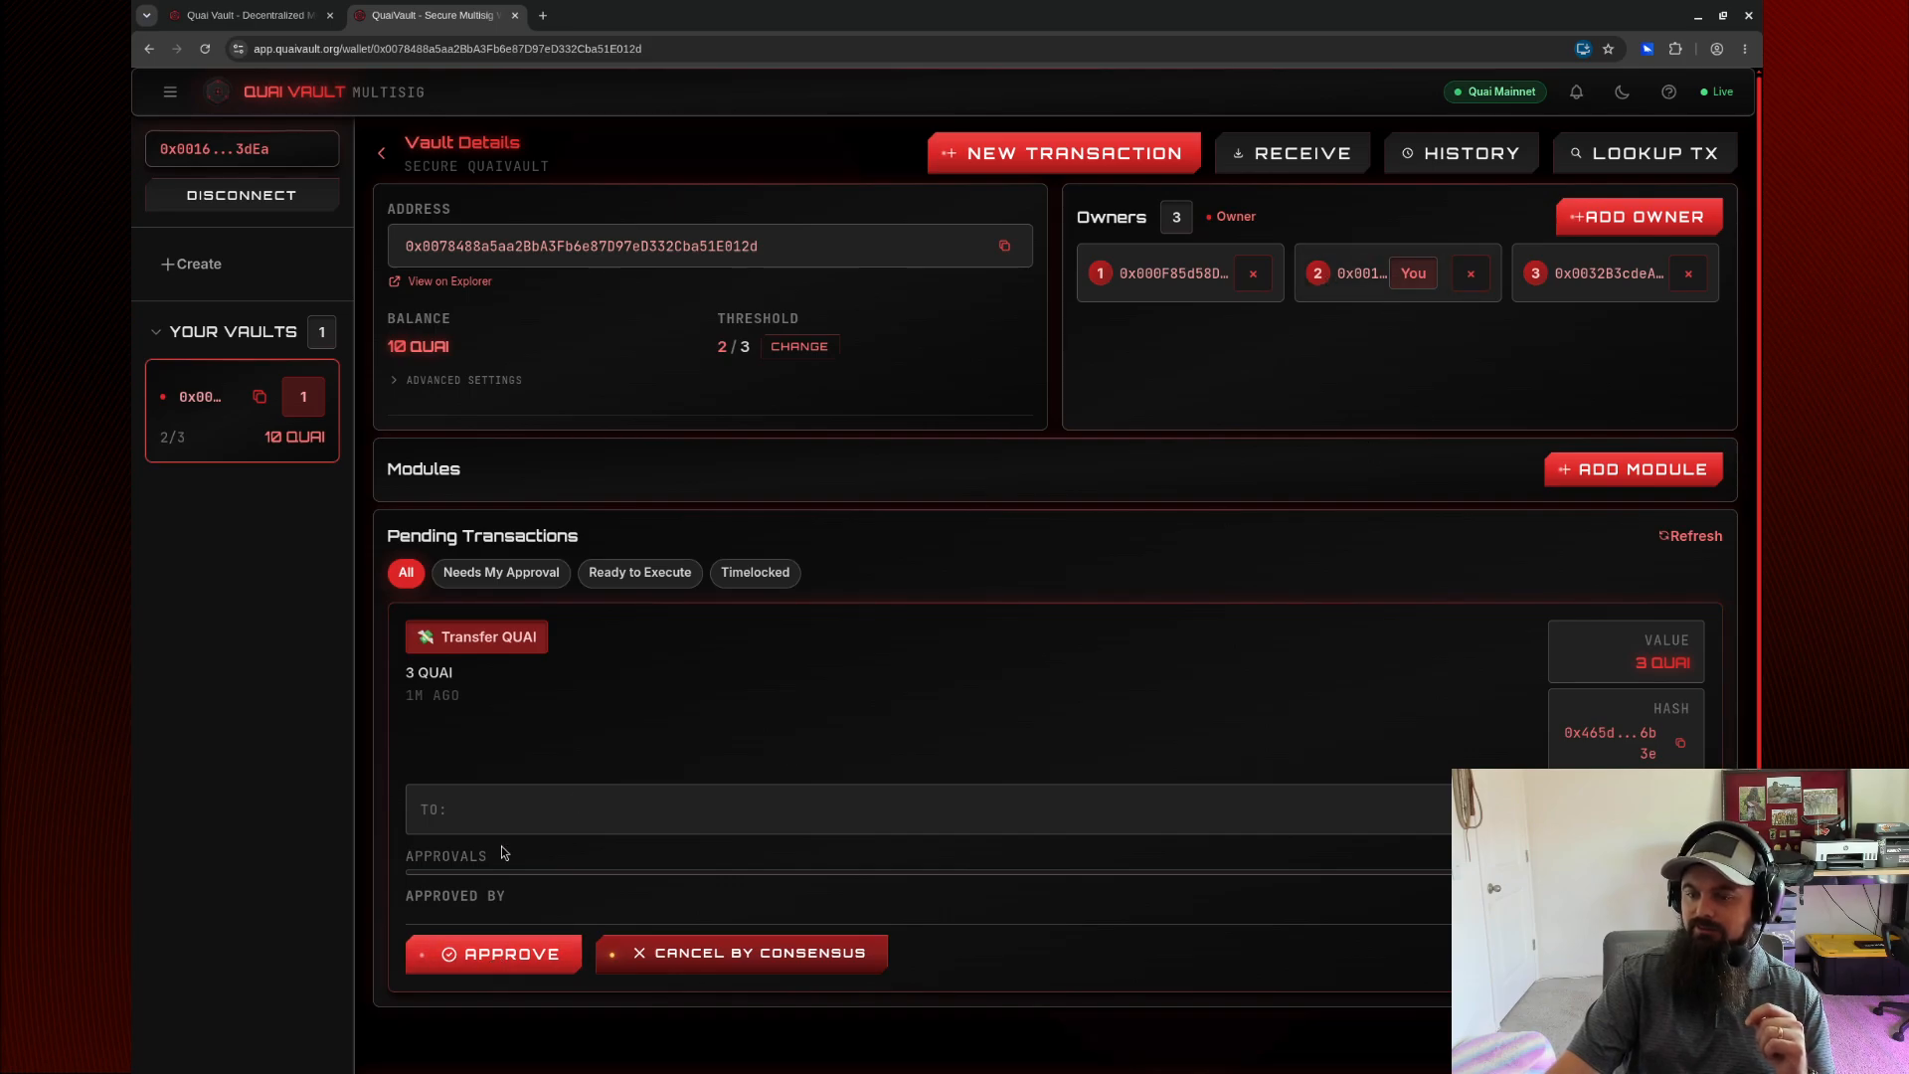
Approve the pending 3 QUAI transfer as Test 1 and check that account's balance in the Pelagus wallet.
left_click(494, 953)
left_click(974, 600)
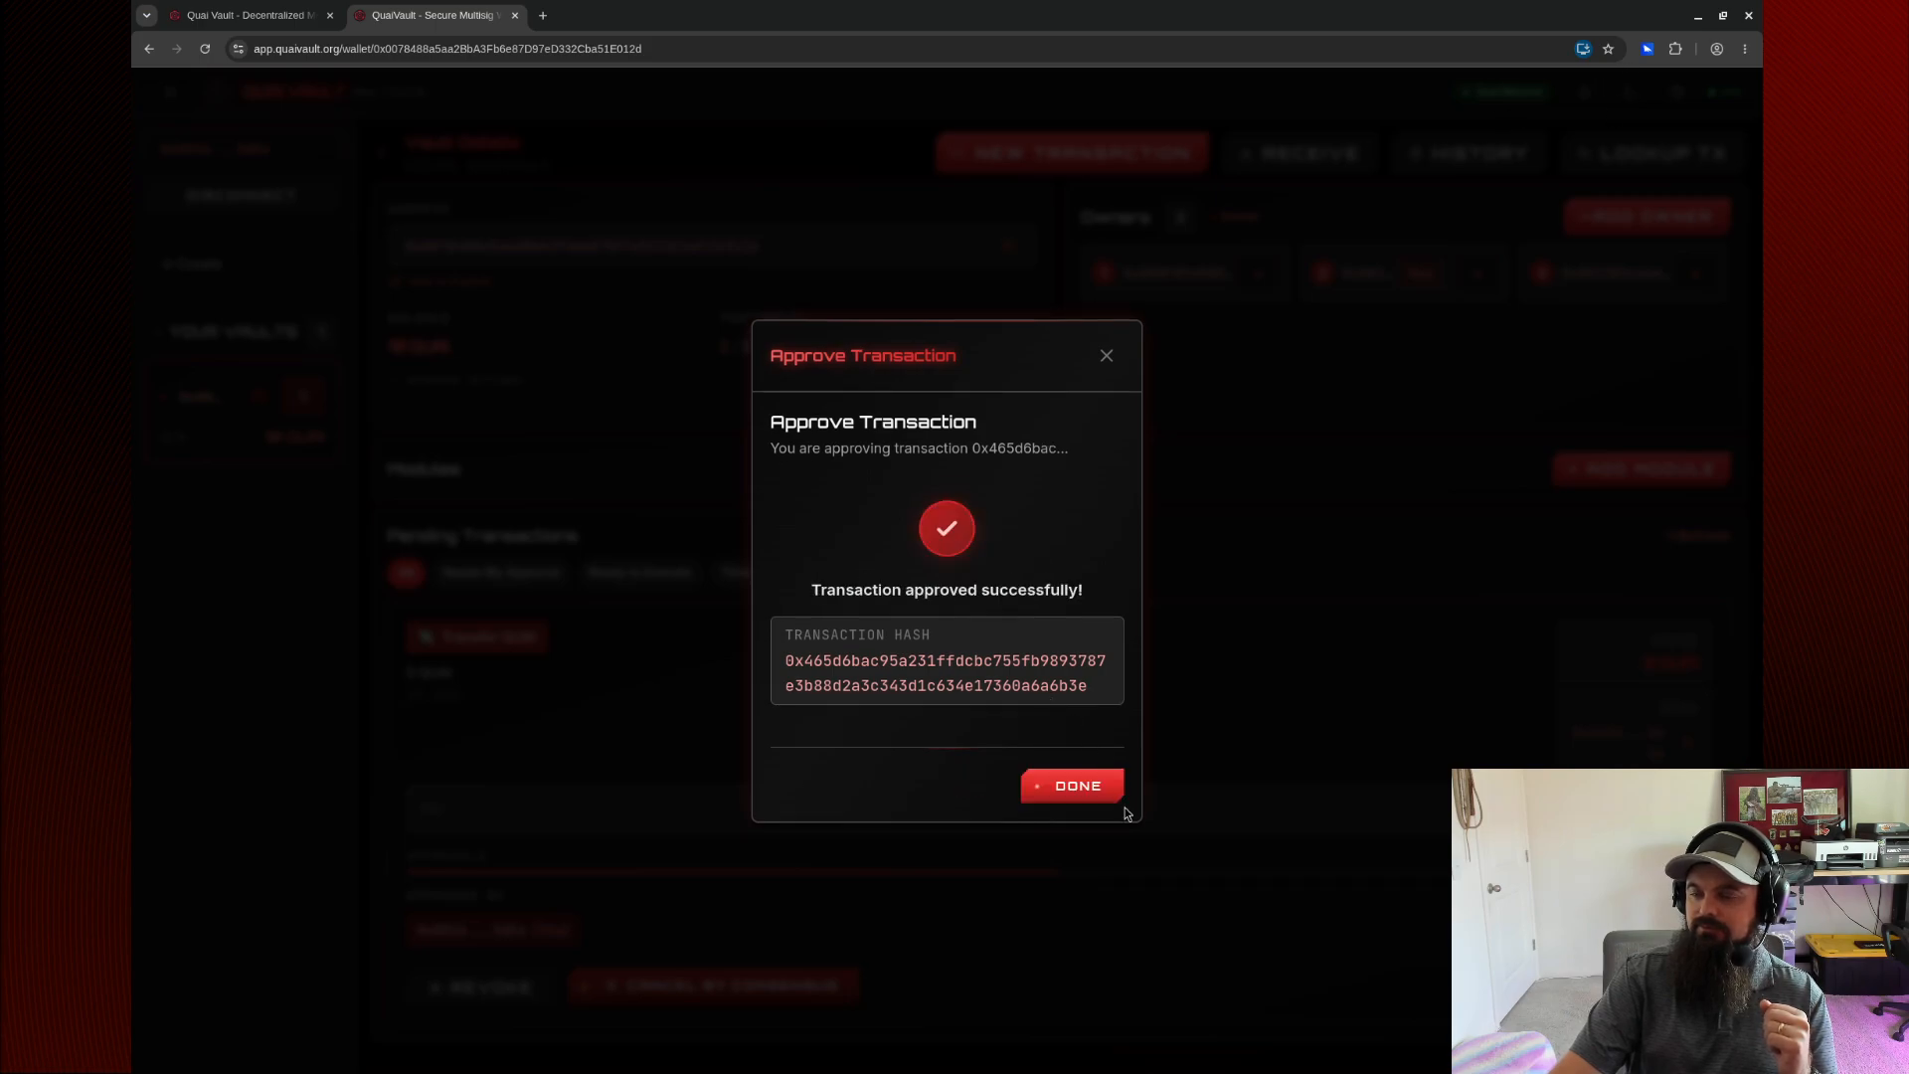
left_click(1081, 796)
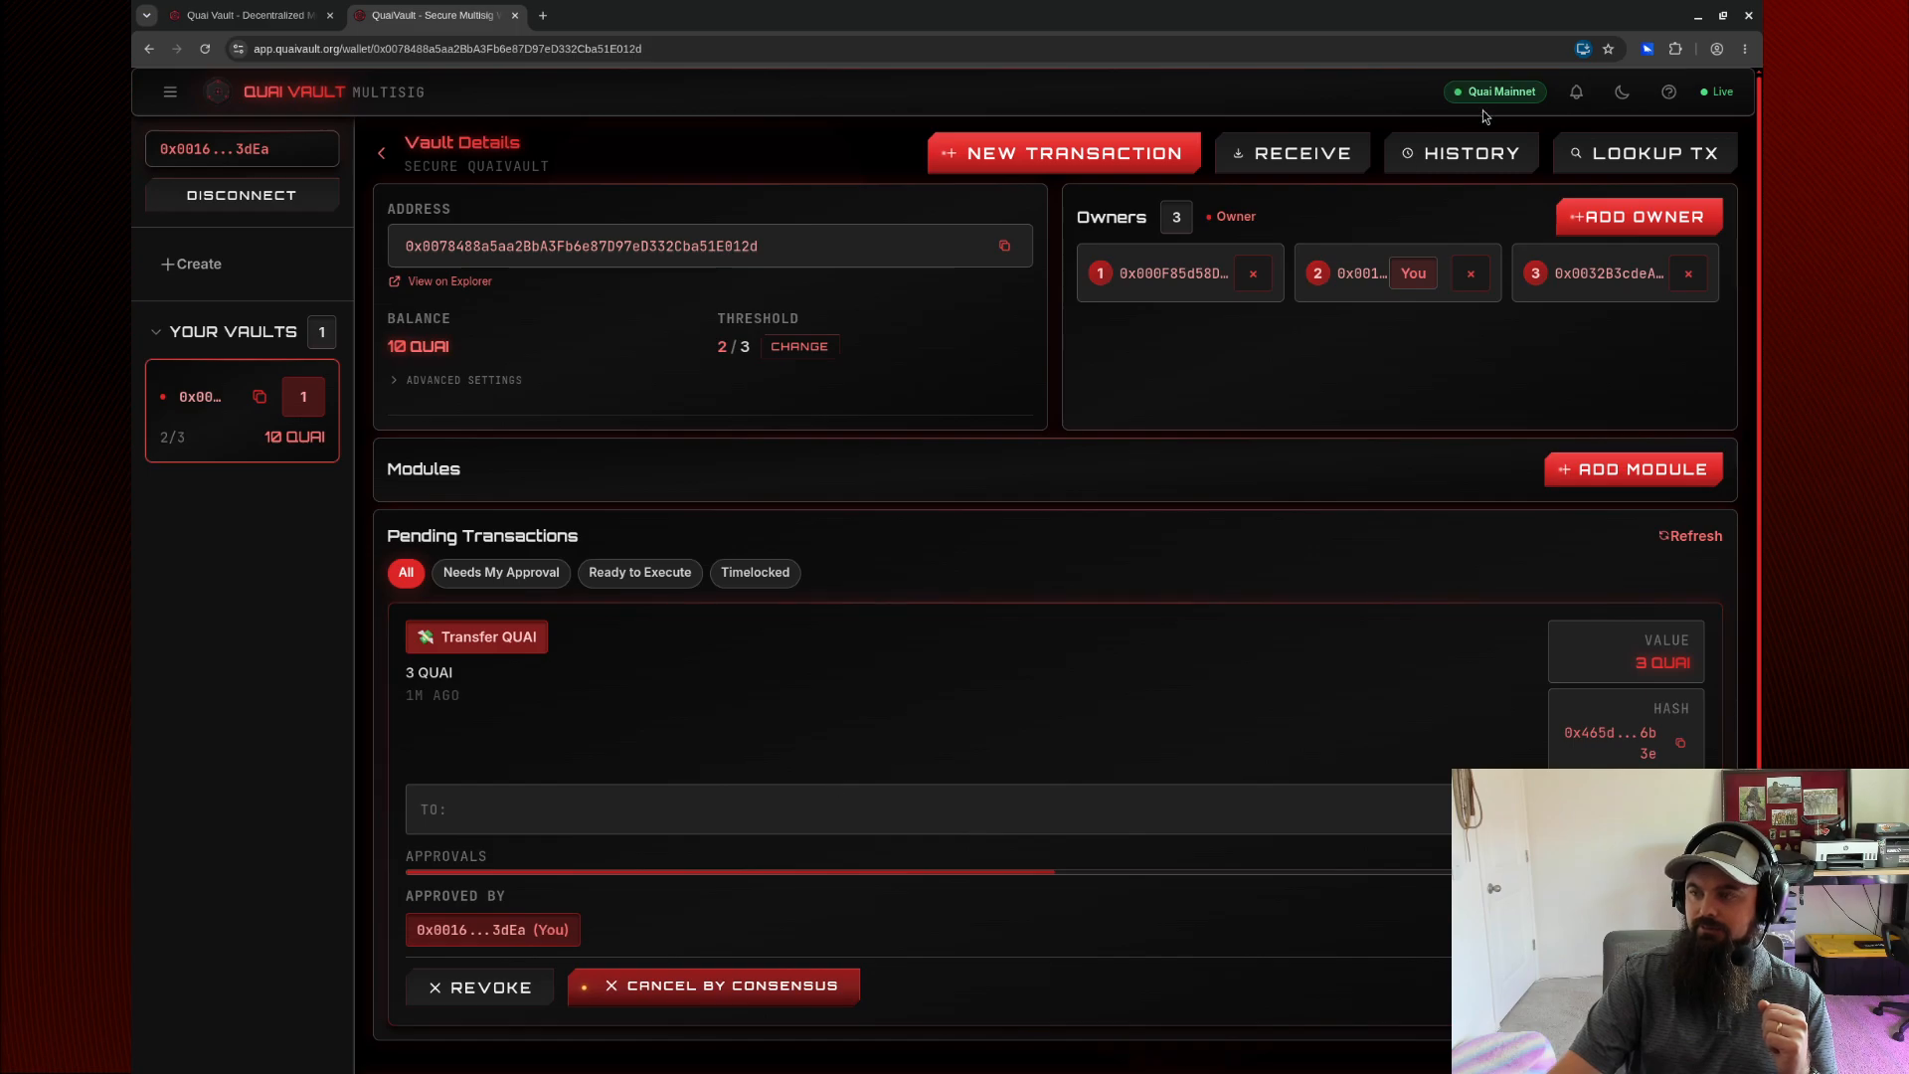
left_click(1647, 49)
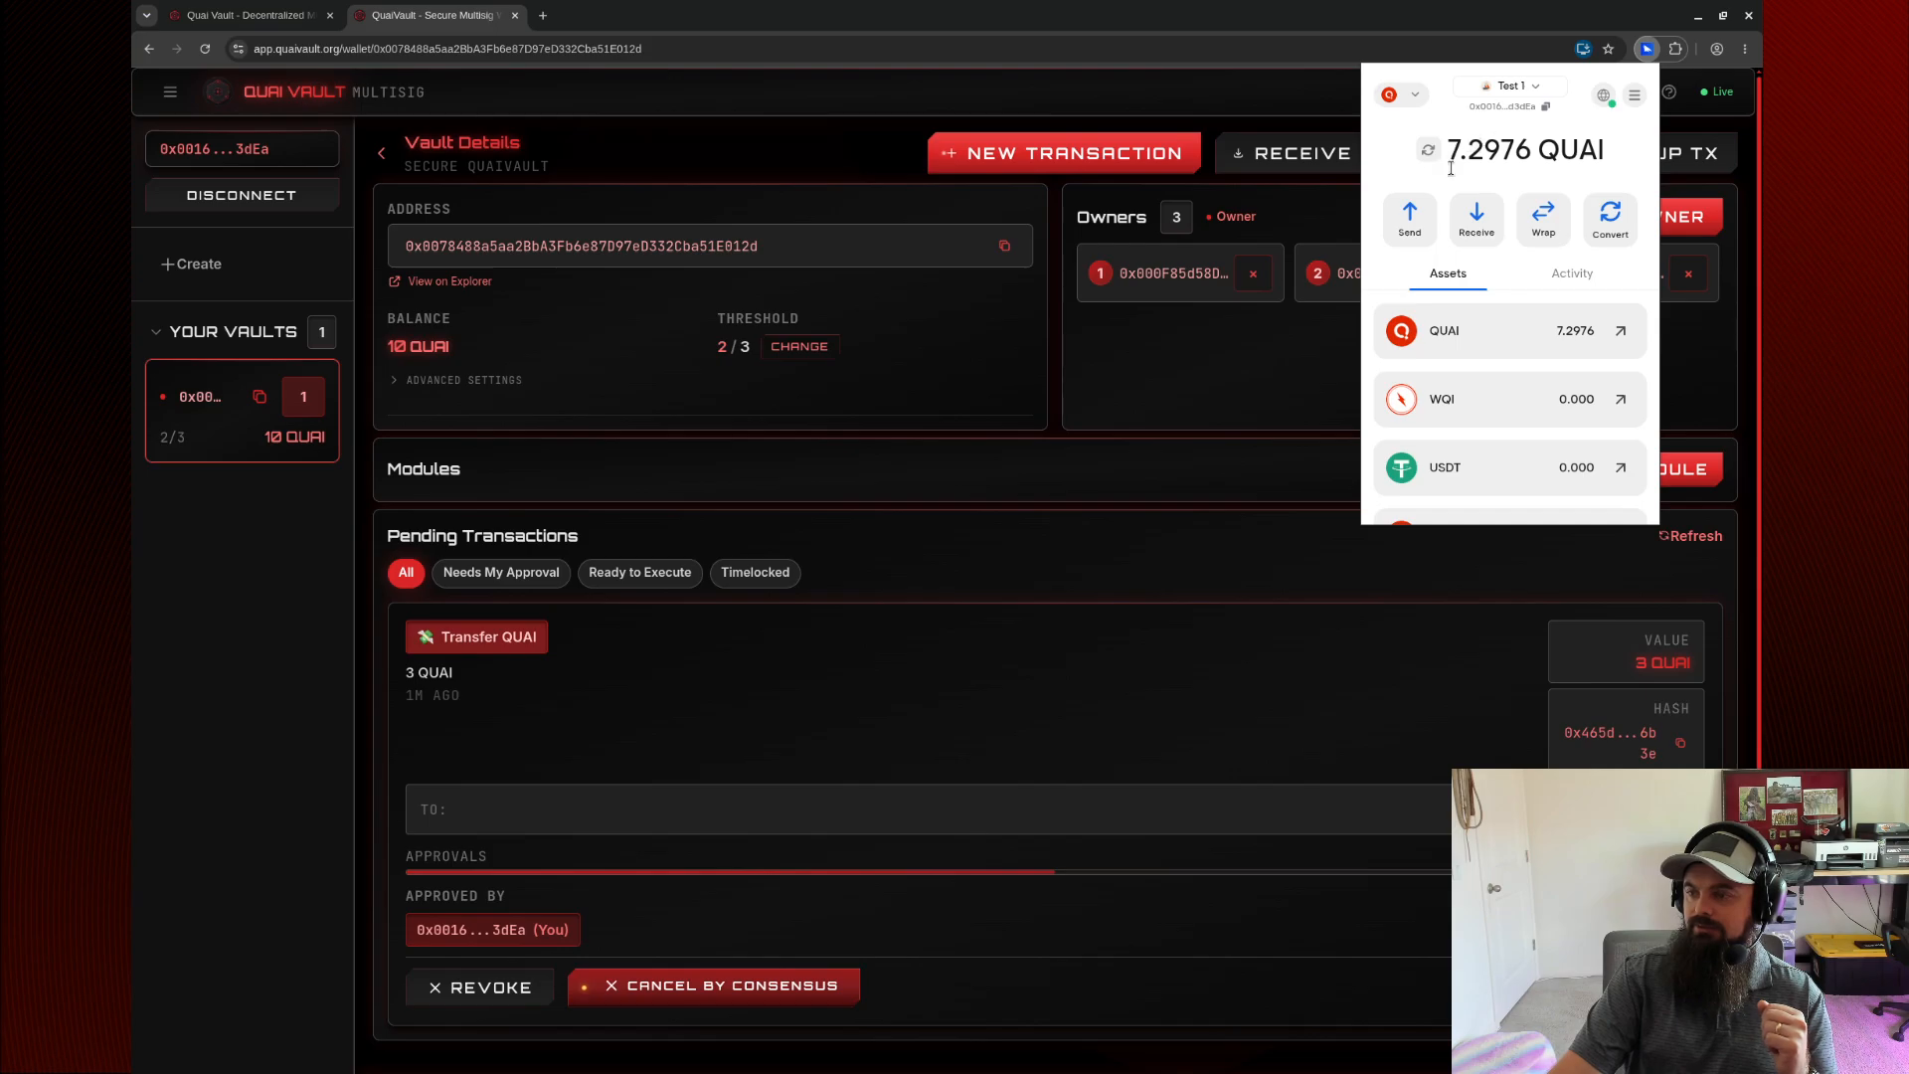
left_click(1120, 599)
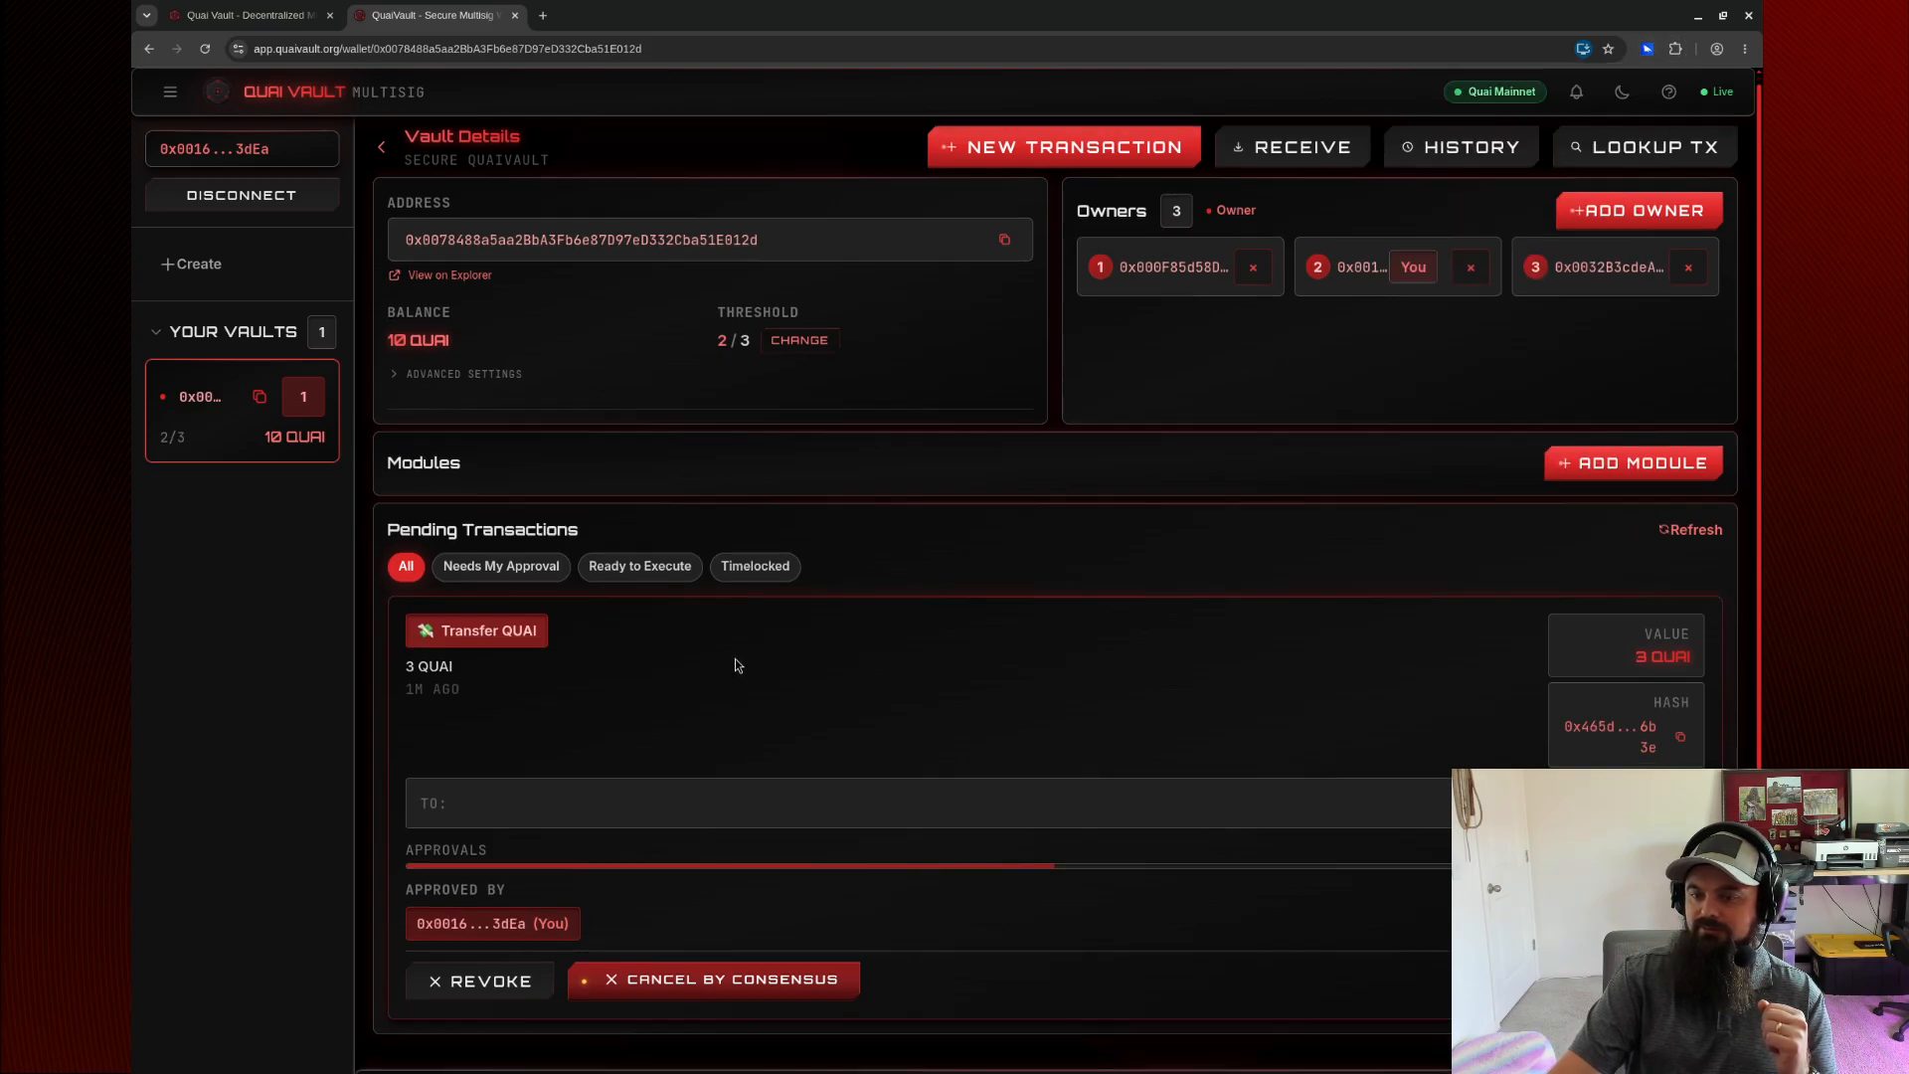
scroll(734, 661, "down", 1)
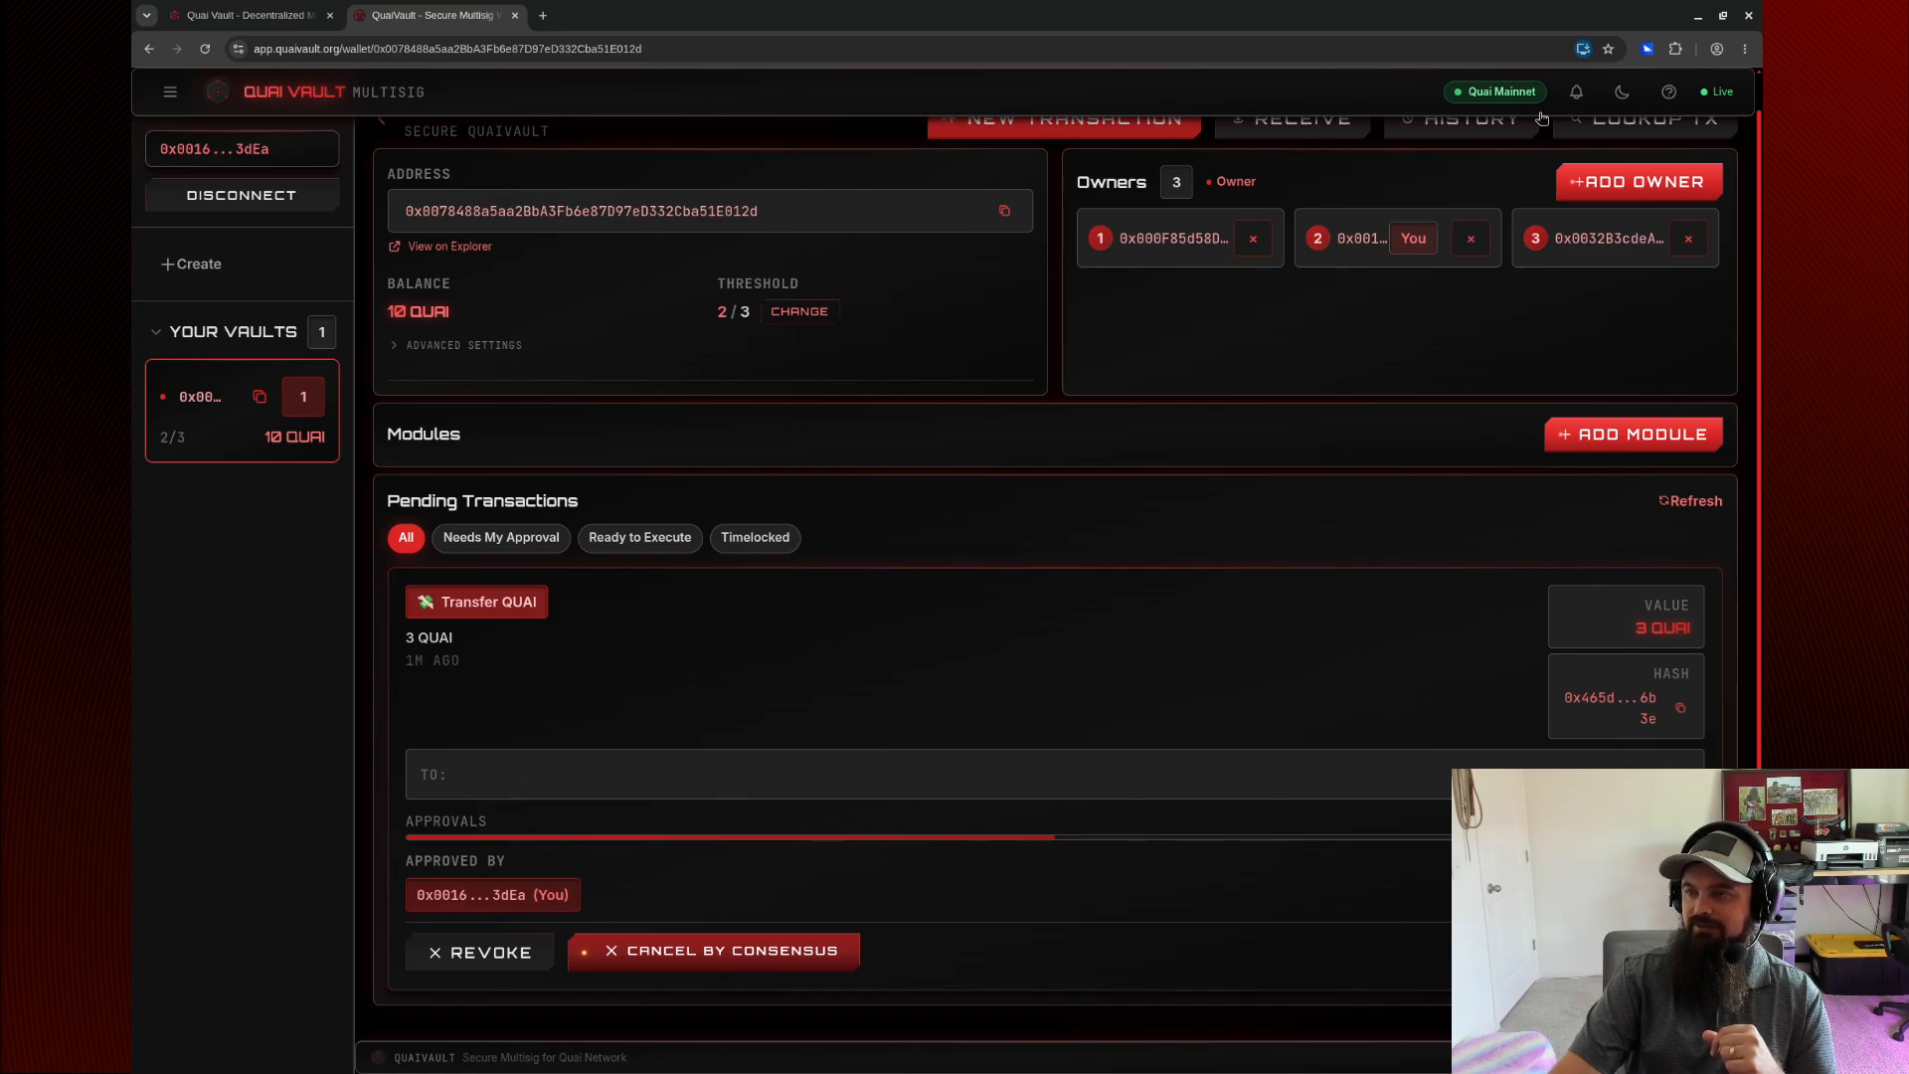
Switch the Pelagus wallet from Test 1 to the Deployer account and close the wallet.
left_click(1648, 49)
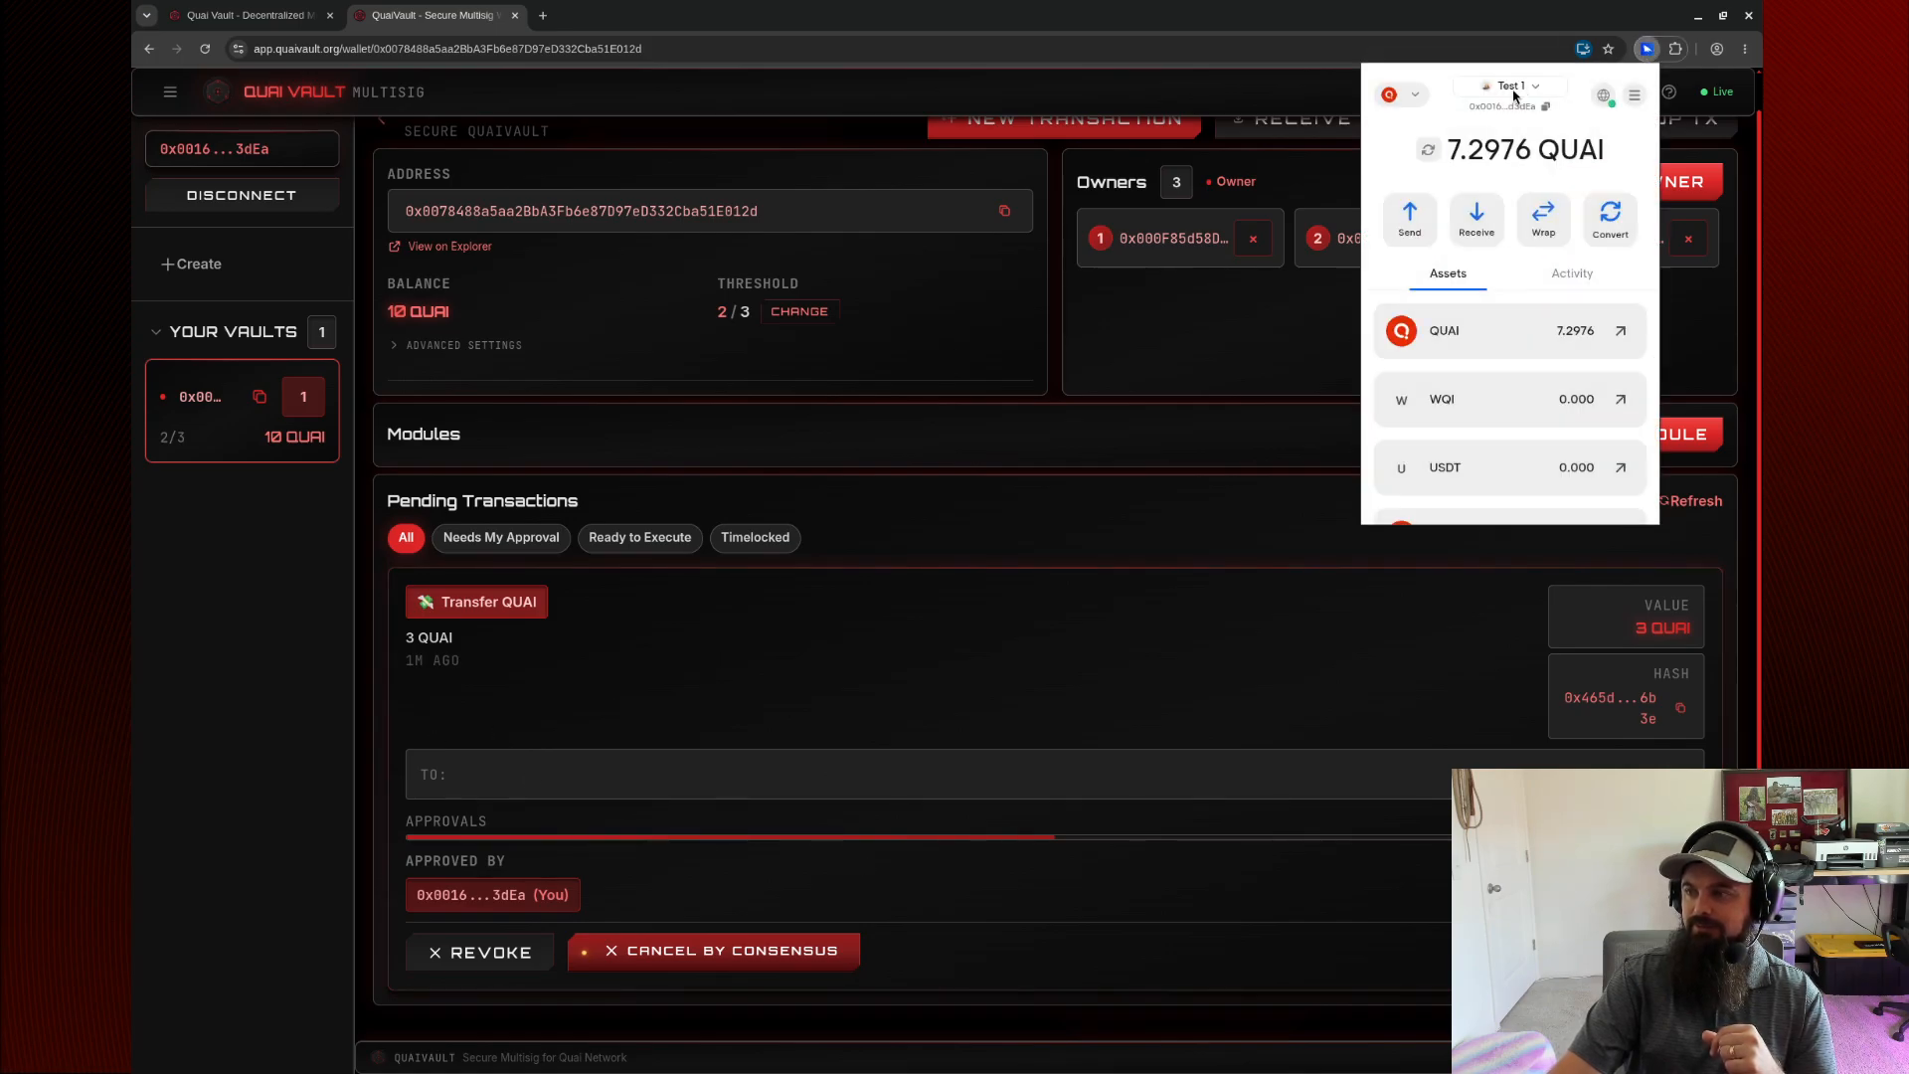
left_click(1515, 89)
left_click(1469, 268)
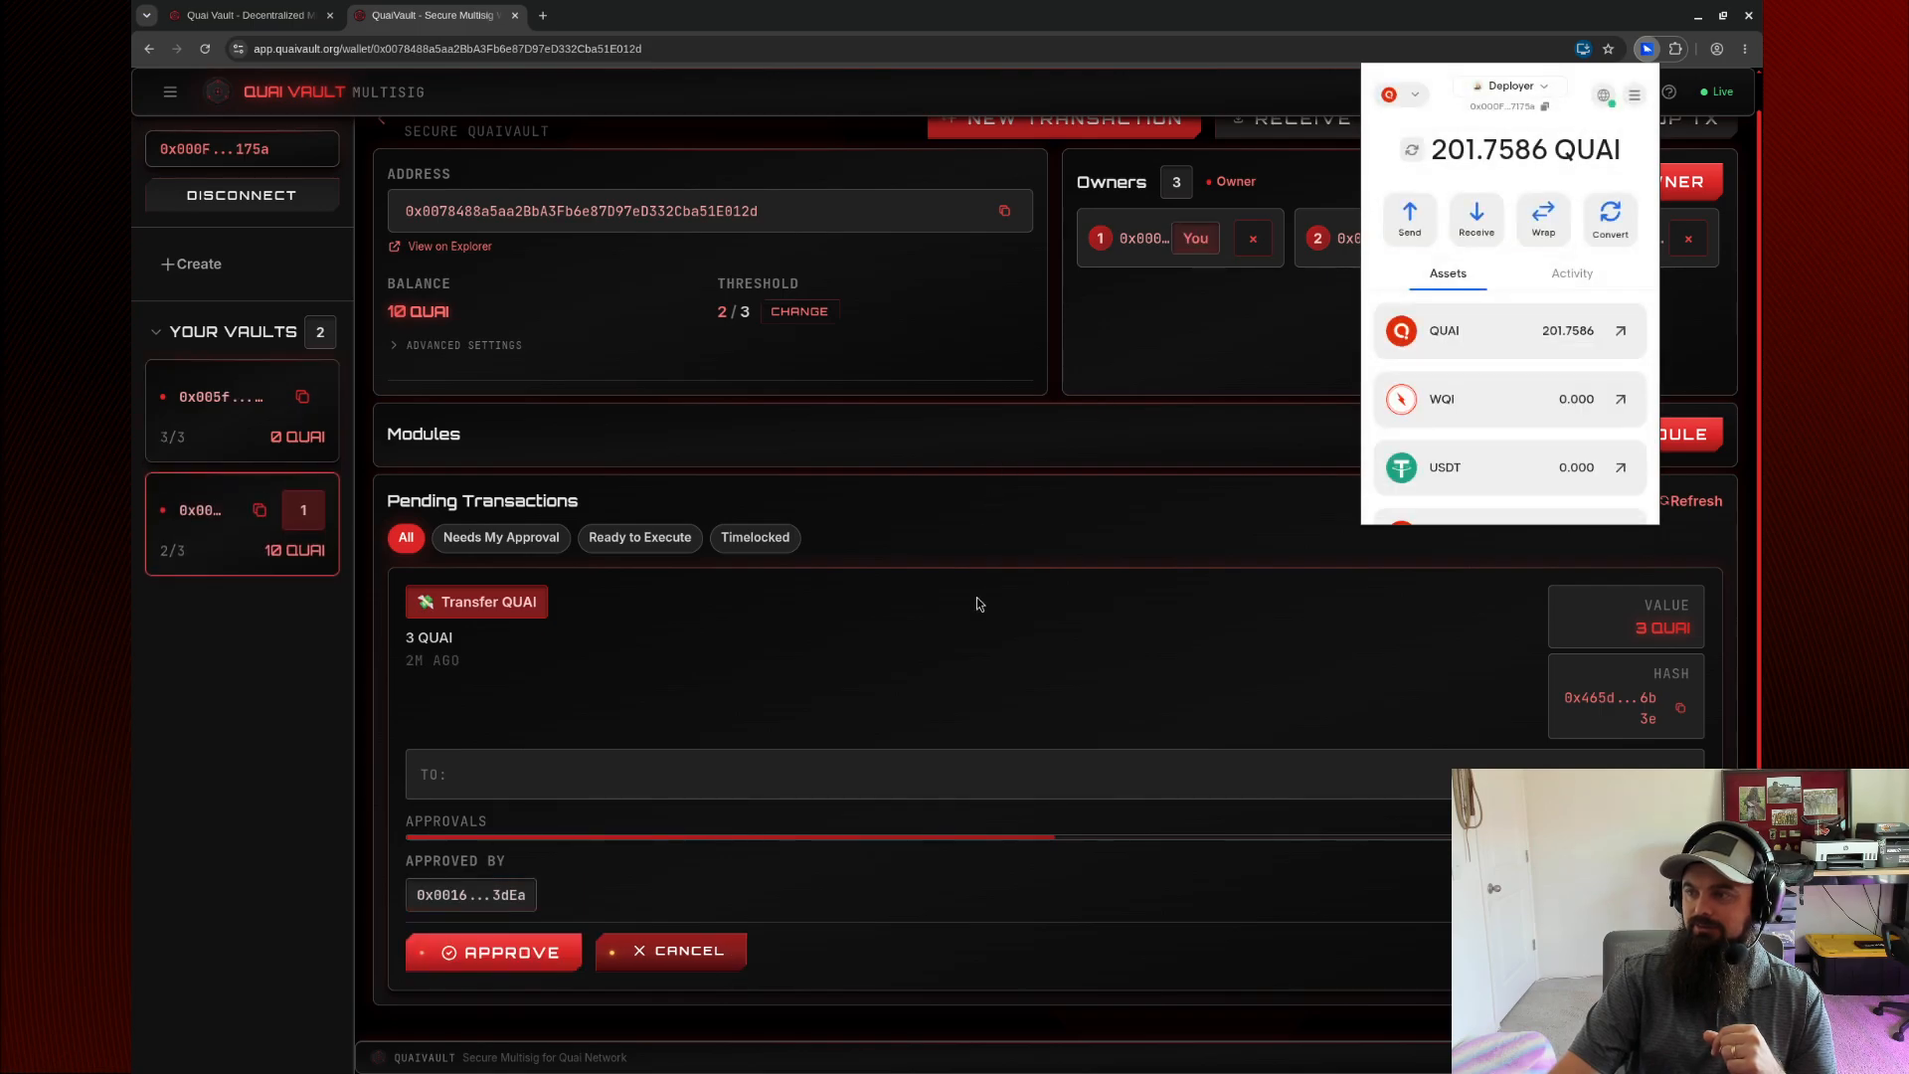
left_click(977, 603)
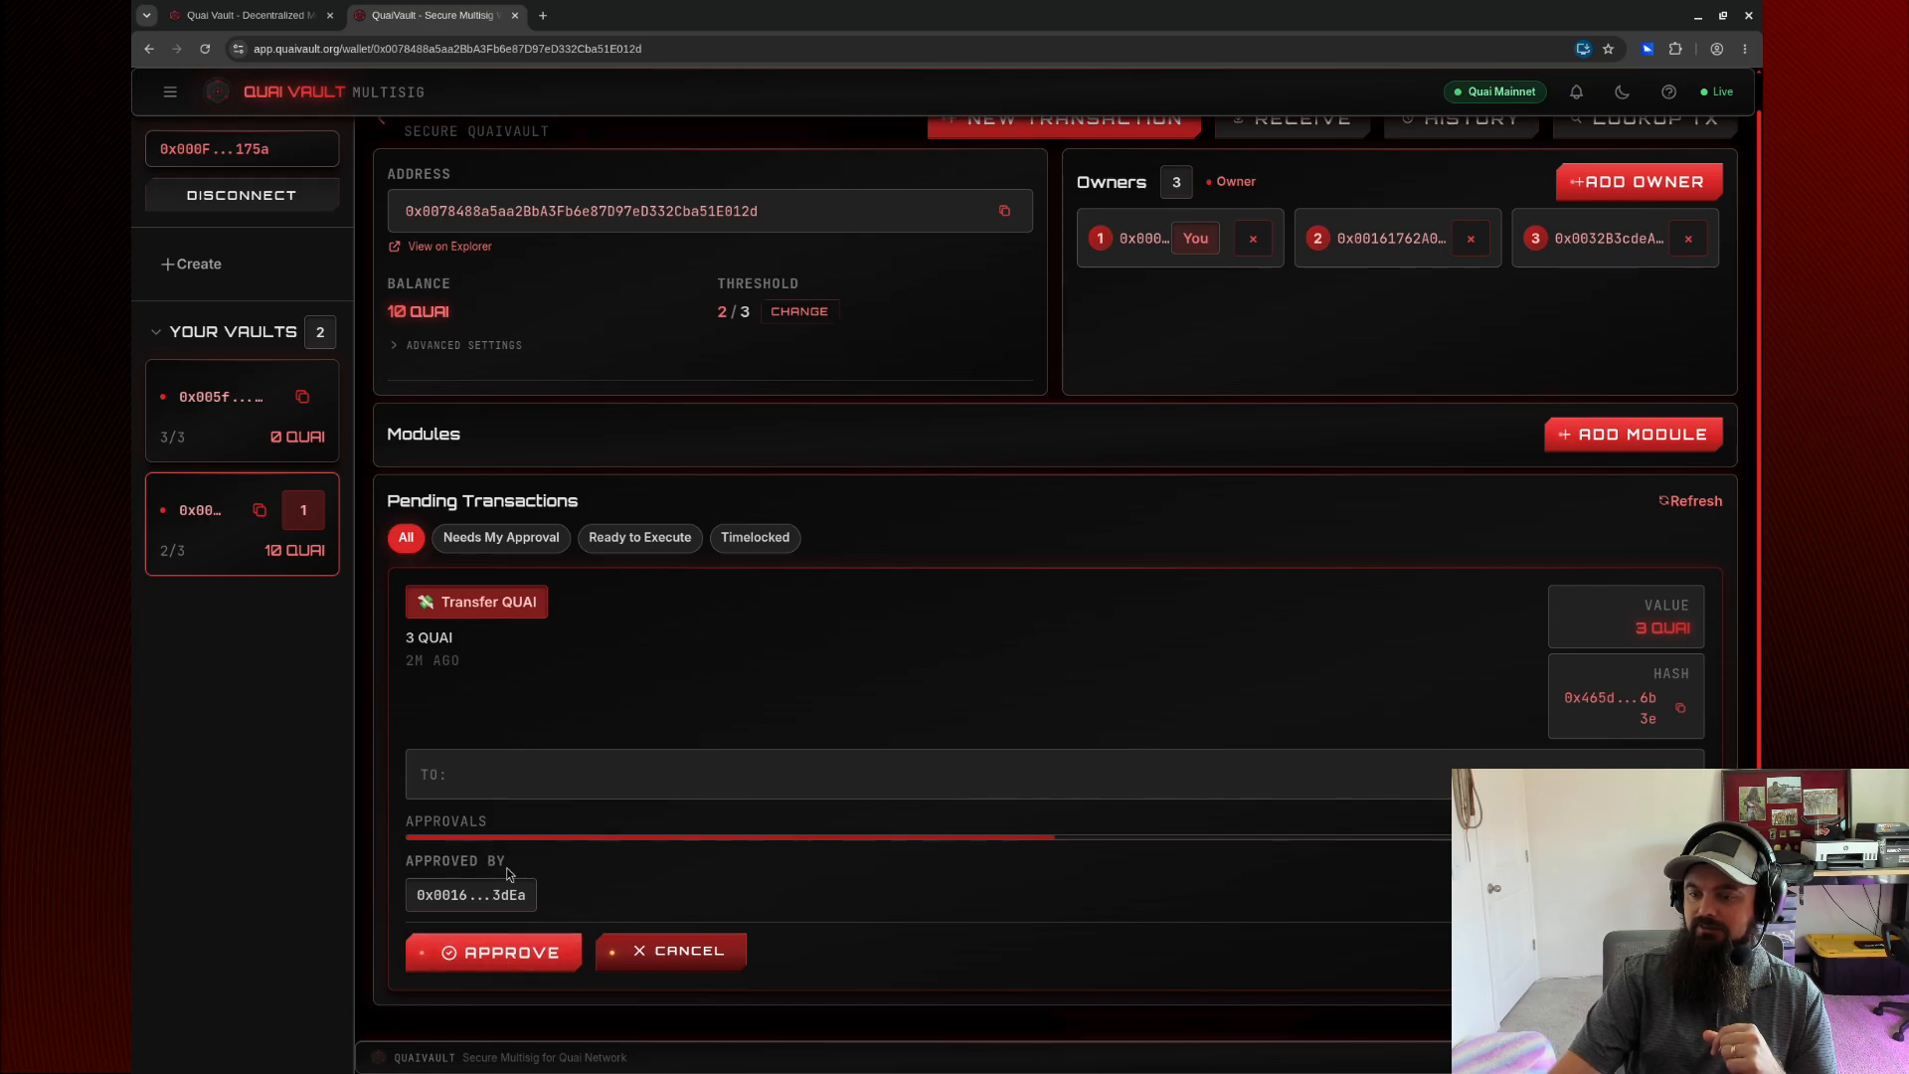
Approve and execute the pending 3 QUAI transfer together as the Deployer owner.
left_click(505, 955)
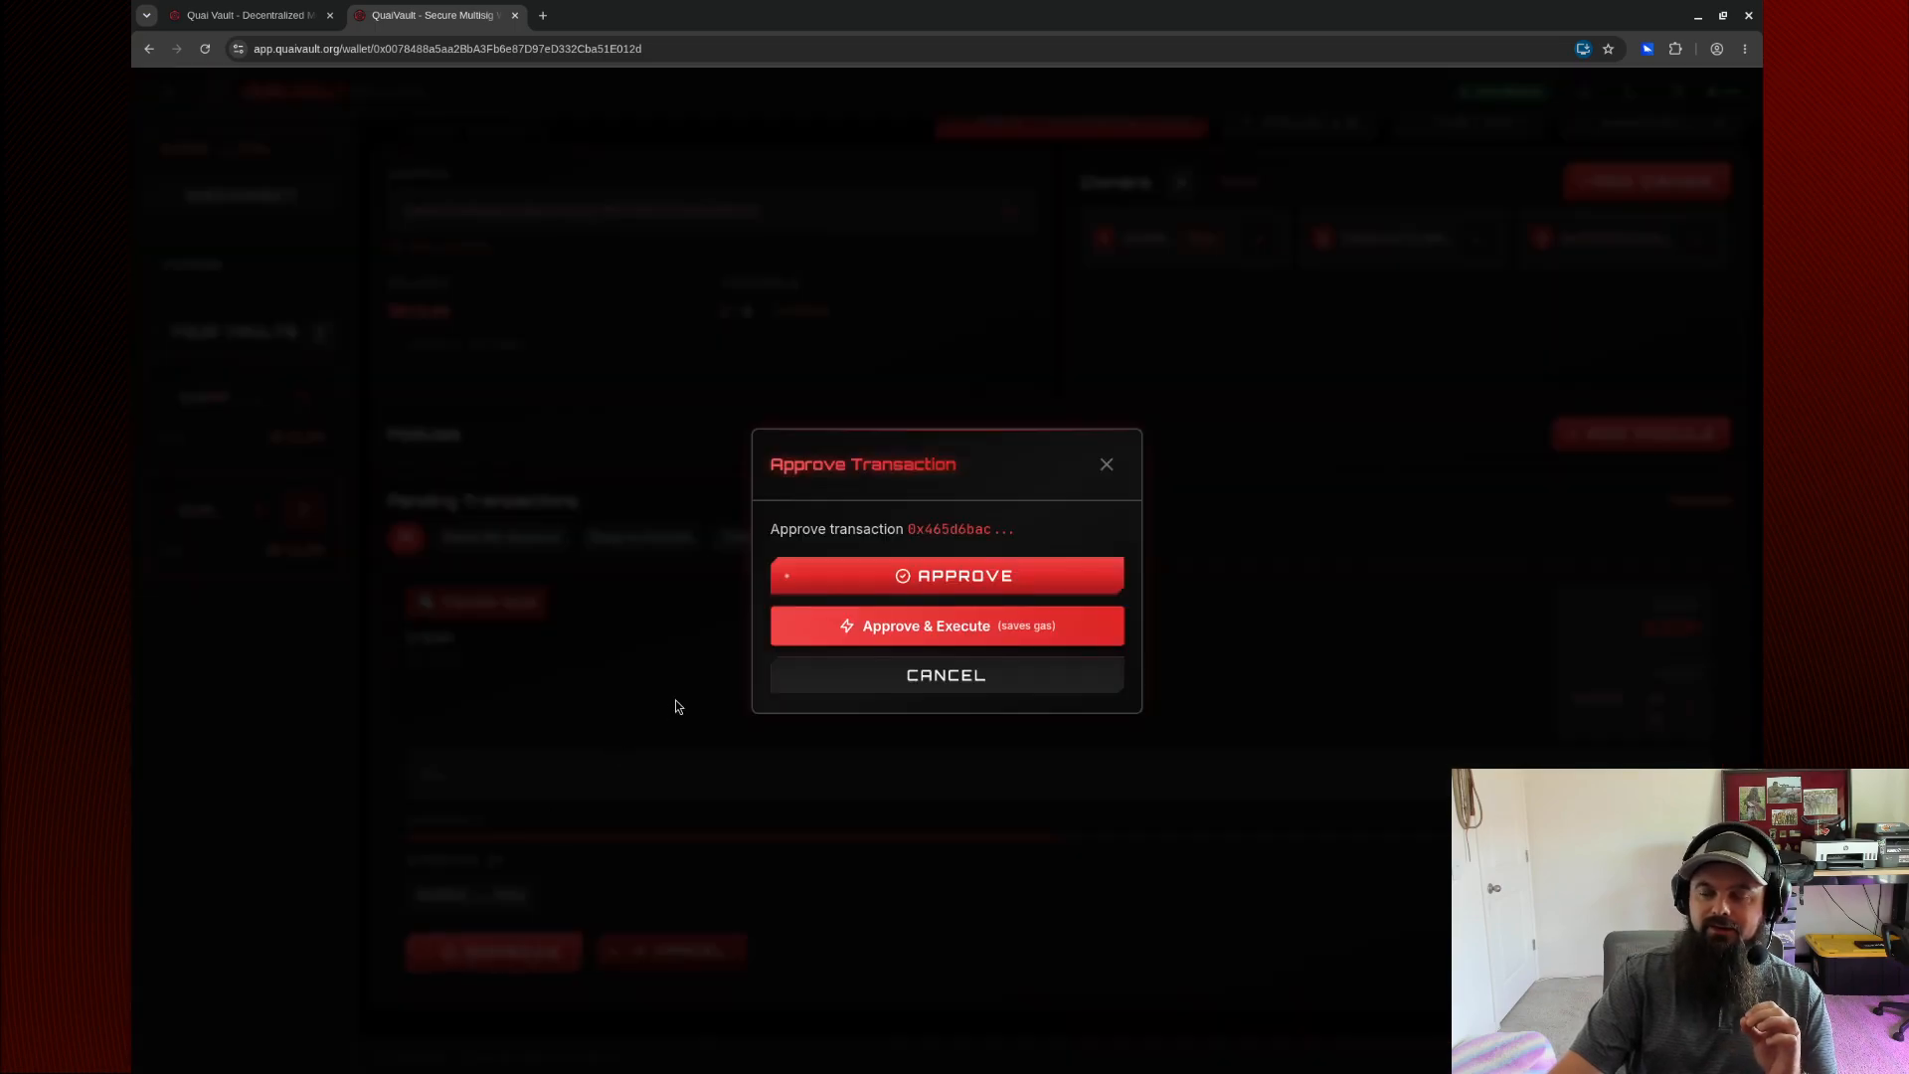
left_click(1107, 463)
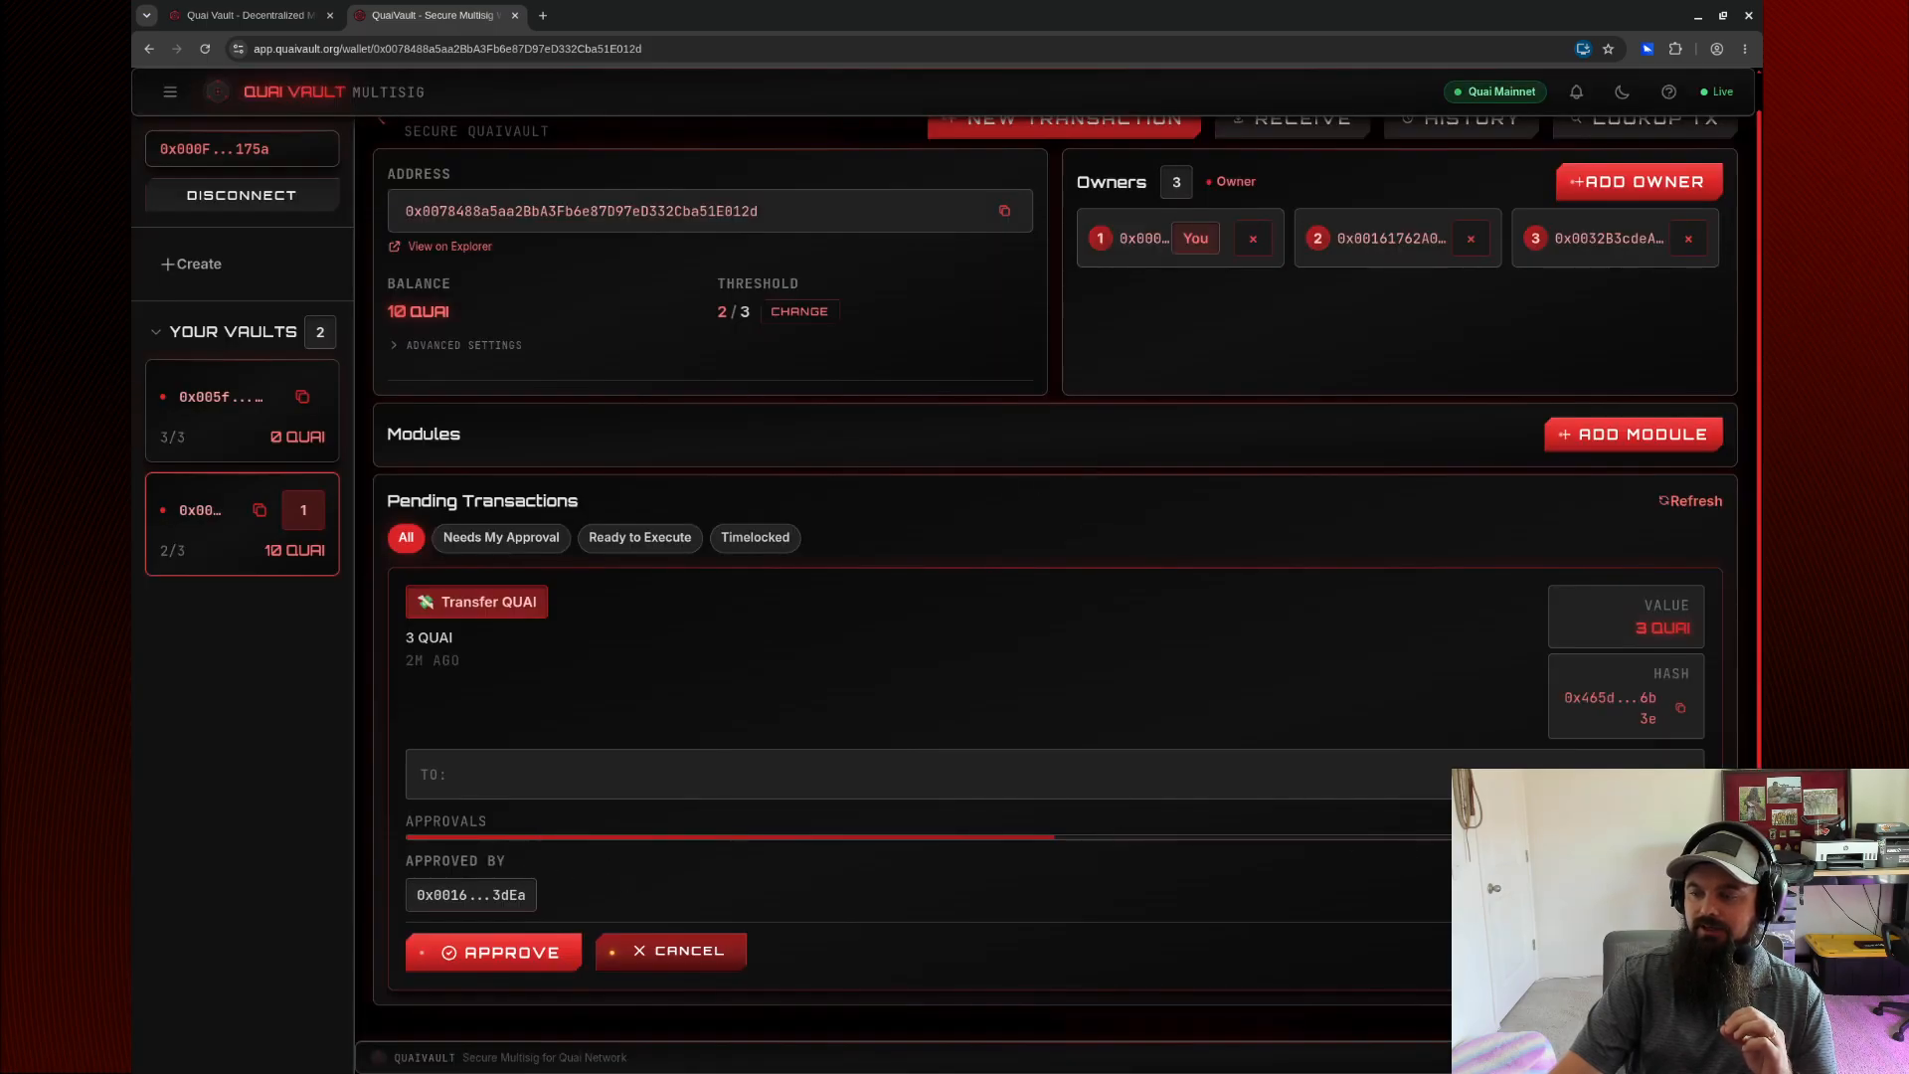
left_click(514, 956)
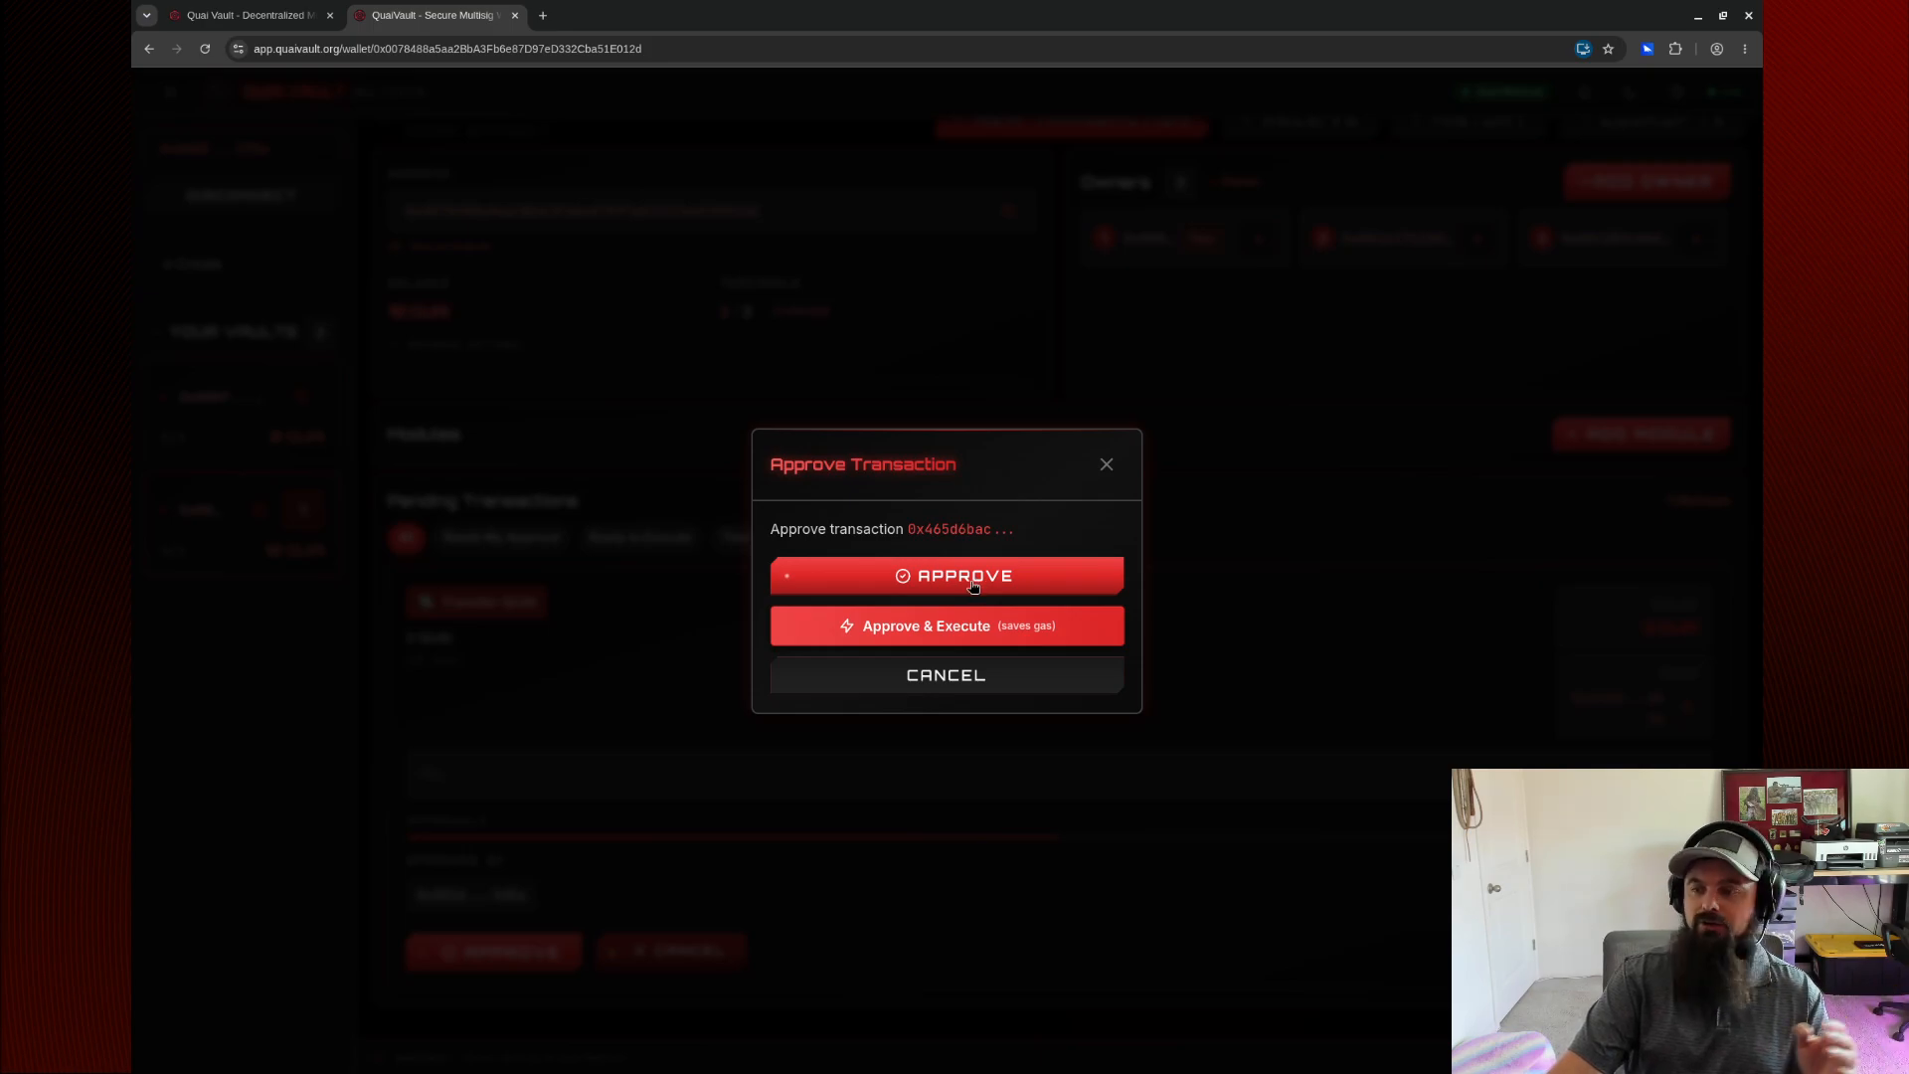
left_click(946, 625)
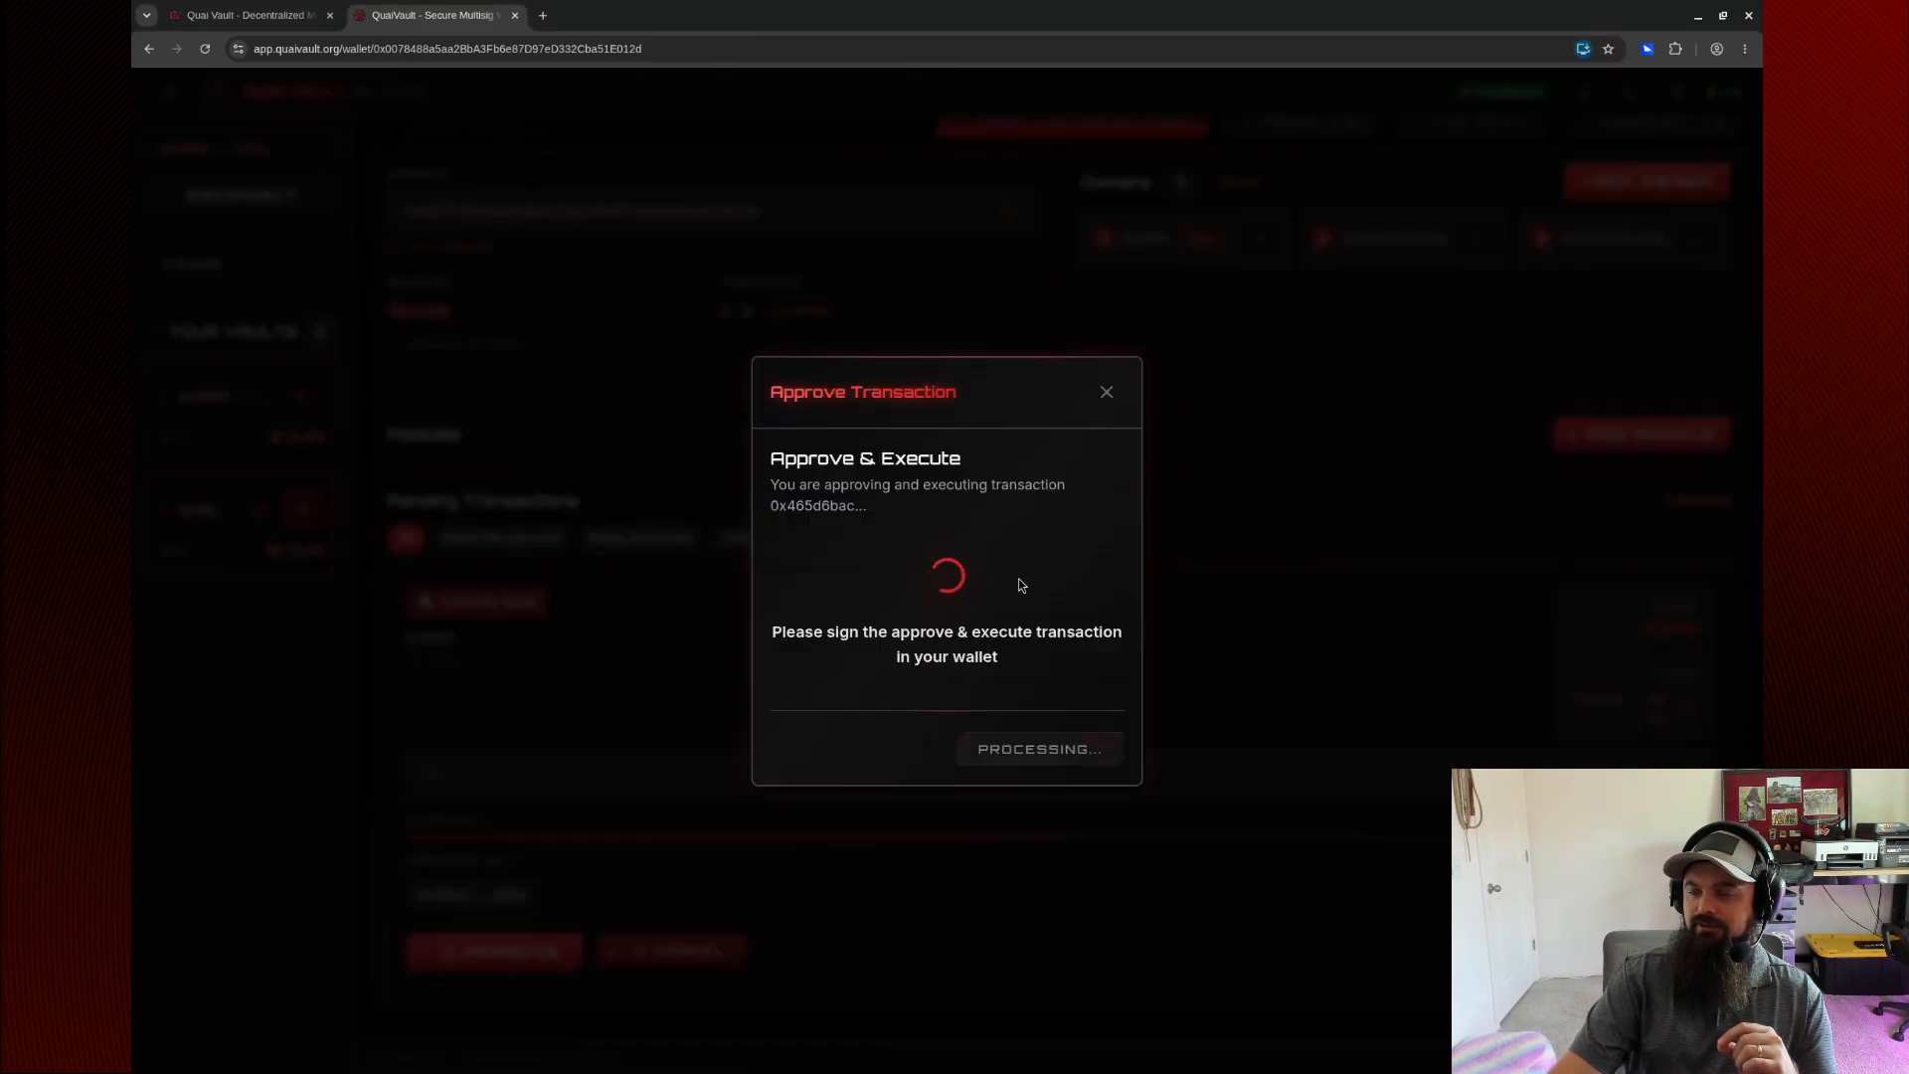
left_click(1647, 49)
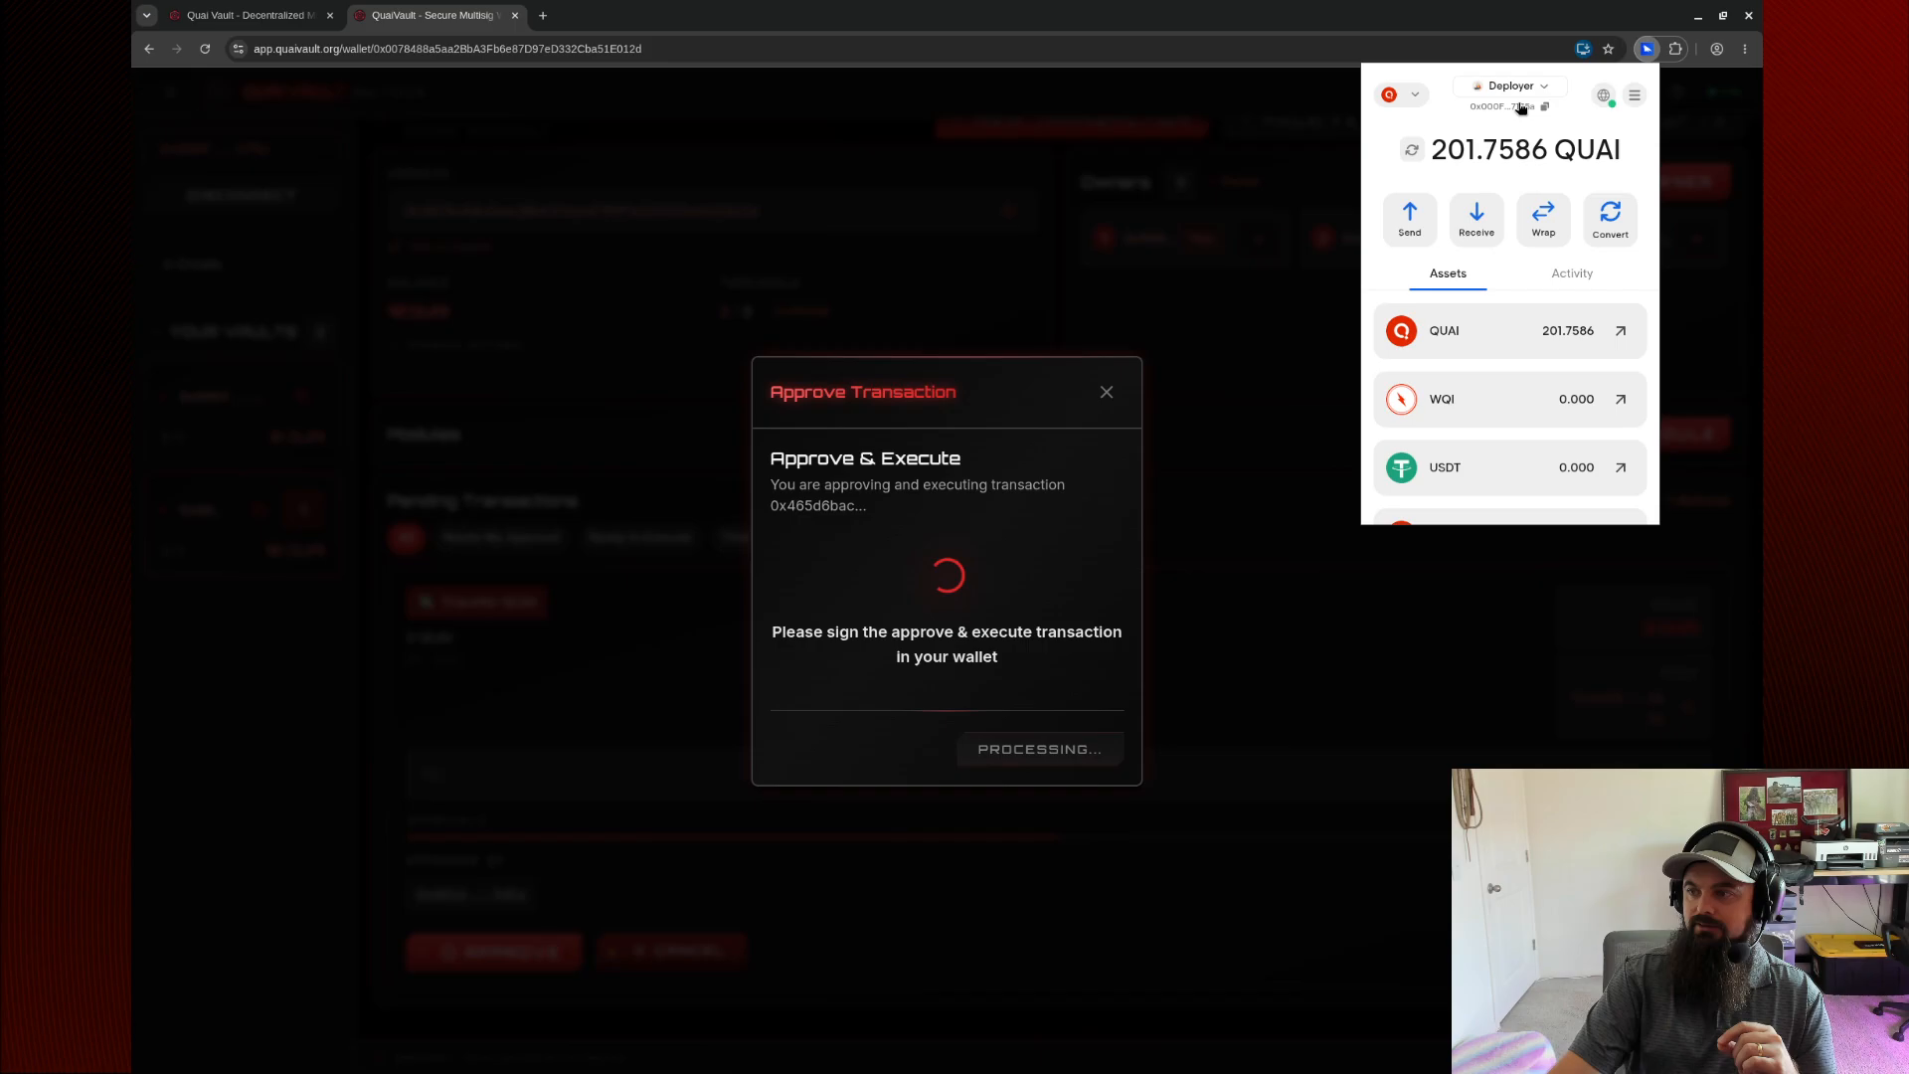
left_click(1271, 290)
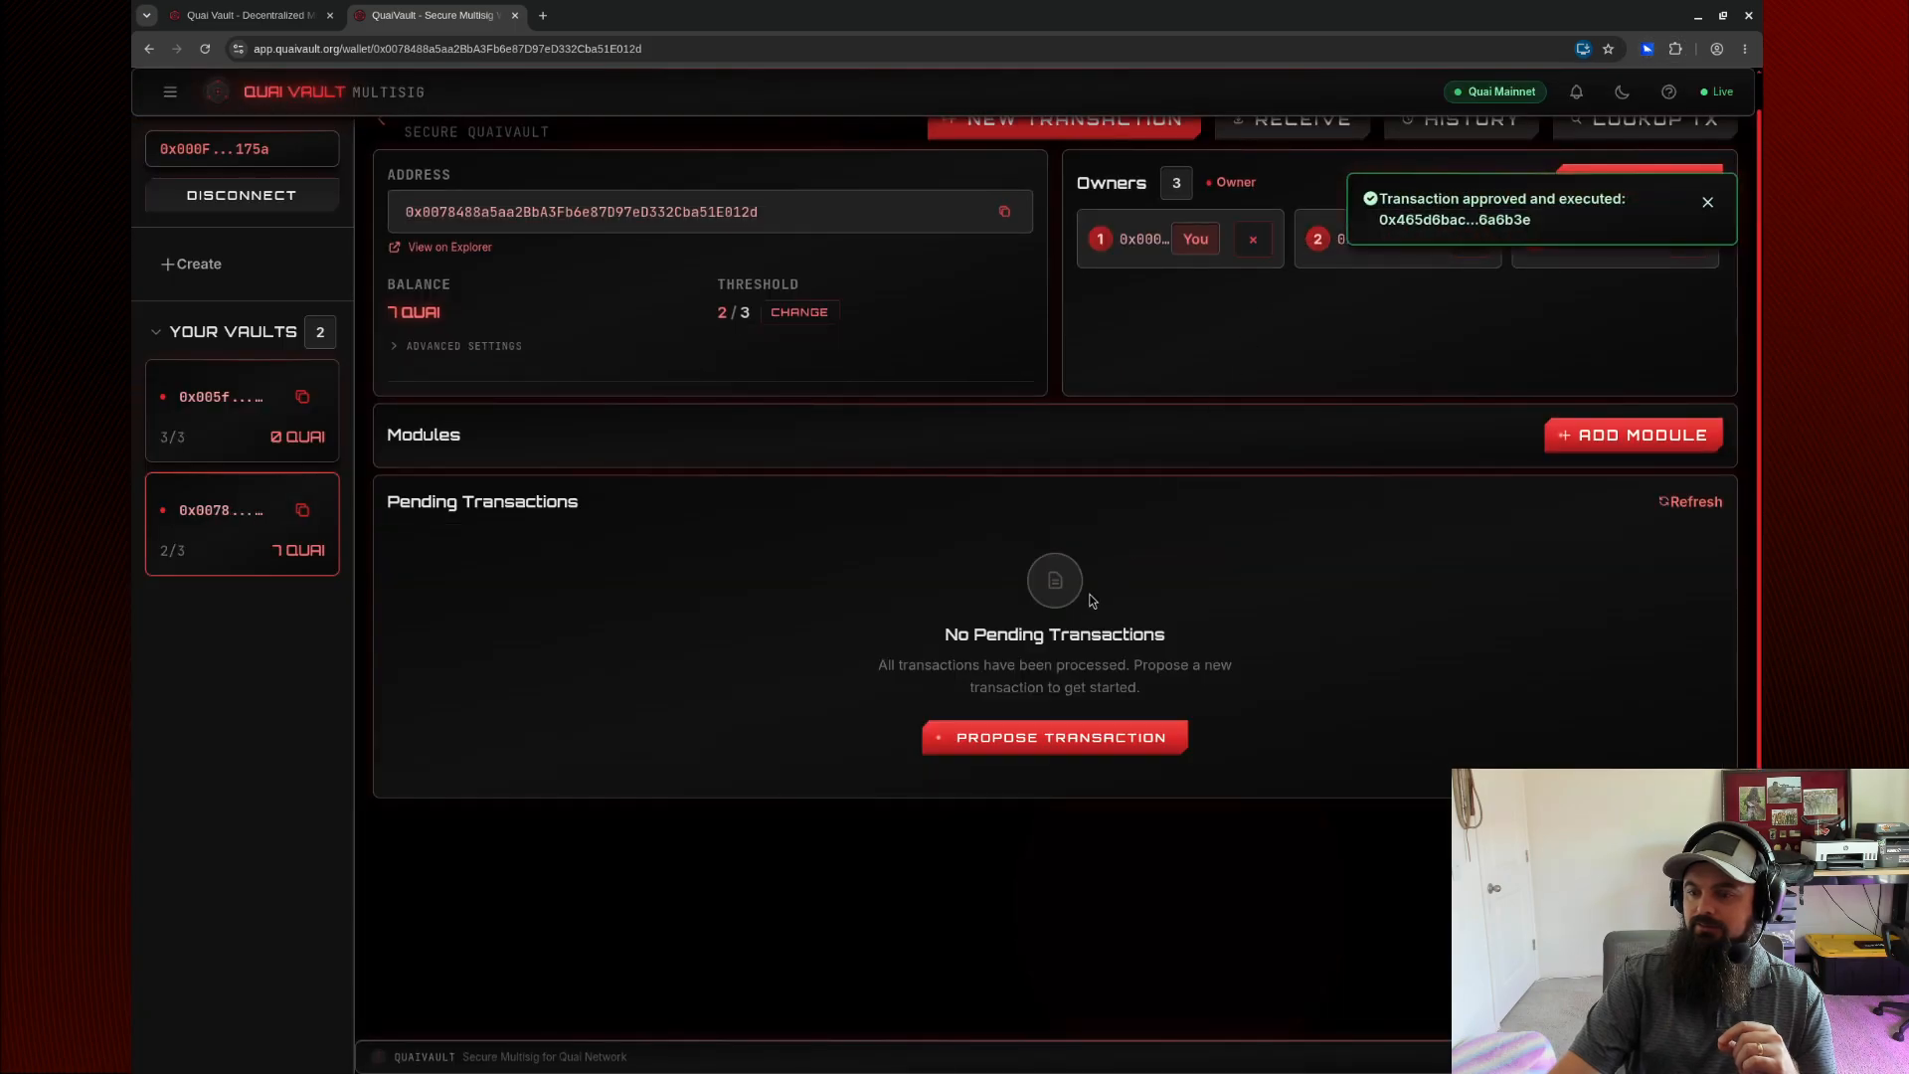
Switch the Pelagus wallet back to the Test 1 account that receives the transfer.
left_click(1647, 49)
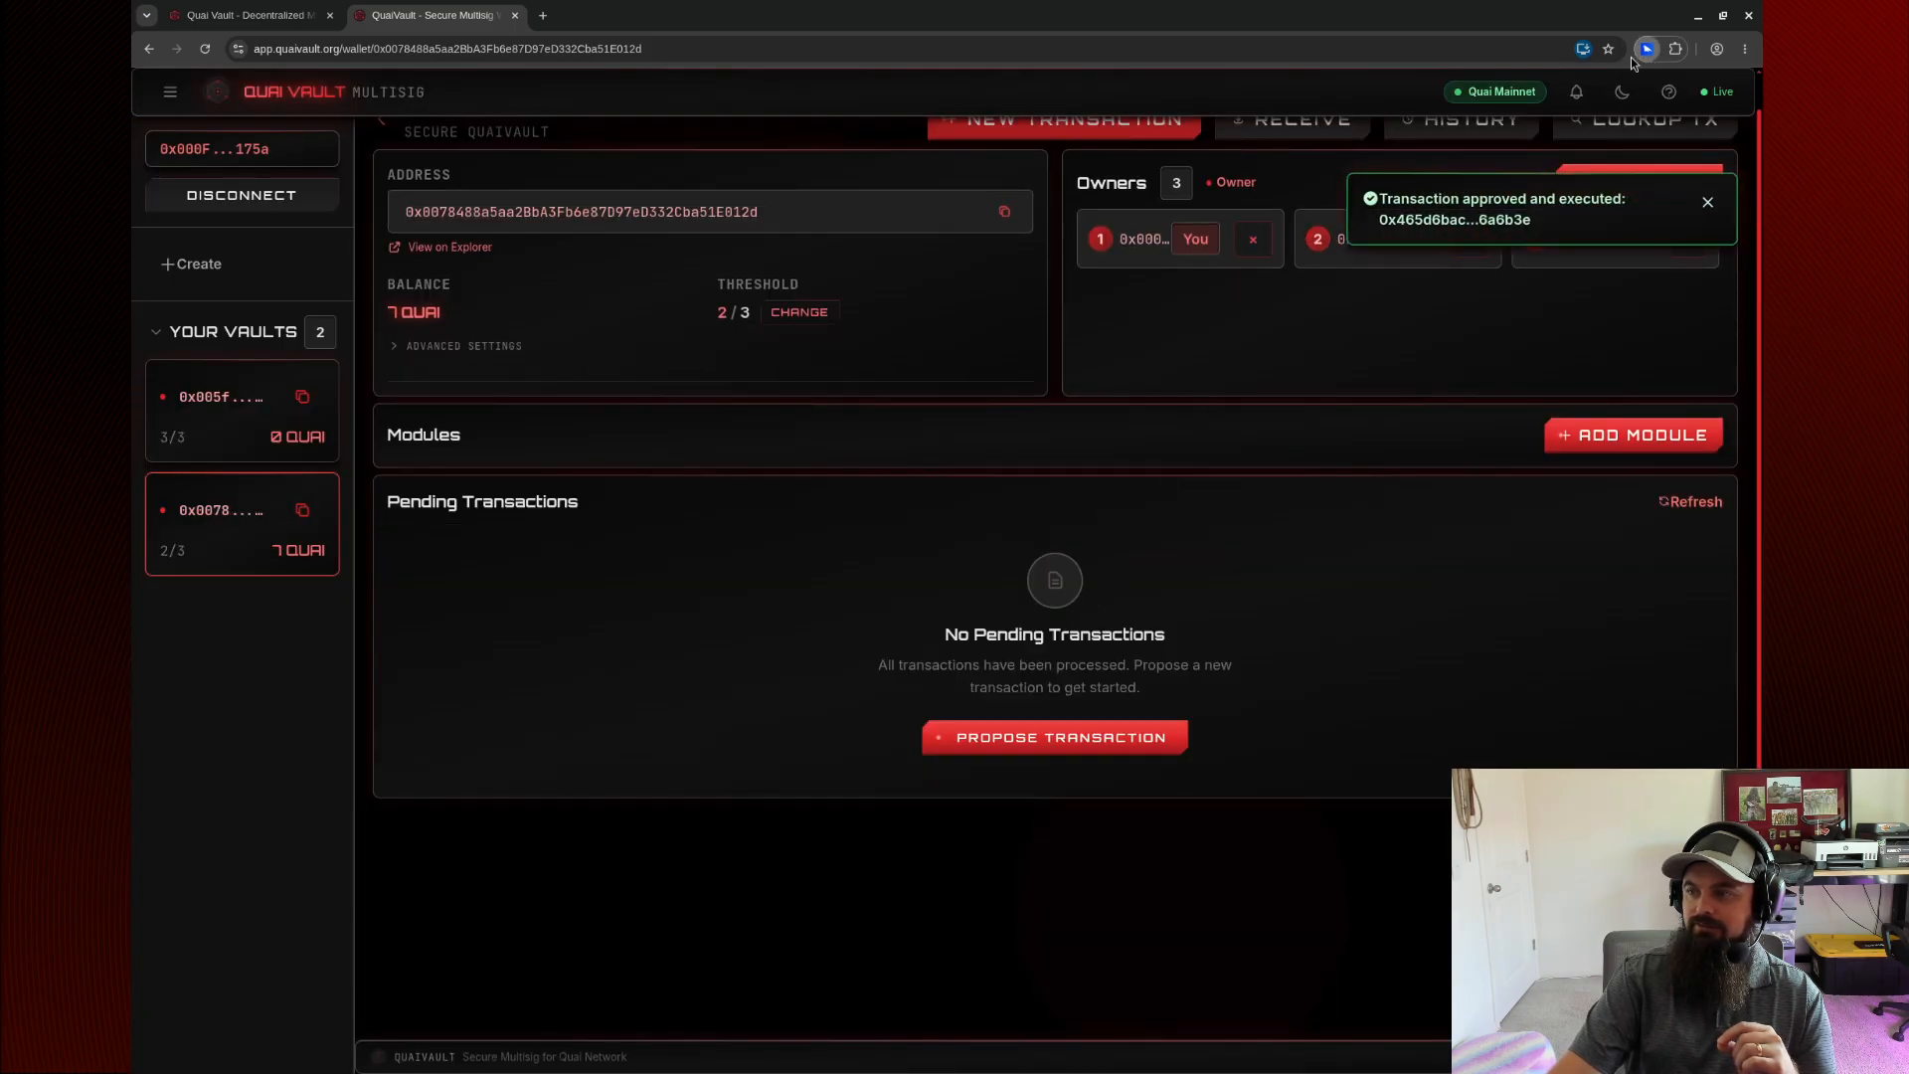
left_click(1521, 86)
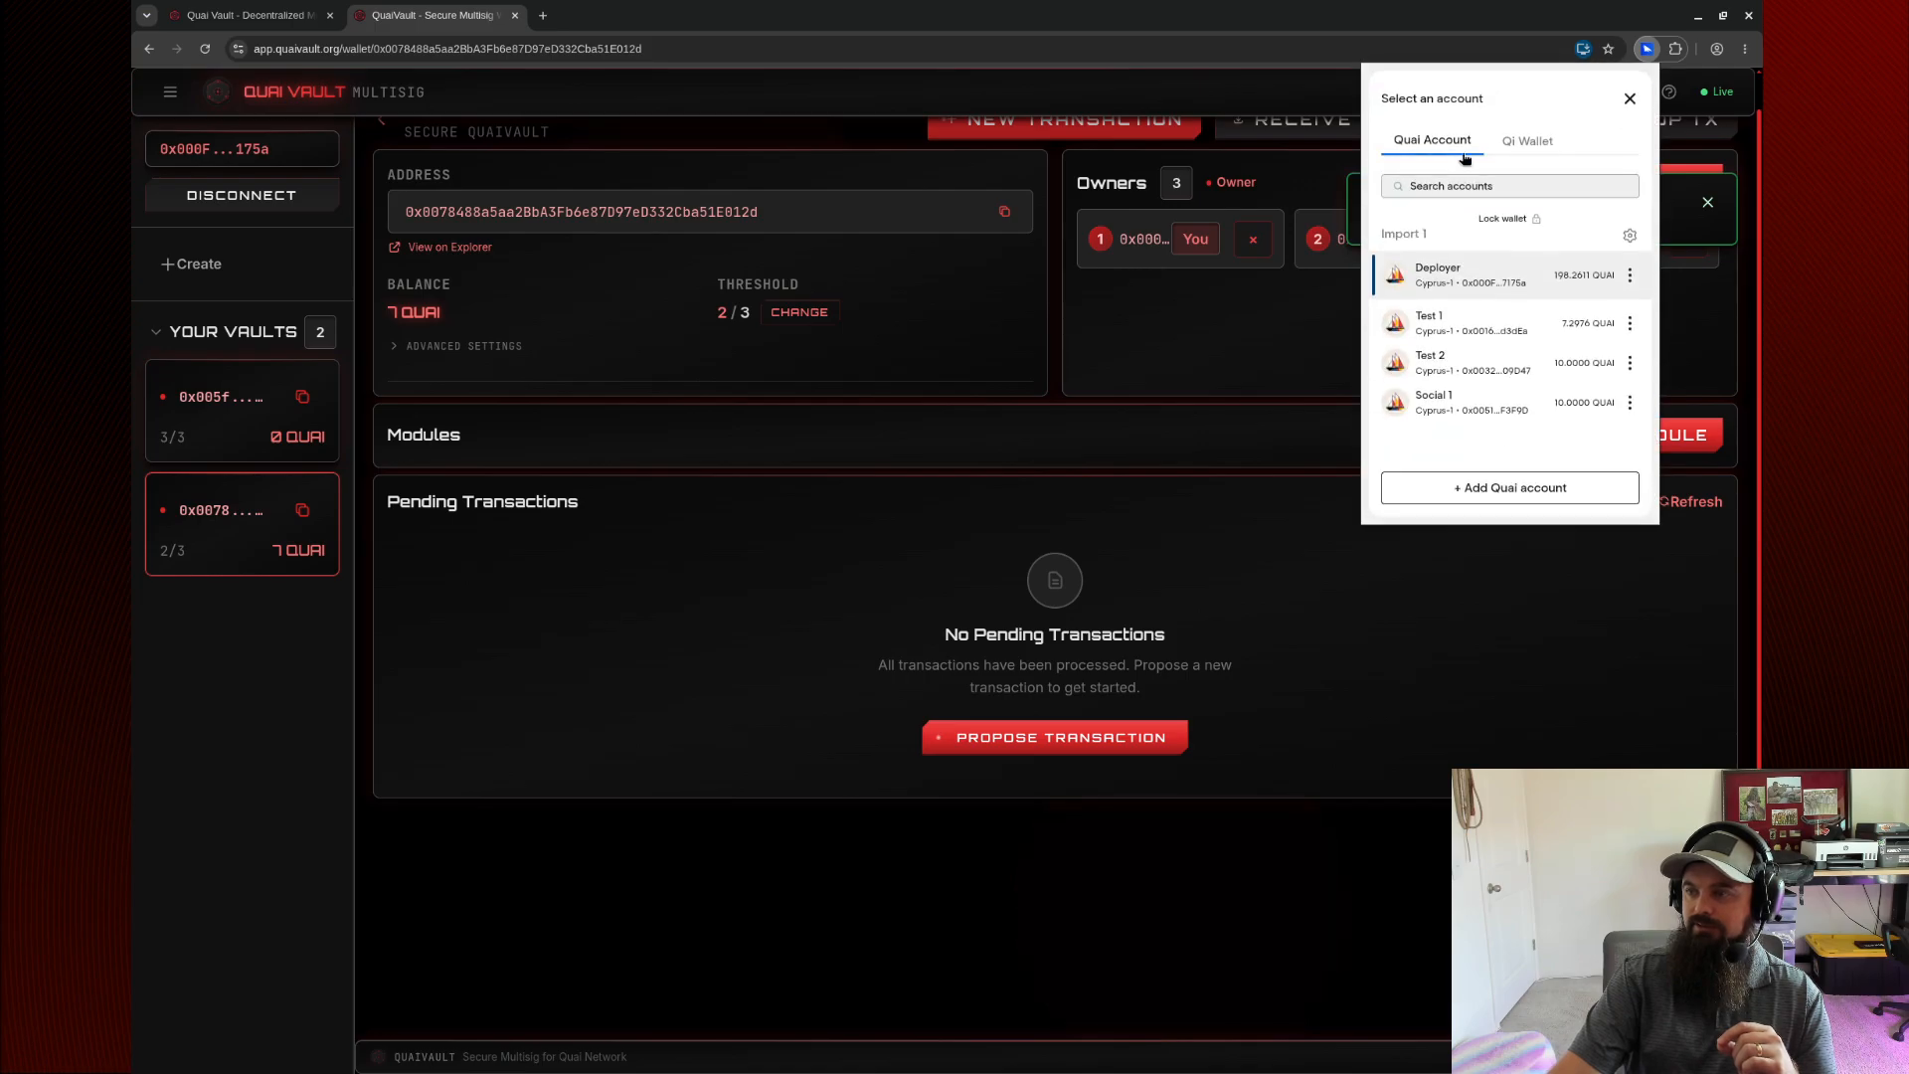
left_click(1480, 375)
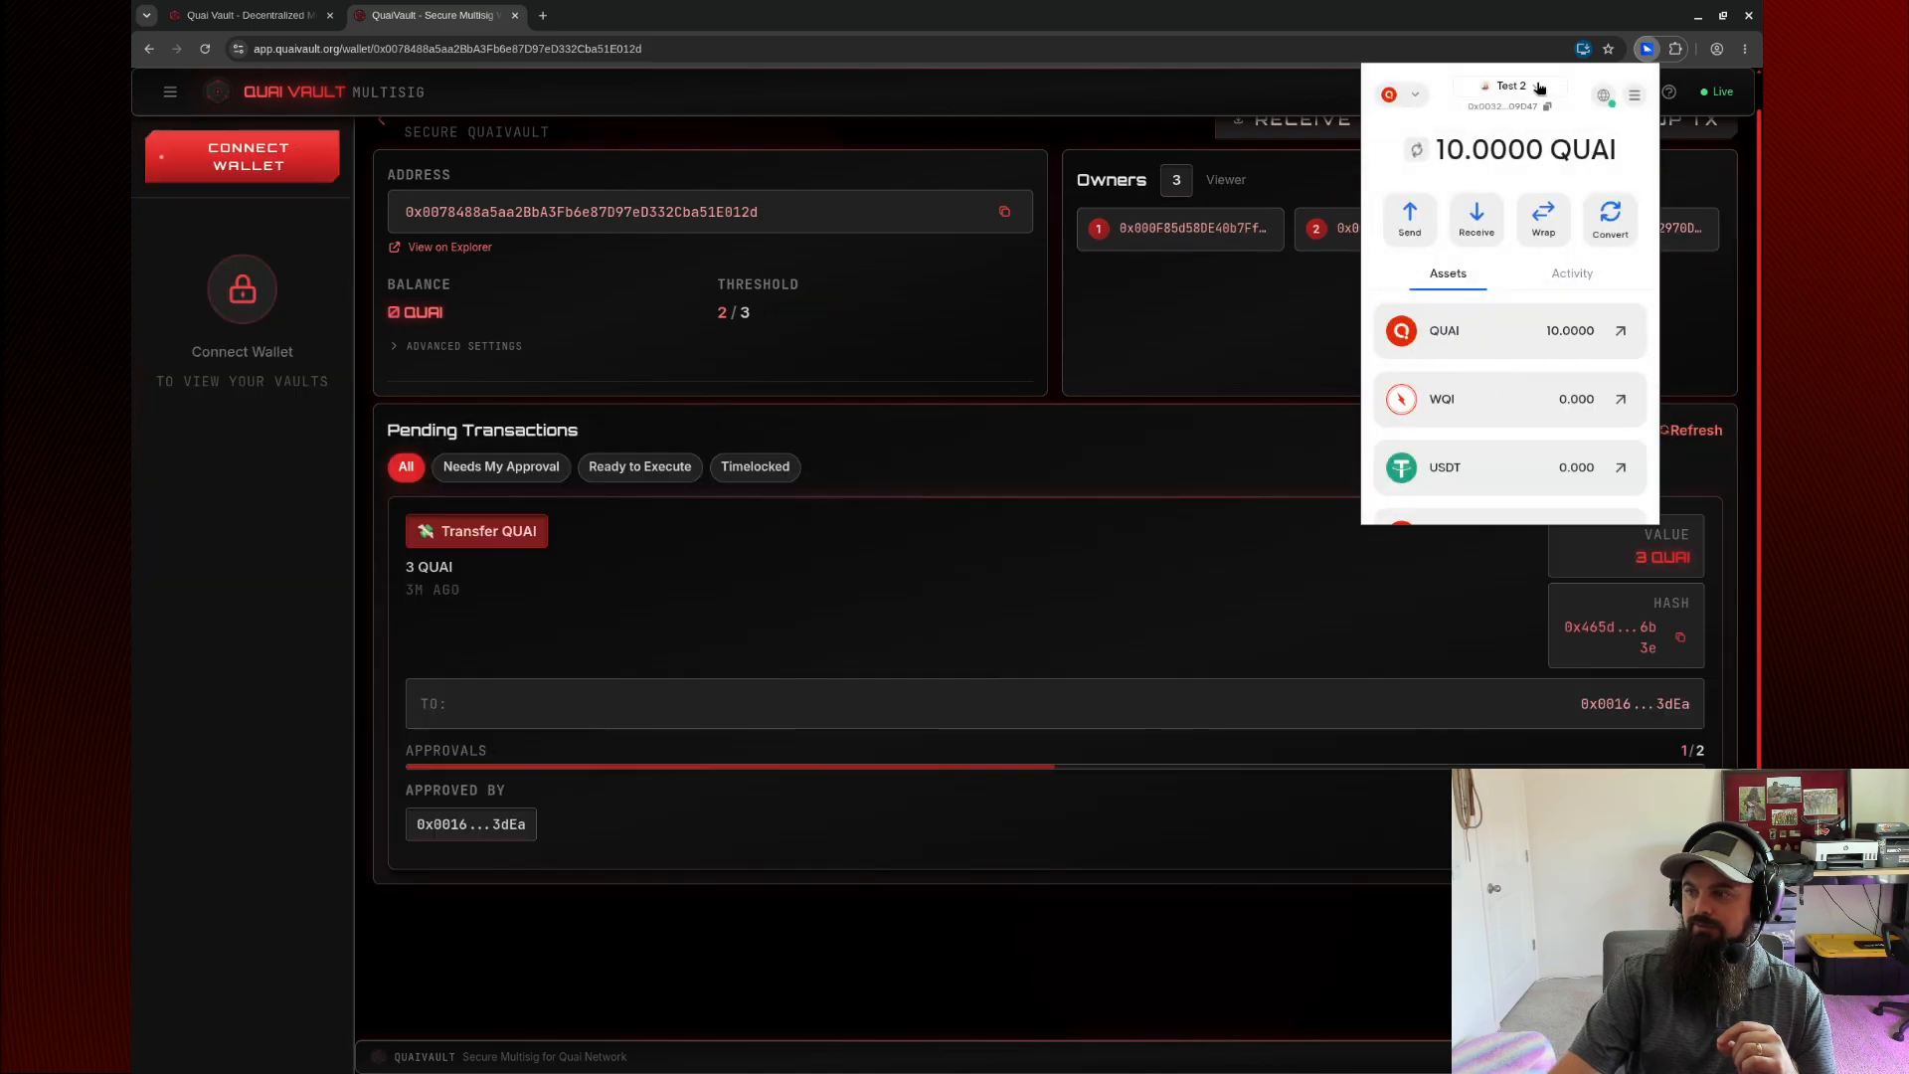
left_click(1538, 87)
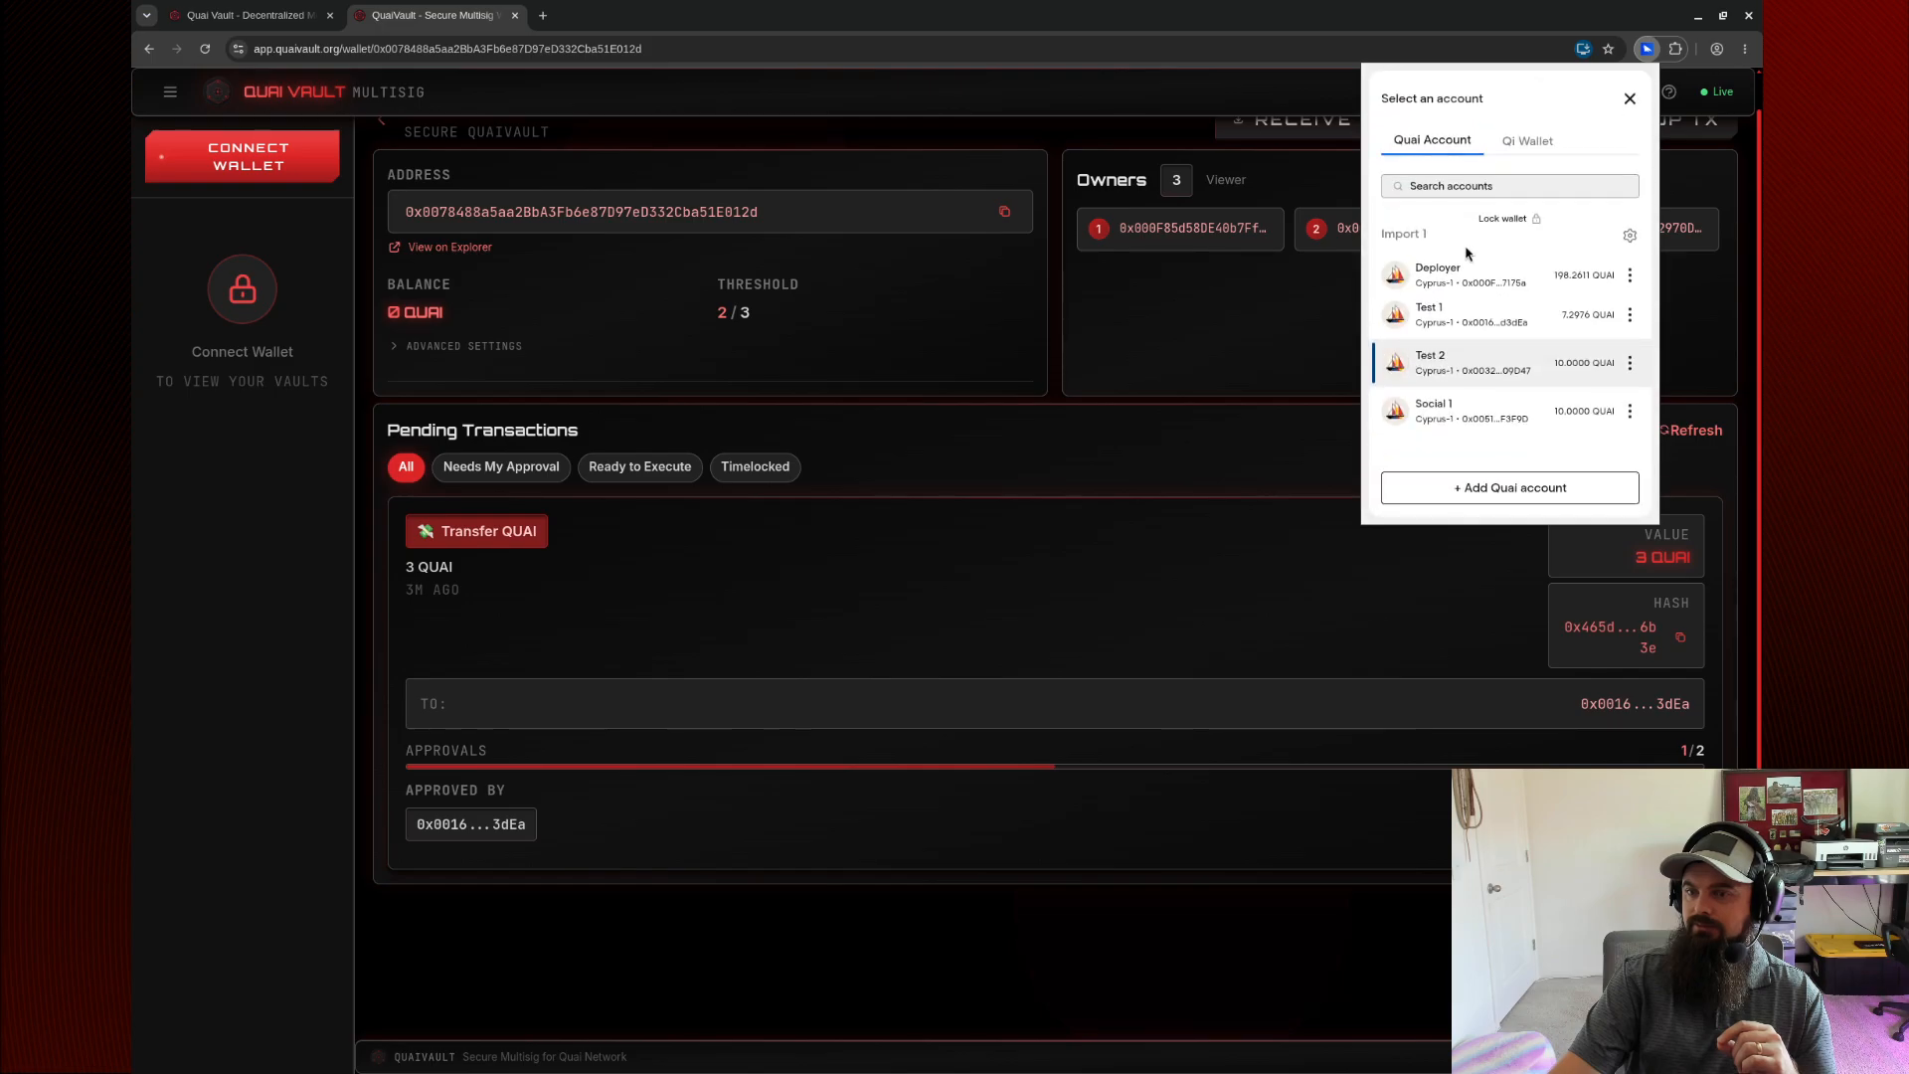
left_click(1464, 320)
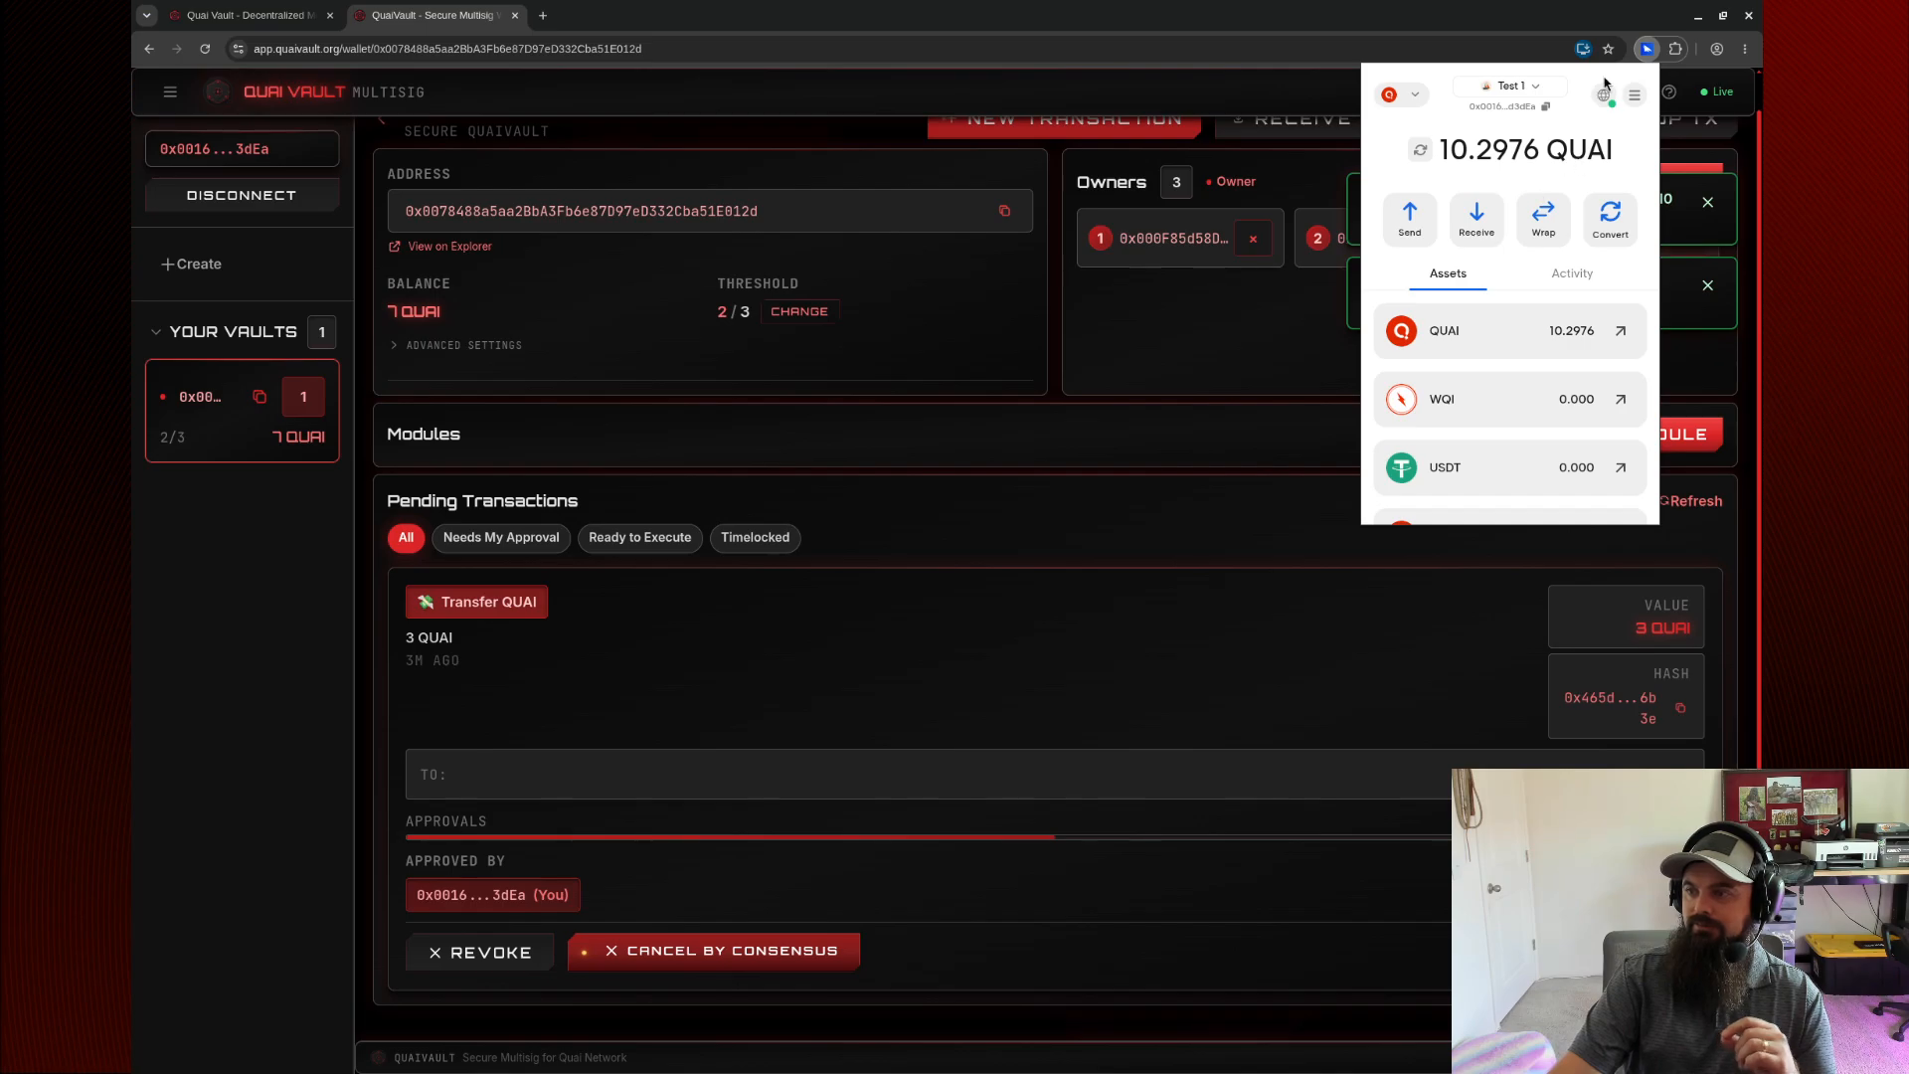
Check the Test 1 balance in the Pelagus wallet, close it, and refresh the vault's pending transactions.
left_click_drag(1440, 149, 1491, 149)
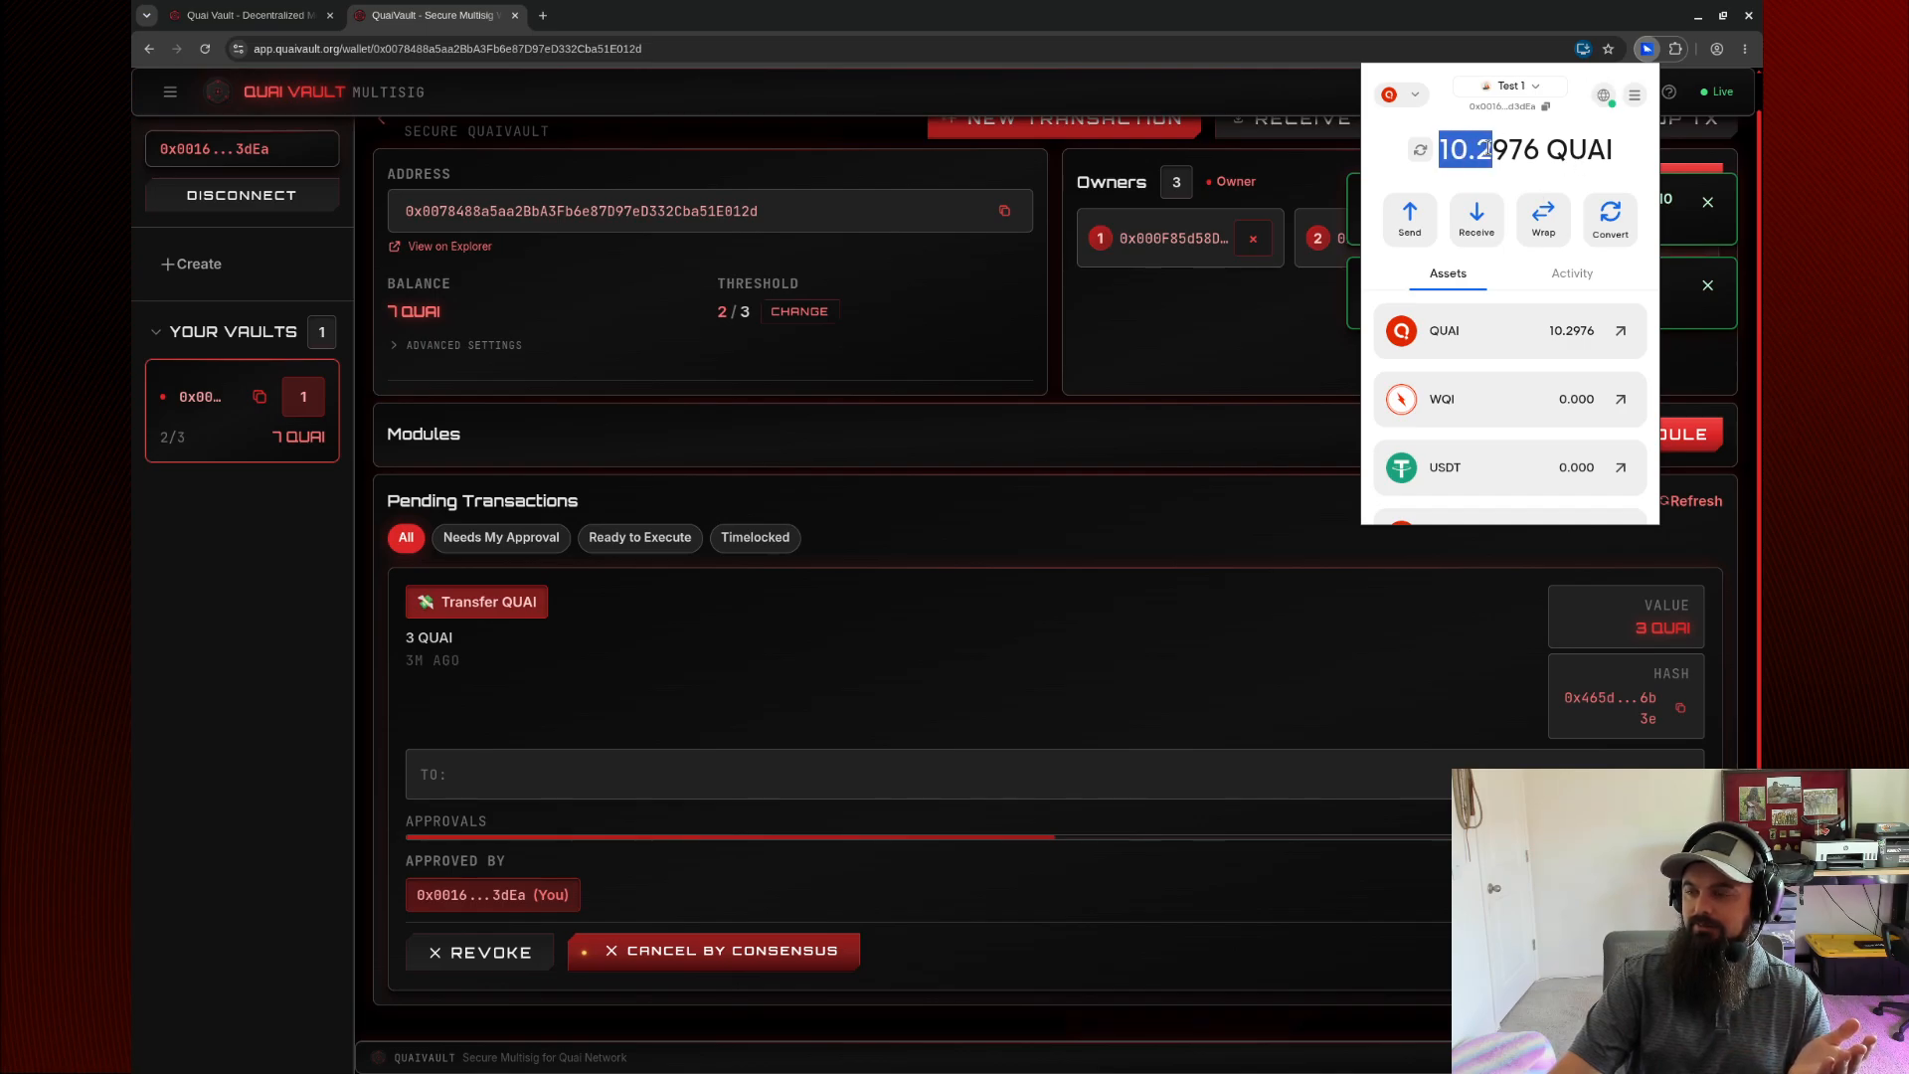
left_click_drag(1496, 148, 1506, 150)
left_click(1505, 152)
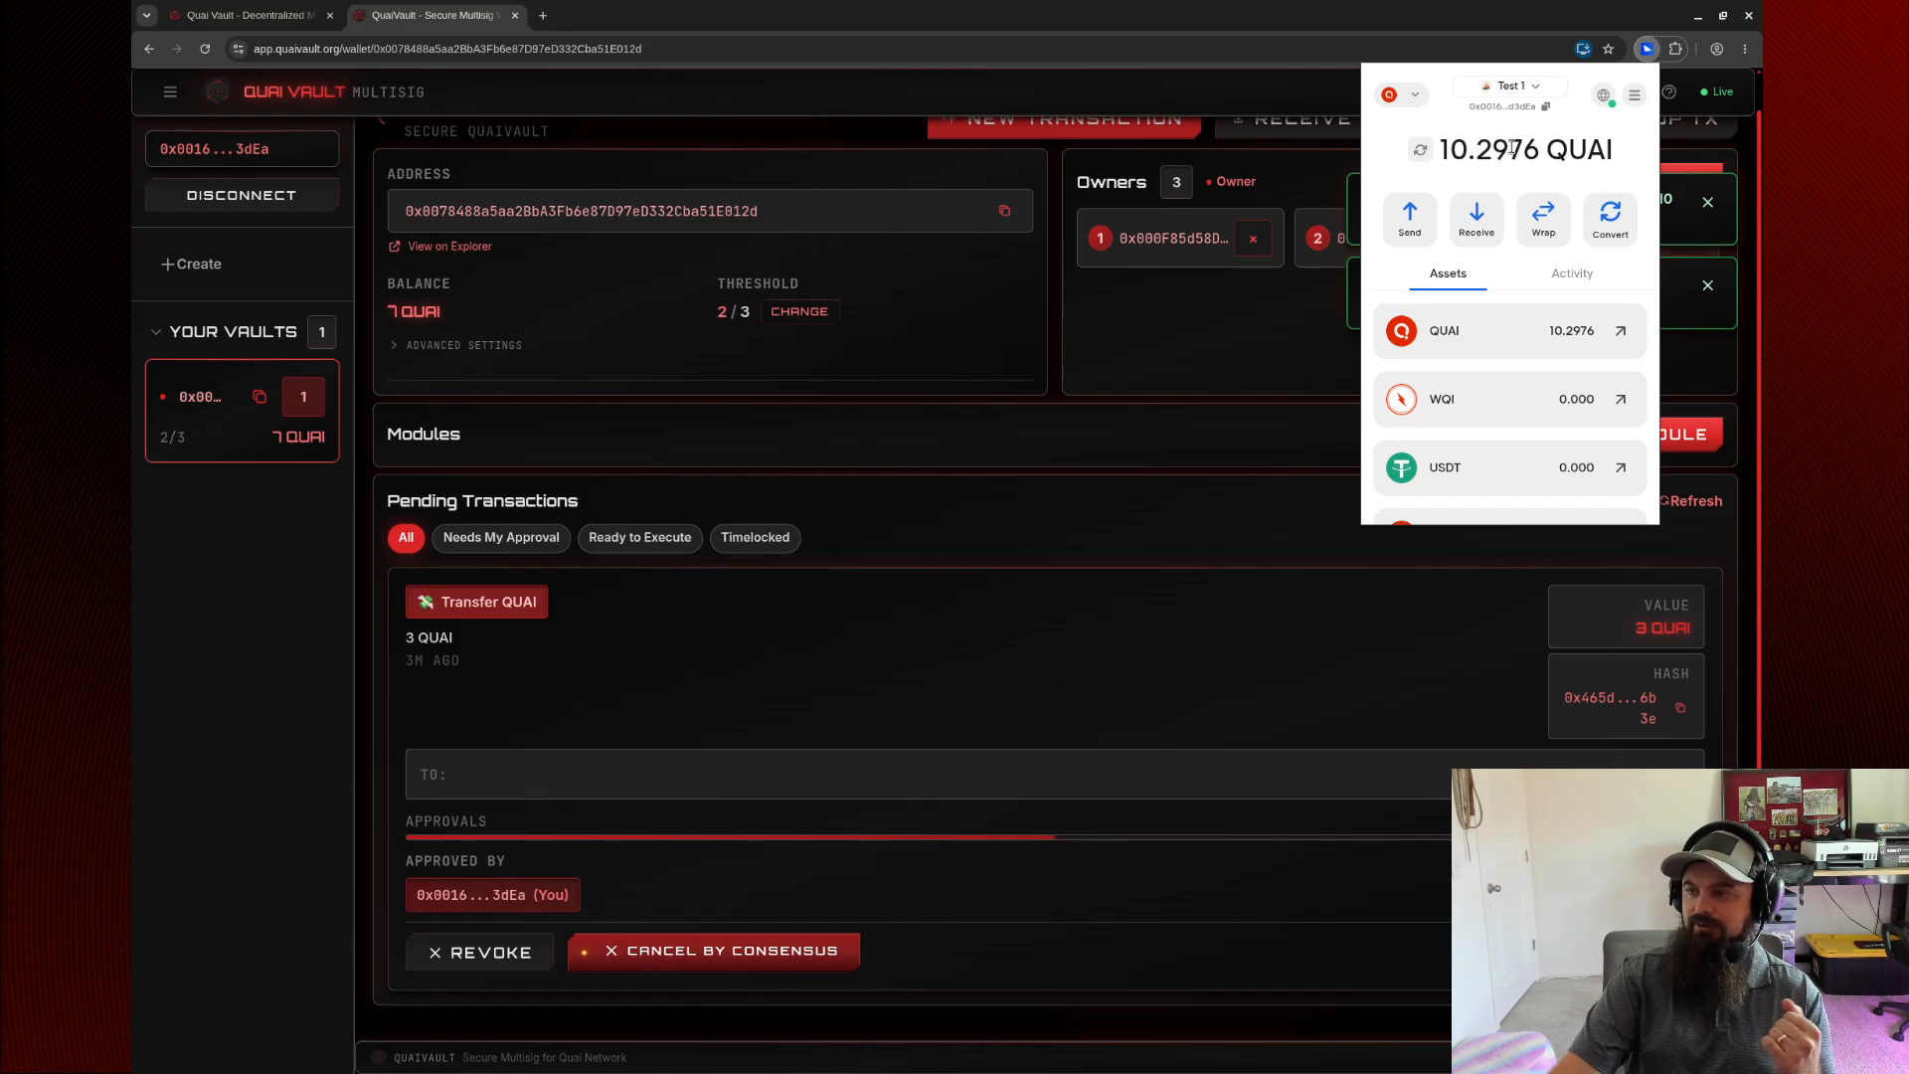
left_click(935, 623)
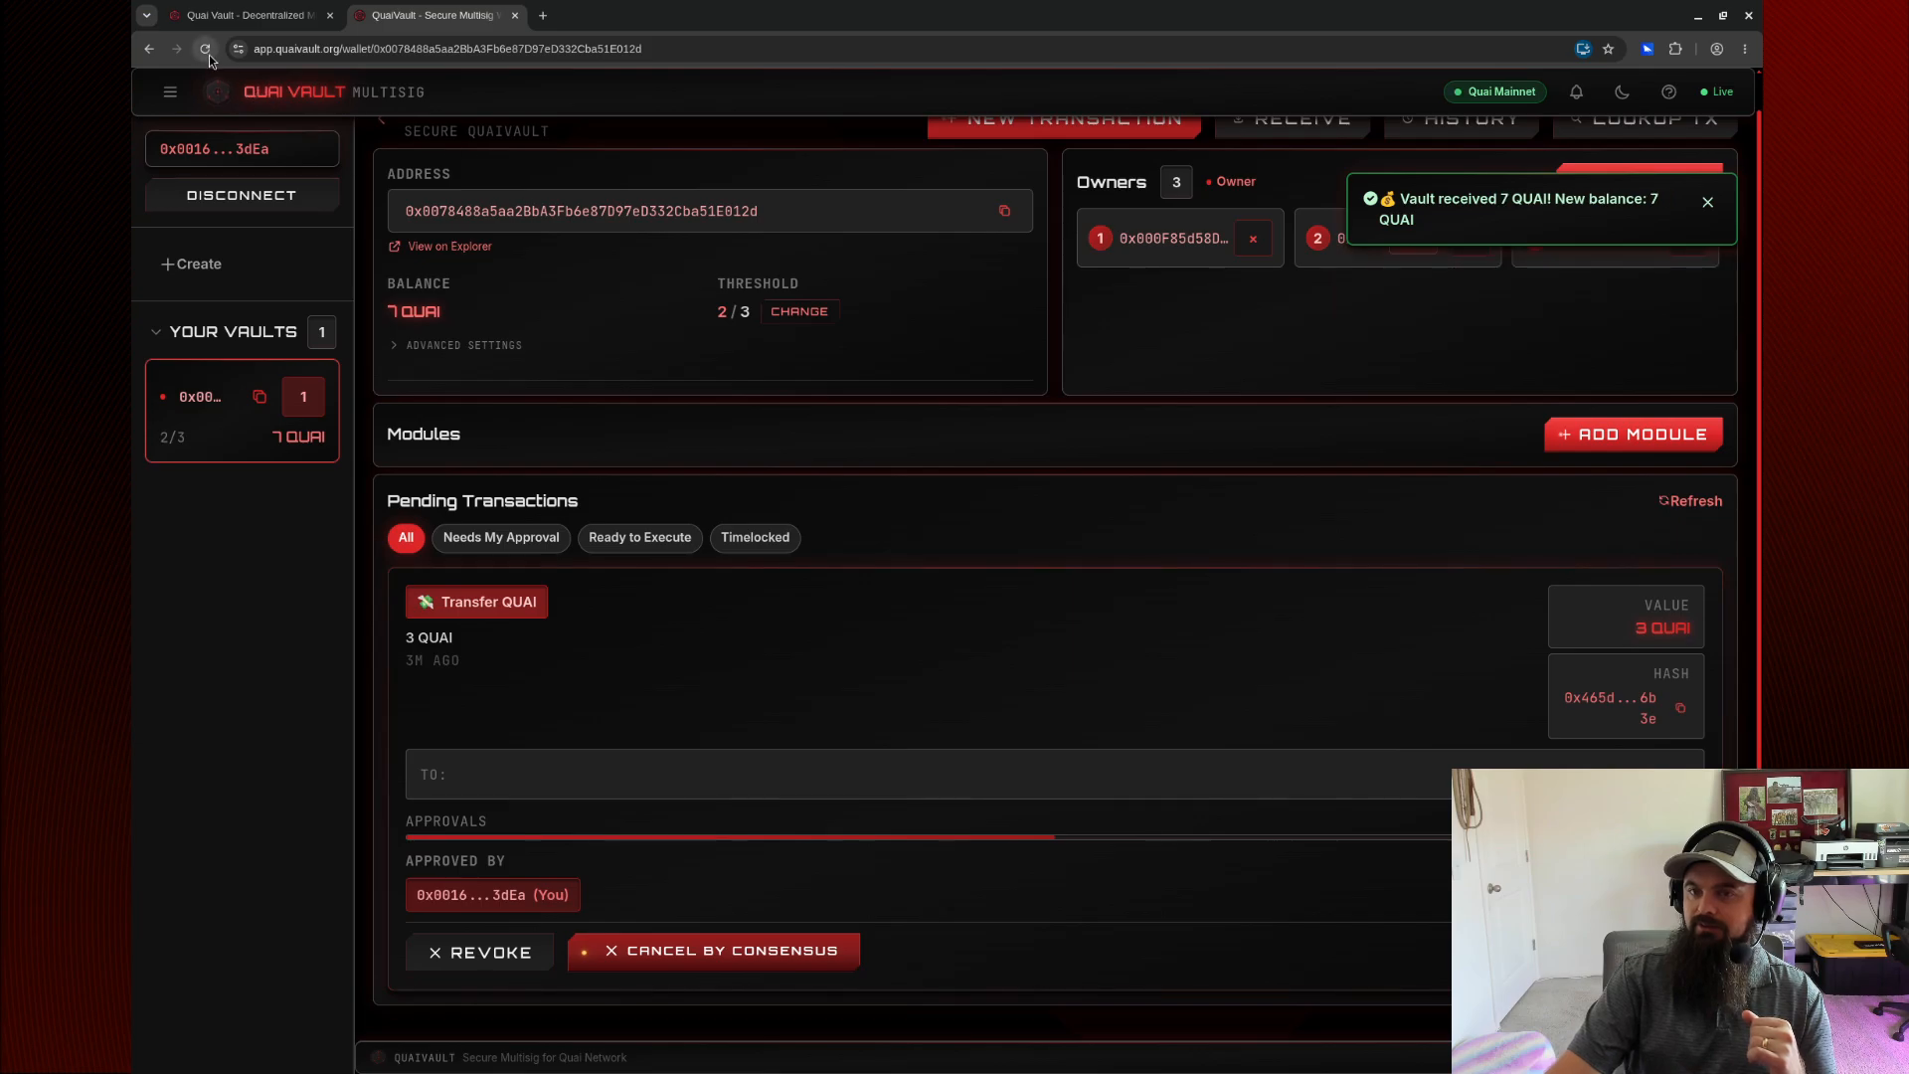
left_click(1717, 502)
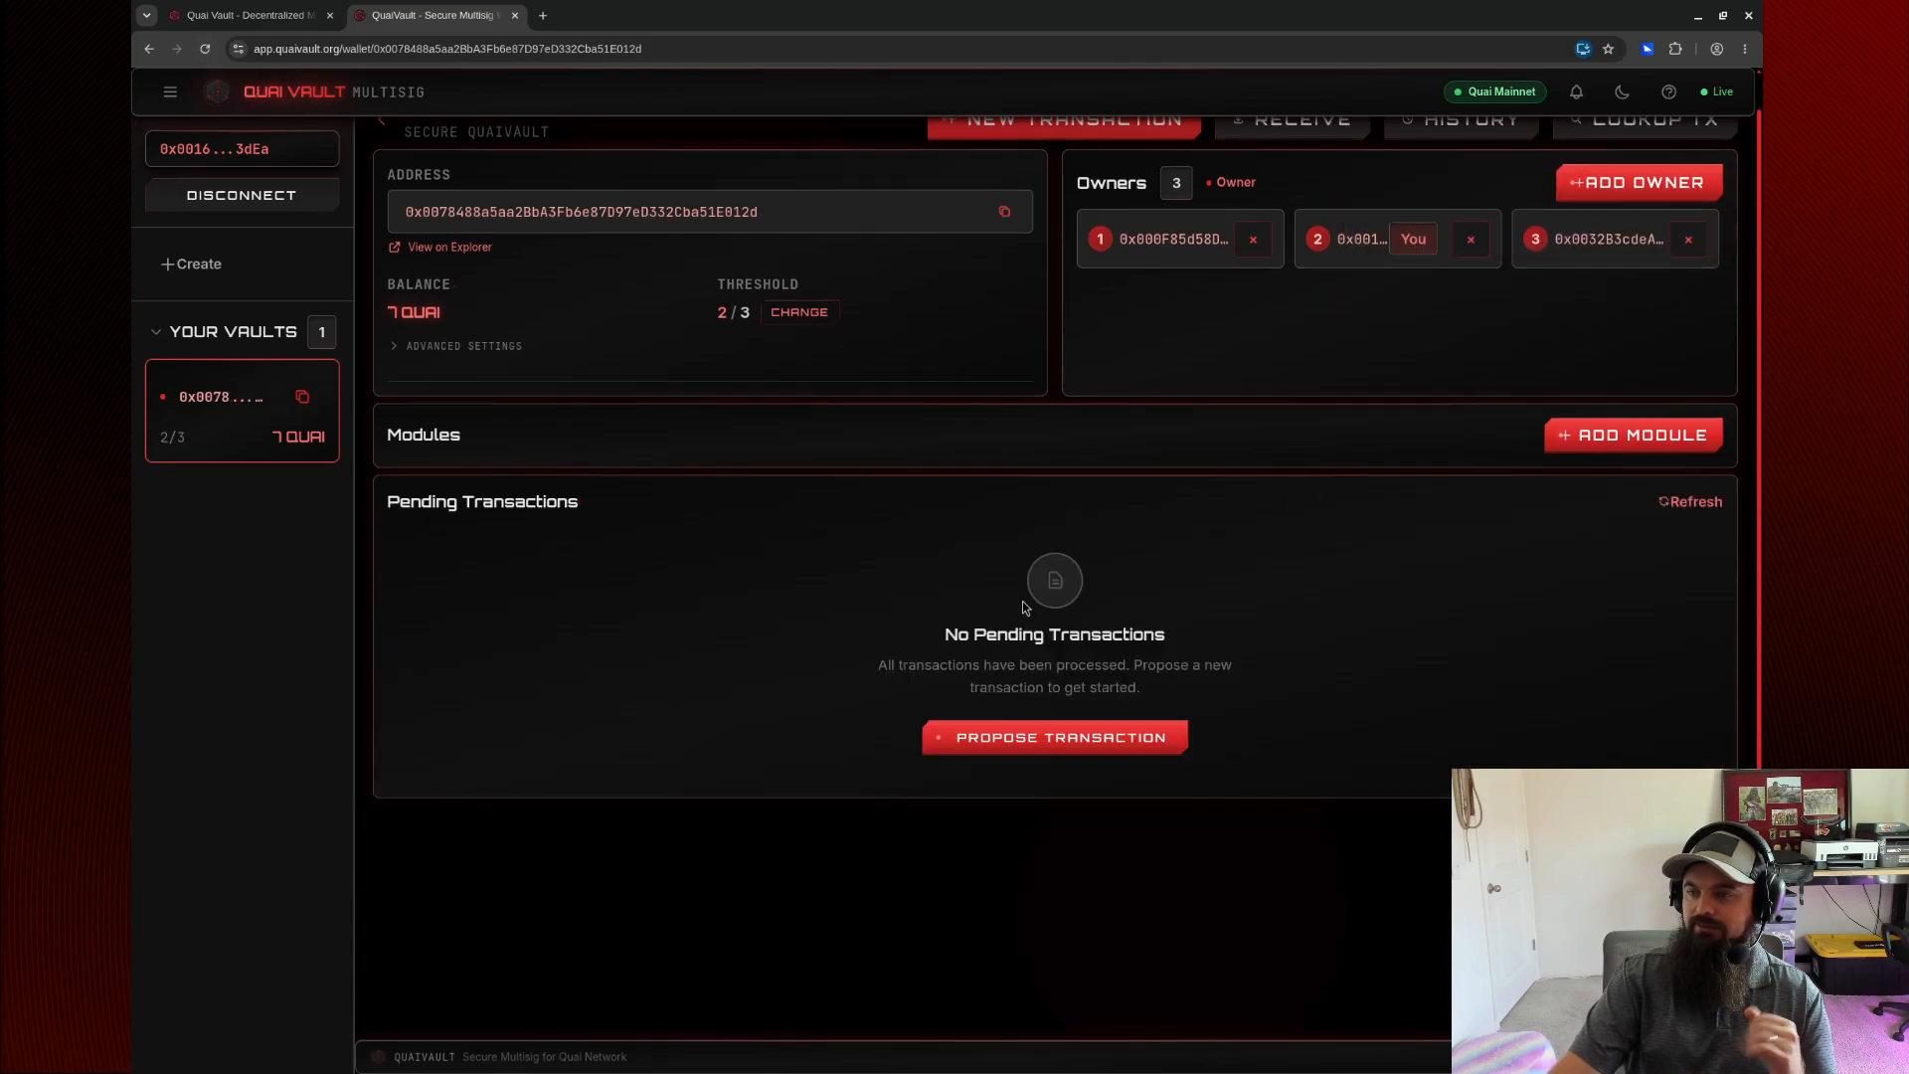
scroll(1163, 422, "up", 1)
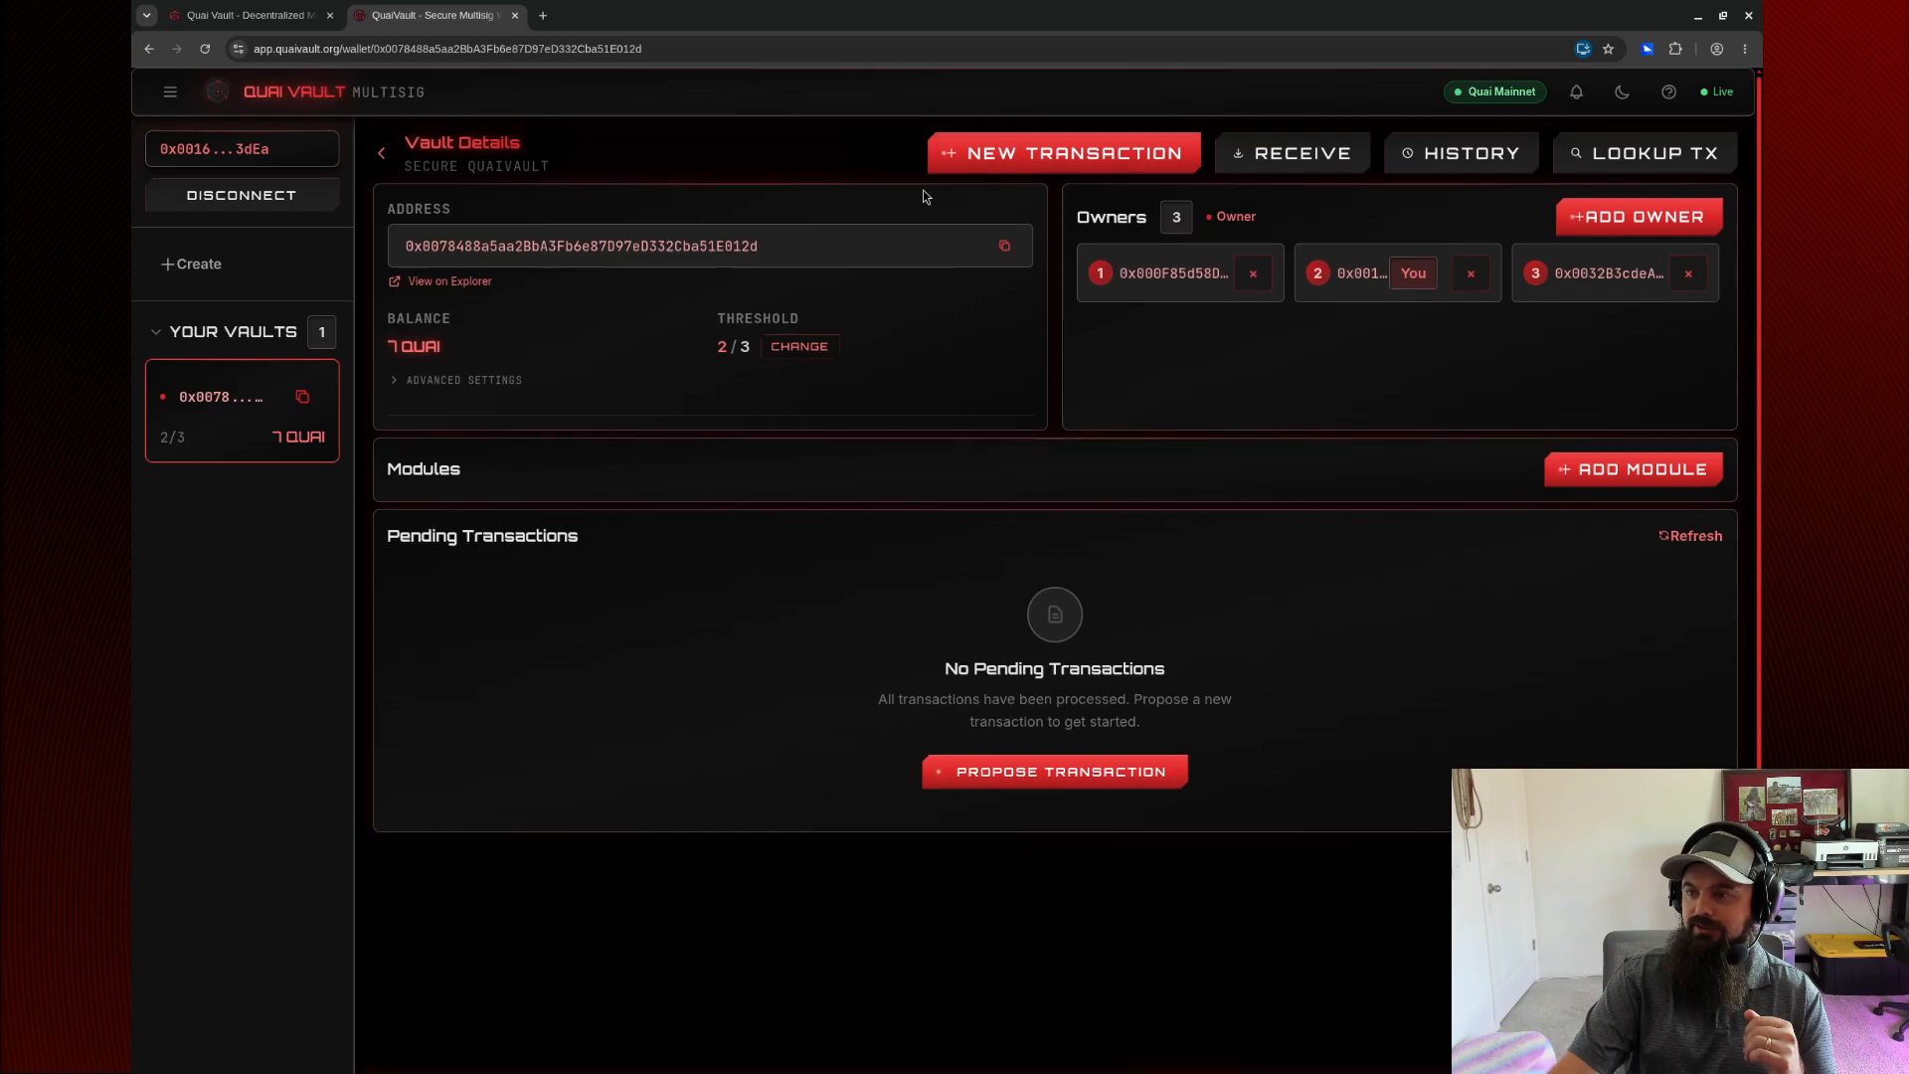
Open the vault's transaction history, expand the executed 3 QUAI transfer to review its recipient and approvers, and return to the vault.
left_click(1464, 154)
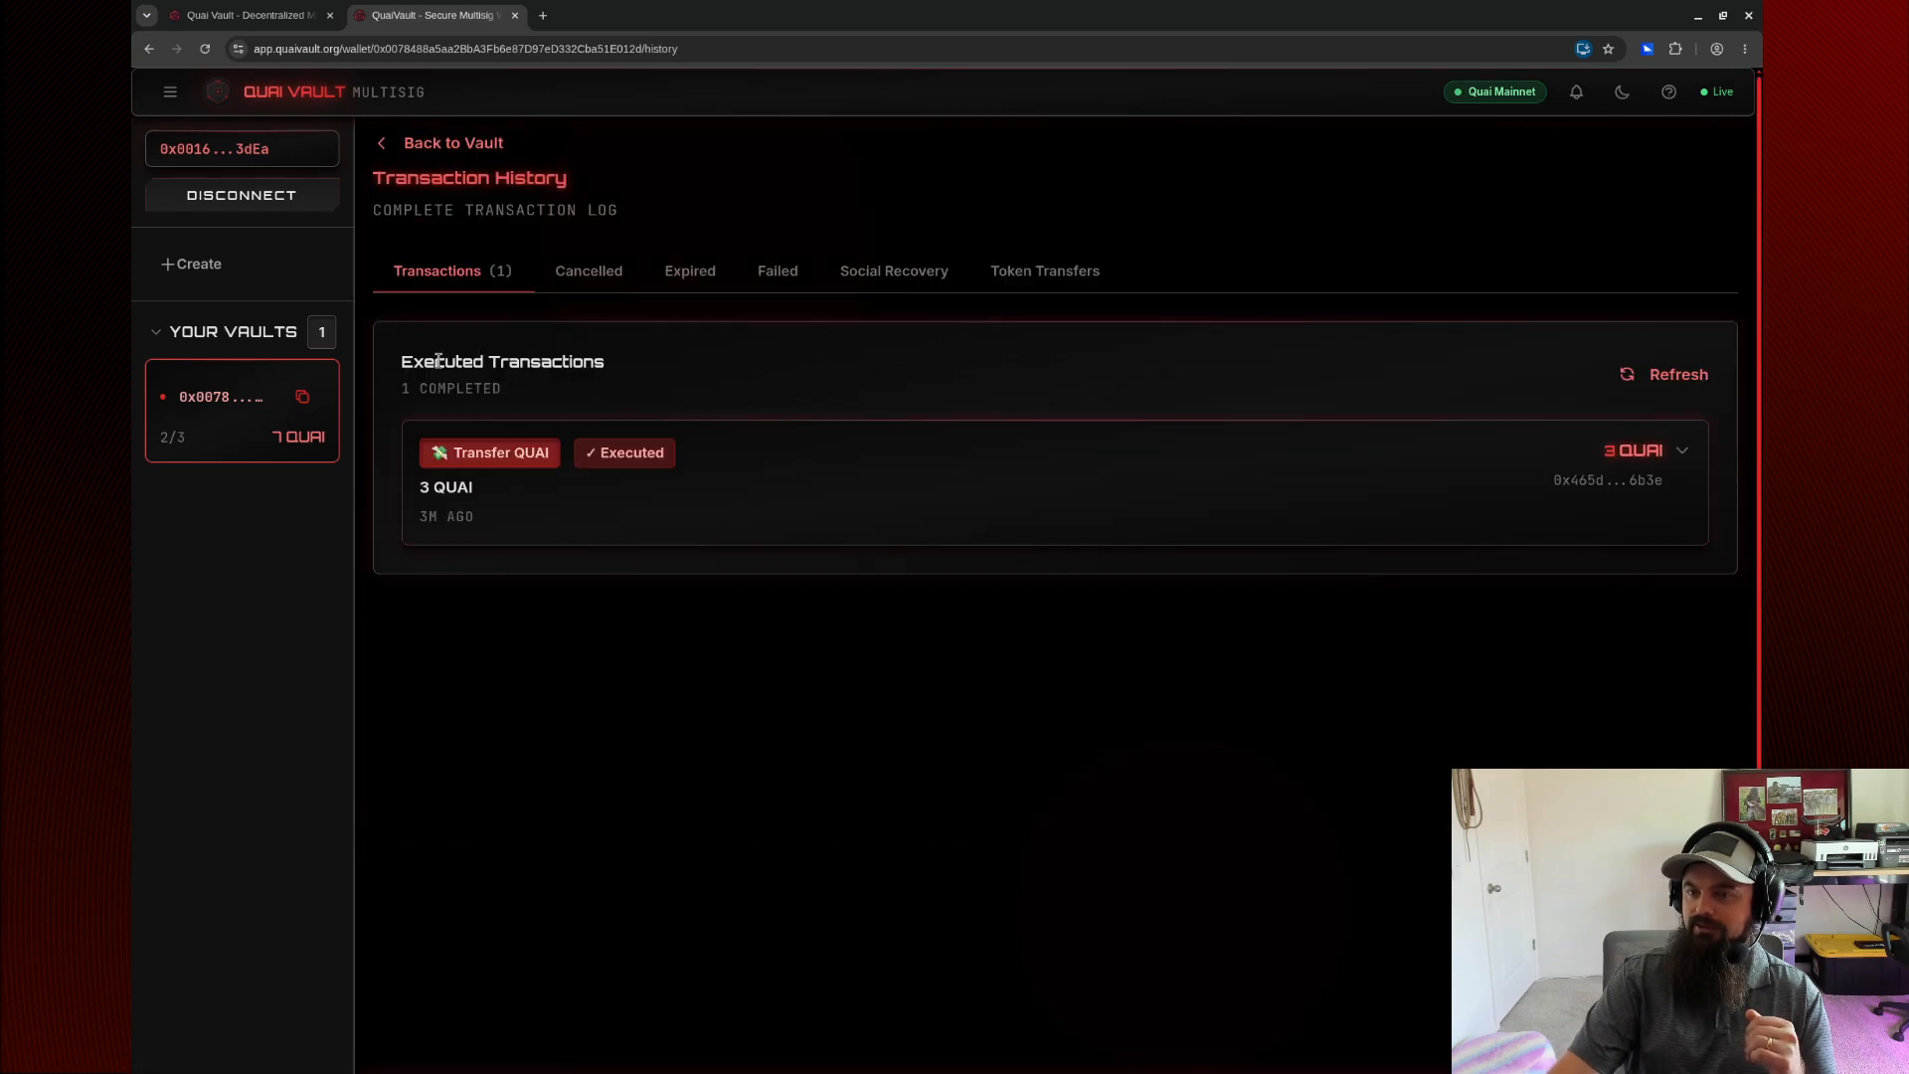
left_click_drag(437, 361, 473, 435)
left_click(568, 524)
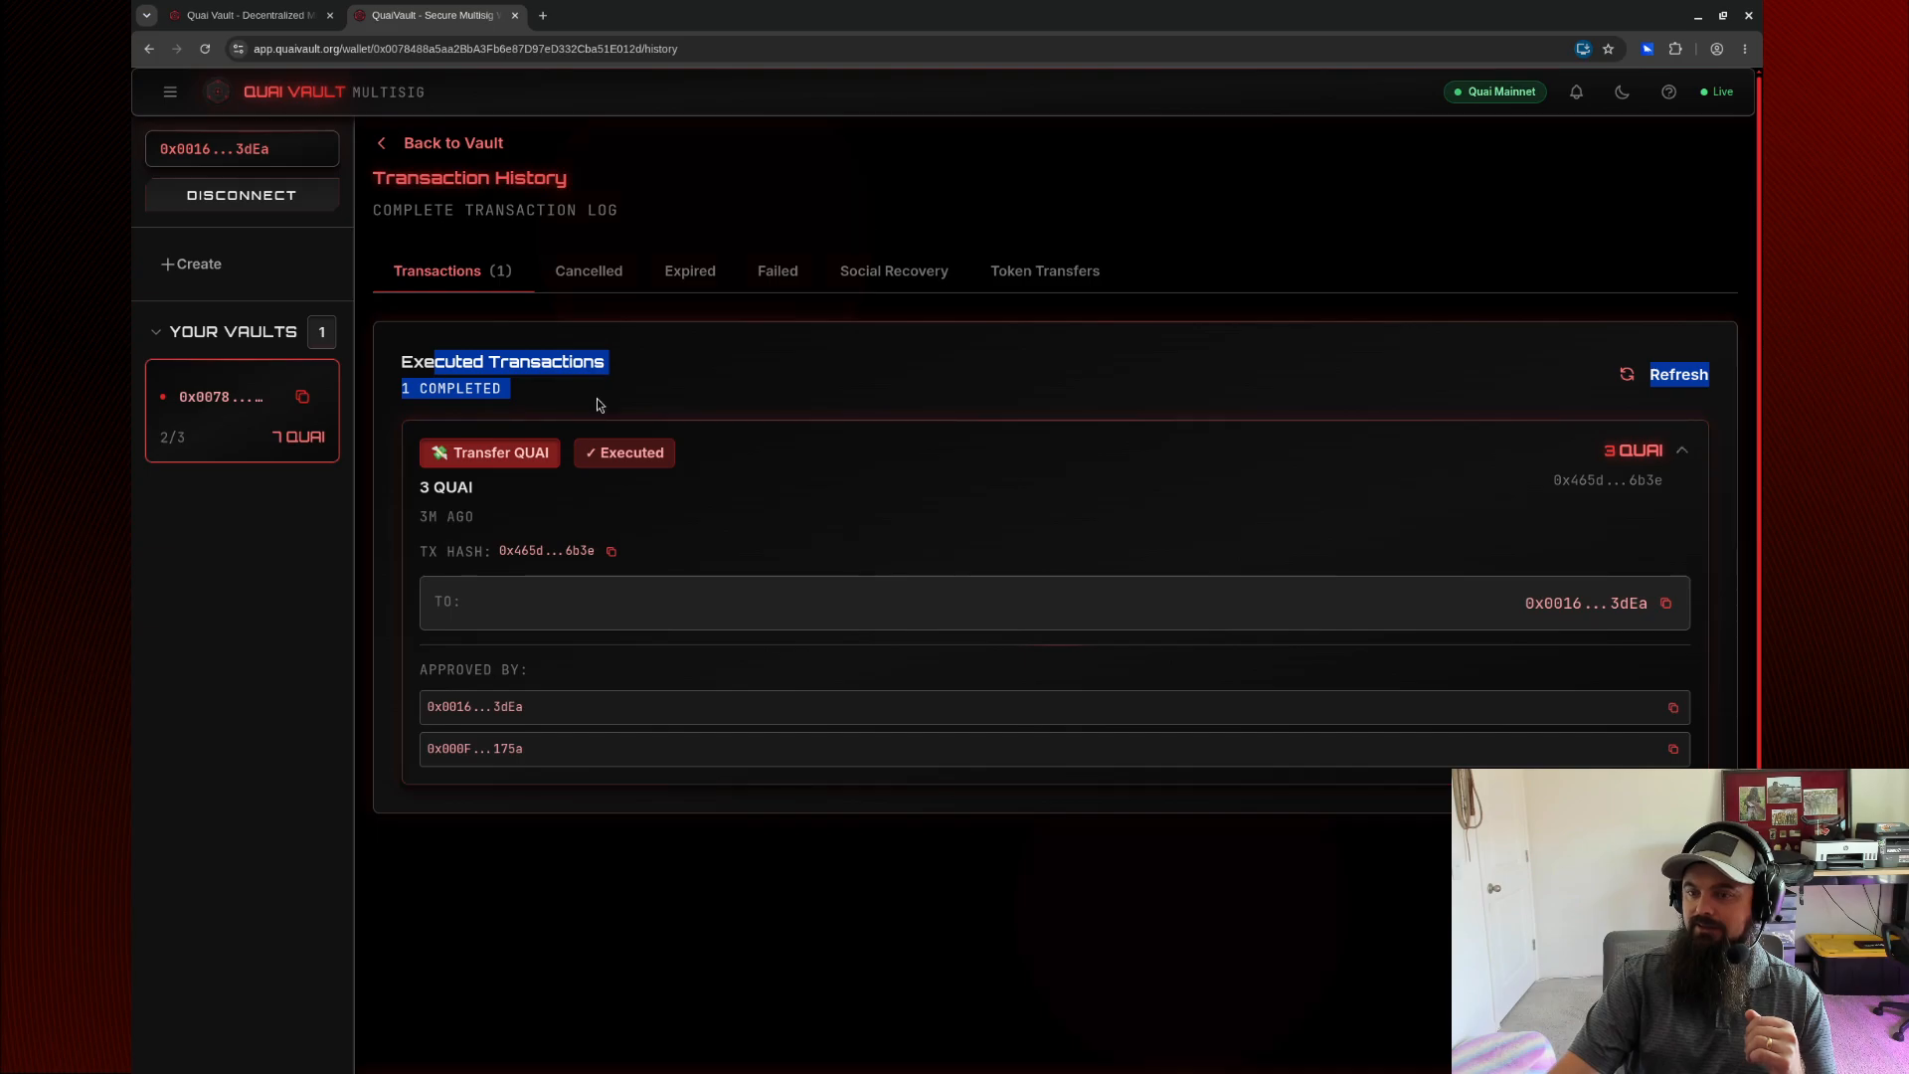
left_click(743, 408)
left_click(821, 453)
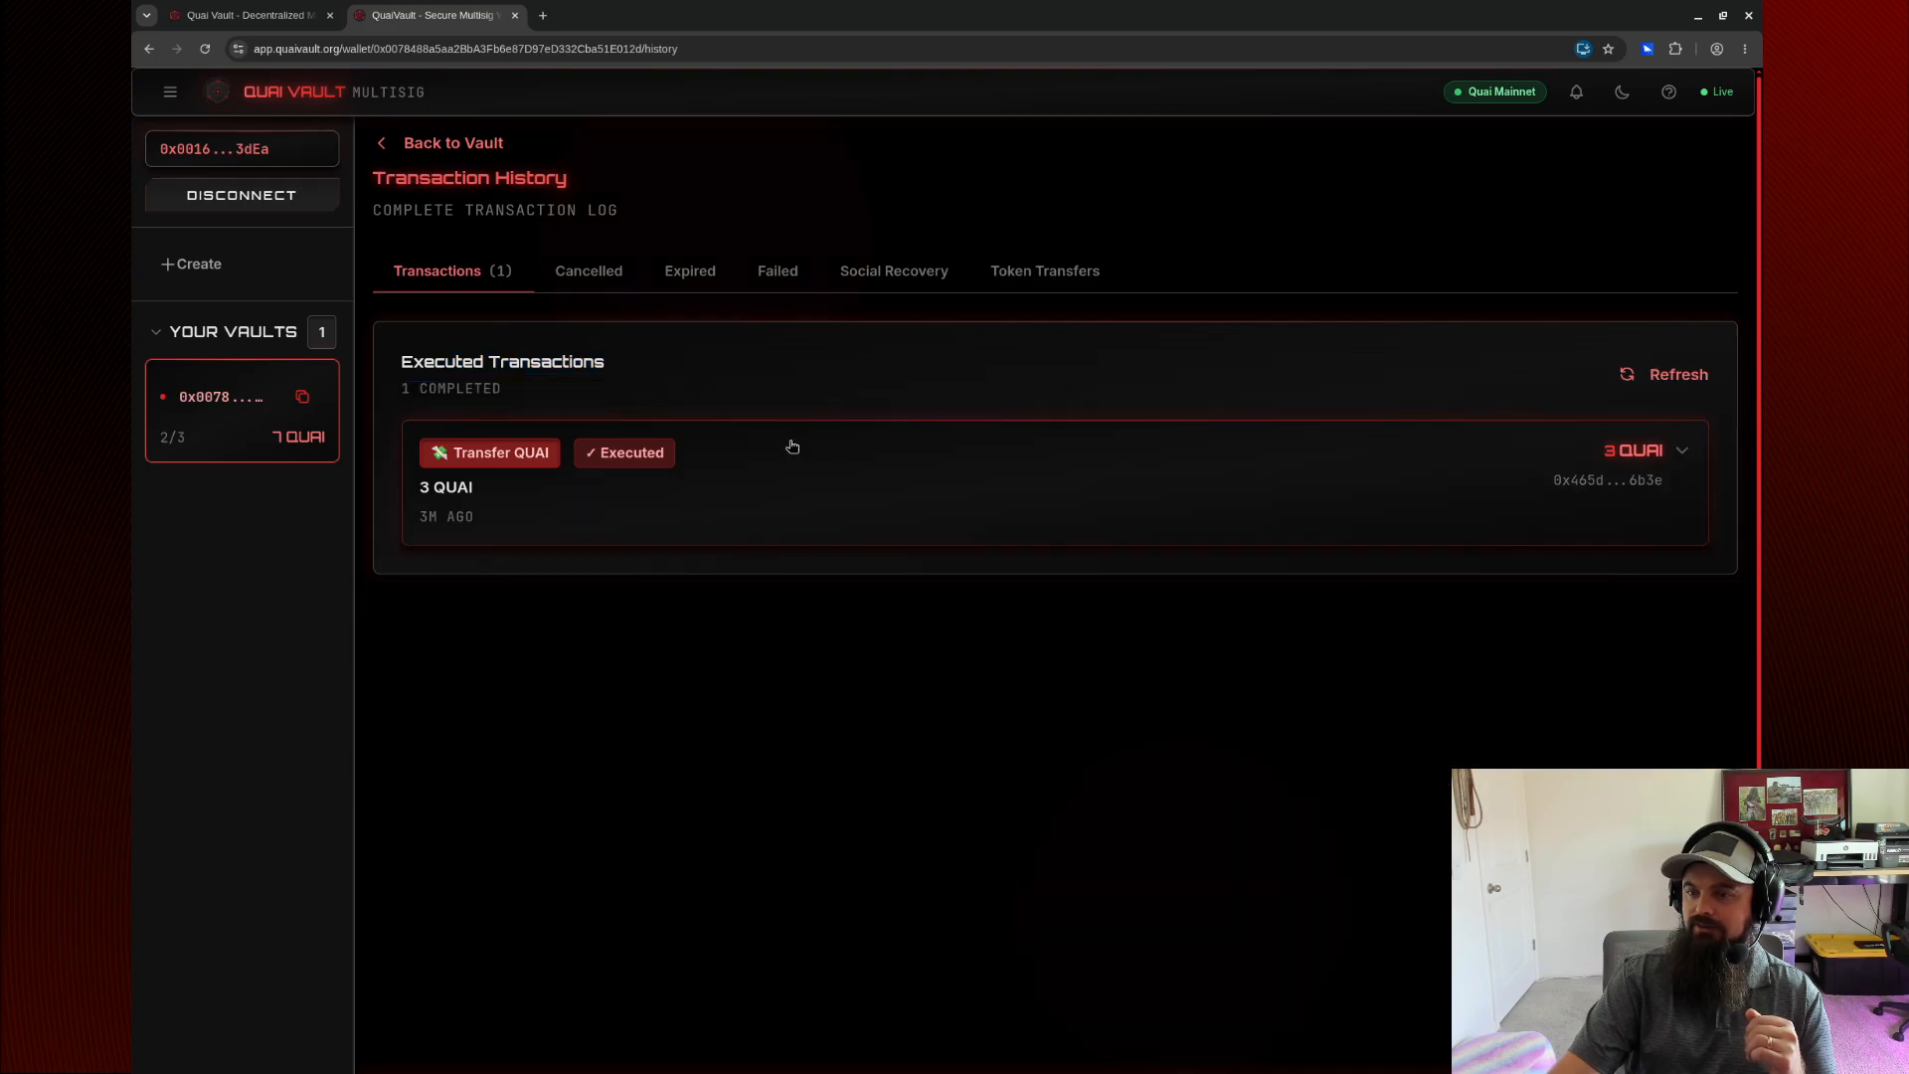
left_click(777, 465)
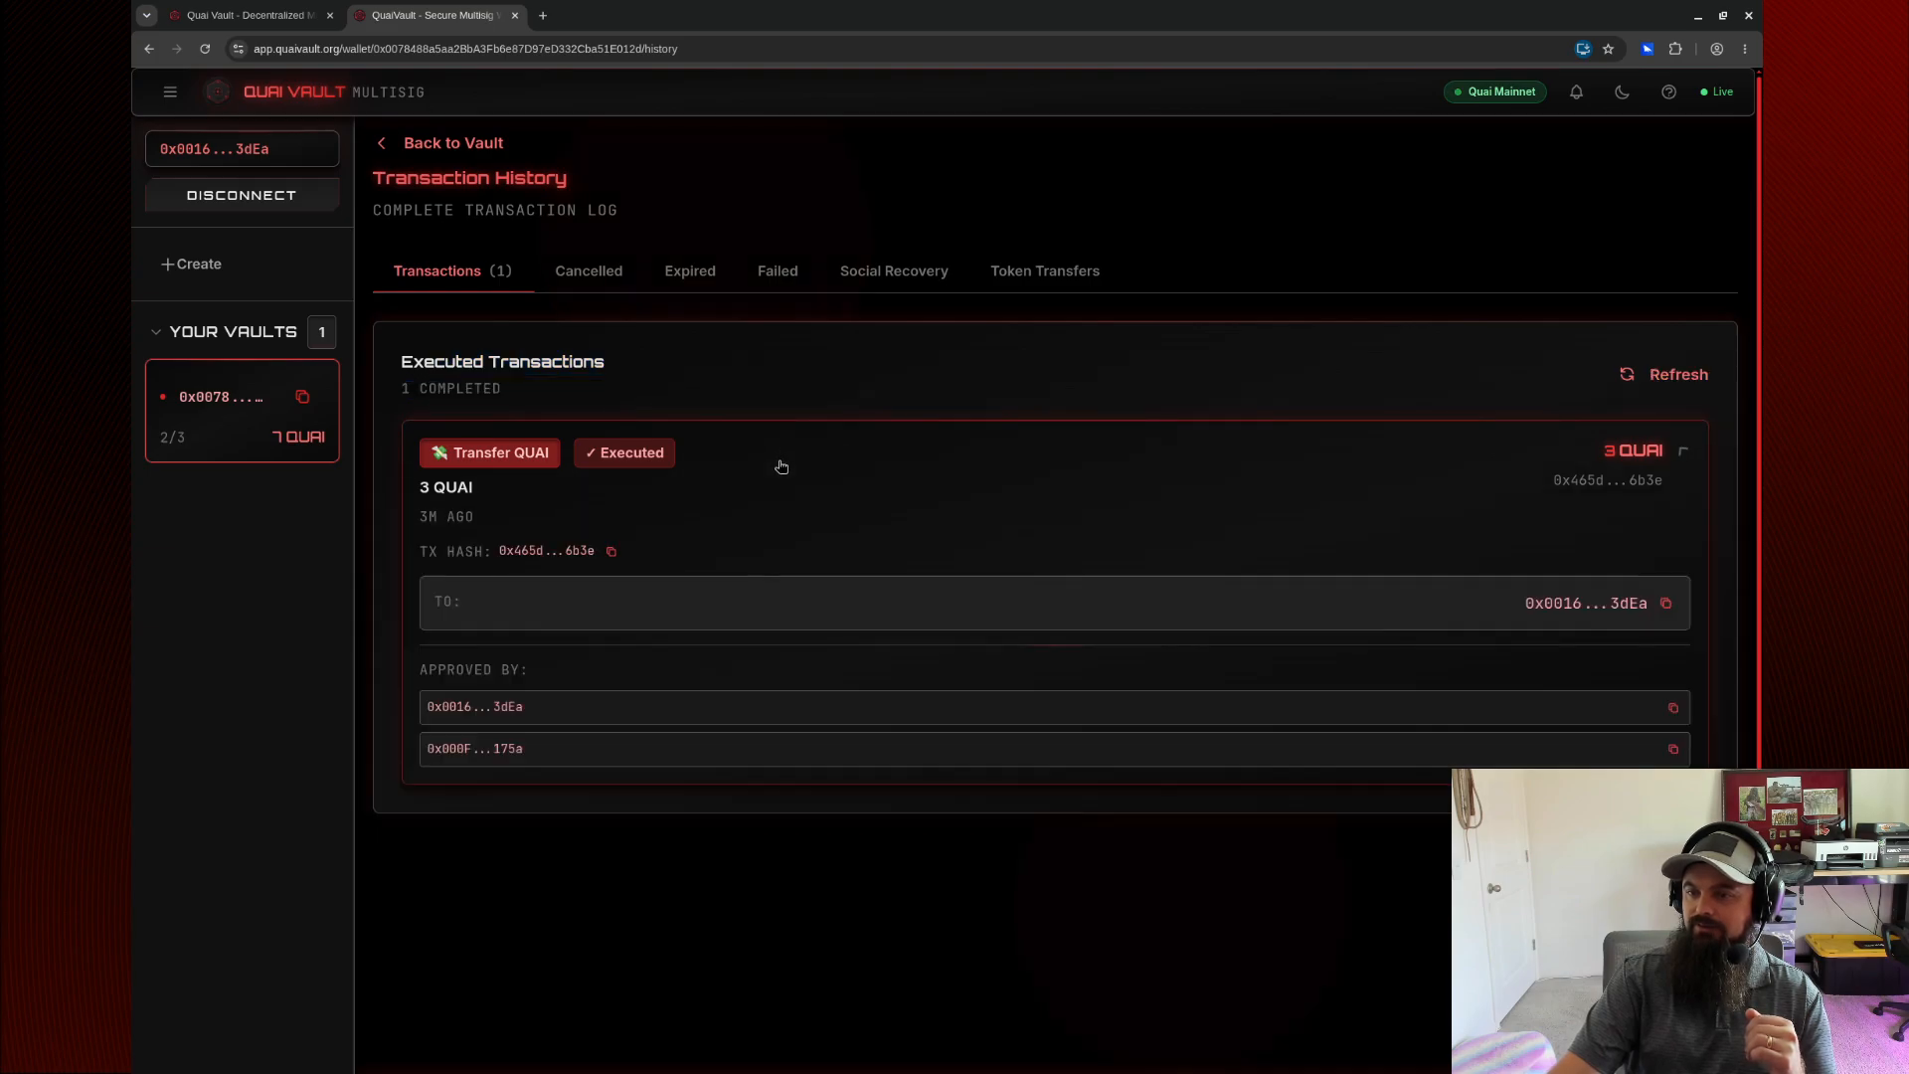
left_click(457, 143)
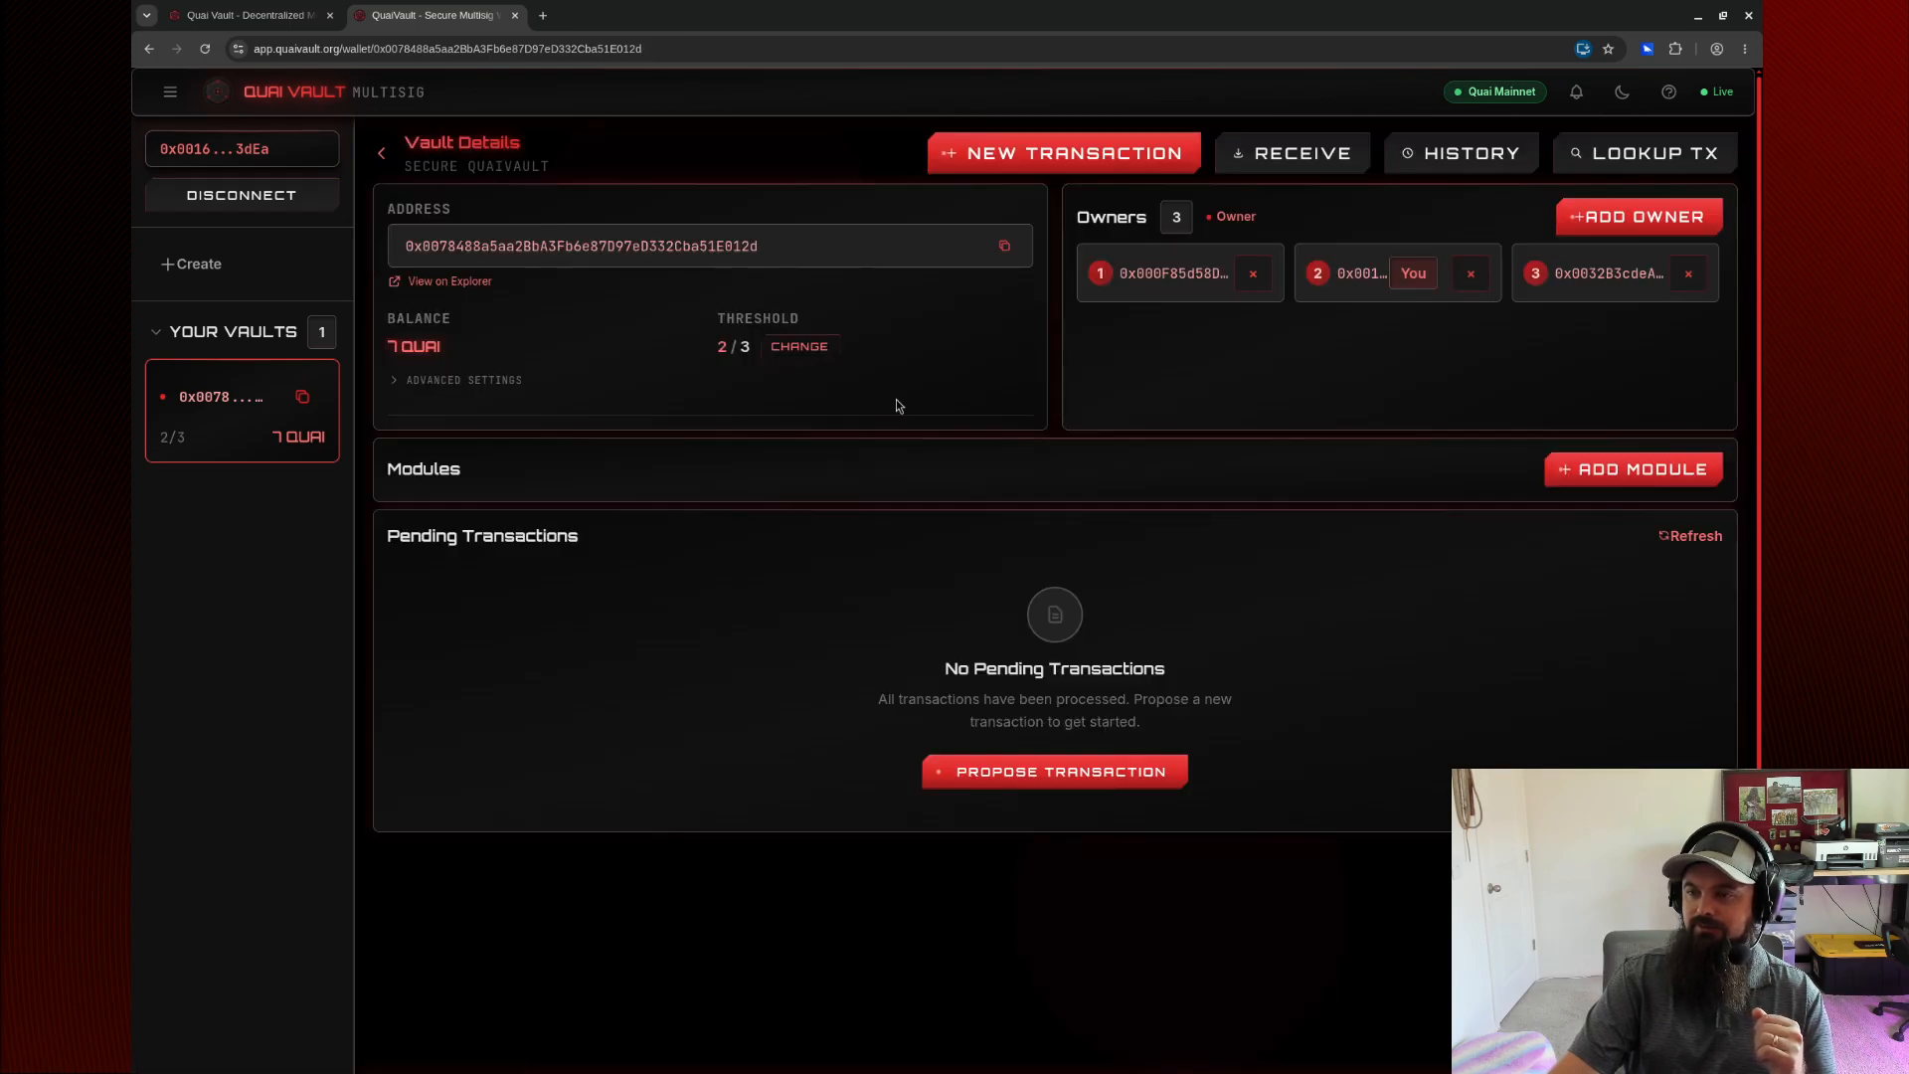
Expand the vault's advanced settings and examine the timelock and DelegateCall whitelist entries.
left_click(468, 381)
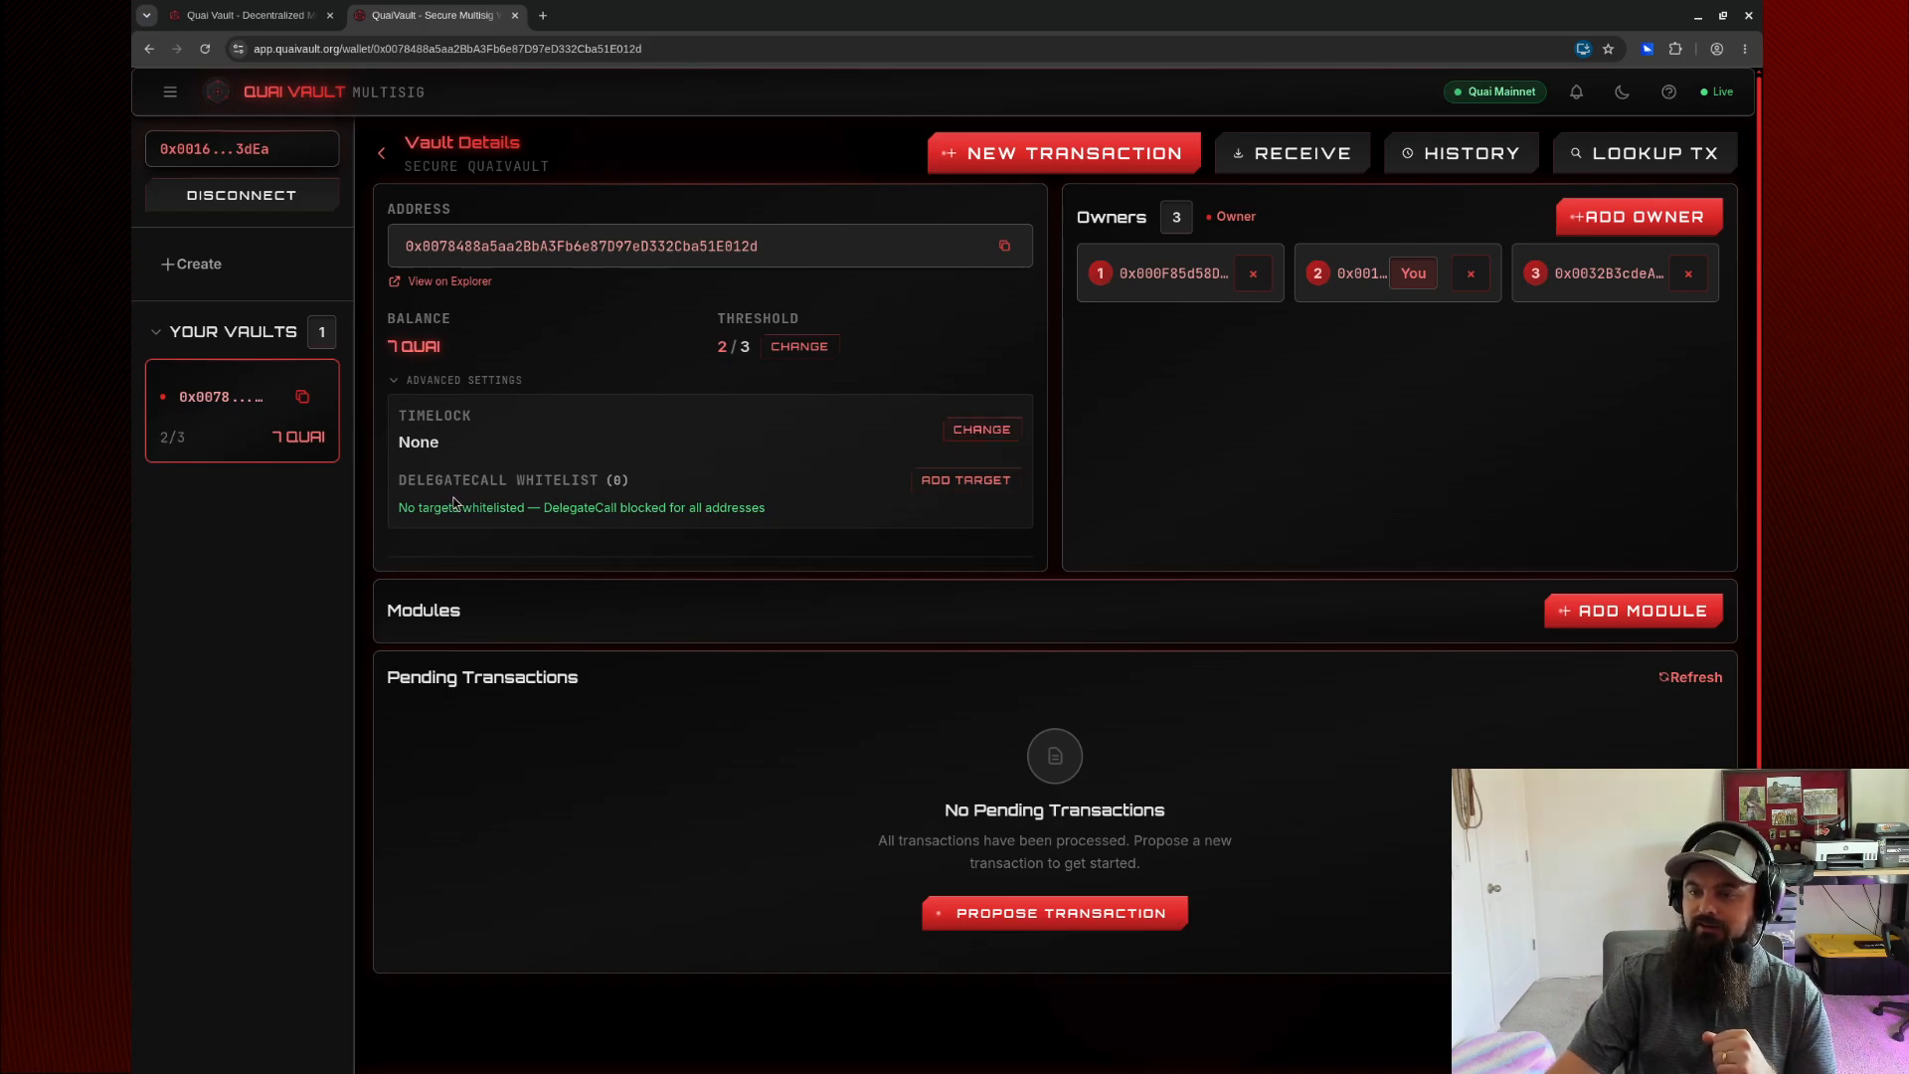
left_click_drag(402, 479, 548, 481)
double_click(549, 481)
triple_click(549, 481)
triple_click(483, 481)
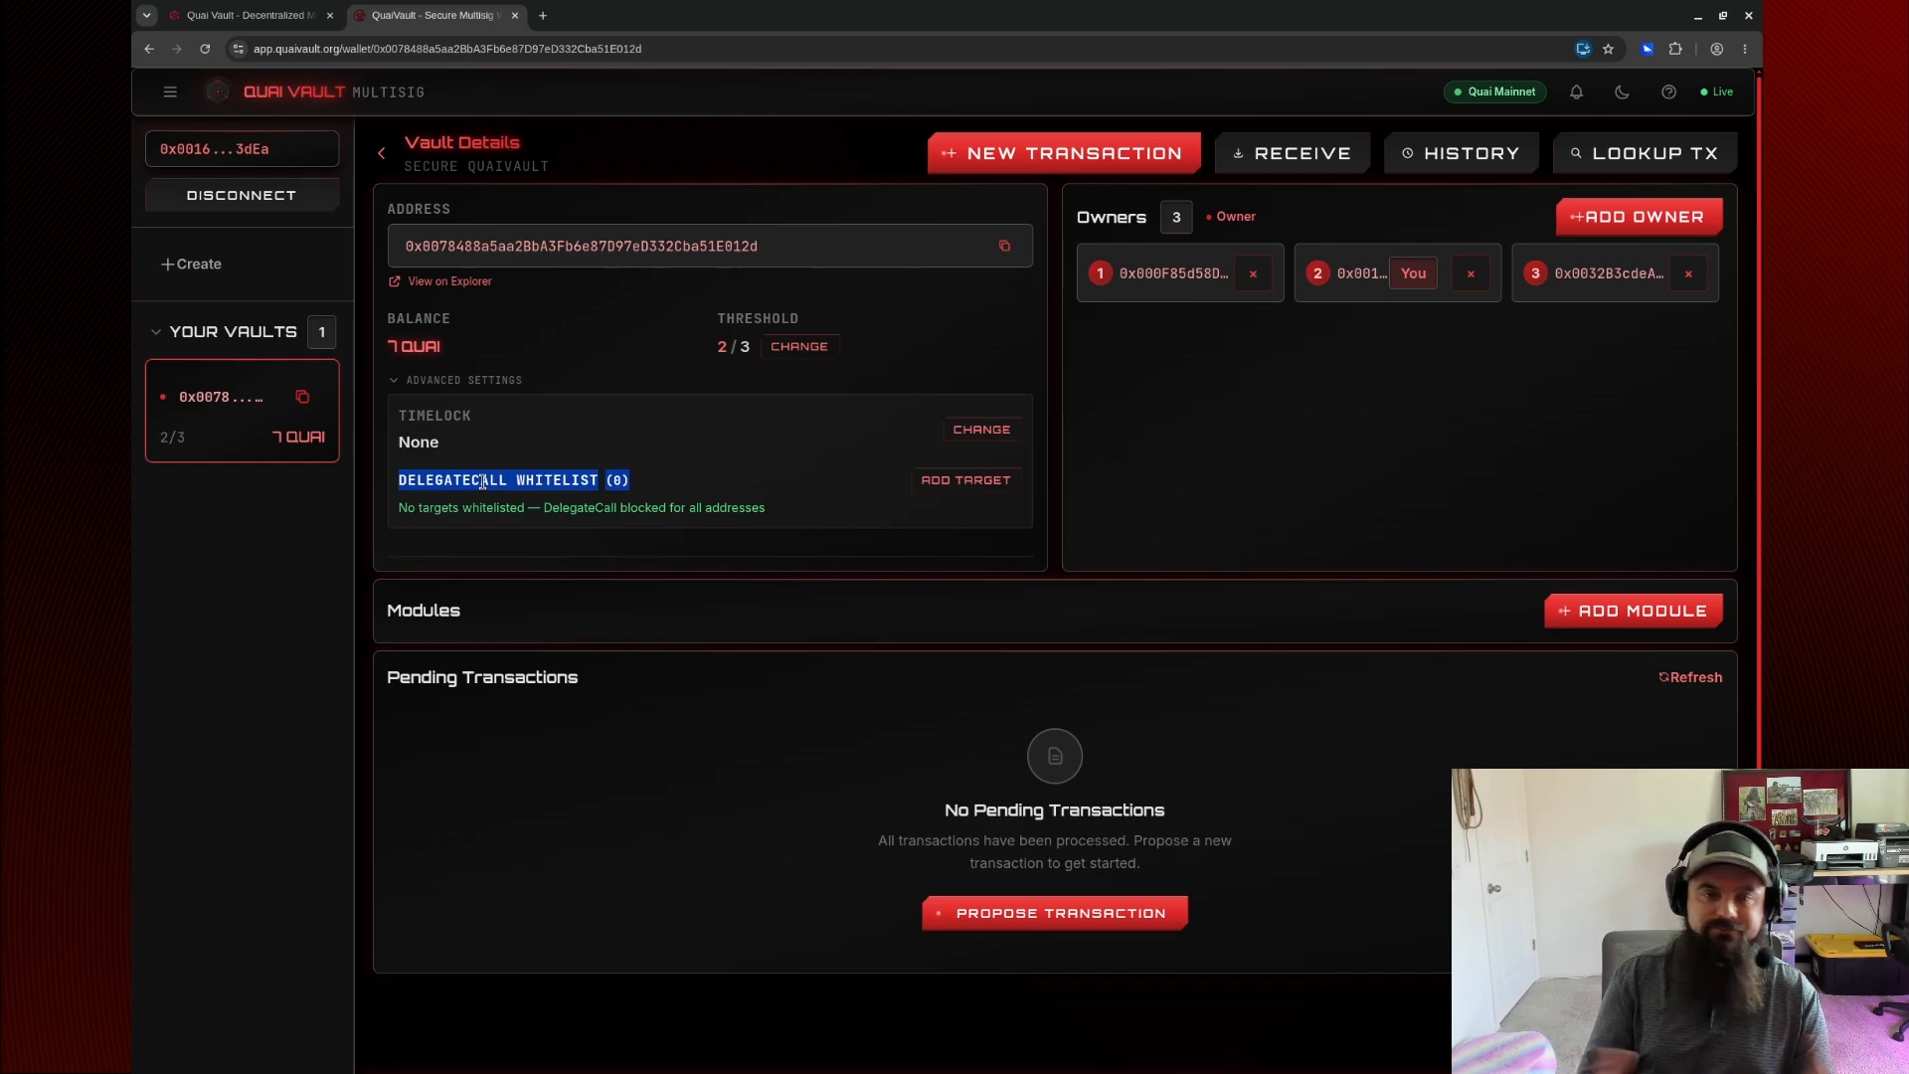
left_click(484, 481)
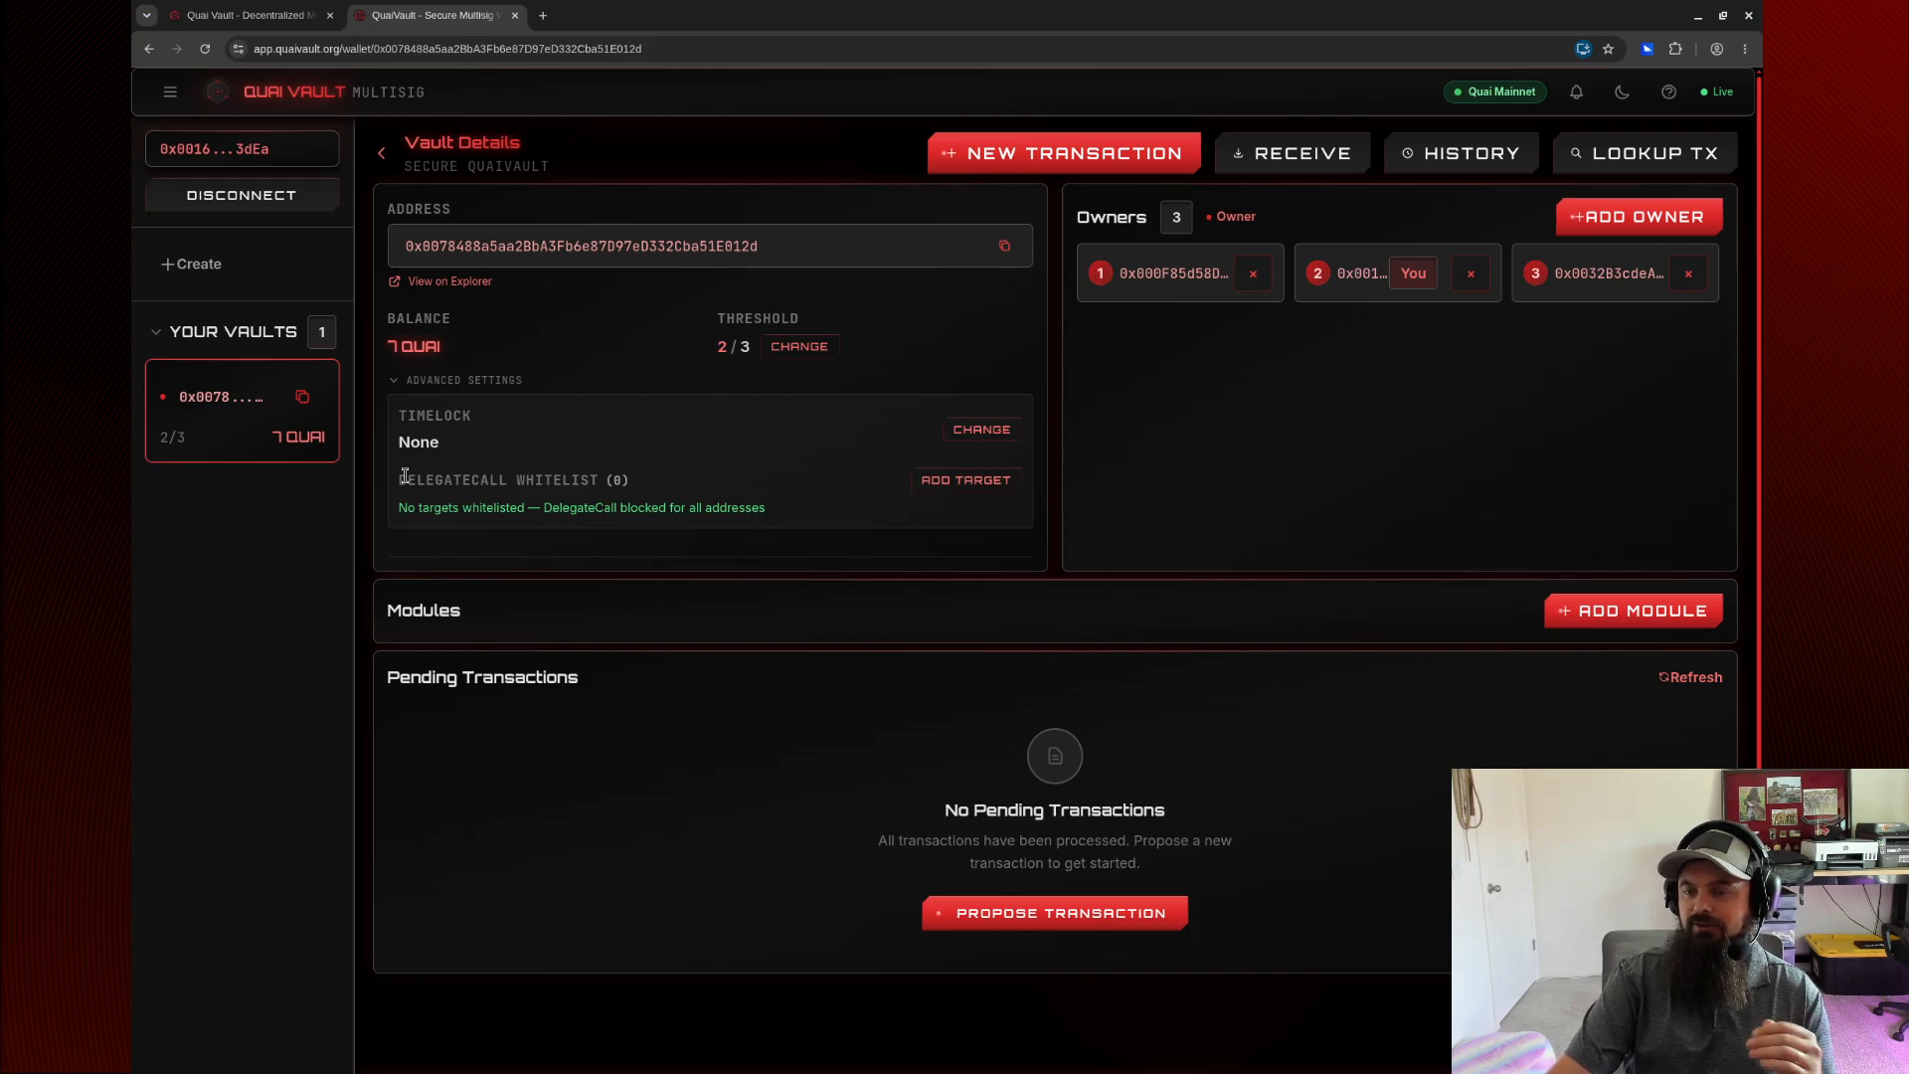
double_click(546, 480)
left_click(481, 478)
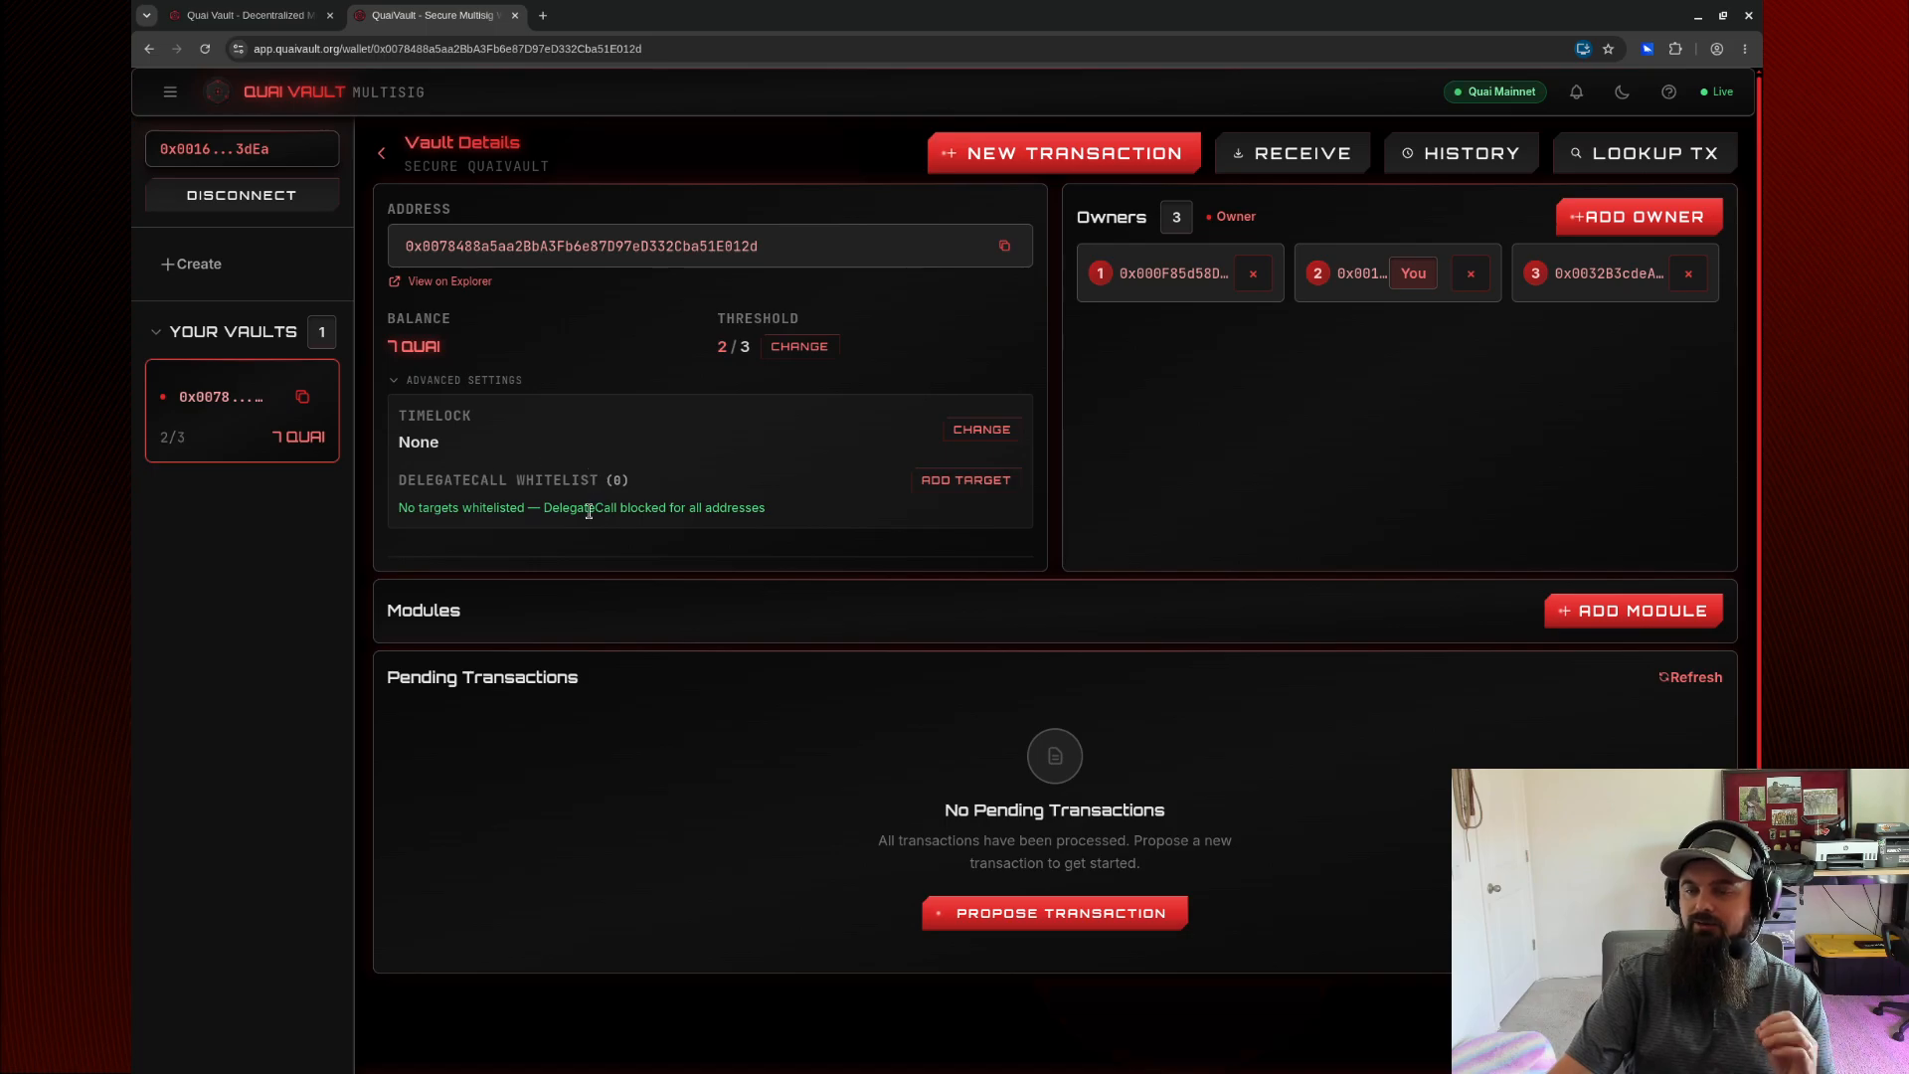
double_click(451, 478)
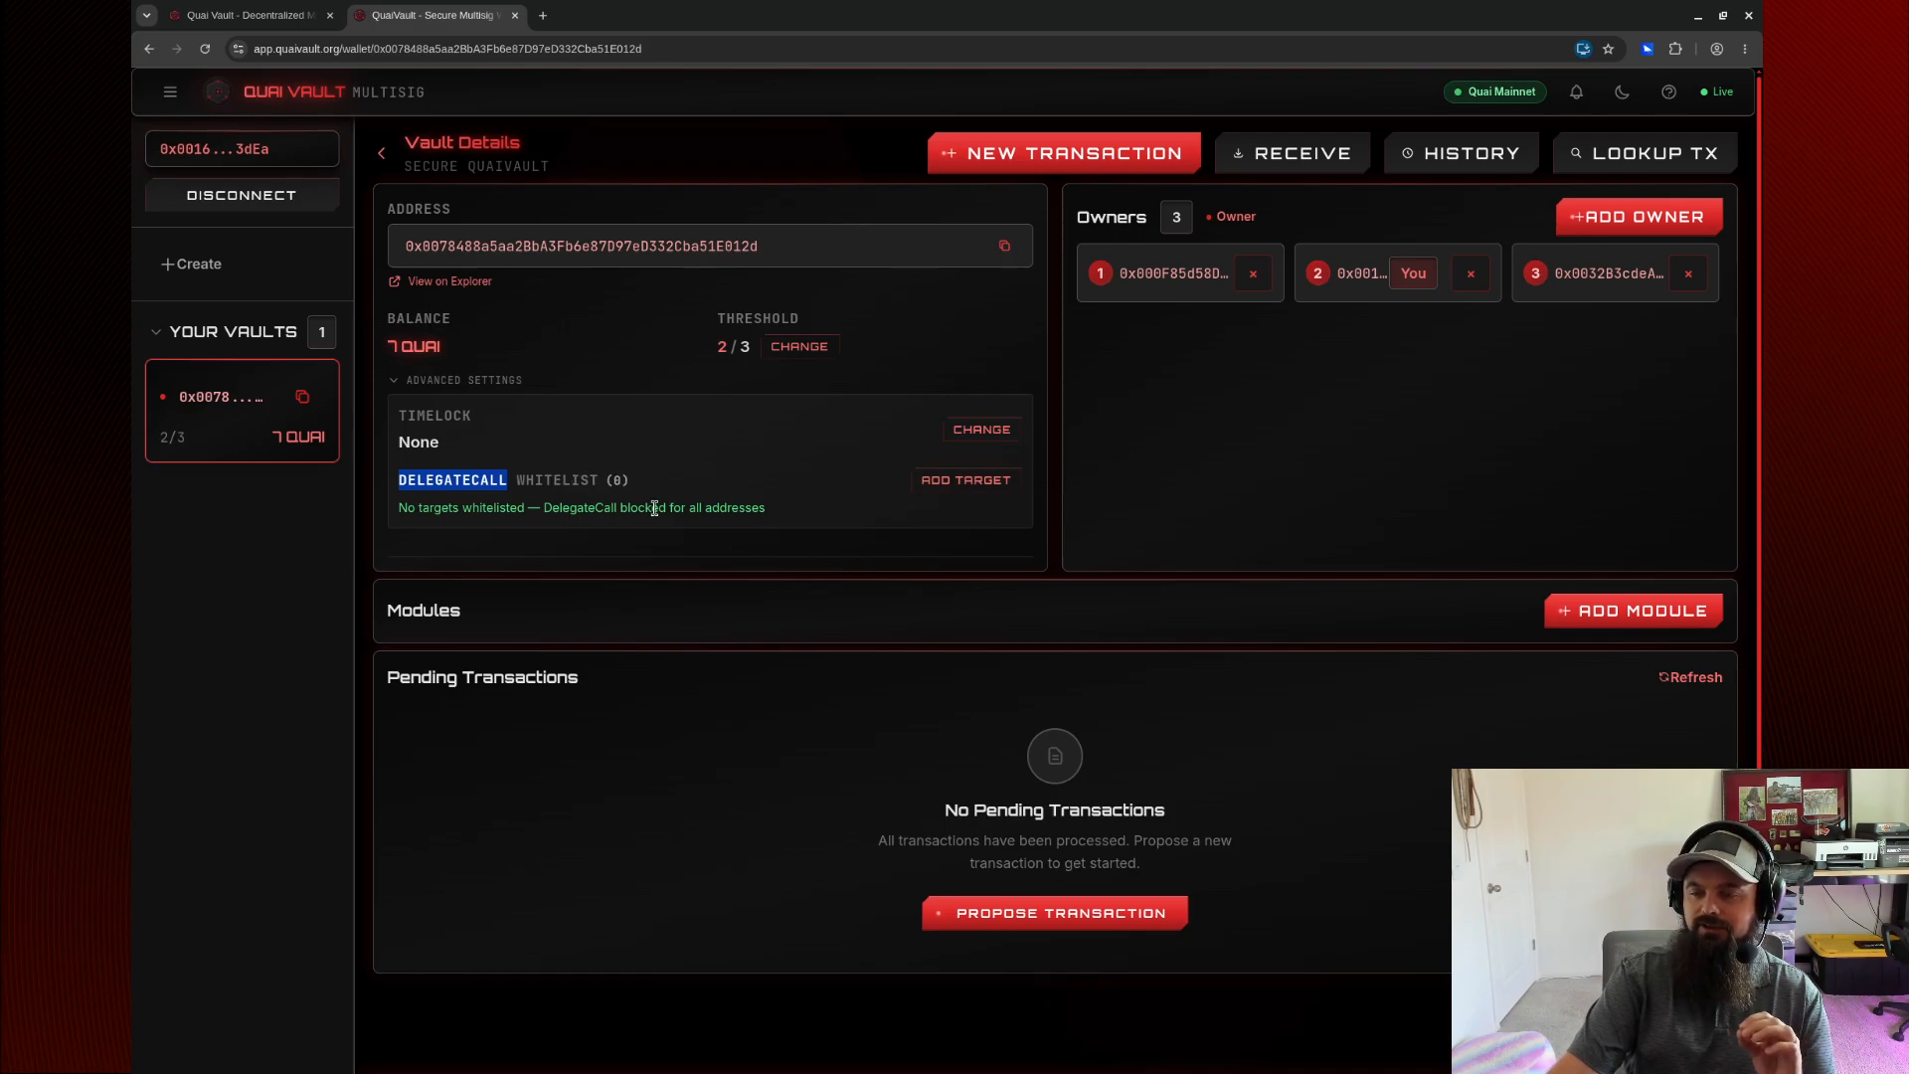
double_click(477, 508)
left_click(457, 475)
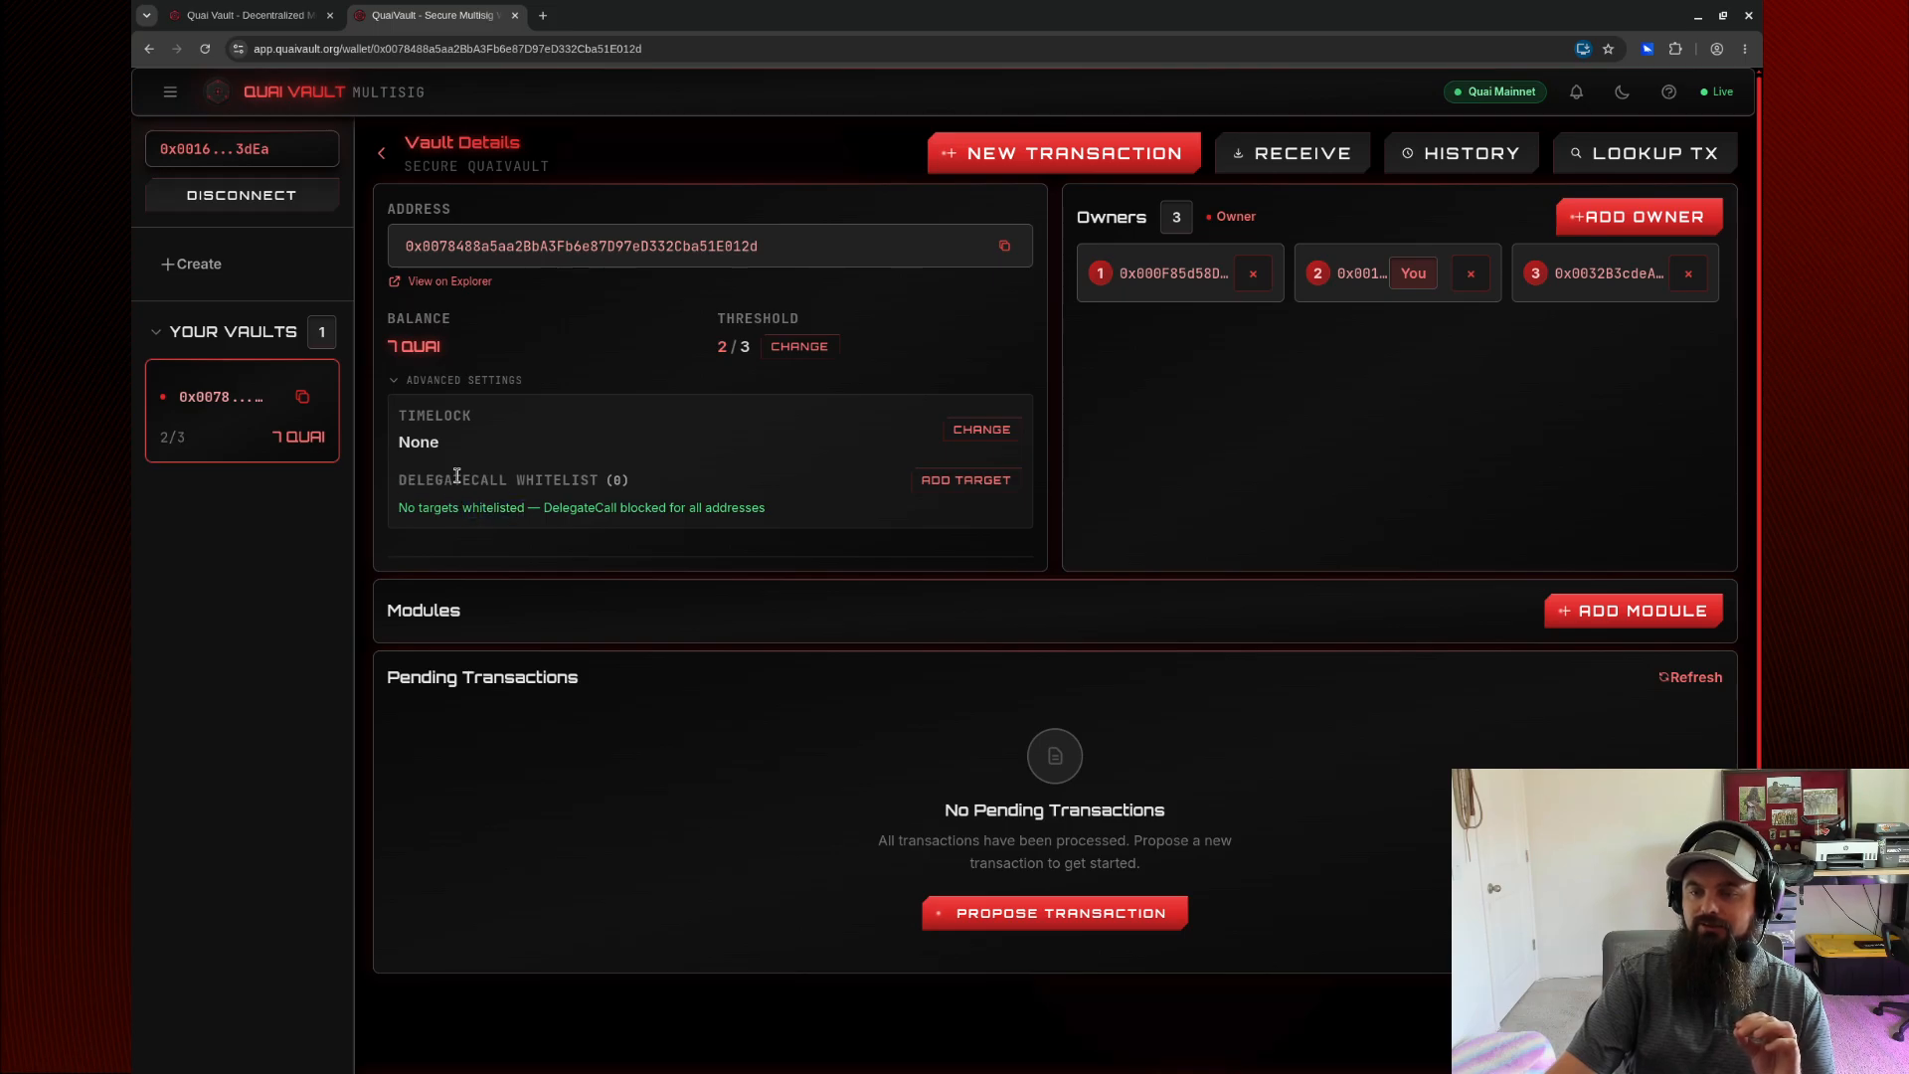
double_click(456, 477)
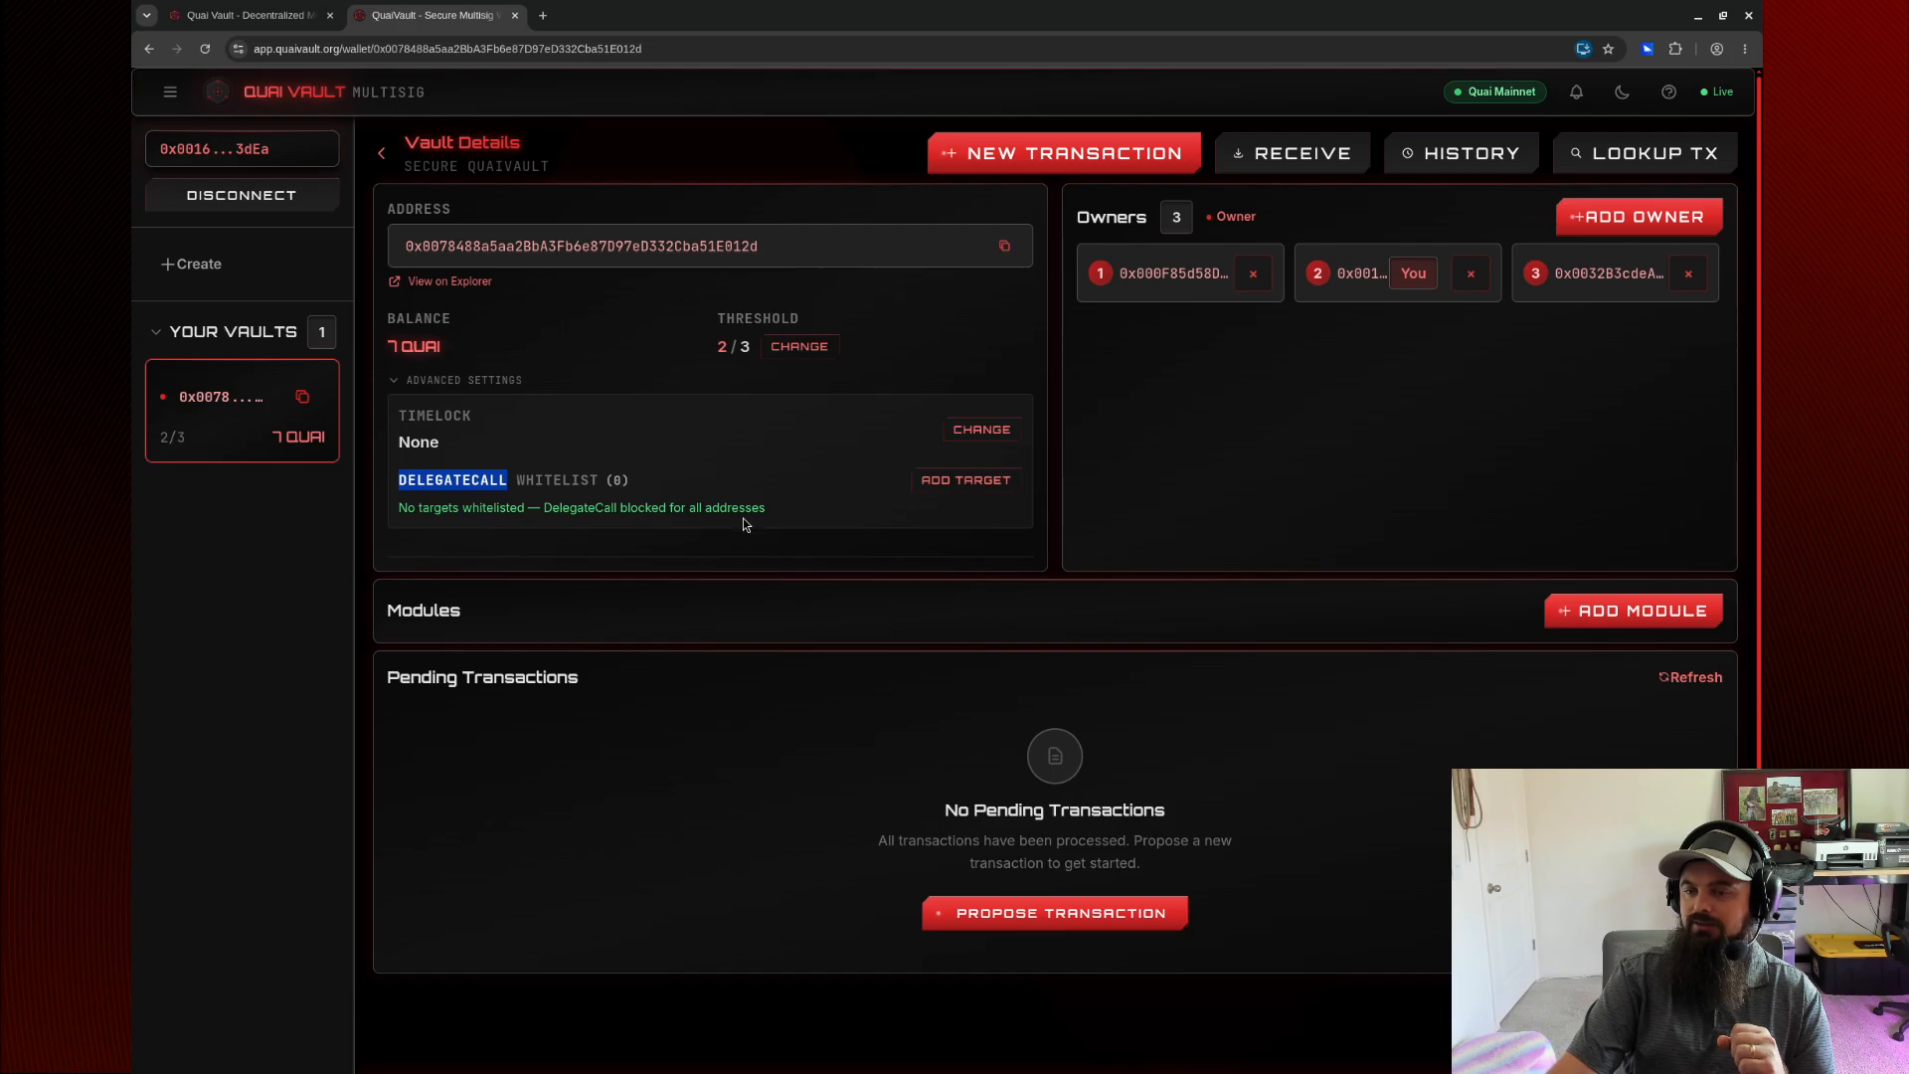
double_click(617, 480)
left_click(654, 489)
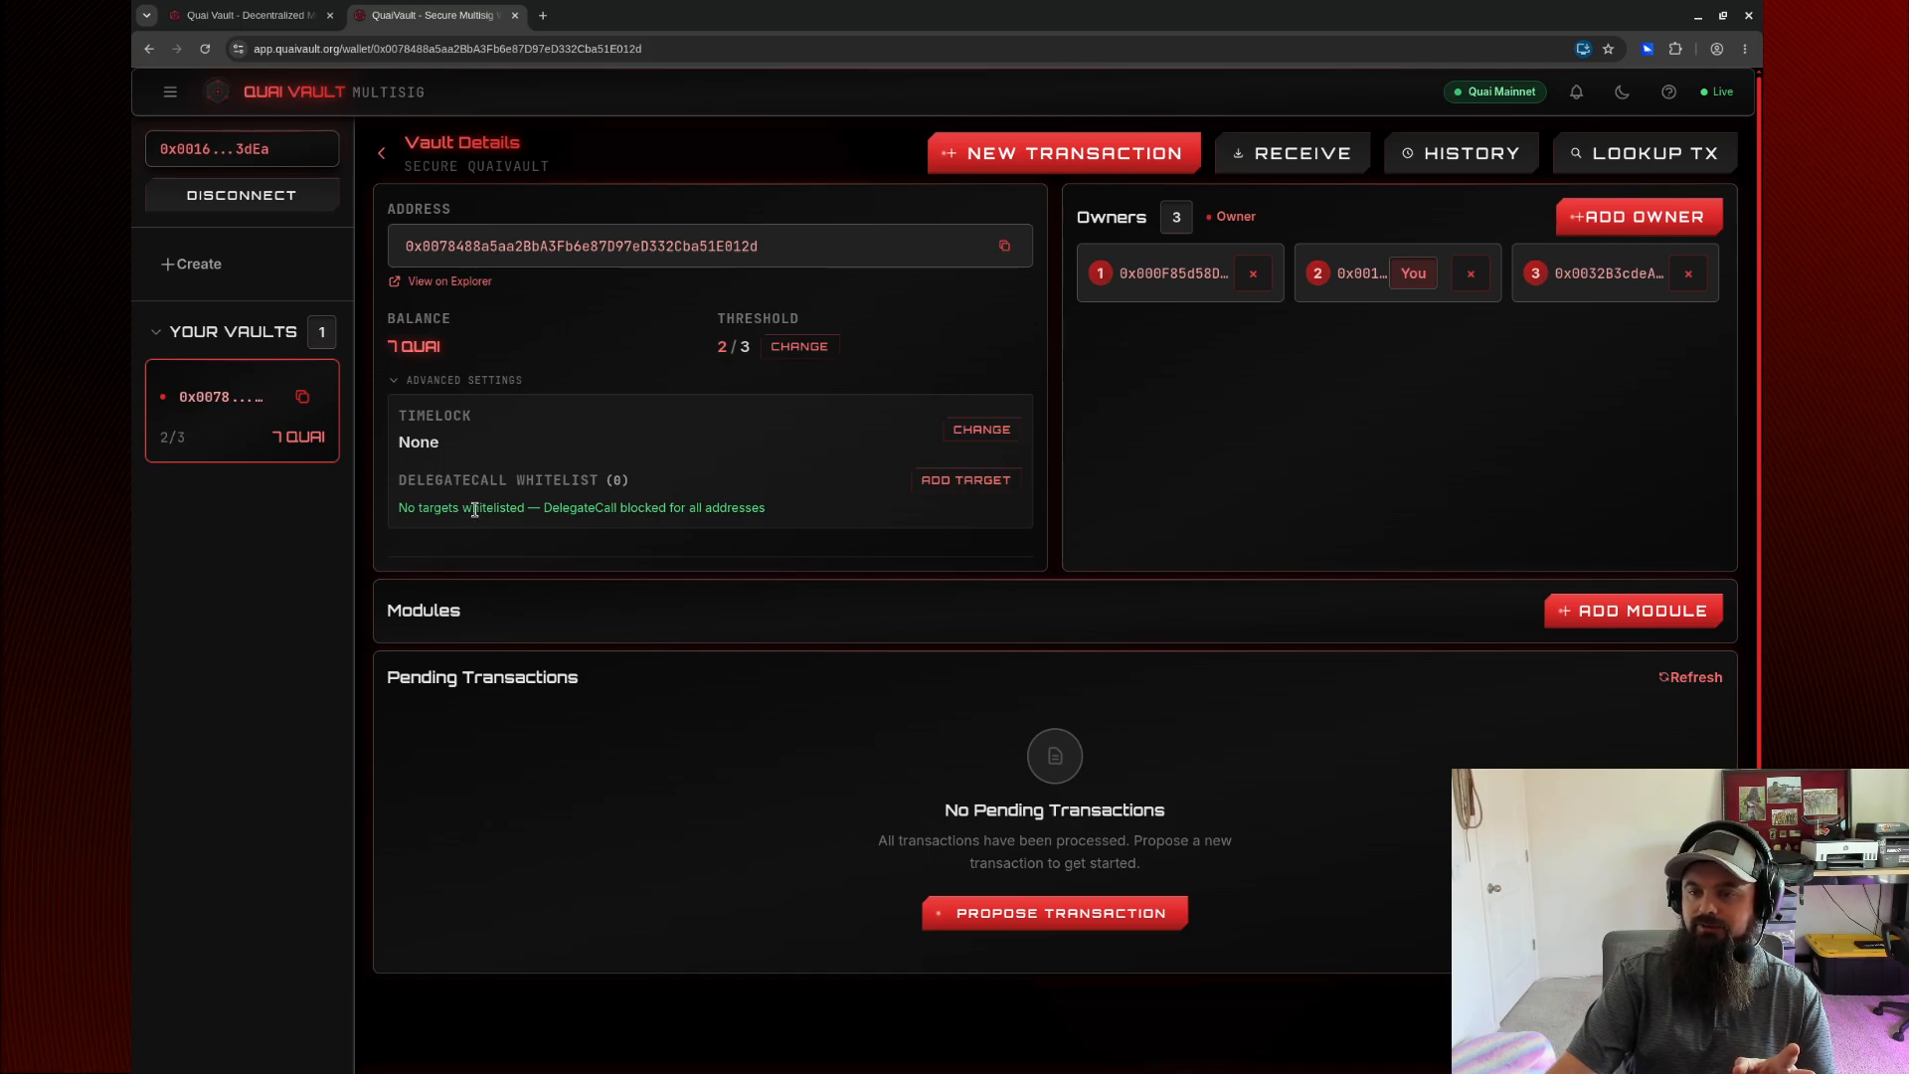
left_click_drag(398, 507, 757, 509)
left_click(763, 511)
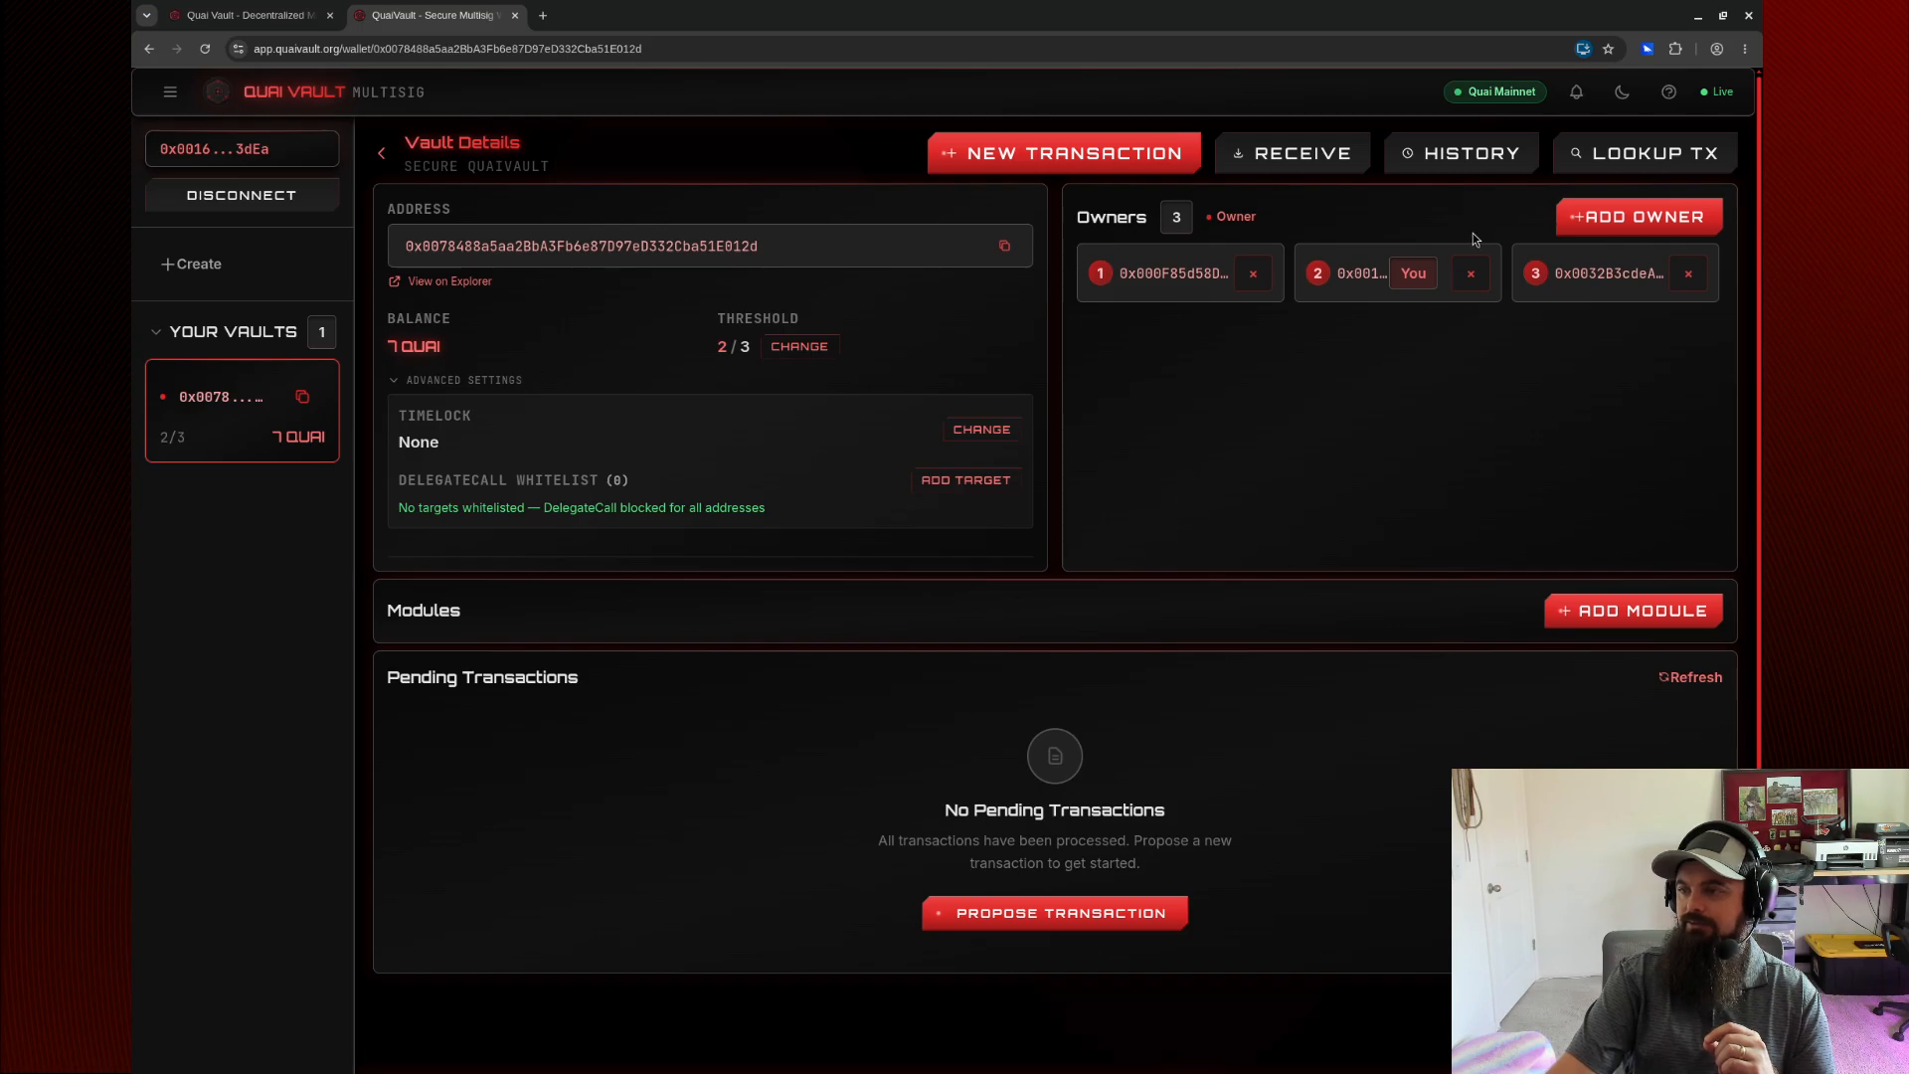
View the Add Owner and Change Threshold forms, closing each without proposing a change.
left_click(1618, 228)
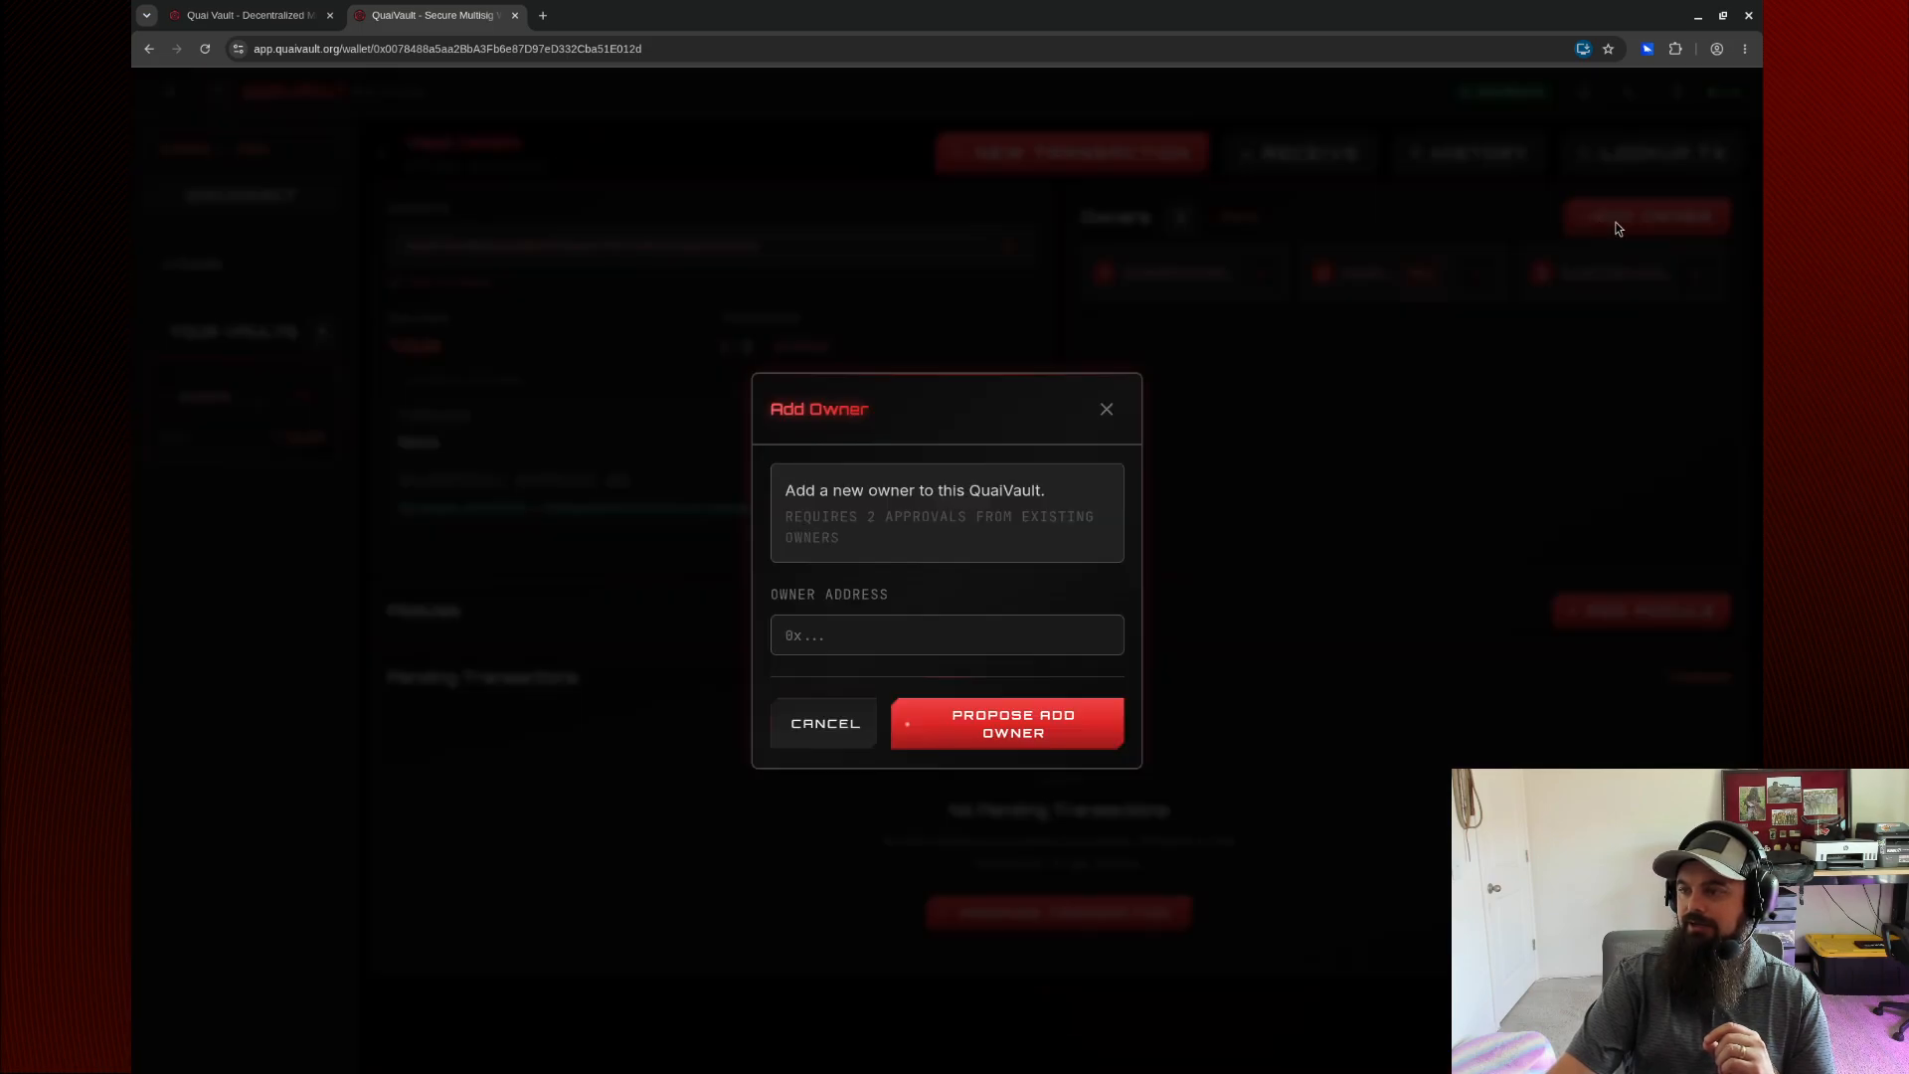
left_click(1106, 408)
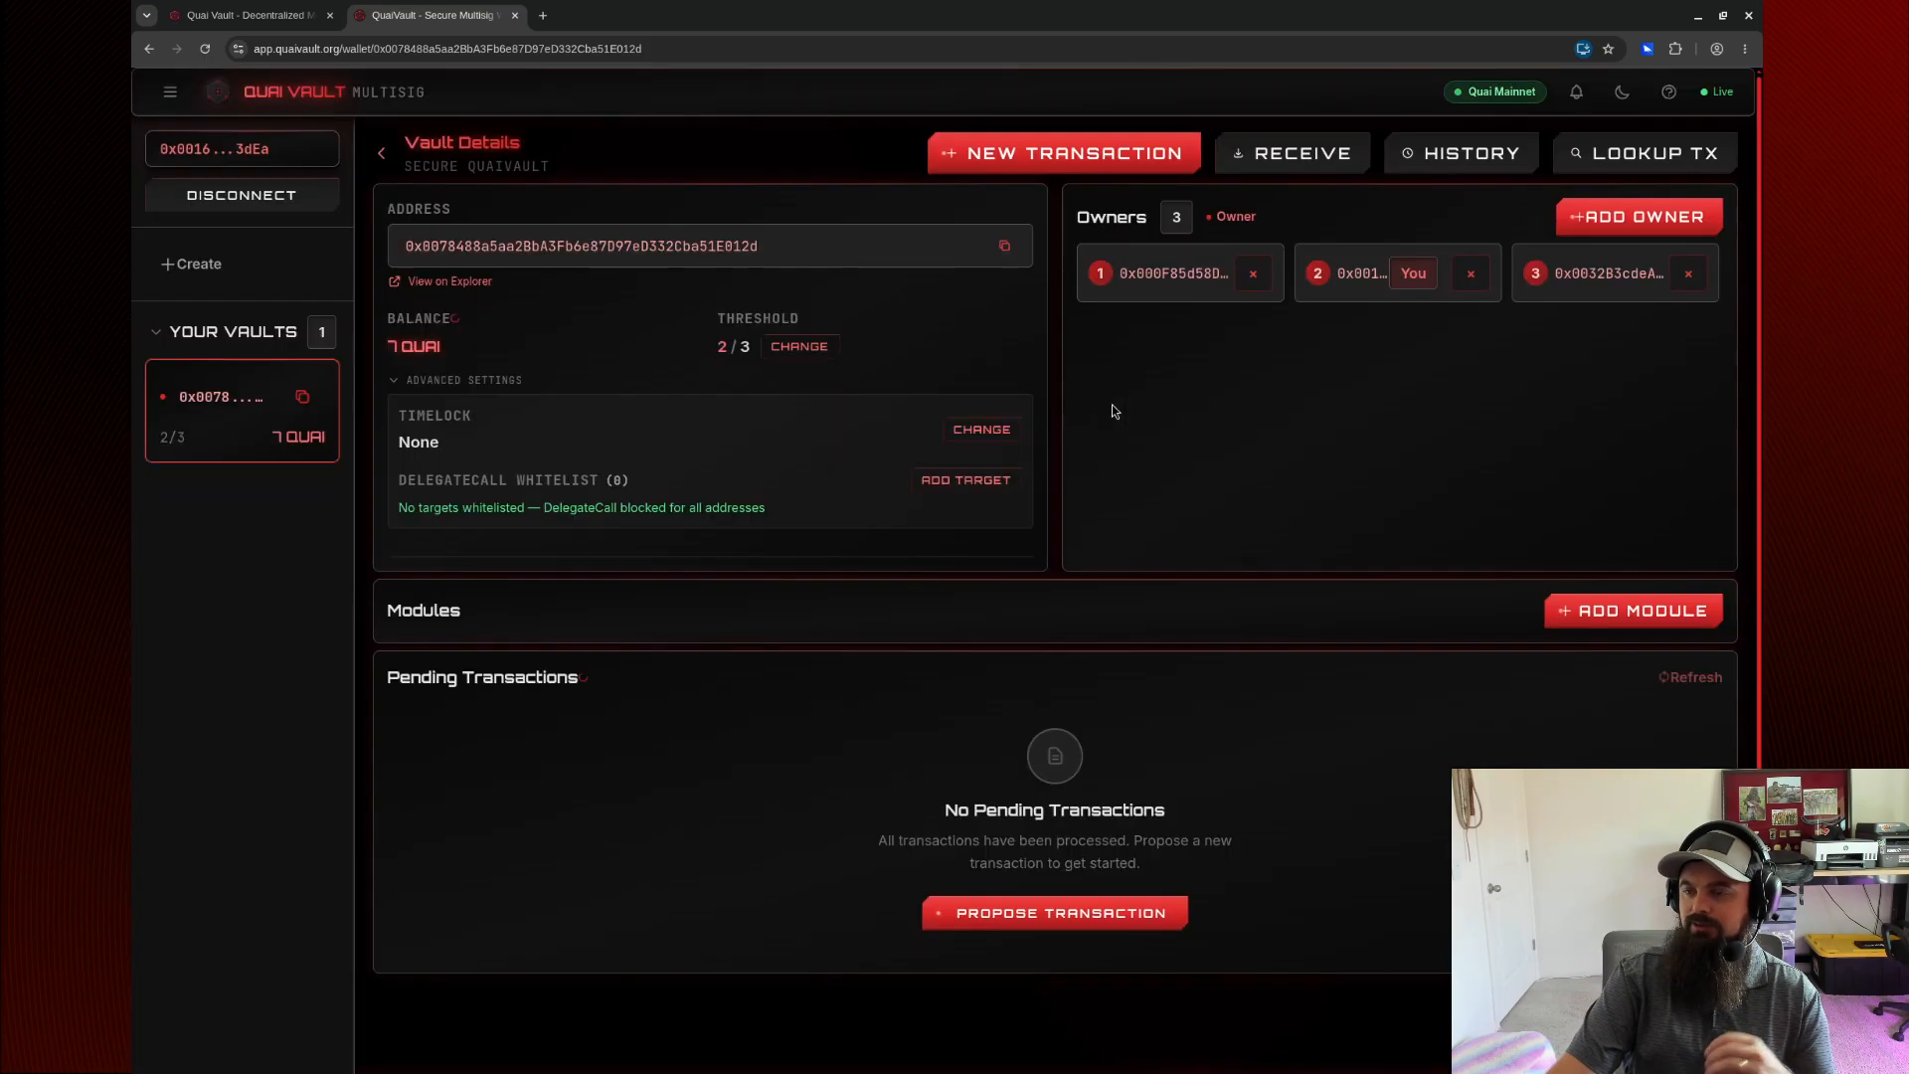
left_click(793, 350)
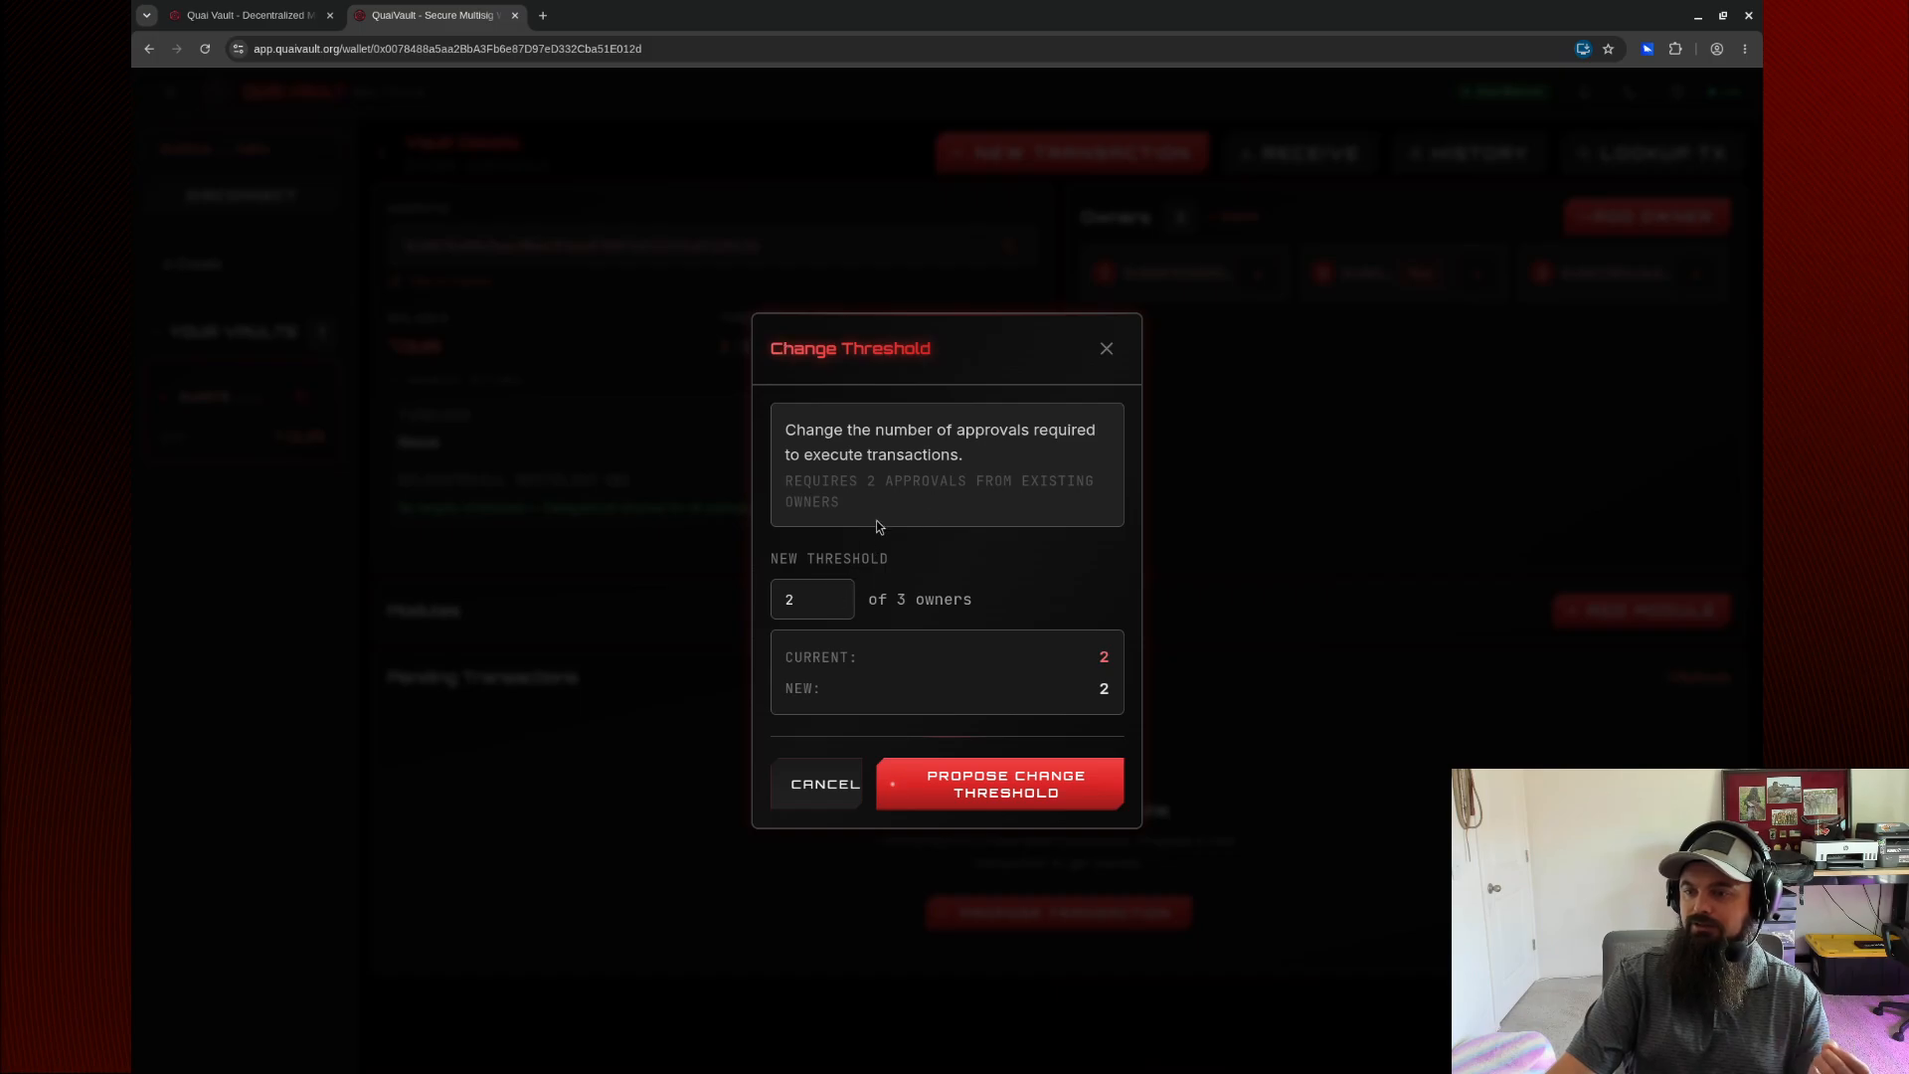
left_click(1108, 362)
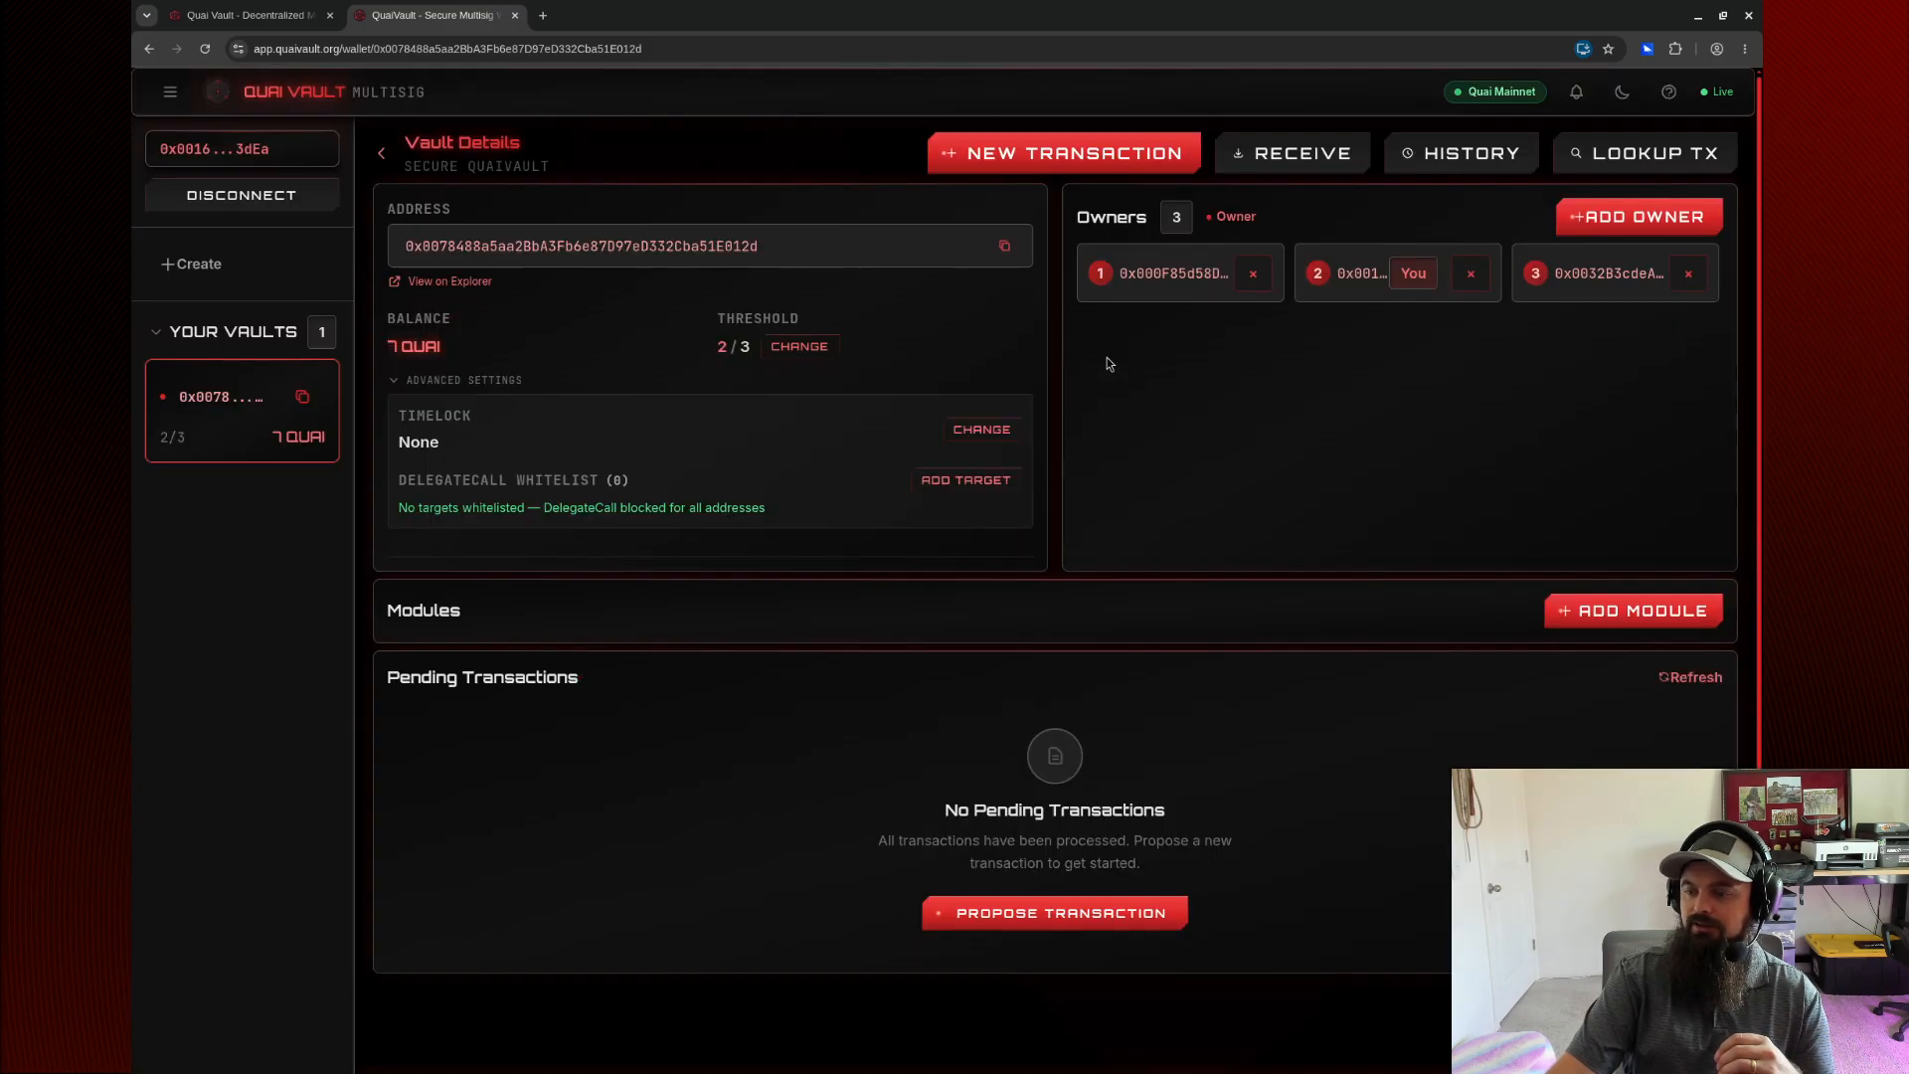
Propose enabling the Social Recovery module for the vault and close the proposal dialog.
left_click(1667, 616)
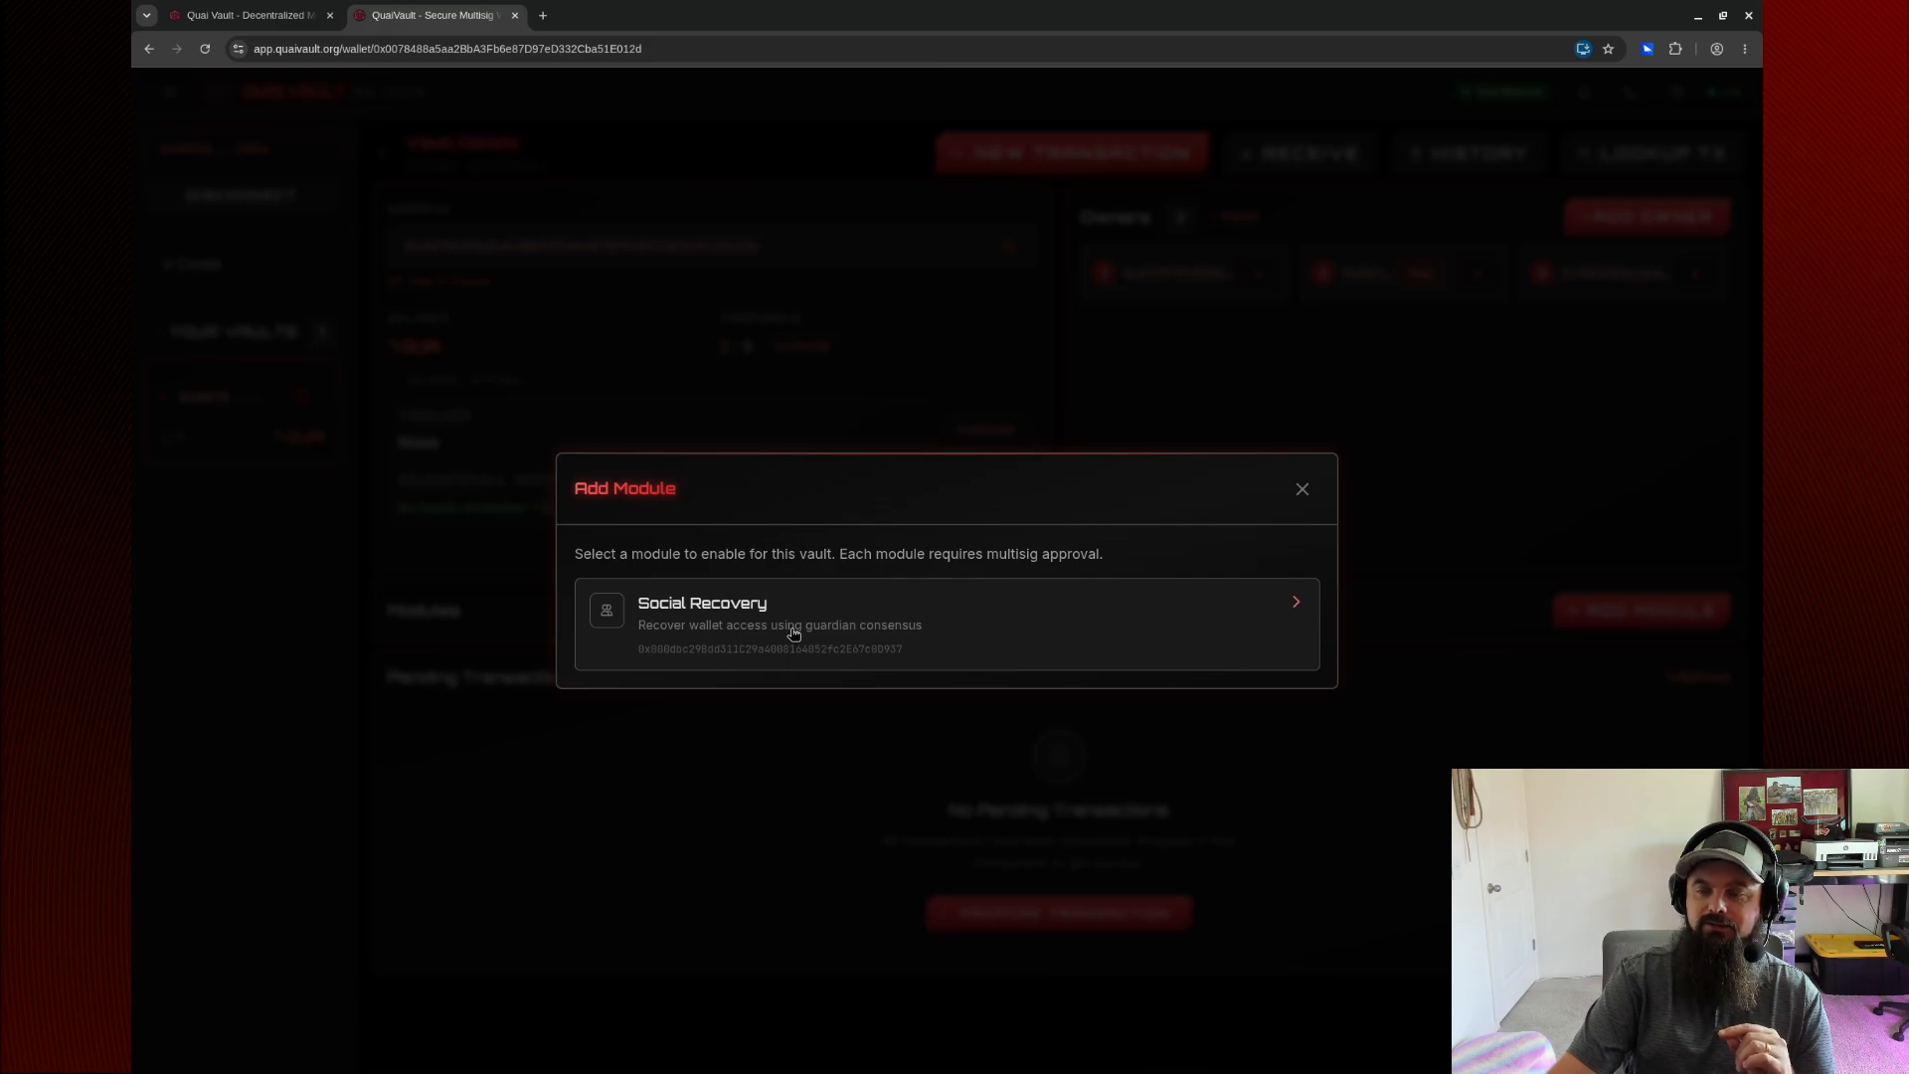
left_click(885, 633)
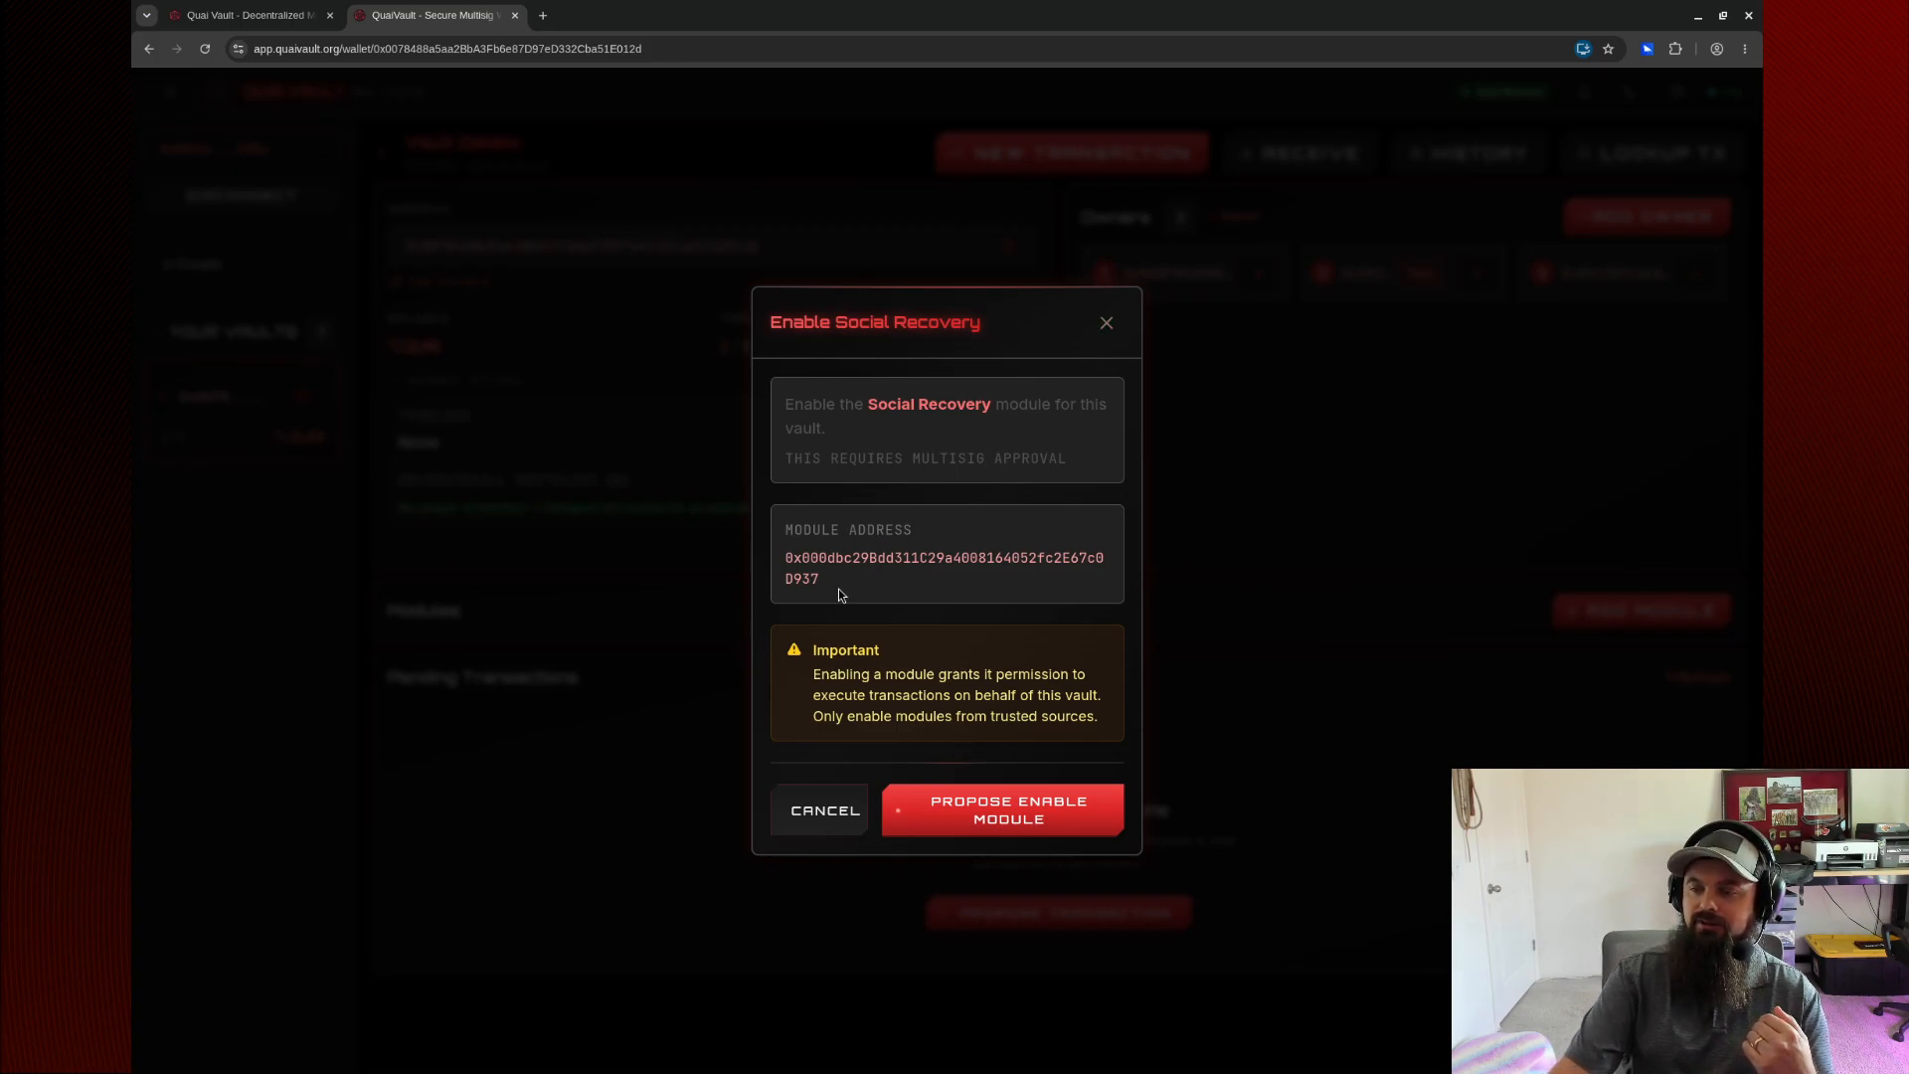
left_click(1027, 826)
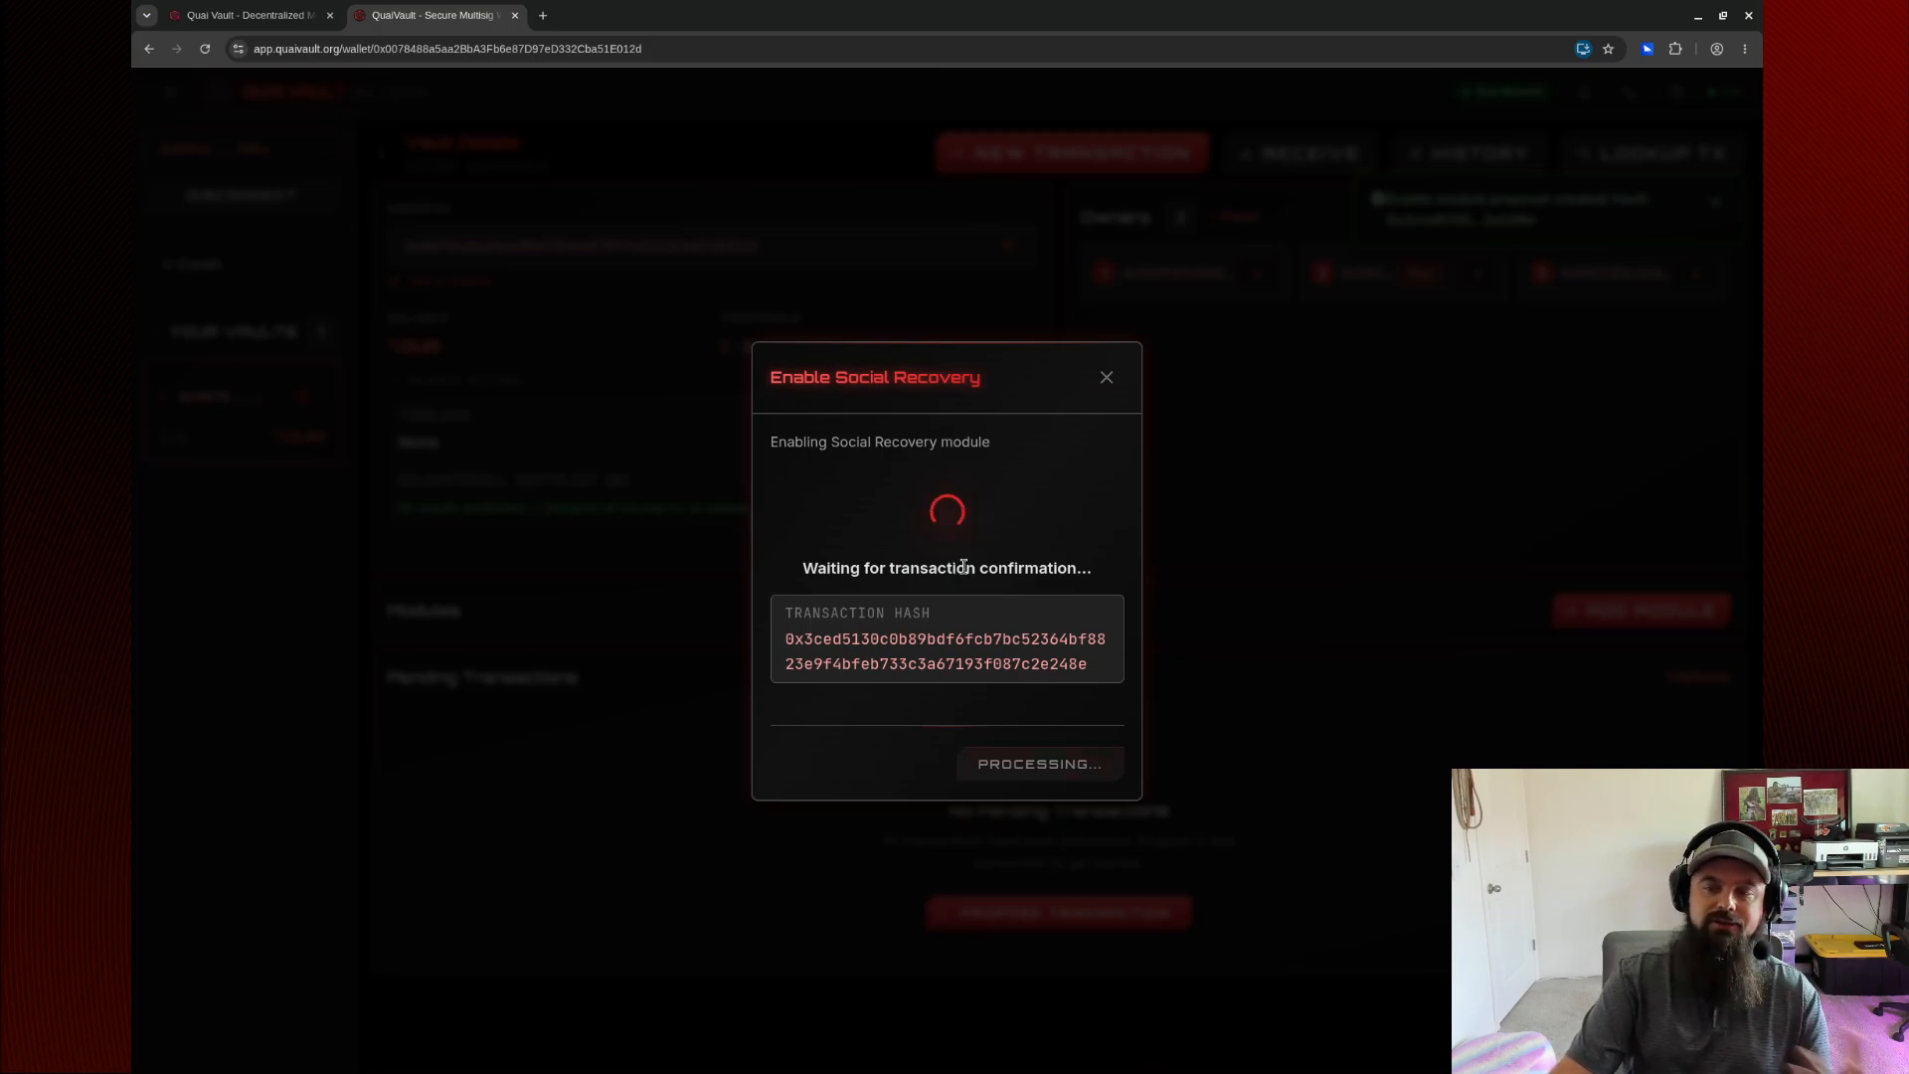
left_click(1077, 776)
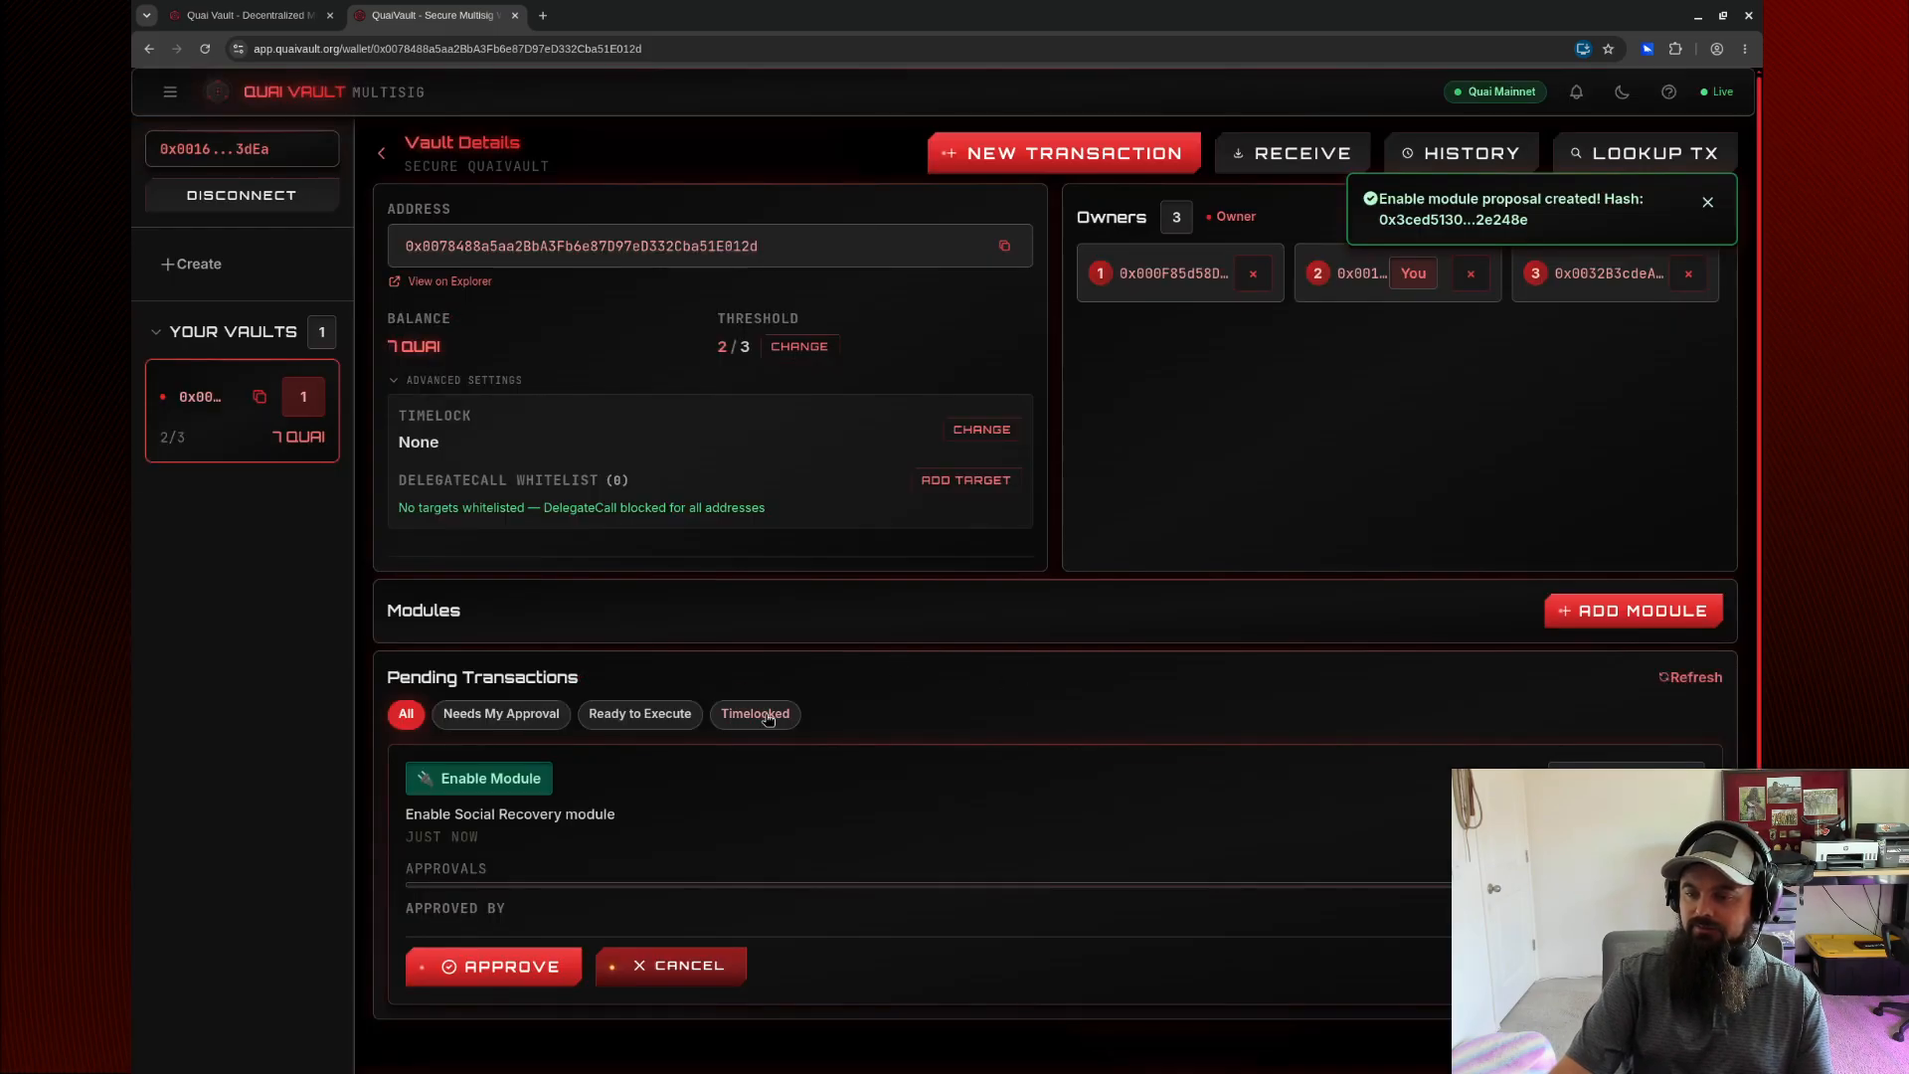
Approve the pending Enable Module transaction for Social Recovery as the Test 1 owner.
scroll(447, 750, "down", 1)
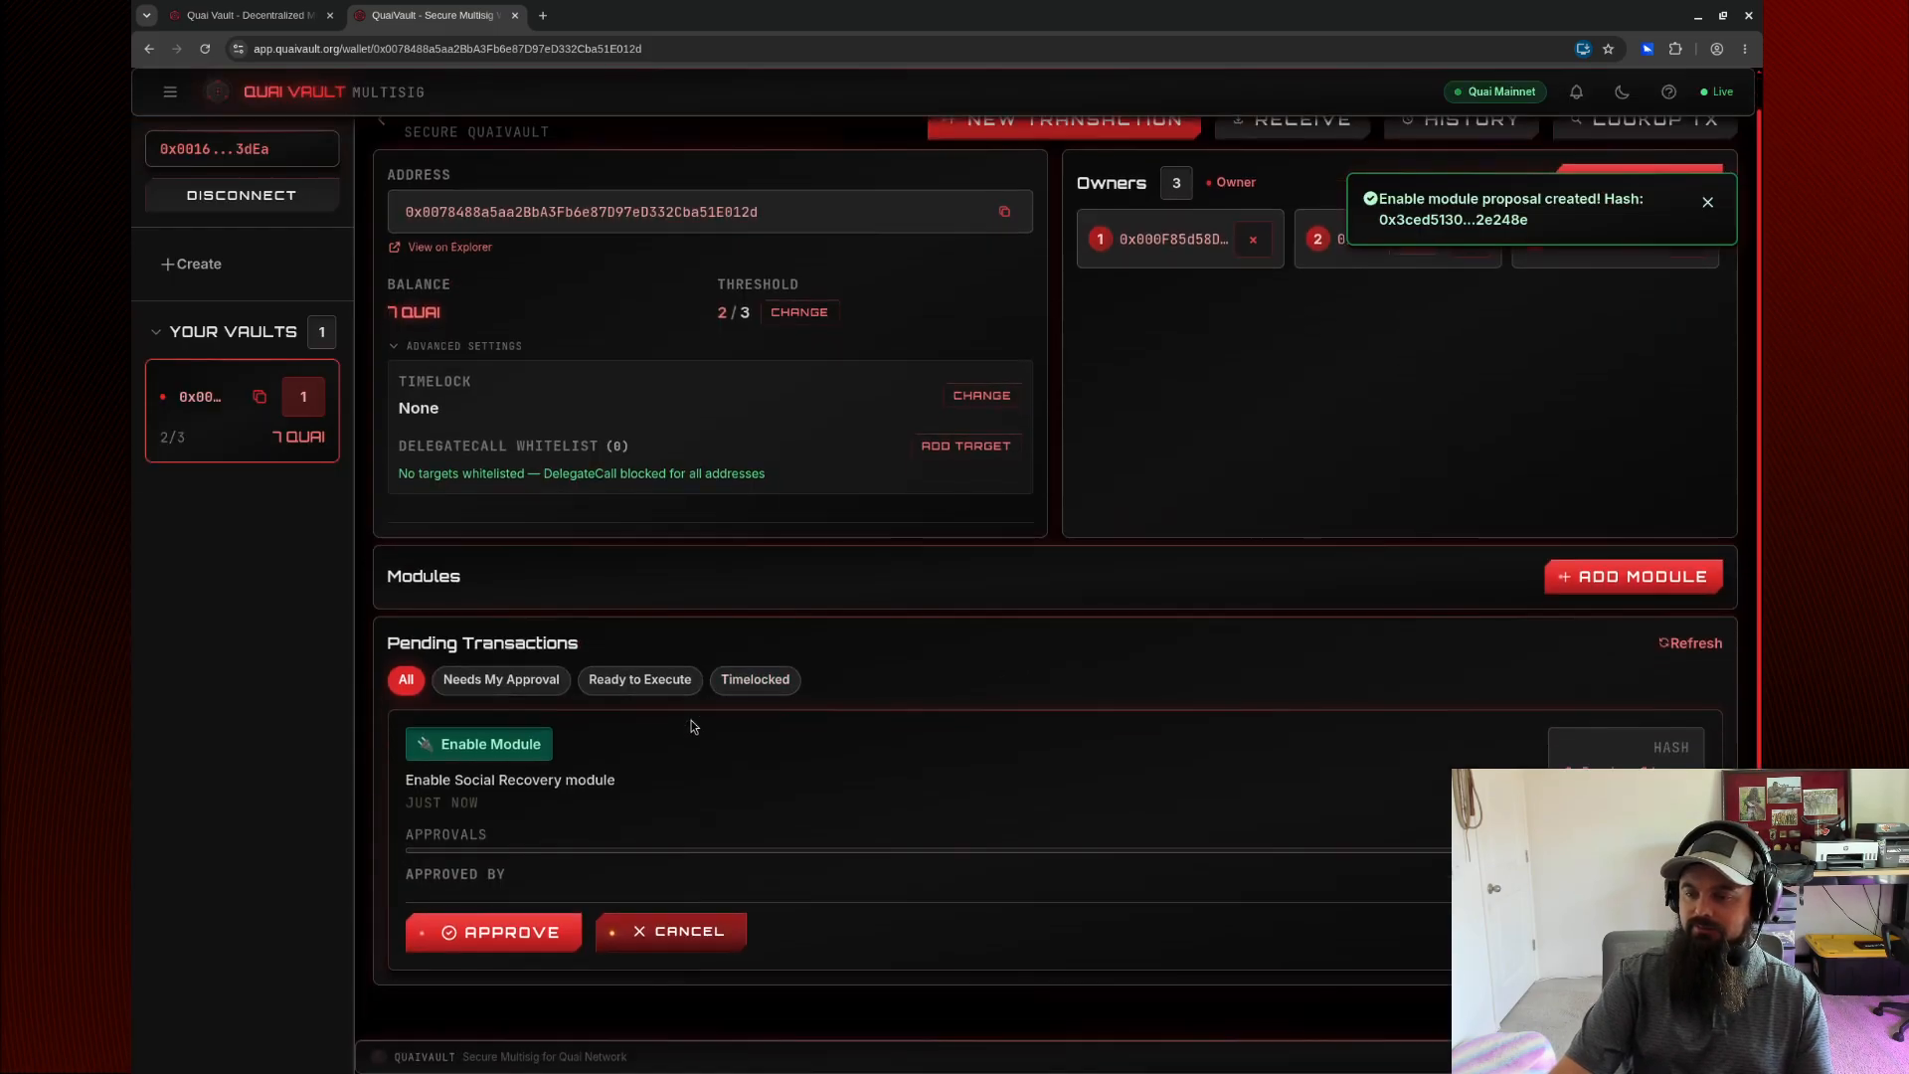
left_click(507, 942)
left_click(924, 601)
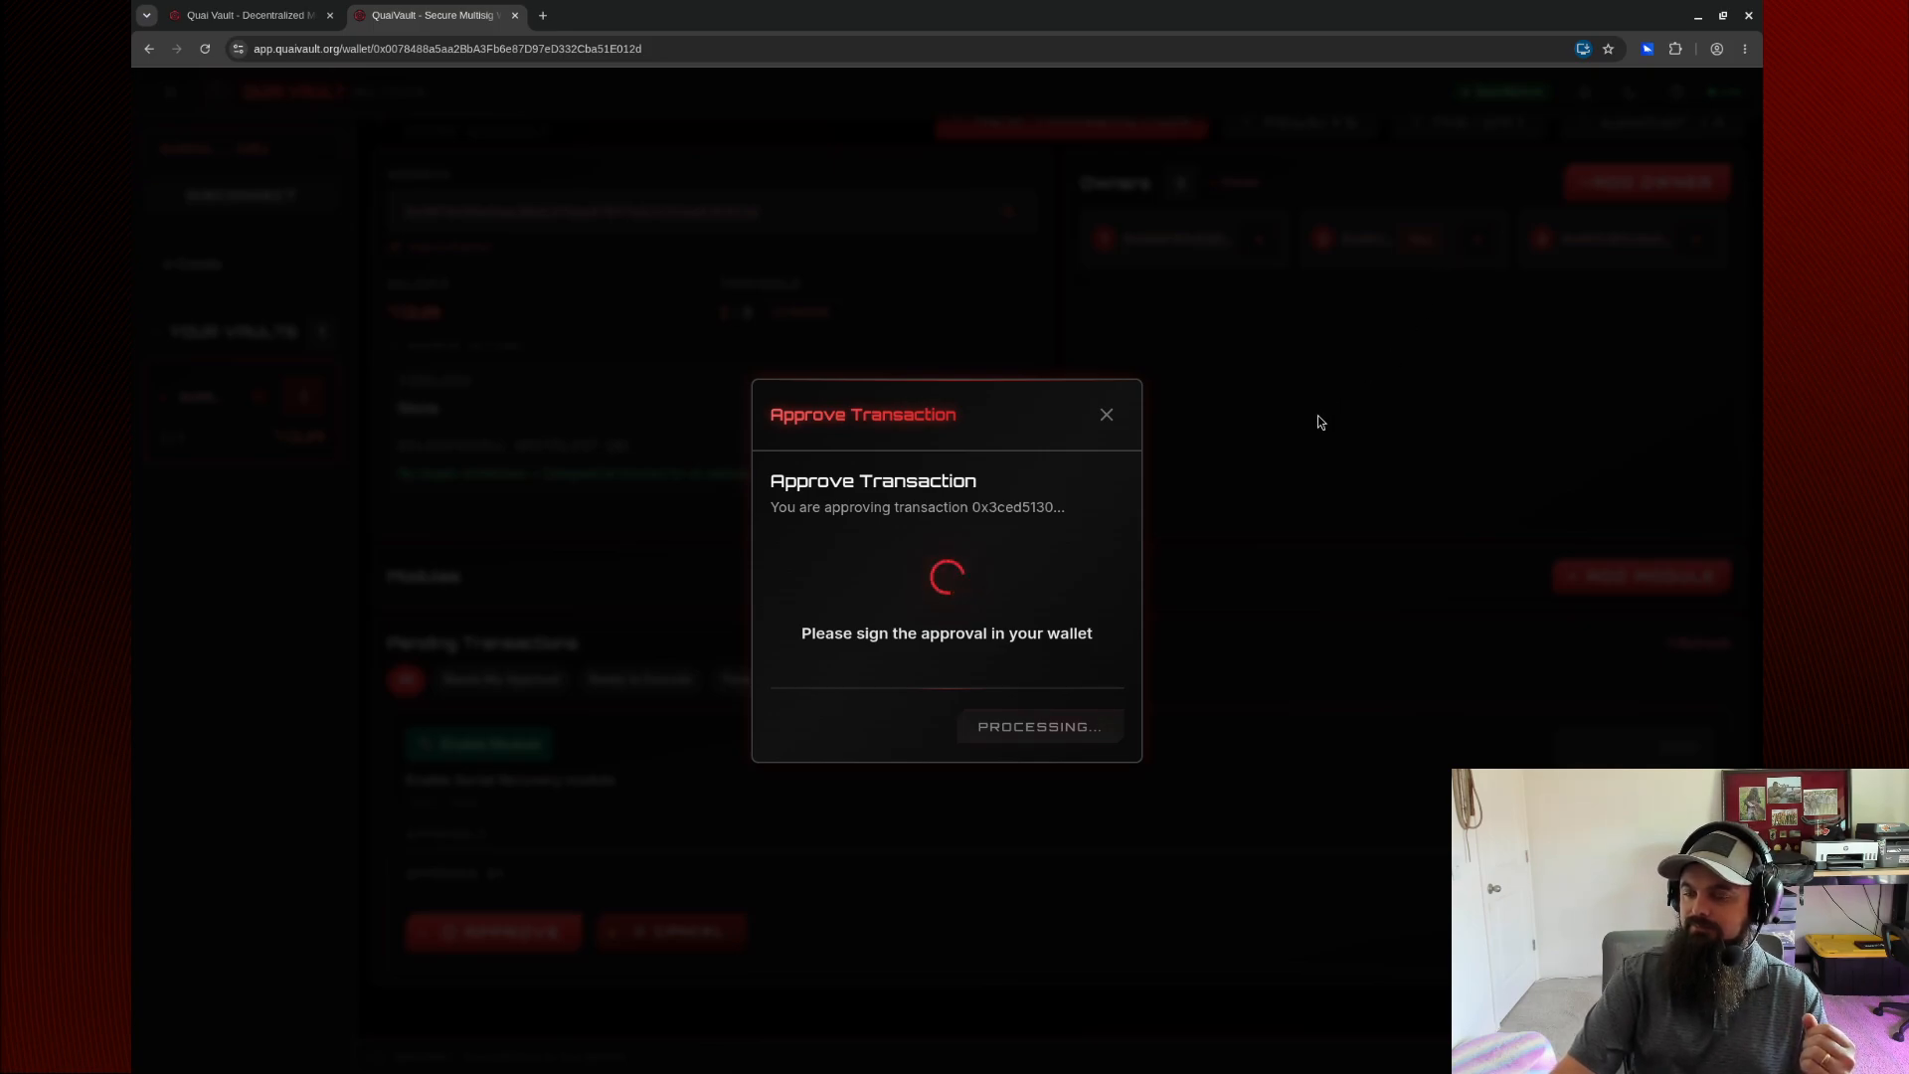
Check the pending contract interaction from the Pelagus wallet on Quaiscan, then return to the vault and close the approval dialog.
left_click(1648, 49)
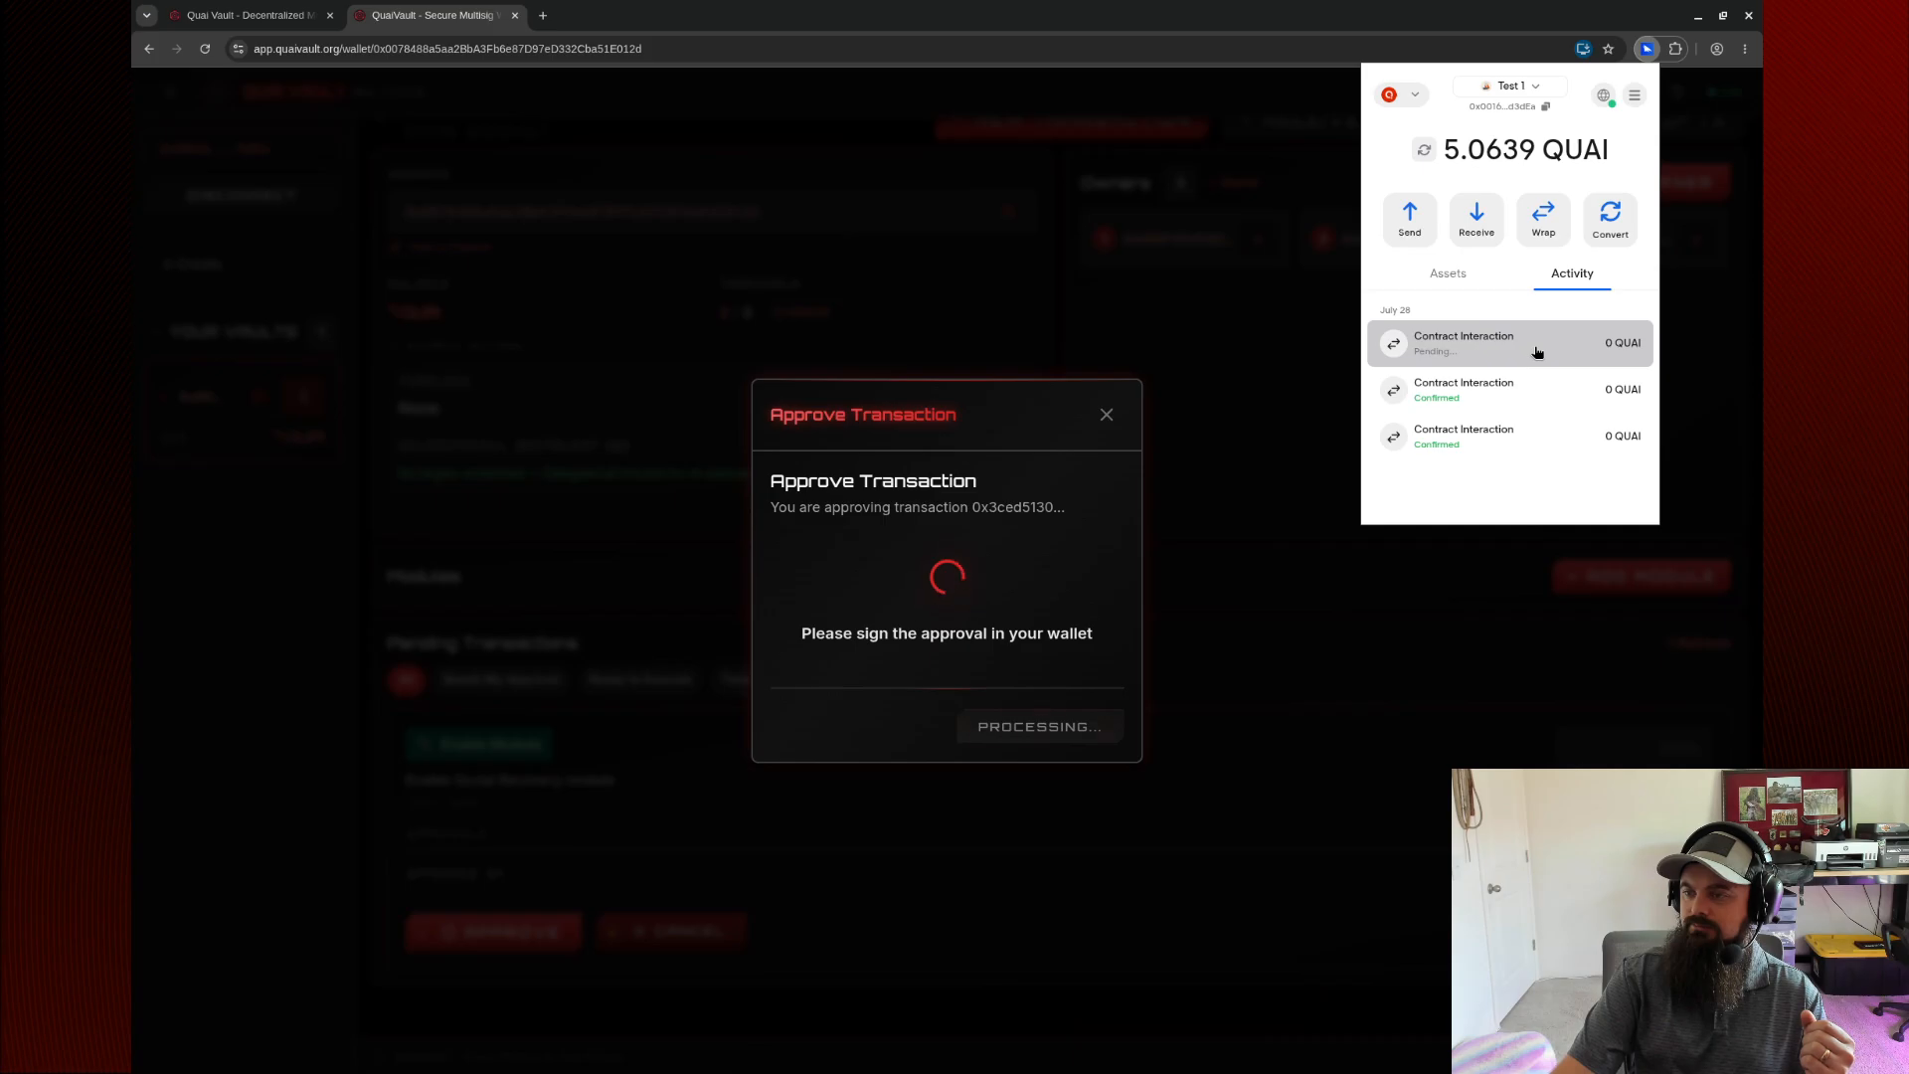
left_click(1531, 344)
left_click(1586, 320)
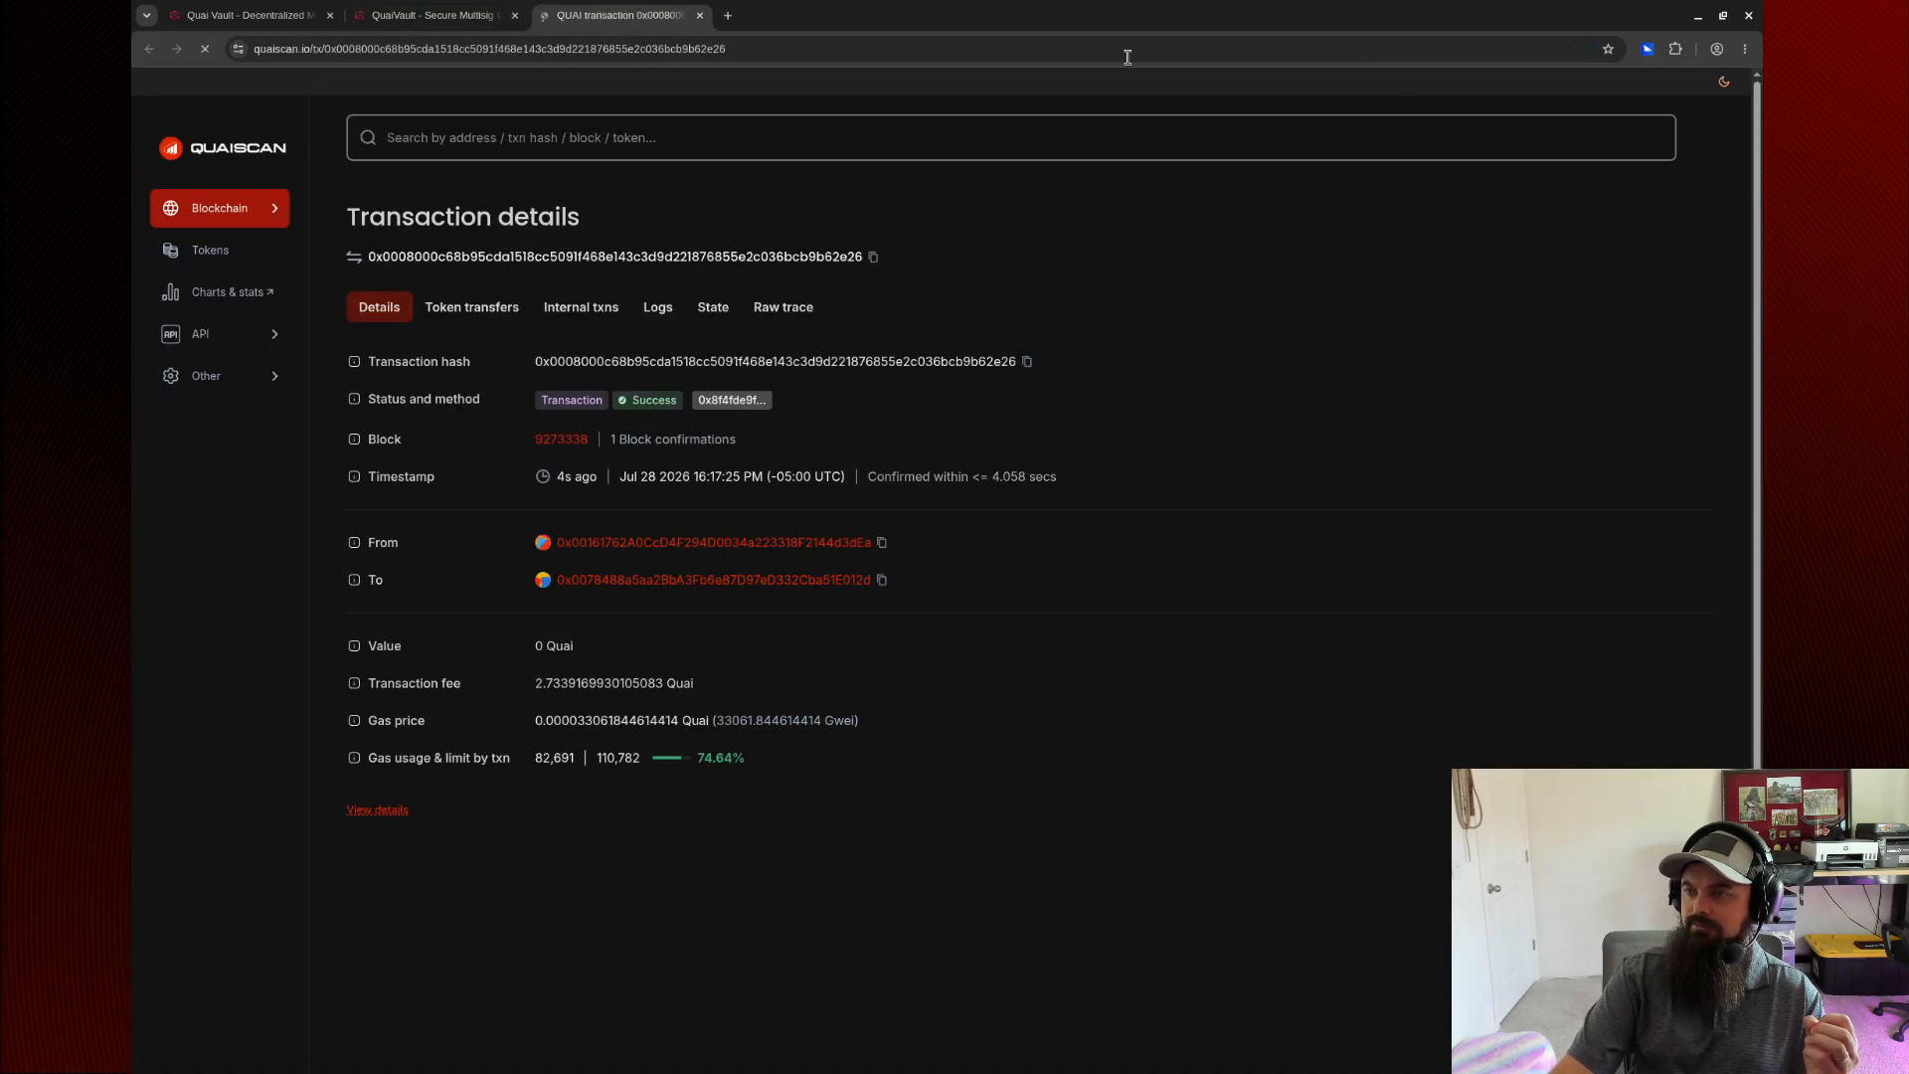
left_click(447, 17)
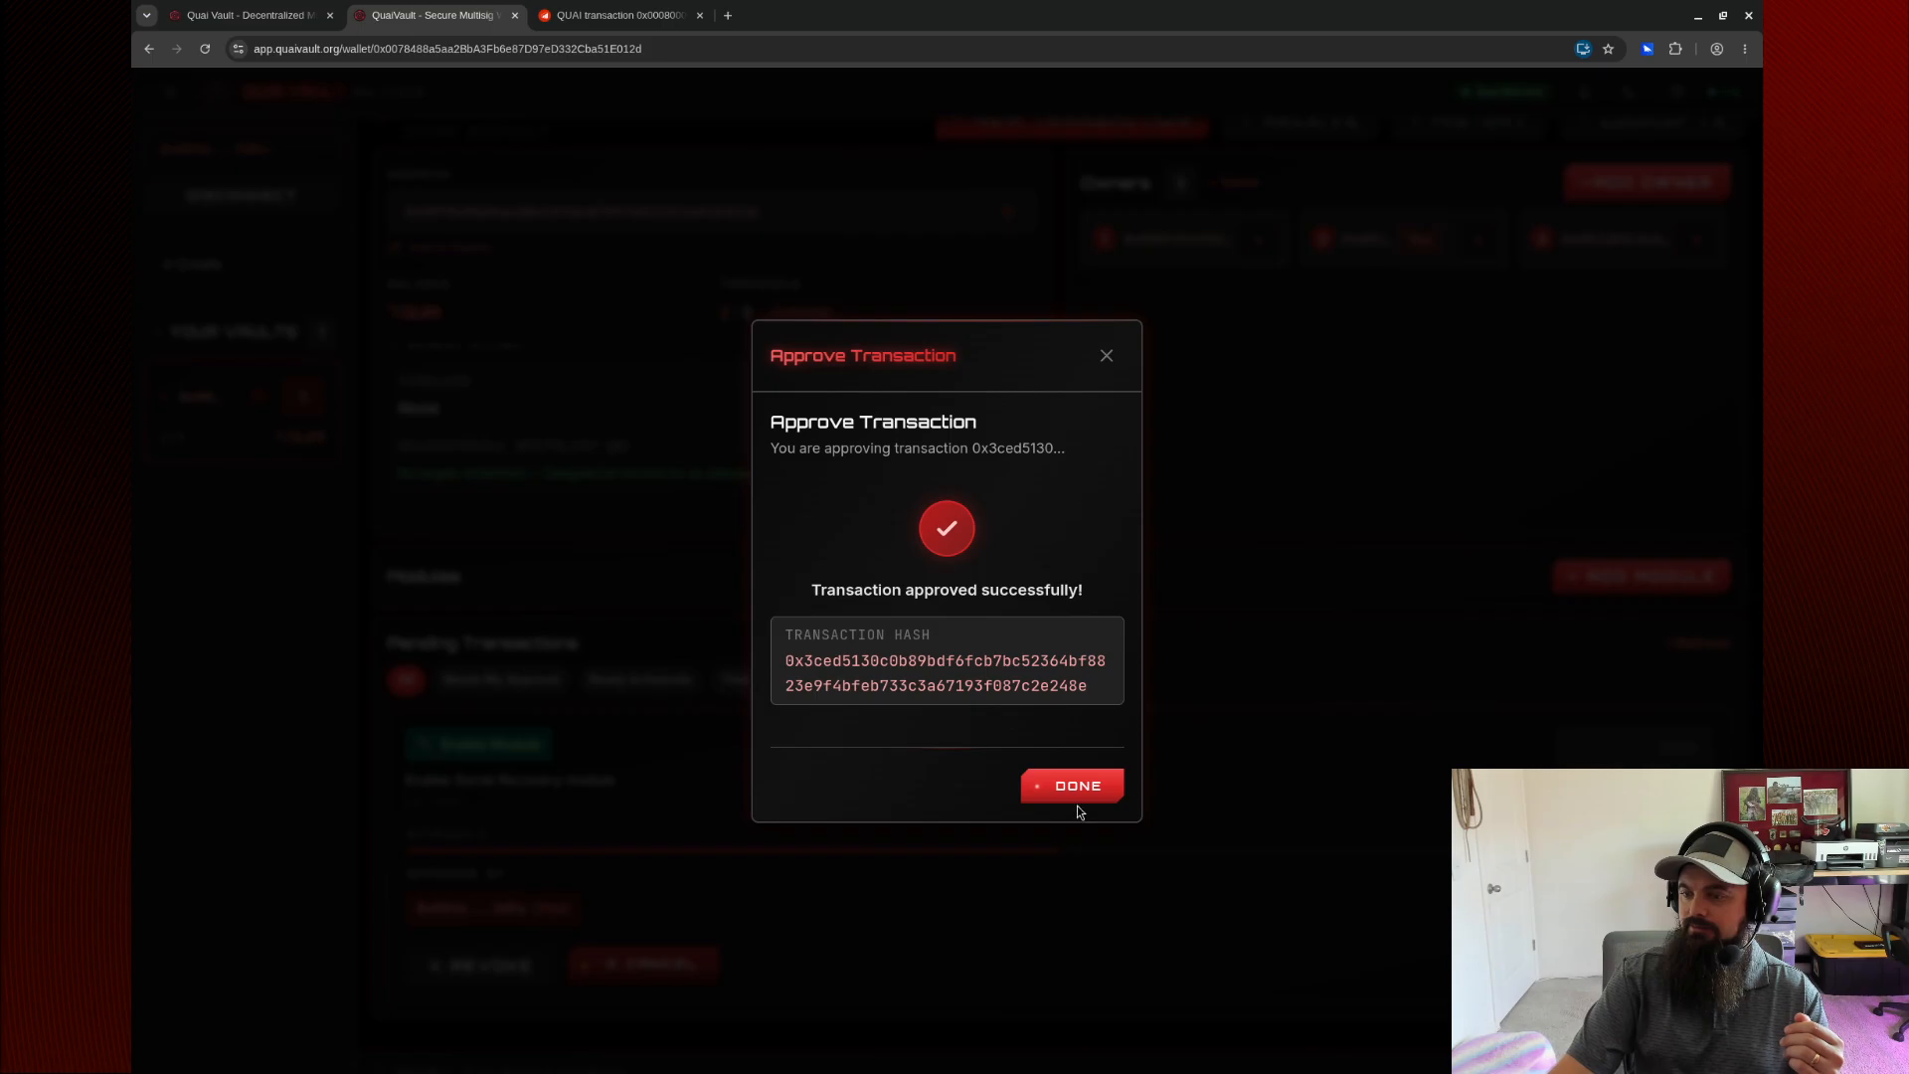
left_click(1077, 790)
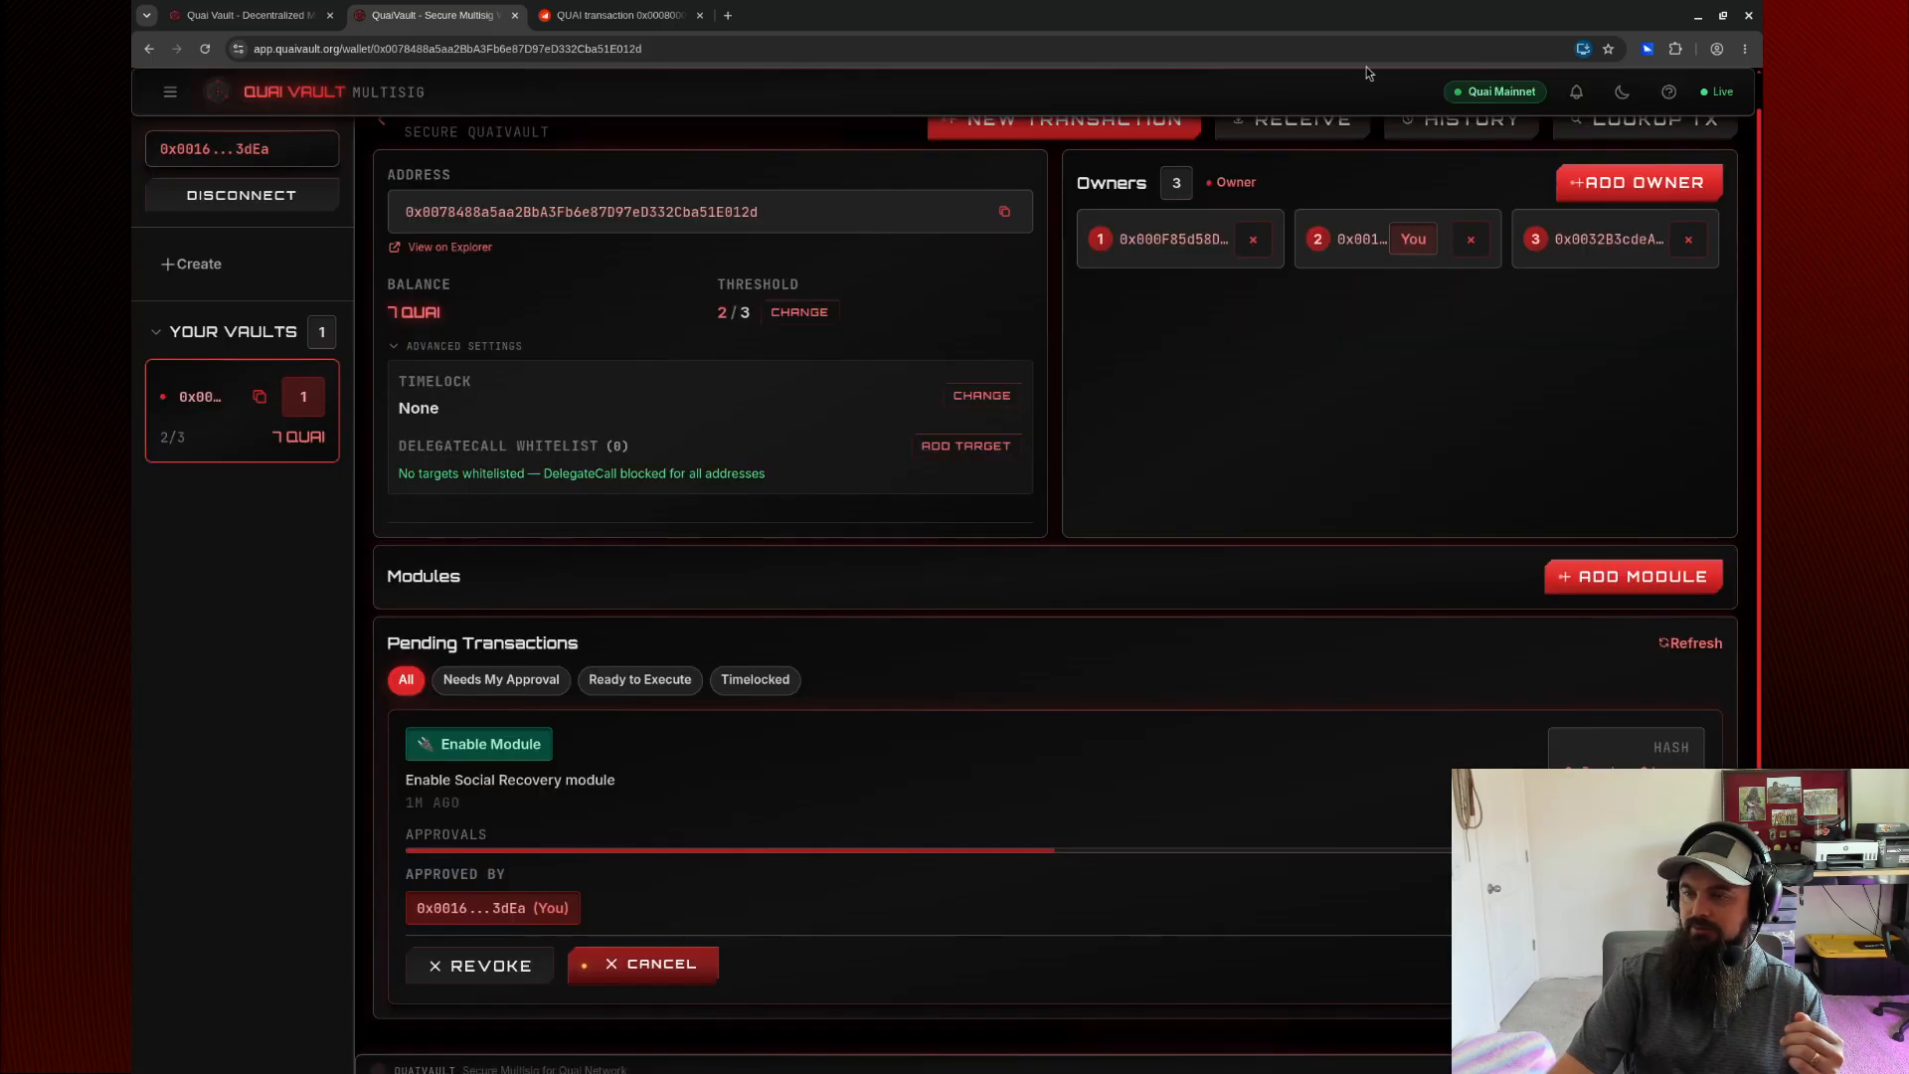
Change the active Pelagus account from Test 1 to Deployer for the module approval and close the wallet.
left_click(1645, 50)
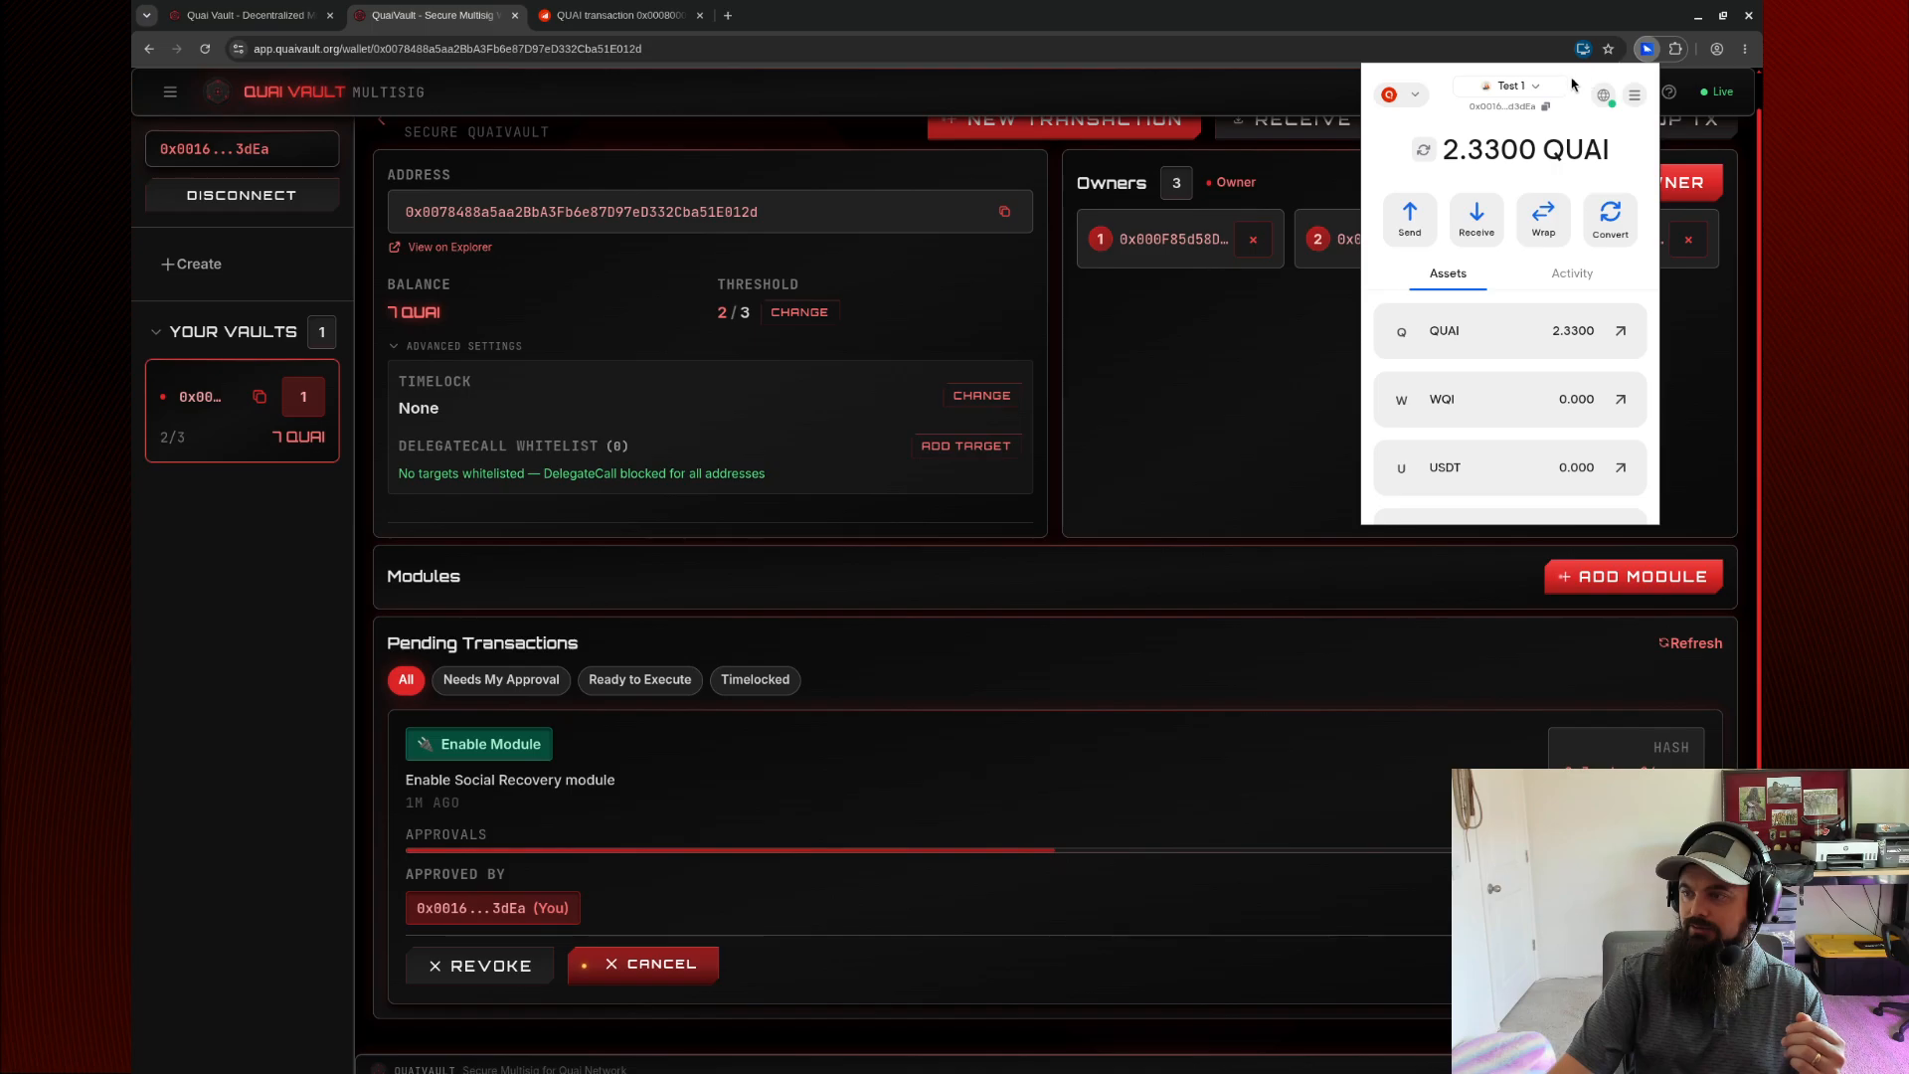
left_click(1511, 85)
left_click(1452, 278)
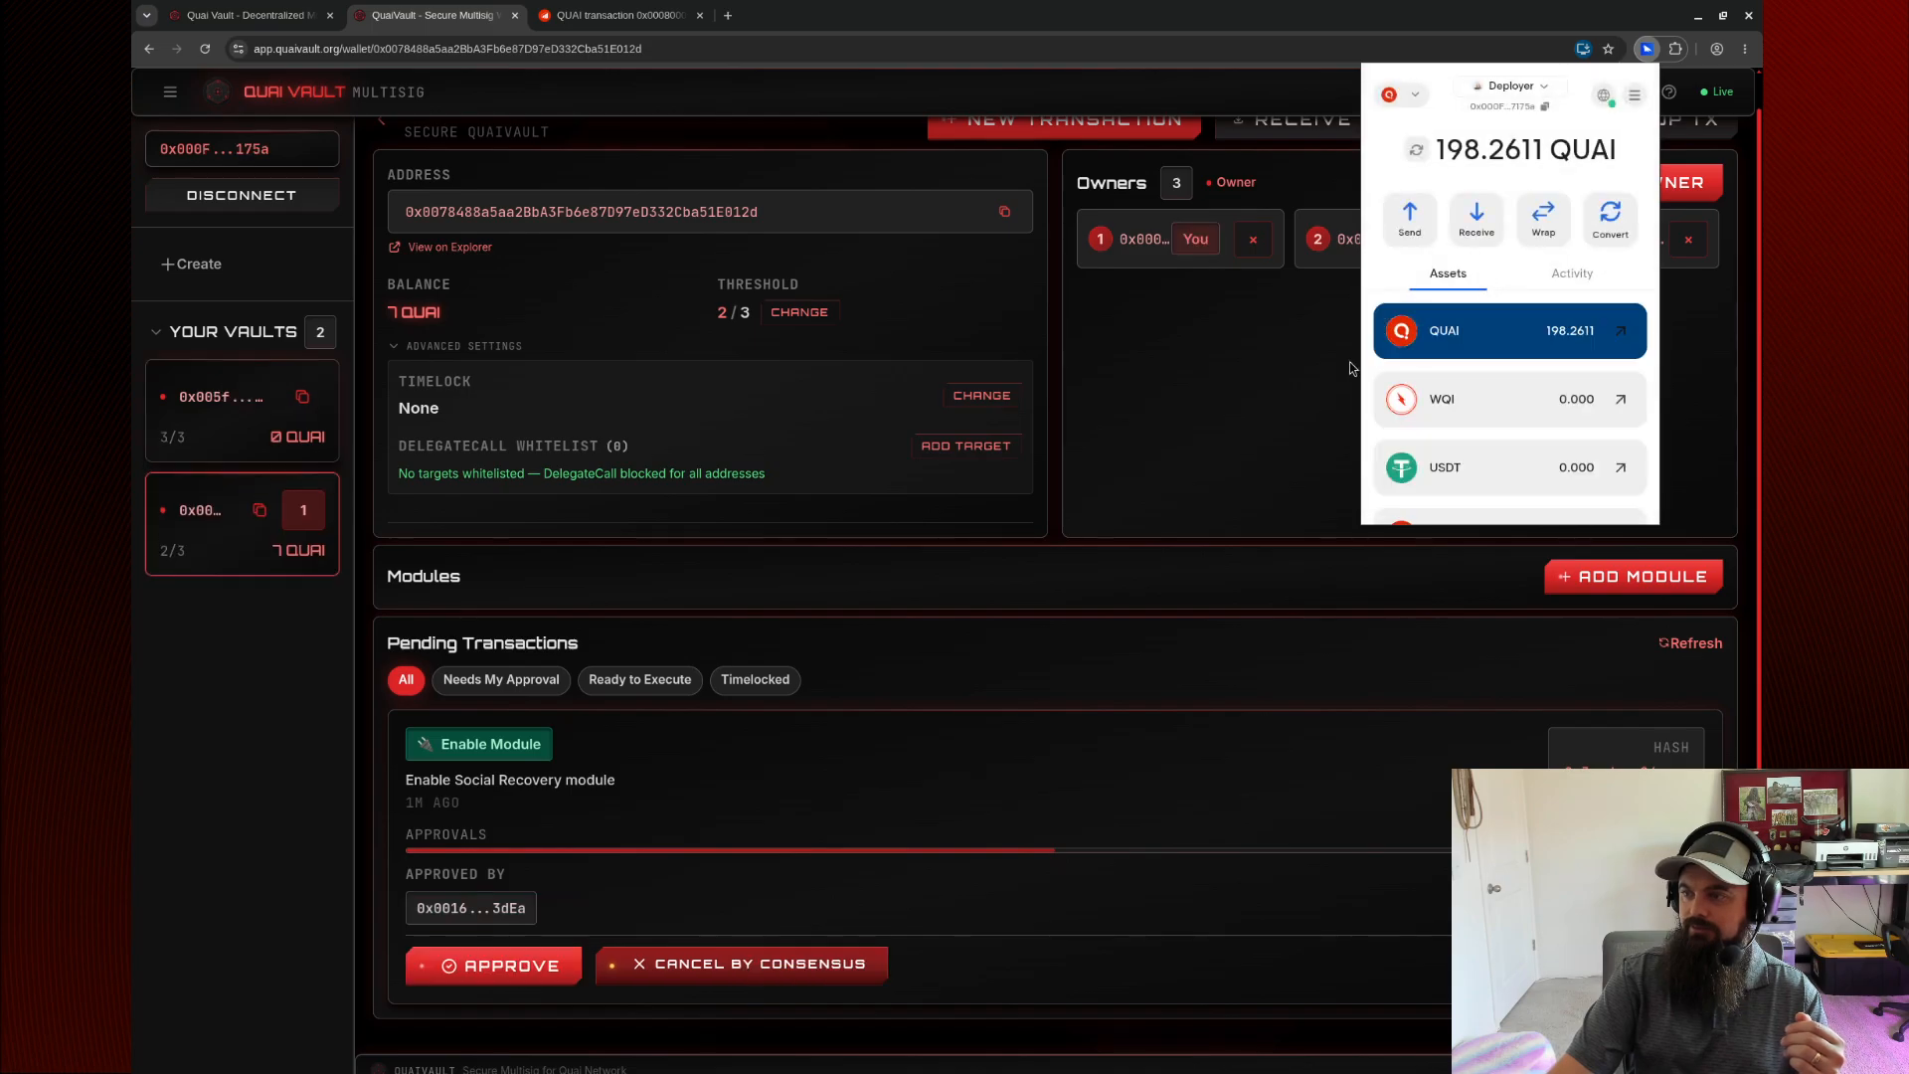
left_click(1352, 368)
Approve and execute the Enable Social Recovery module transaction together as the Deployer owner.
left_click(492, 968)
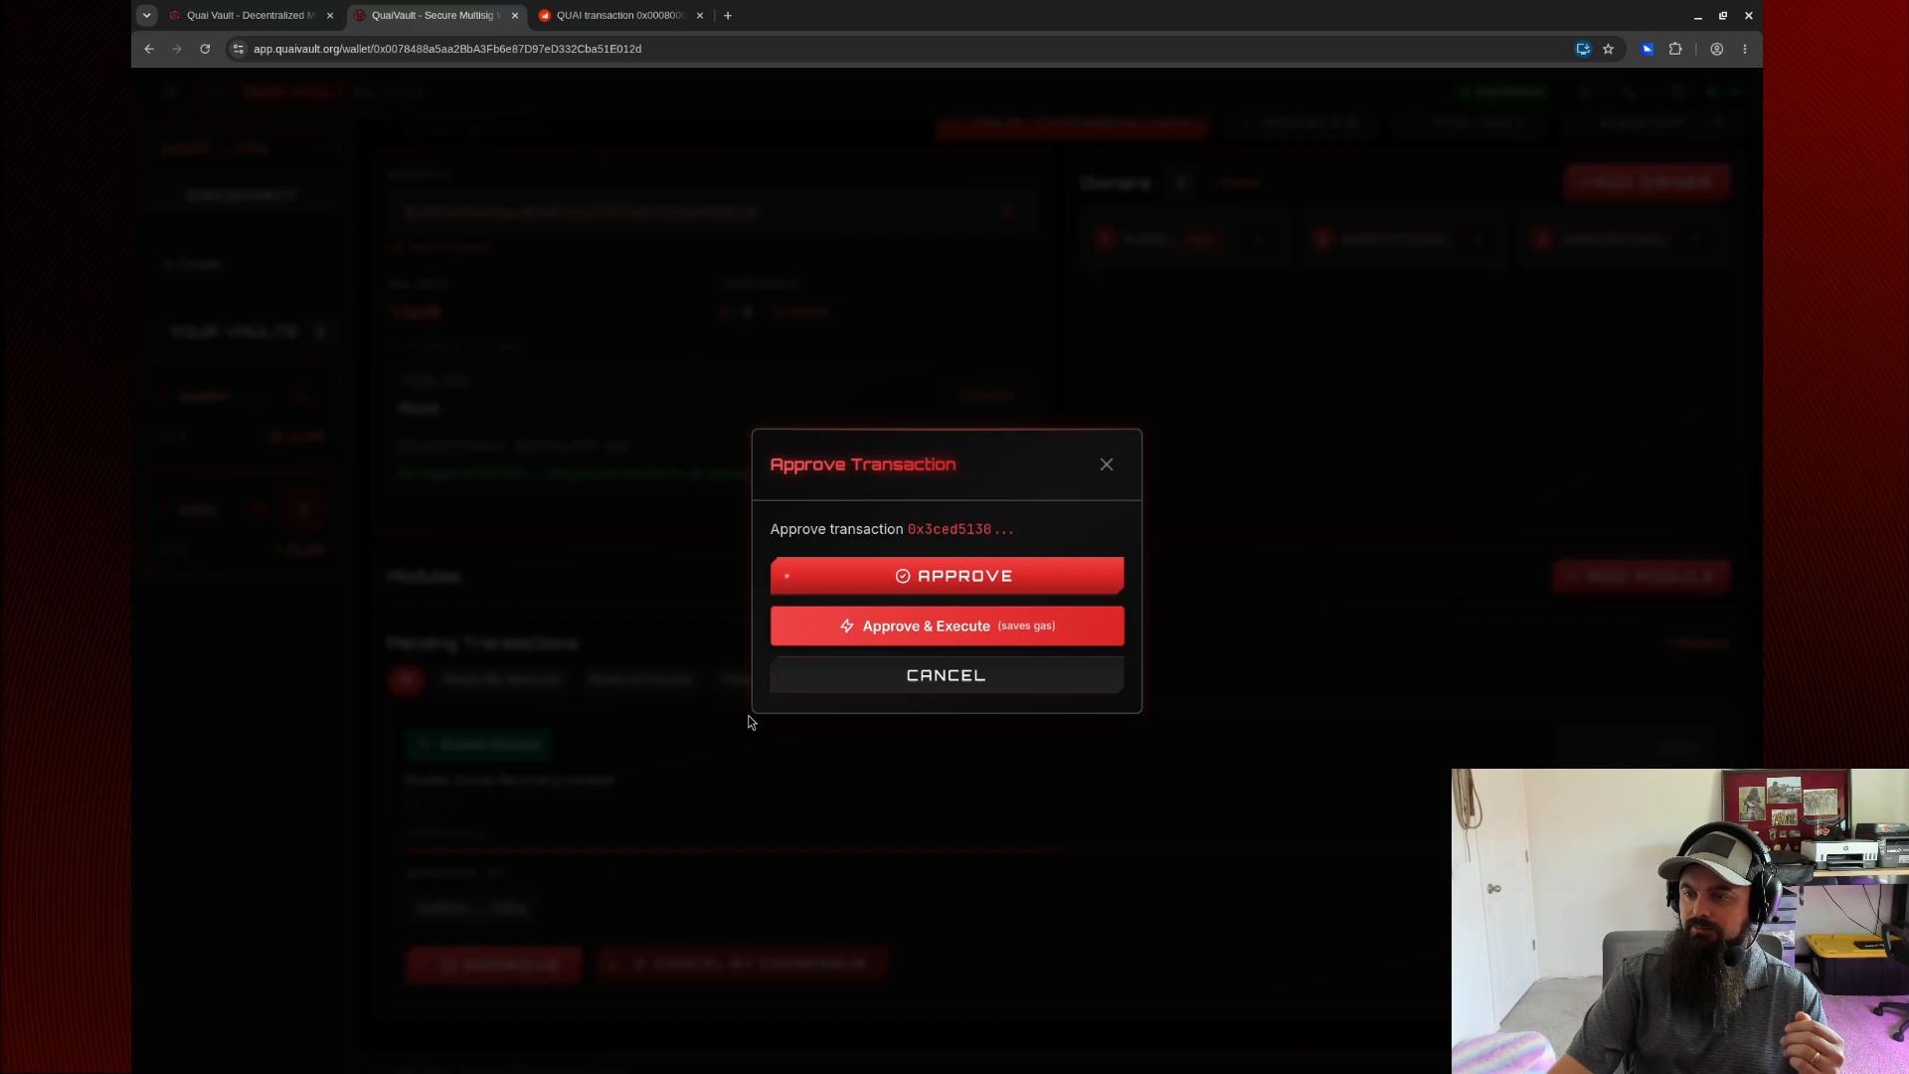
left_click(947, 625)
key("super+Left")
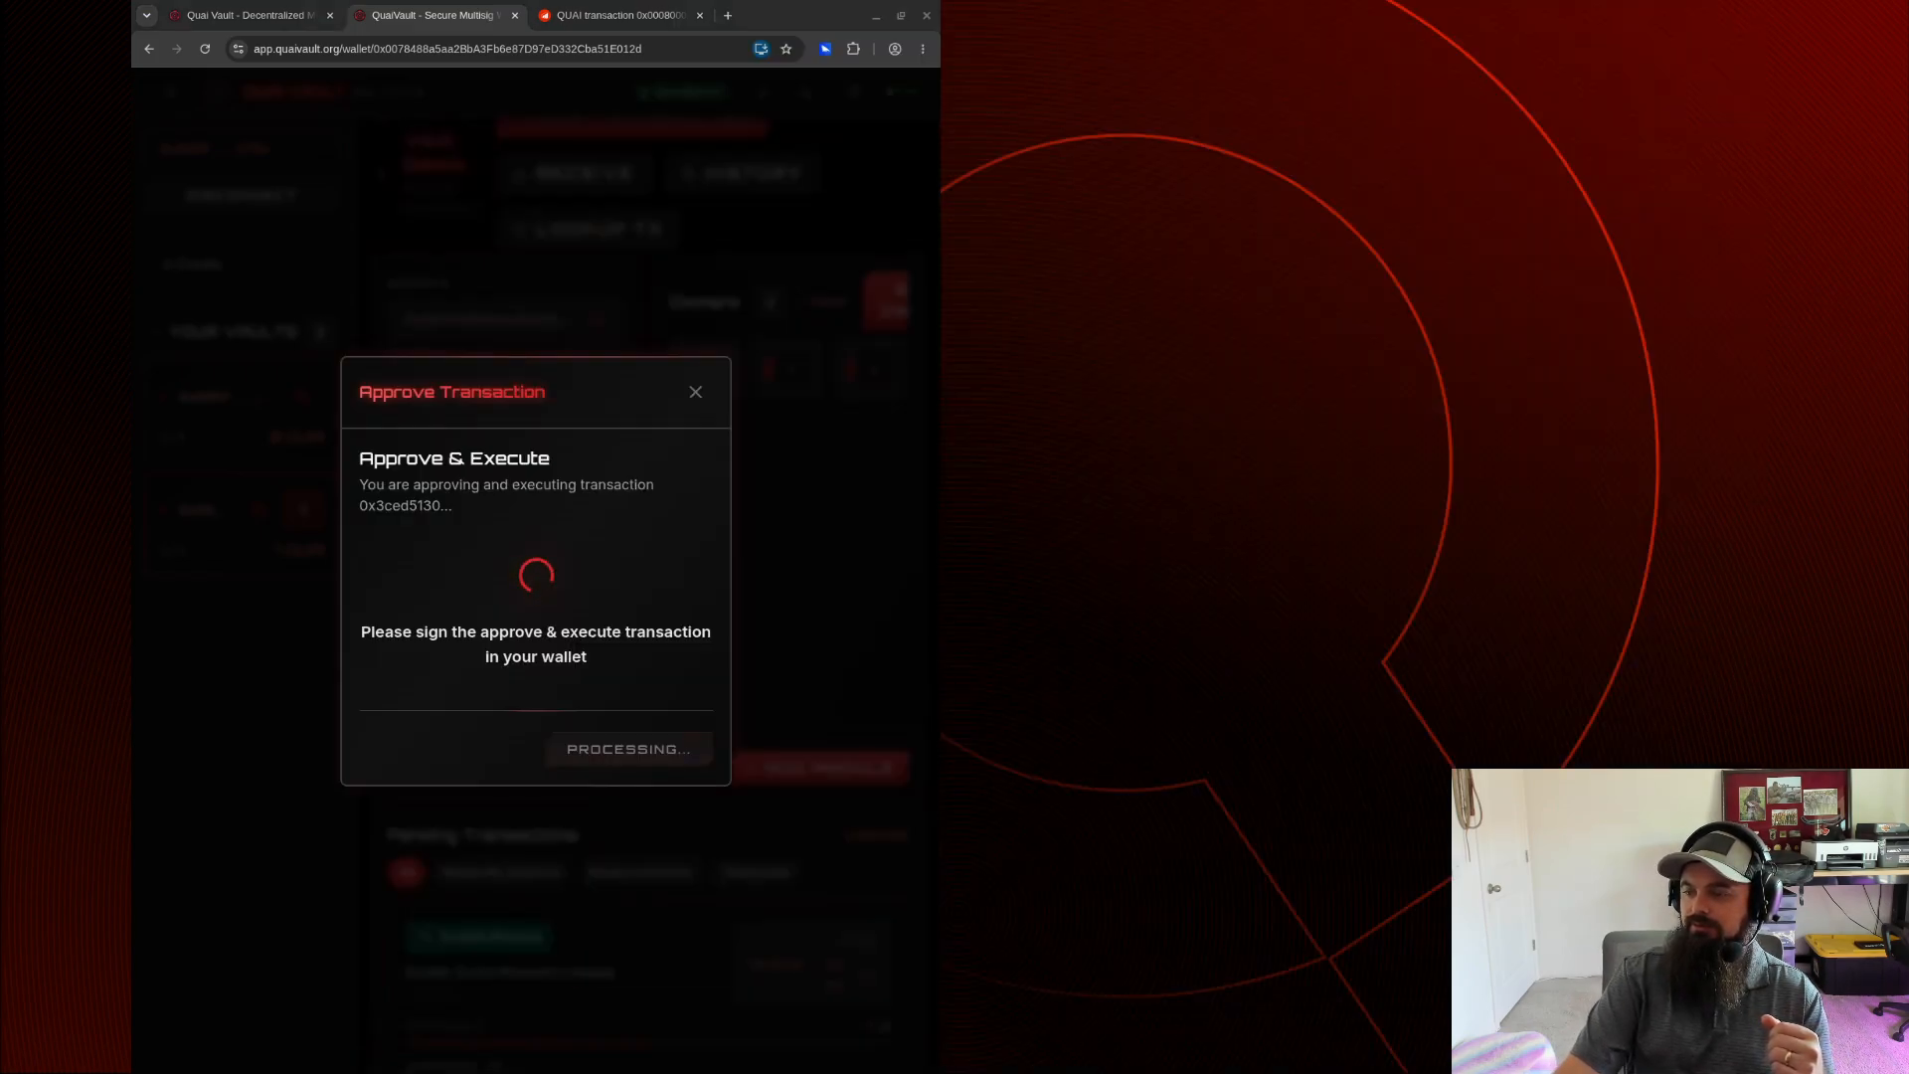
key("super+Up")
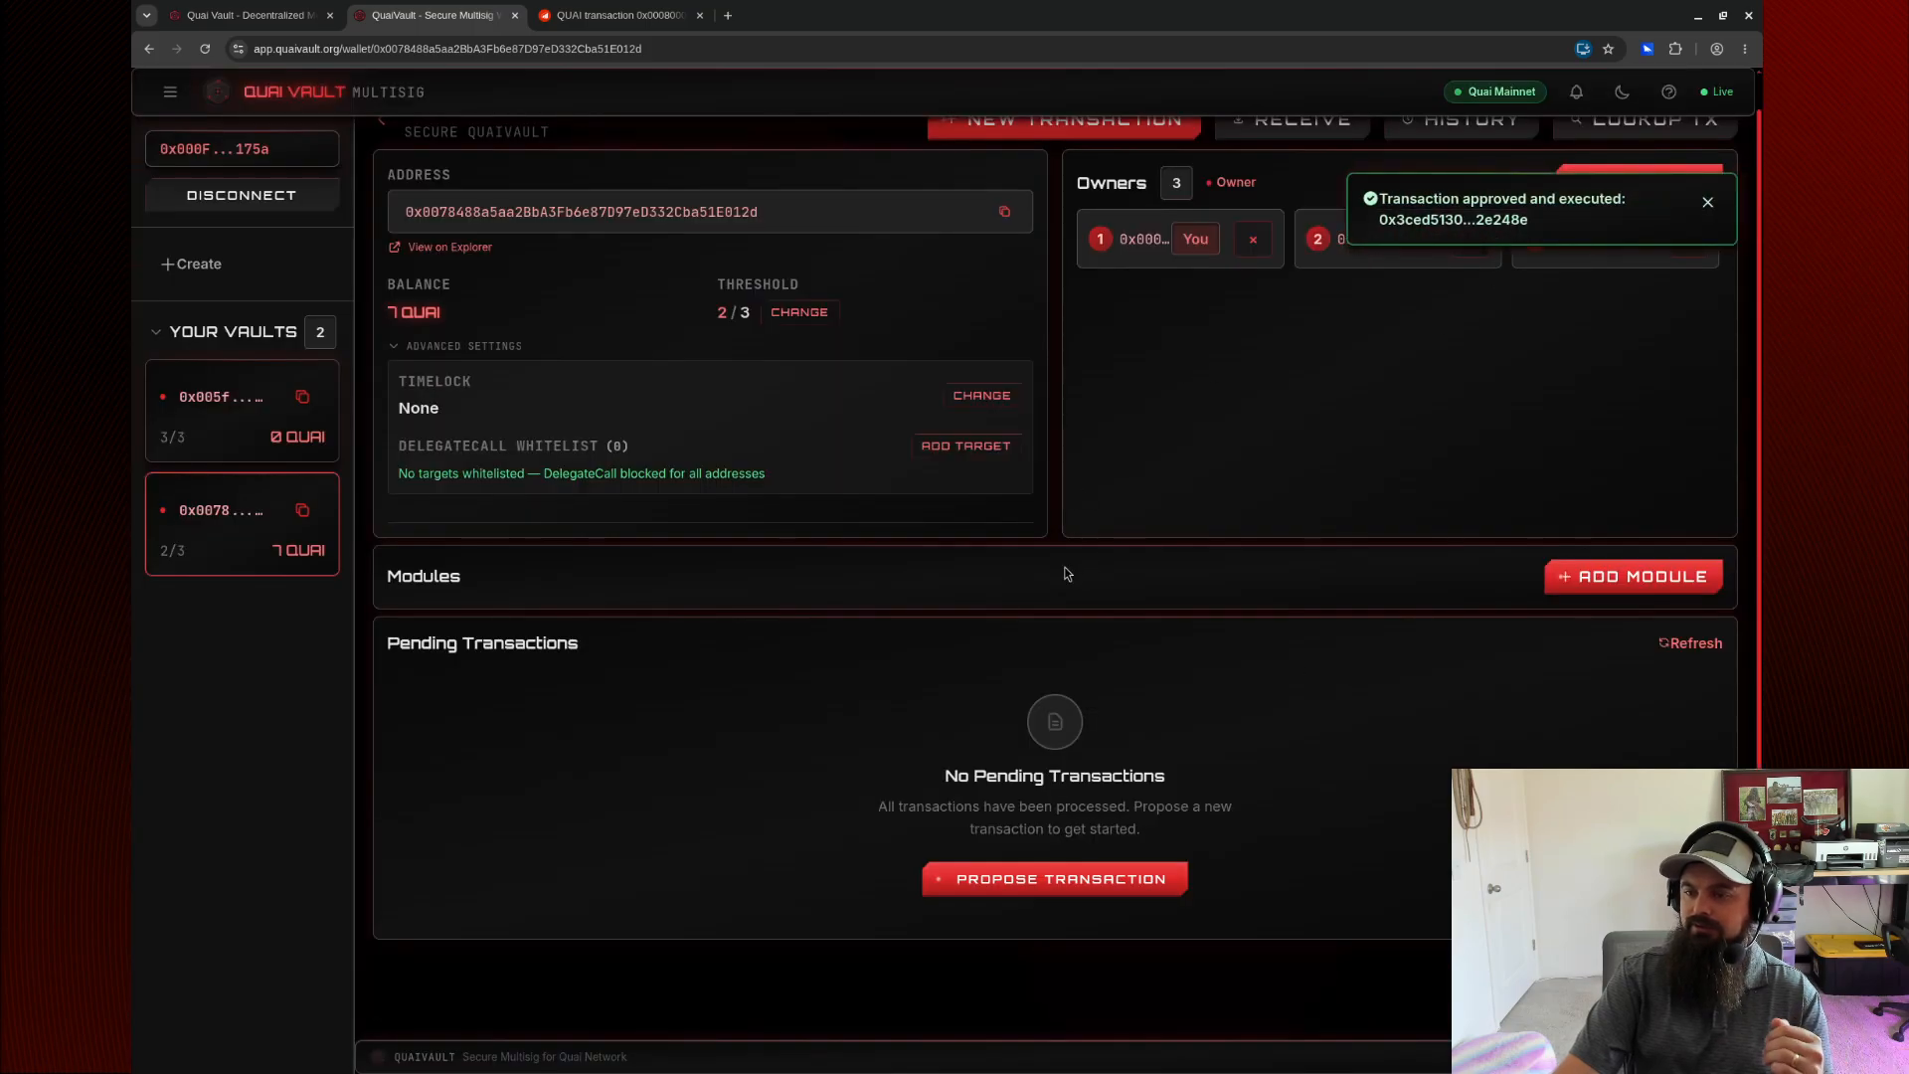
Dismiss the module notification and expand the vault's list of enabled modules.
scroll(1066, 574, "up", 1)
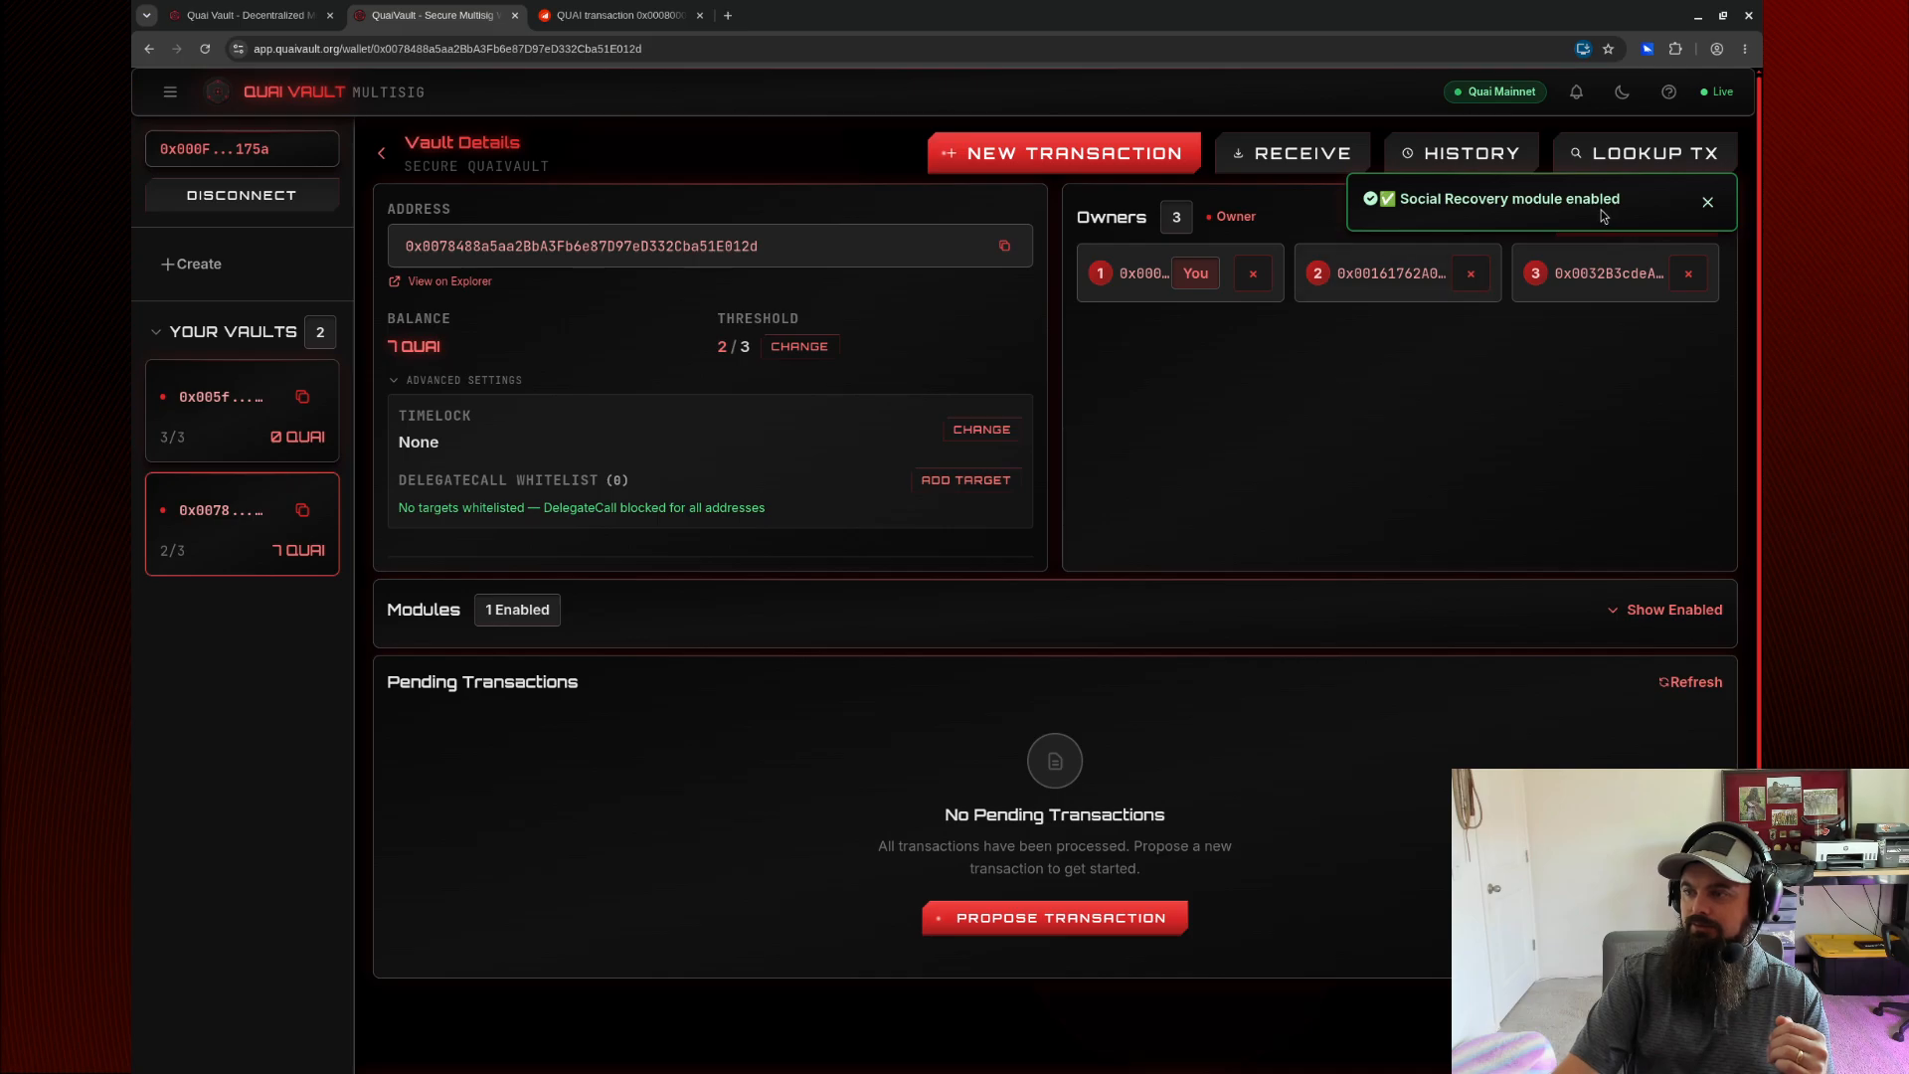
left_click(1708, 205)
left_click(1669, 610)
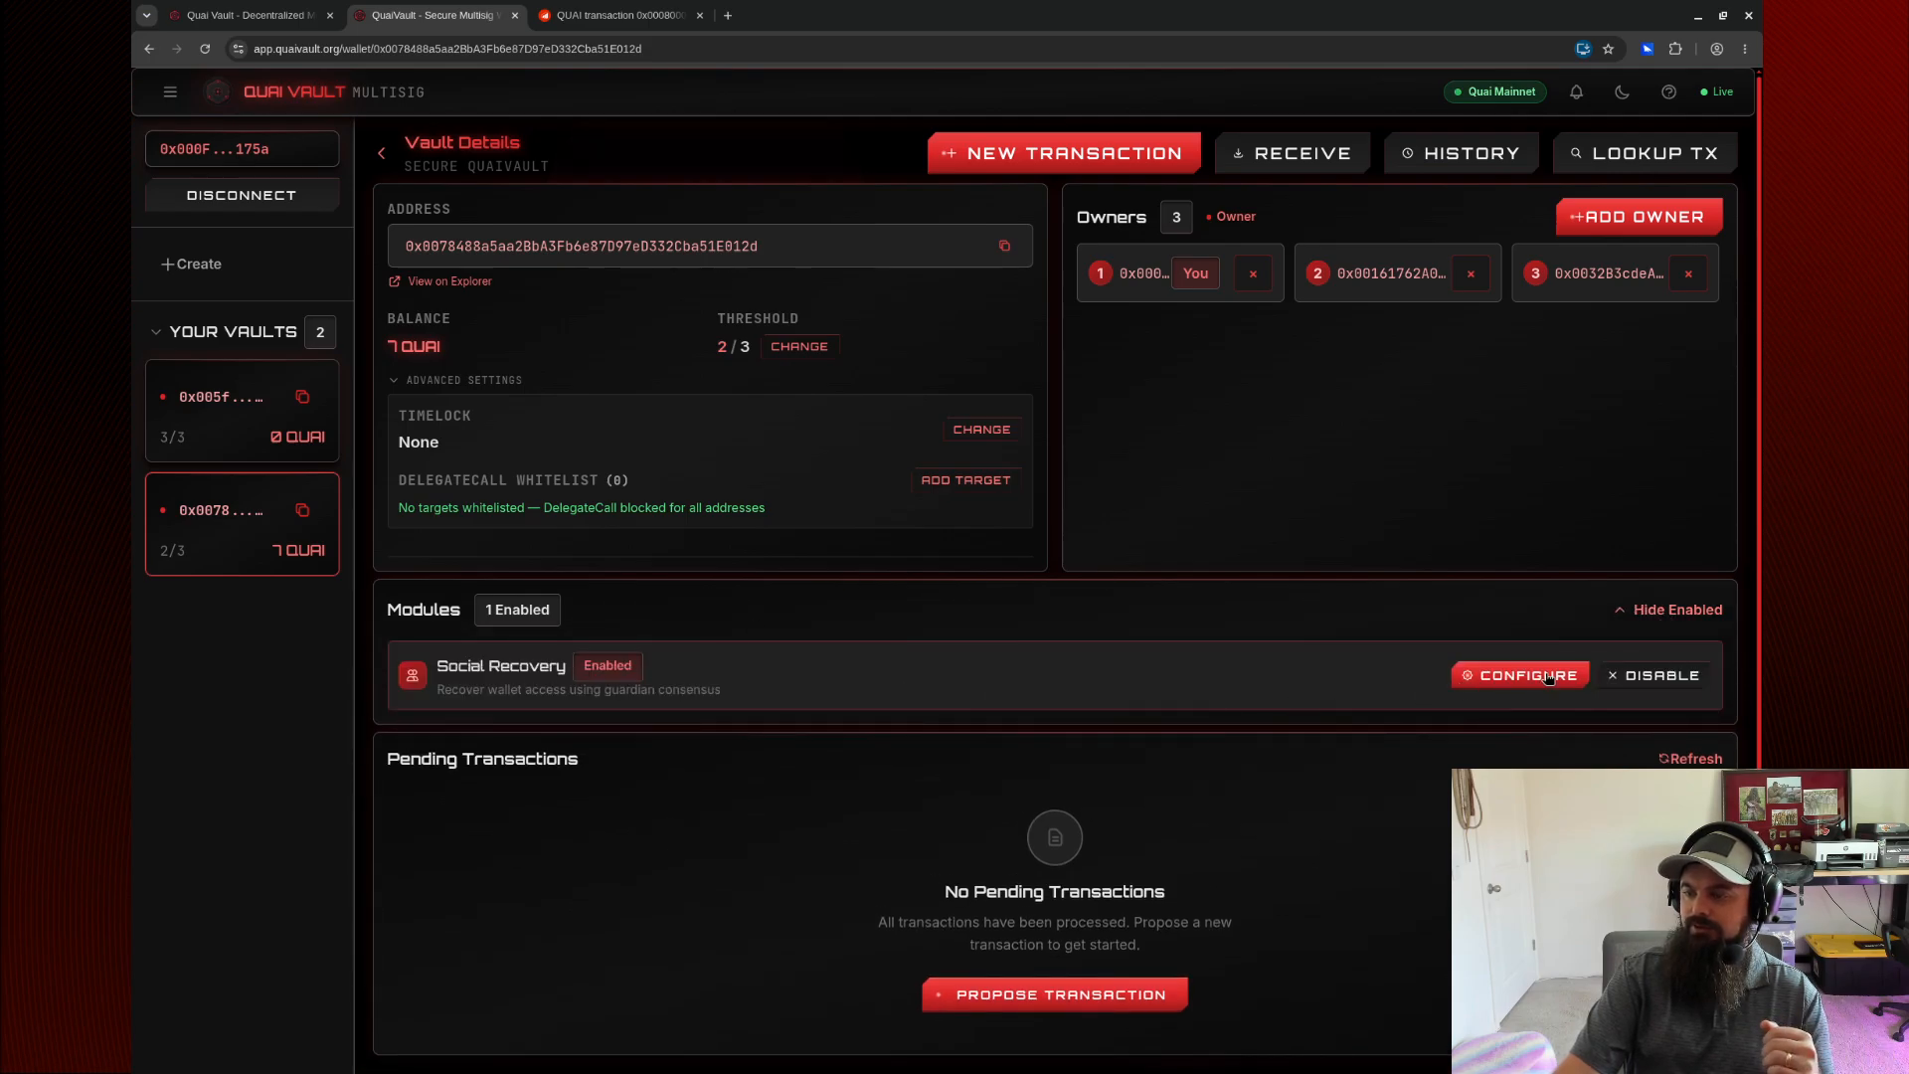
Open the Social Recovery module's configuration and read the notes on multisig approval and how social recovery works.
left_click(1516, 686)
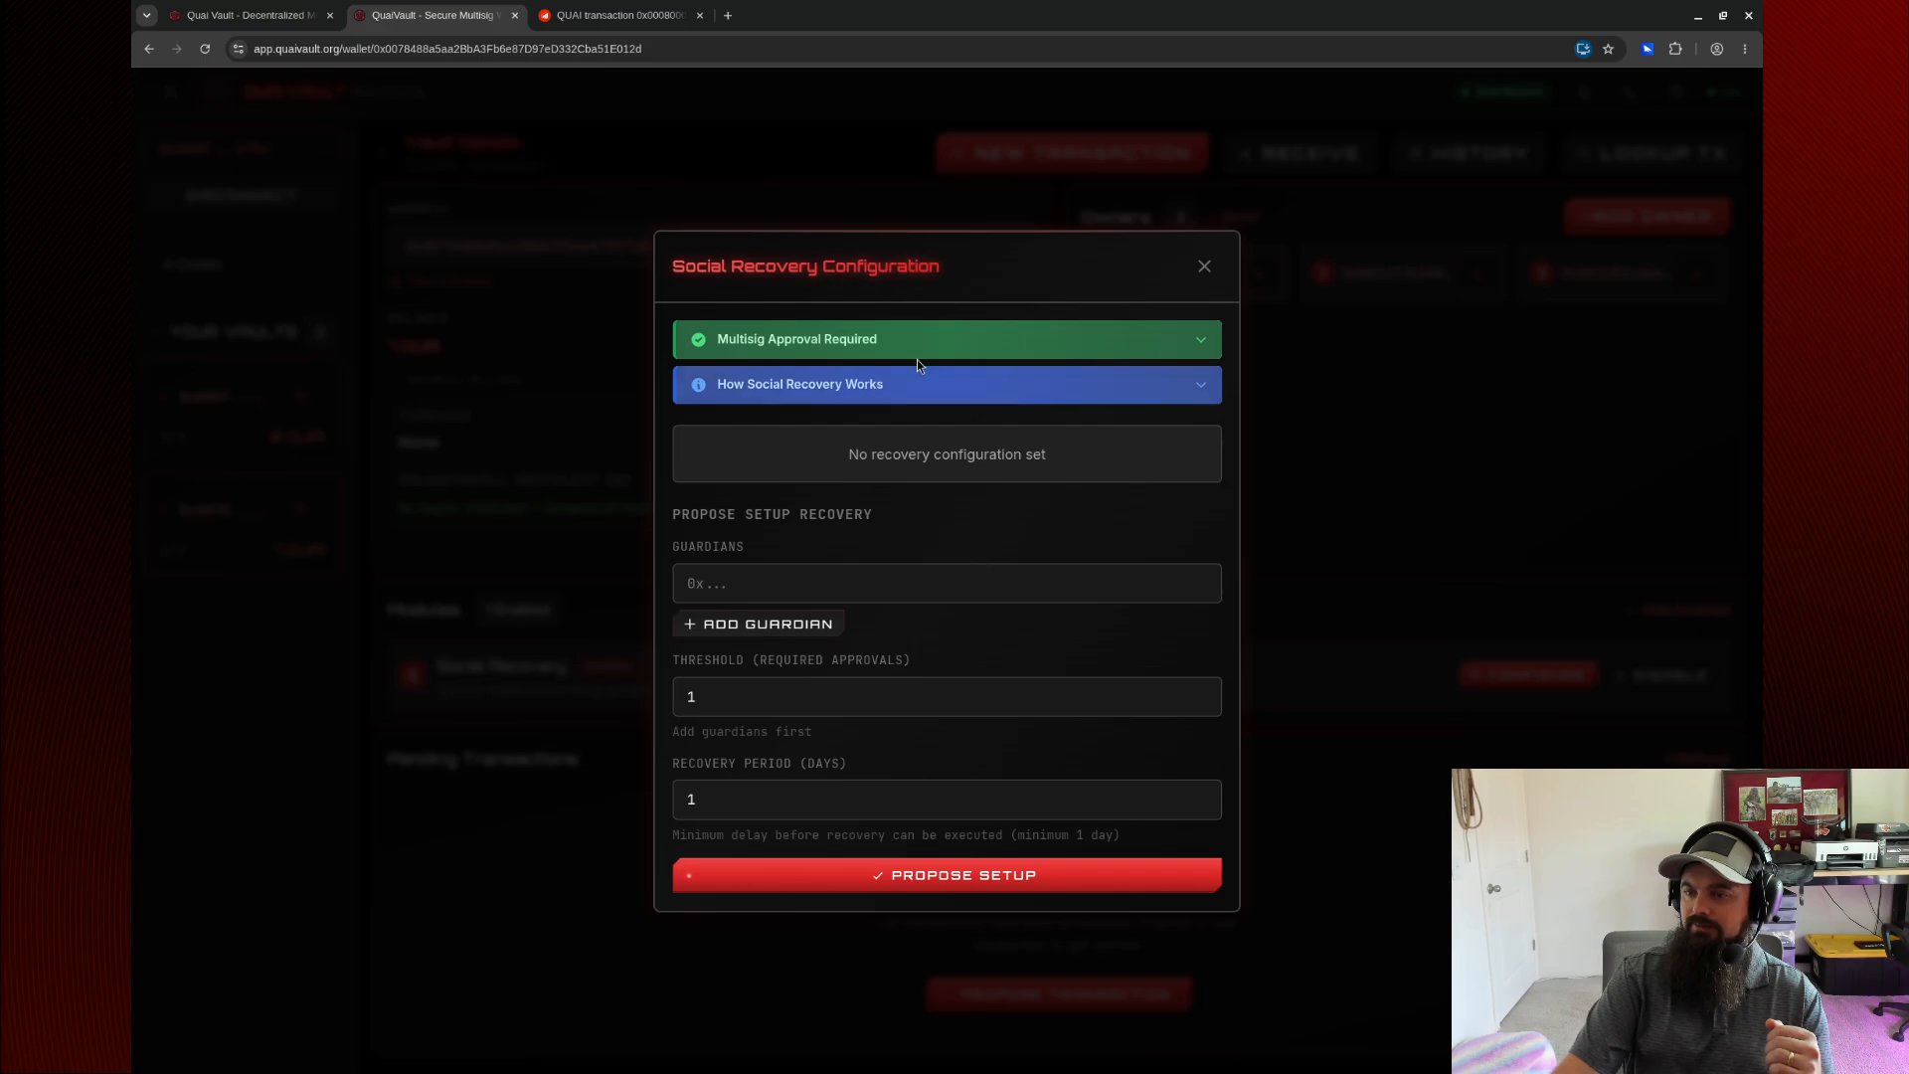
left_click(872, 343)
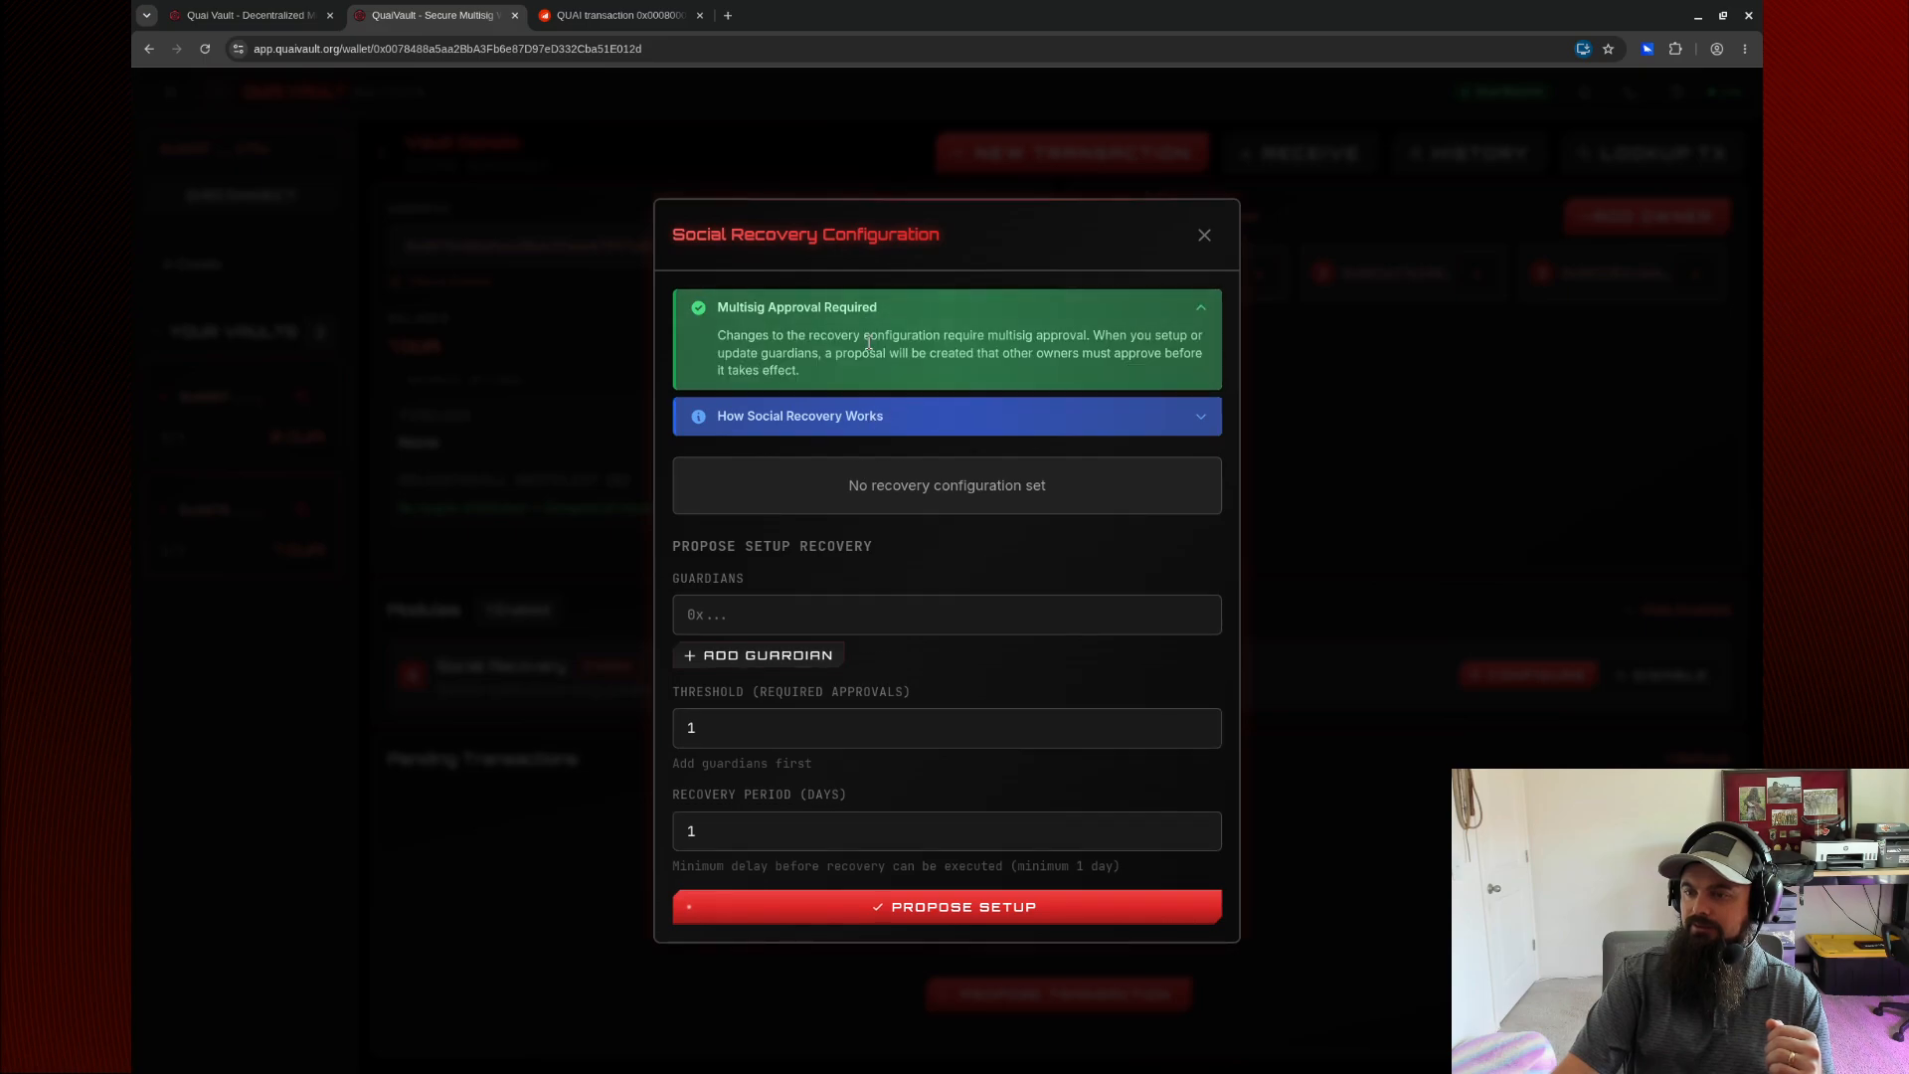
left_click(1171, 314)
left_click(999, 398)
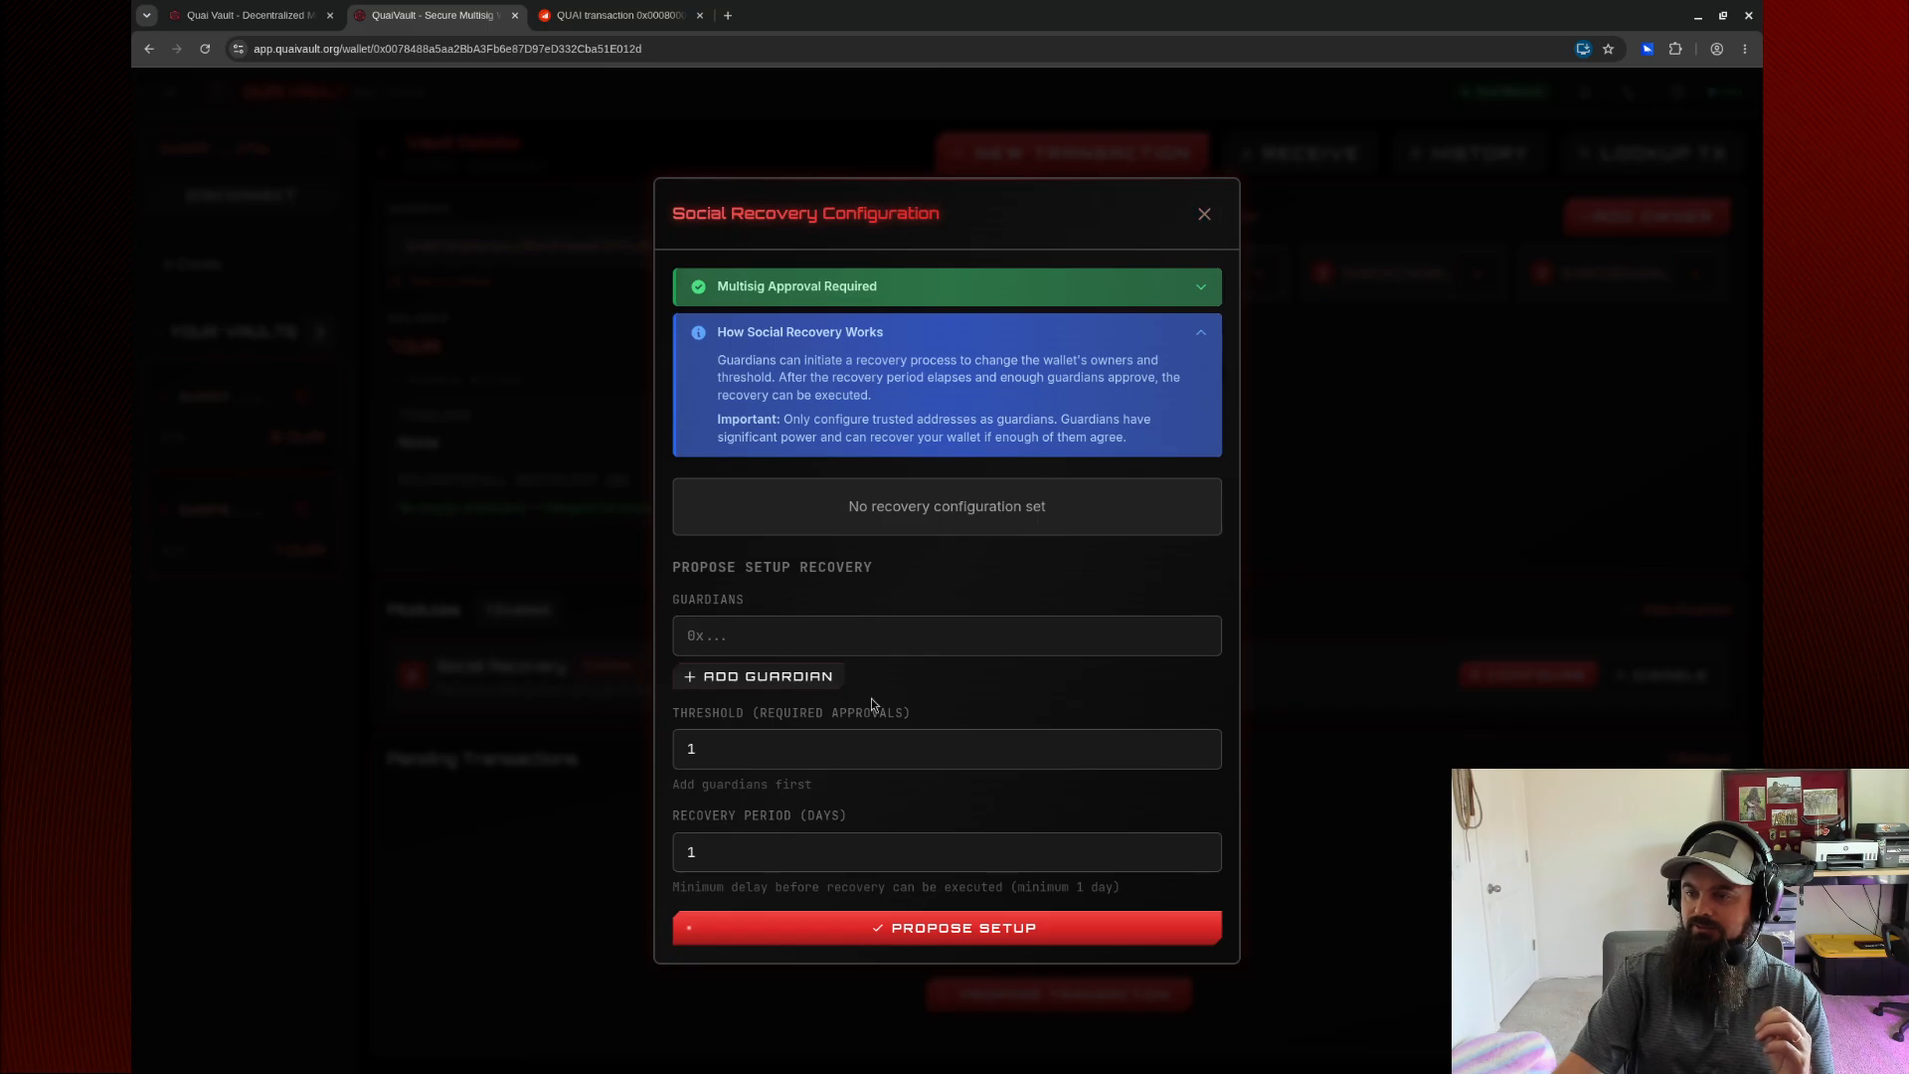
Examine the guardian, approval threshold and recovery period fields, then close the Social Recovery configuration without proposing a setup.
left_click(757, 636)
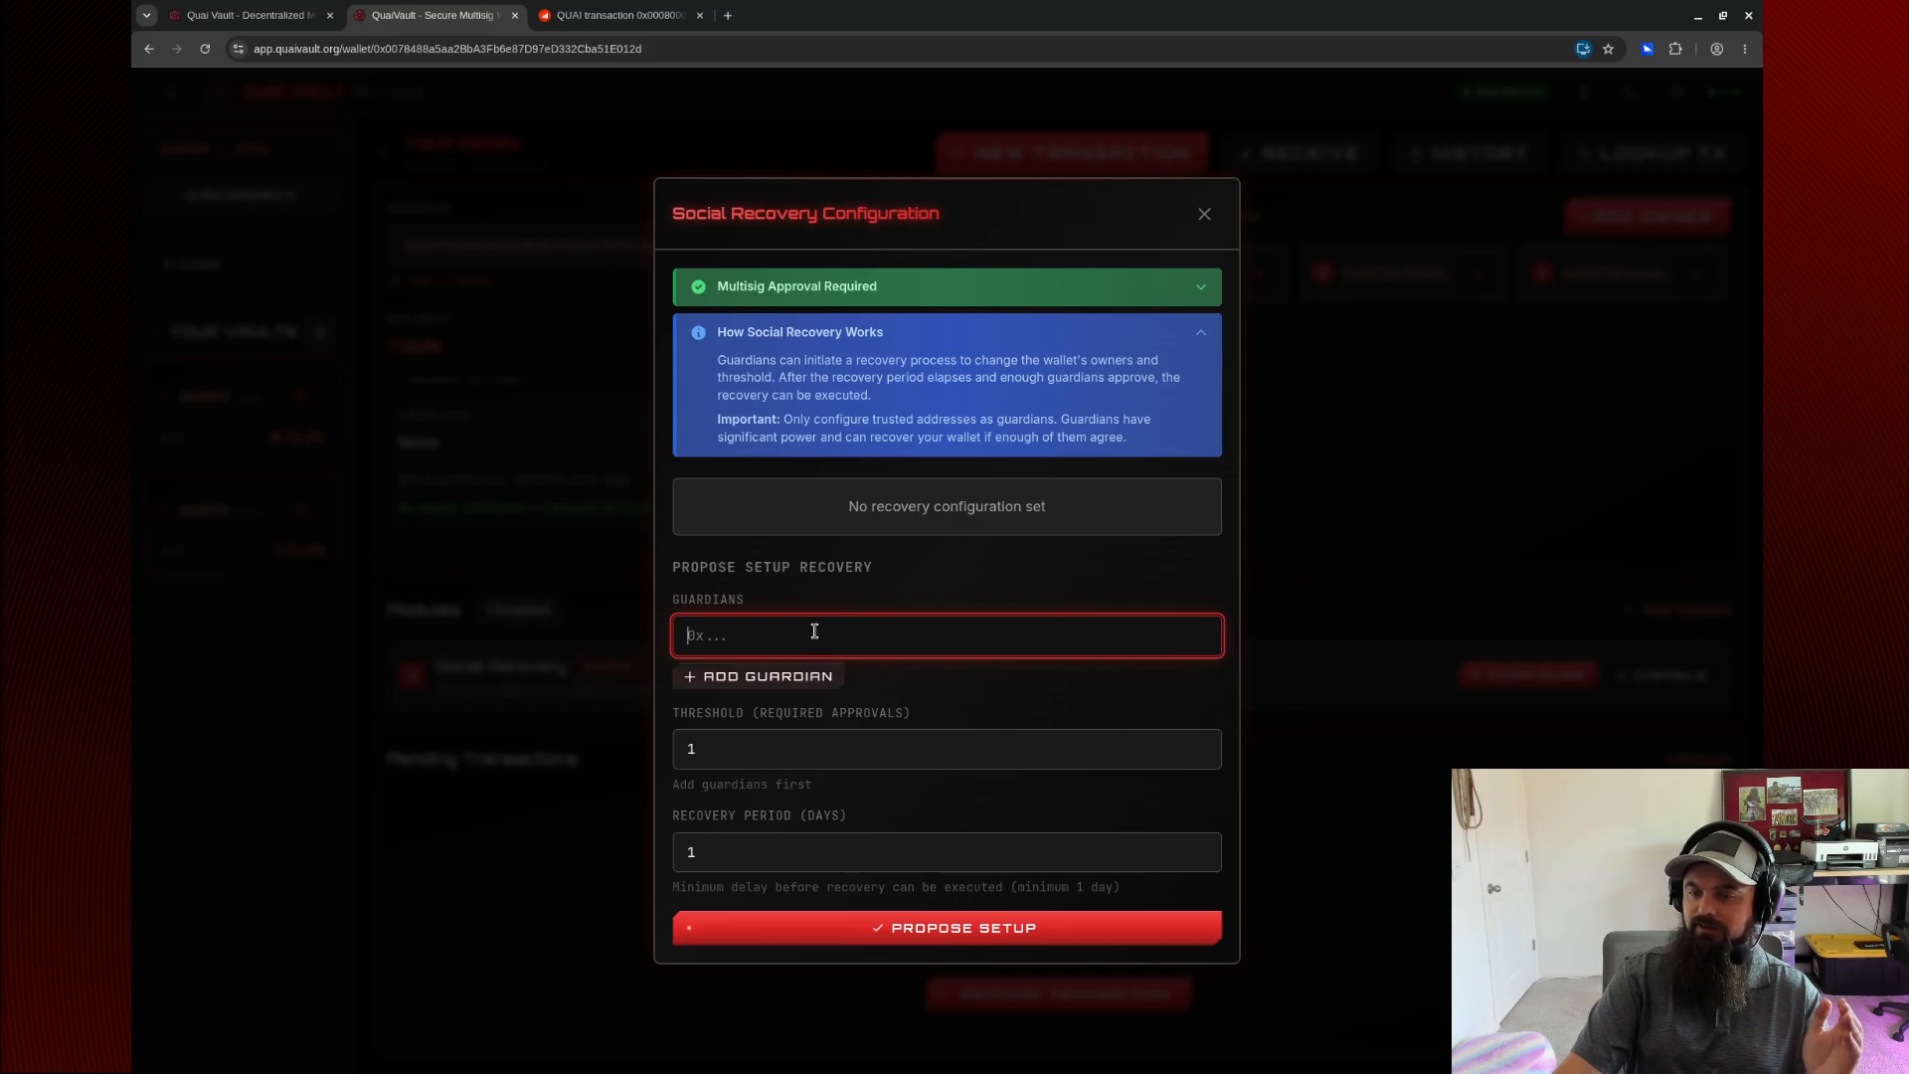
left_click(742, 755)
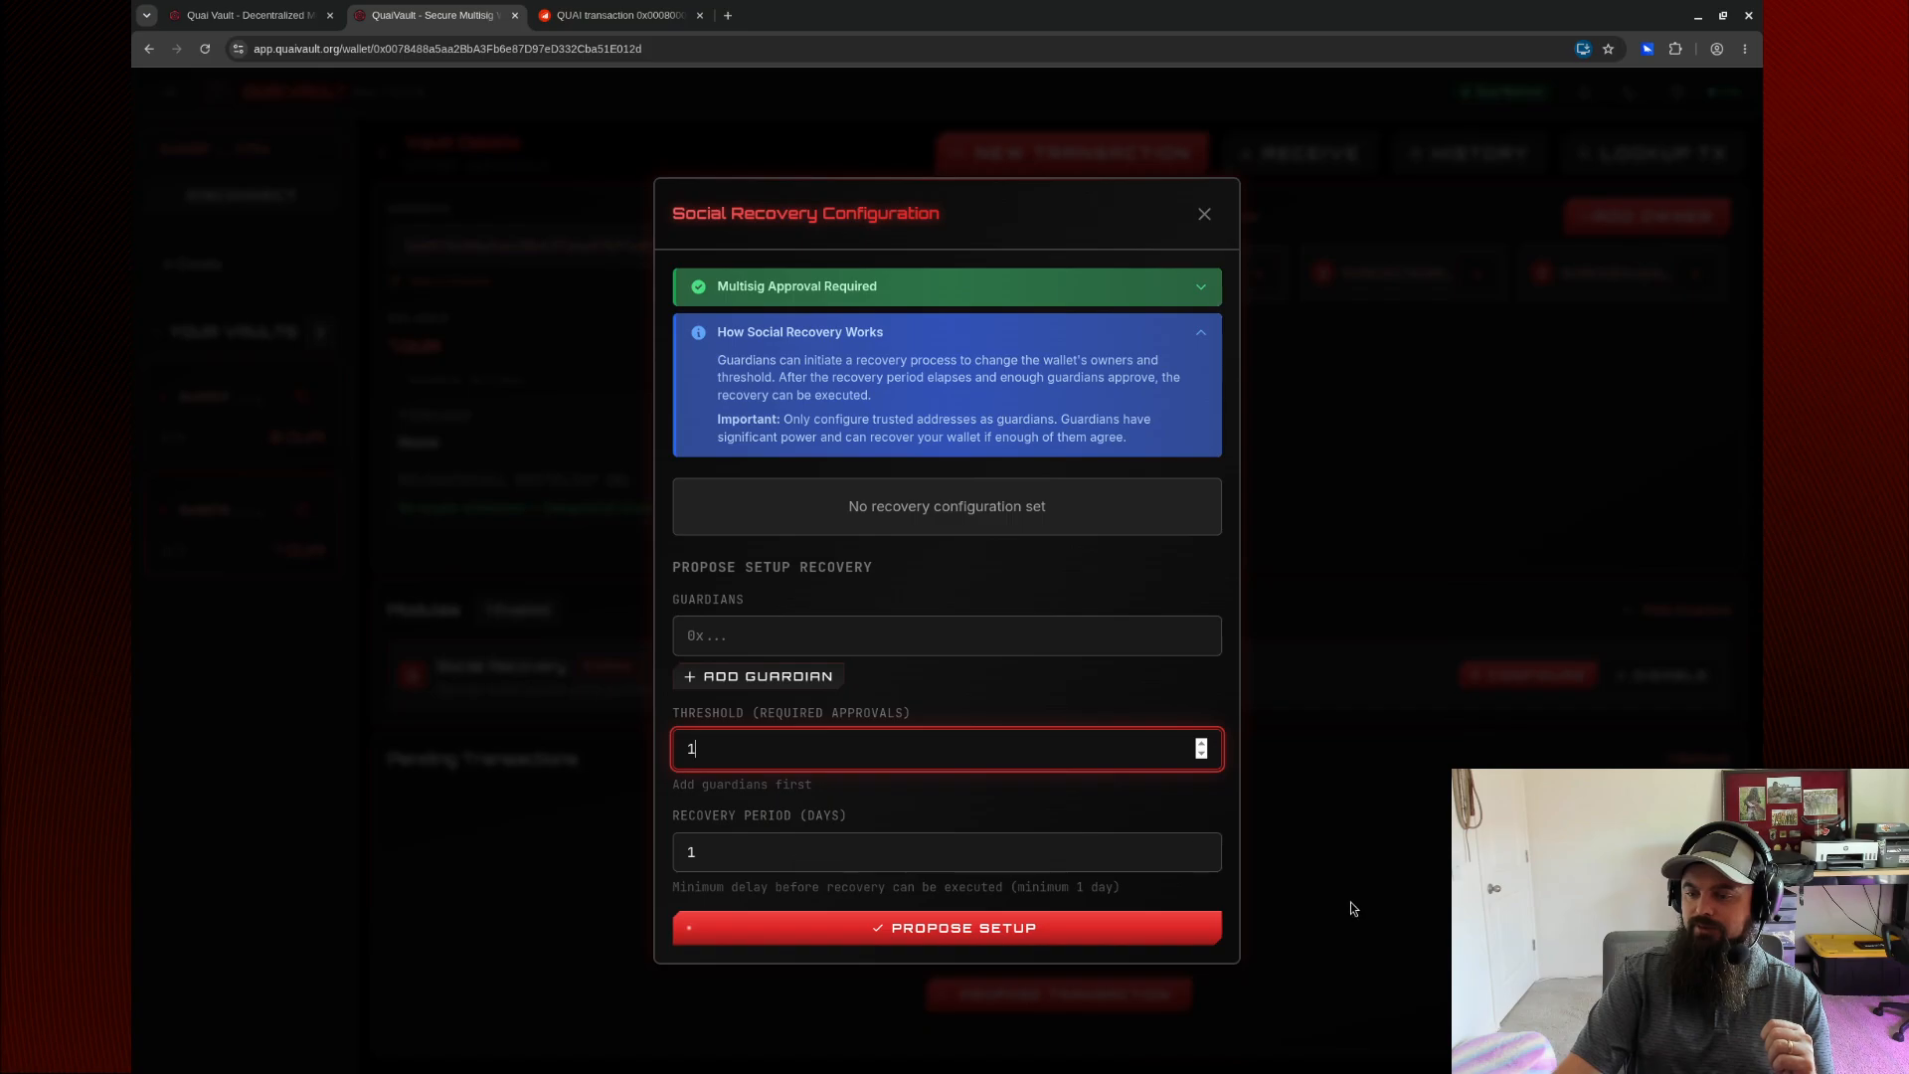
left_click(805, 855)
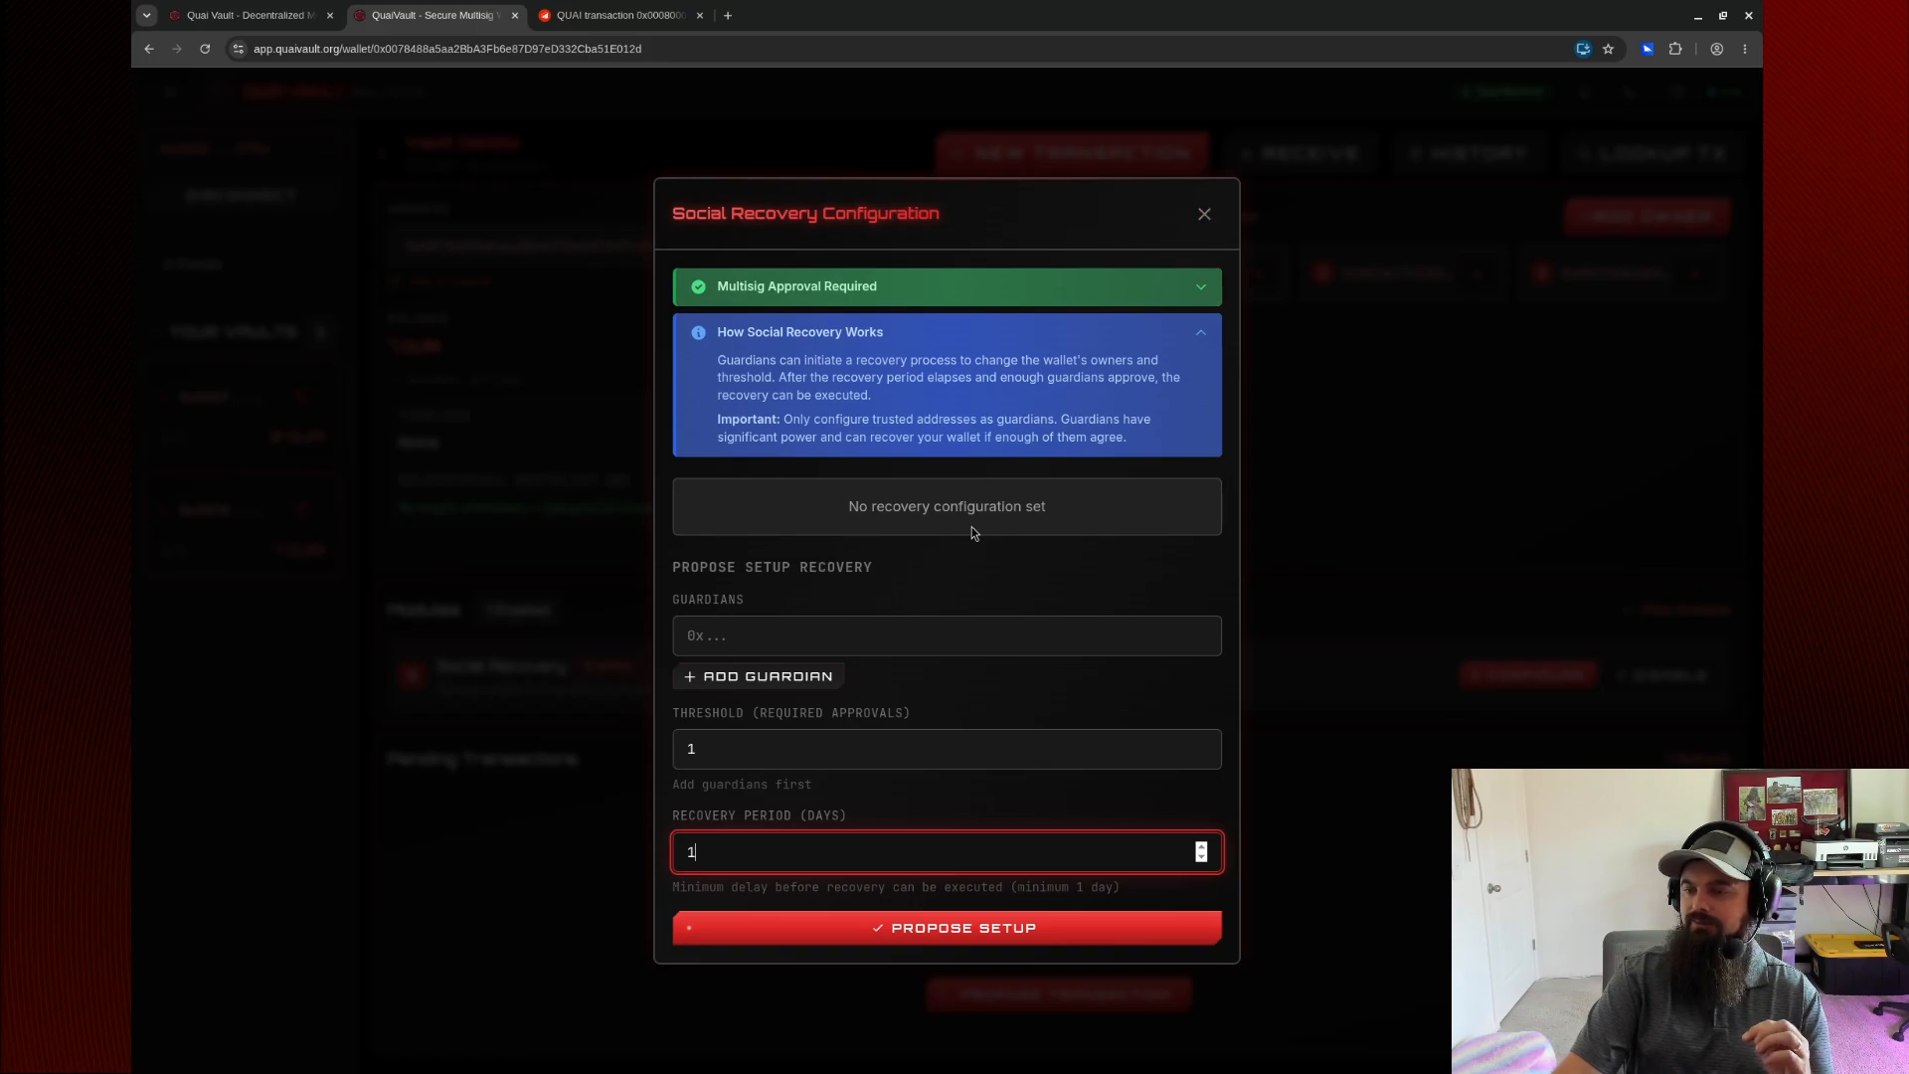
left_click(1203, 216)
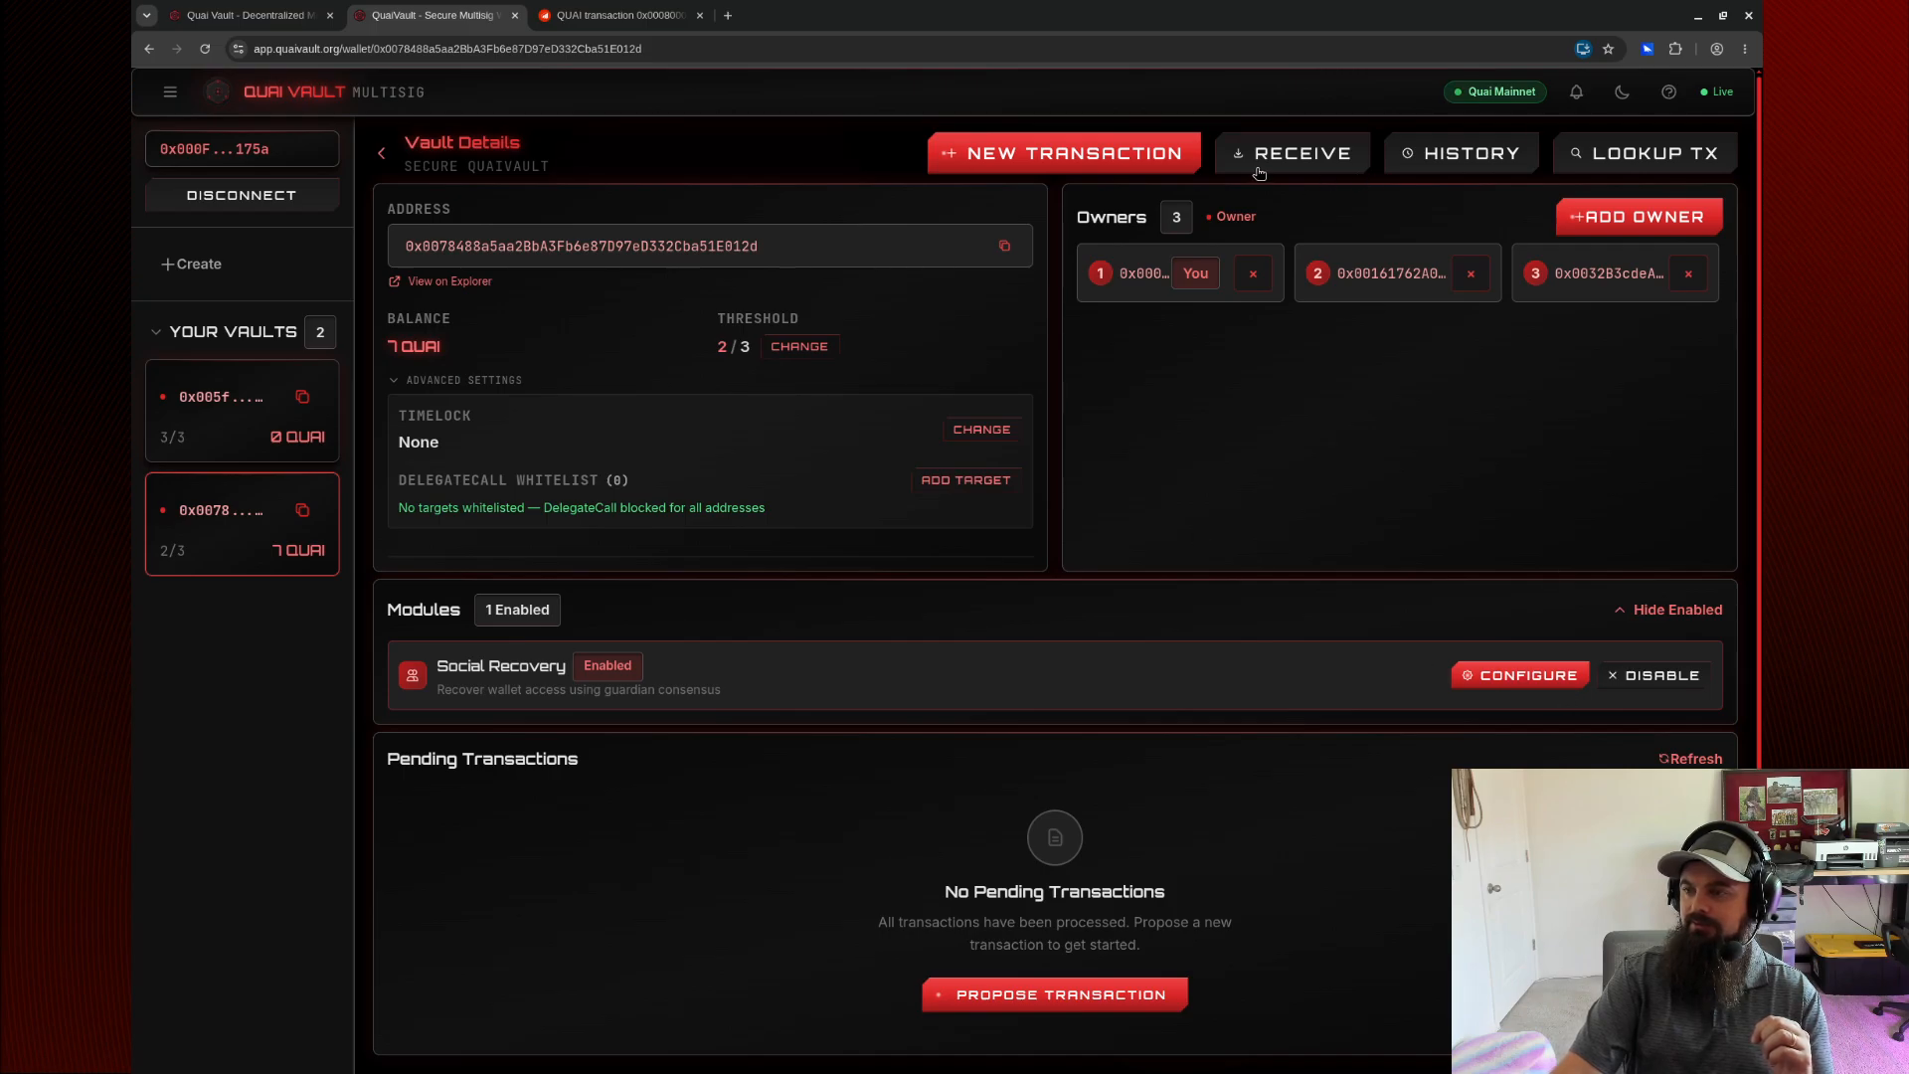
Start a new vault transaction and set its type to Contract Call.
left_click(1088, 151)
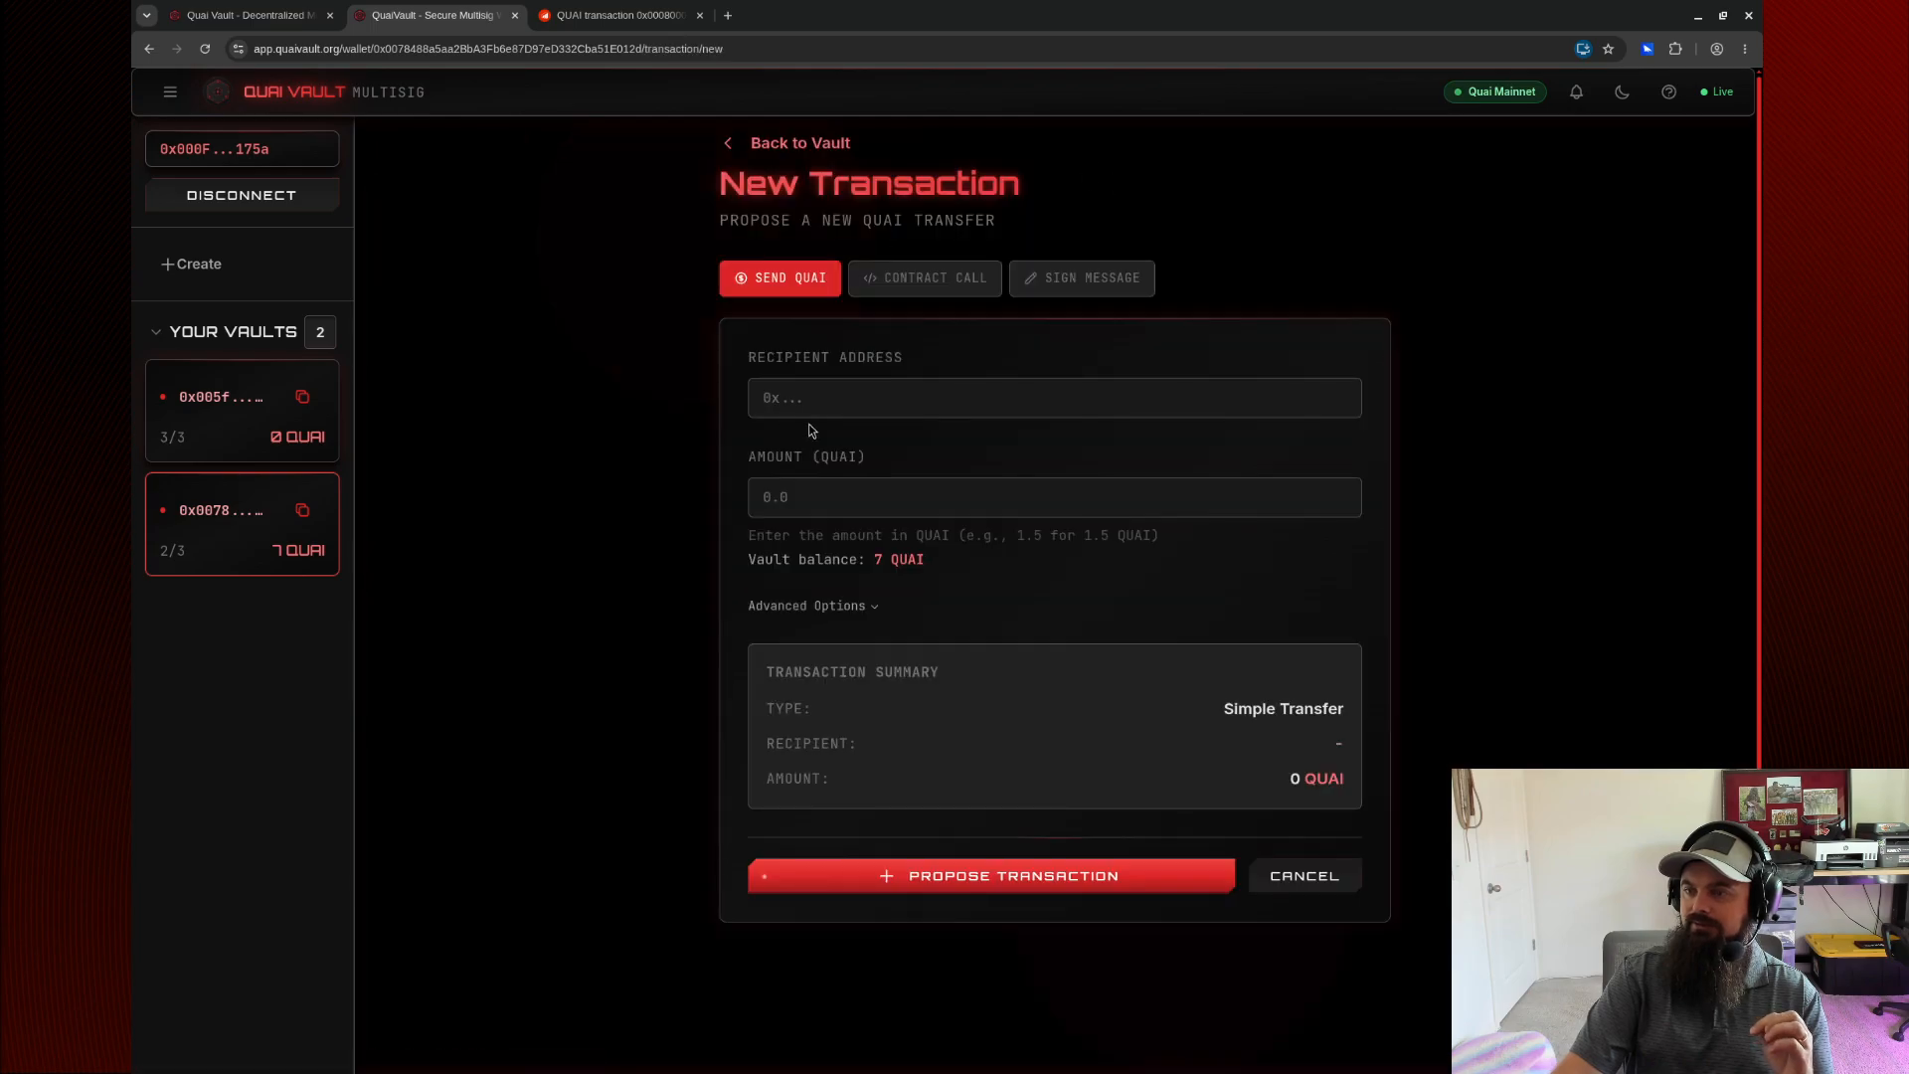
left_click(949, 285)
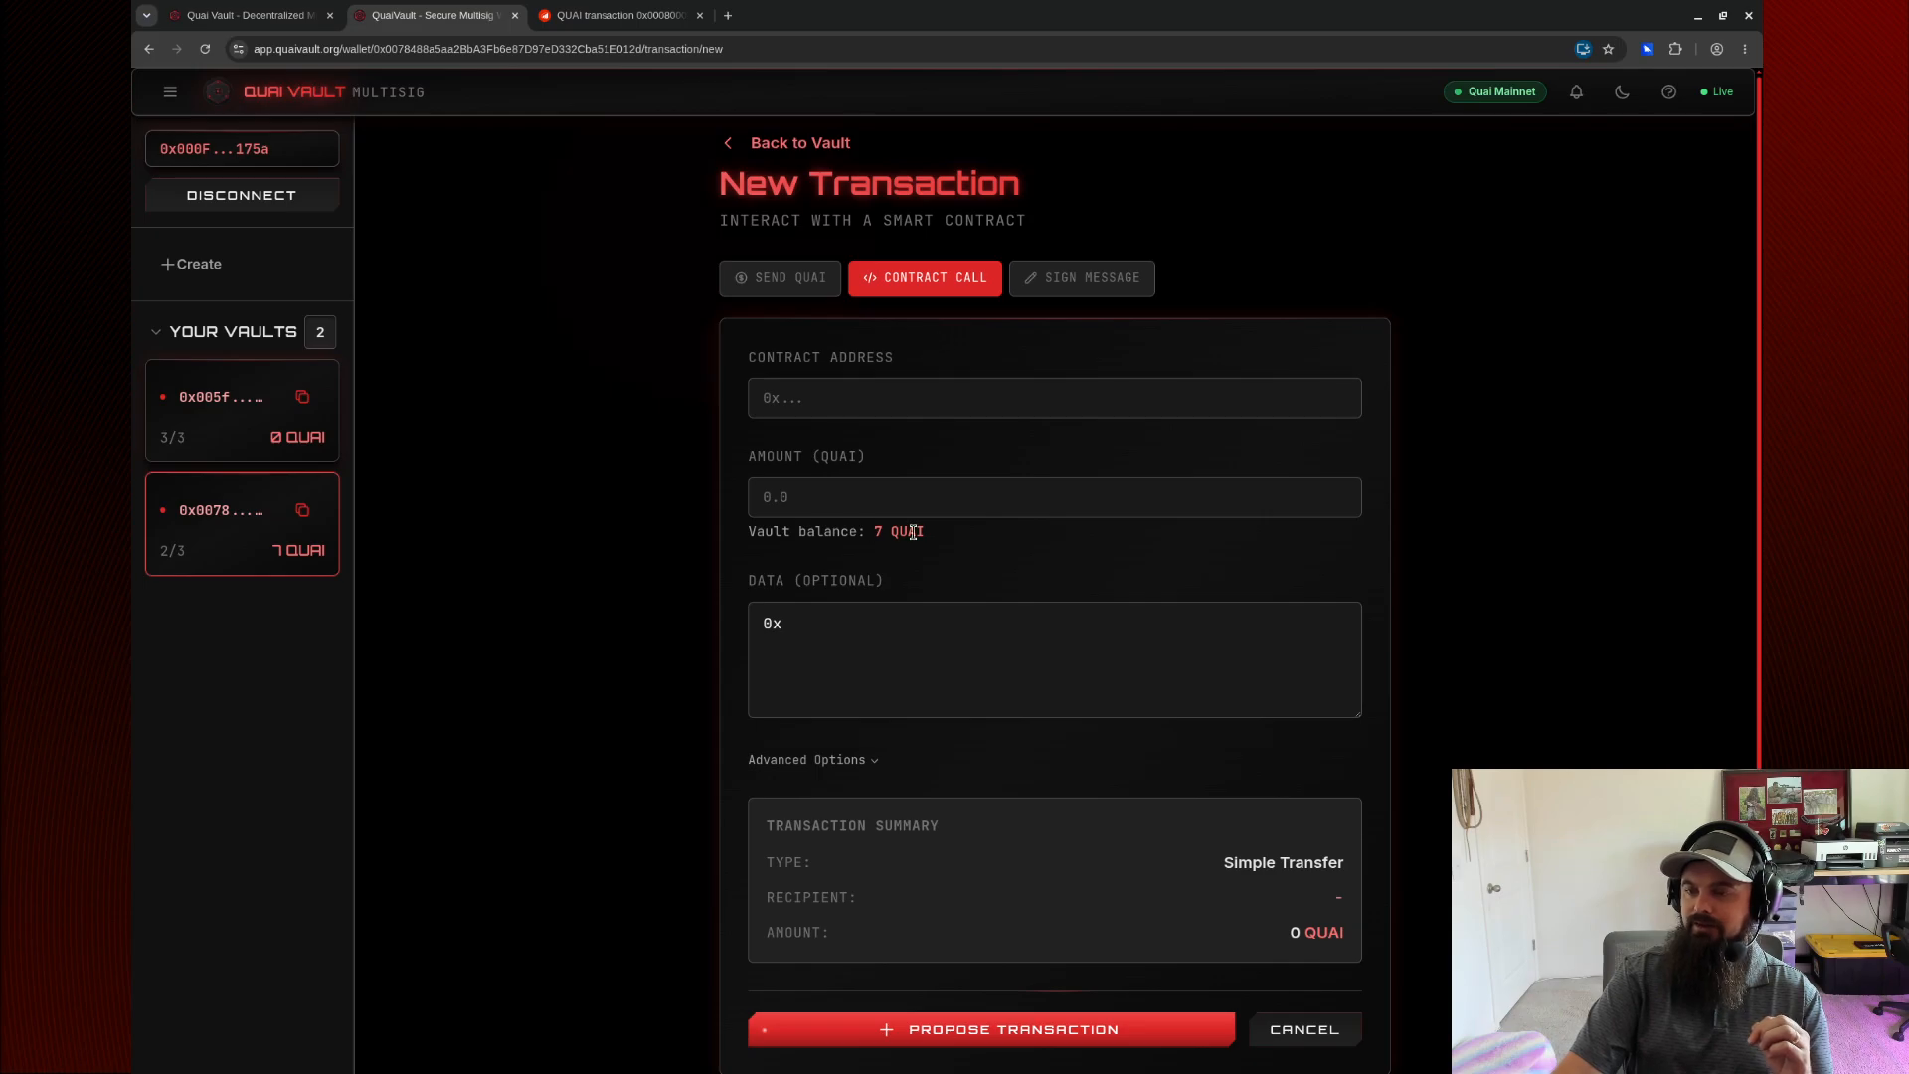
scroll(880, 502, "down", 1)
scroll(746, 574, "up", 1)
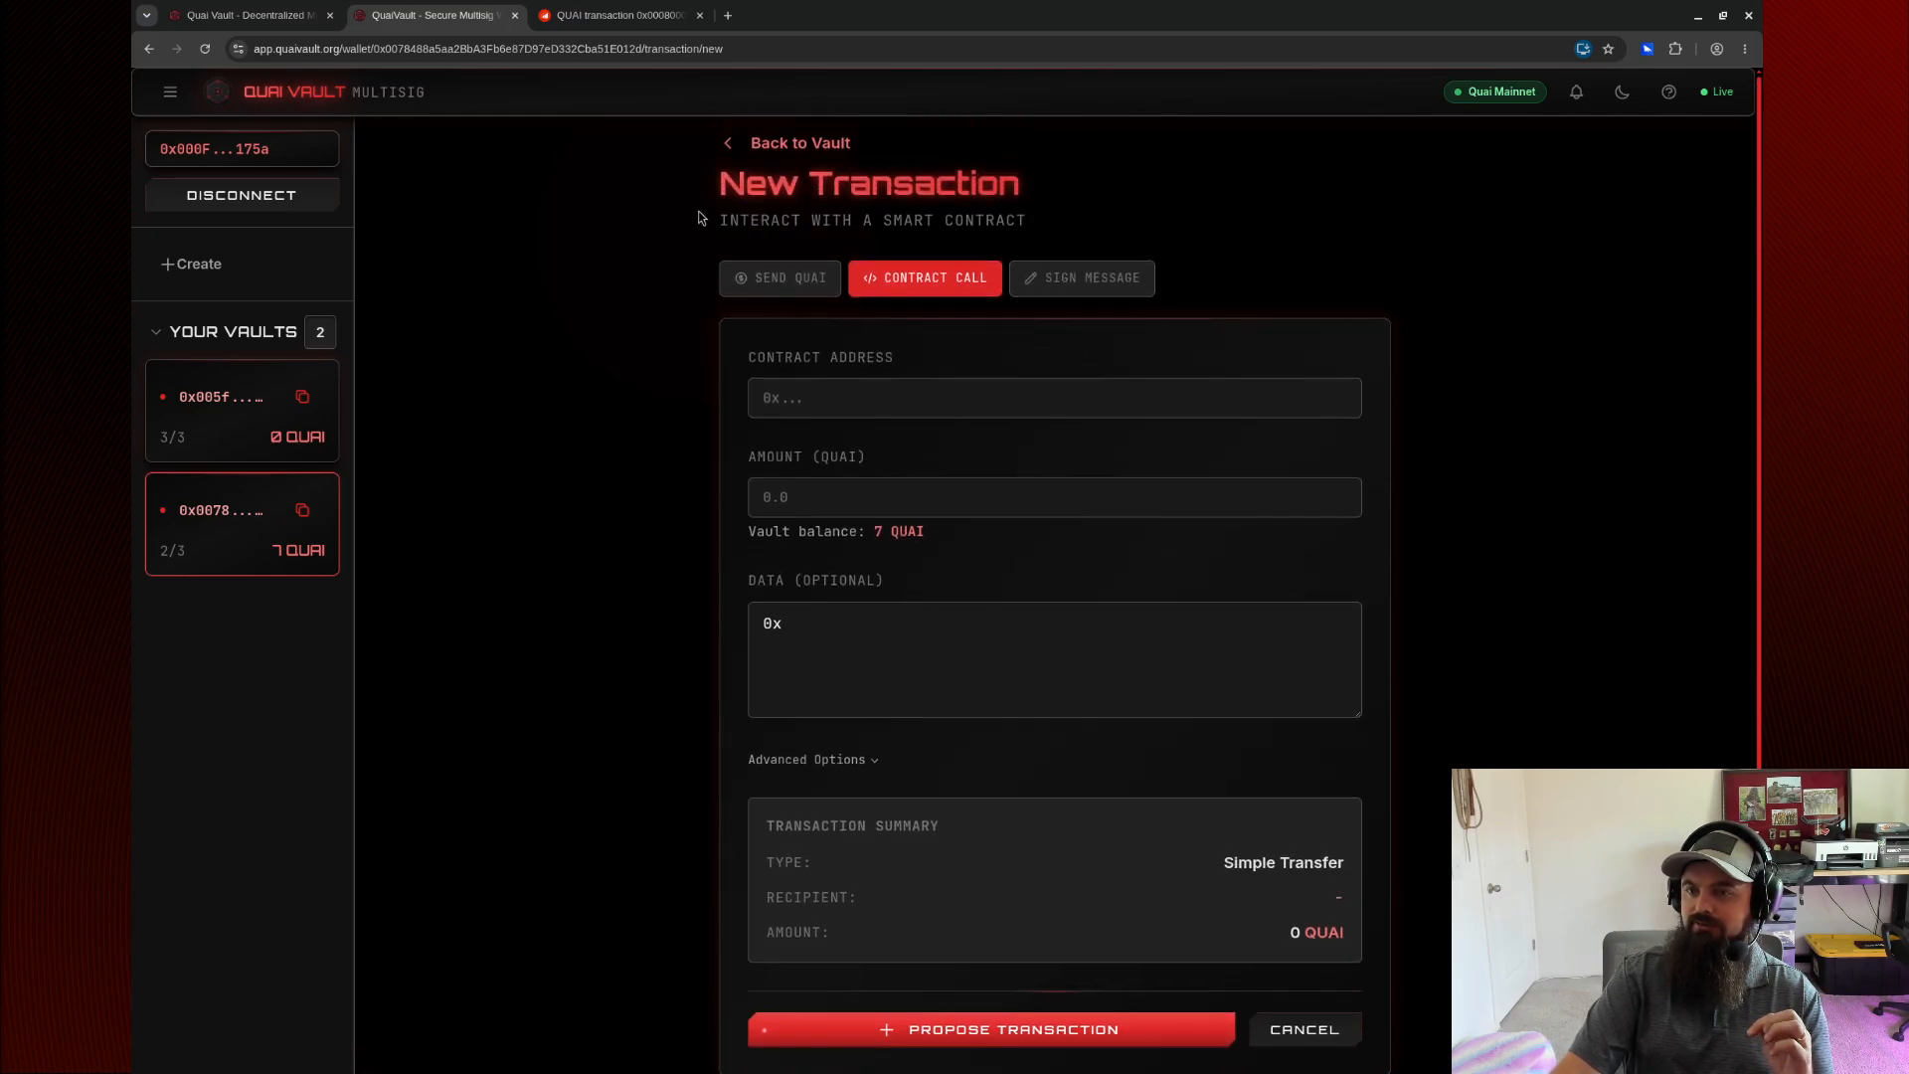
Open themojis.com in a new browser tab and copy The Mojis NFT collection's contract address.
left_click(729, 17)
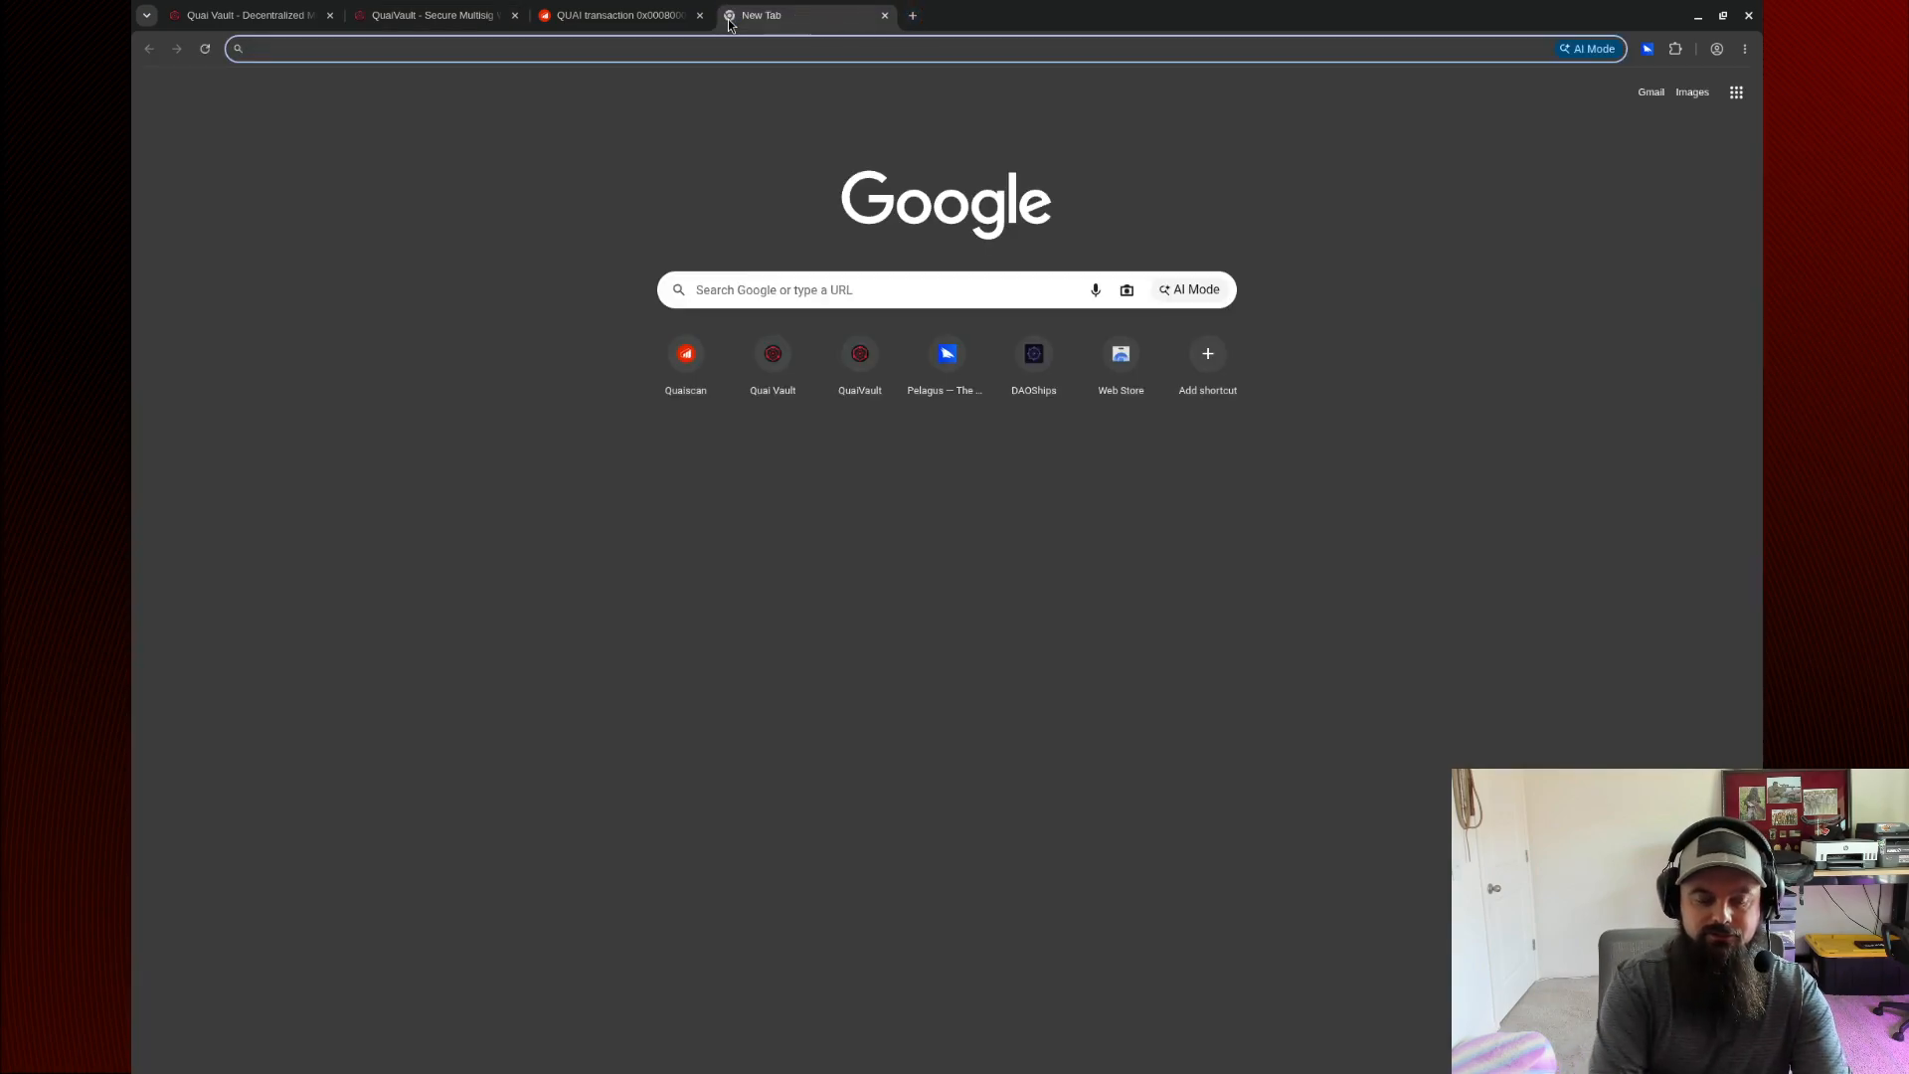
type("themojis.com")
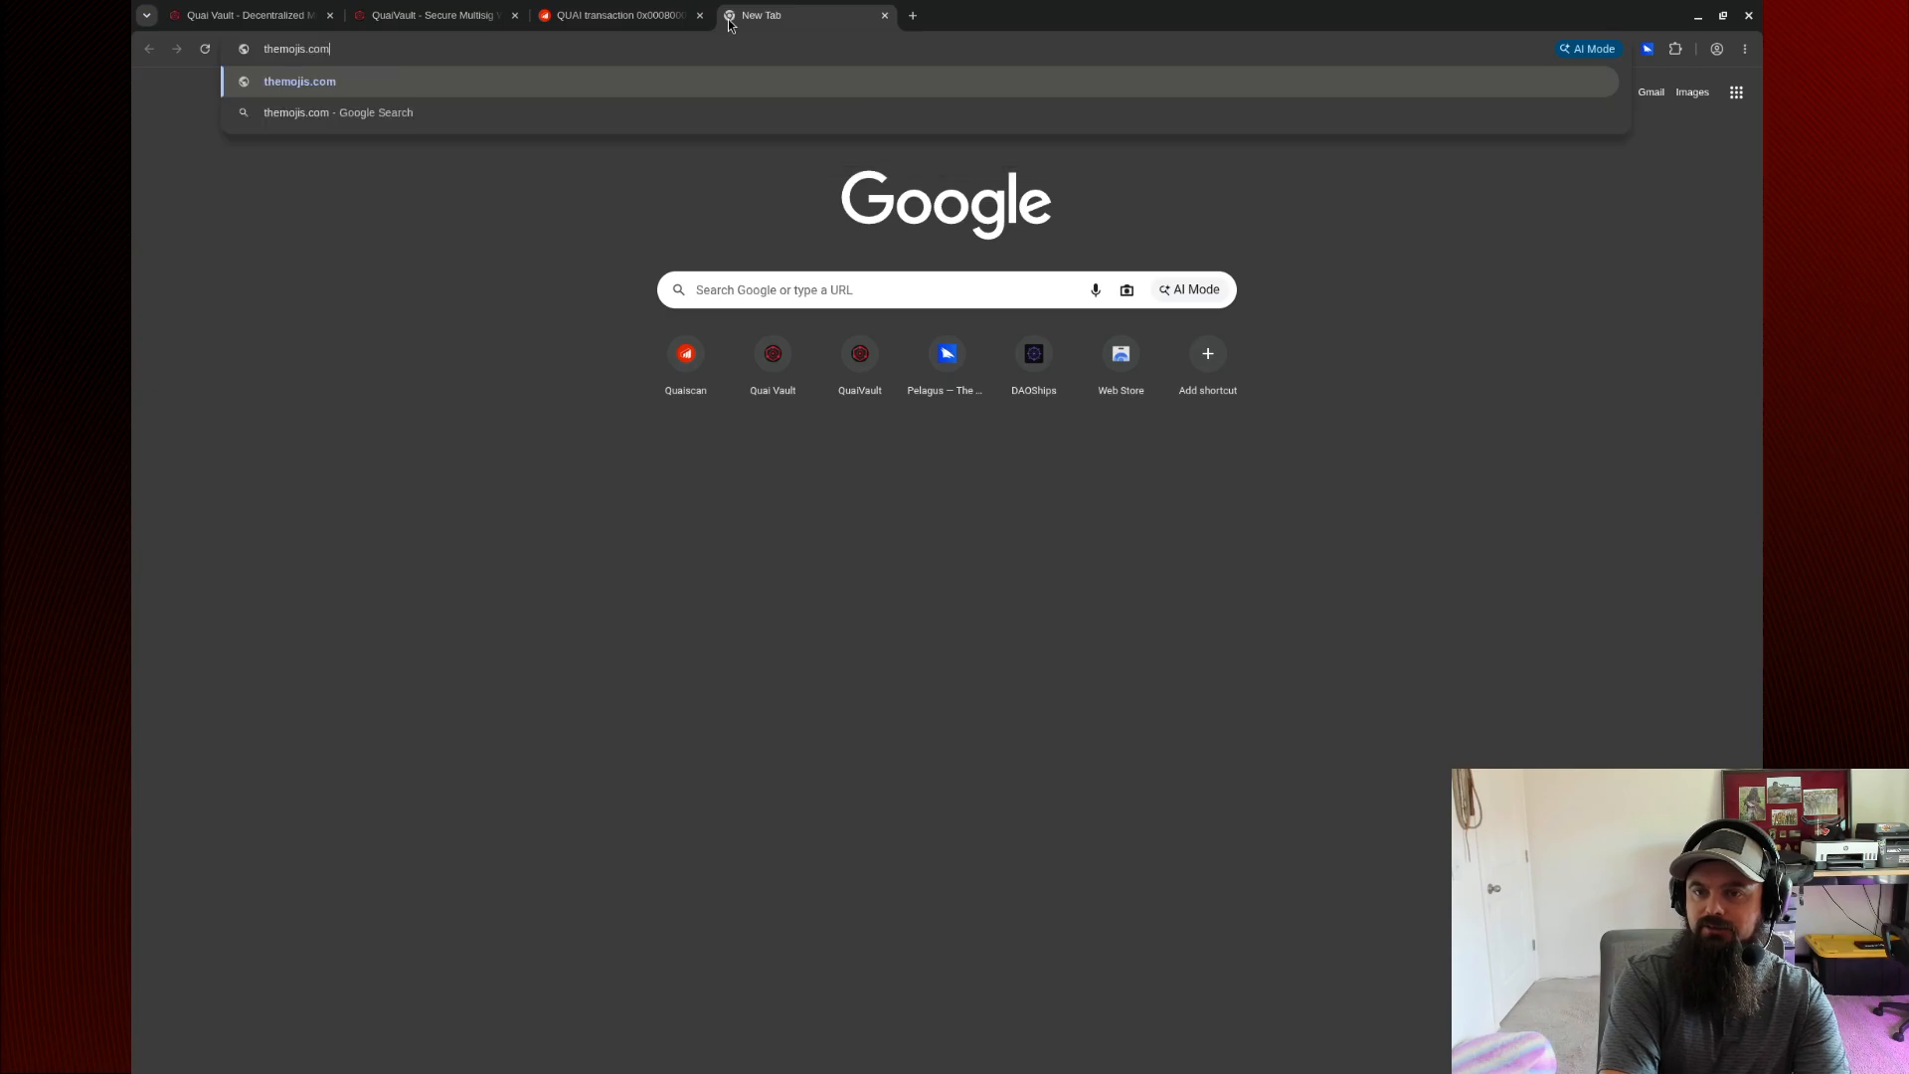
key("Return")
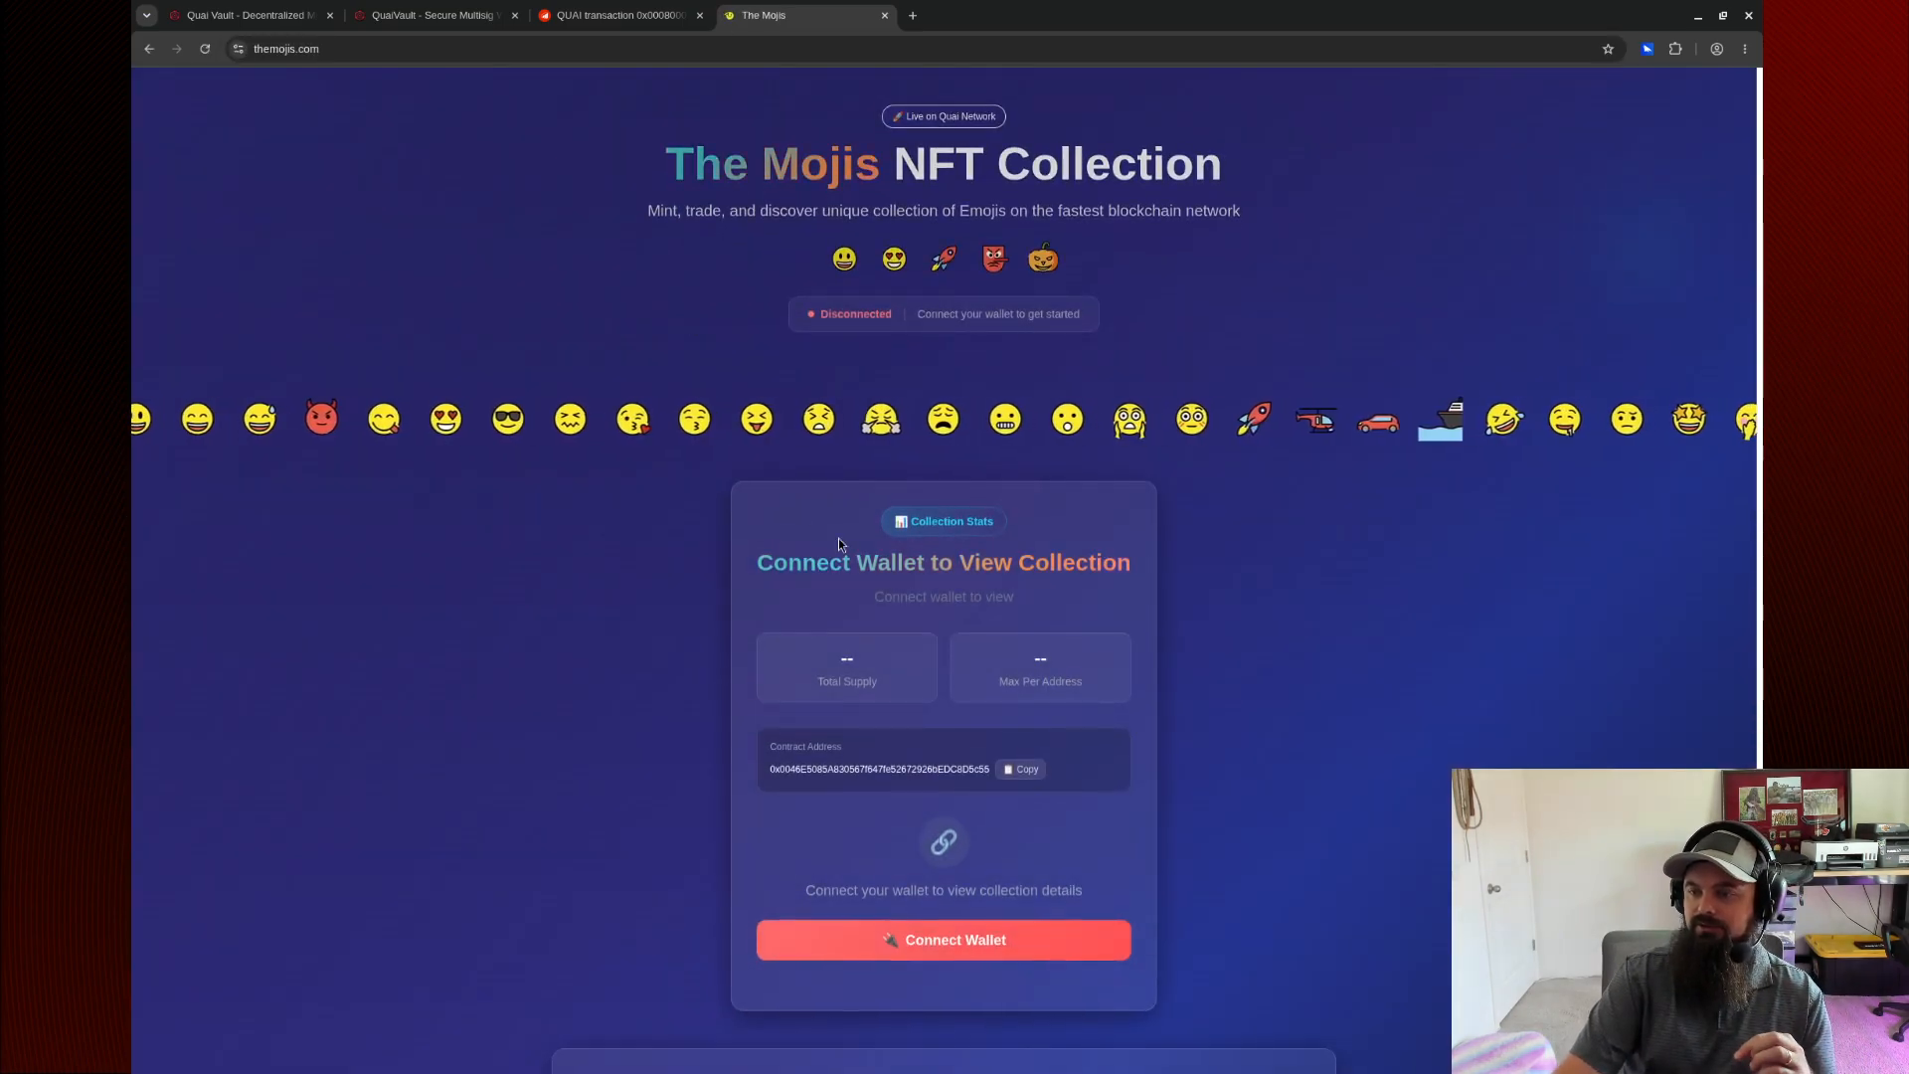
left_click(1021, 768)
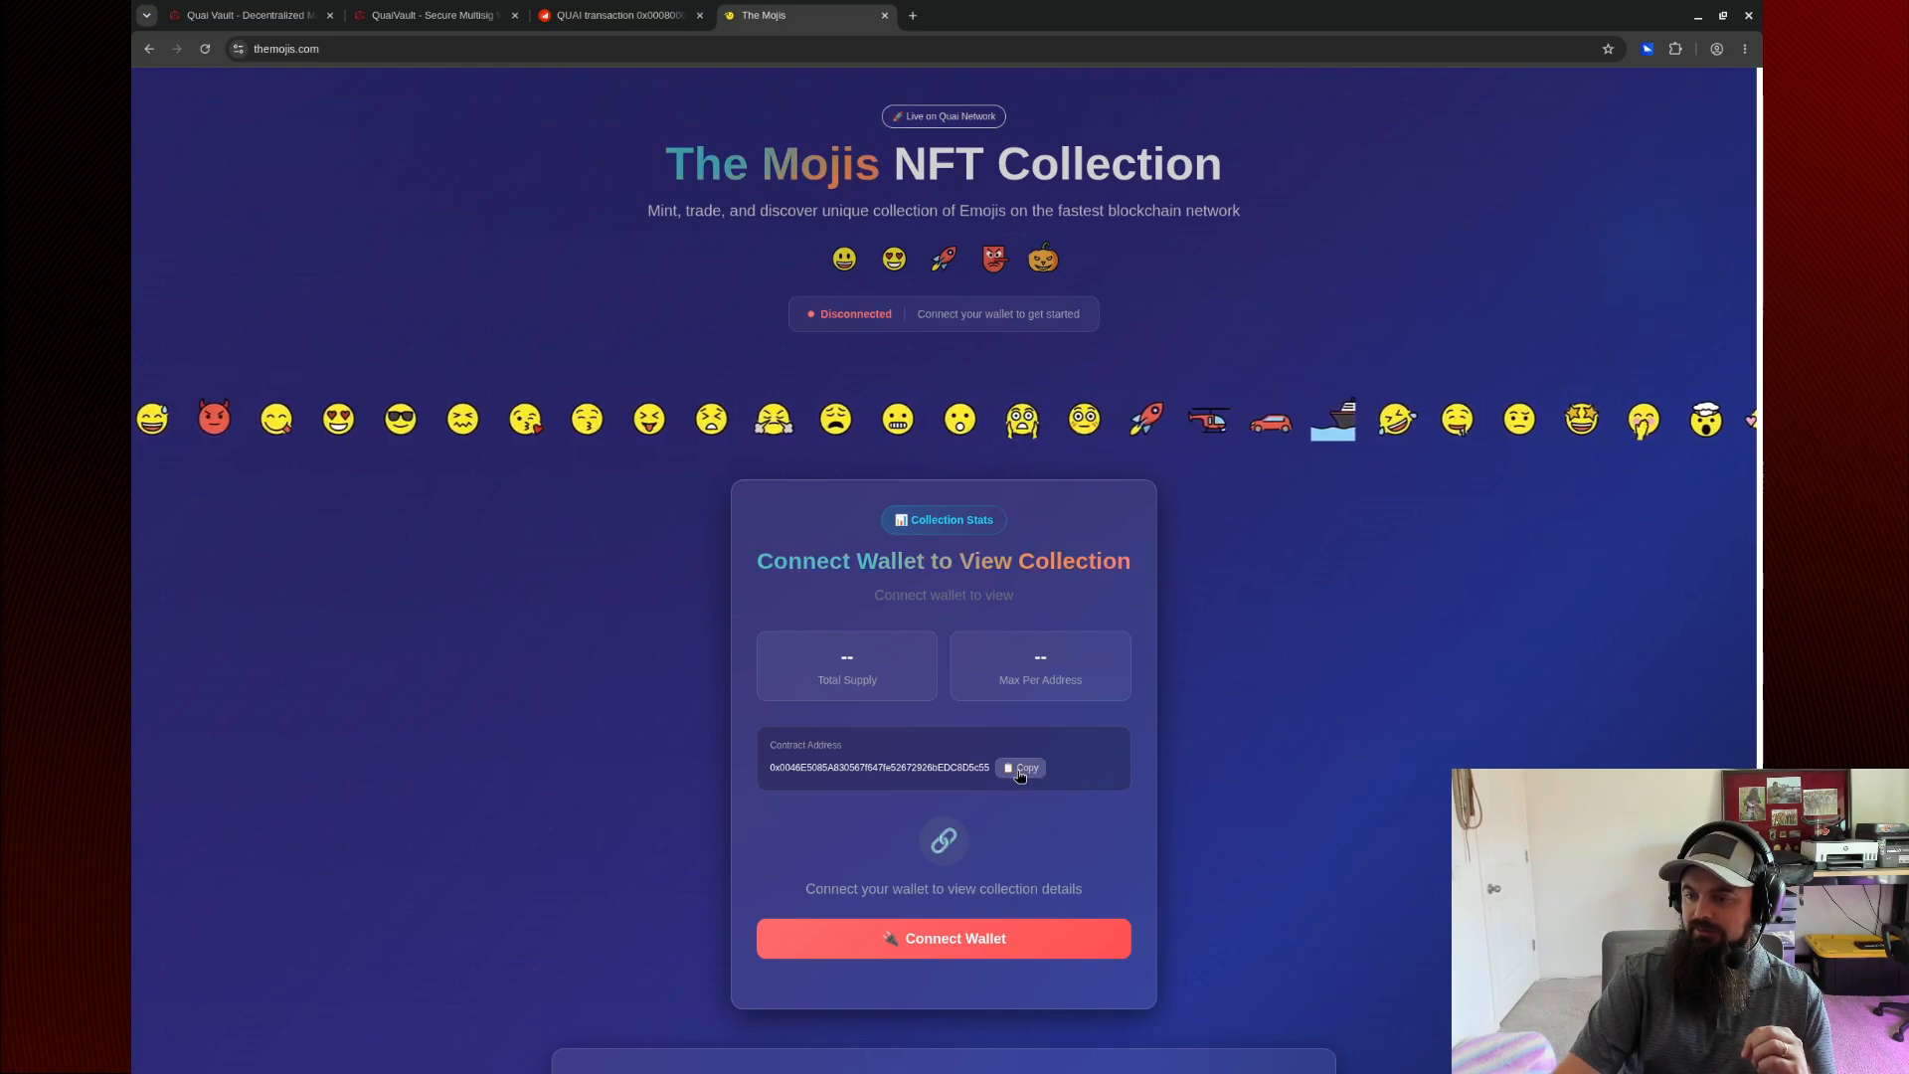
Return to the vault's new transaction and paste the copied NFT contract address as the contract to call.
left_click(614, 16)
left_click(432, 15)
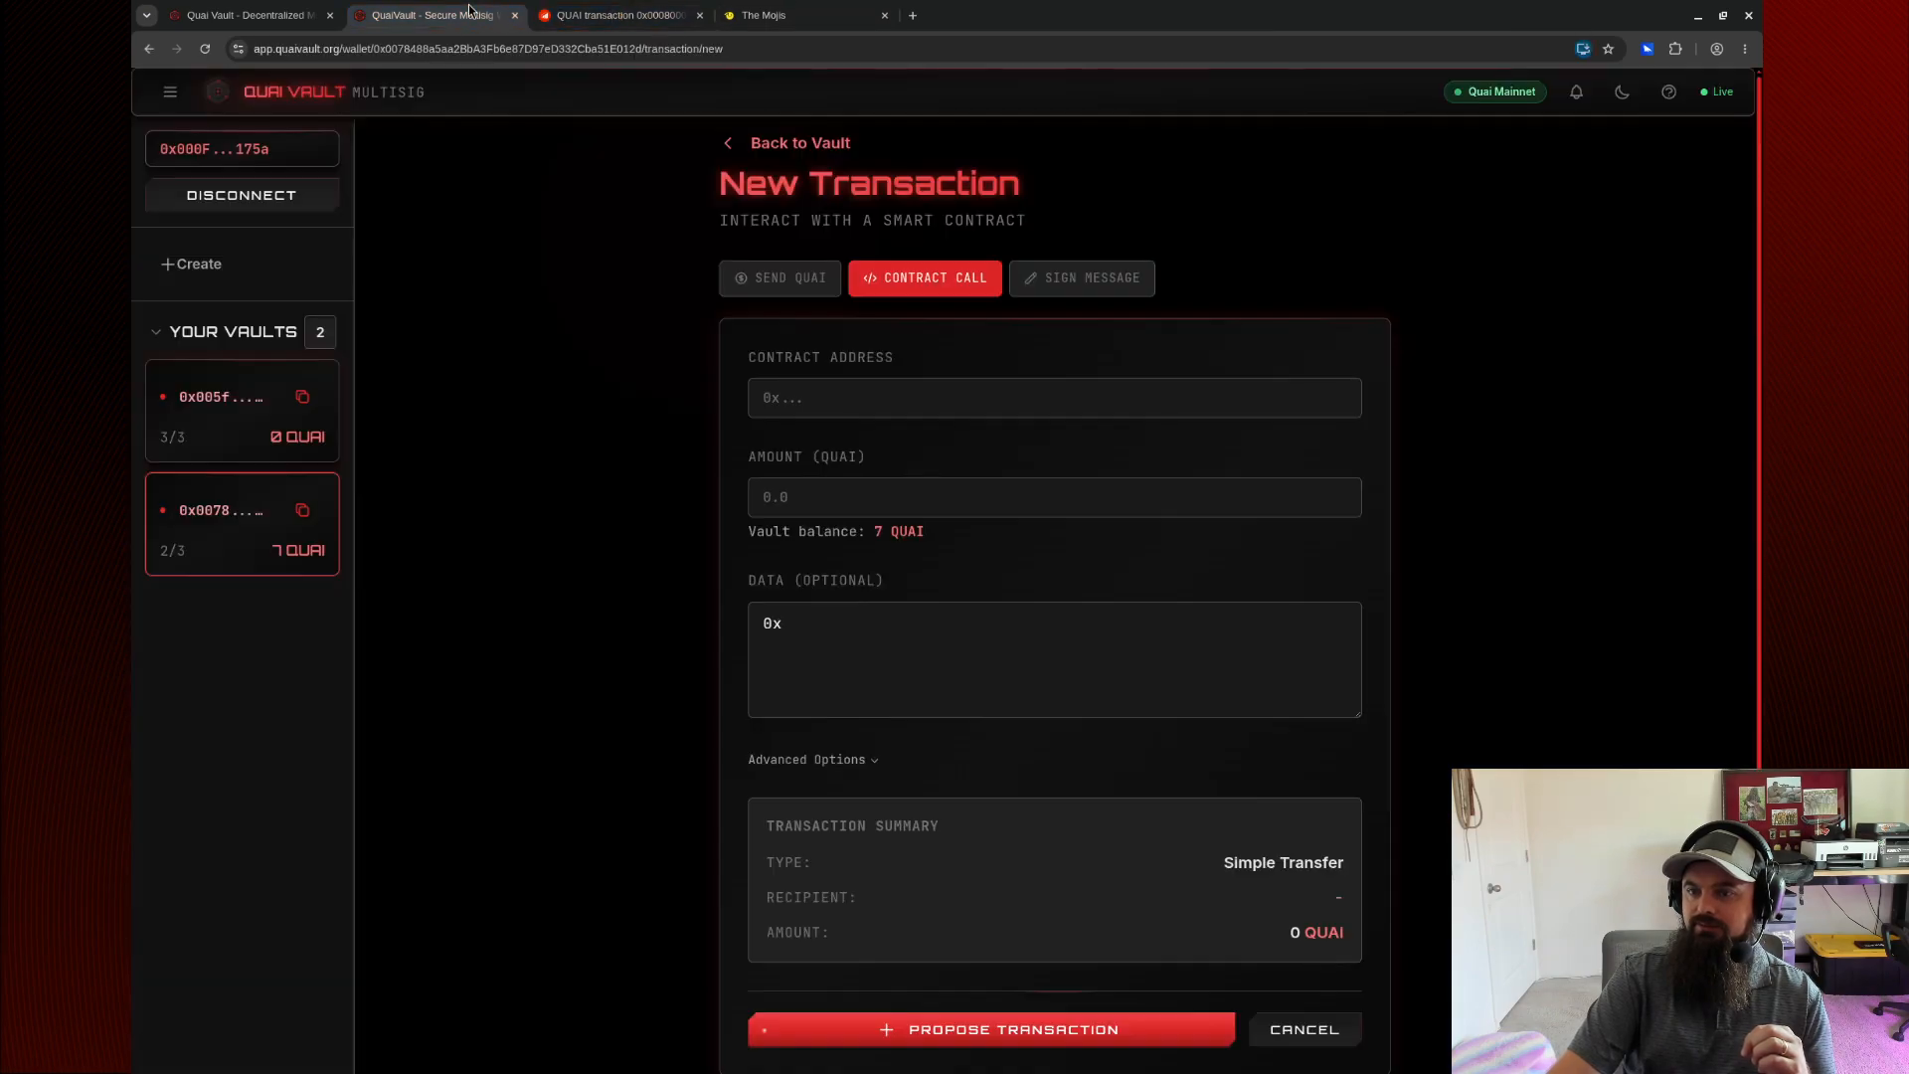
left_click(846, 407)
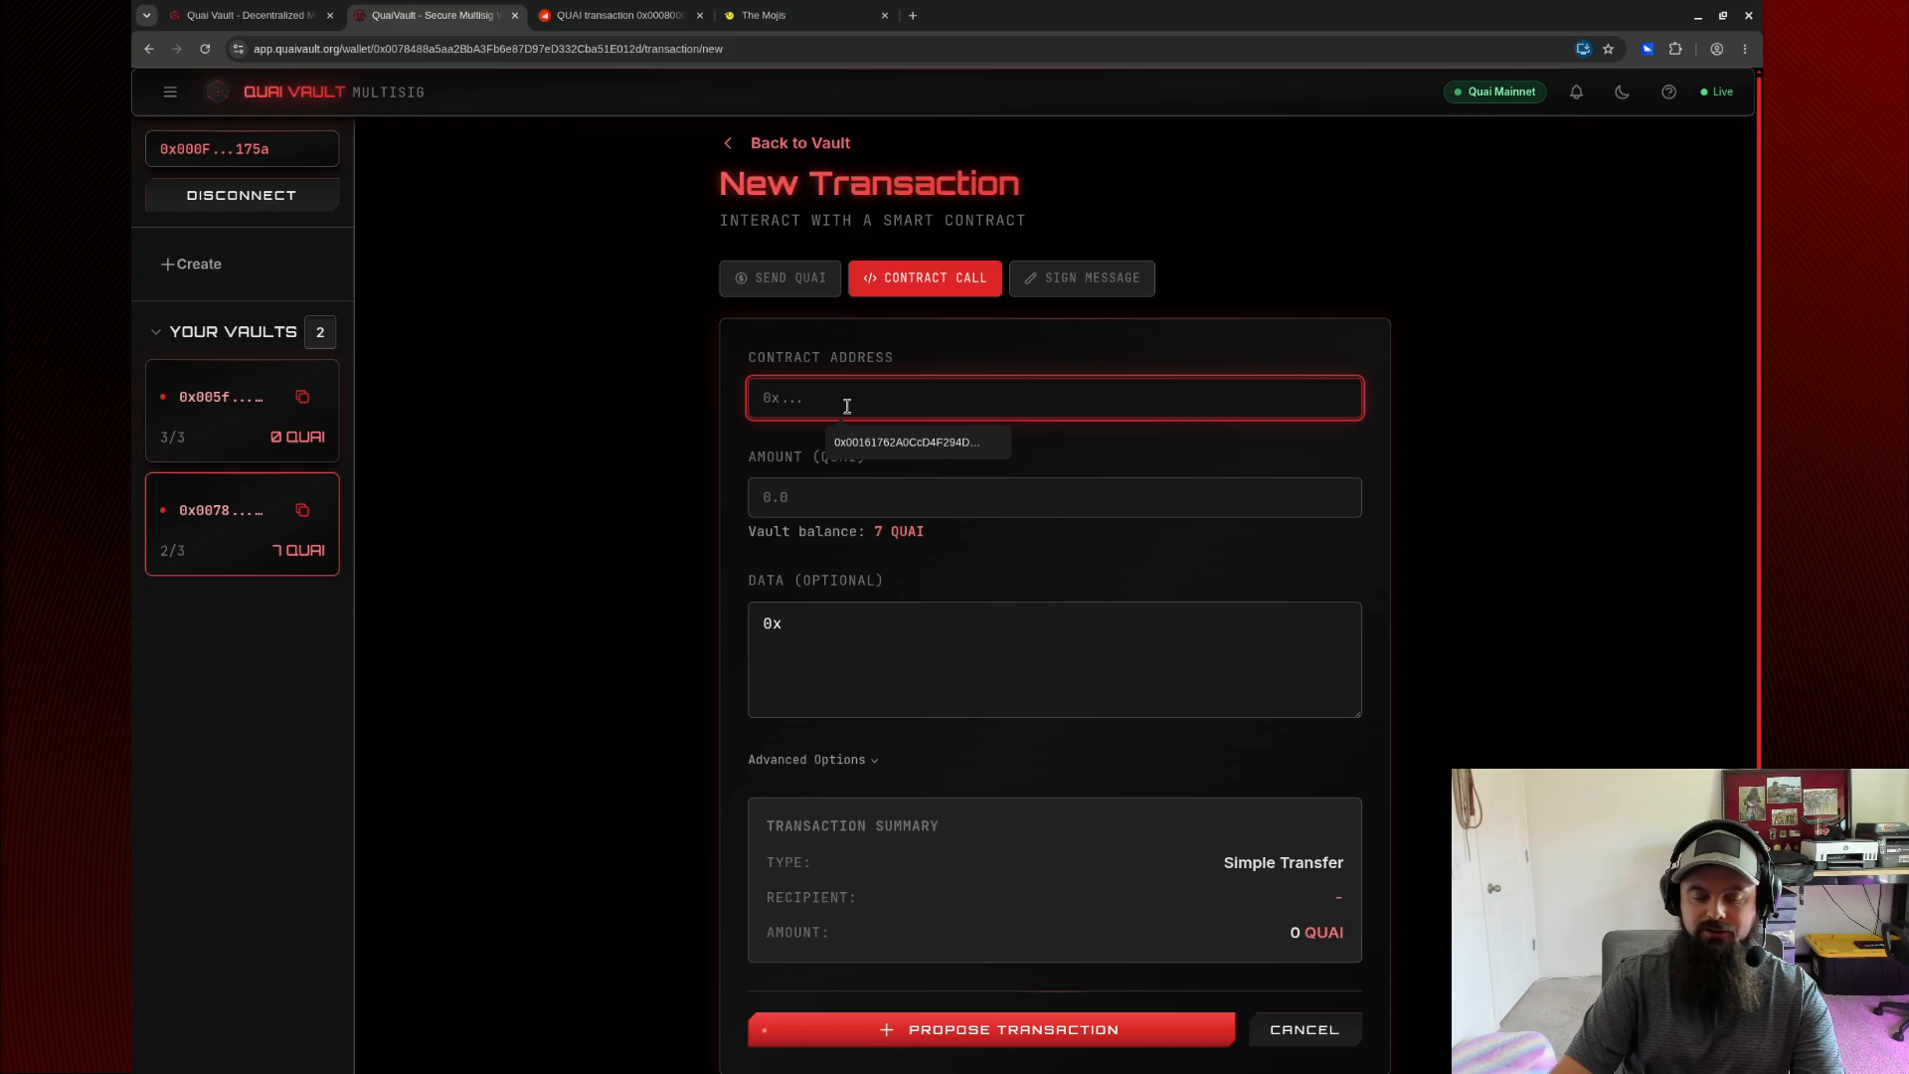
key("ctrl+v")
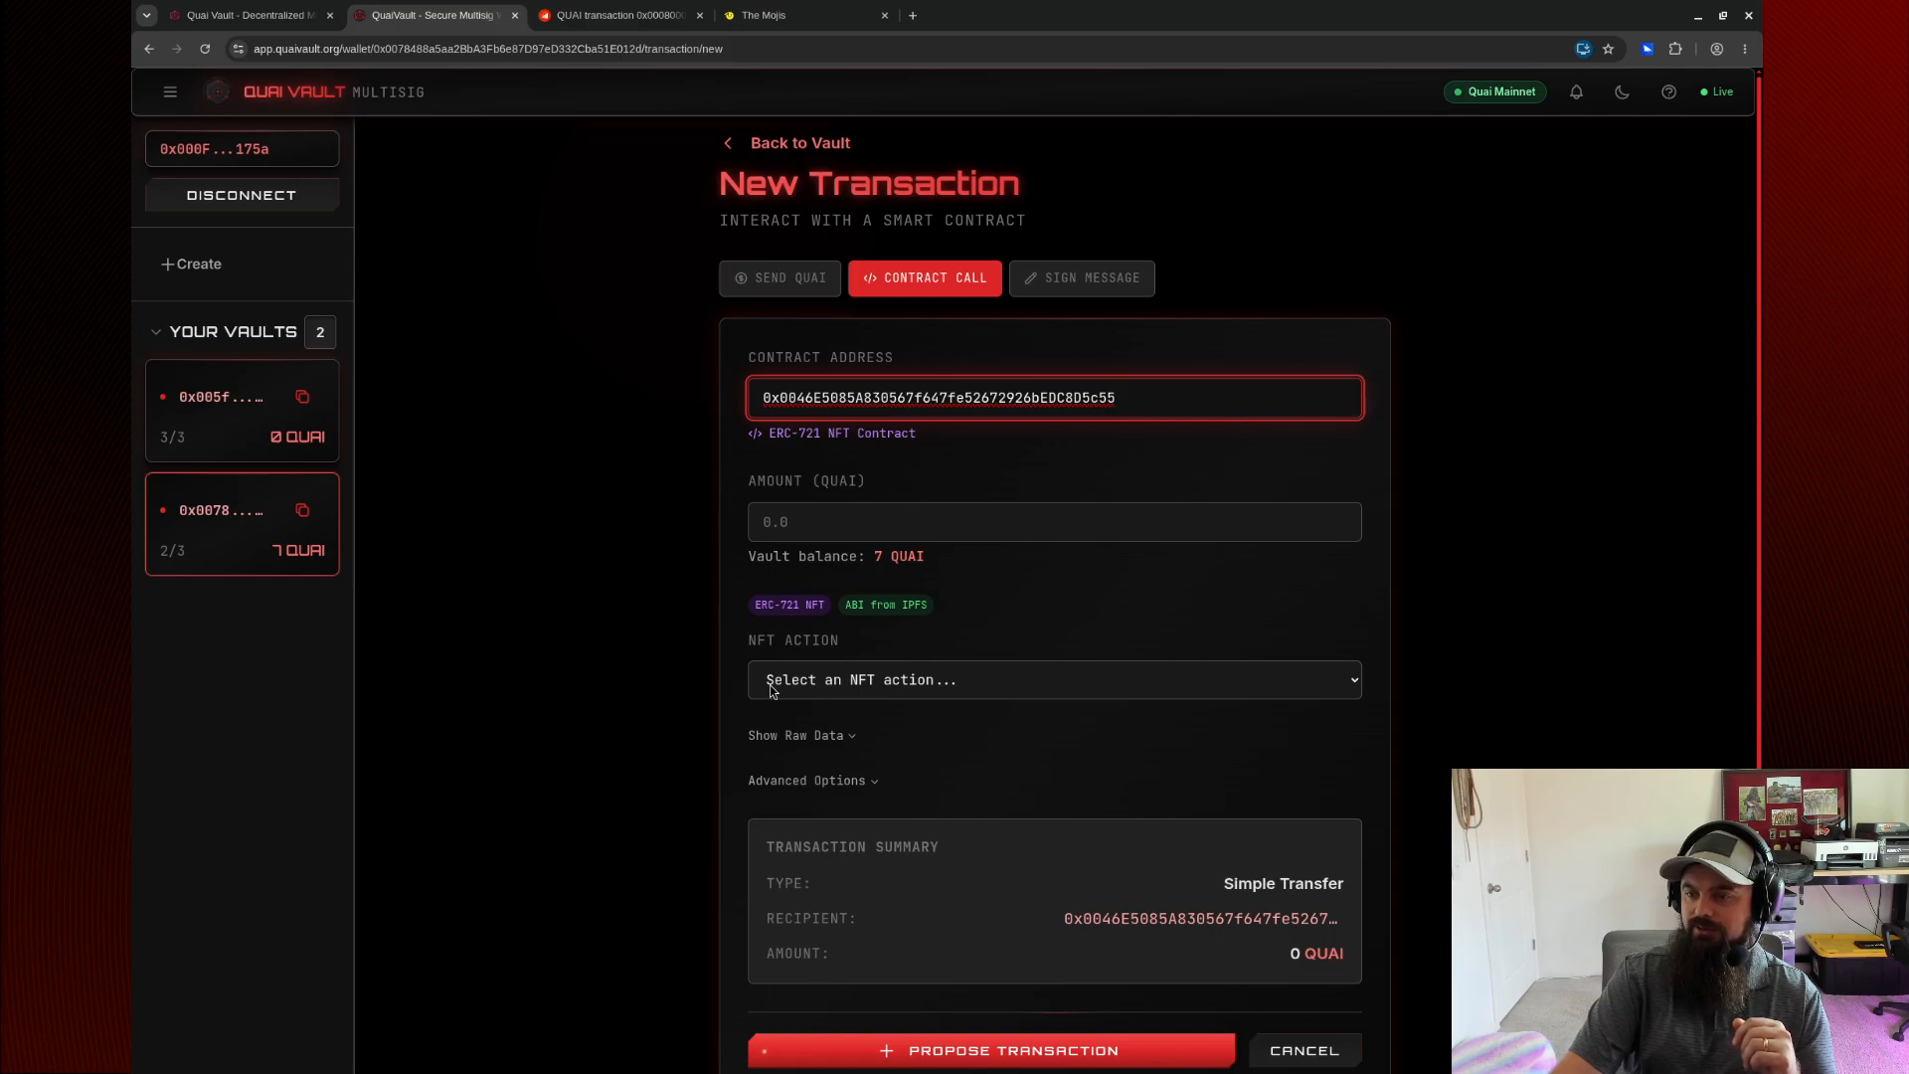
Choose mint(address) as the NFT action for the contract call.
scroll(1017, 707, "down", 1)
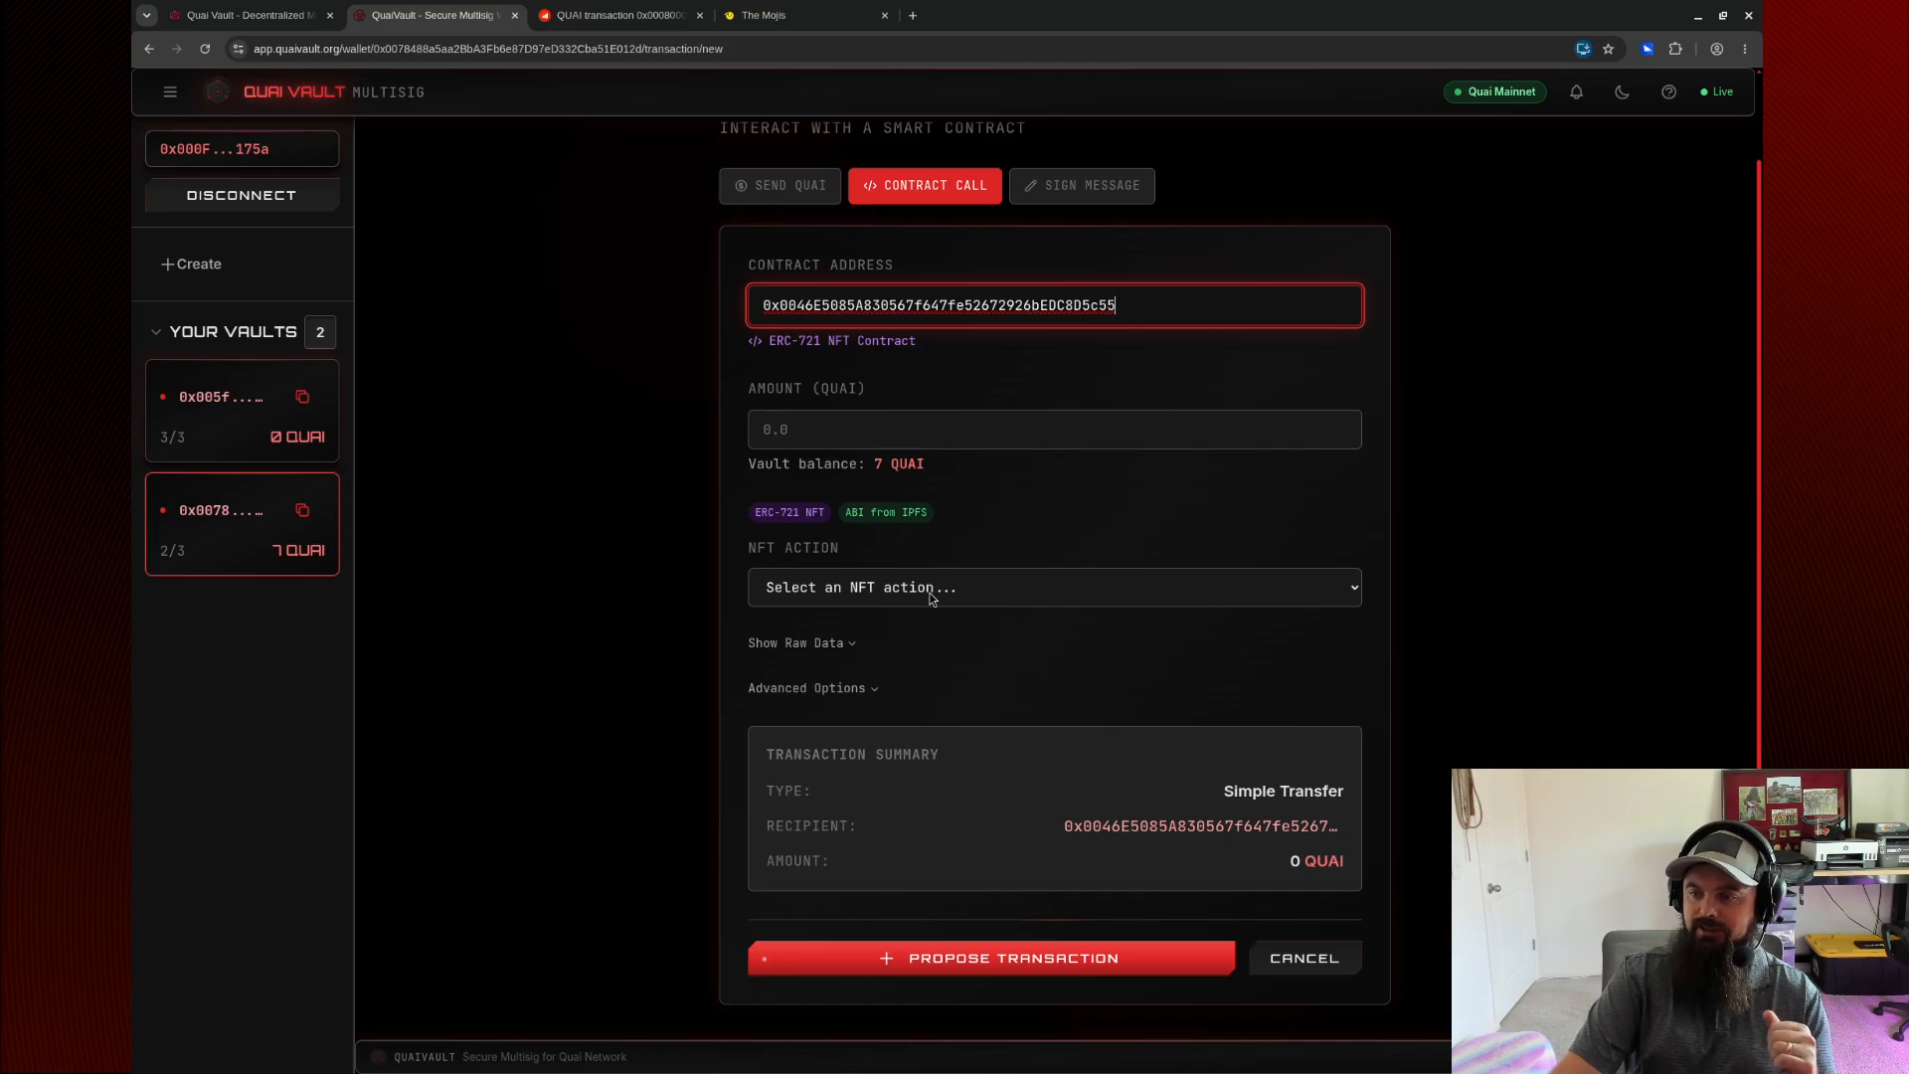
left_click(930, 592)
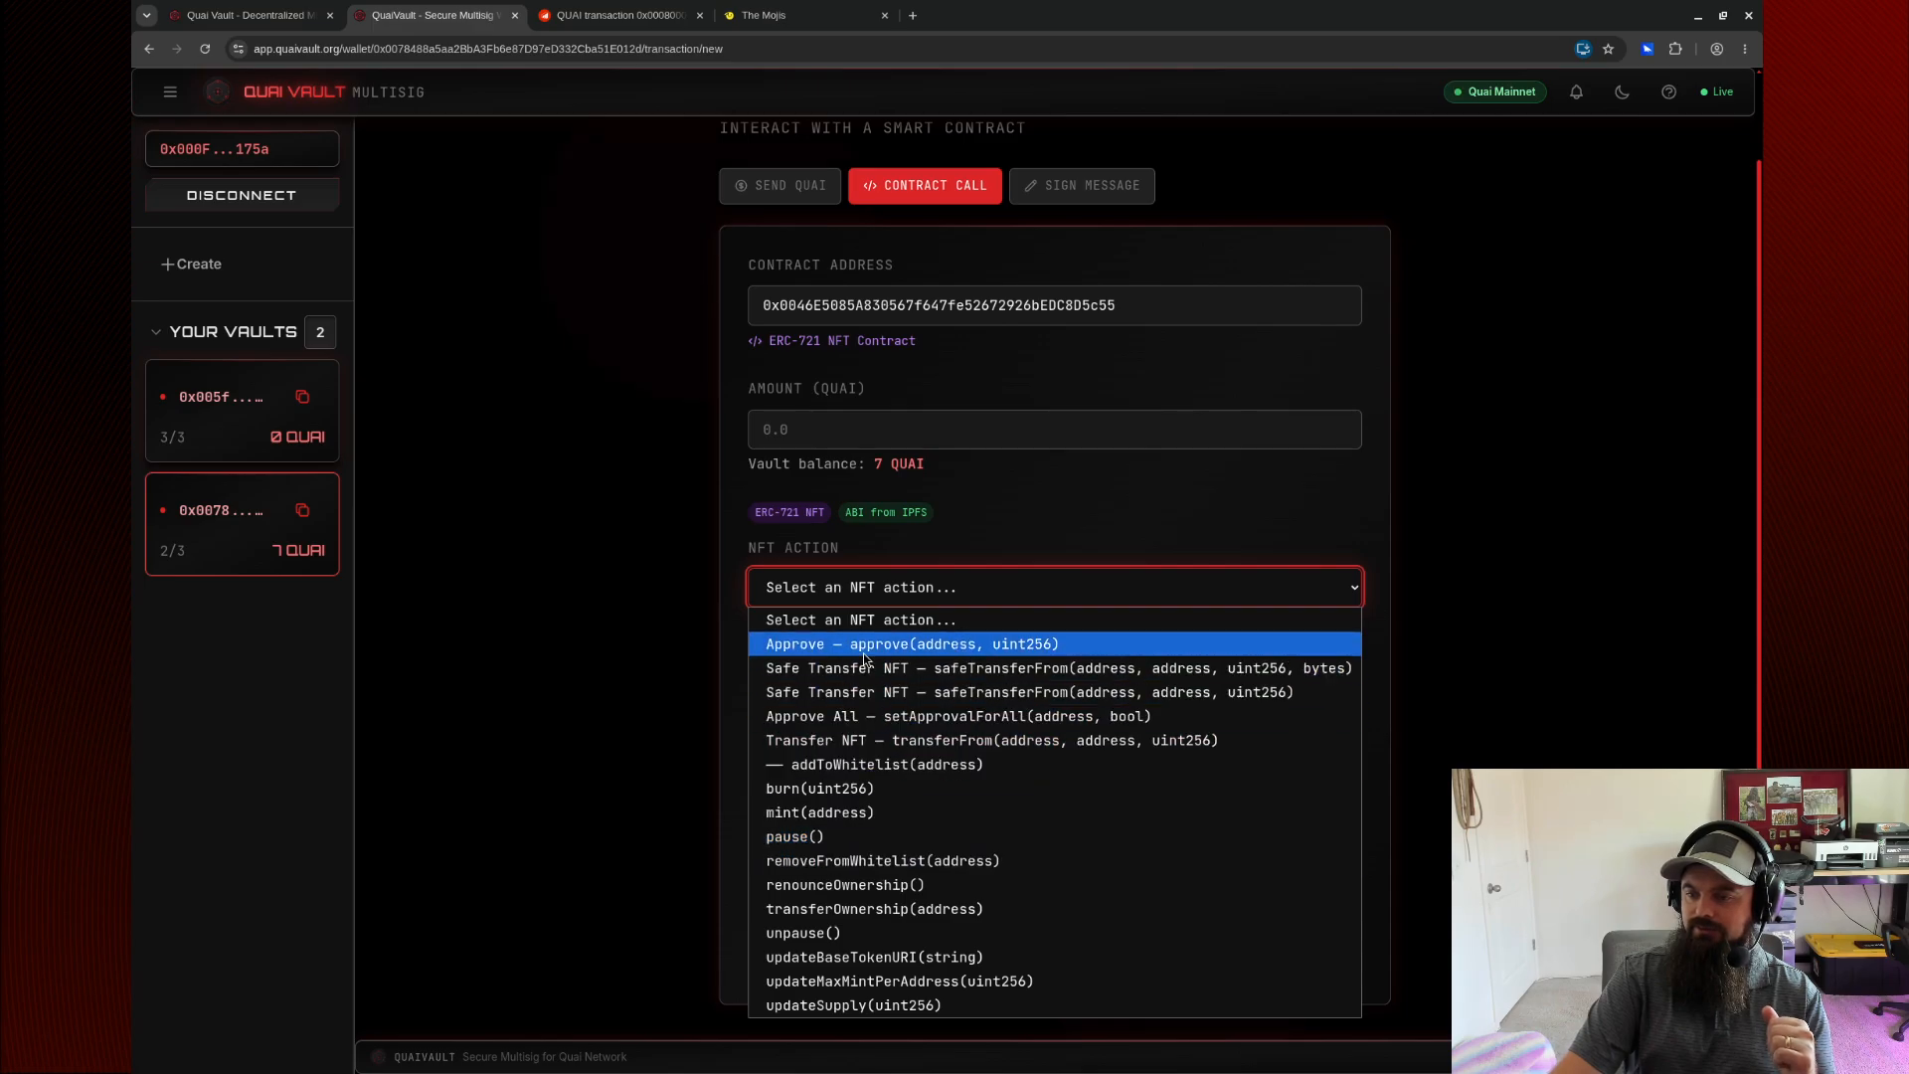
left_click(852, 813)
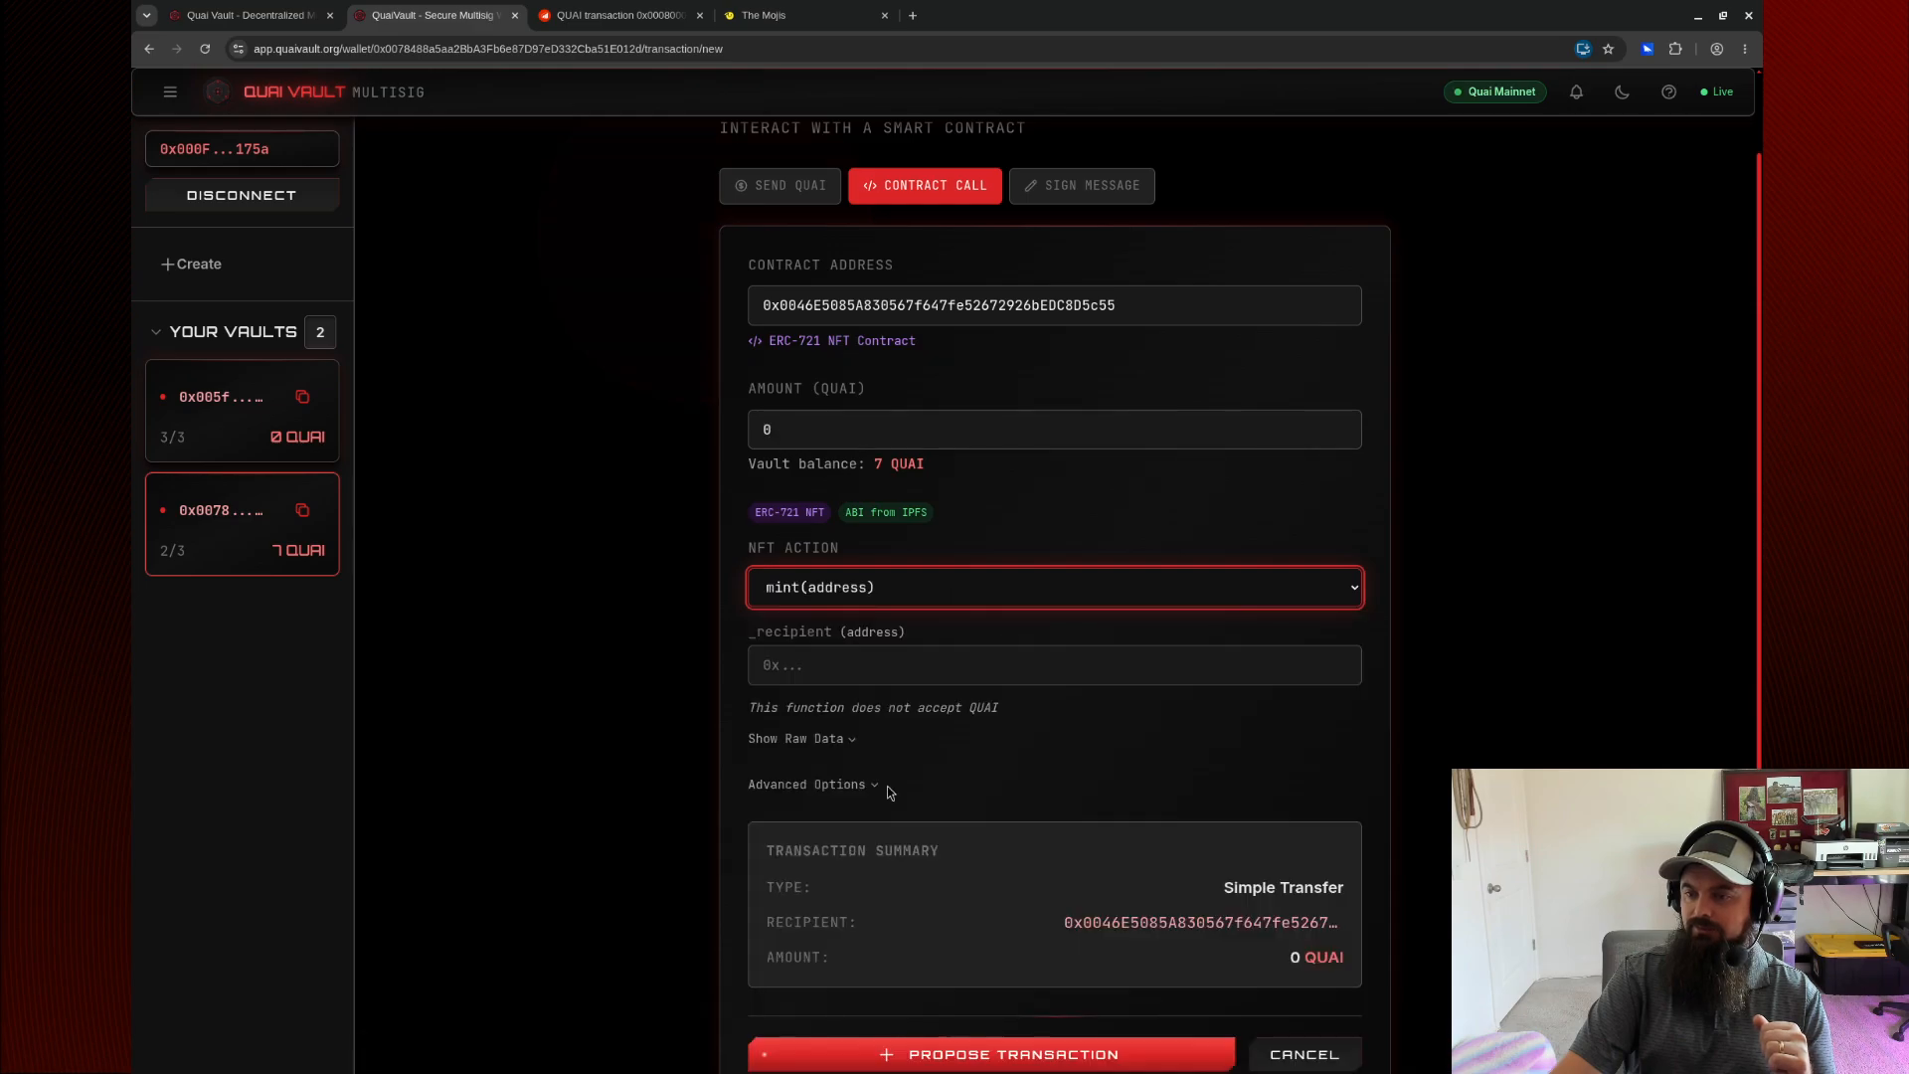
Copy the 2-of-3 vault's own address and paste it as the mint recipient.
scroll(742, 459, "up", 1)
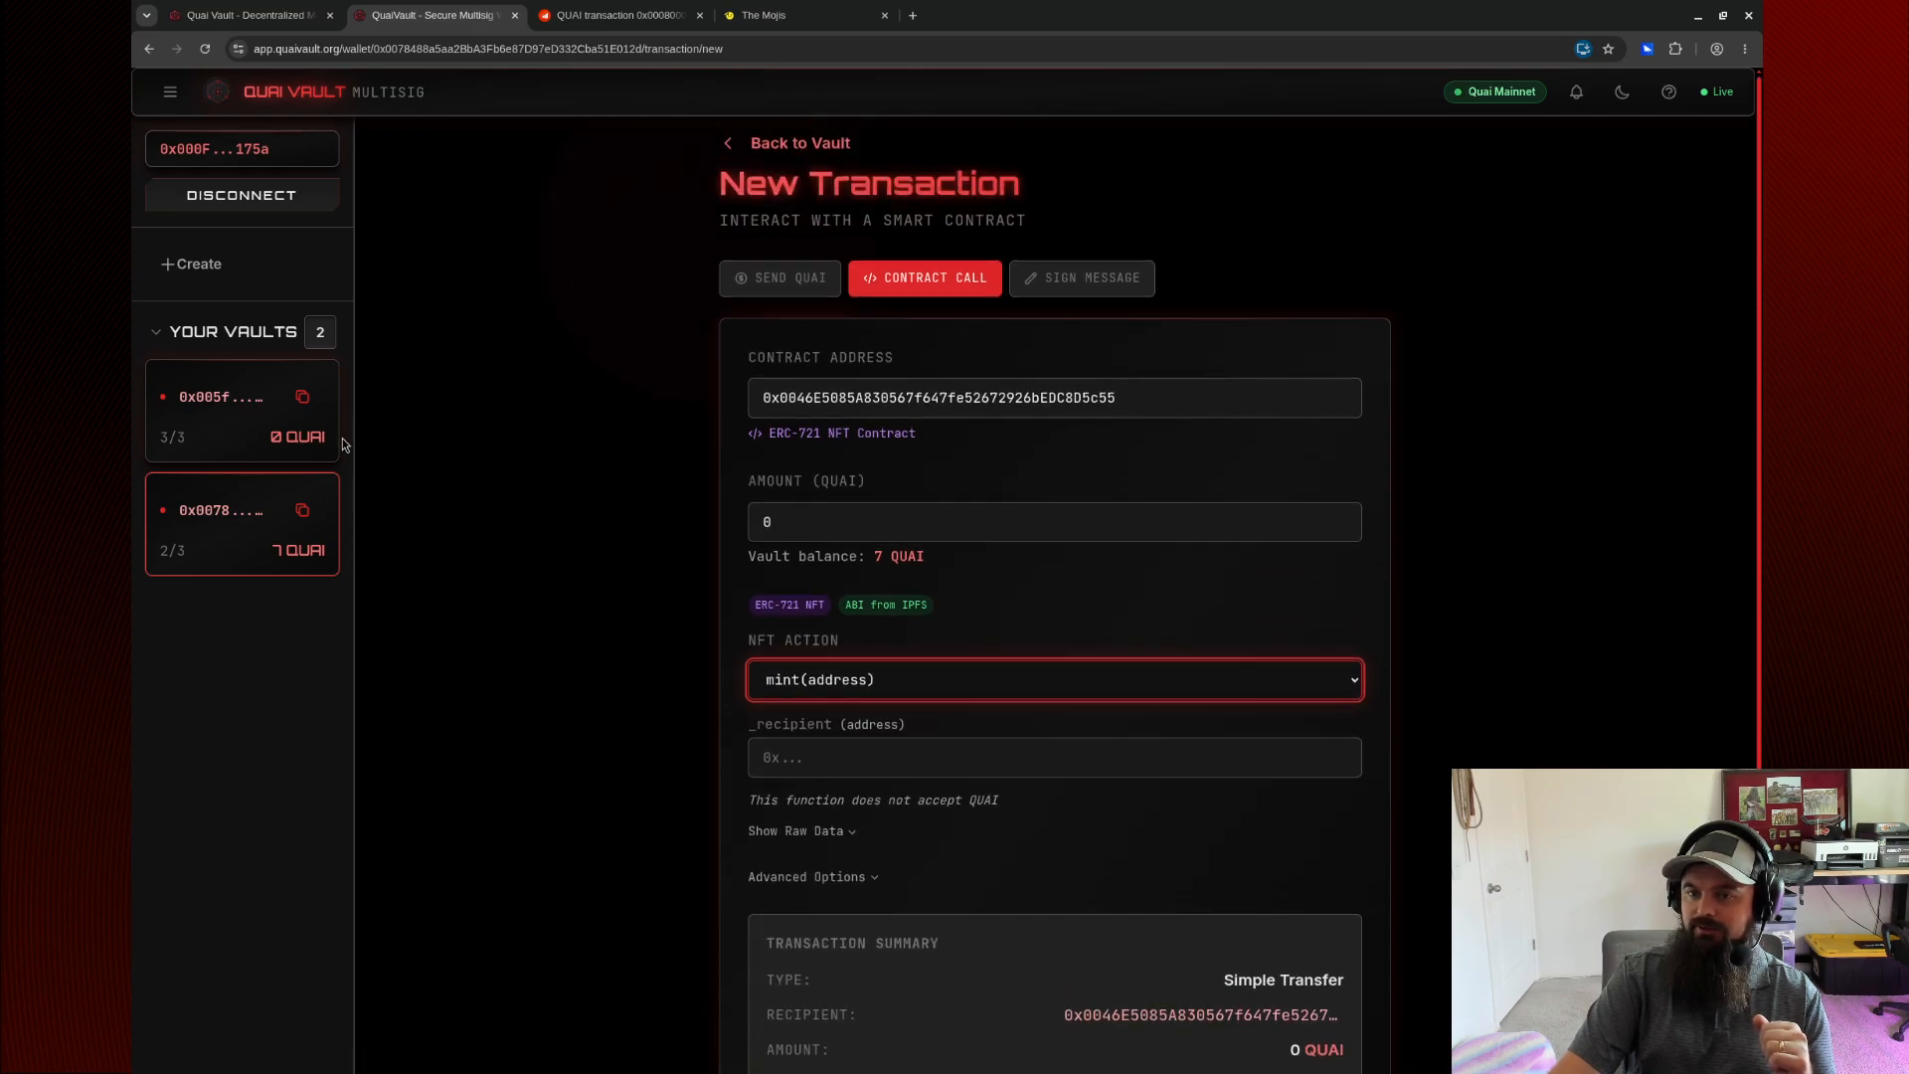
left_click(302, 510)
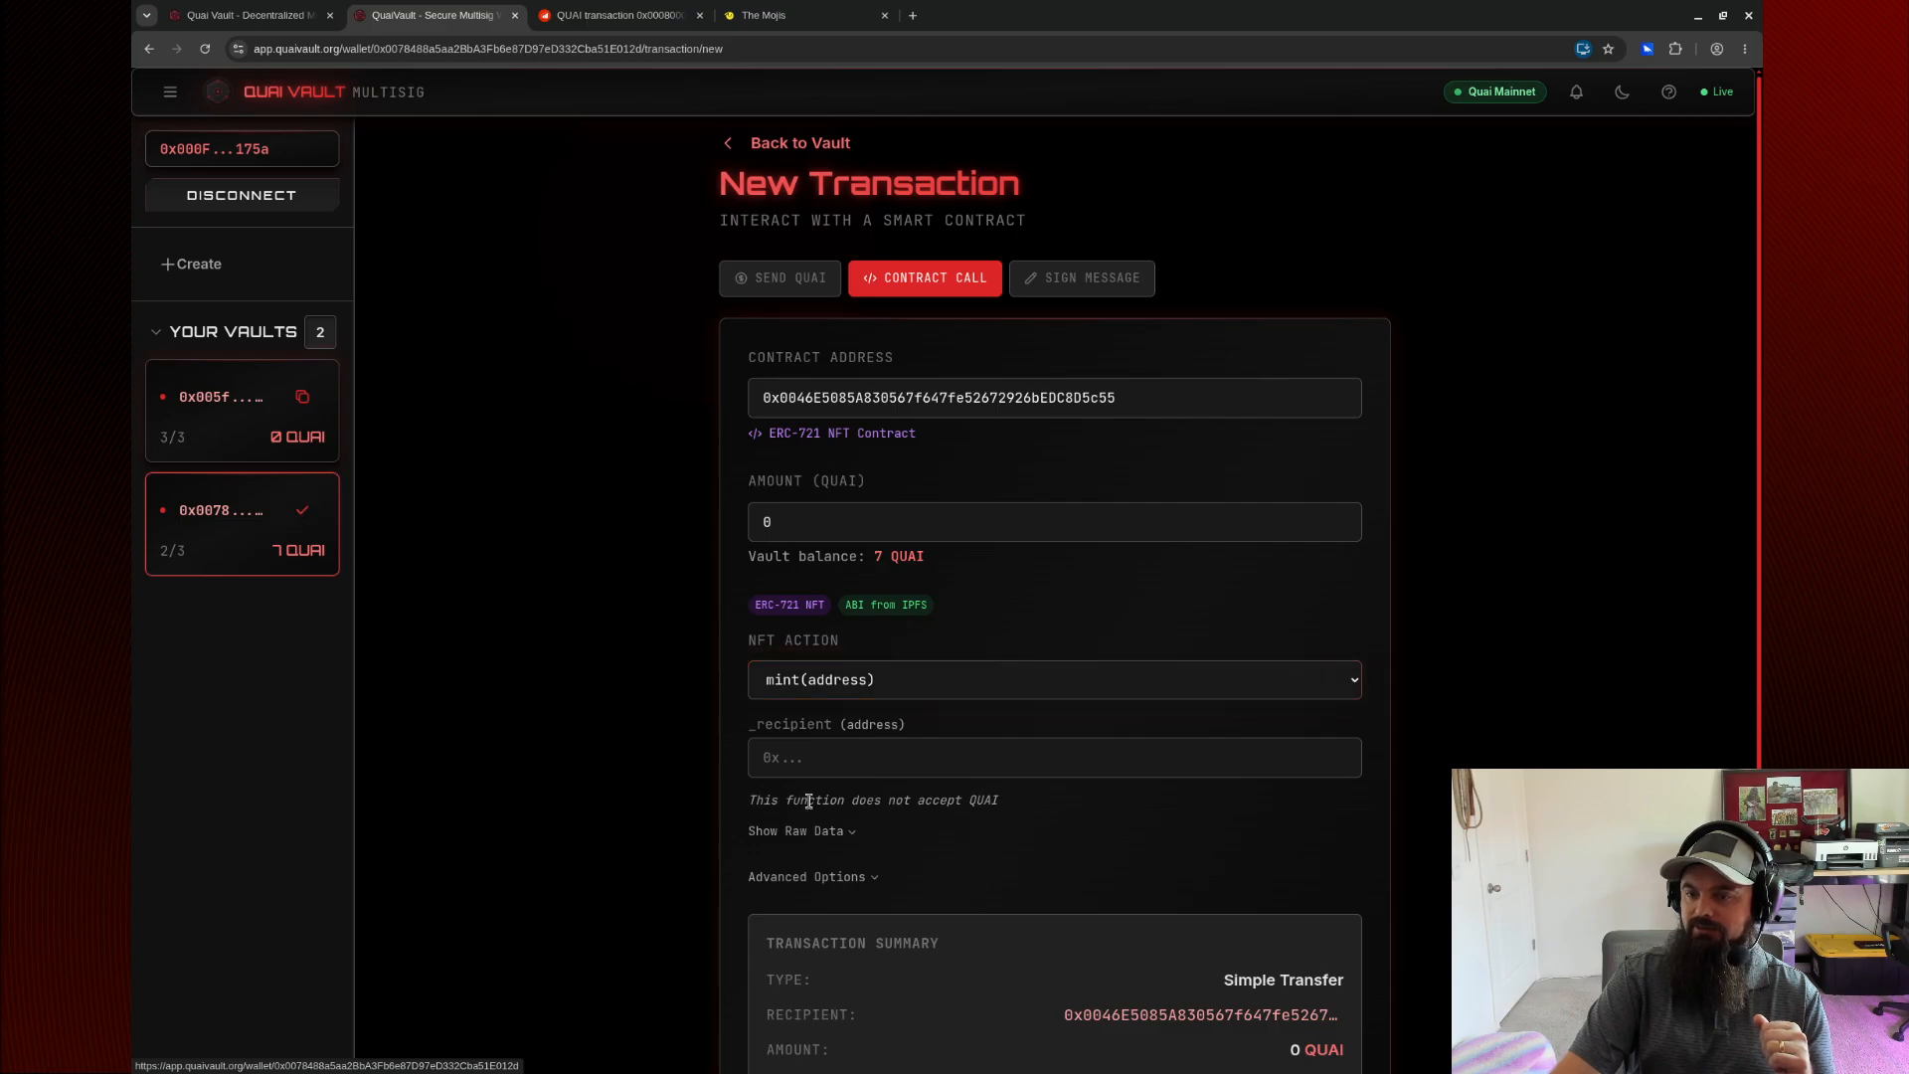
left_click(831, 757)
key("ctrl+v")
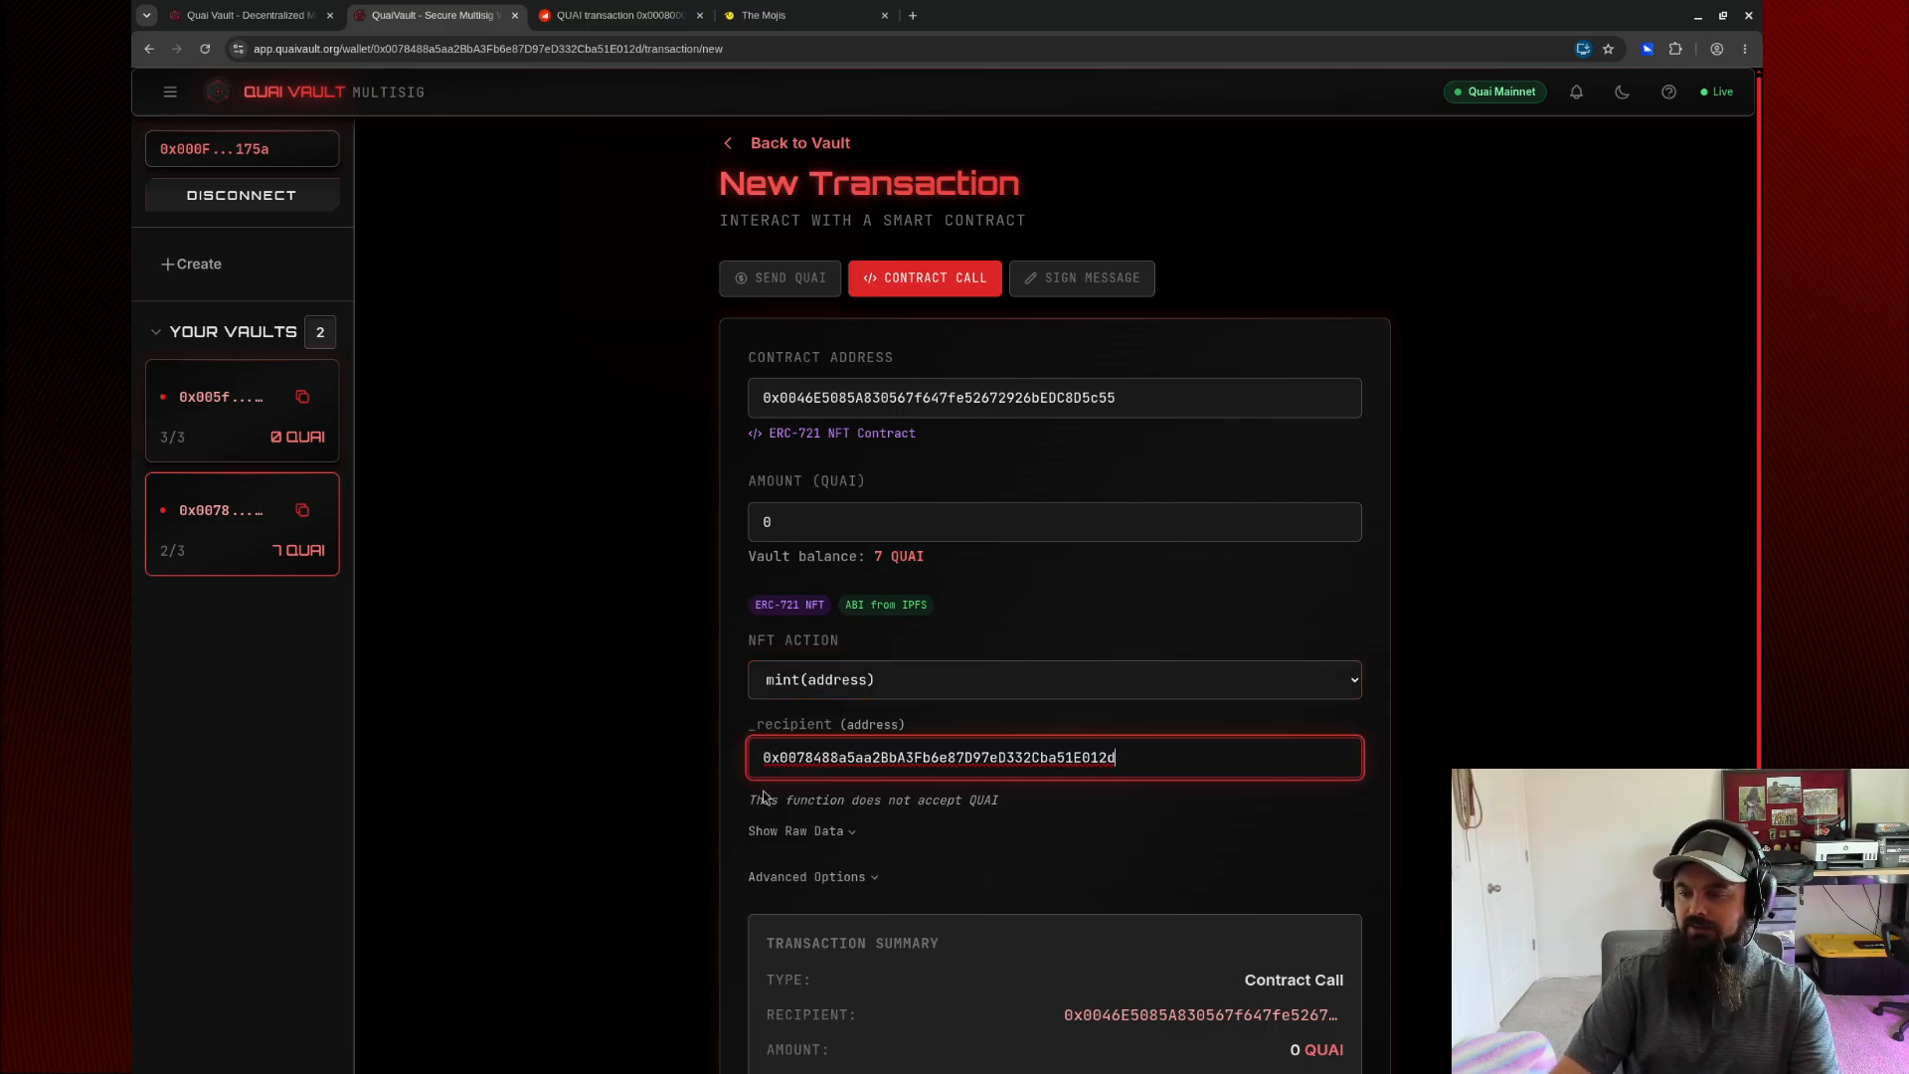
left_click(638, 836)
Propose the mint contract call, submit it from the review dialog and close the finished proposal.
scroll(656, 795, "down", 2)
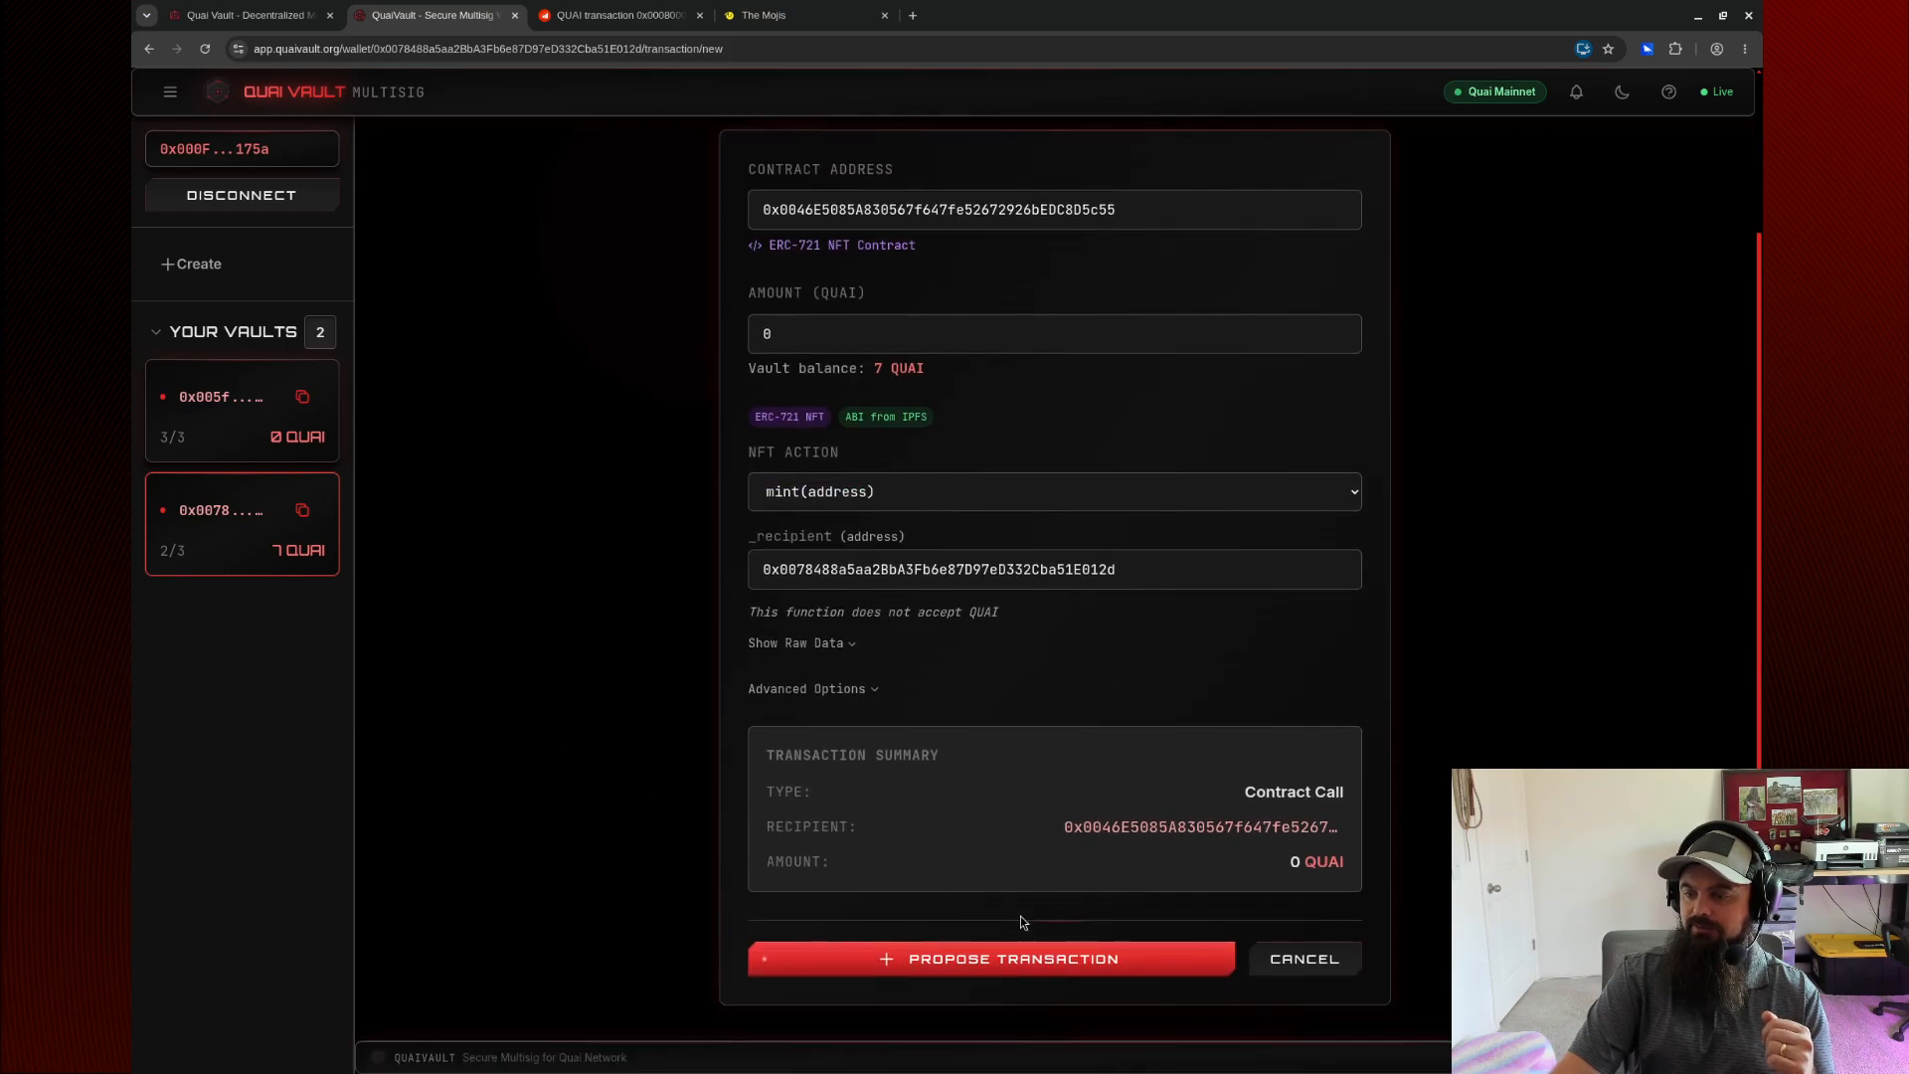
left_click(994, 958)
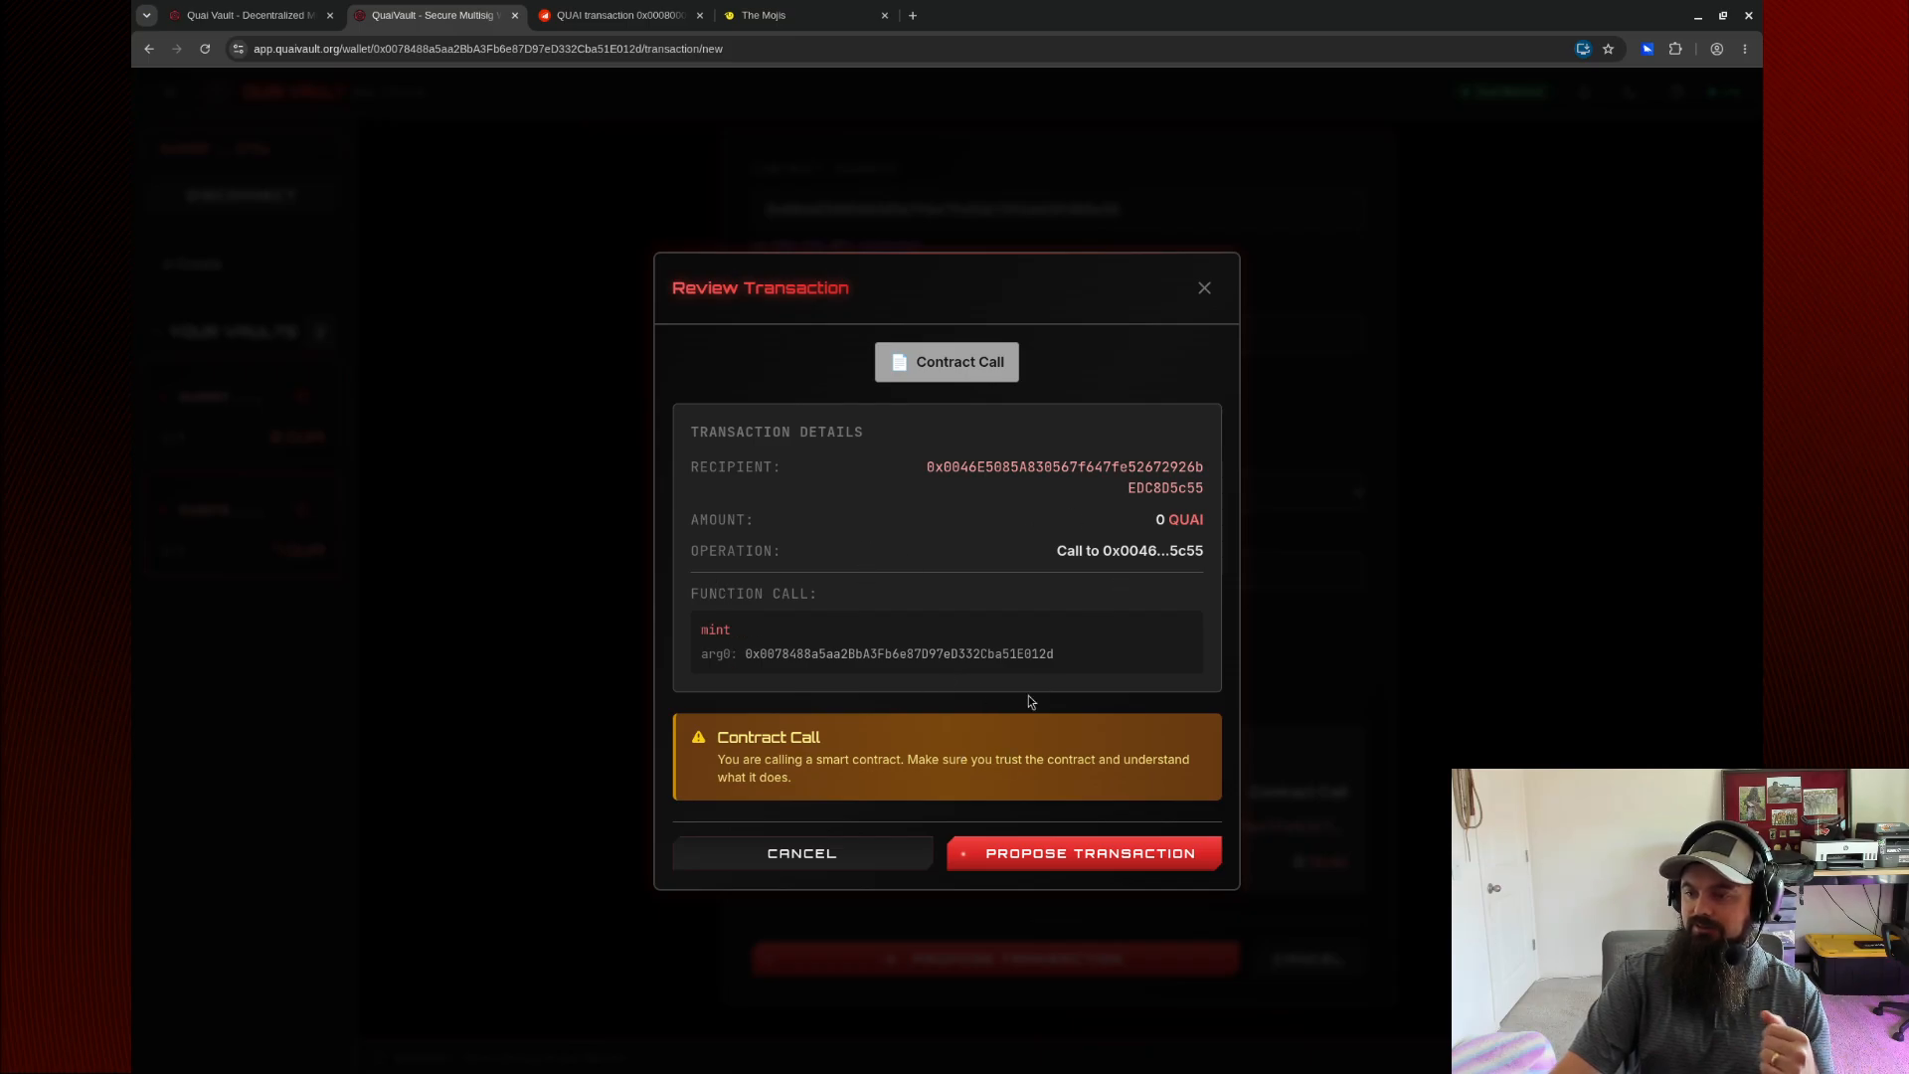
left_click(1129, 861)
key("super+Left")
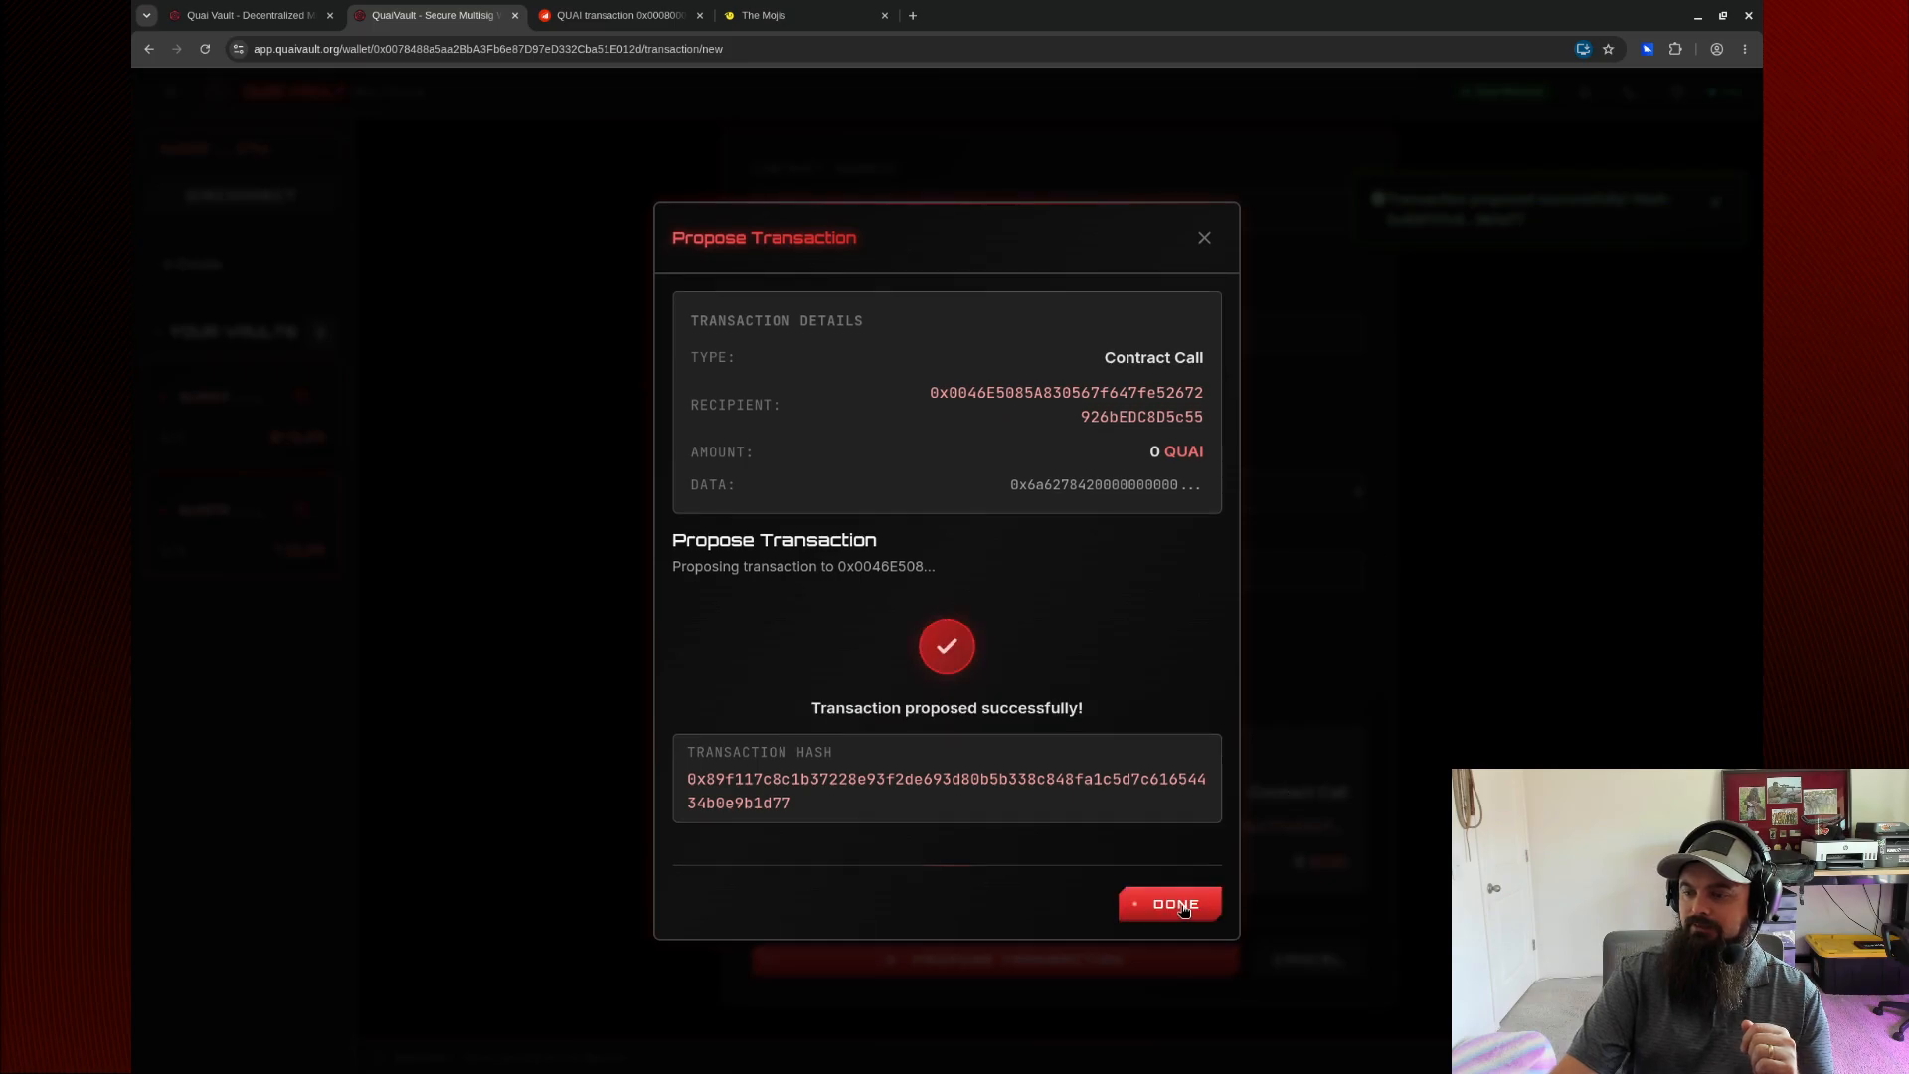
left_click(1183, 904)
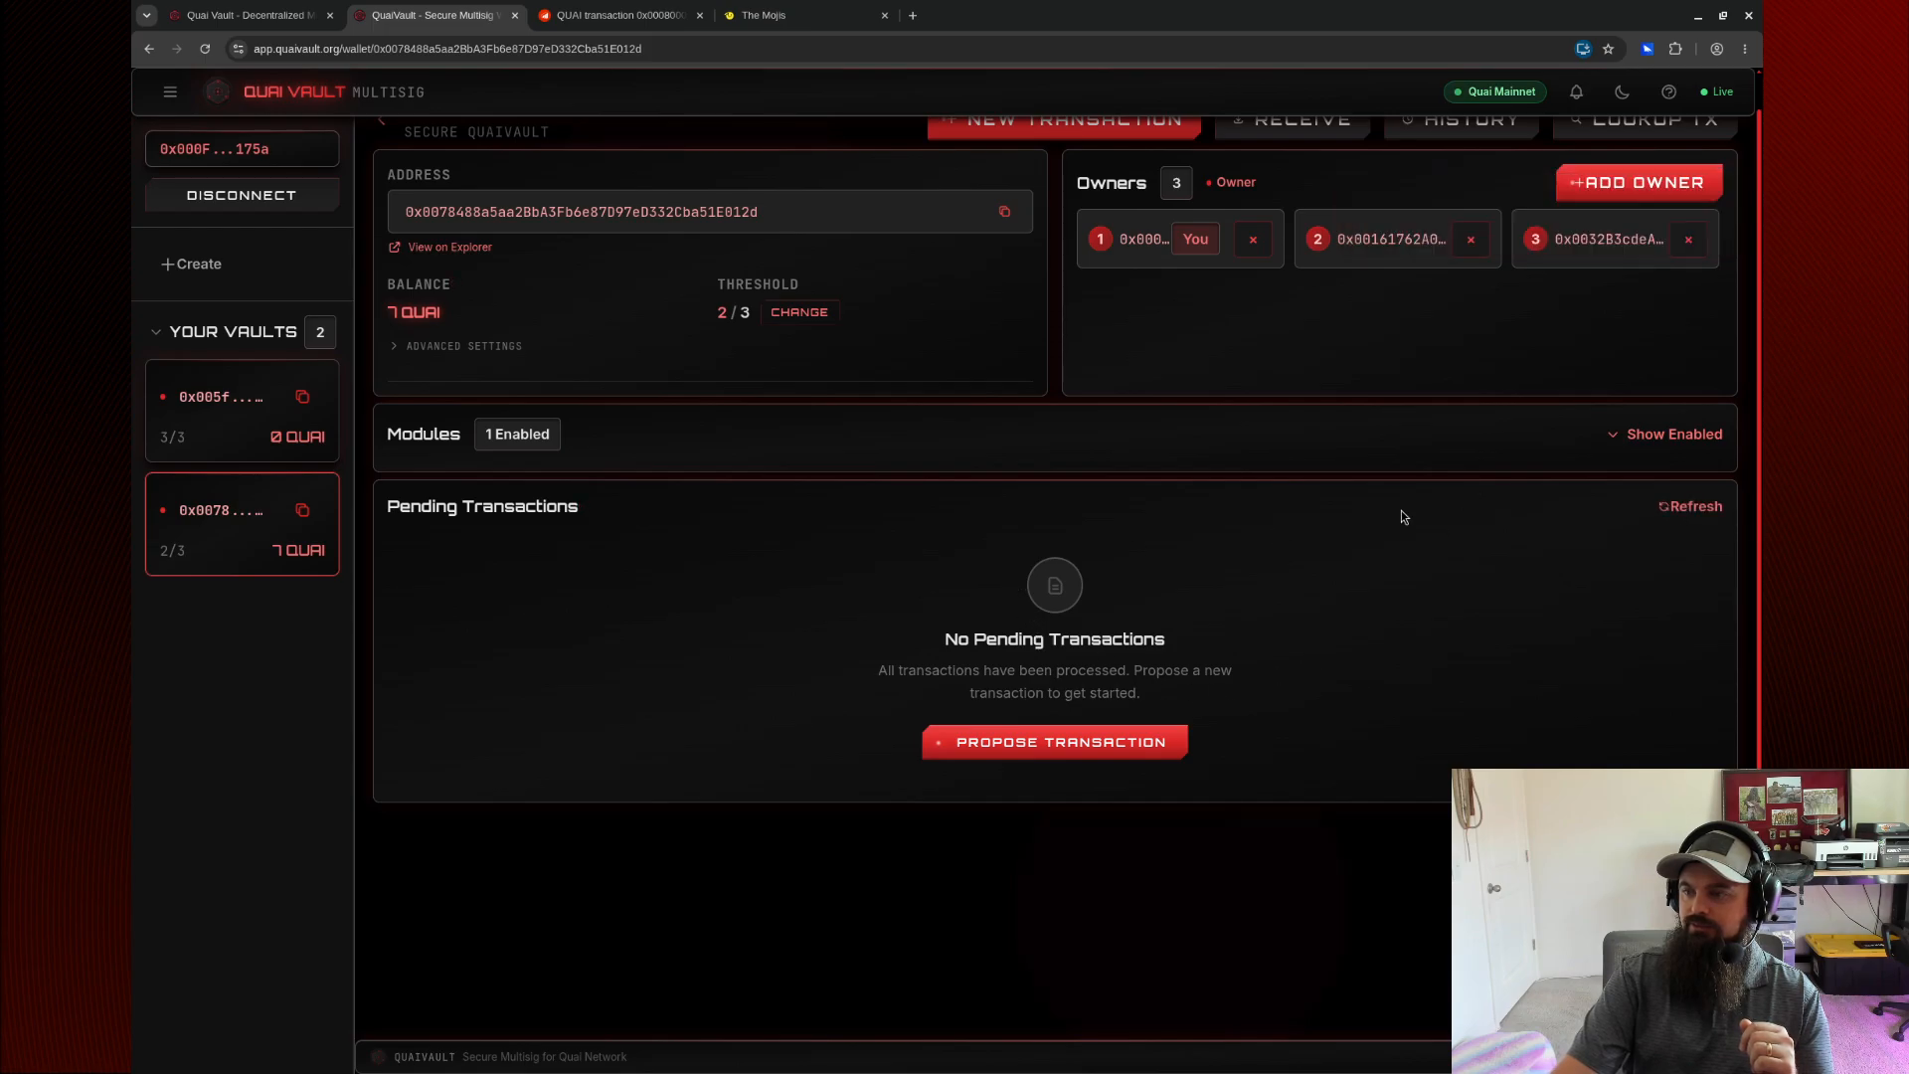
Refresh the pending transactions and approve the mint contract call as the Deployer owner, then refresh the list again.
scroll(1388, 513, "up", 1)
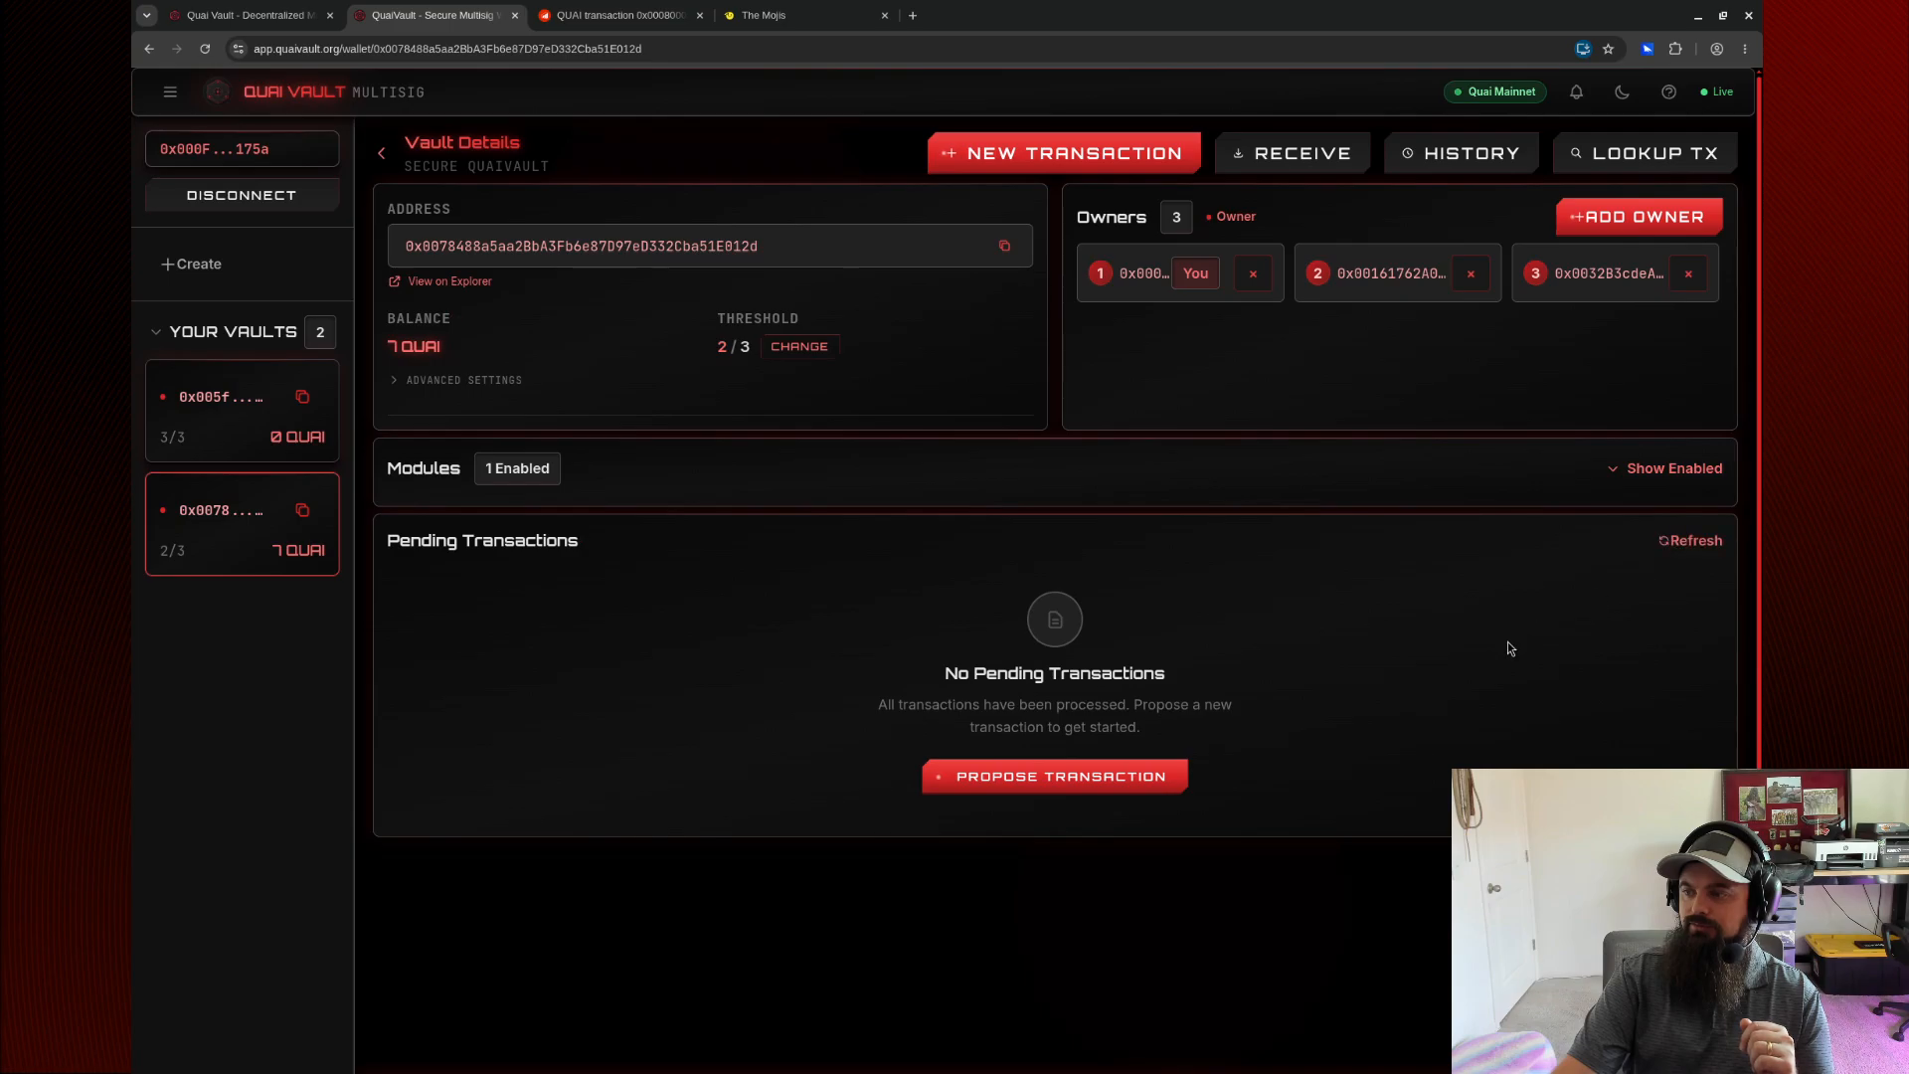
left_click(1674, 553)
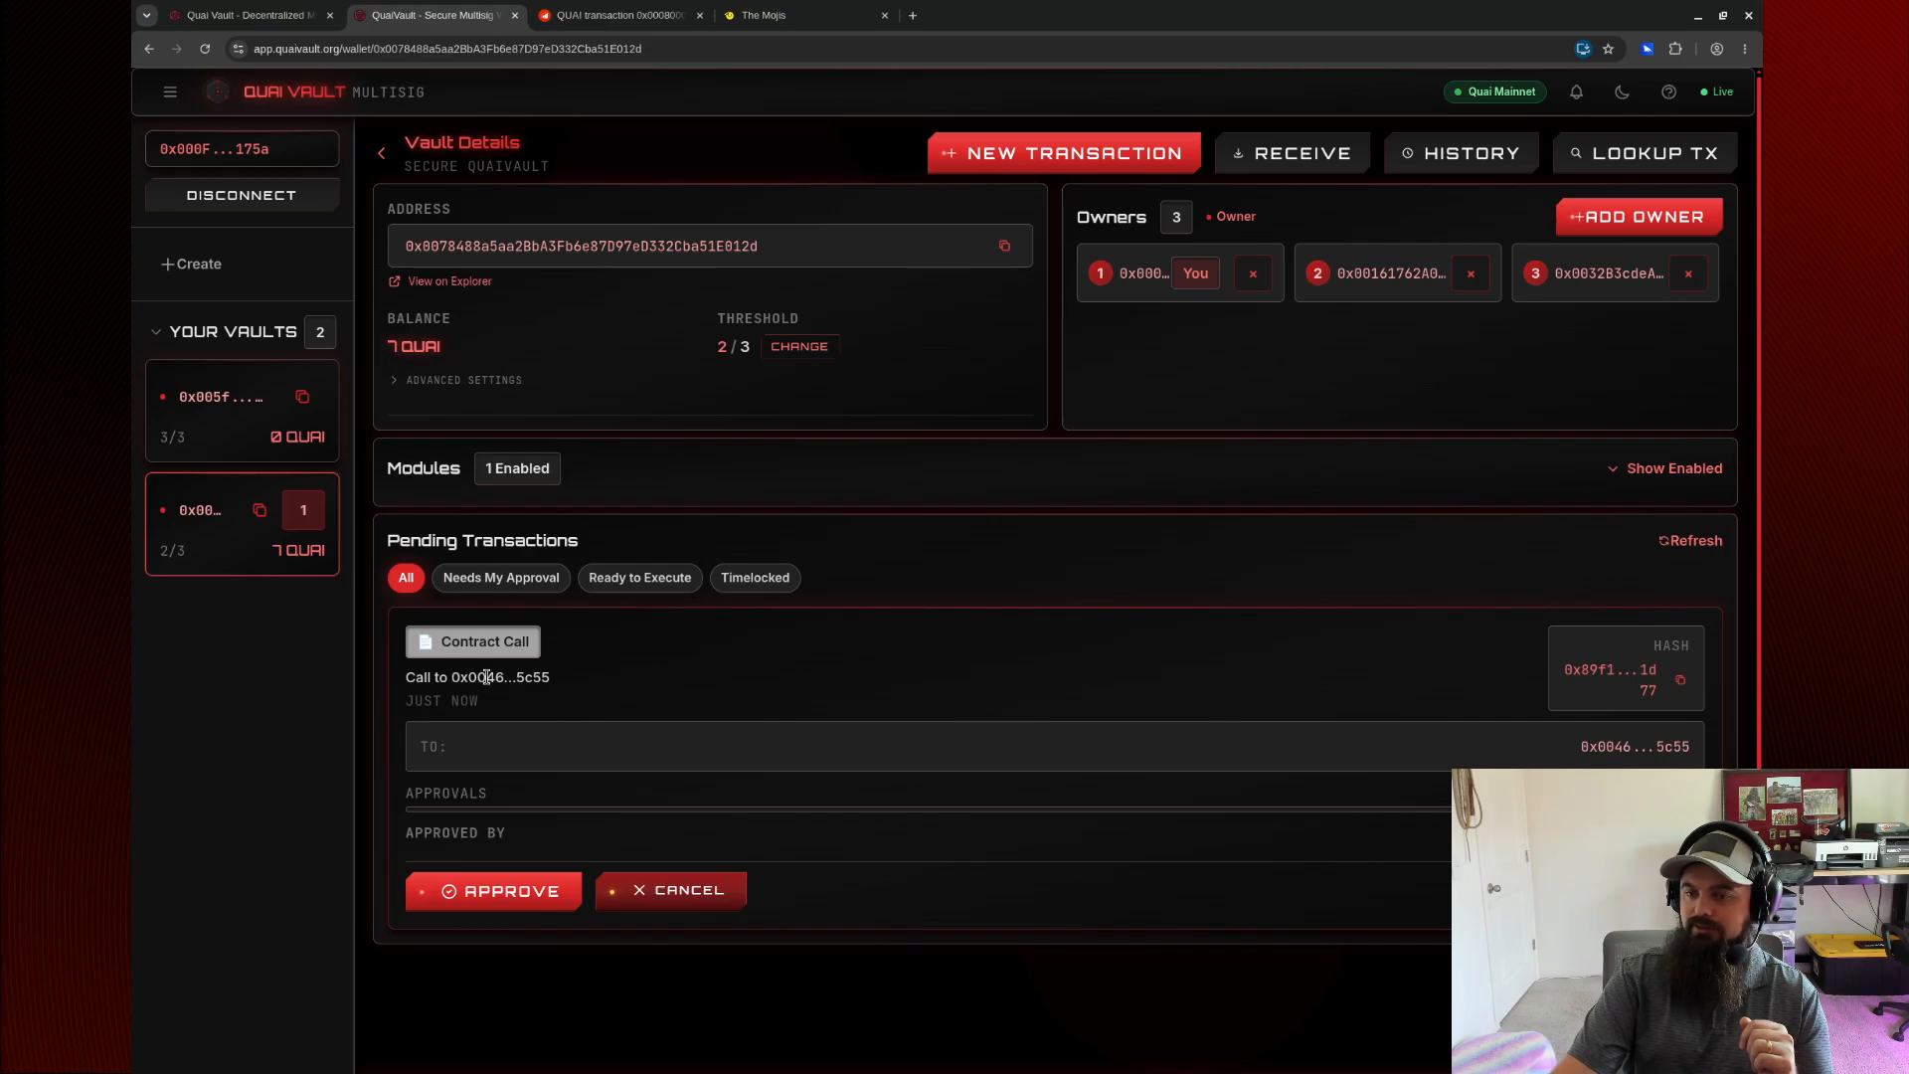
left_click(494, 891)
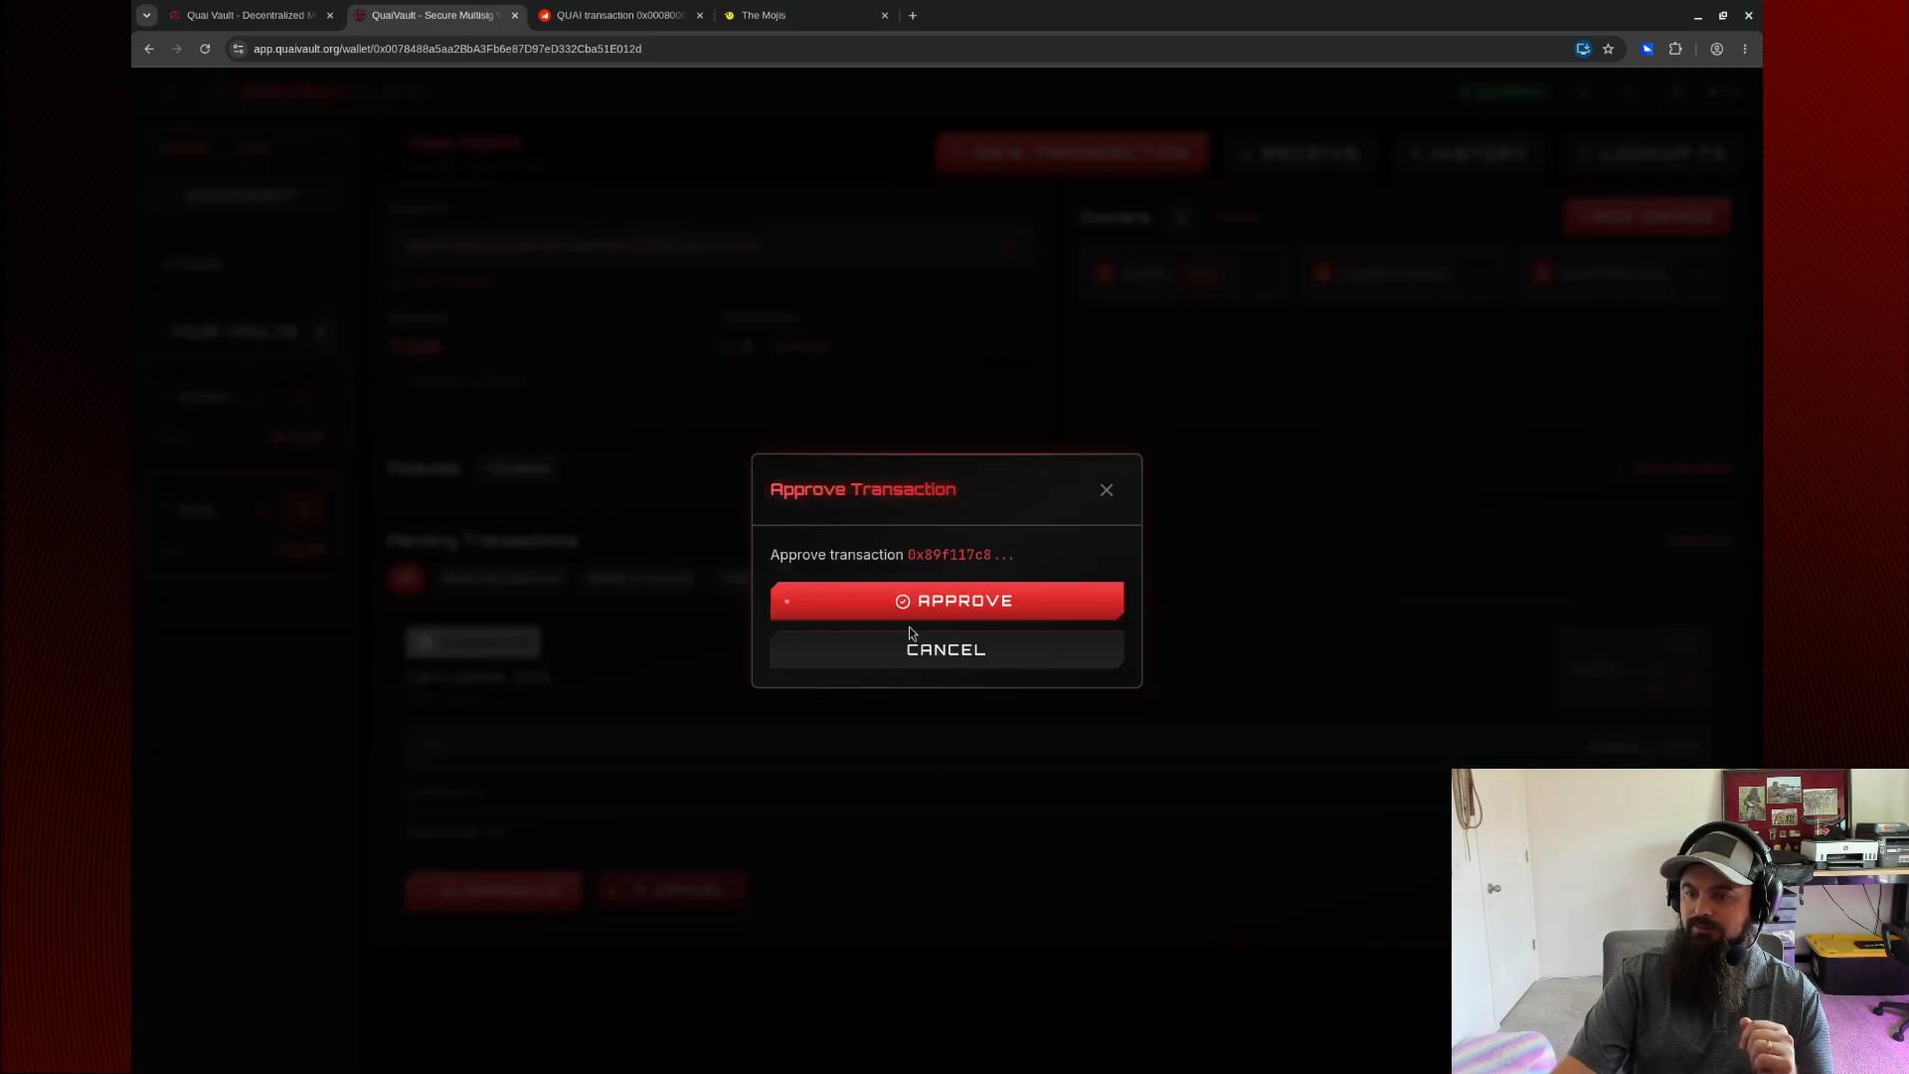
left_click(915, 598)
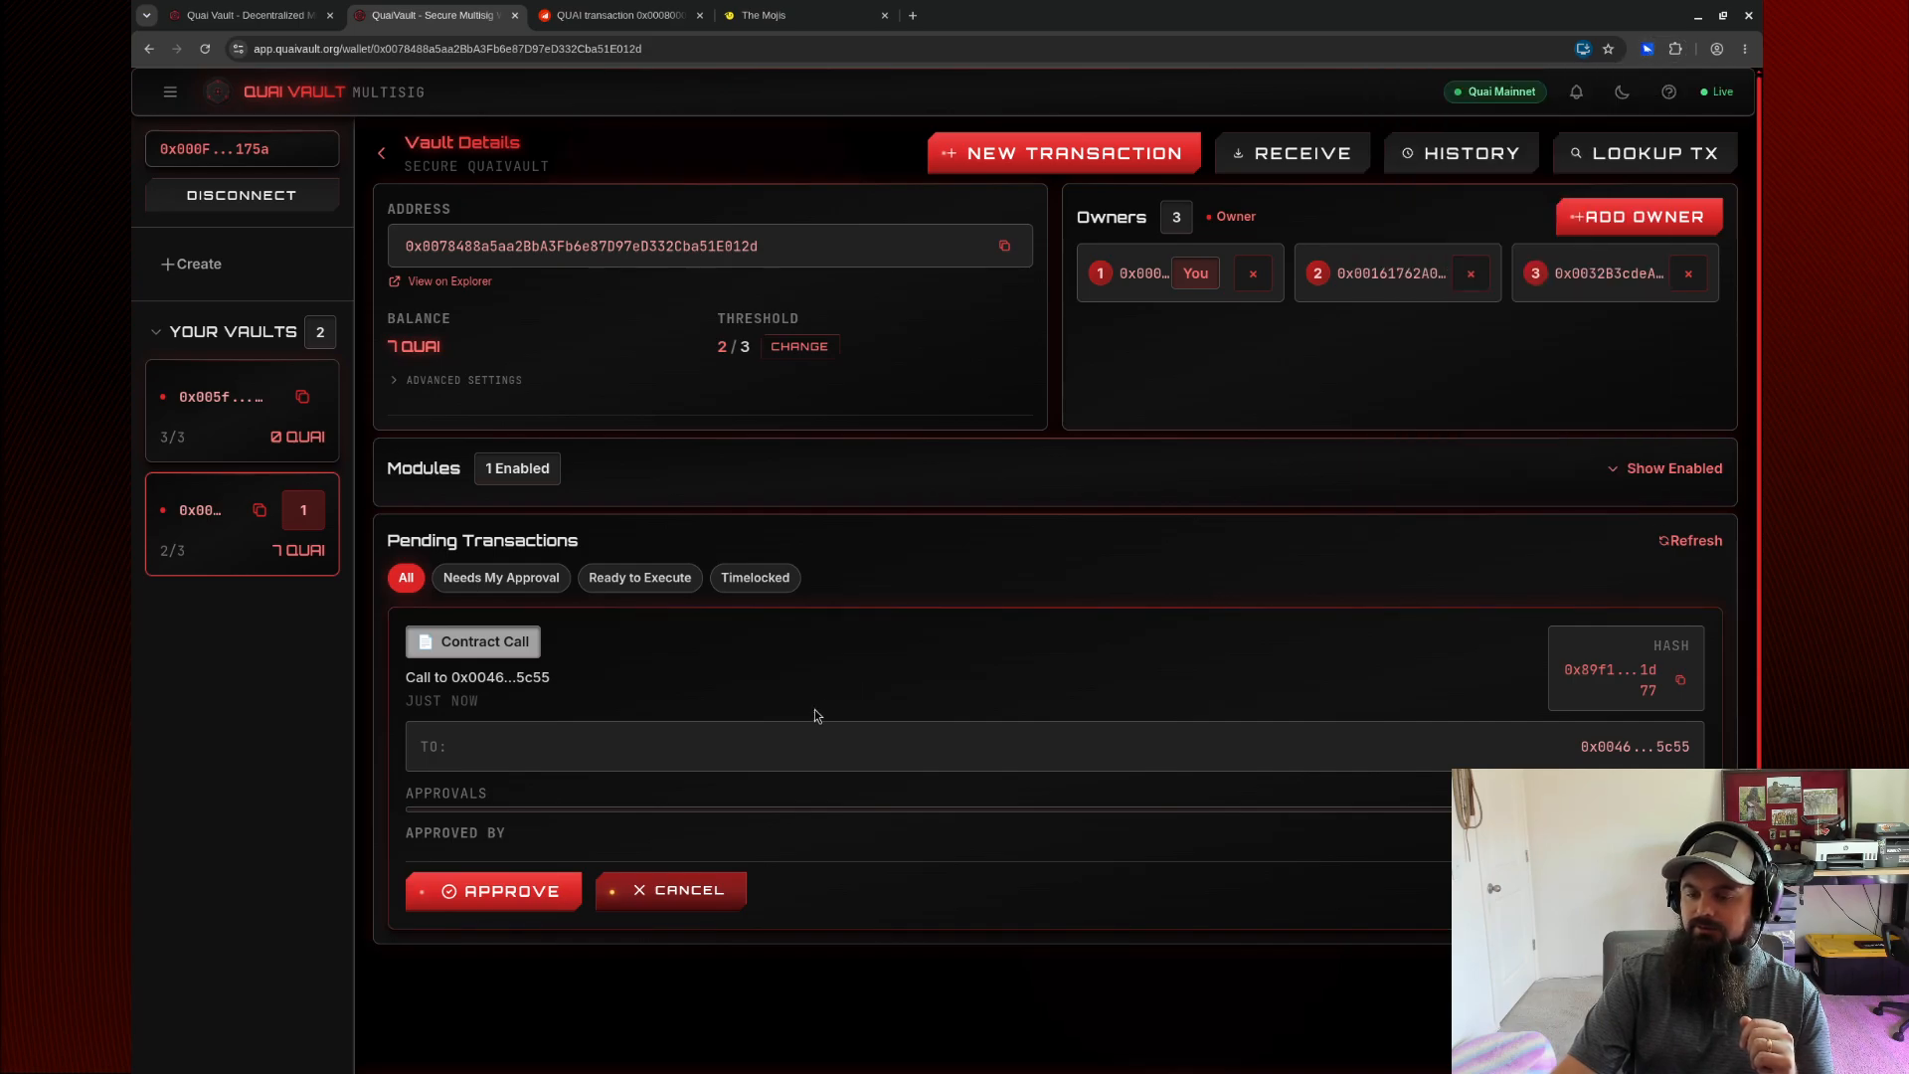
left_click(1690, 540)
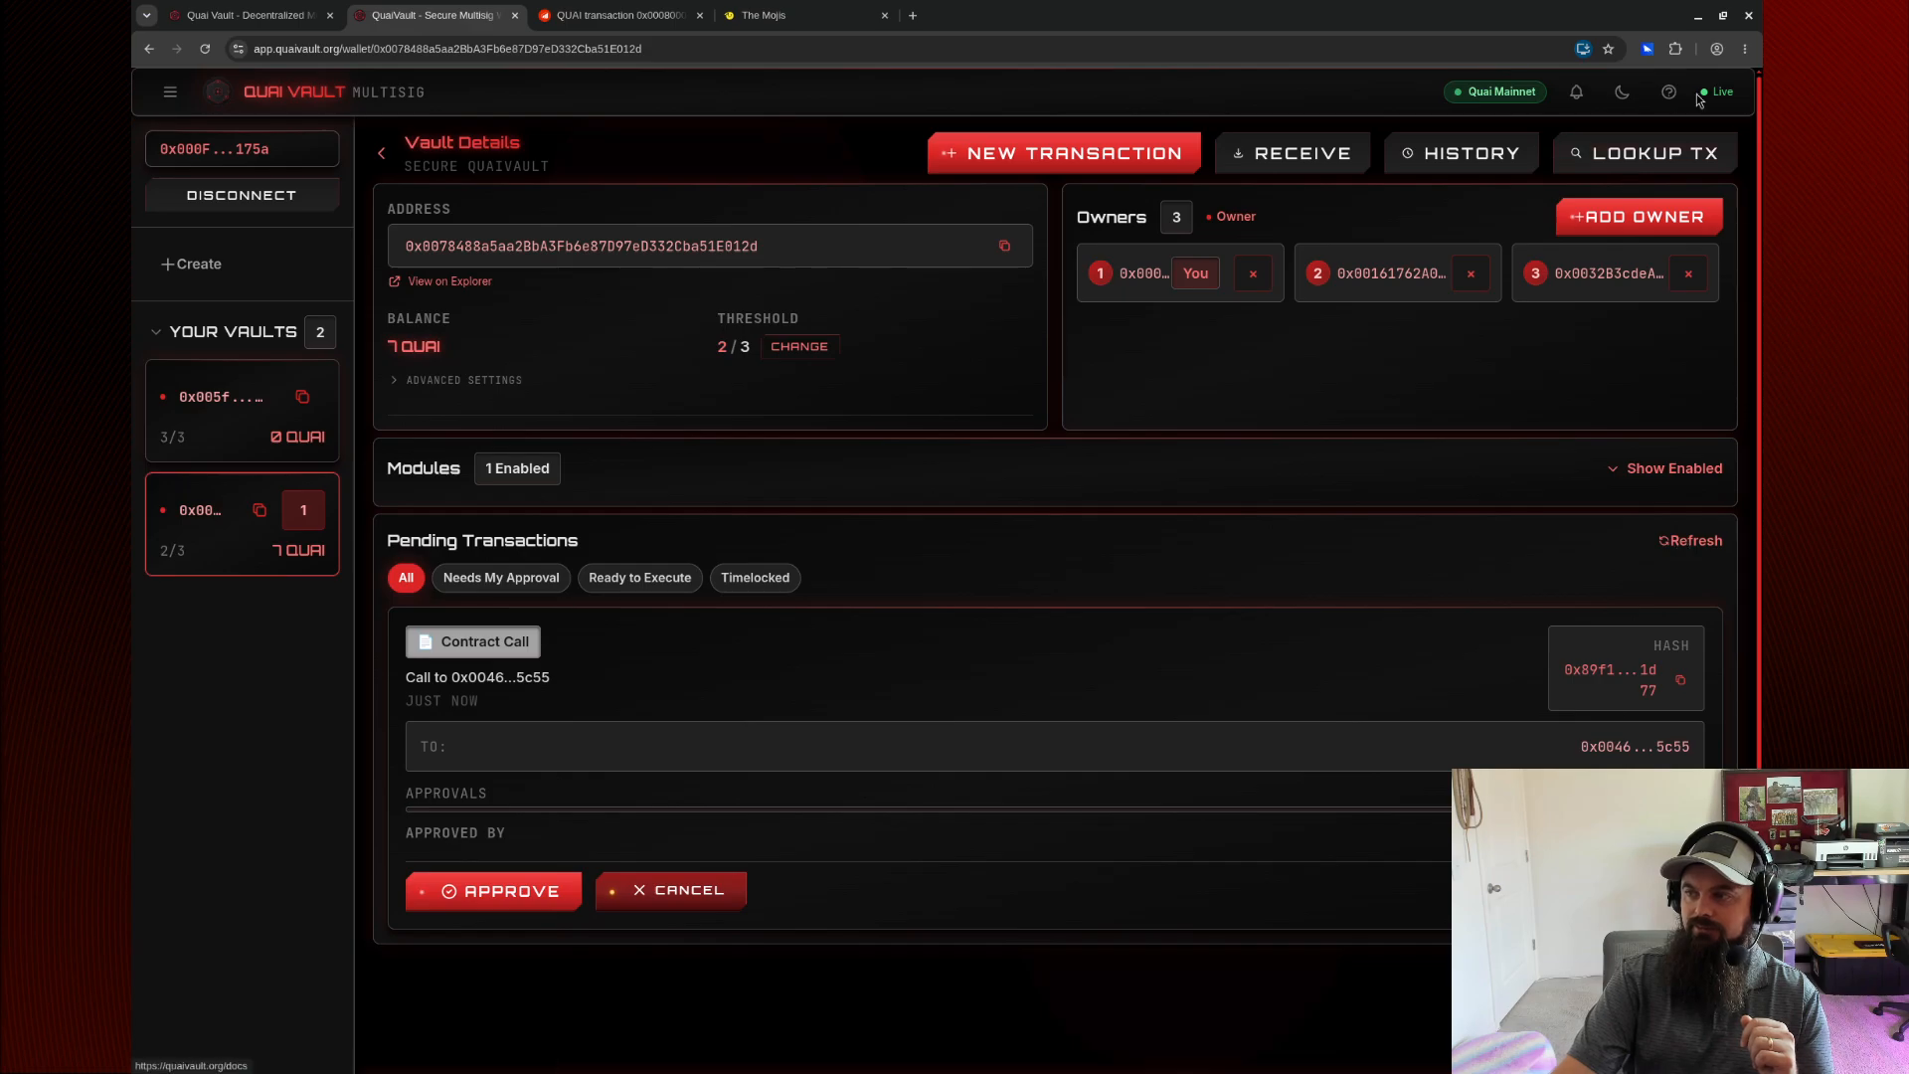
Switch the active Pelagus account to Test 2 and close the wallet.
left_click(1646, 50)
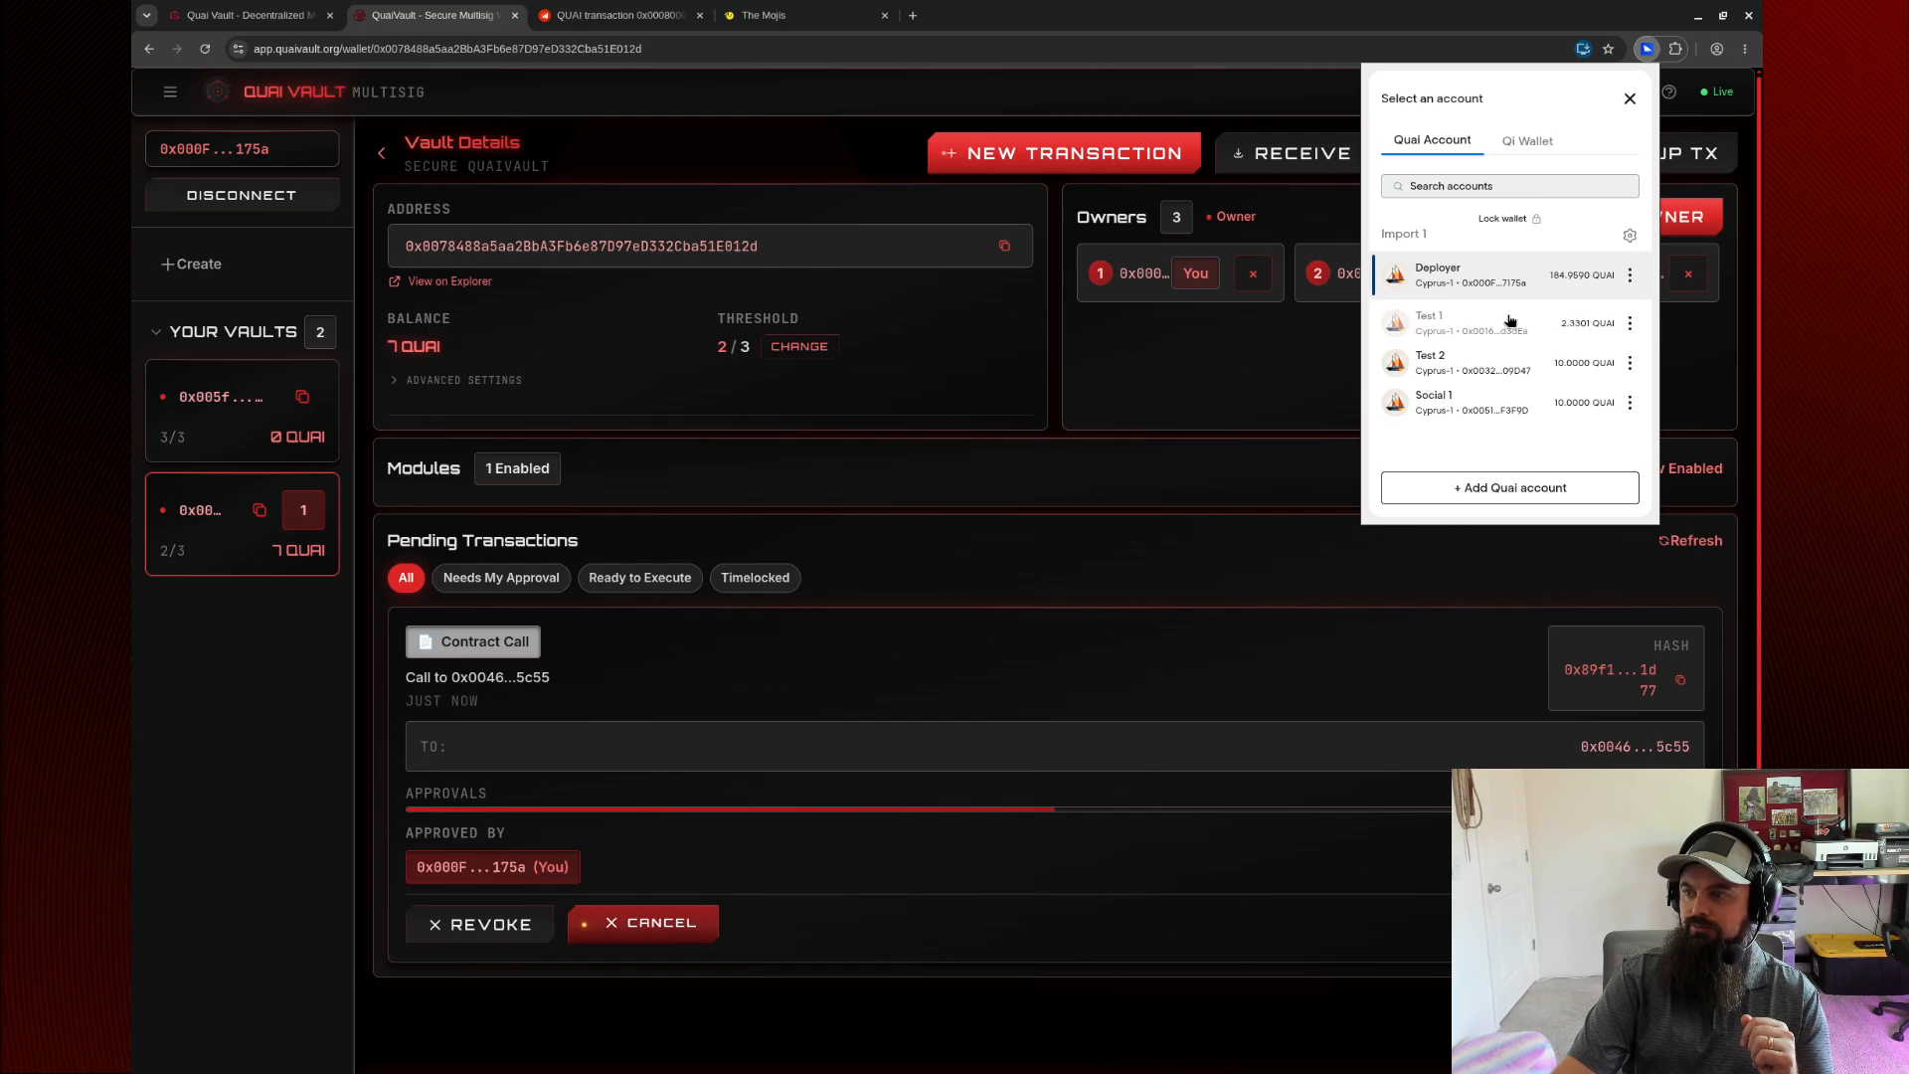
left_click(1507, 372)
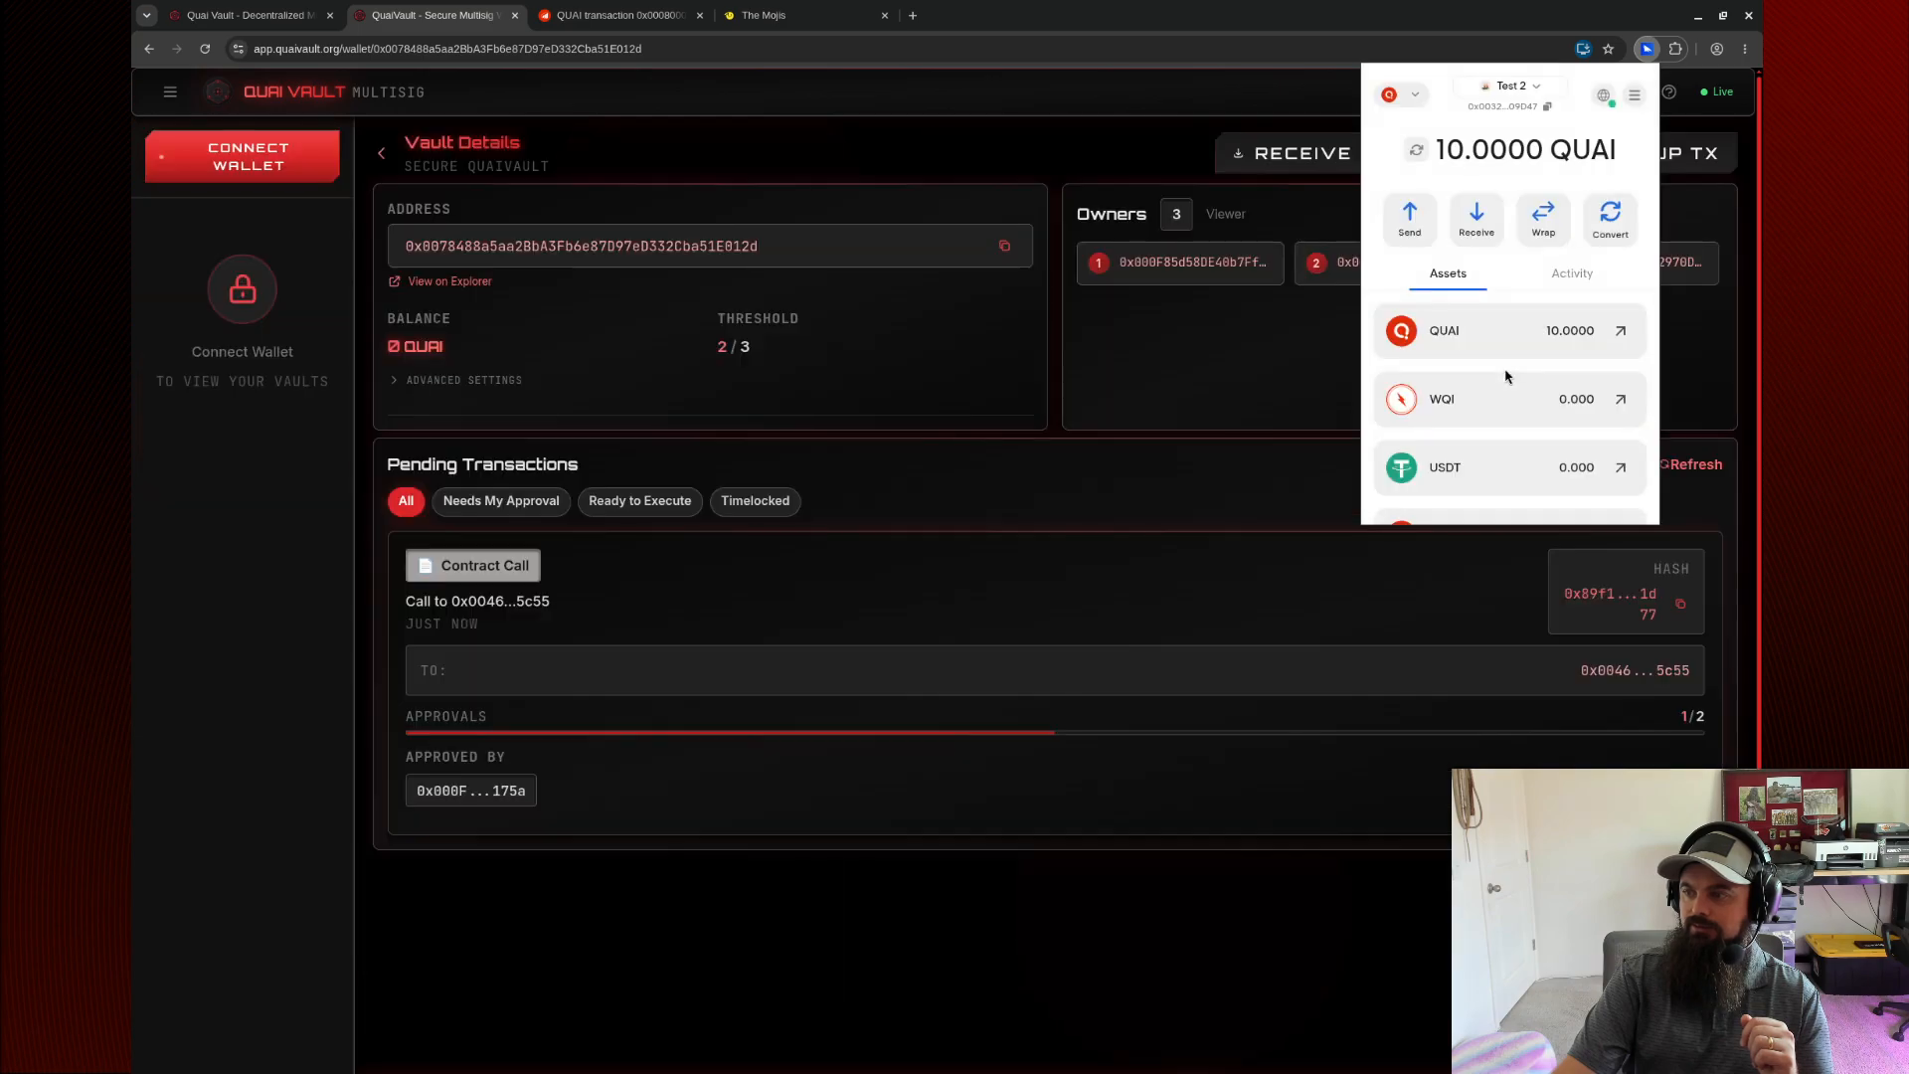
left_click(970, 595)
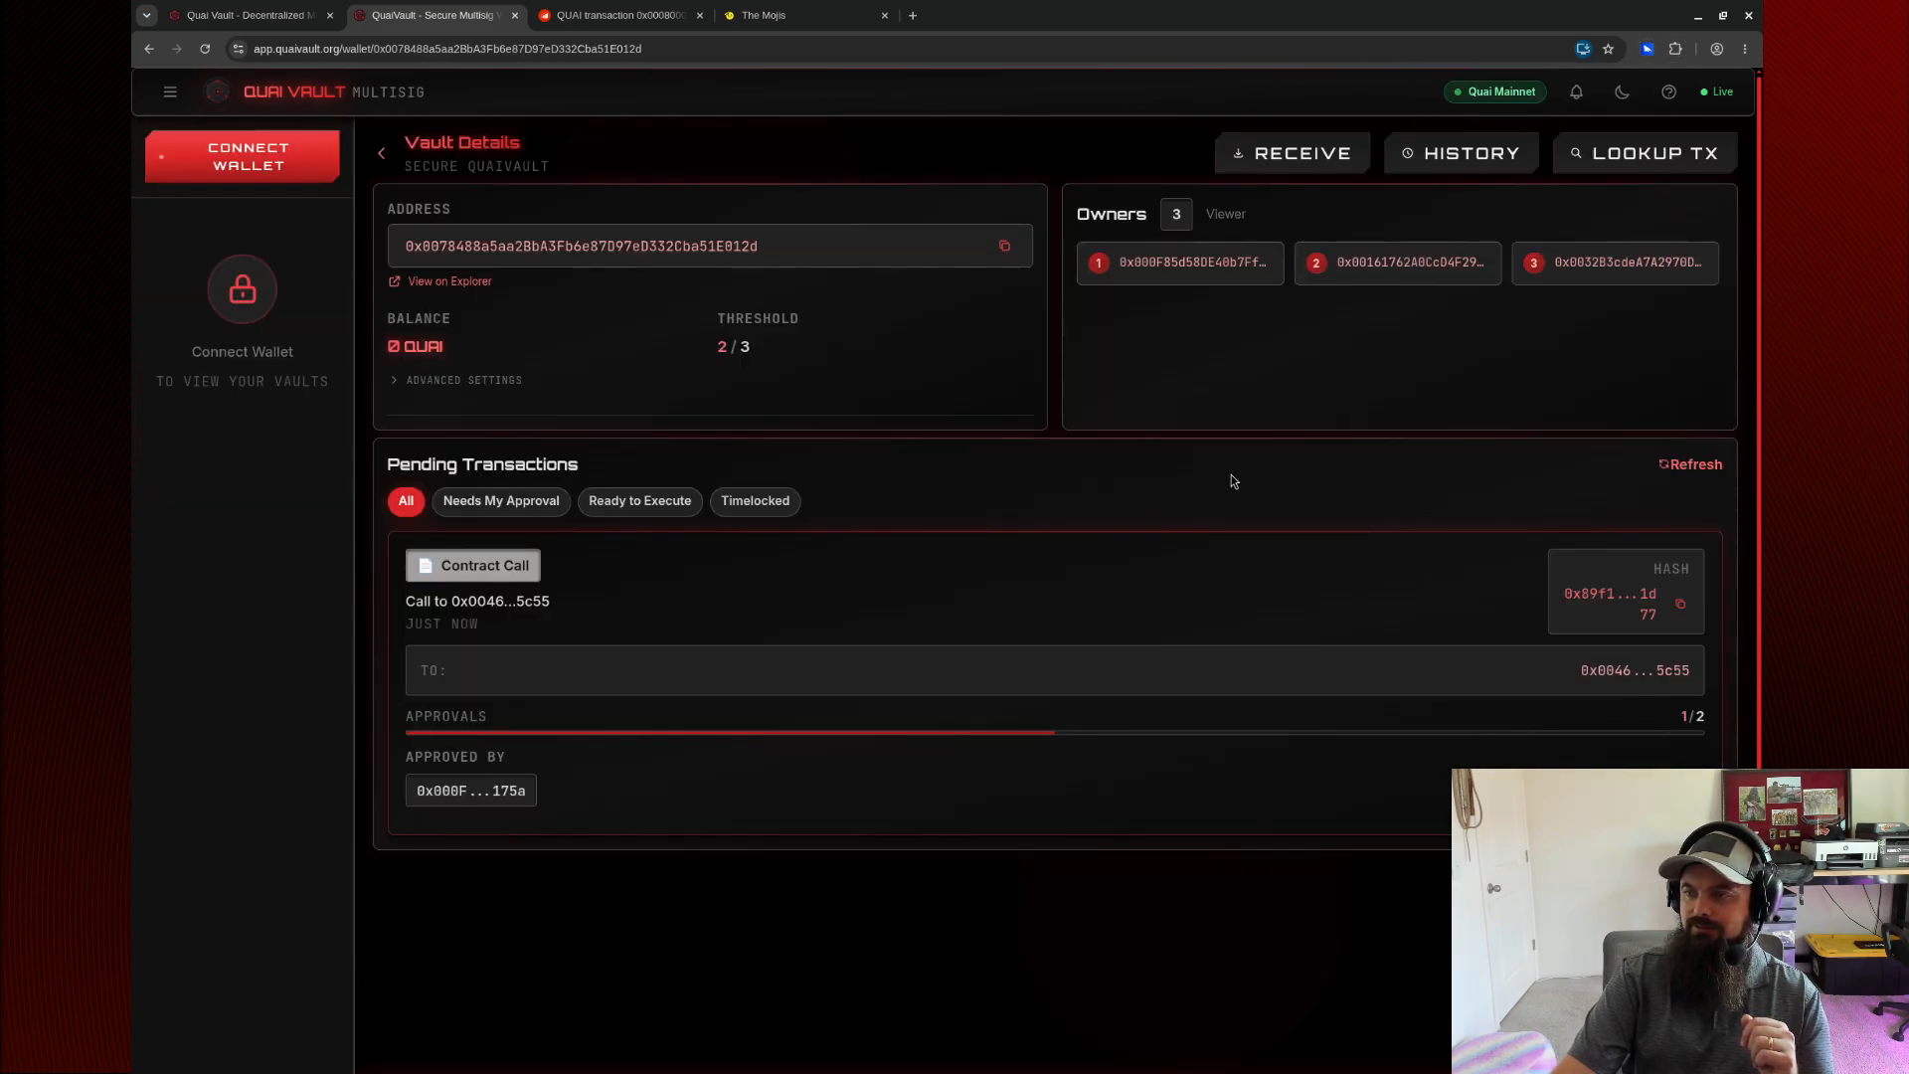
Connect the Test 2 owner account to the vault through Pelagus and dismiss the balance notification.
left_click(239, 167)
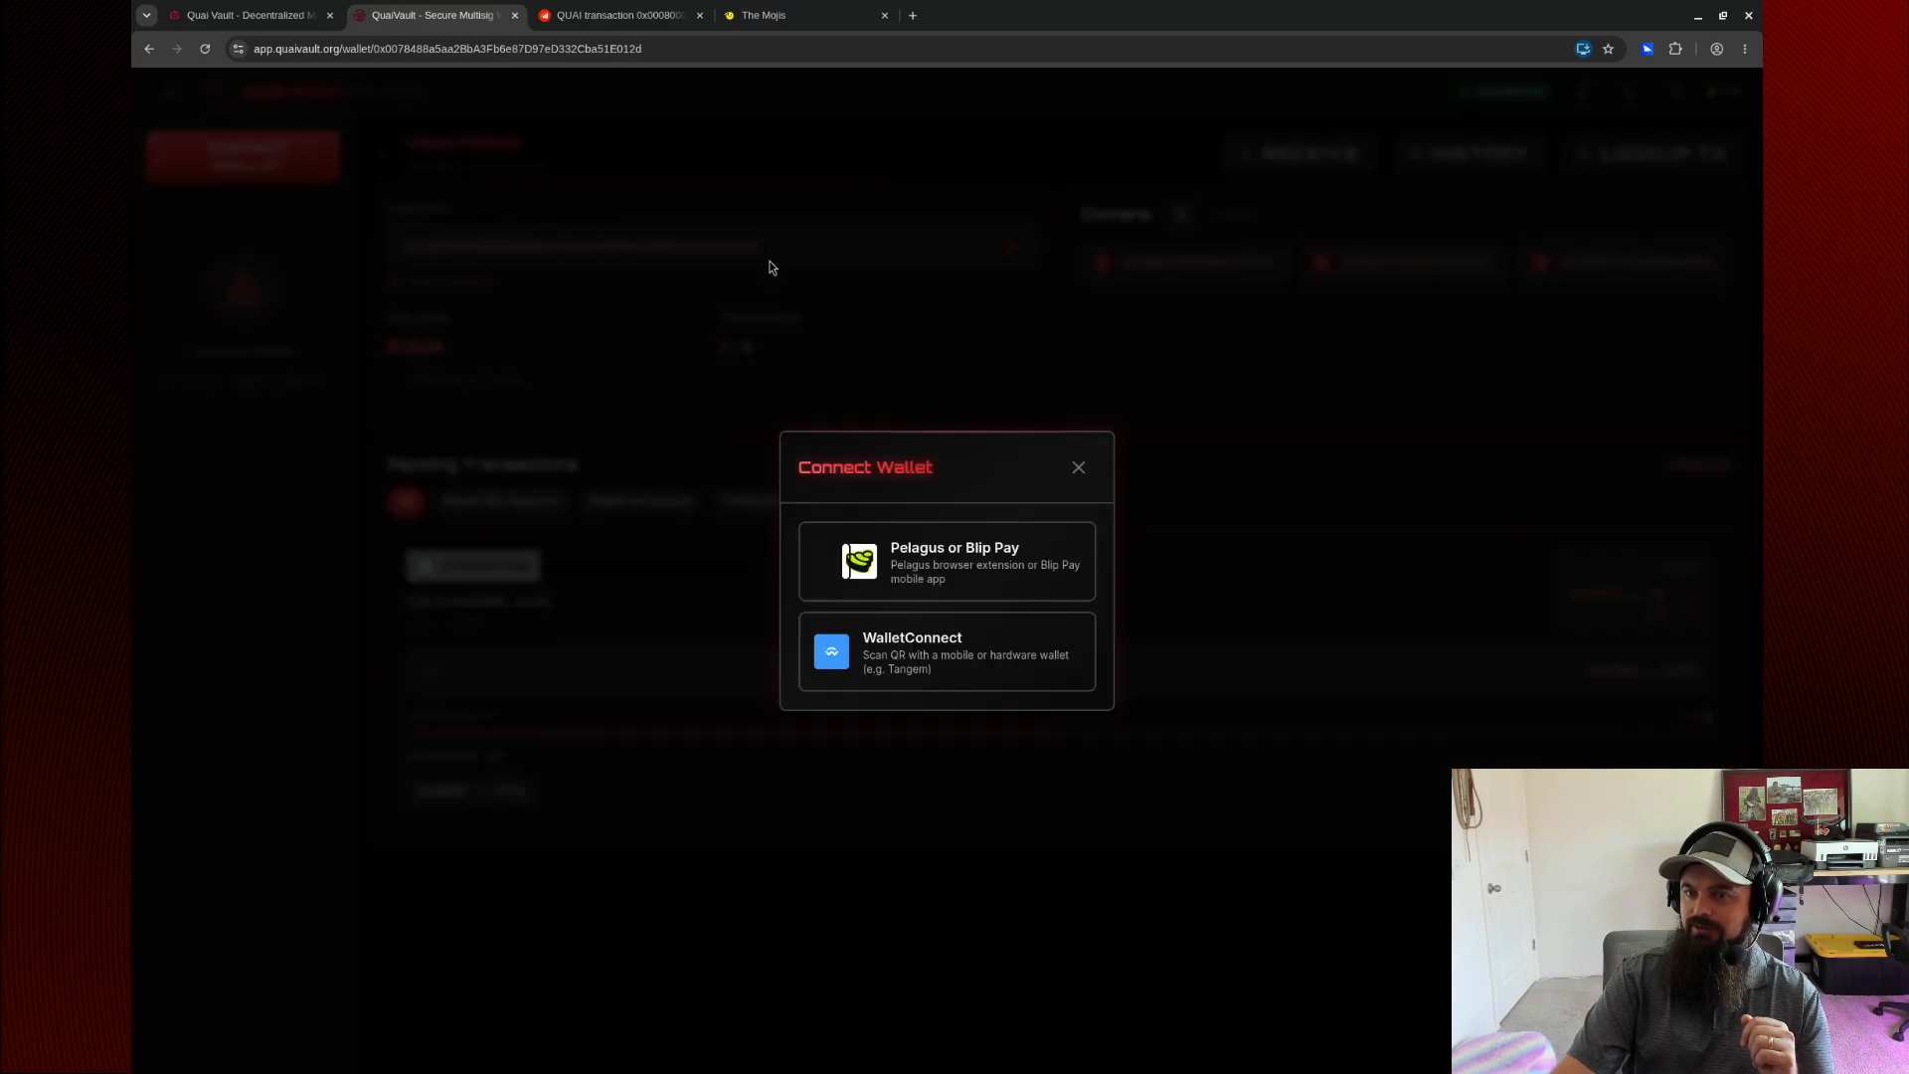
left_click(1000, 570)
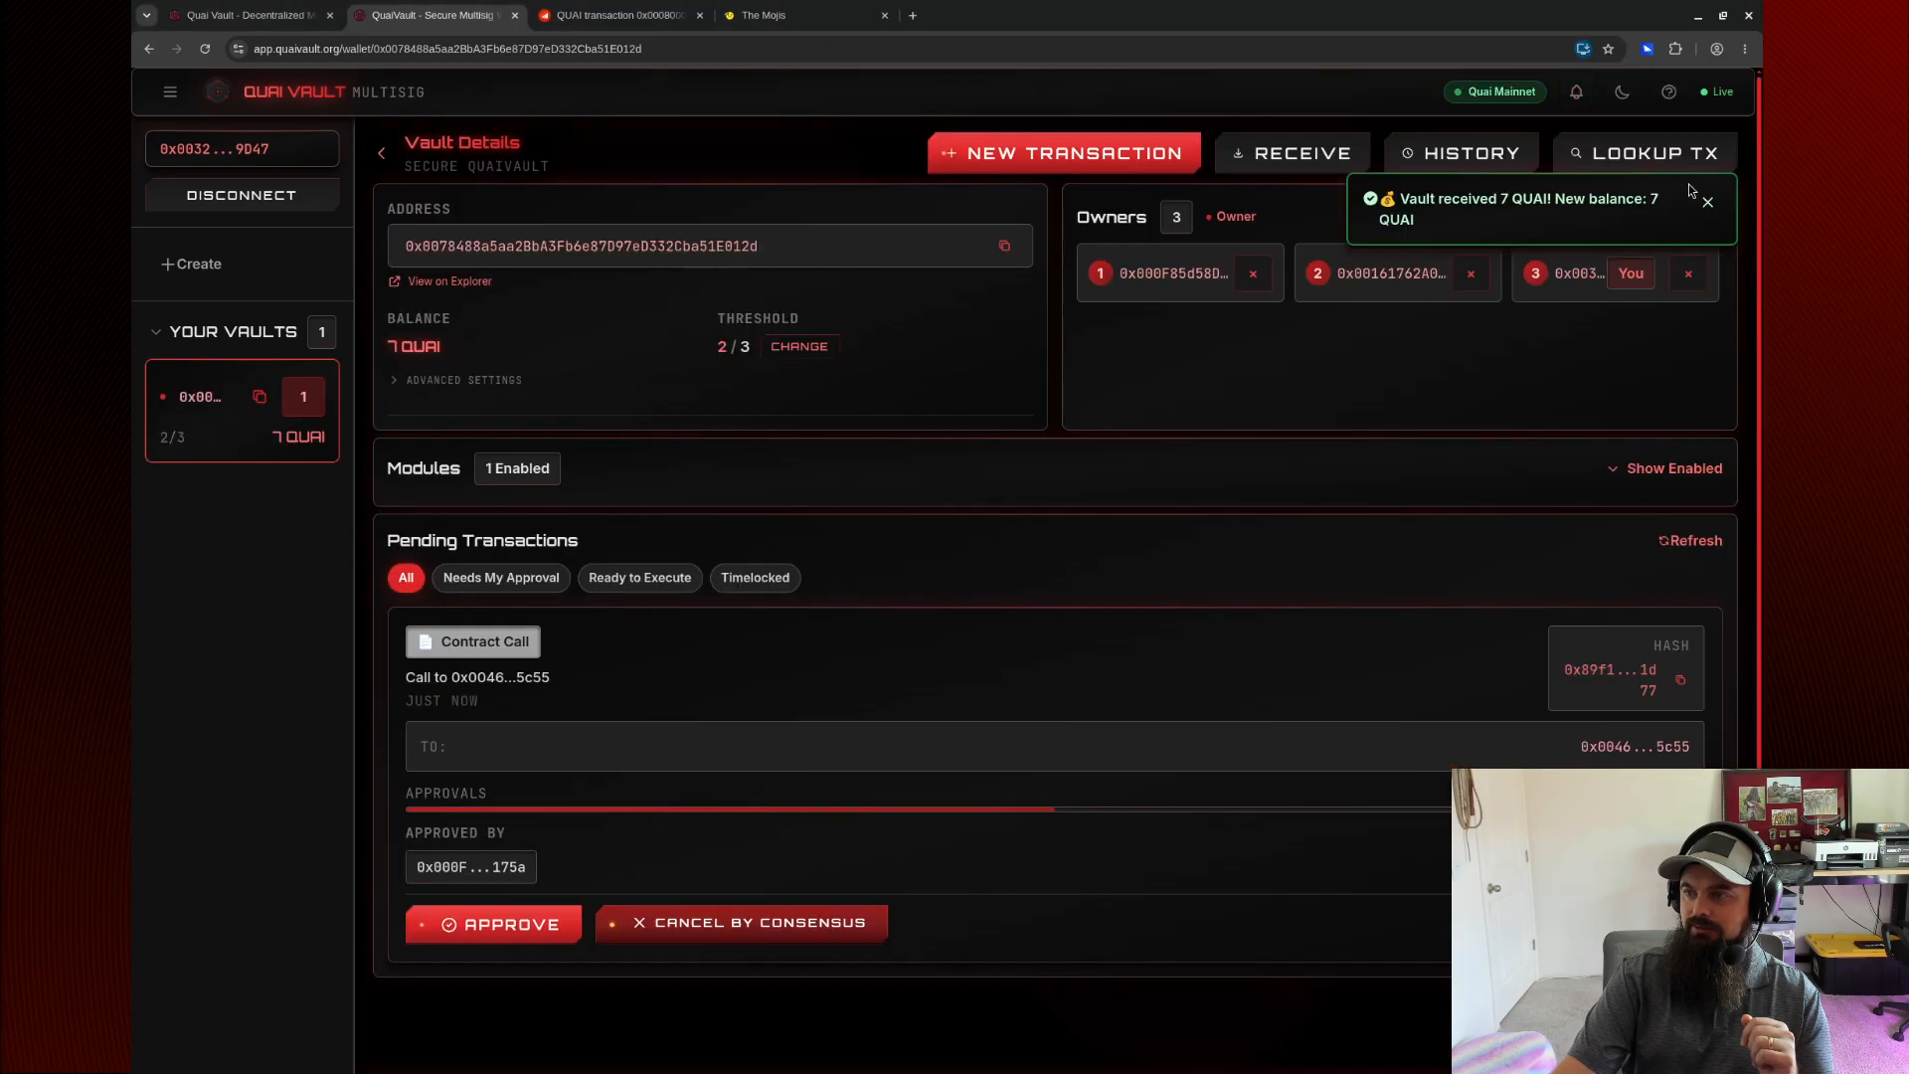
left_click(1706, 204)
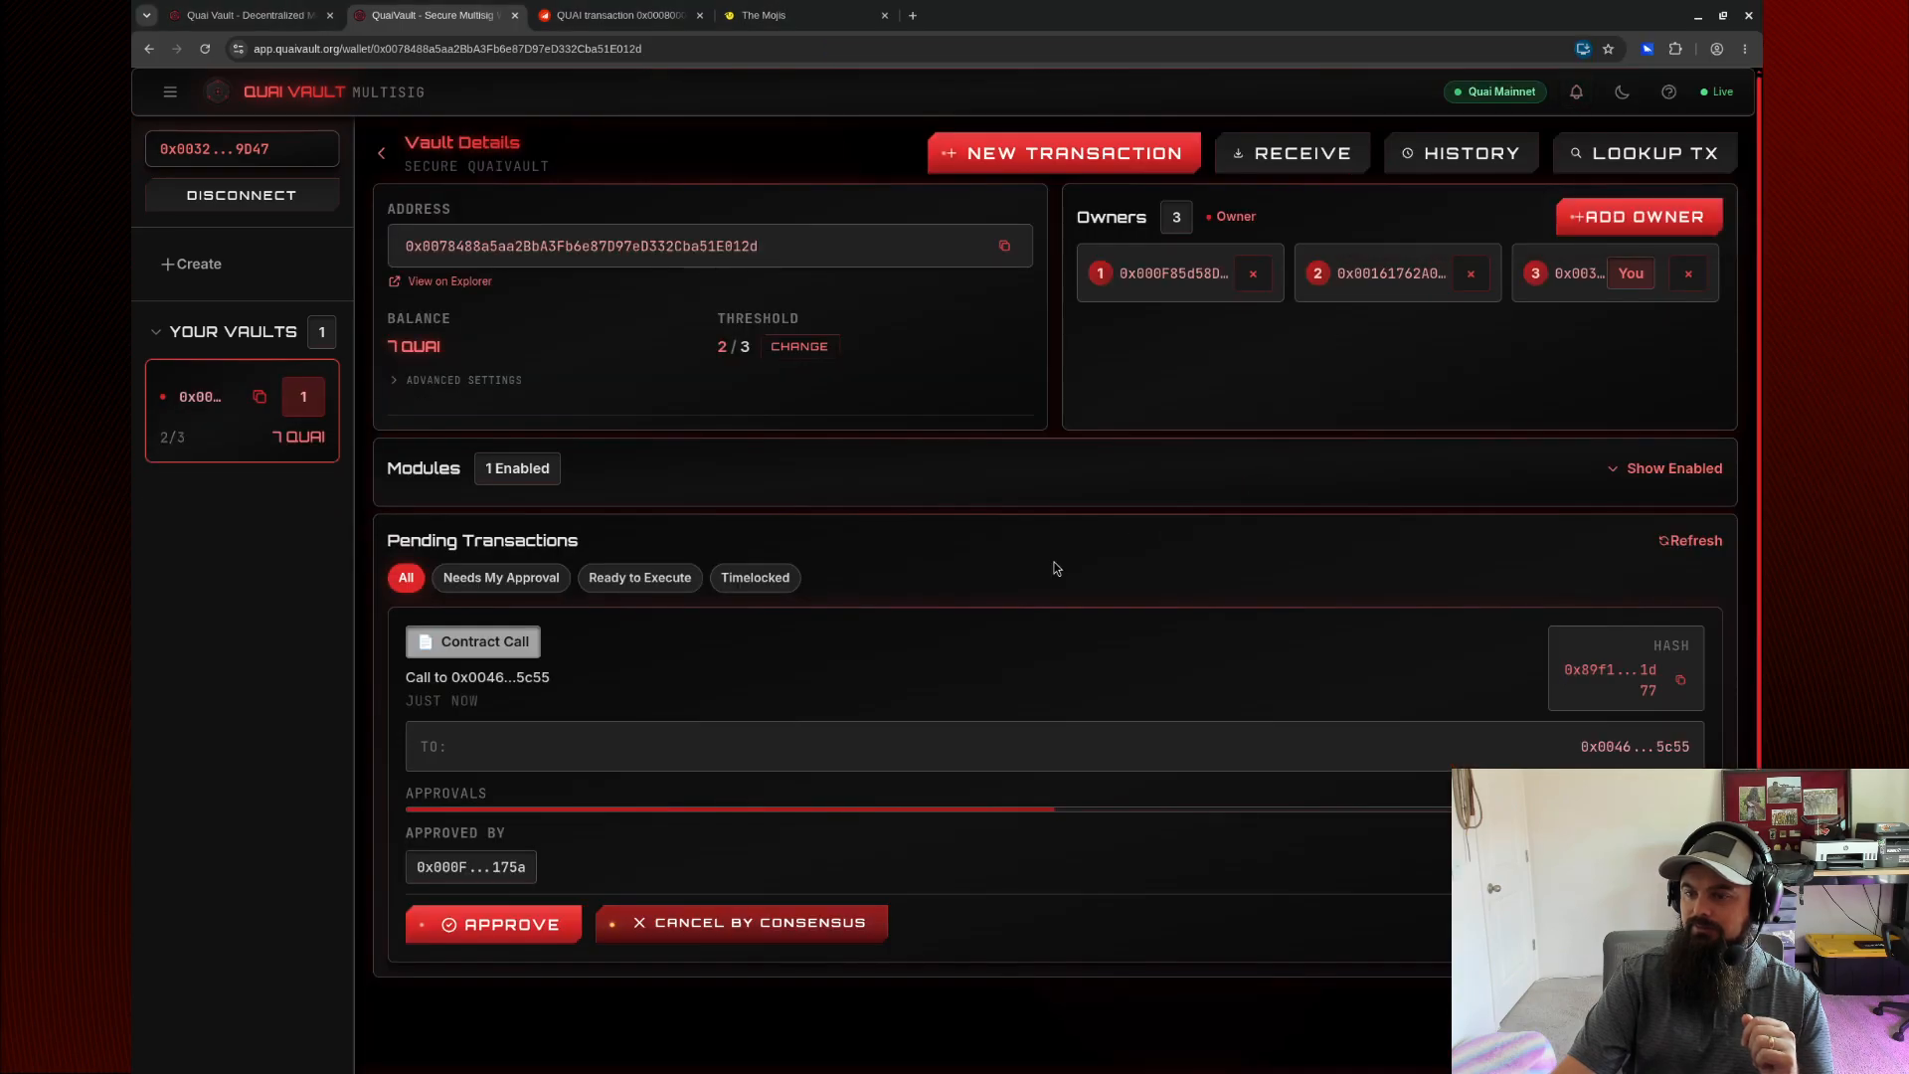
Approve and execute the pending mint contract call as the Test 2 owner, signing it in the wallet, and dismiss the notification.
left_click(522, 935)
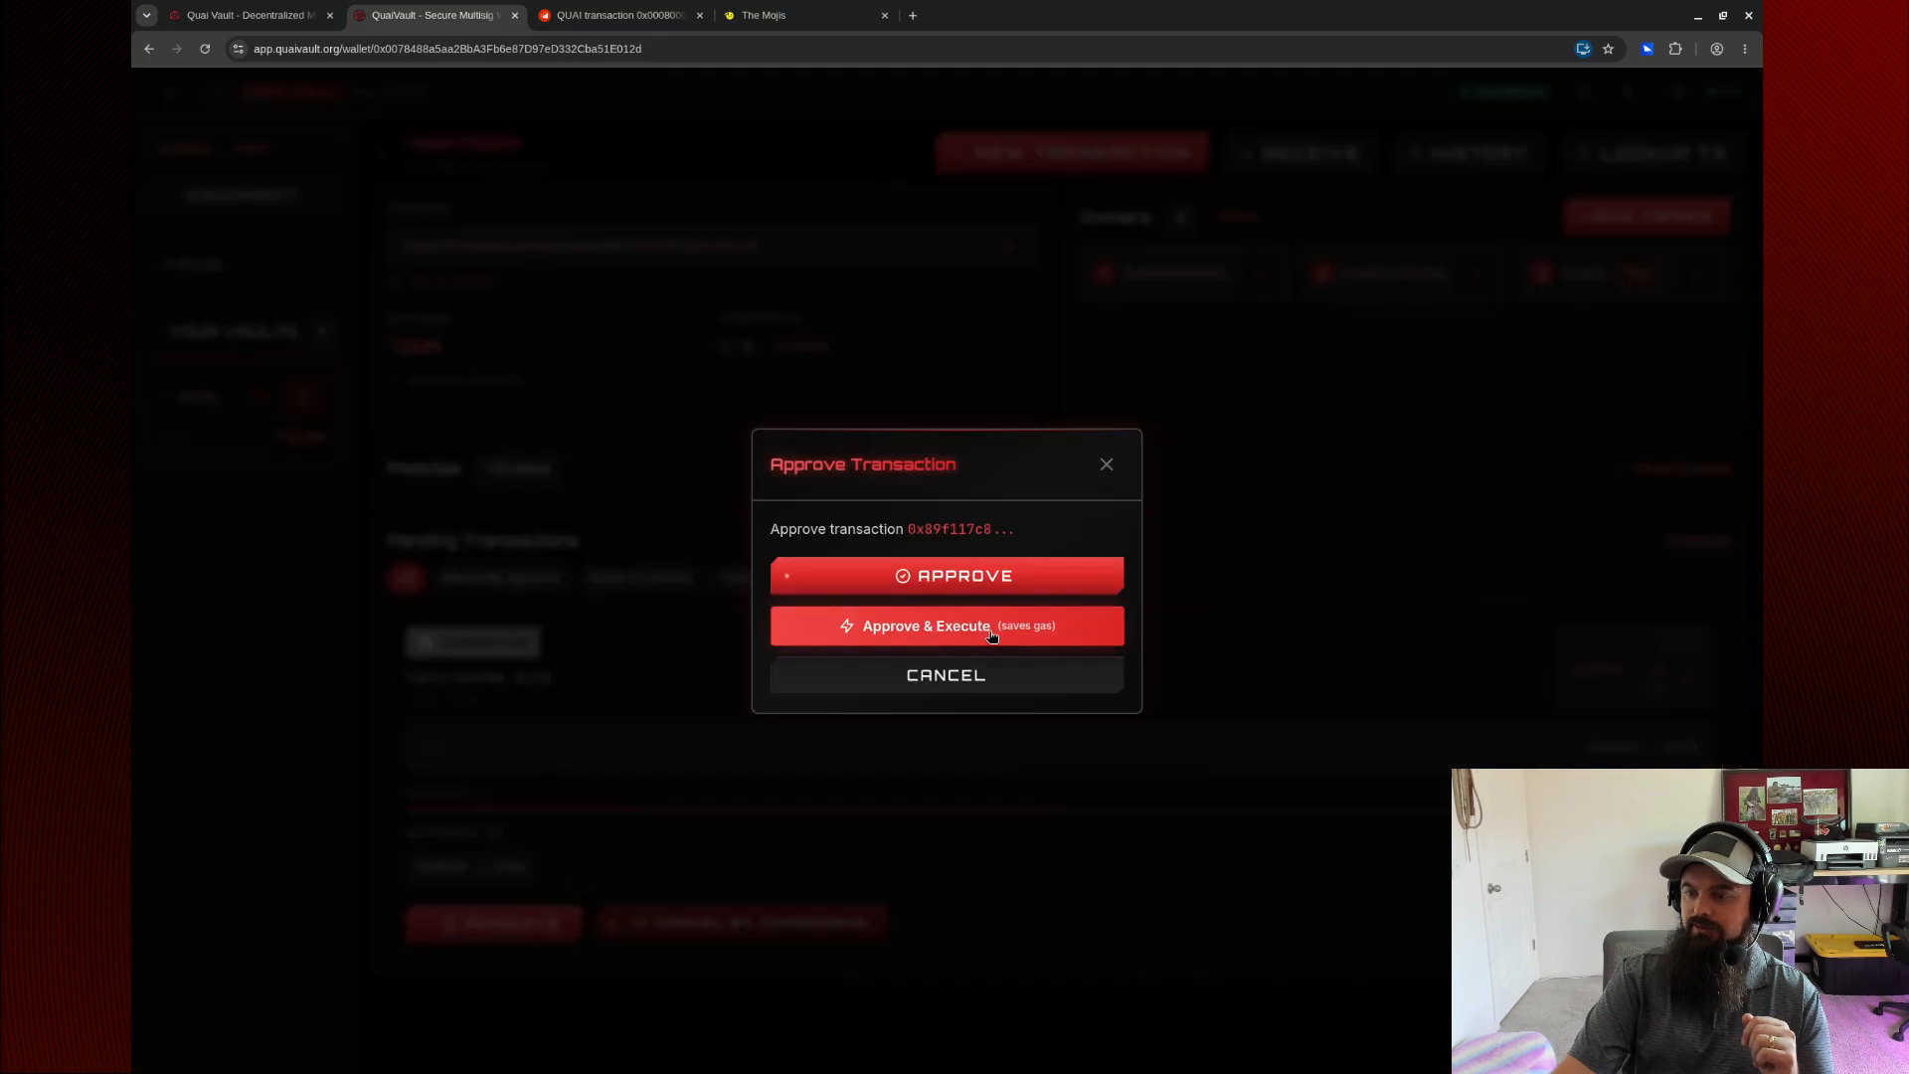
left_click(991, 636)
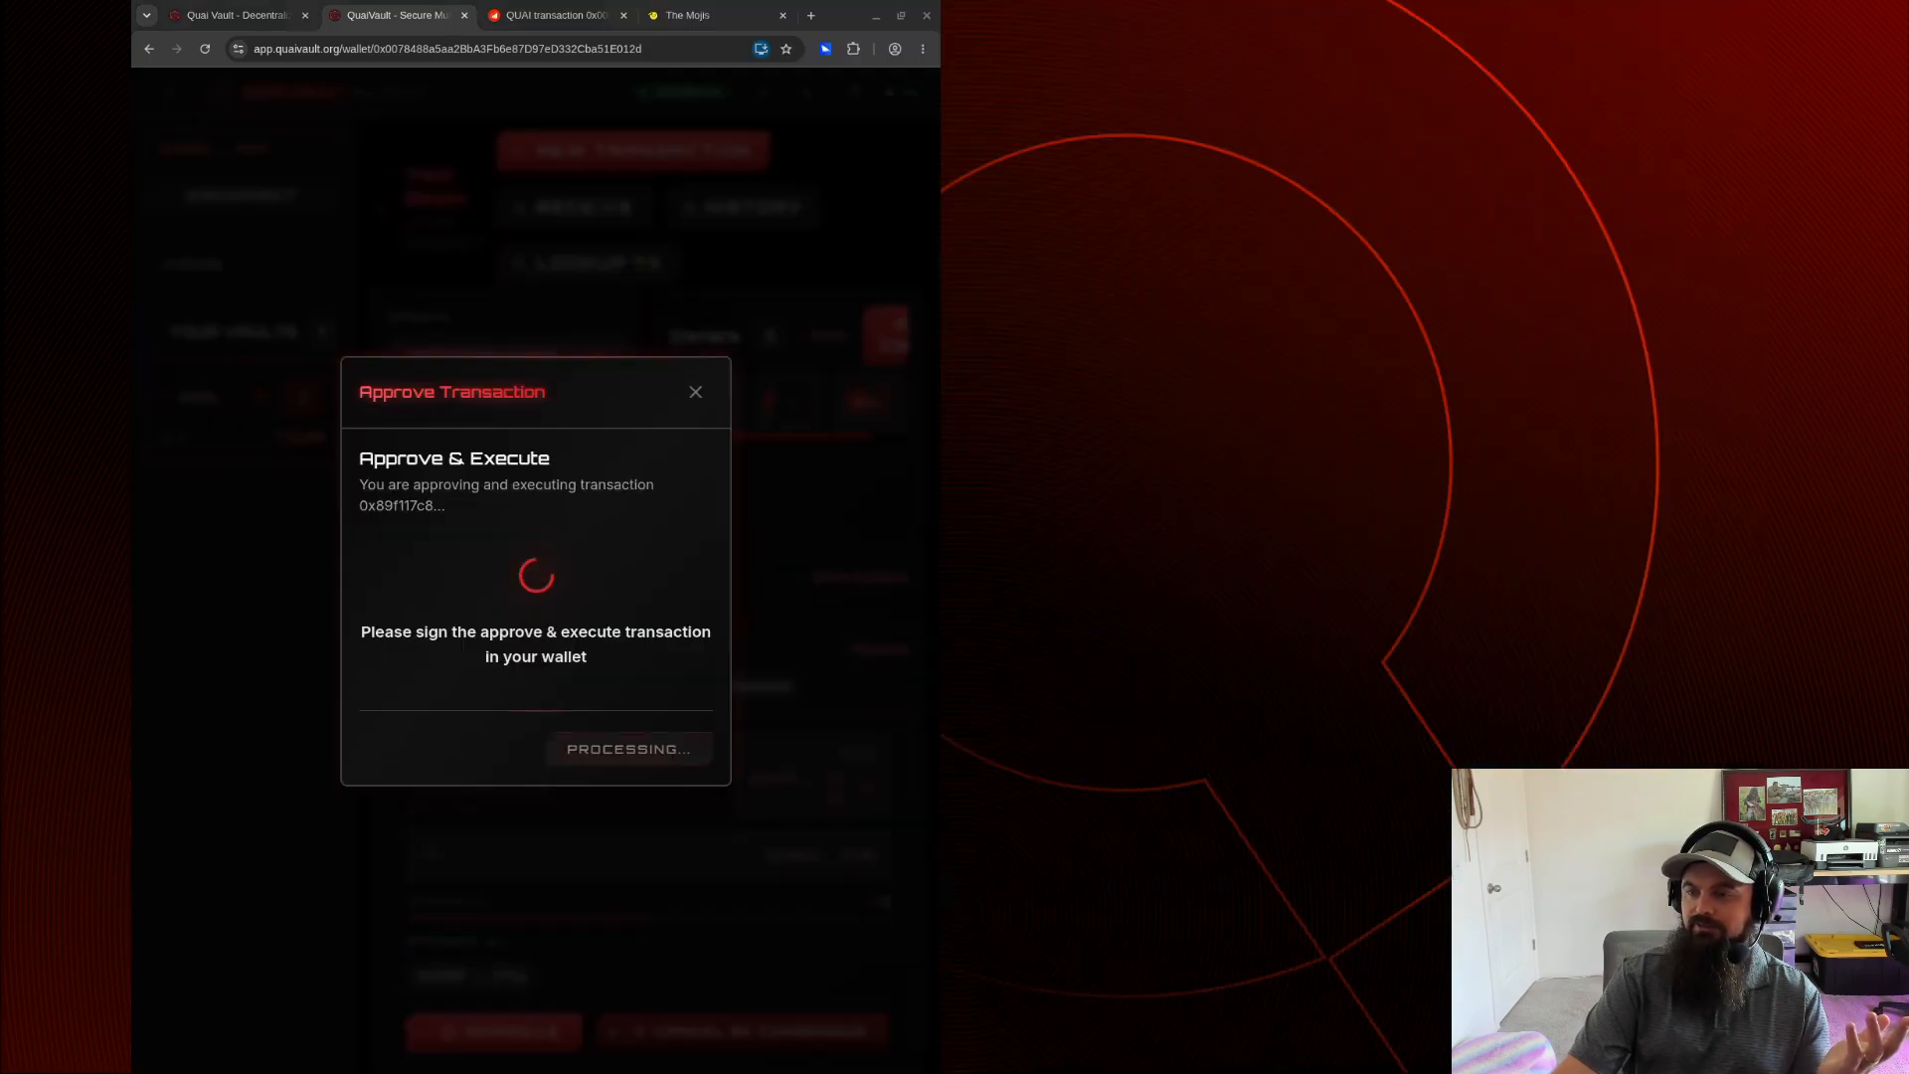
left_click(1162, 838)
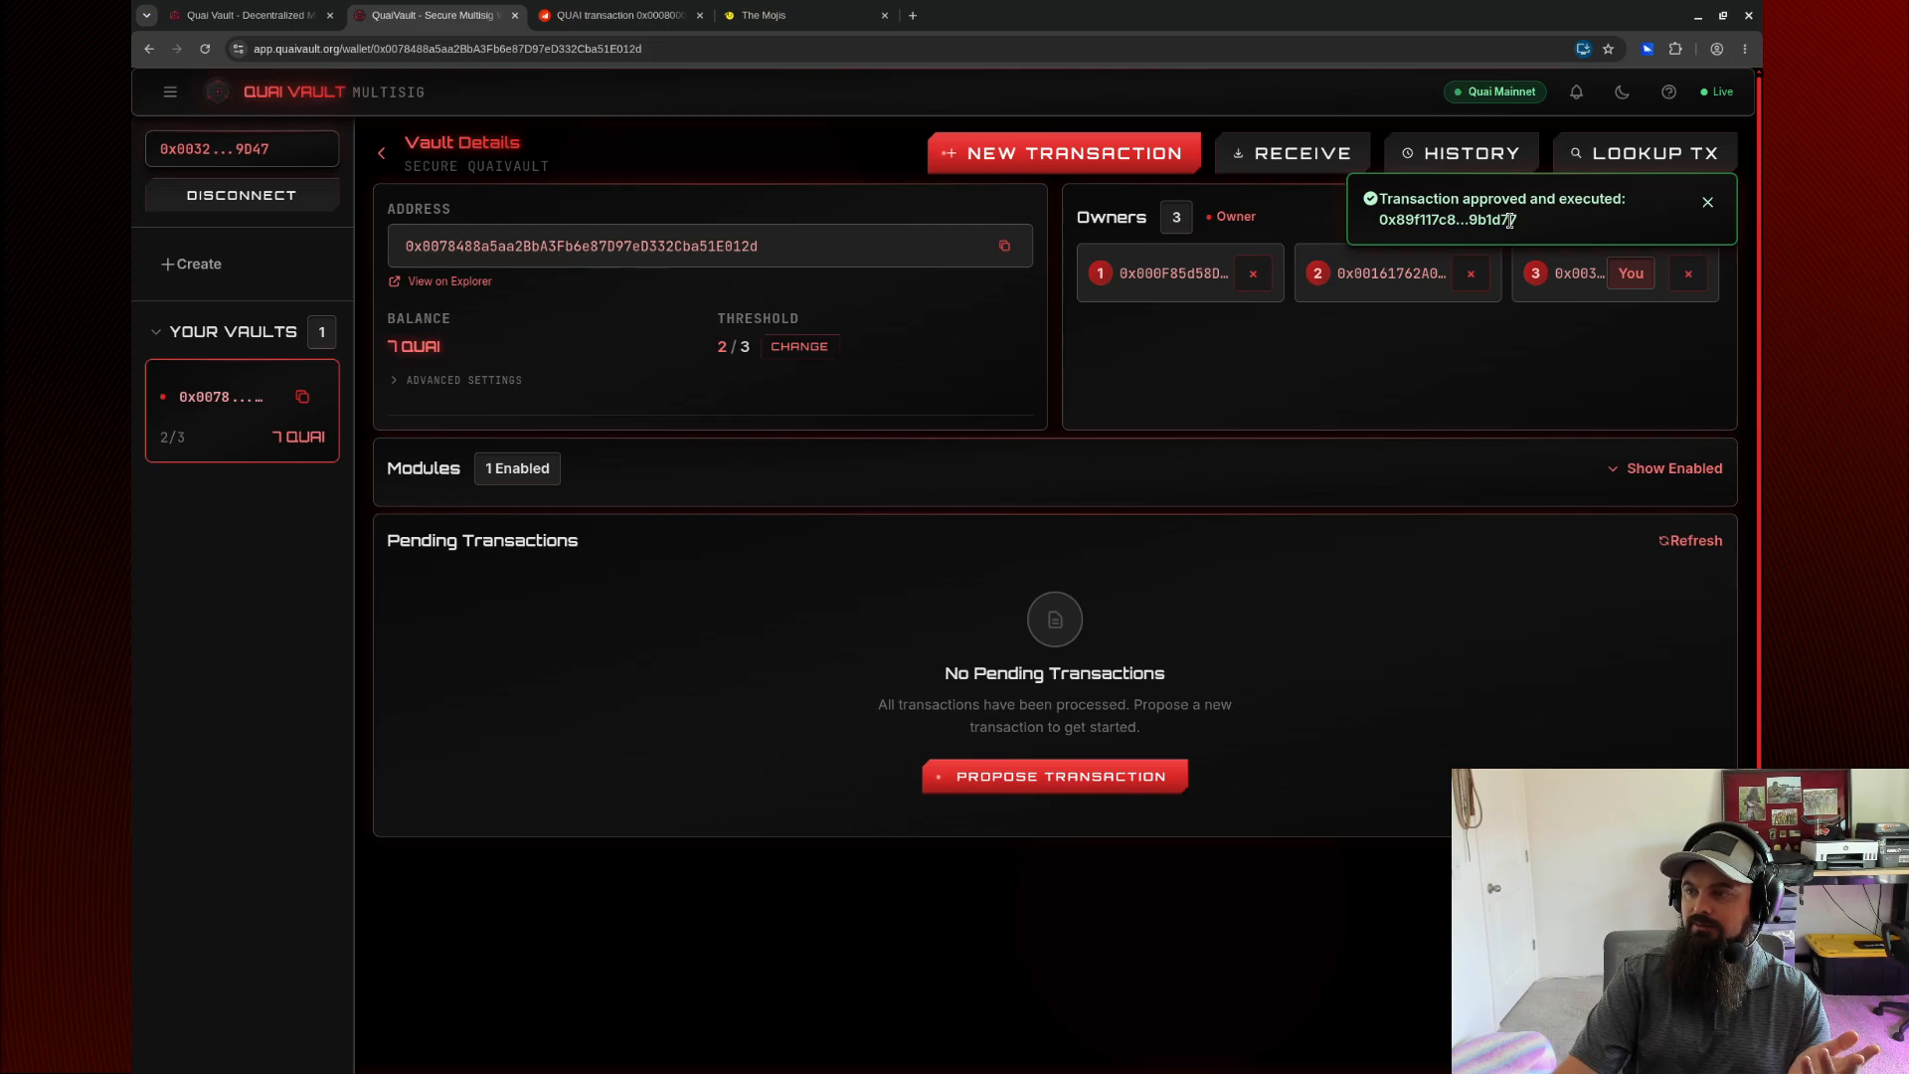
left_click(1707, 201)
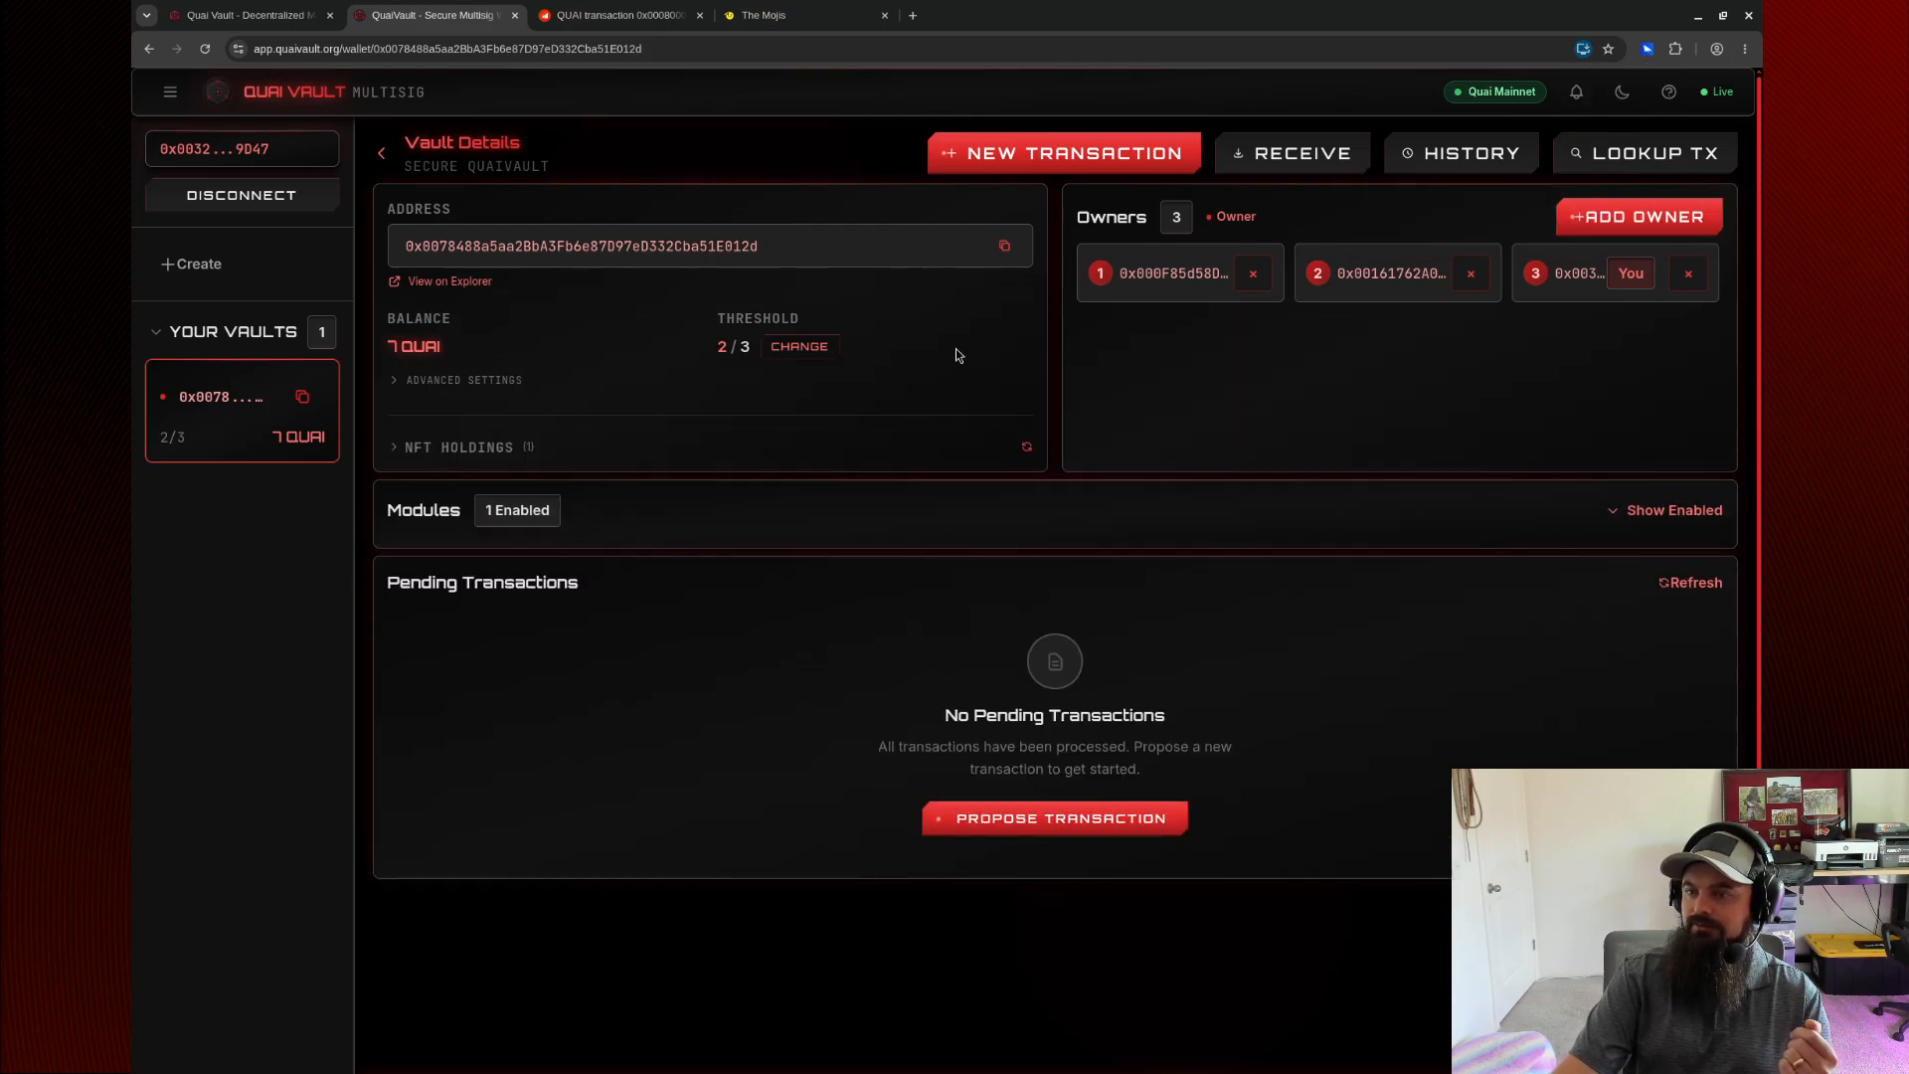
Expand the vault's NFT holdings and open the transfer form for The Mojis token #236.
left_click(392, 452)
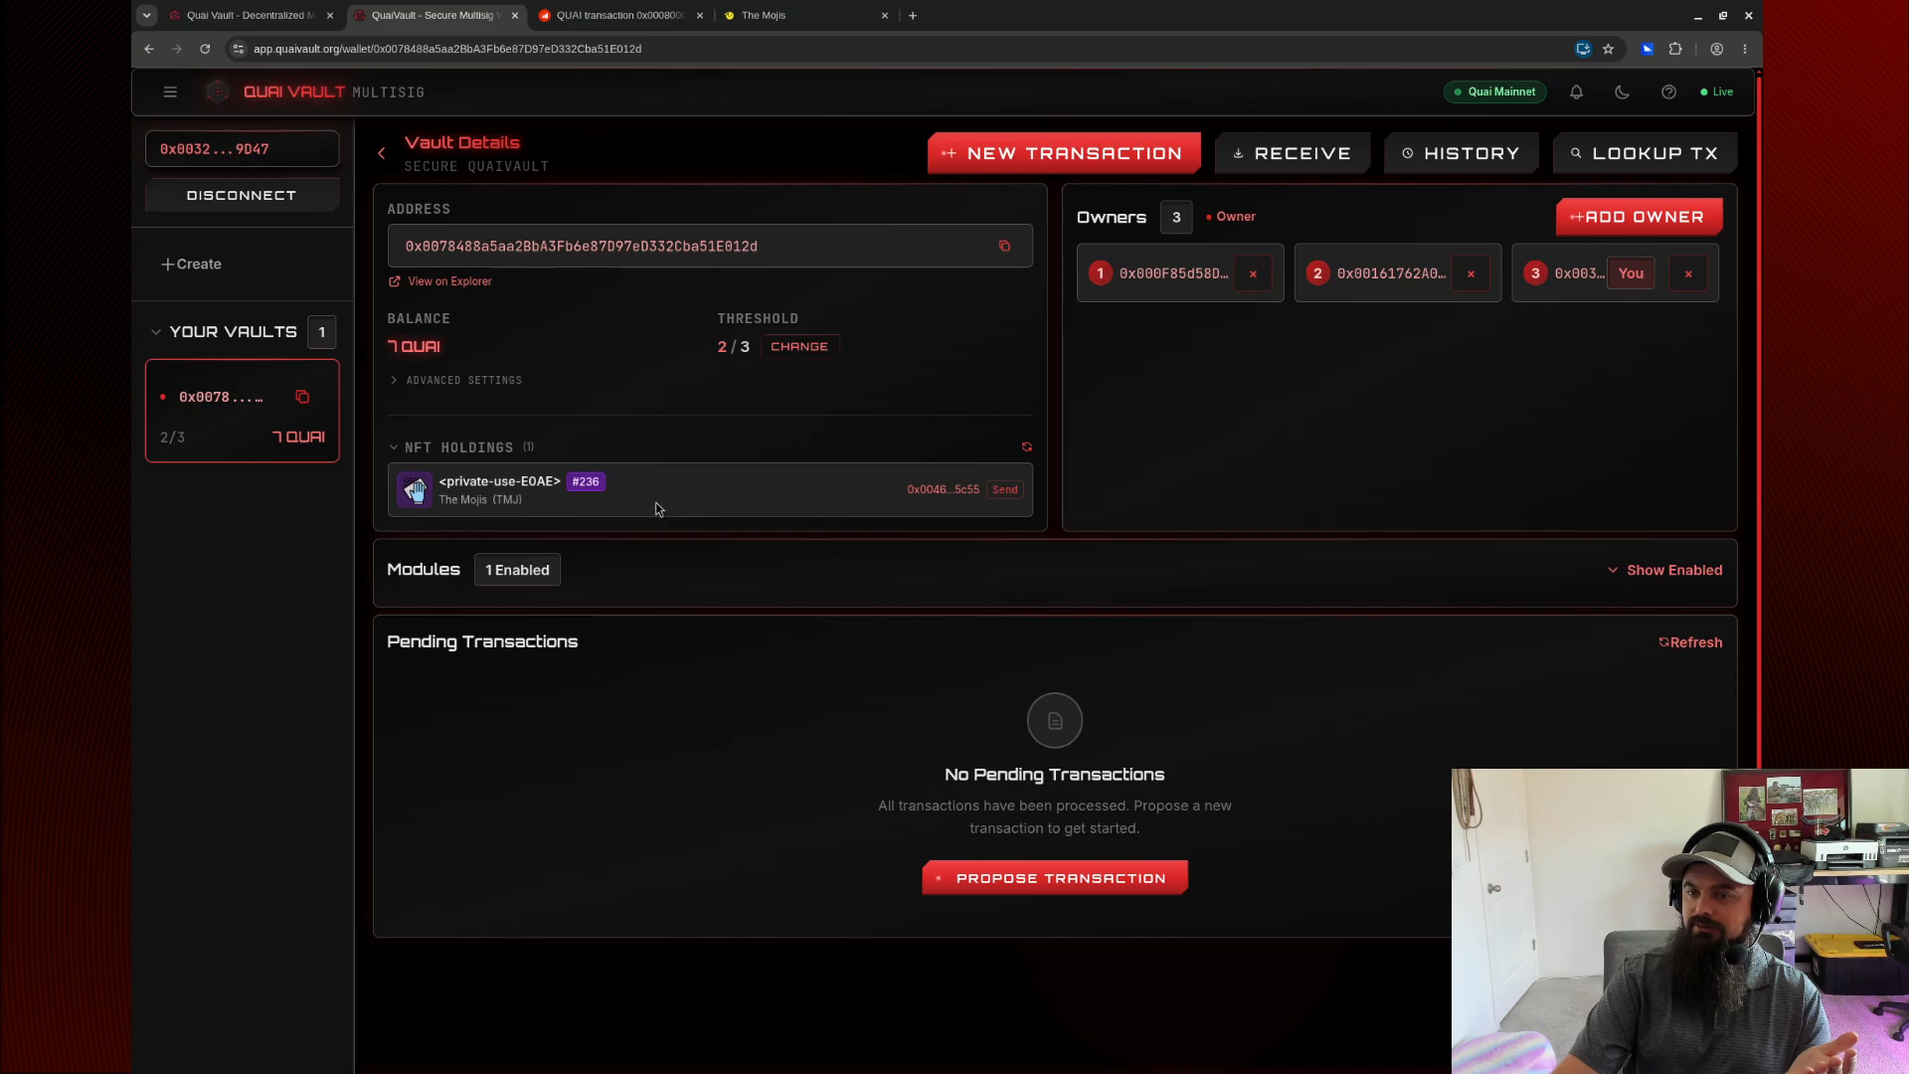
left_click(1006, 490)
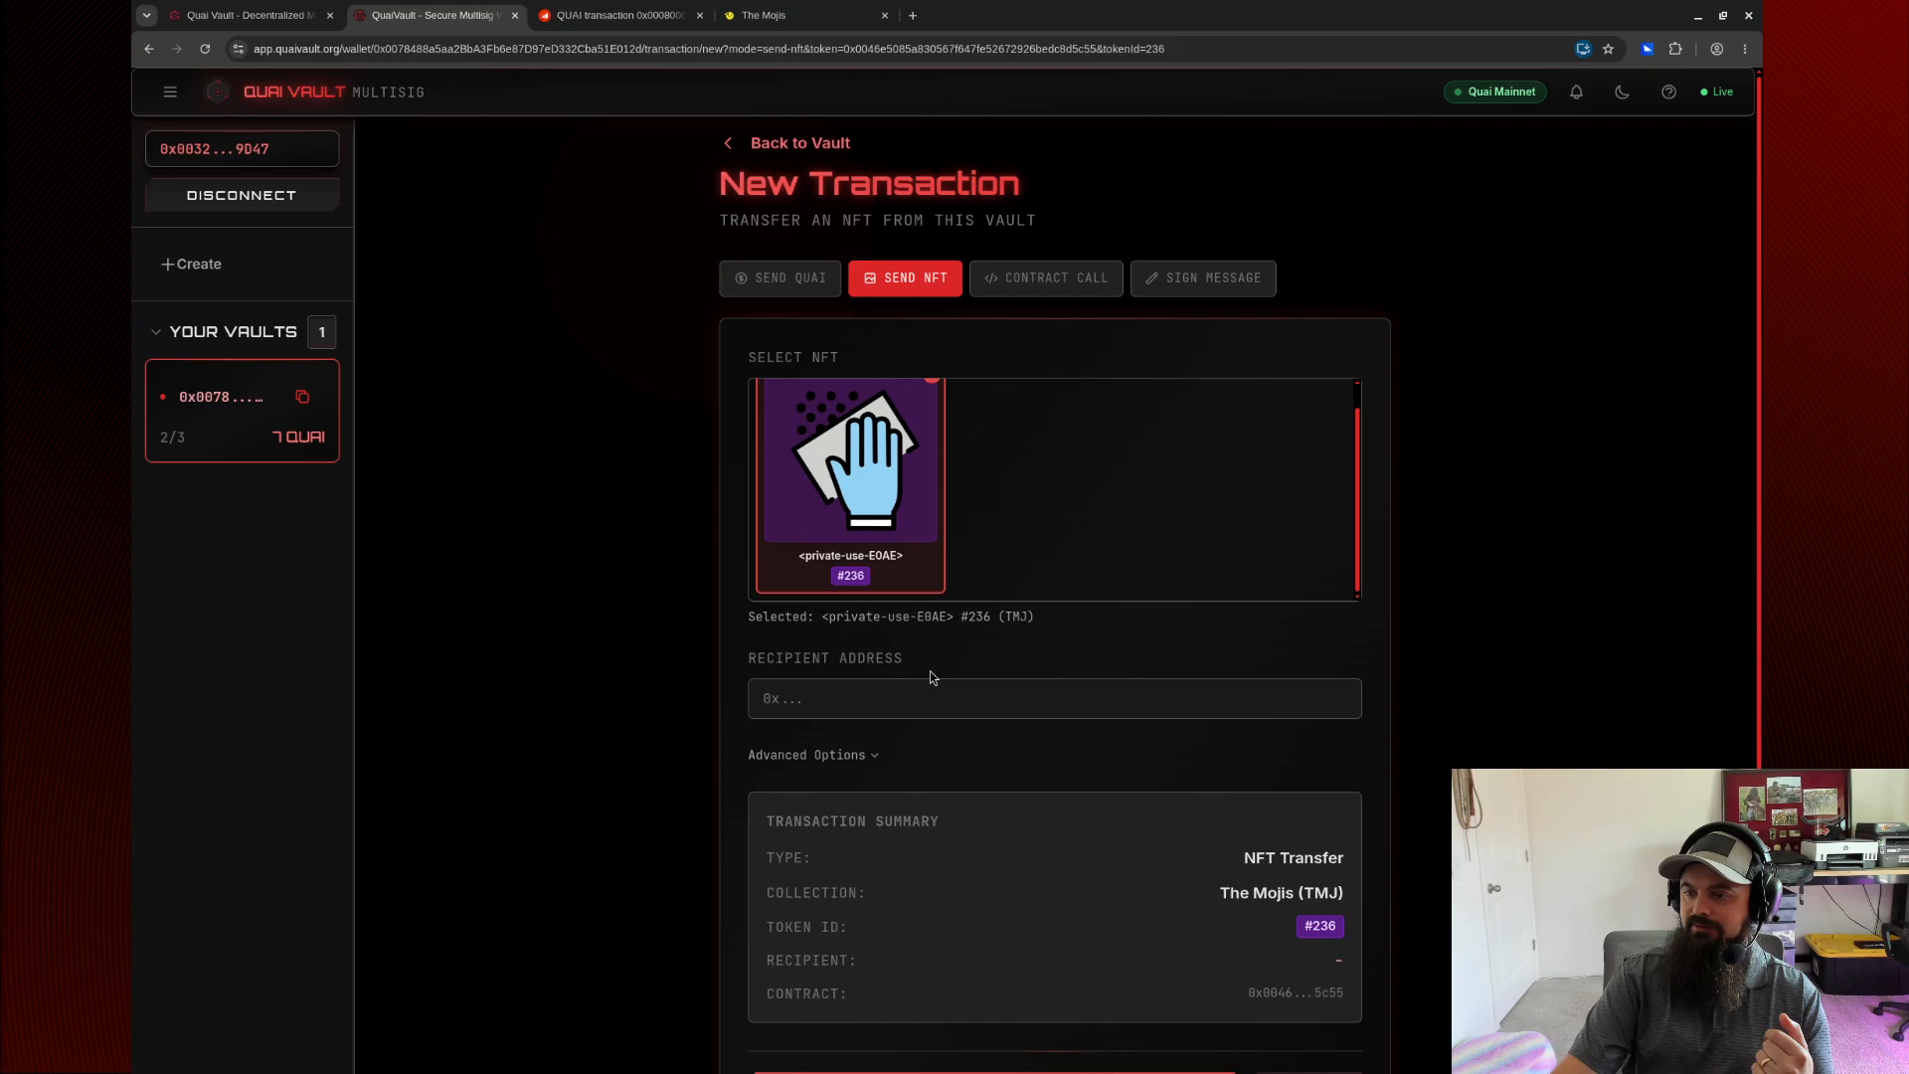
scroll(1024, 833, "down", 2)
scroll(861, 503, "up", 2)
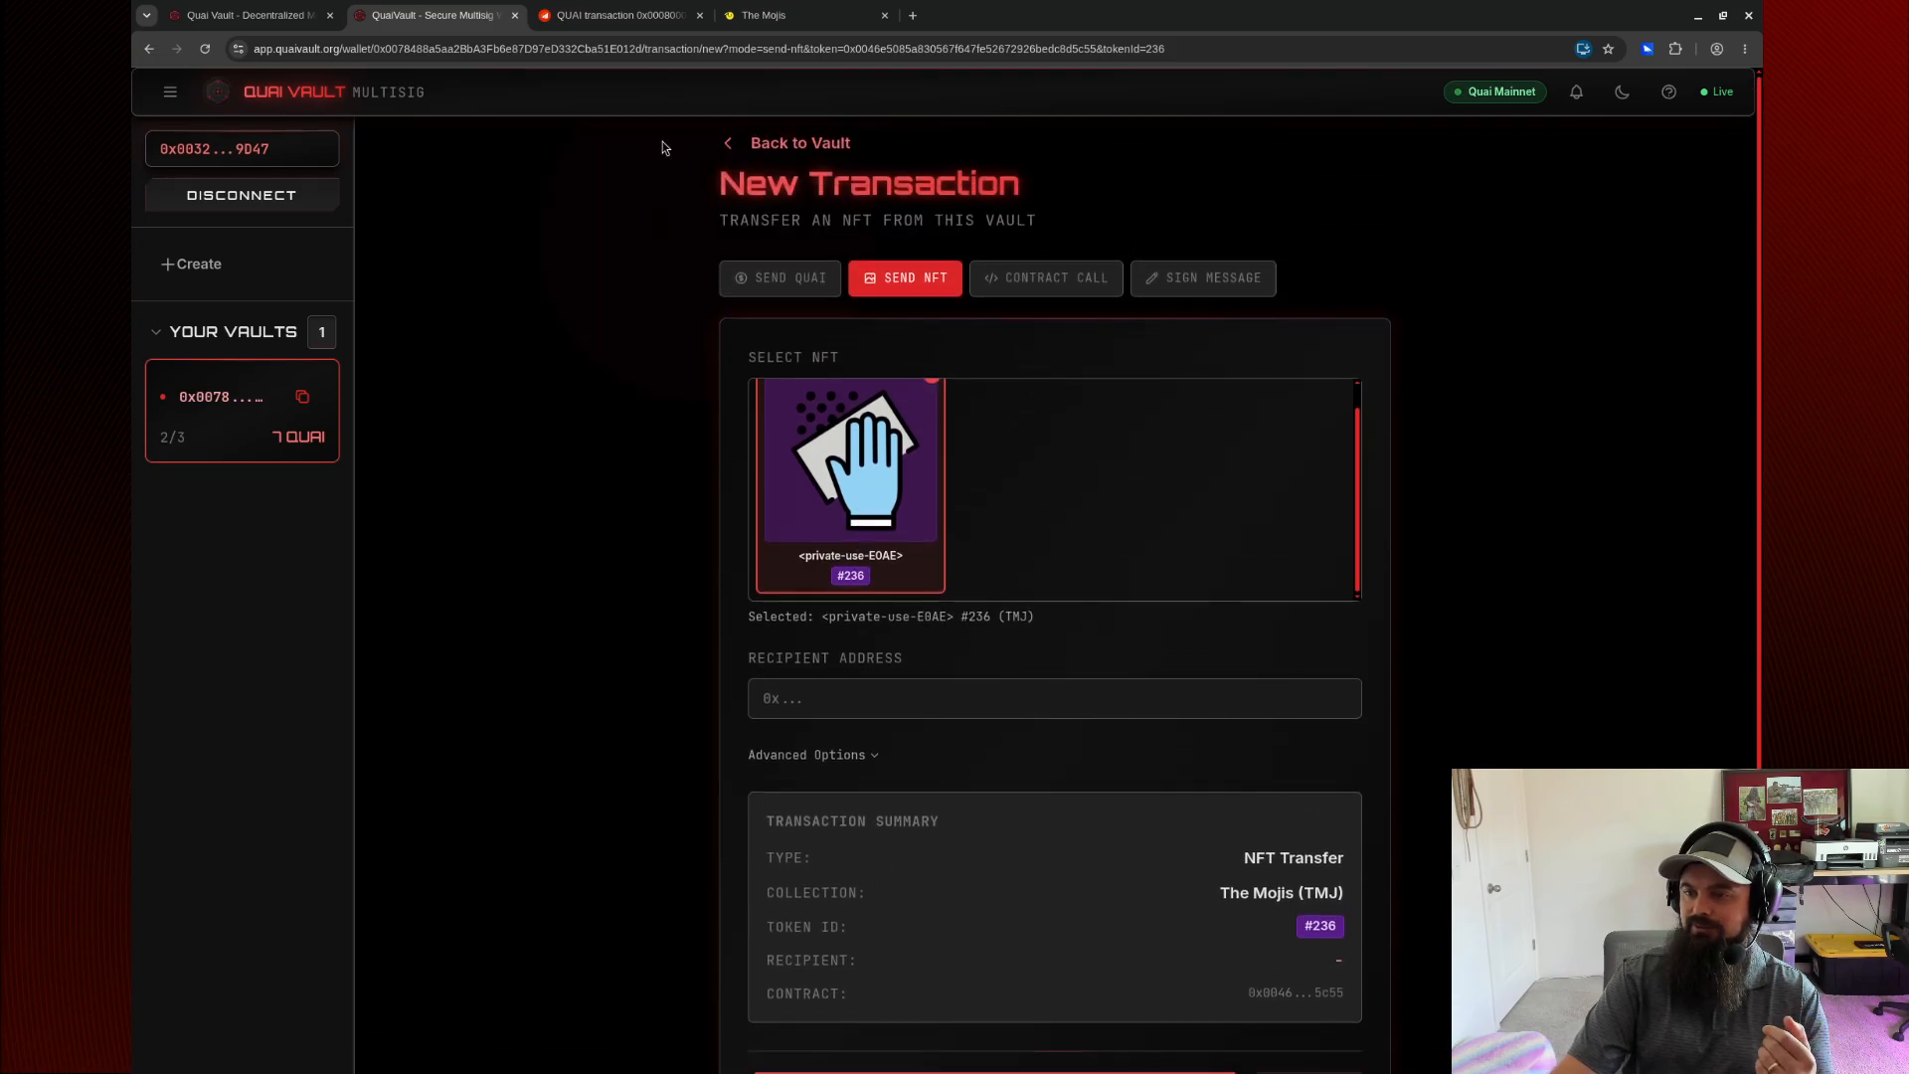
Leave the prefilled NFT transfer, view the Send NFT option of a new transaction and return to the vault.
left_click(781, 141)
left_click(1118, 164)
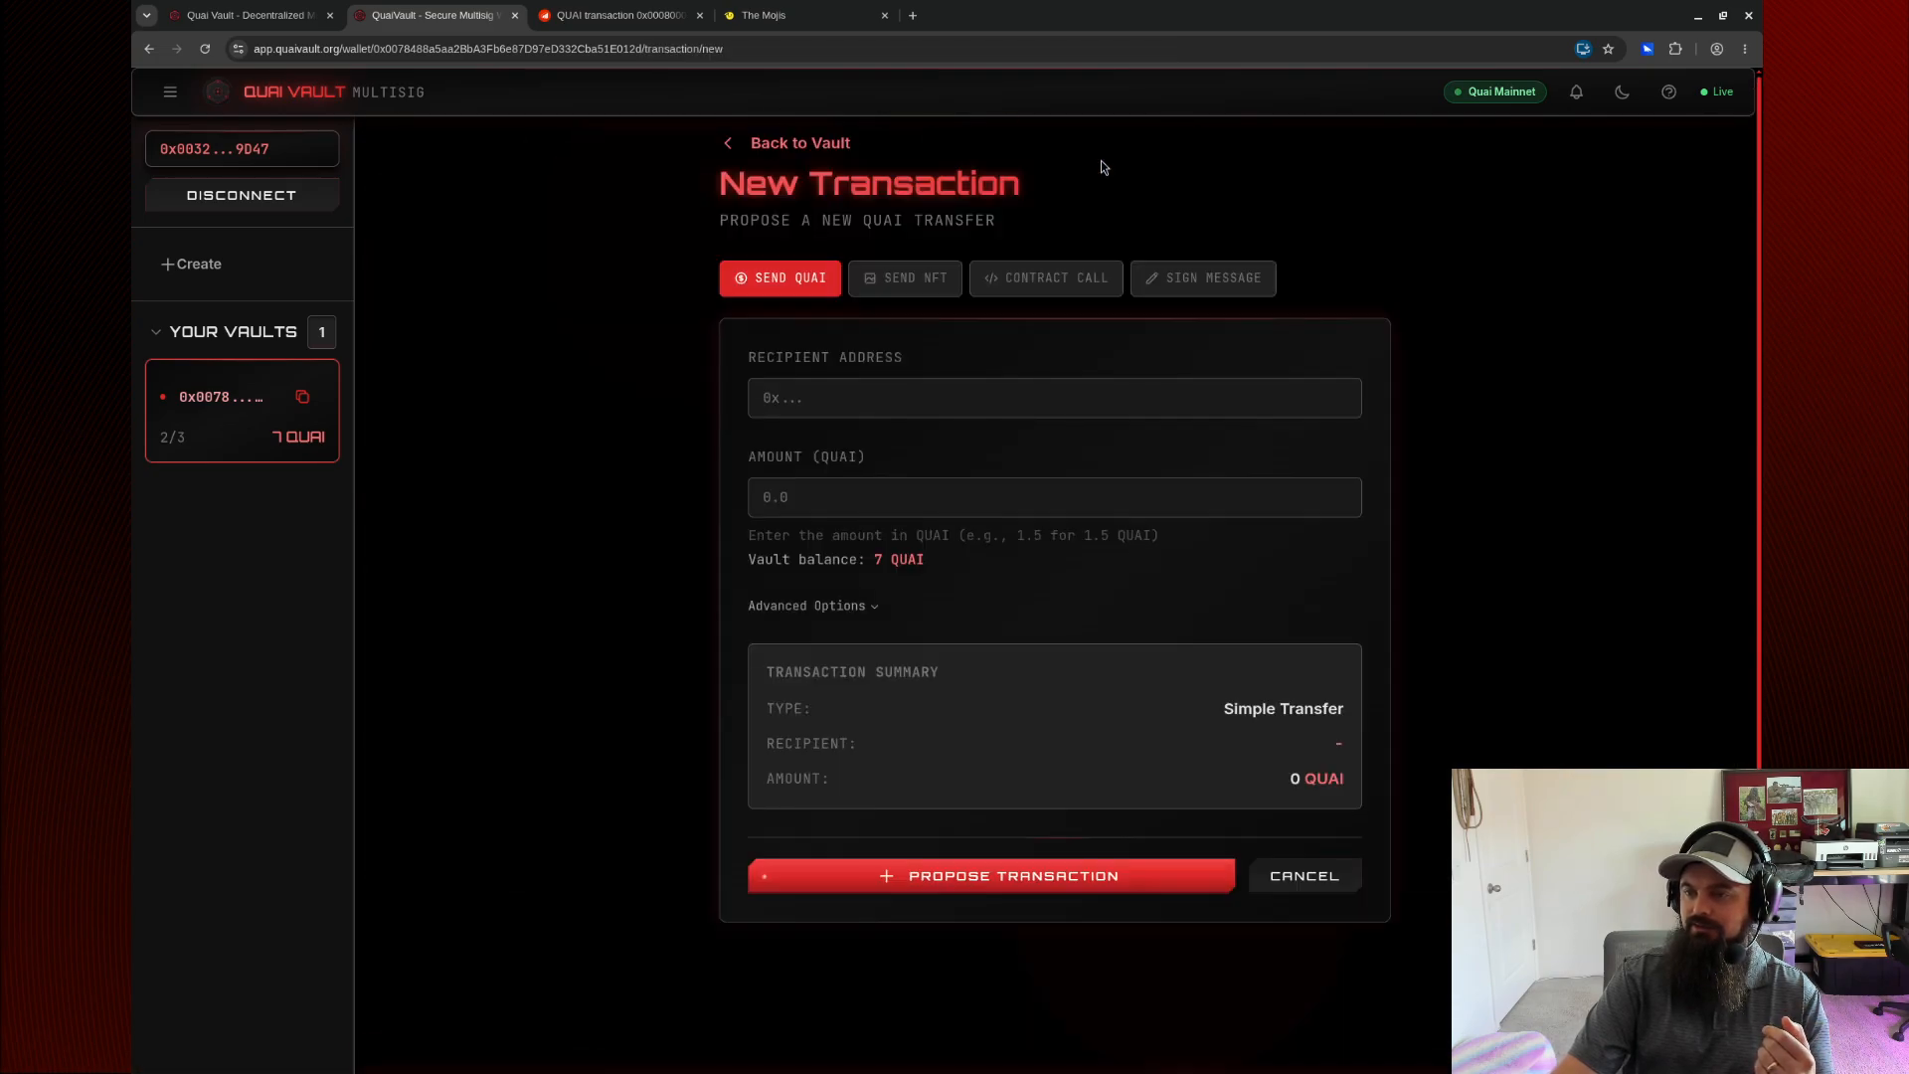
left_click(939, 279)
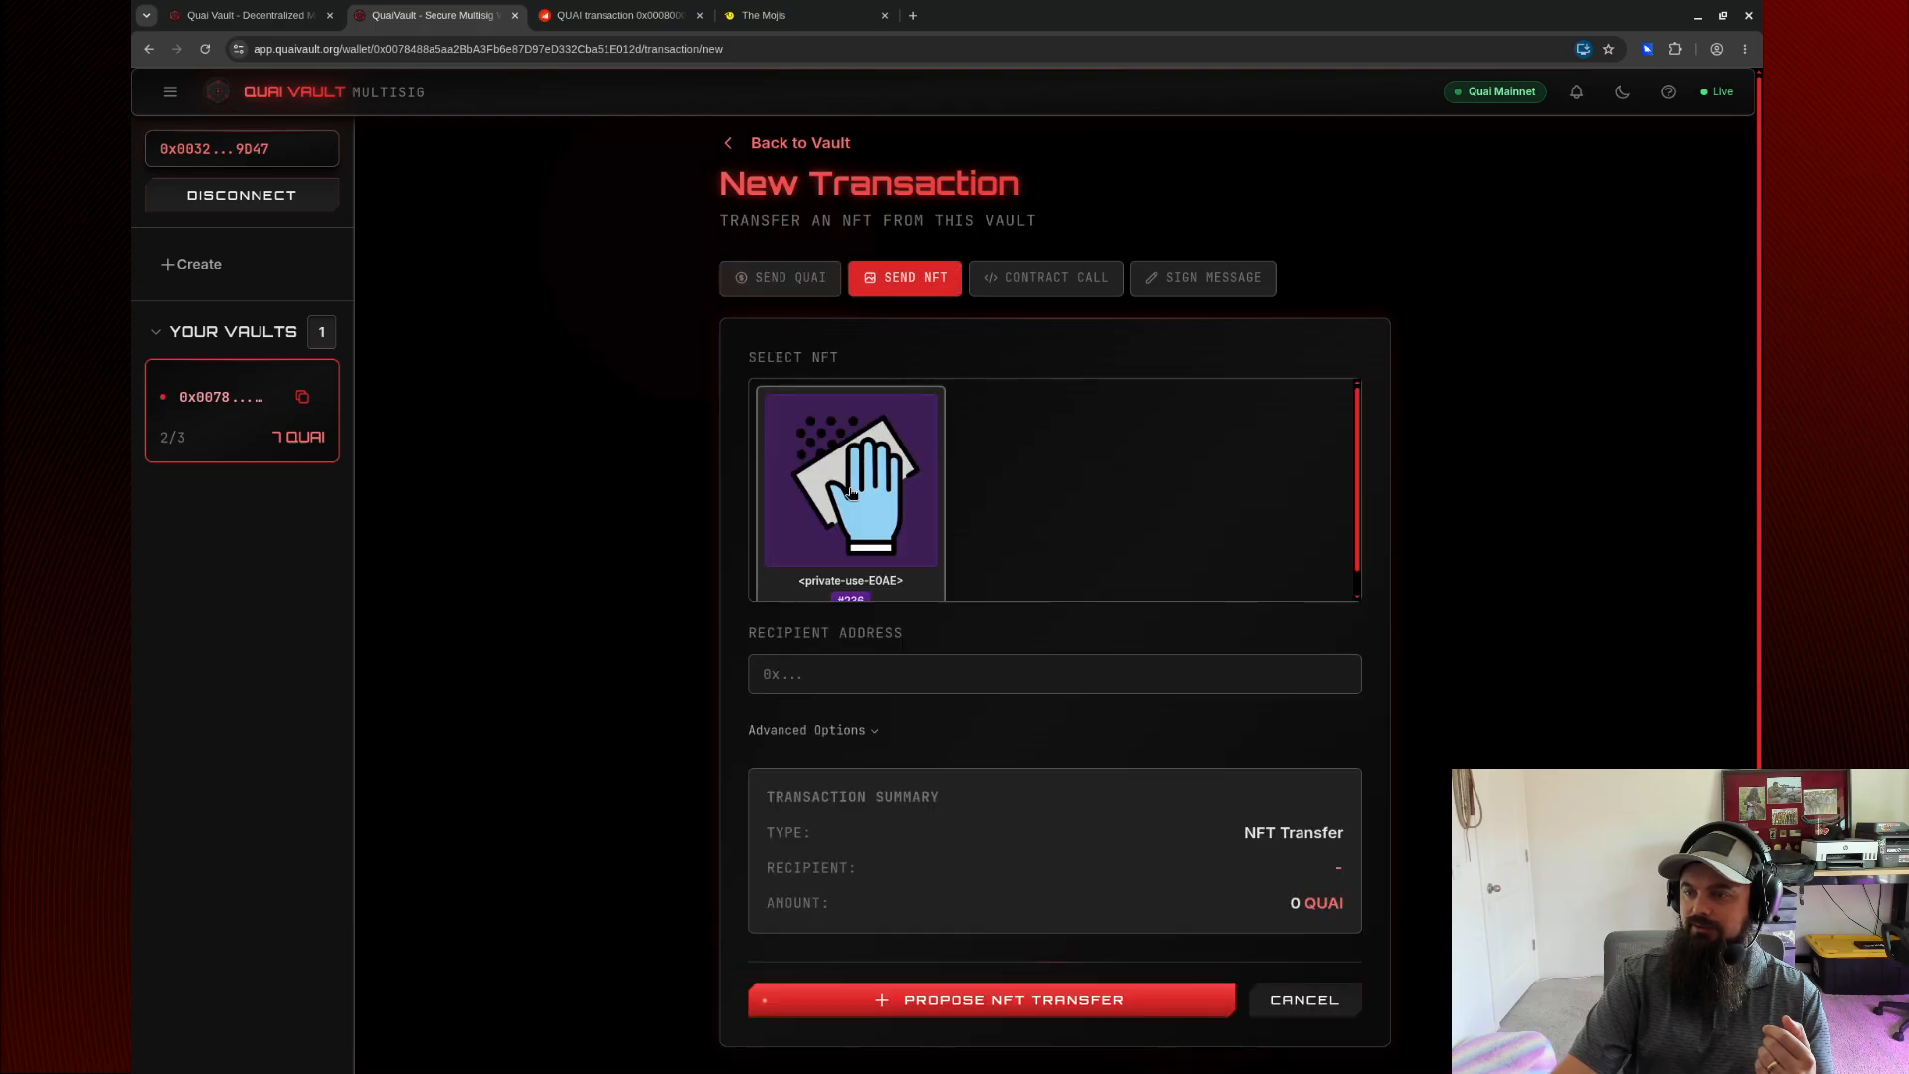
left_click(811, 145)
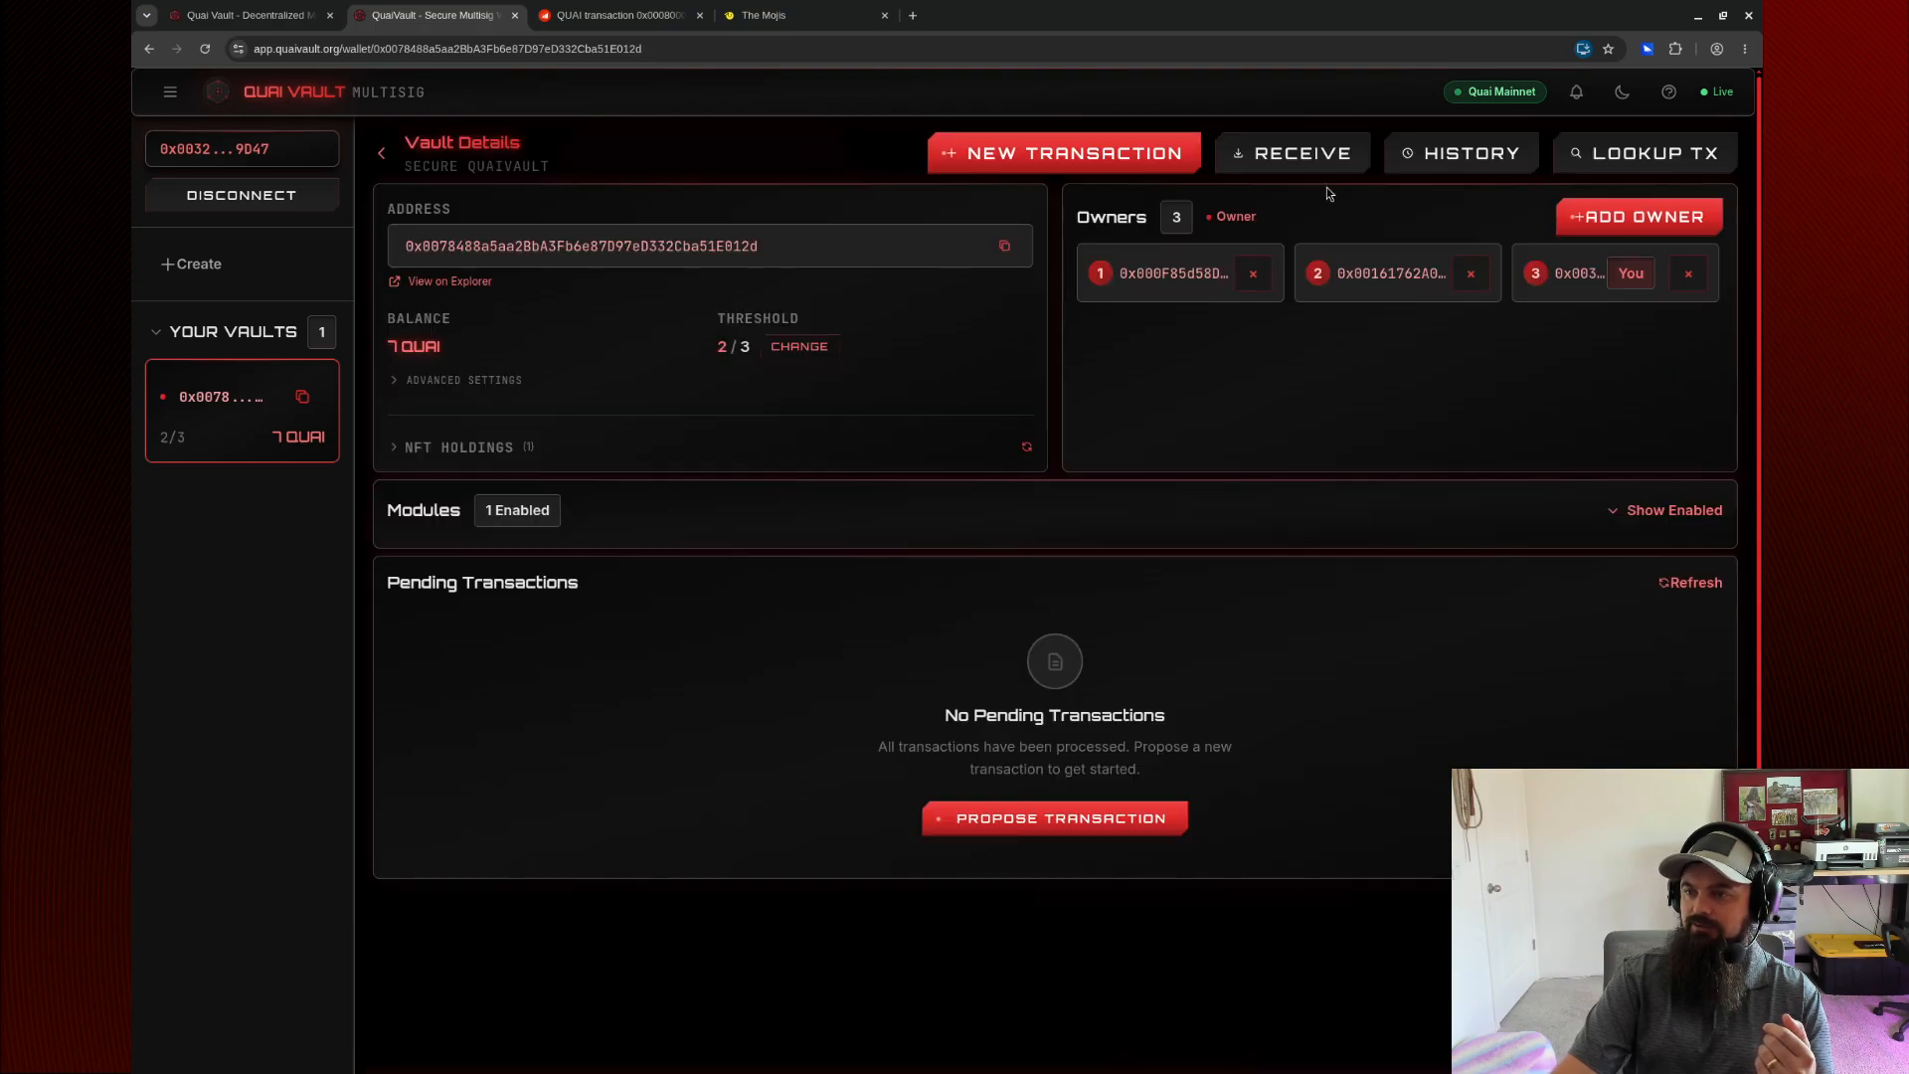
Review the vault's transaction history and expand its advanced settings to view the timelock and DelegateCall whitelist.
left_click(1488, 167)
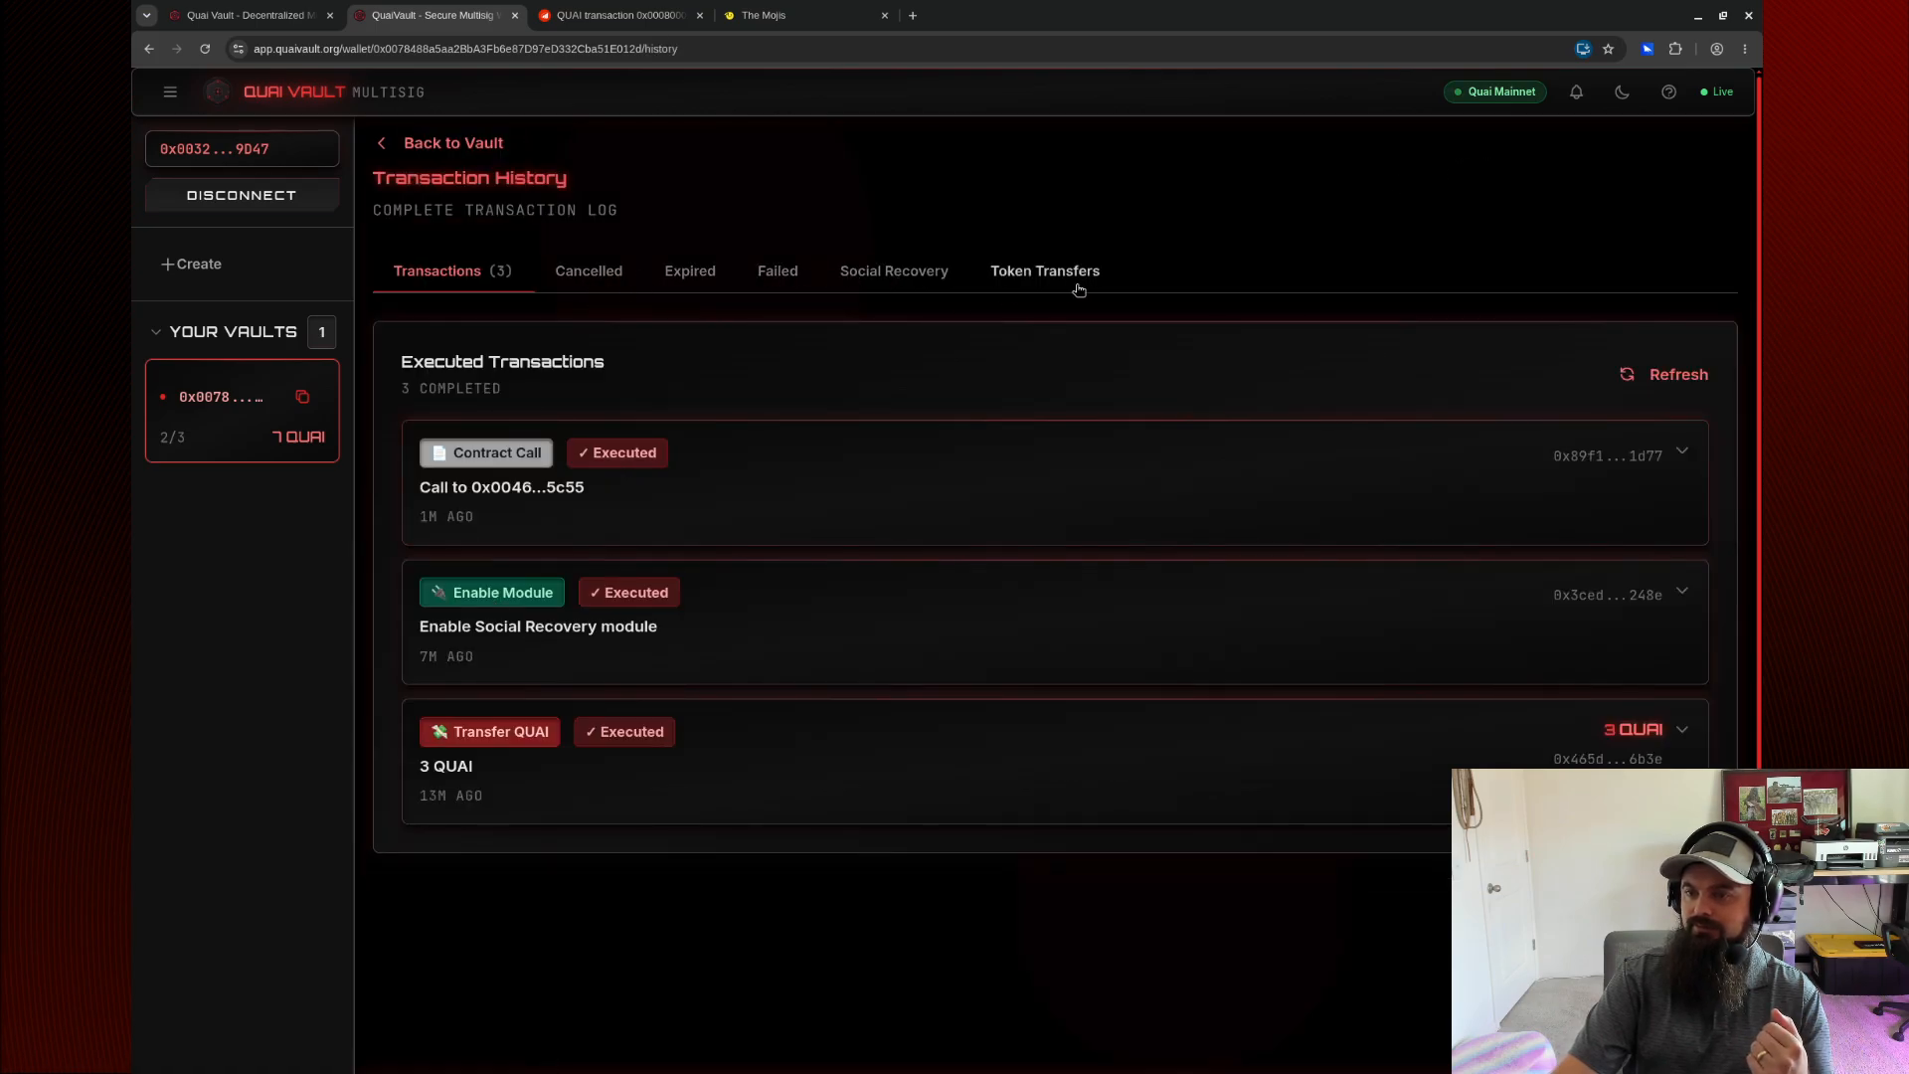
left_click(484, 142)
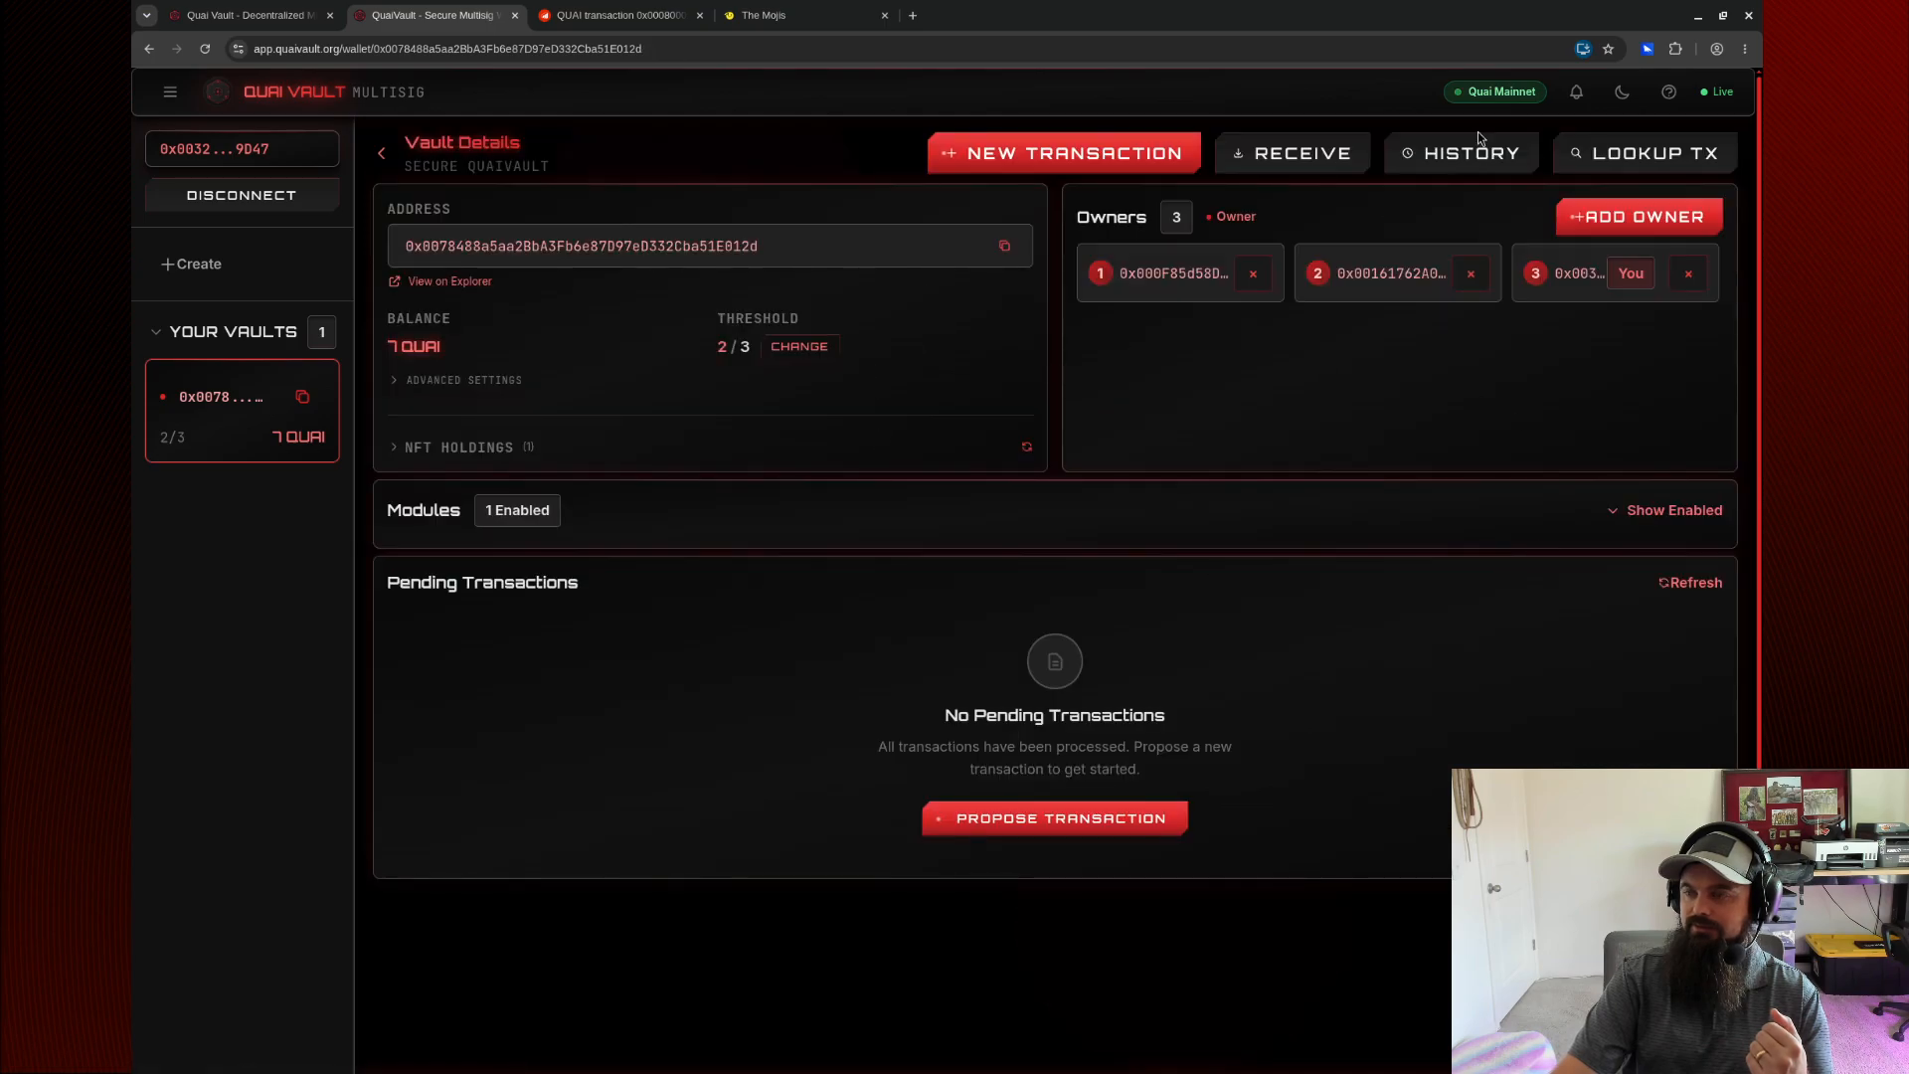
left_click(431, 379)
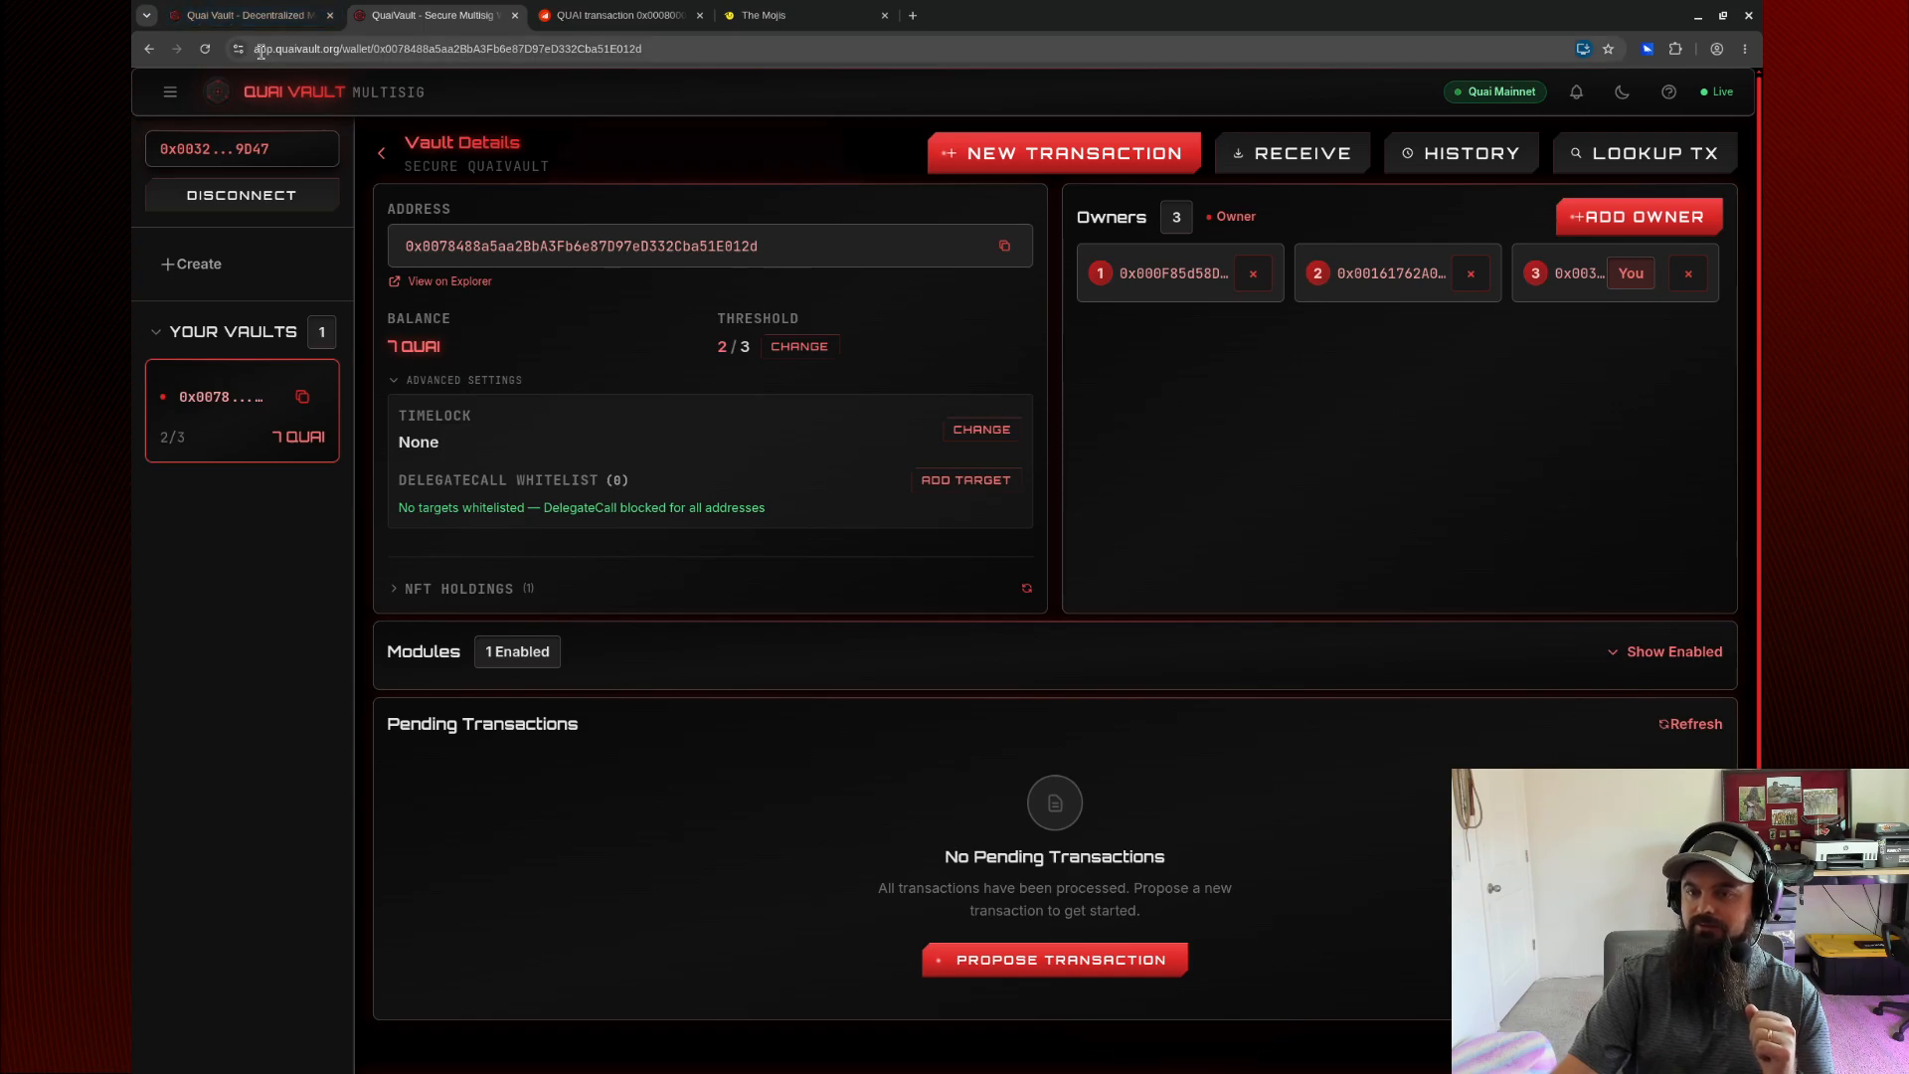
Open the Developer Guide in the Quai Vault documentation and examine the mainnet and Orchard Testnet contract addresses.
left_click(280, 26)
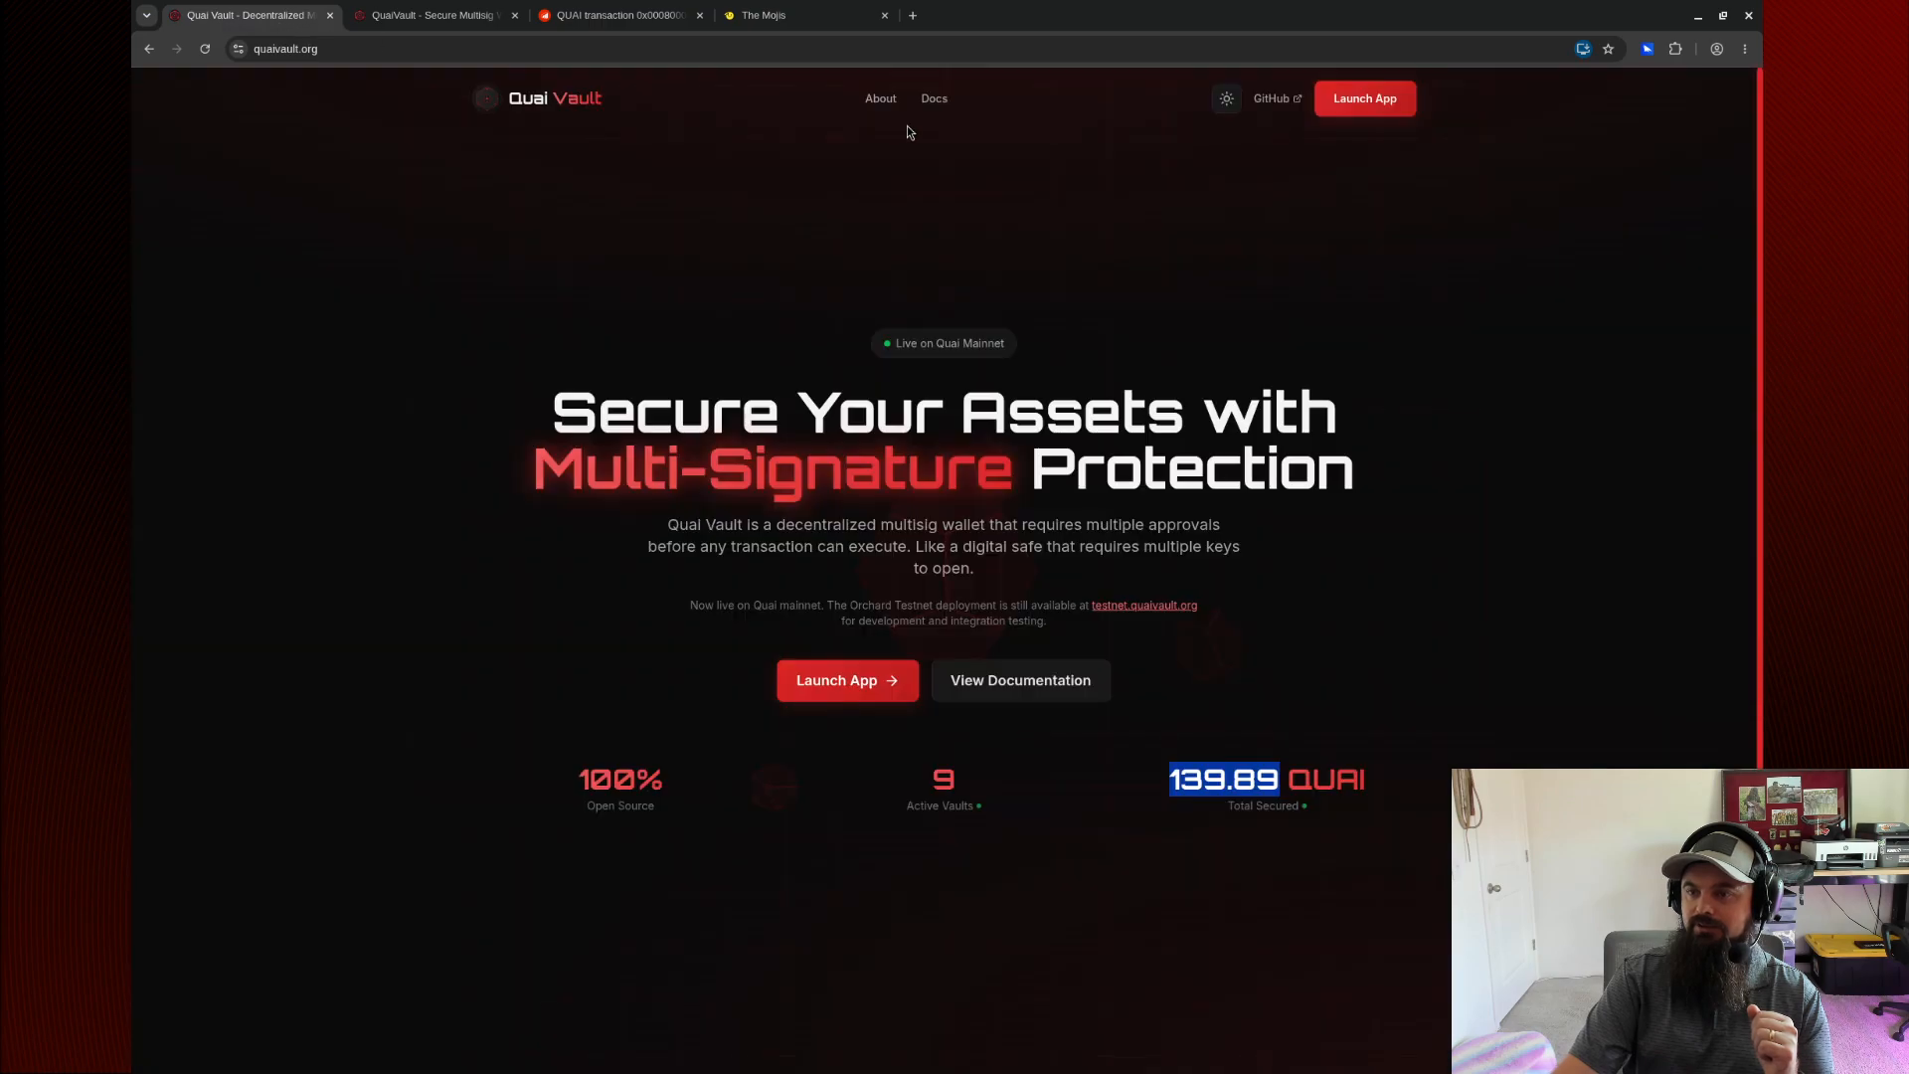
left_click(932, 98)
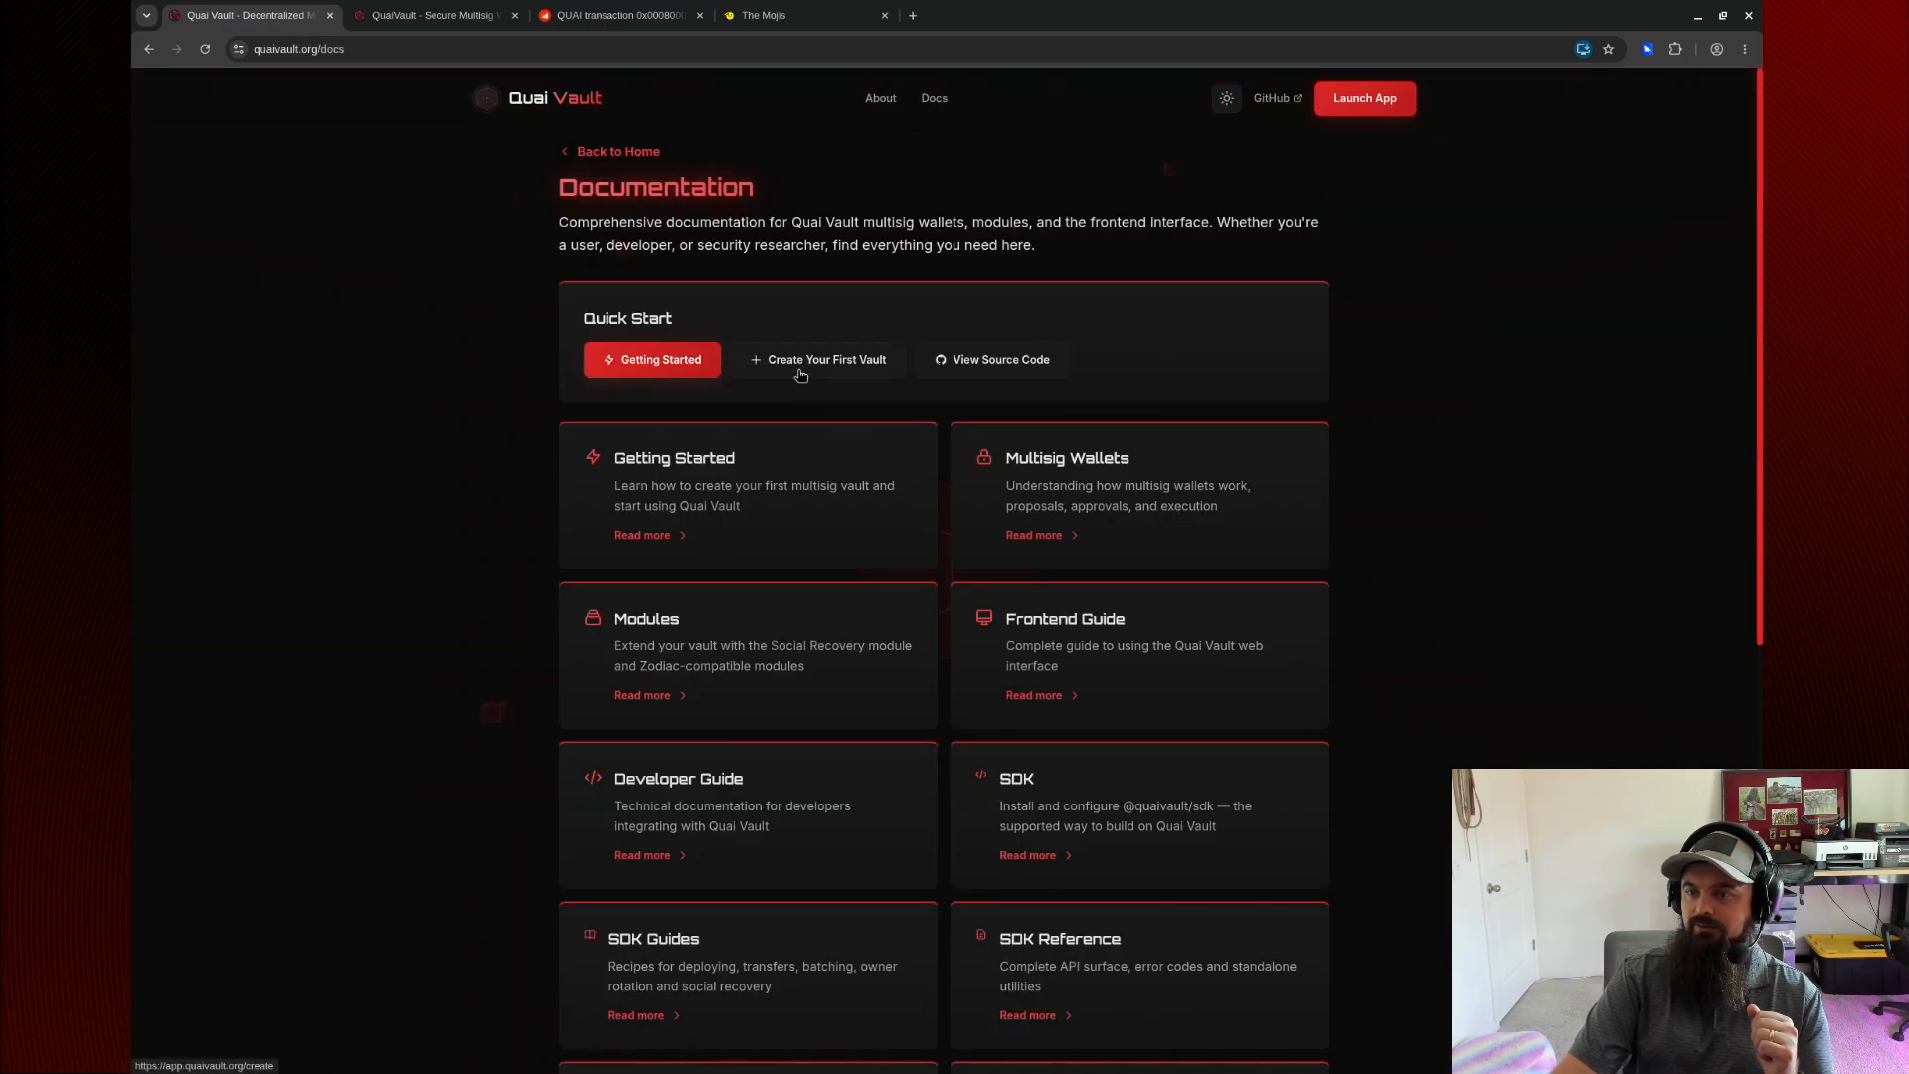
scroll(653, 669, "down", 2)
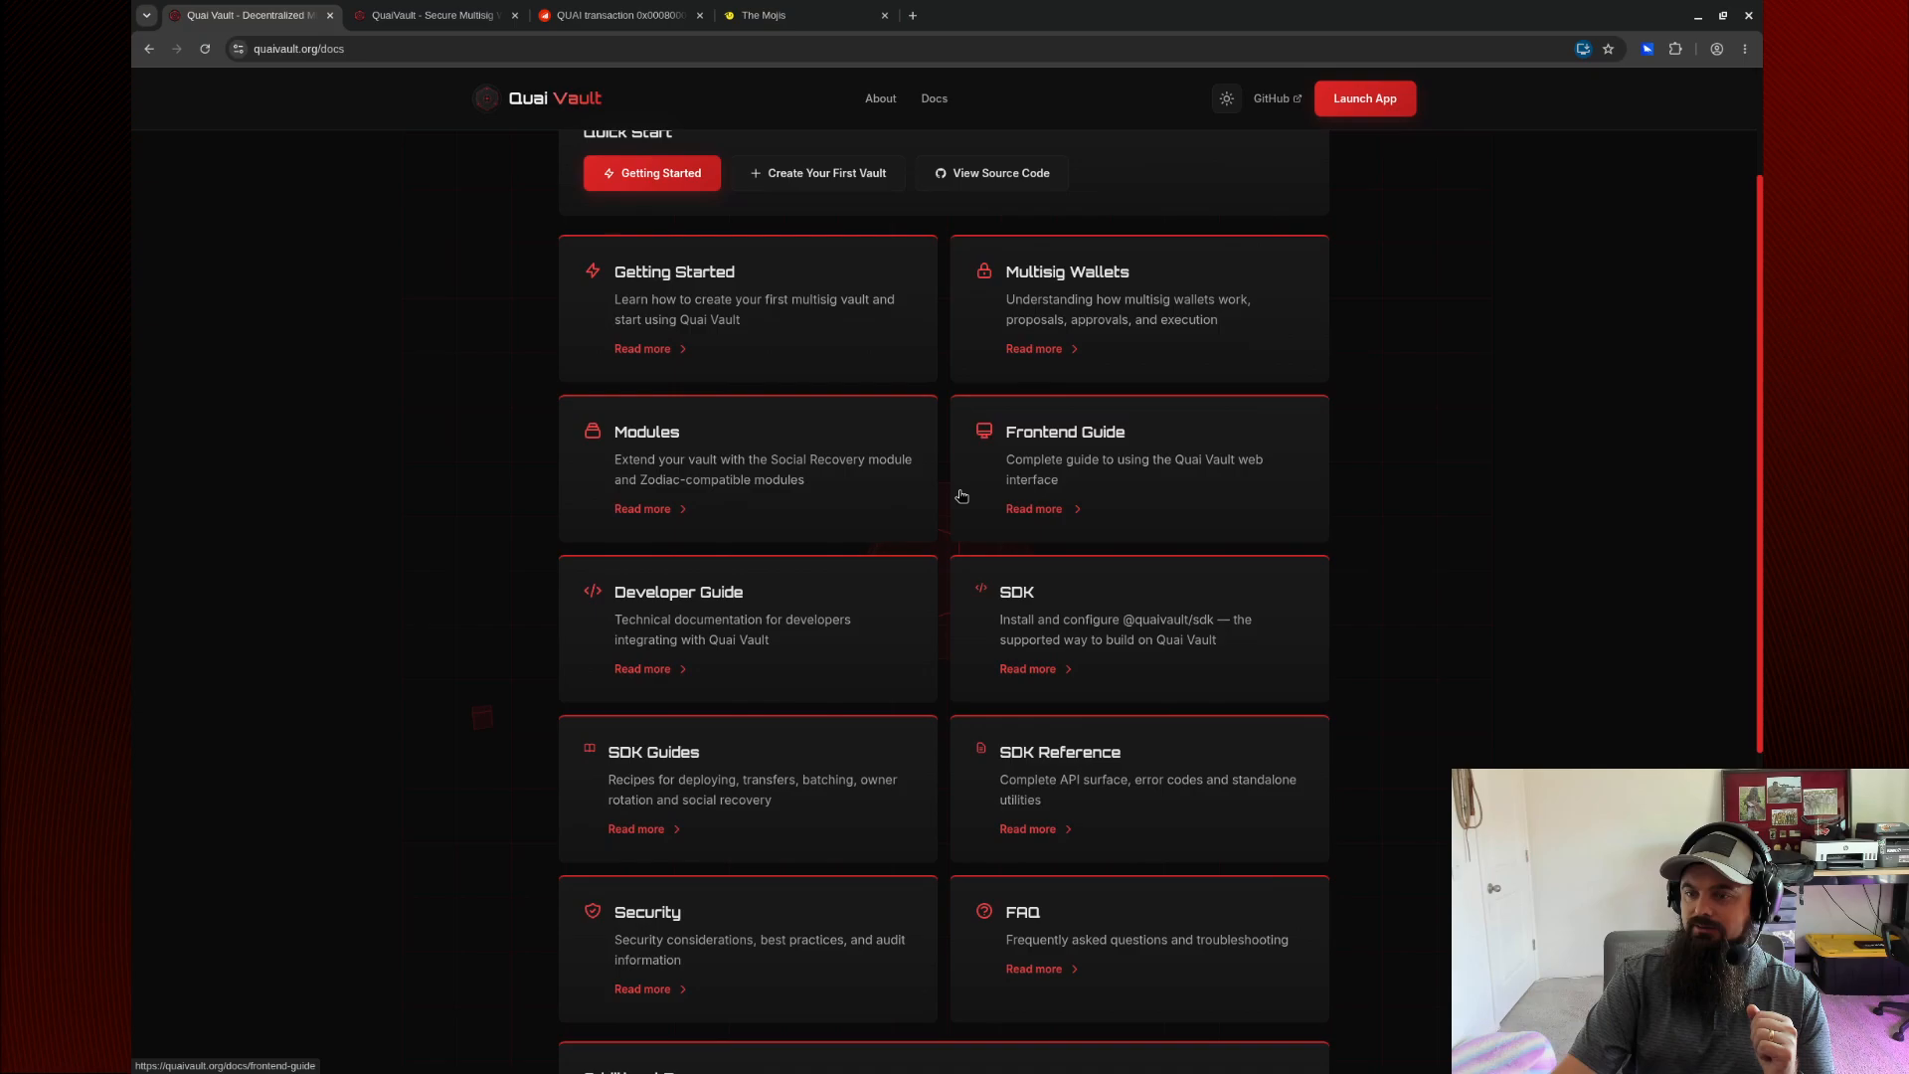
left_click(653, 669)
scroll(698, 597, "down", 4)
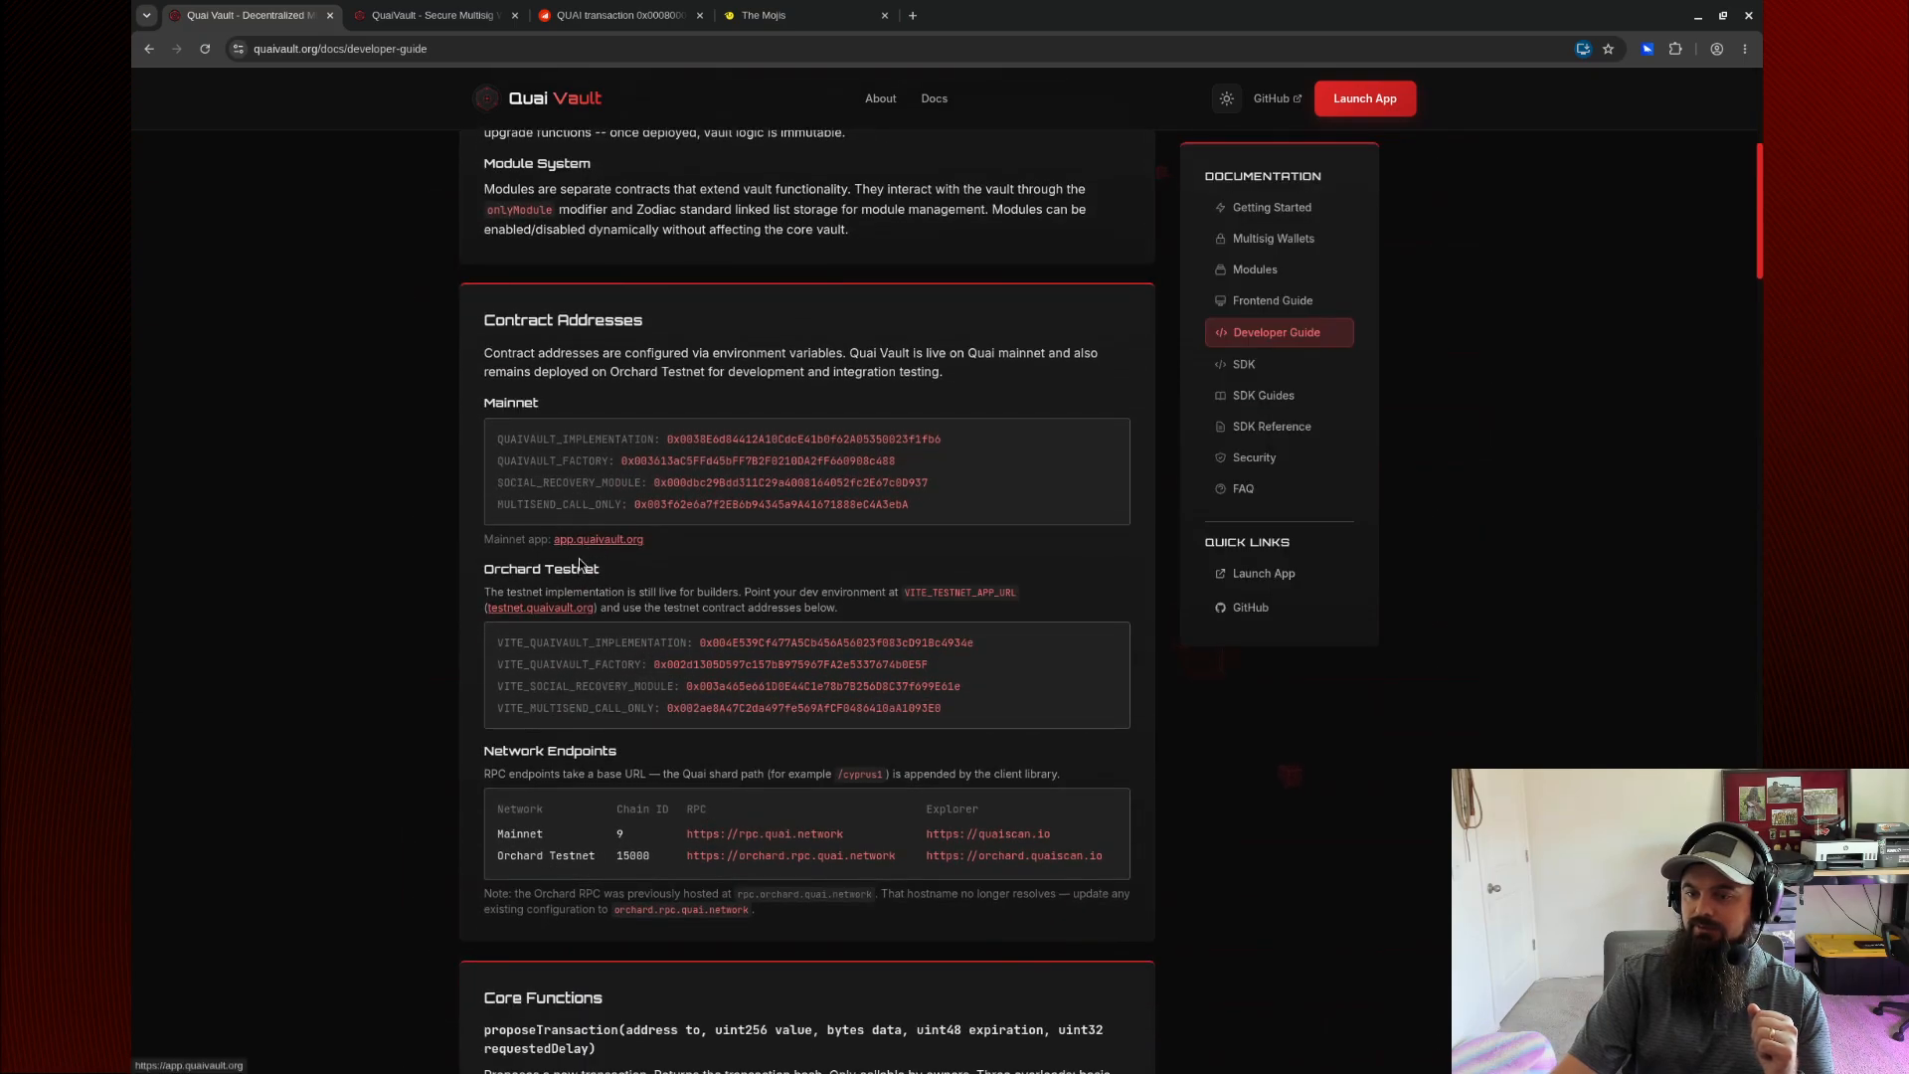
View the Orchard Testnet app linked in the Developer Guide and return to the top of the guide.
left_click(548, 609)
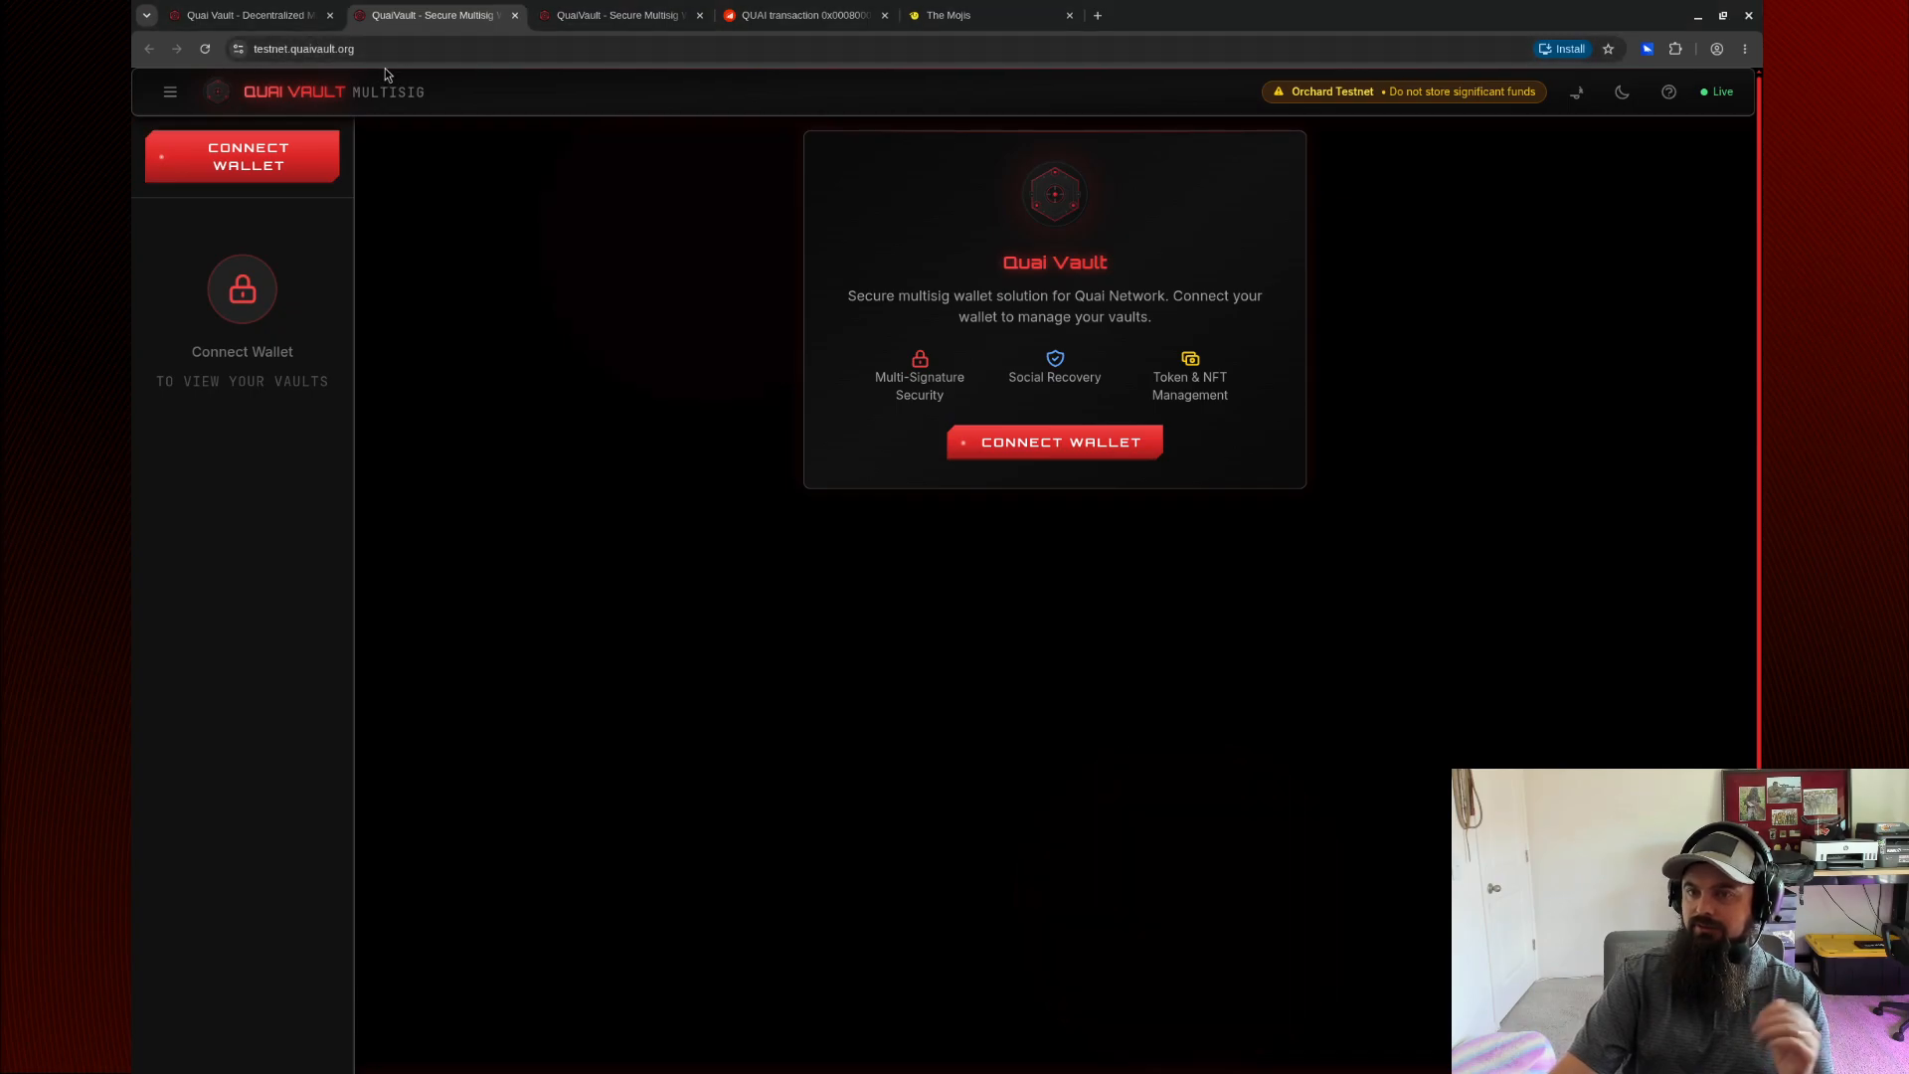
left_click(294, 18)
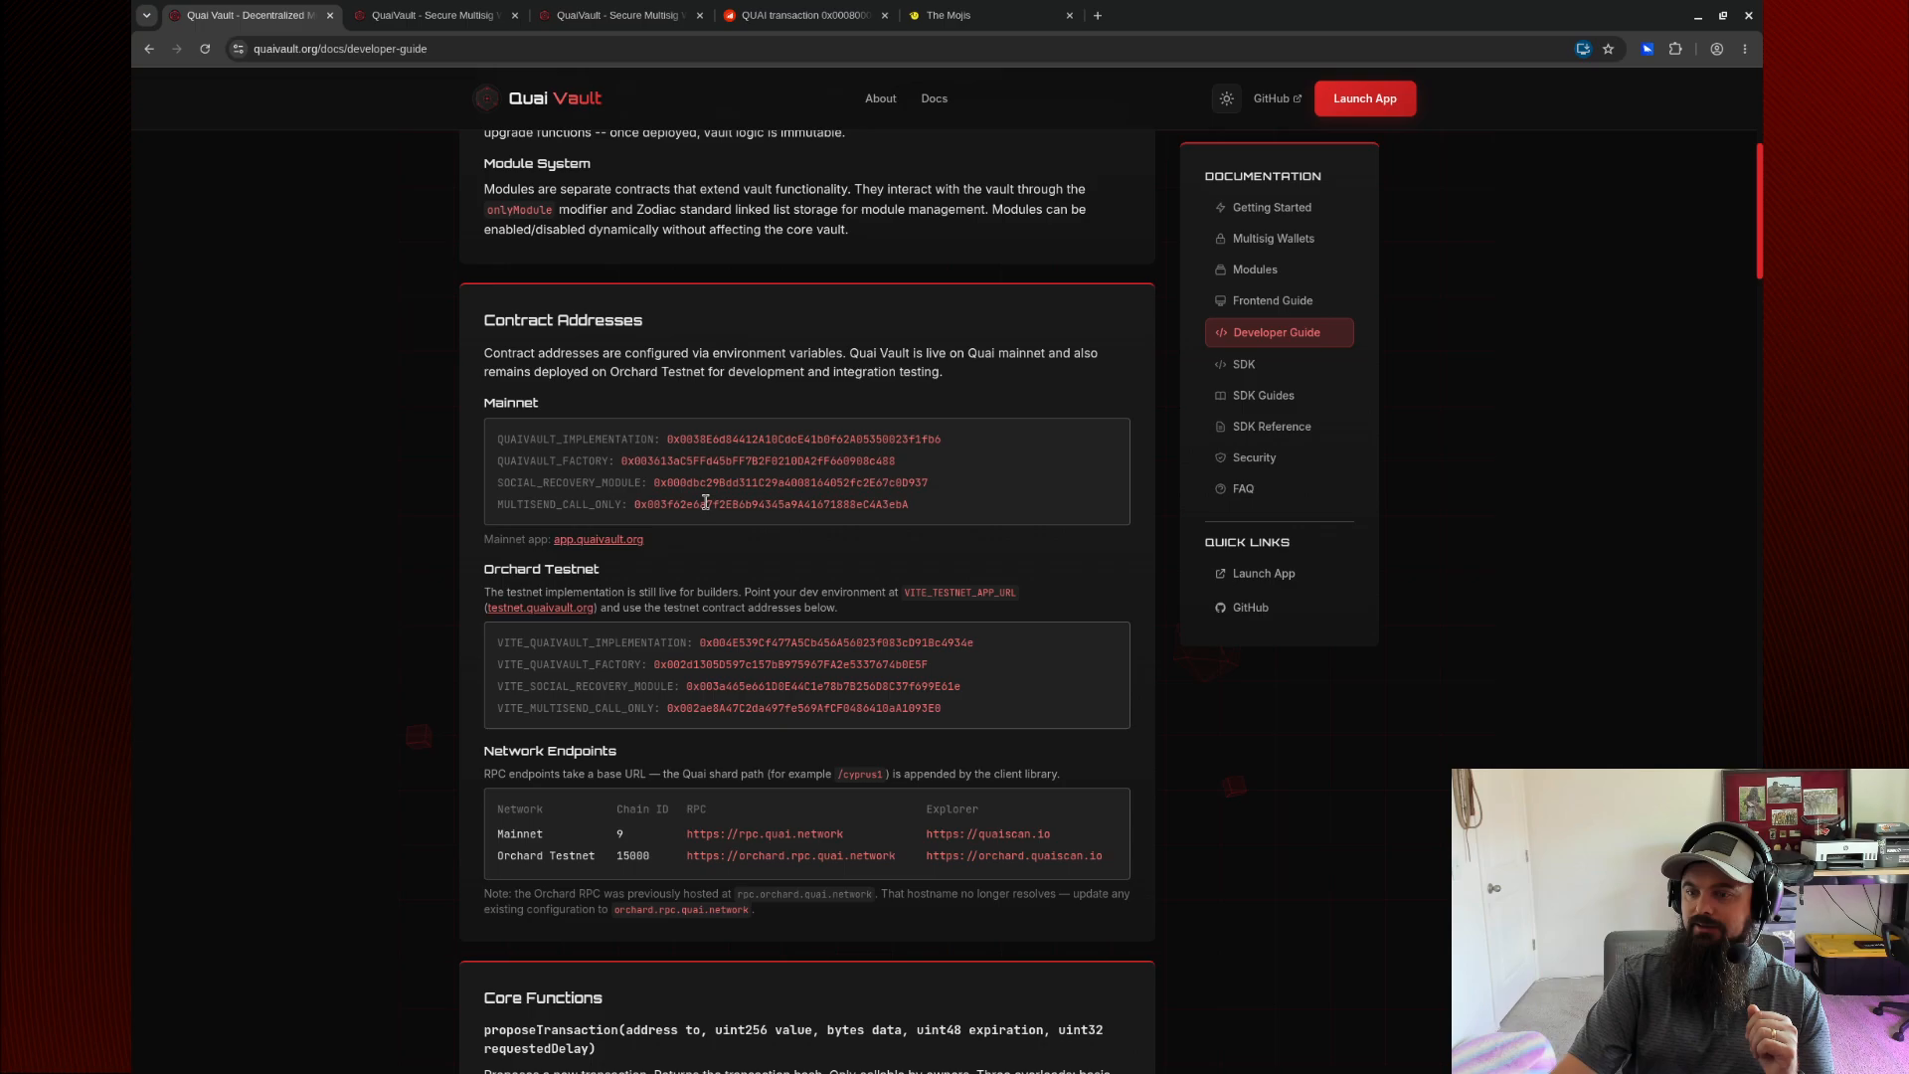
scroll(706, 502, "down", 3)
scroll(708, 508, "up", 8)
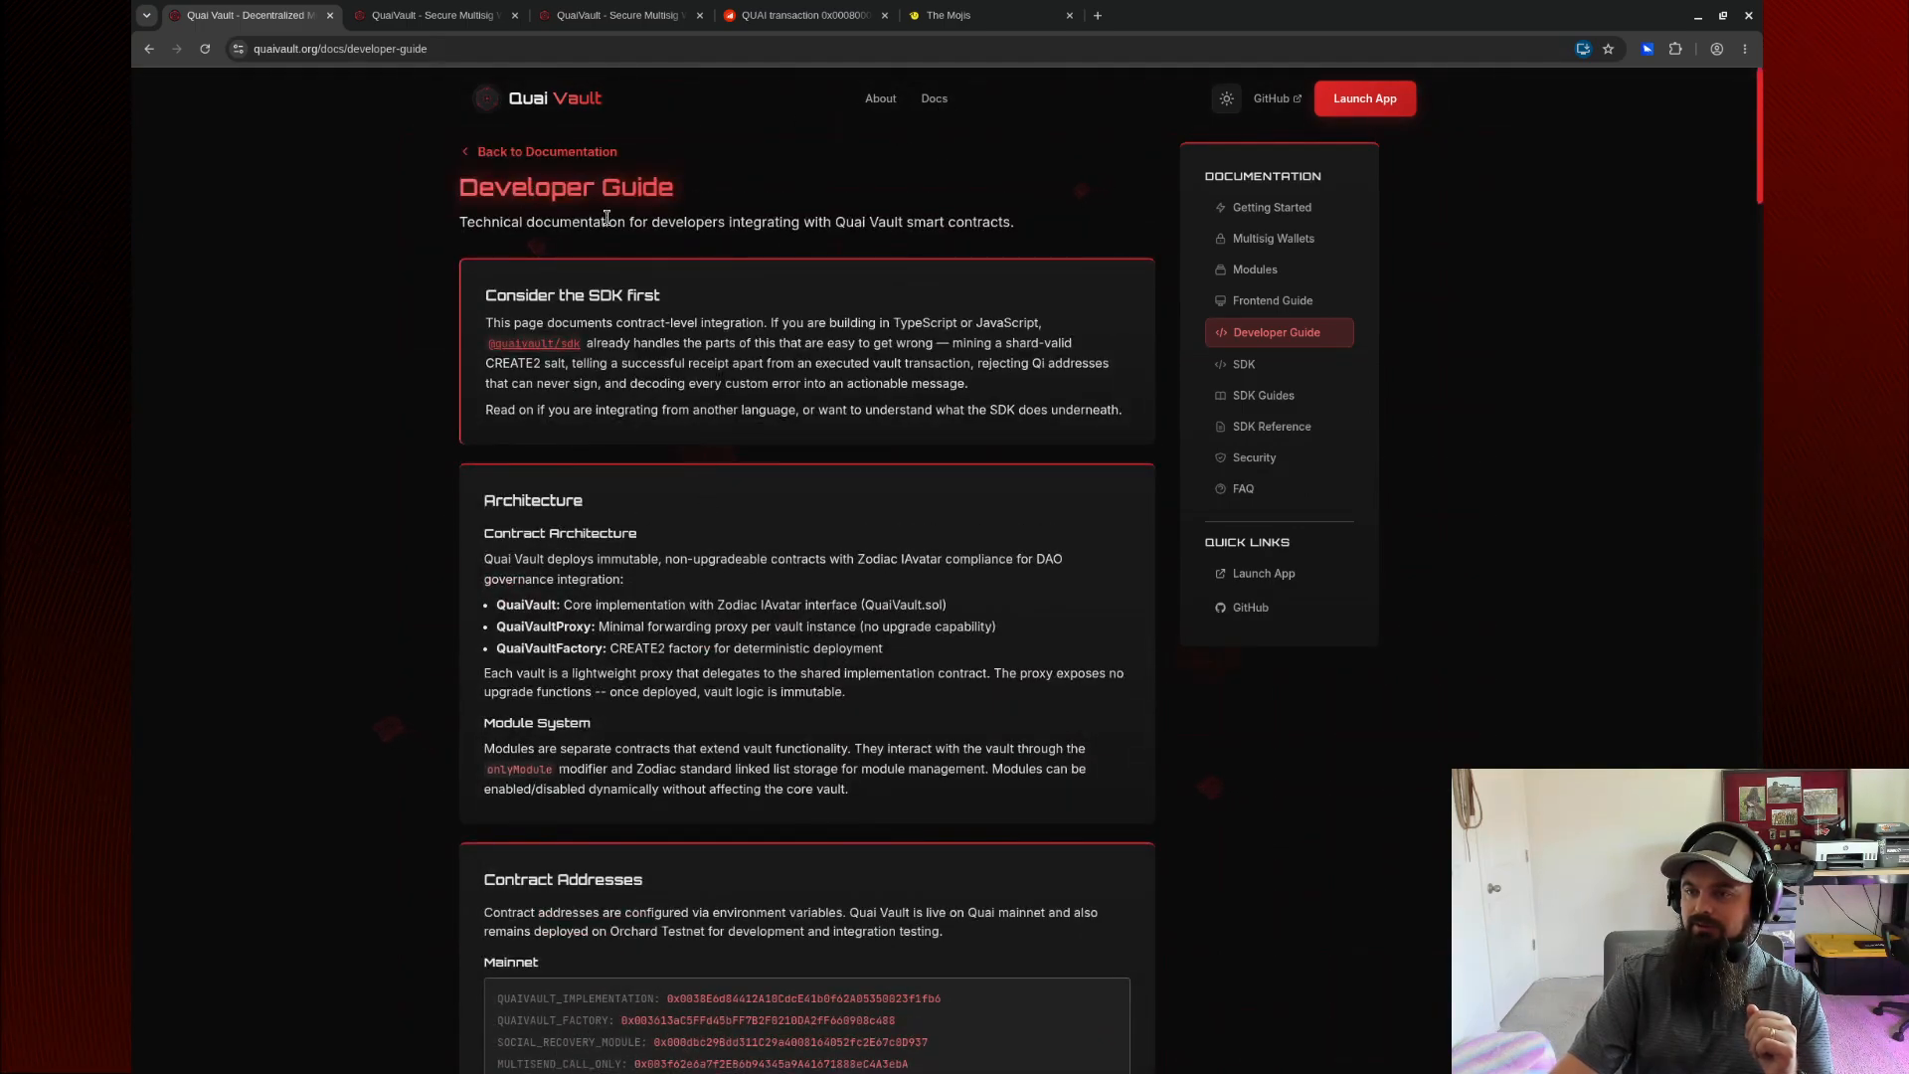
Look through the Quai Vault GitHub organization's README and open its list of repositories.
left_click(1273, 99)
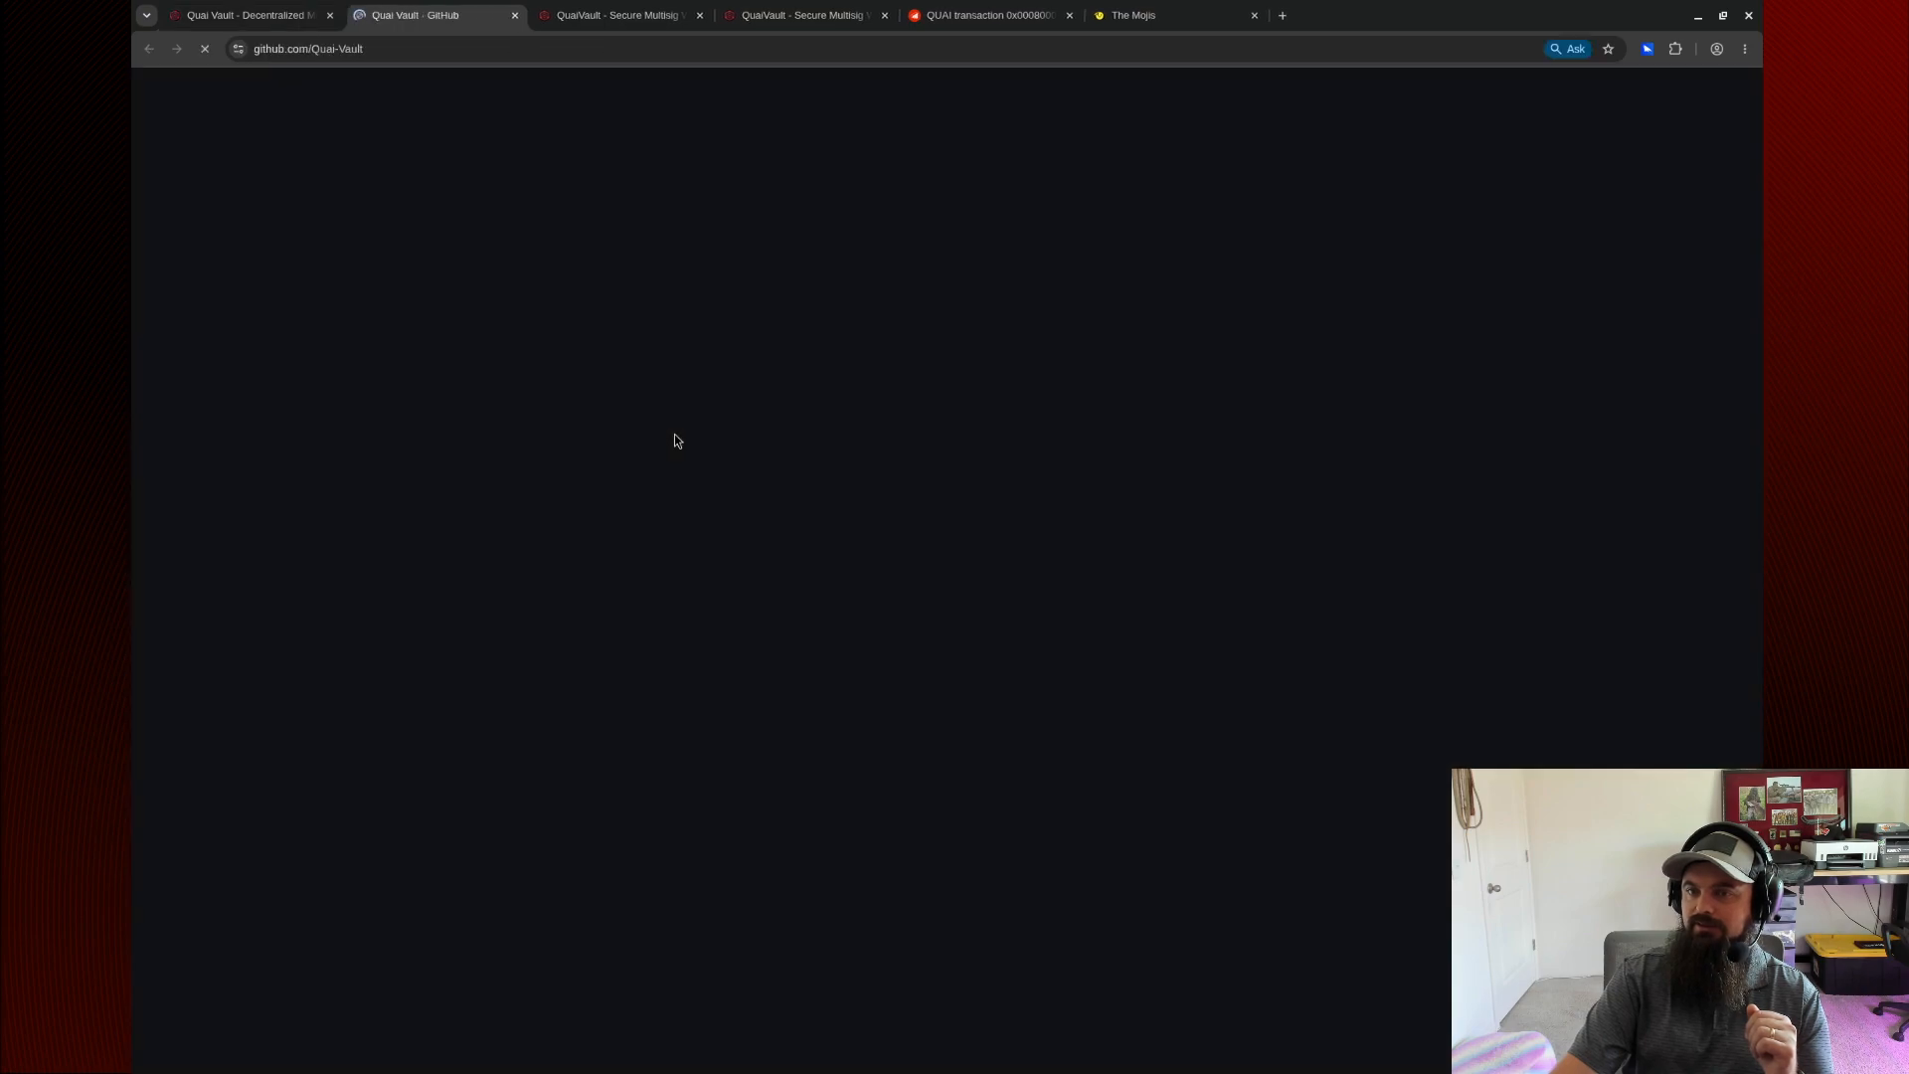
scroll(581, 389, "down", 3)
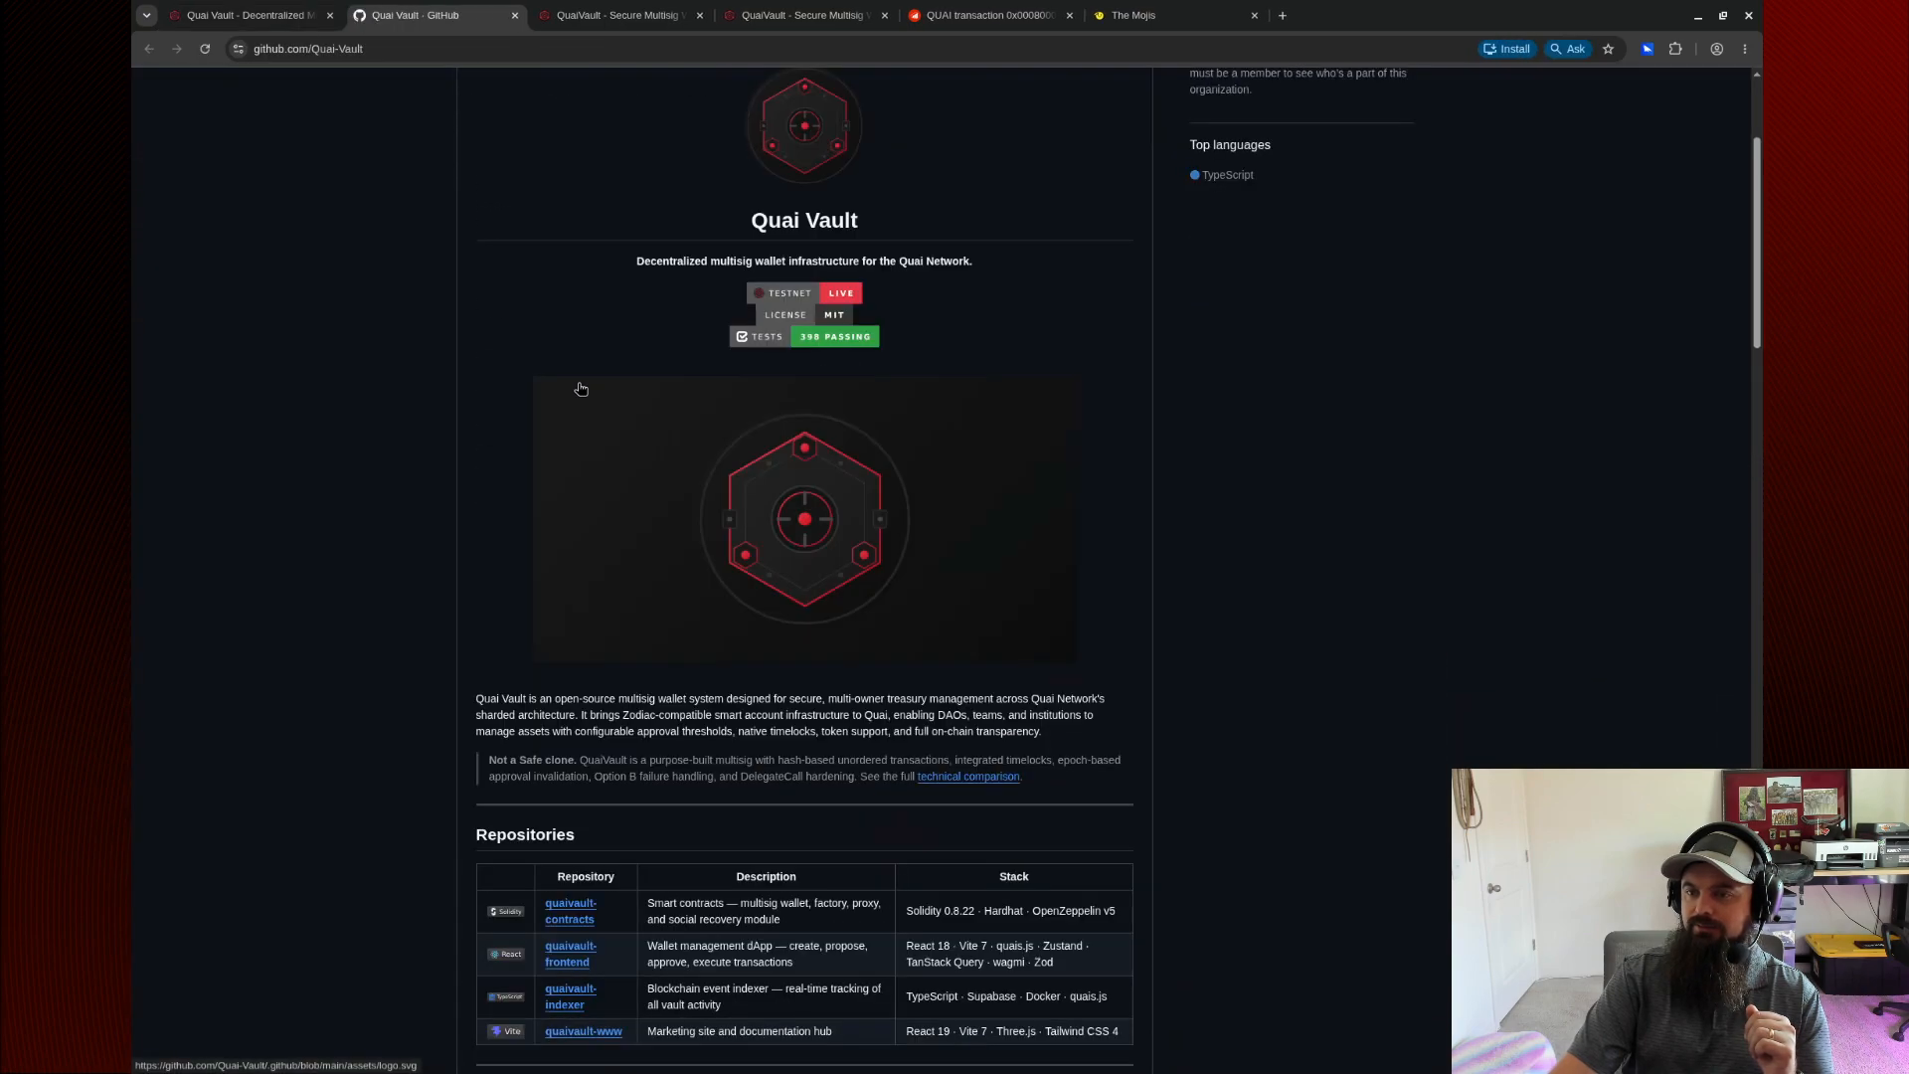
scroll(582, 389, "down", 8)
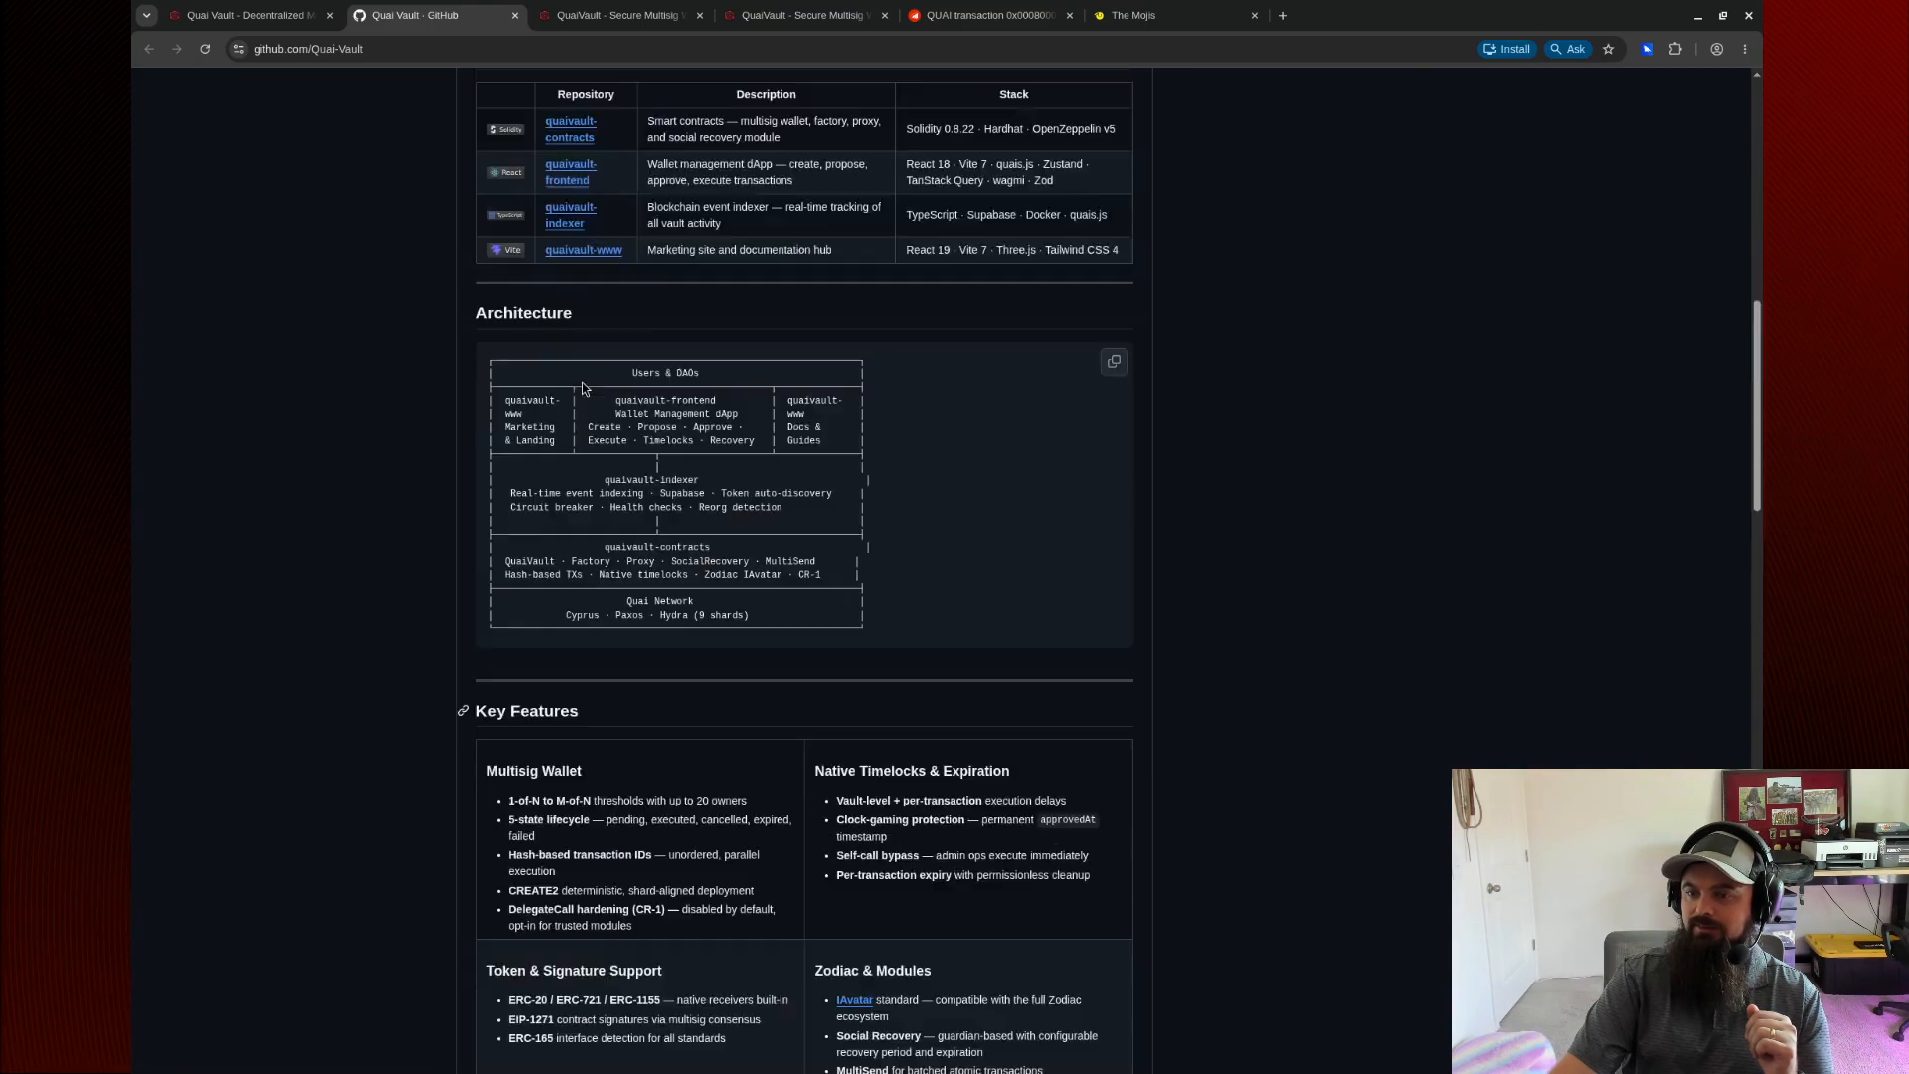
scroll(581, 389, "up", 10)
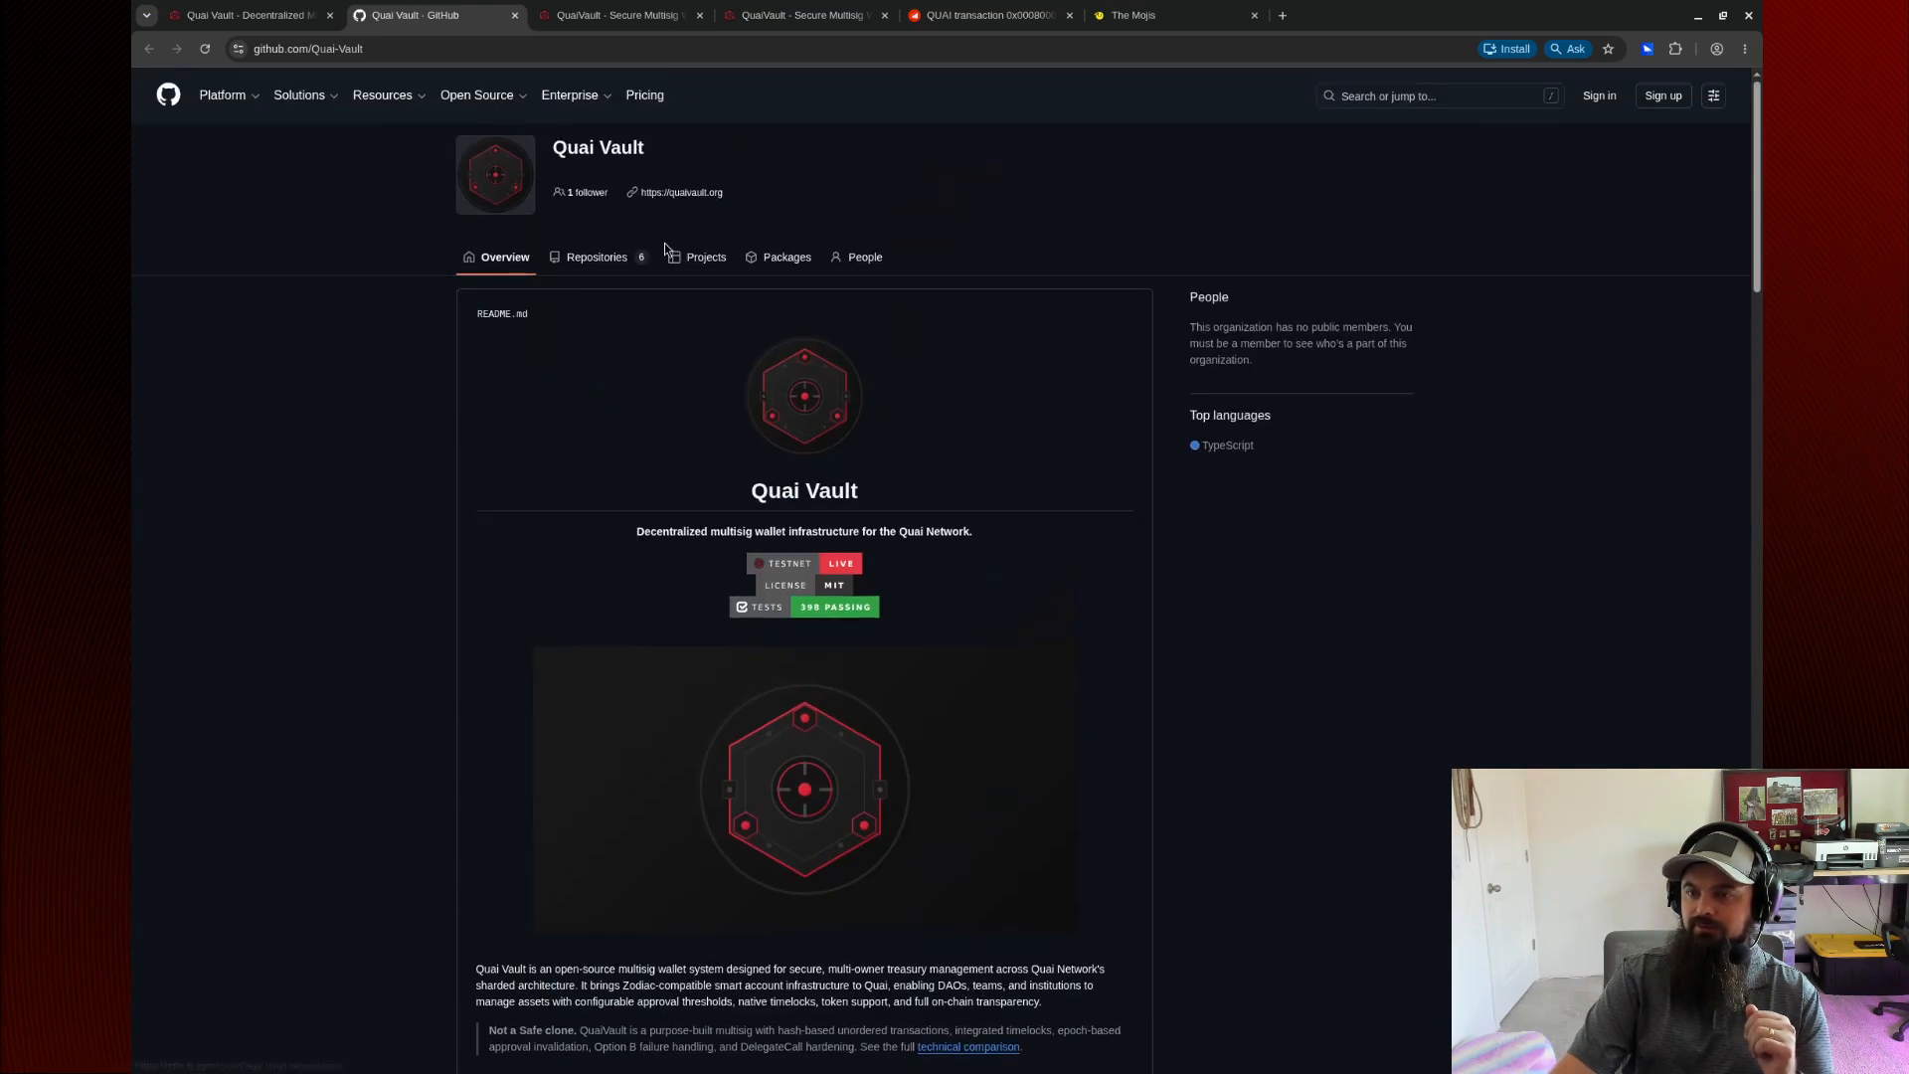
left_click(595, 263)
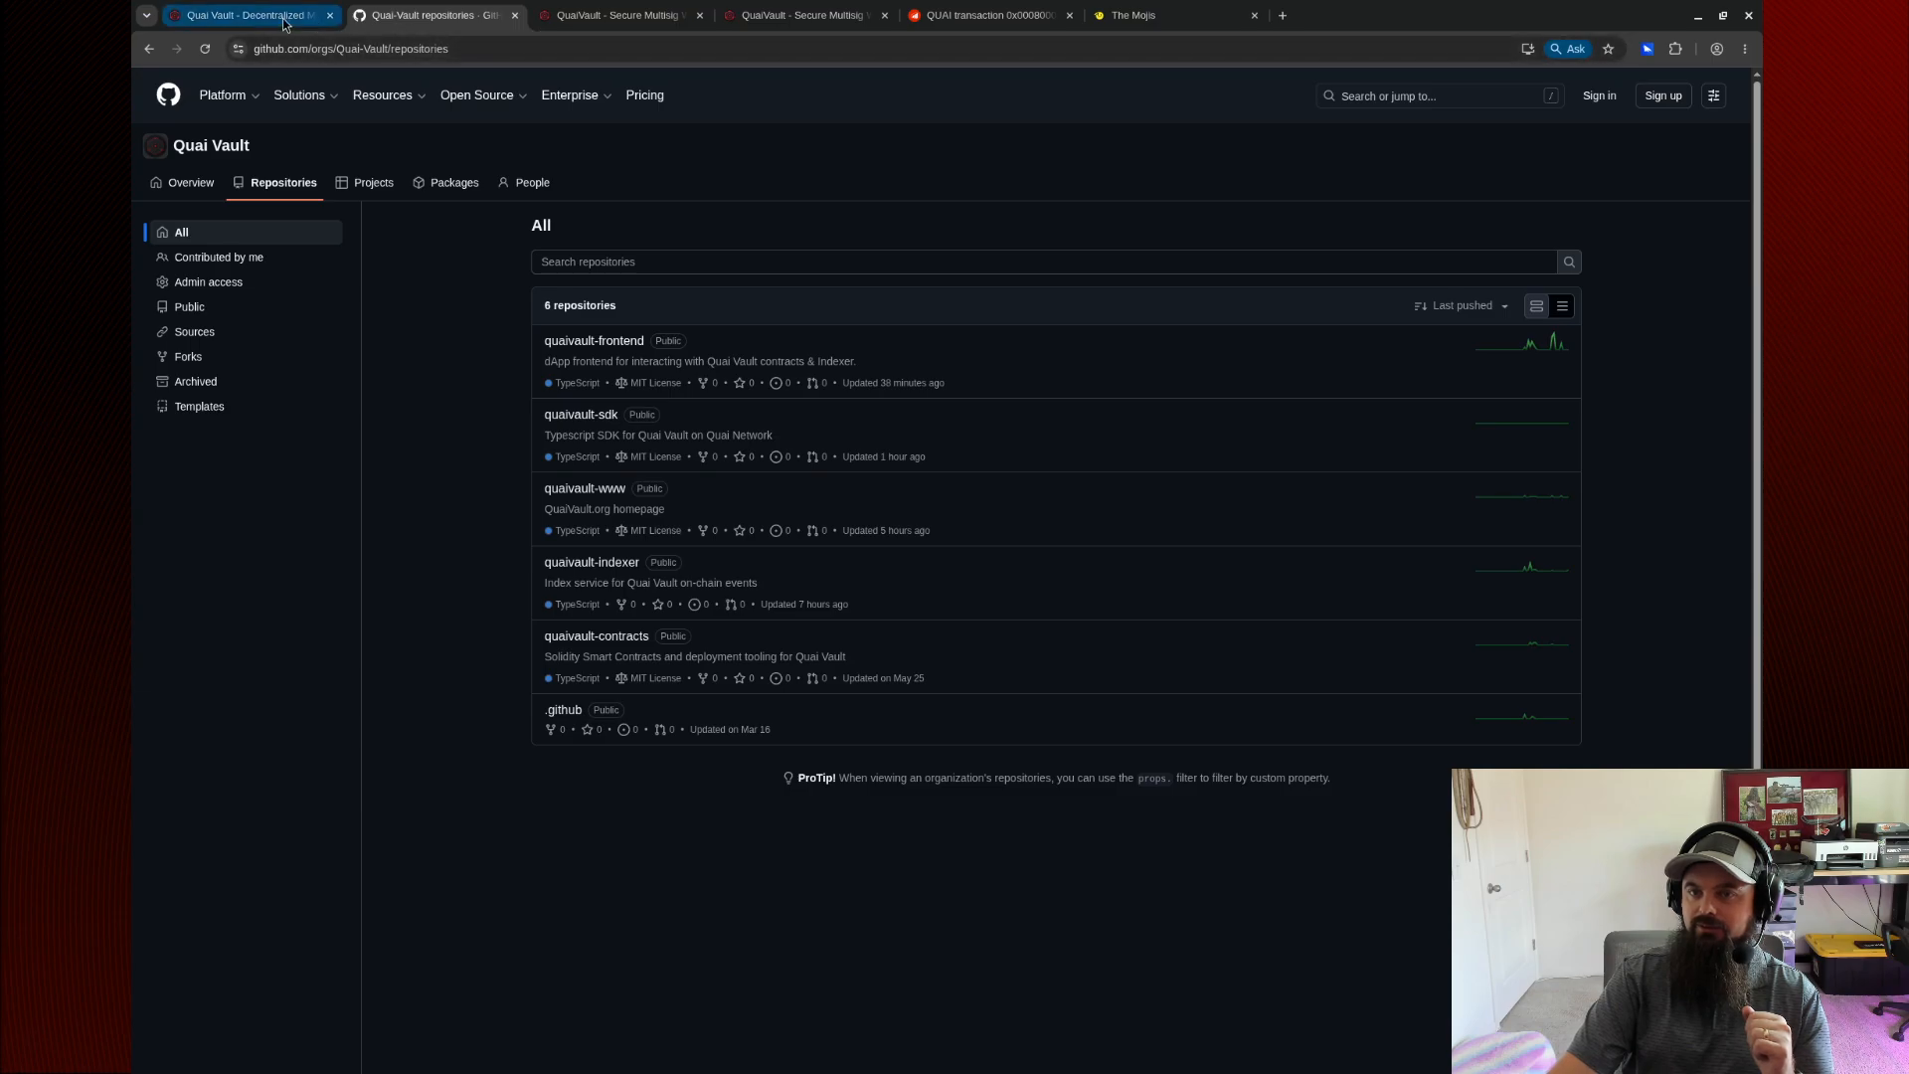
Go from GitHub back through the documentation to the Quai Vault home page and switch to the mainnet vault's details.
mouse_move(276, 23)
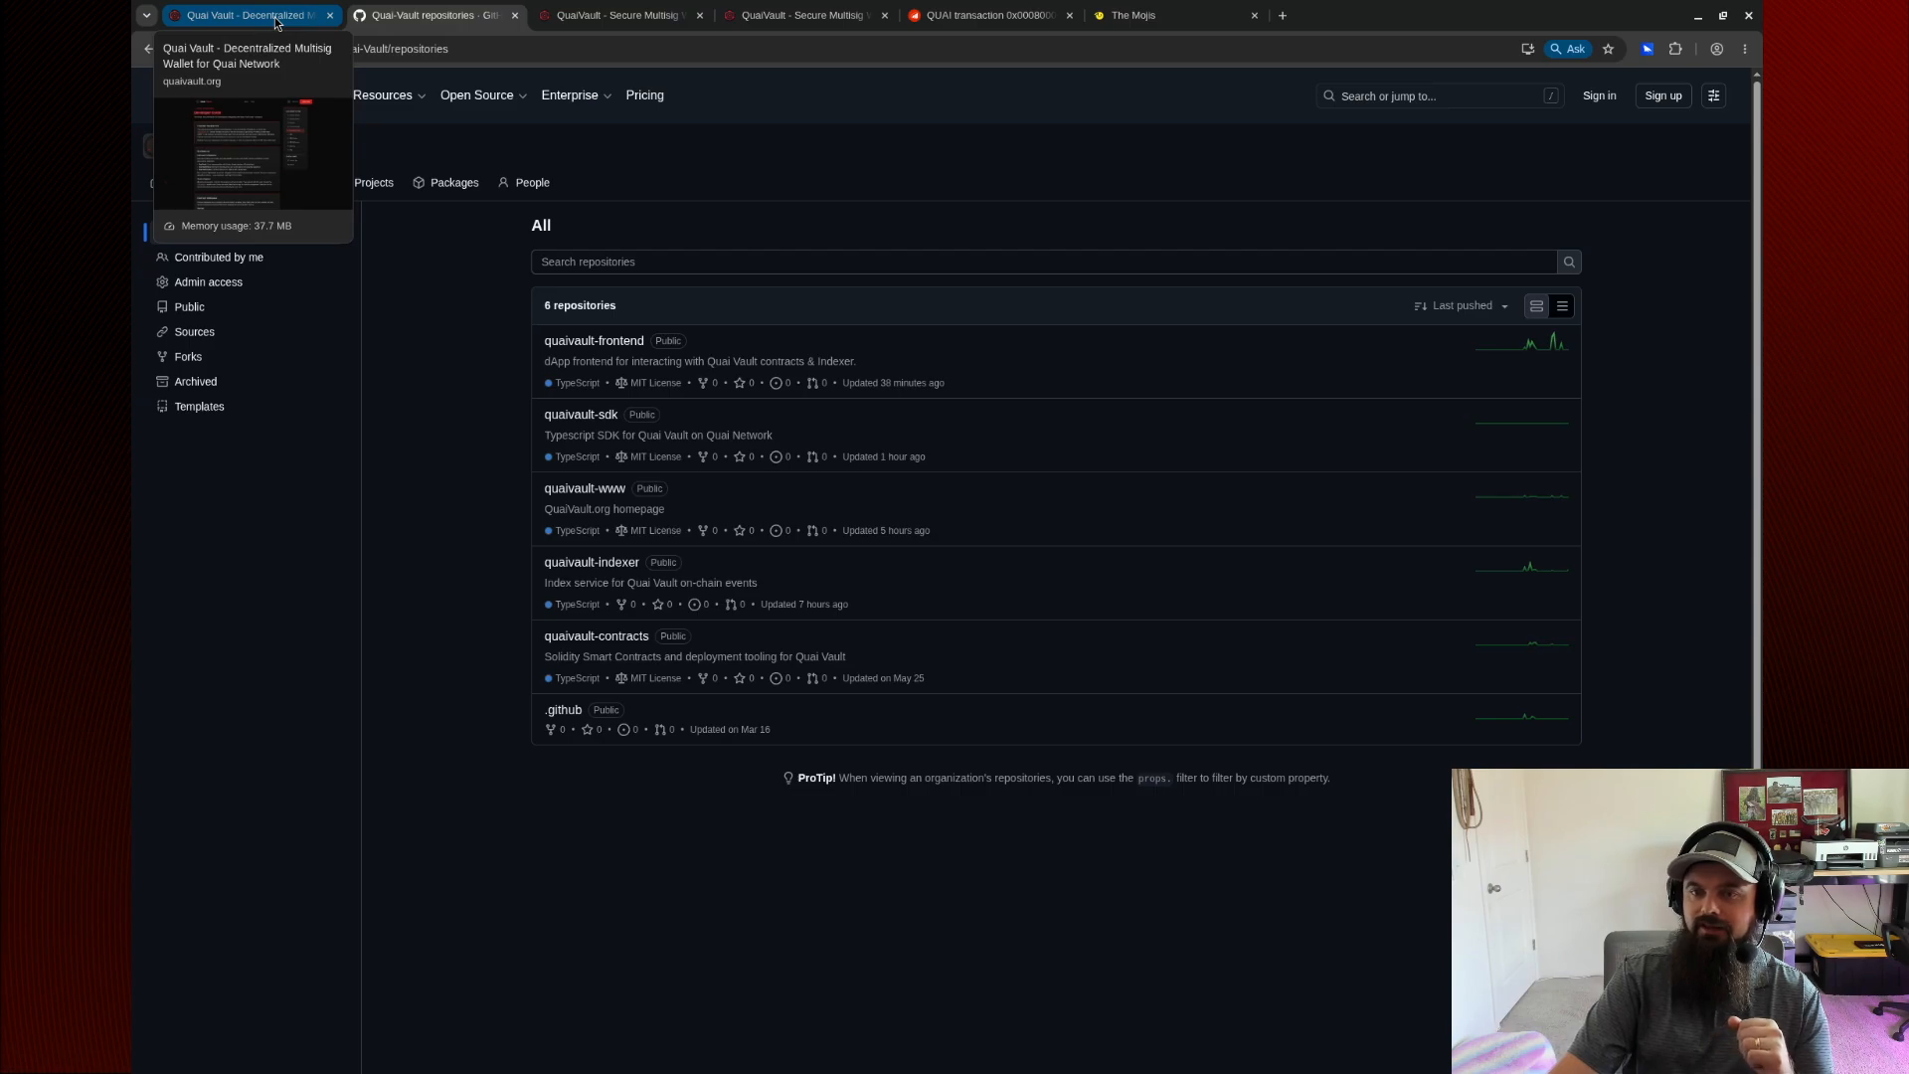
left_click(276, 18)
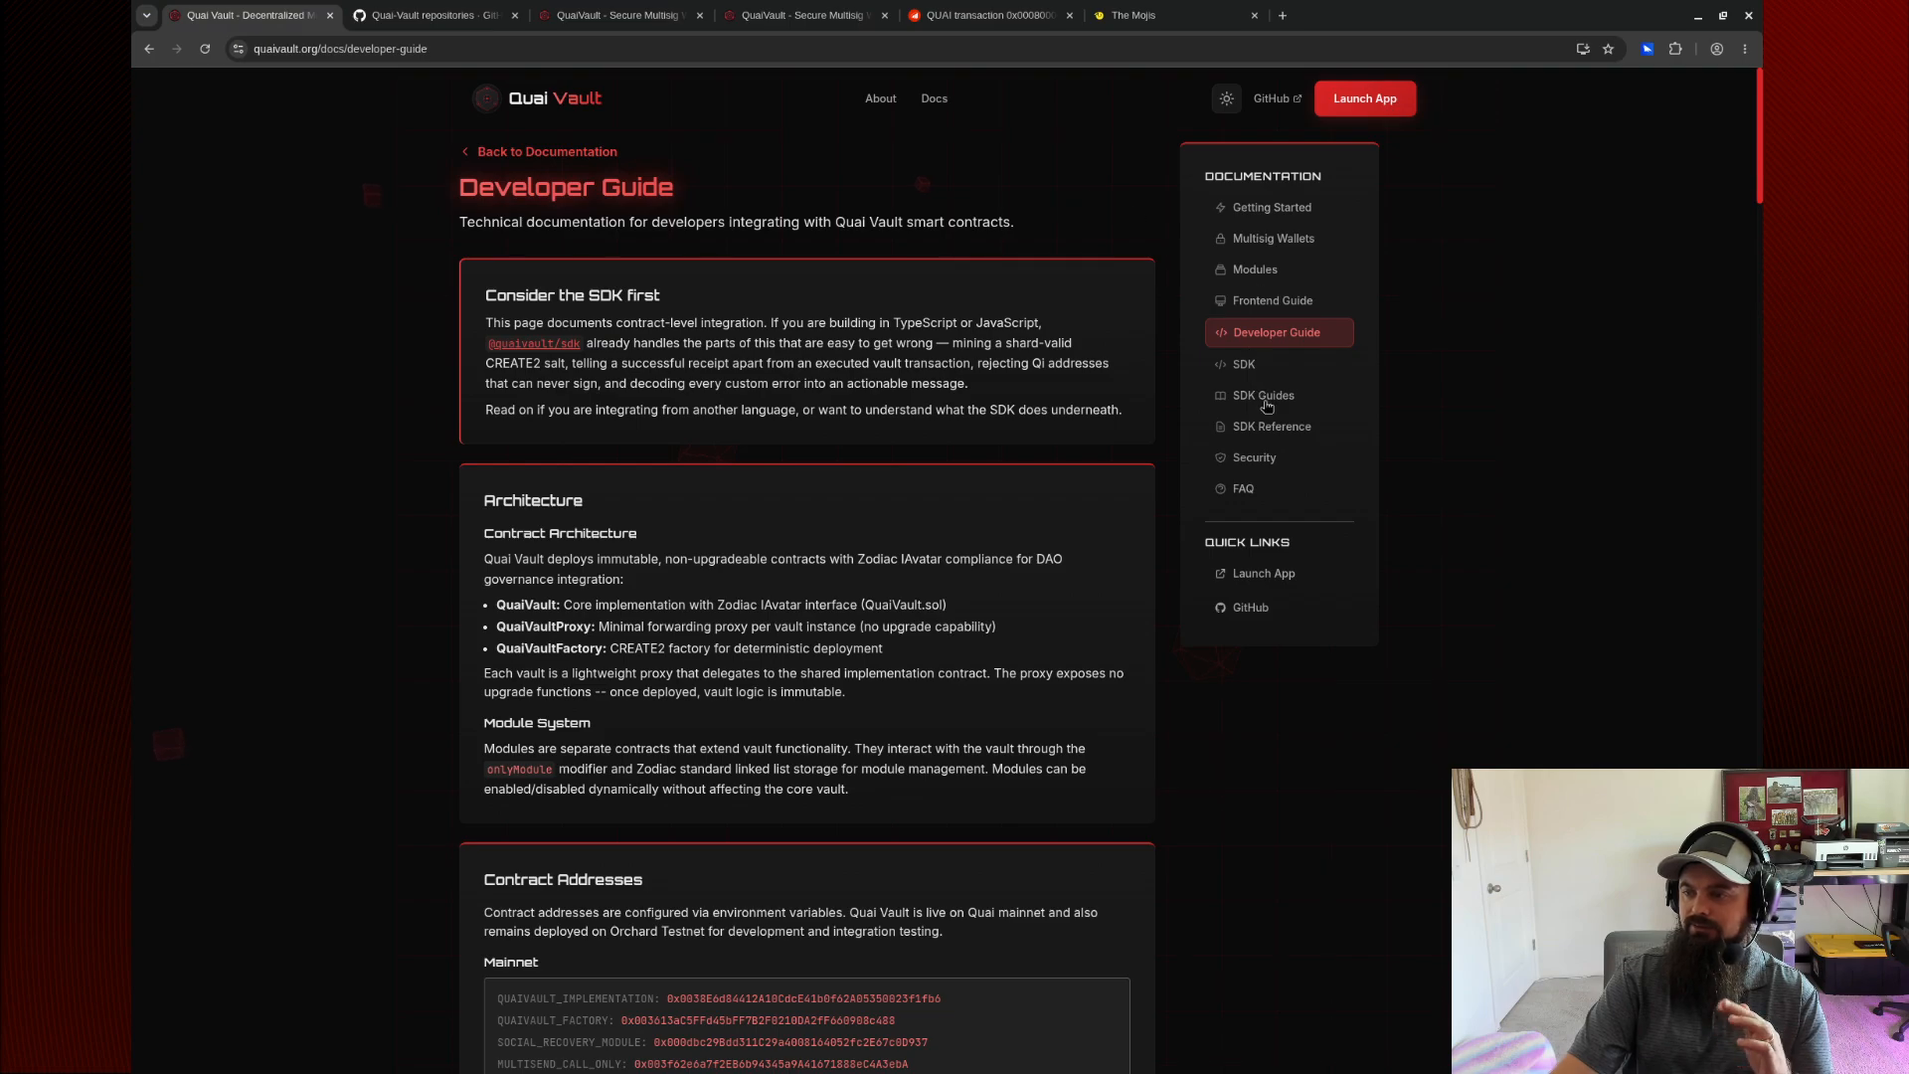
left_click(554, 154)
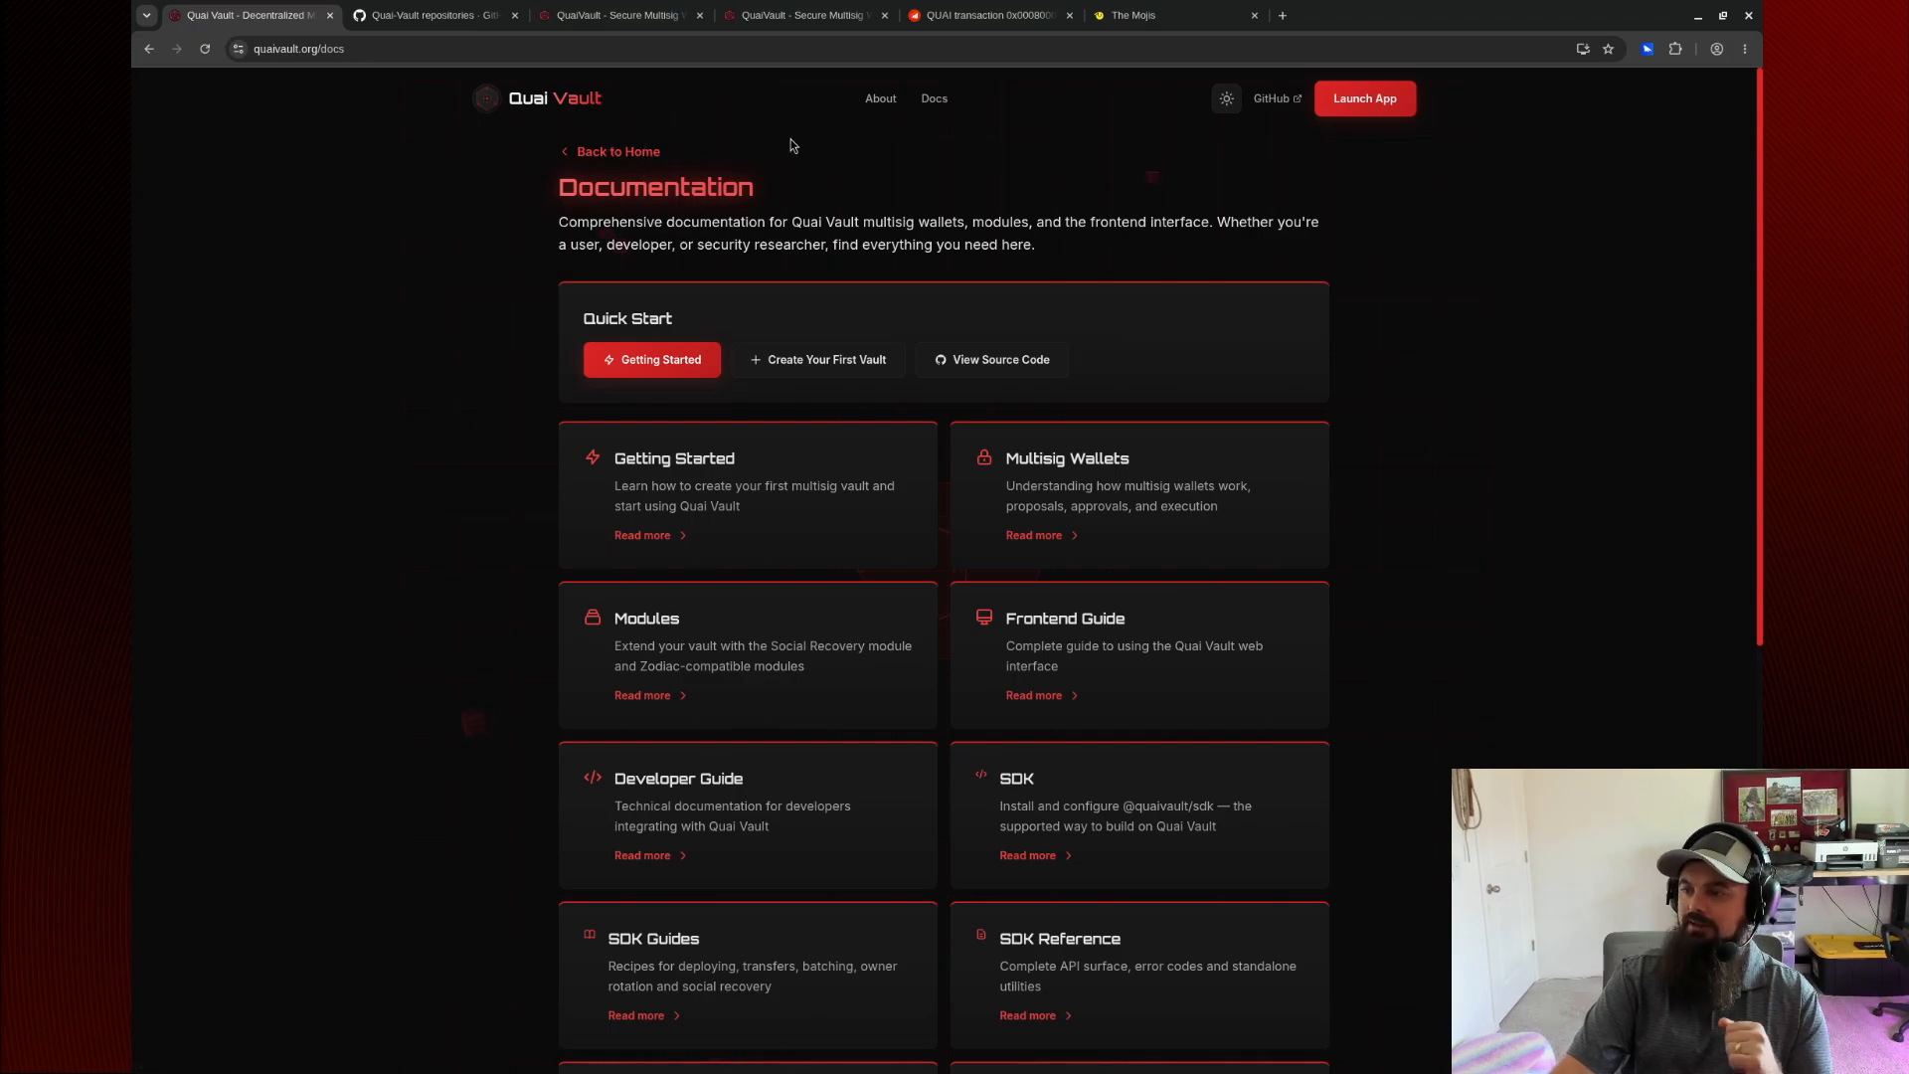
left_click(616, 155)
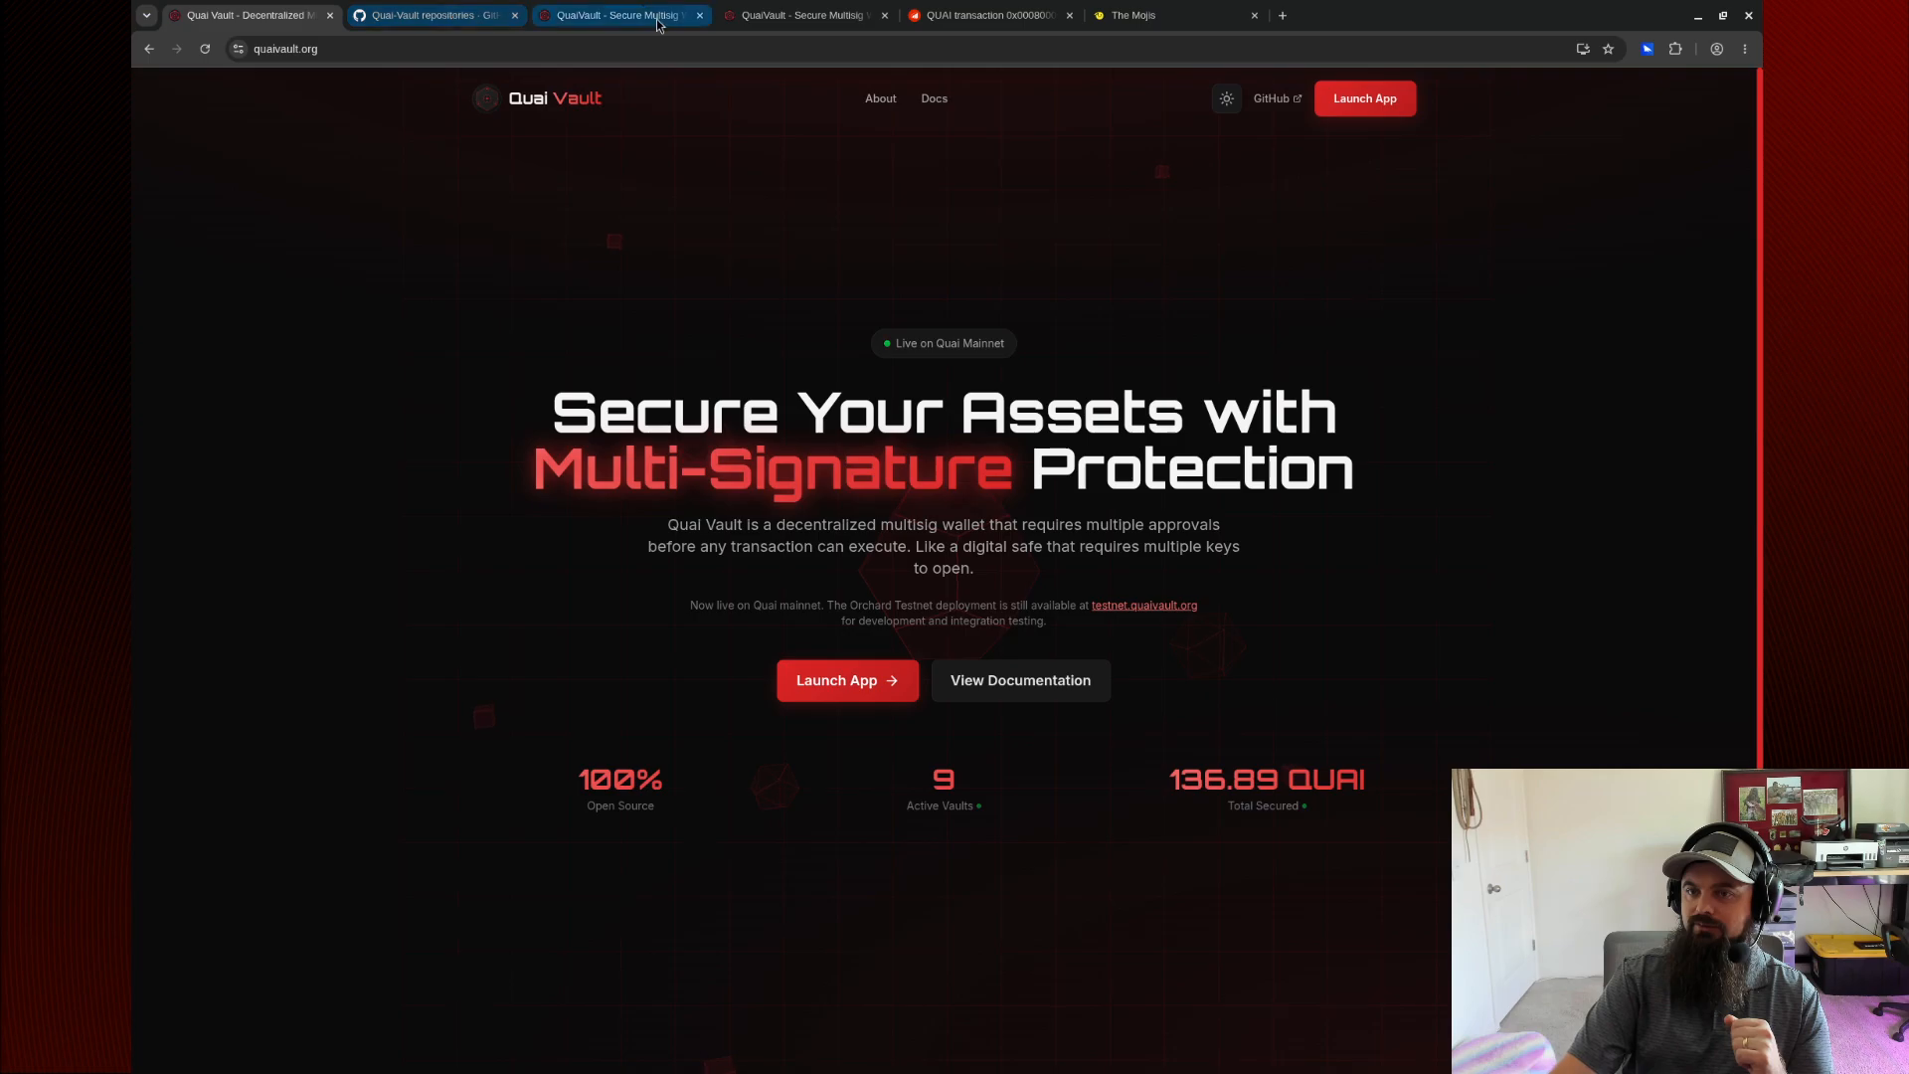
left_click(616, 15)
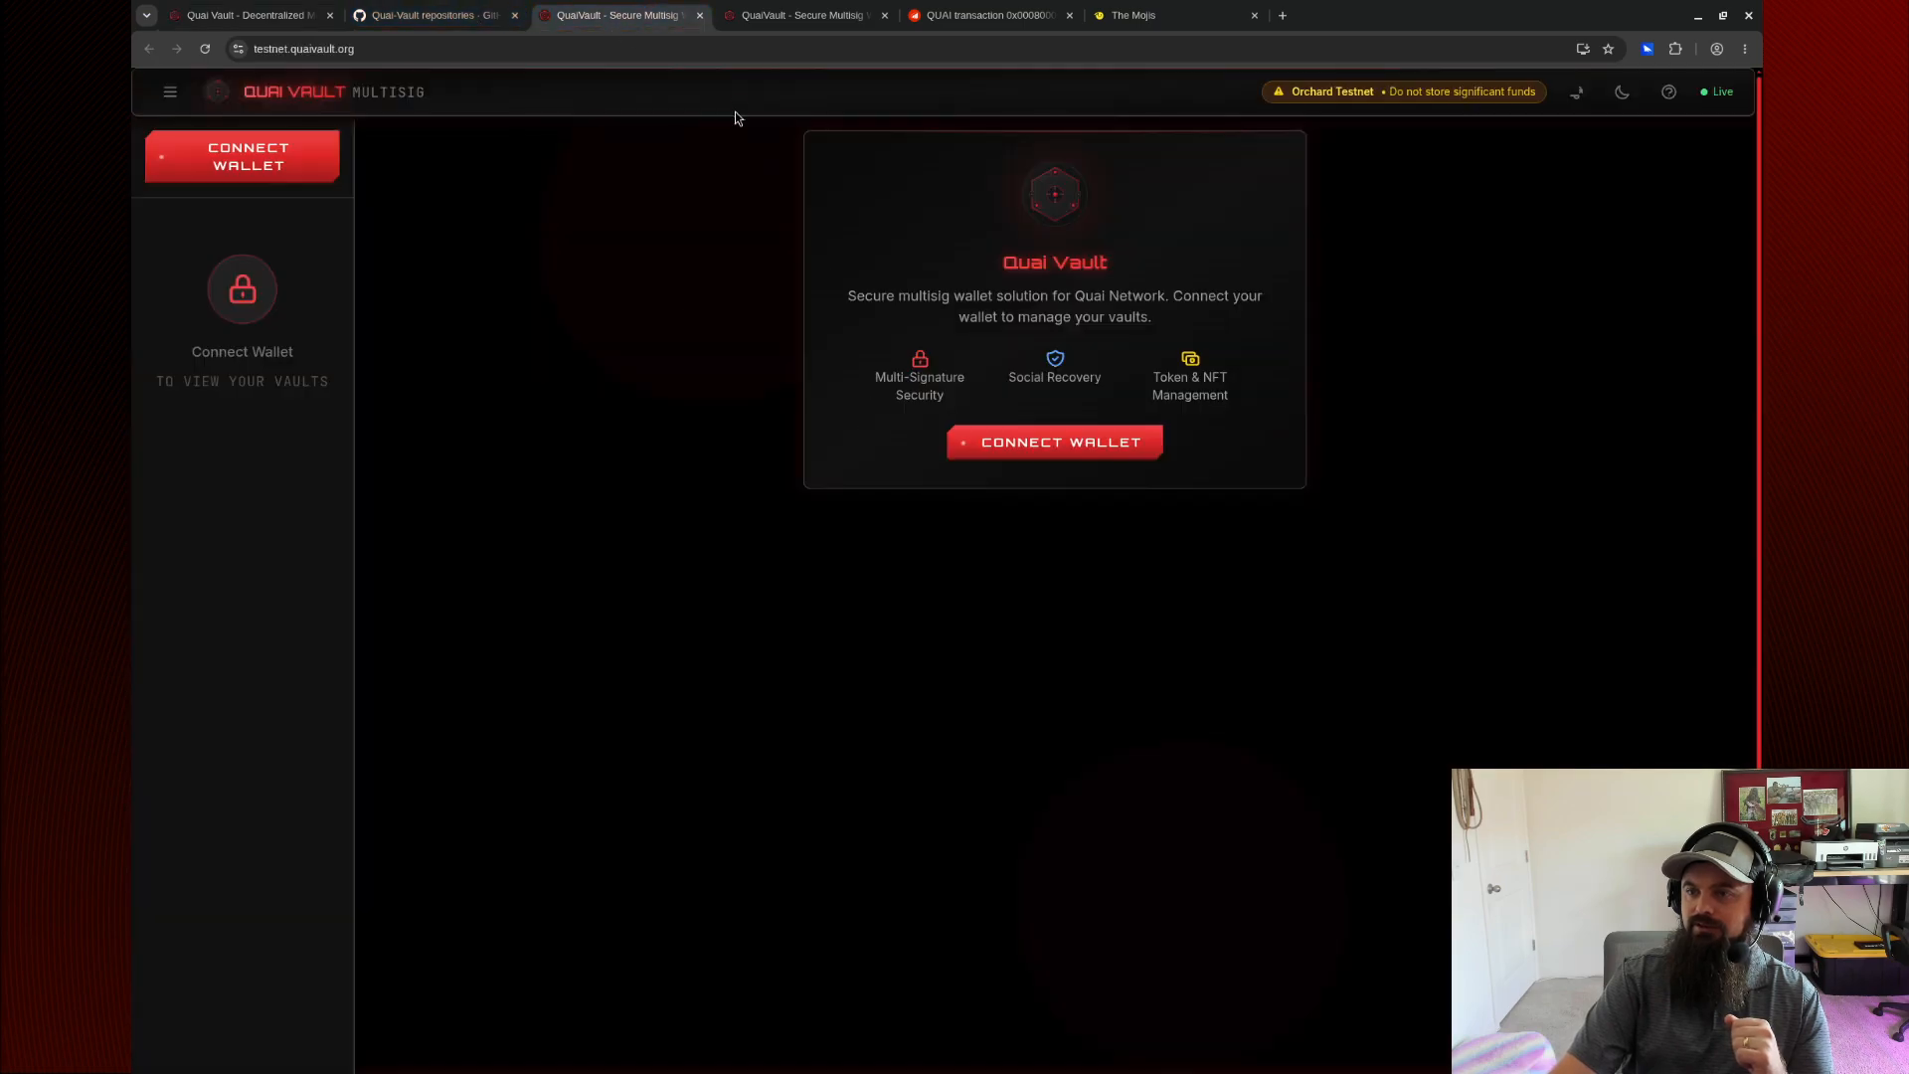
left_click(801, 15)
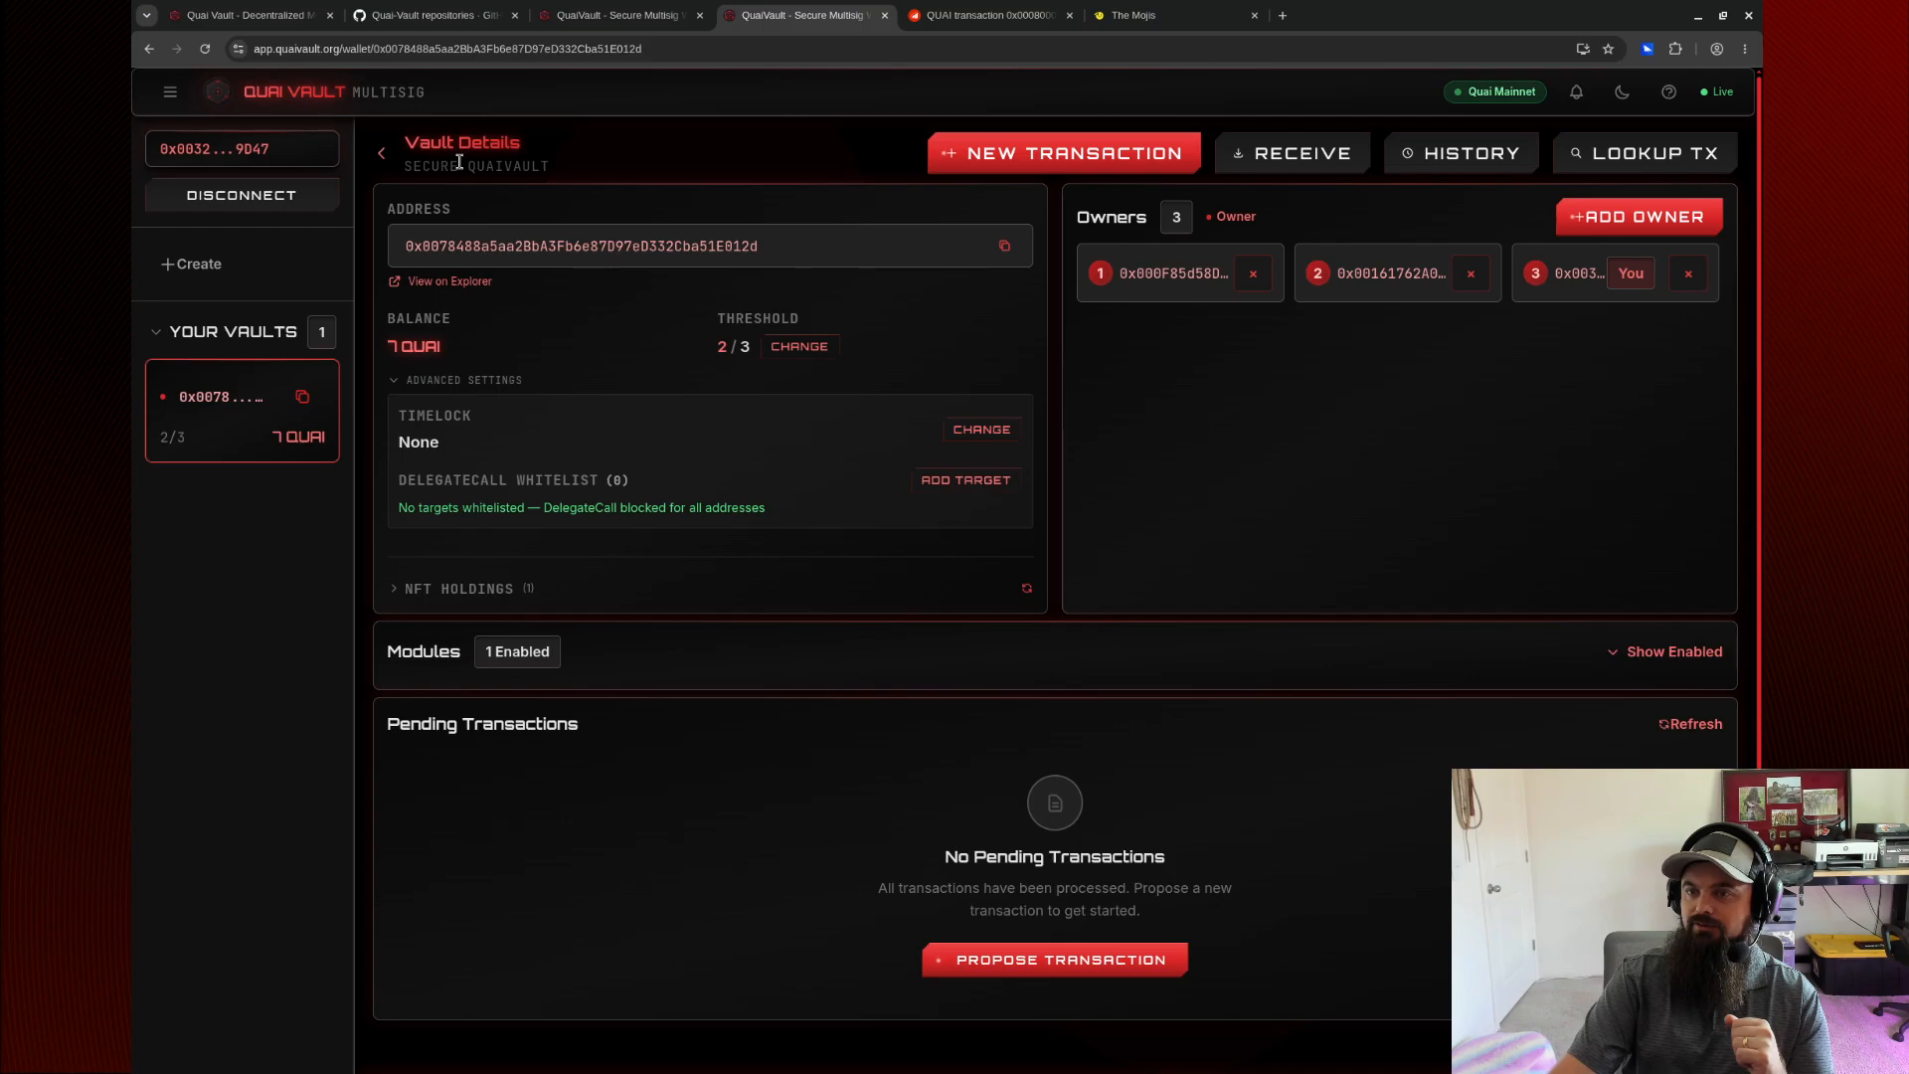